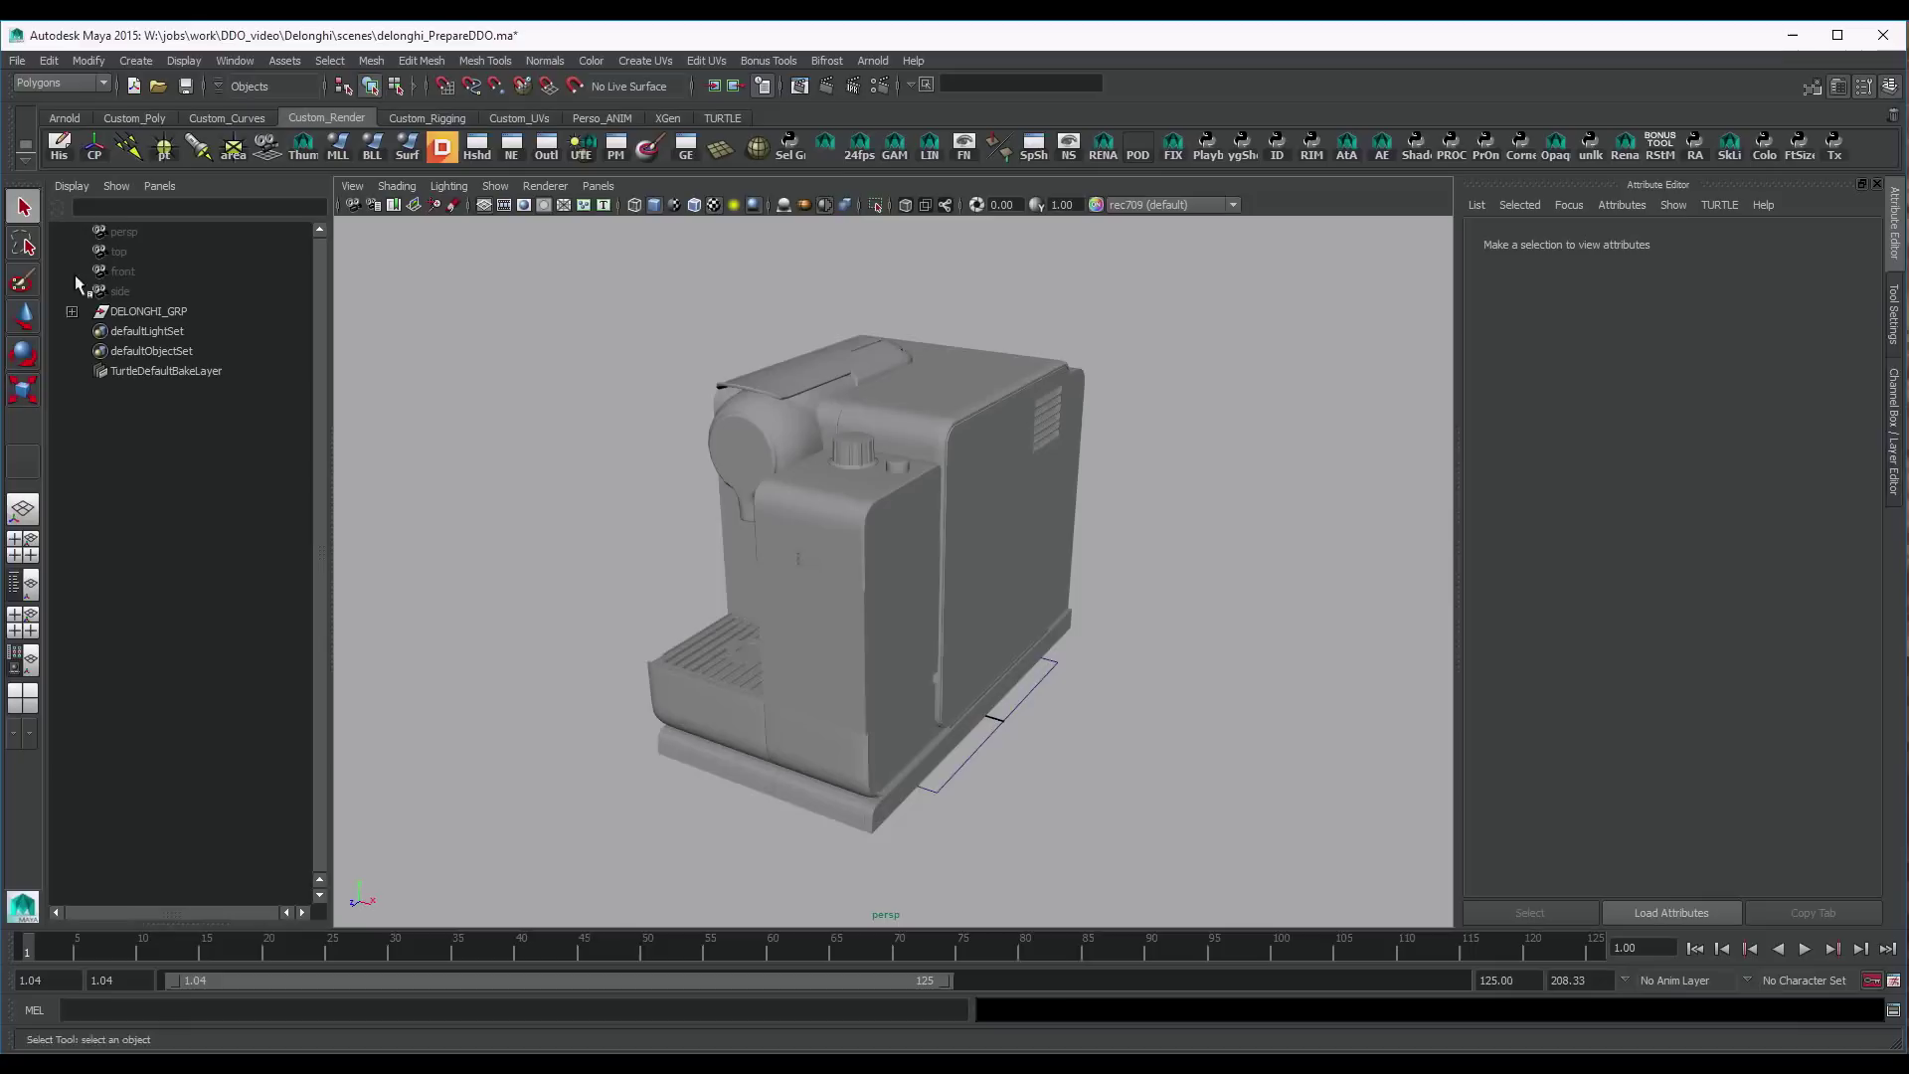
Inspect the shaded UV layouts of the UV1001, UV1002 and UV1003 groups
{"action": "left_click", "coordinate": [72, 312]}
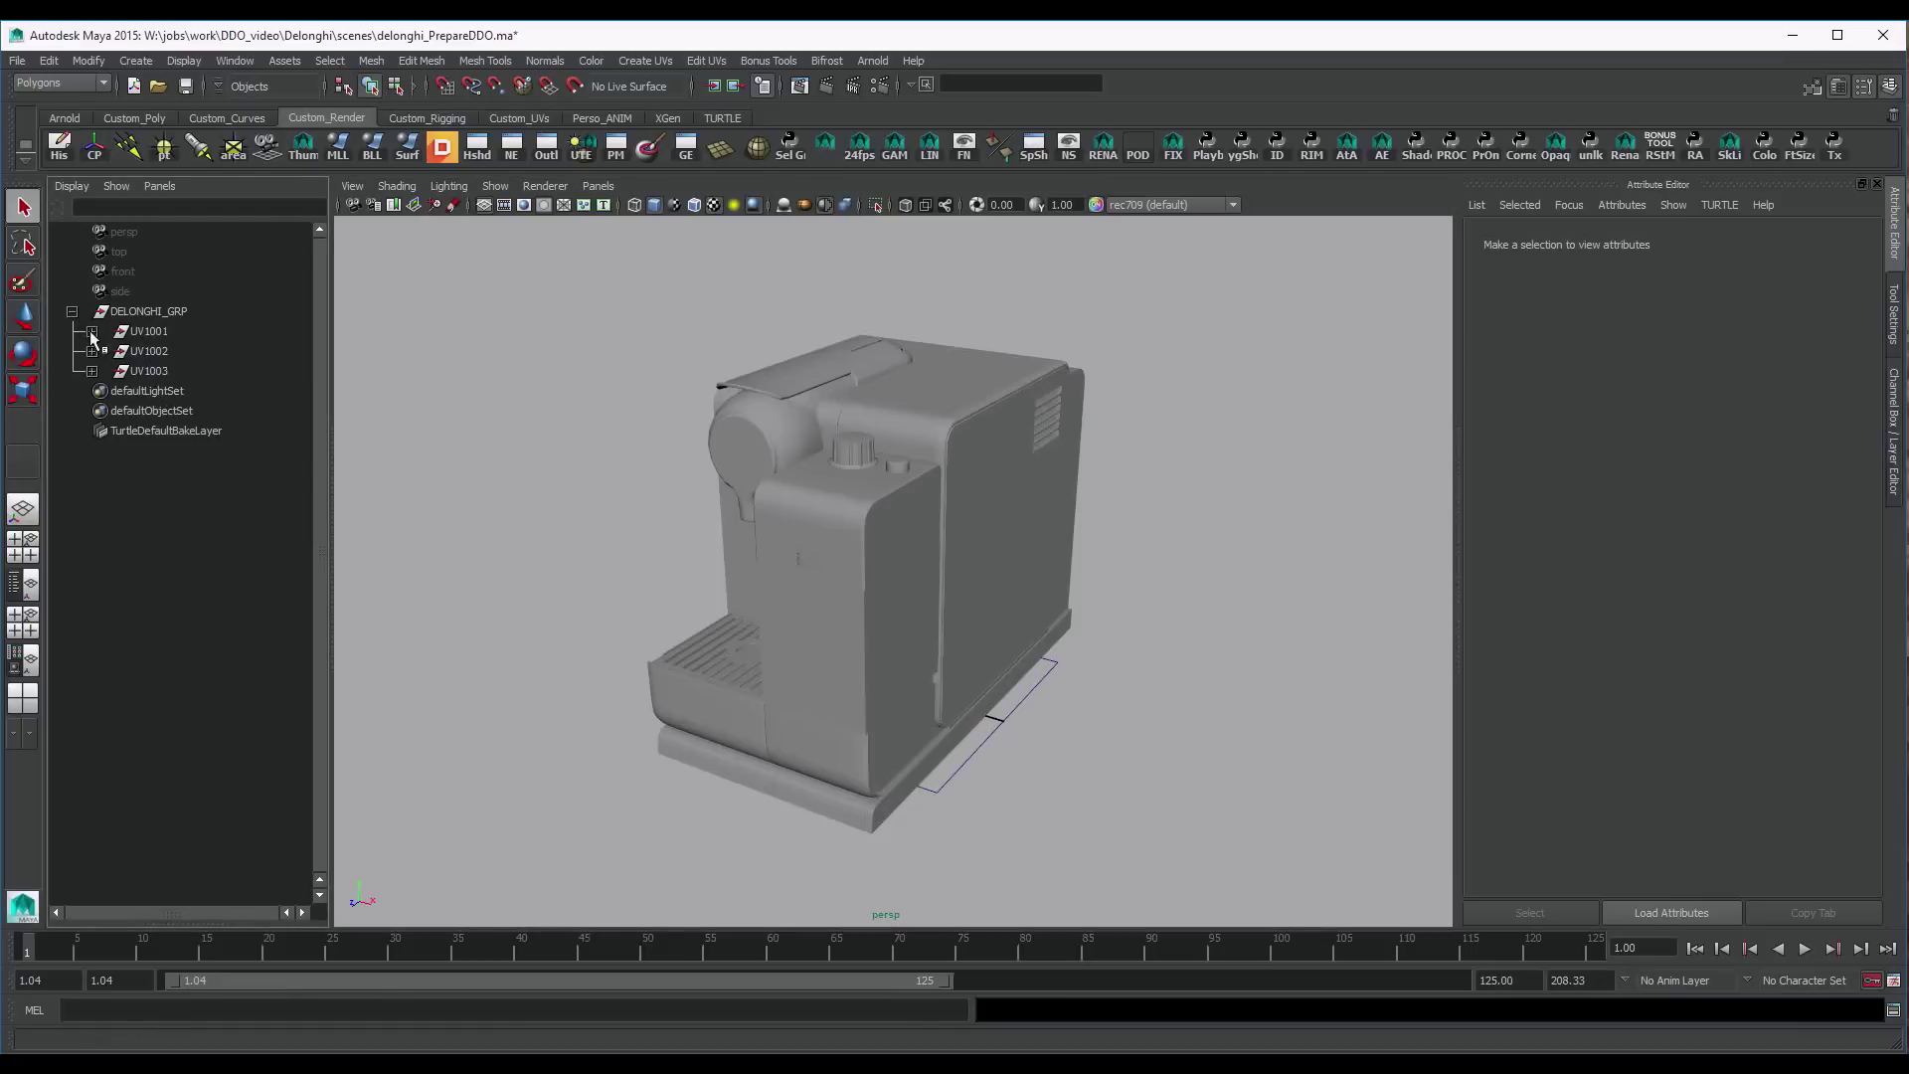
{"action": "left_click", "coordinate": [91, 332]}
{"action": "left_click", "coordinate": [91, 332]}
{"action": "left_click", "coordinate": [136, 331]}
{"action": "left_click", "coordinate": [519, 117]}
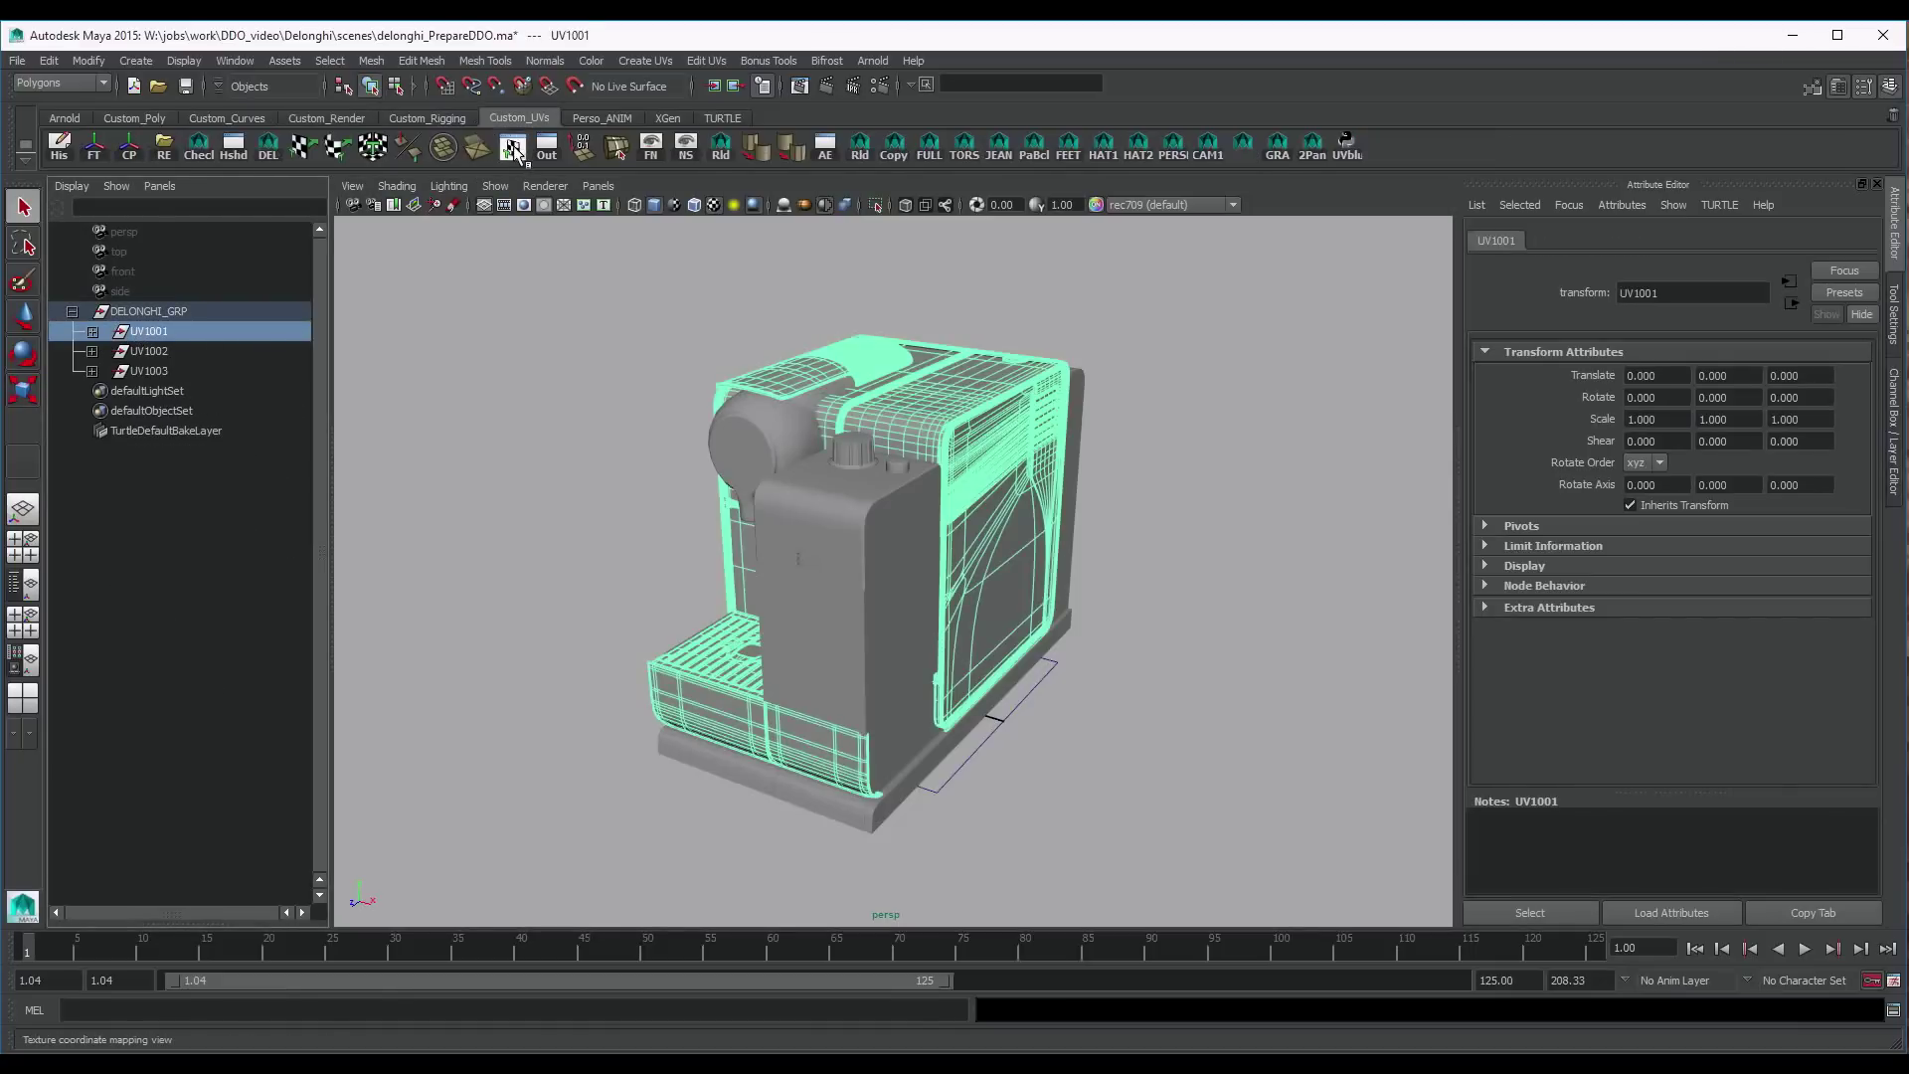
{"action": "left_click", "coordinate": [514, 148]}
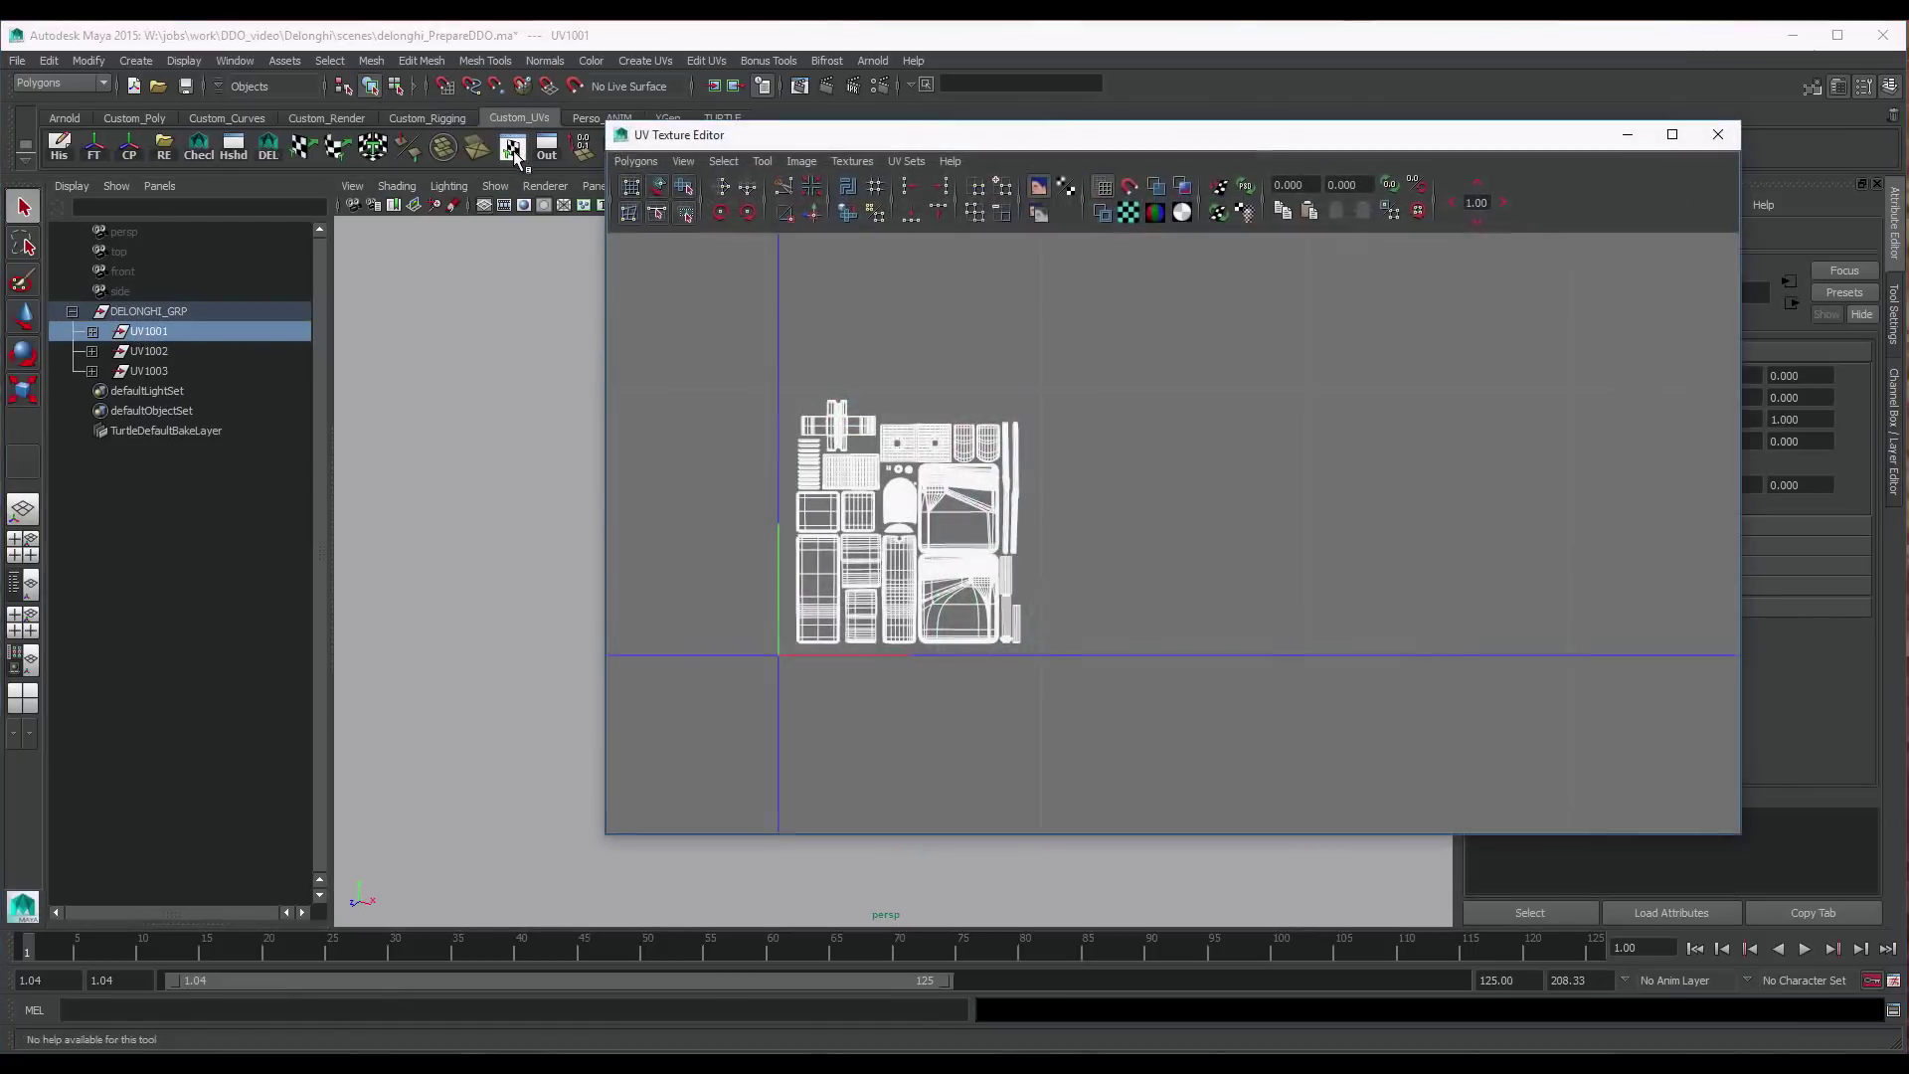
{"action": "left_click", "coordinate": [198, 354]}
{"action": "left_click", "coordinate": [199, 369]}
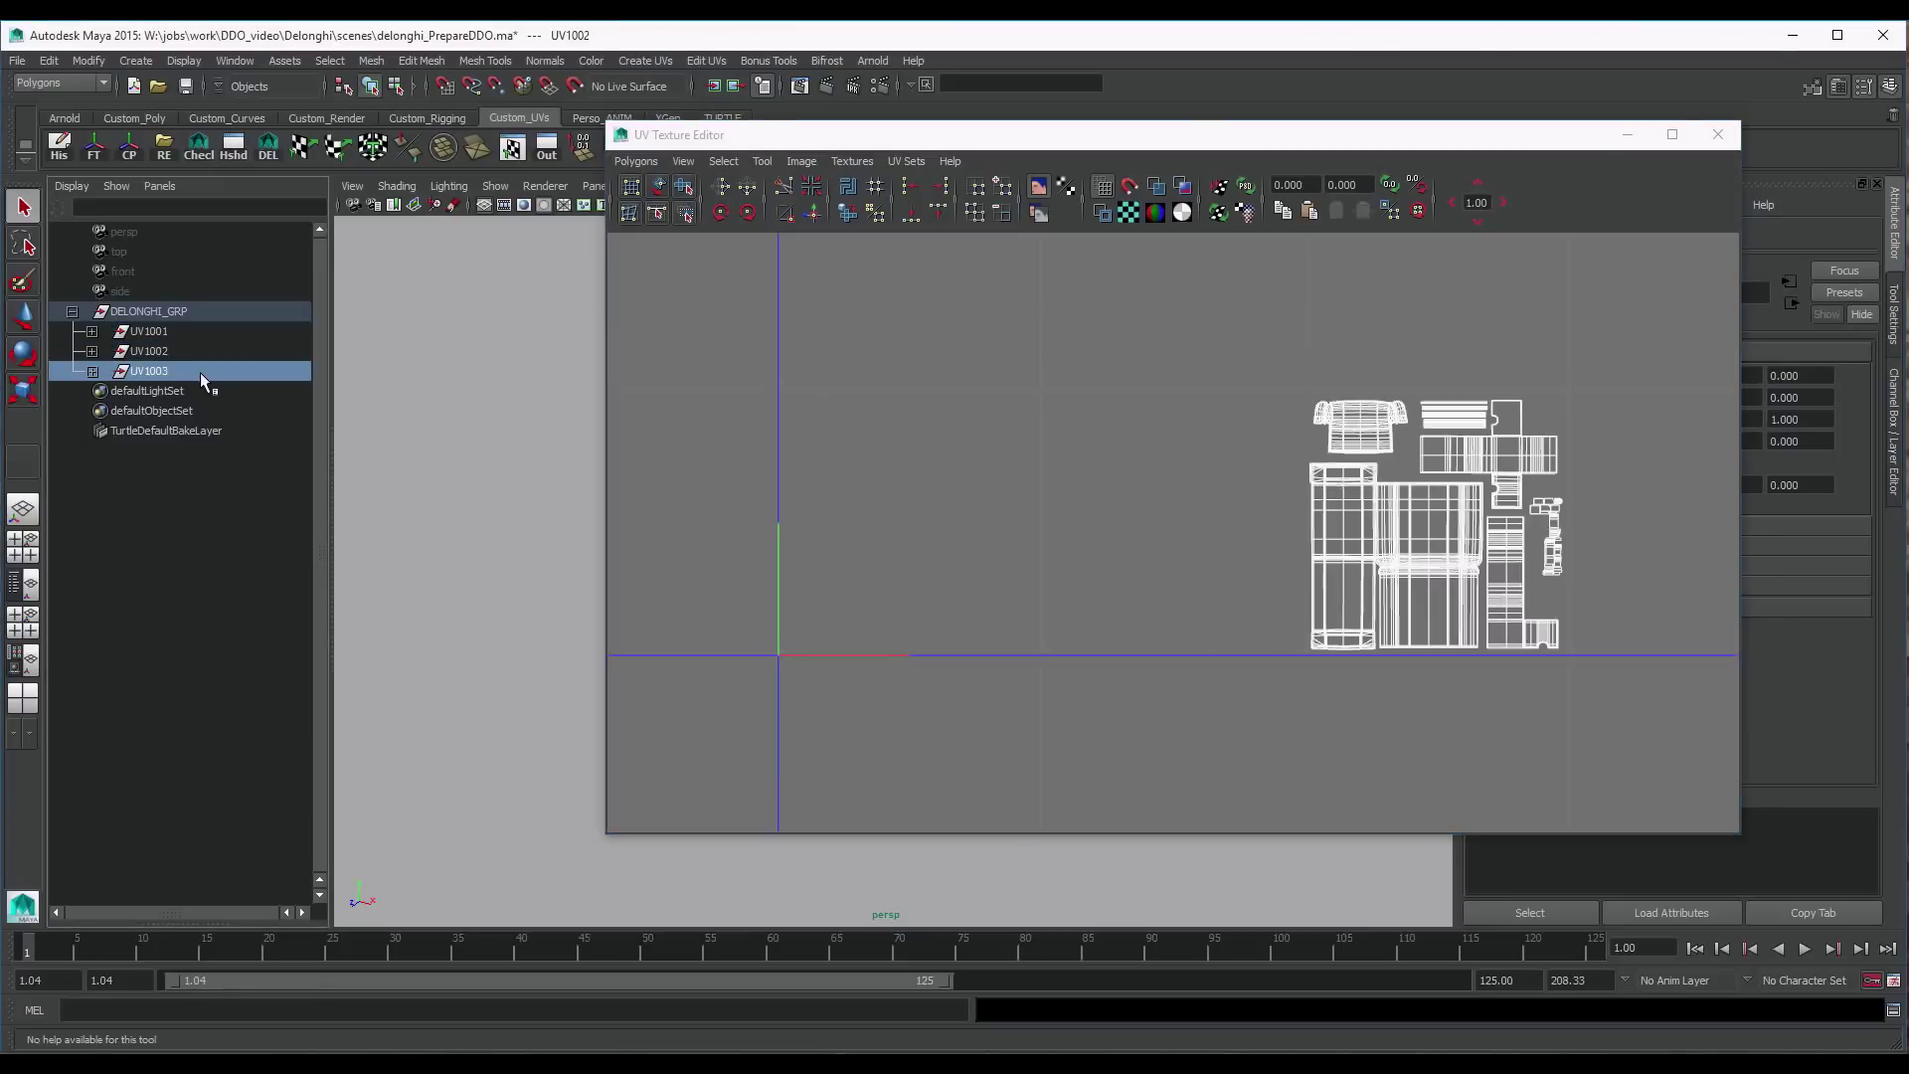
{"action": "left_click", "coordinate": [1160, 189]}
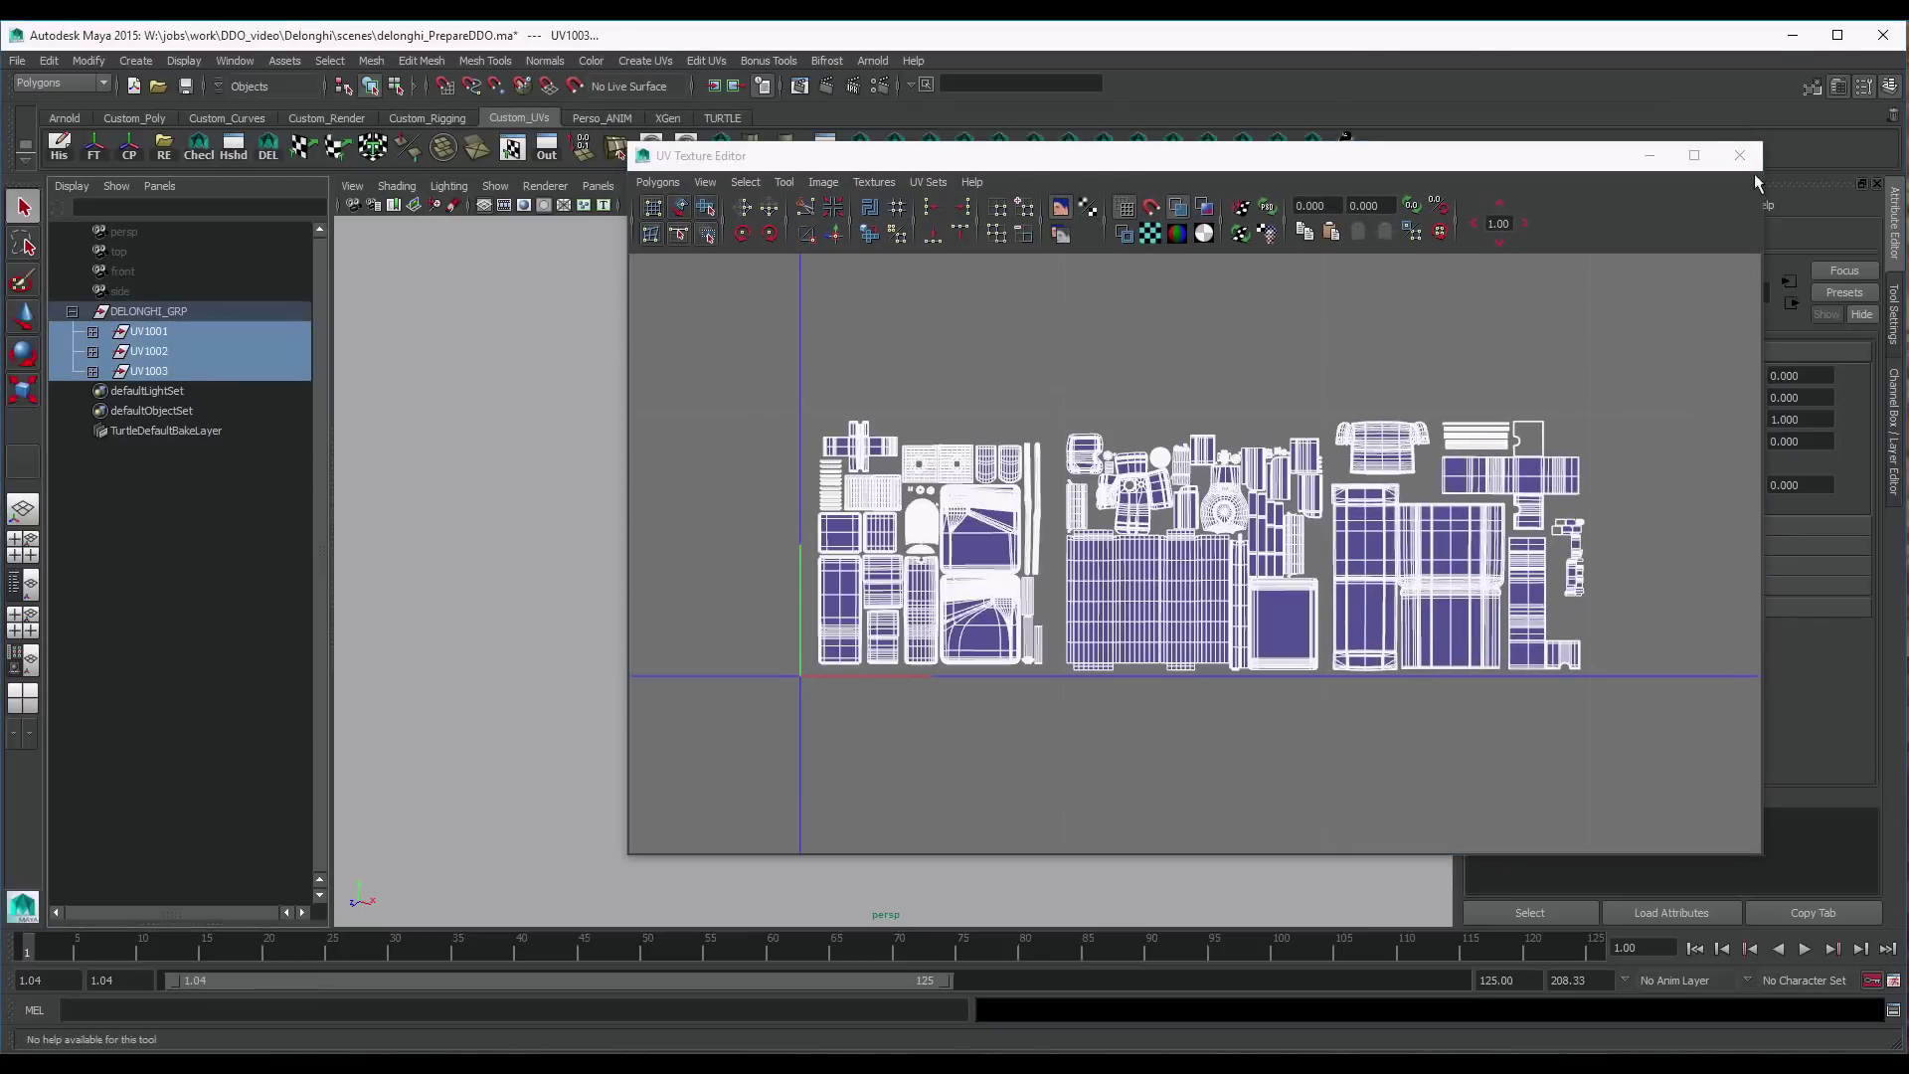
{"action": "left_click", "coordinate": [1742, 159]}
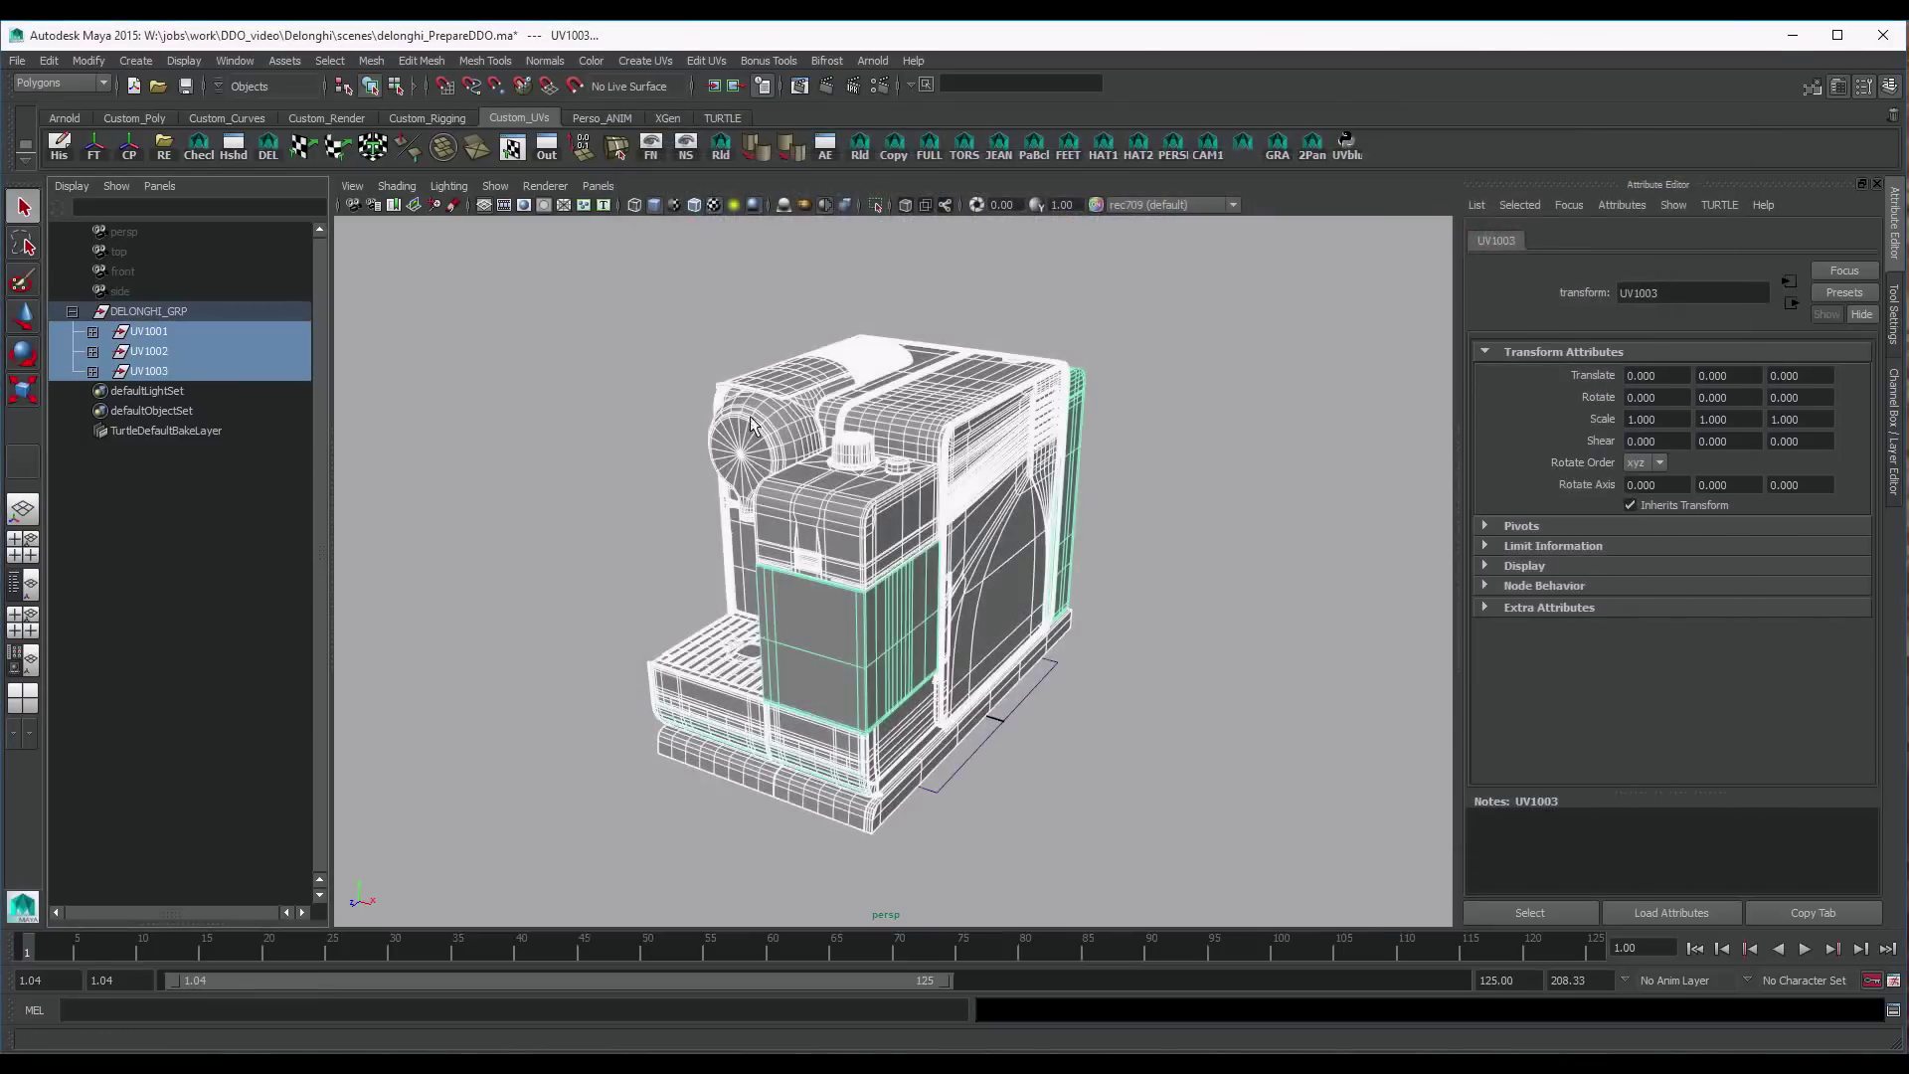
{"action": "left_click", "coordinate": [755, 308]}
Open the dDo Material Manager beside the viewport, showing its material preset list
{"action": "left_click_drag", "start_coordinate": [851, 336], "coordinate": [833, 374], "text": "alt"}
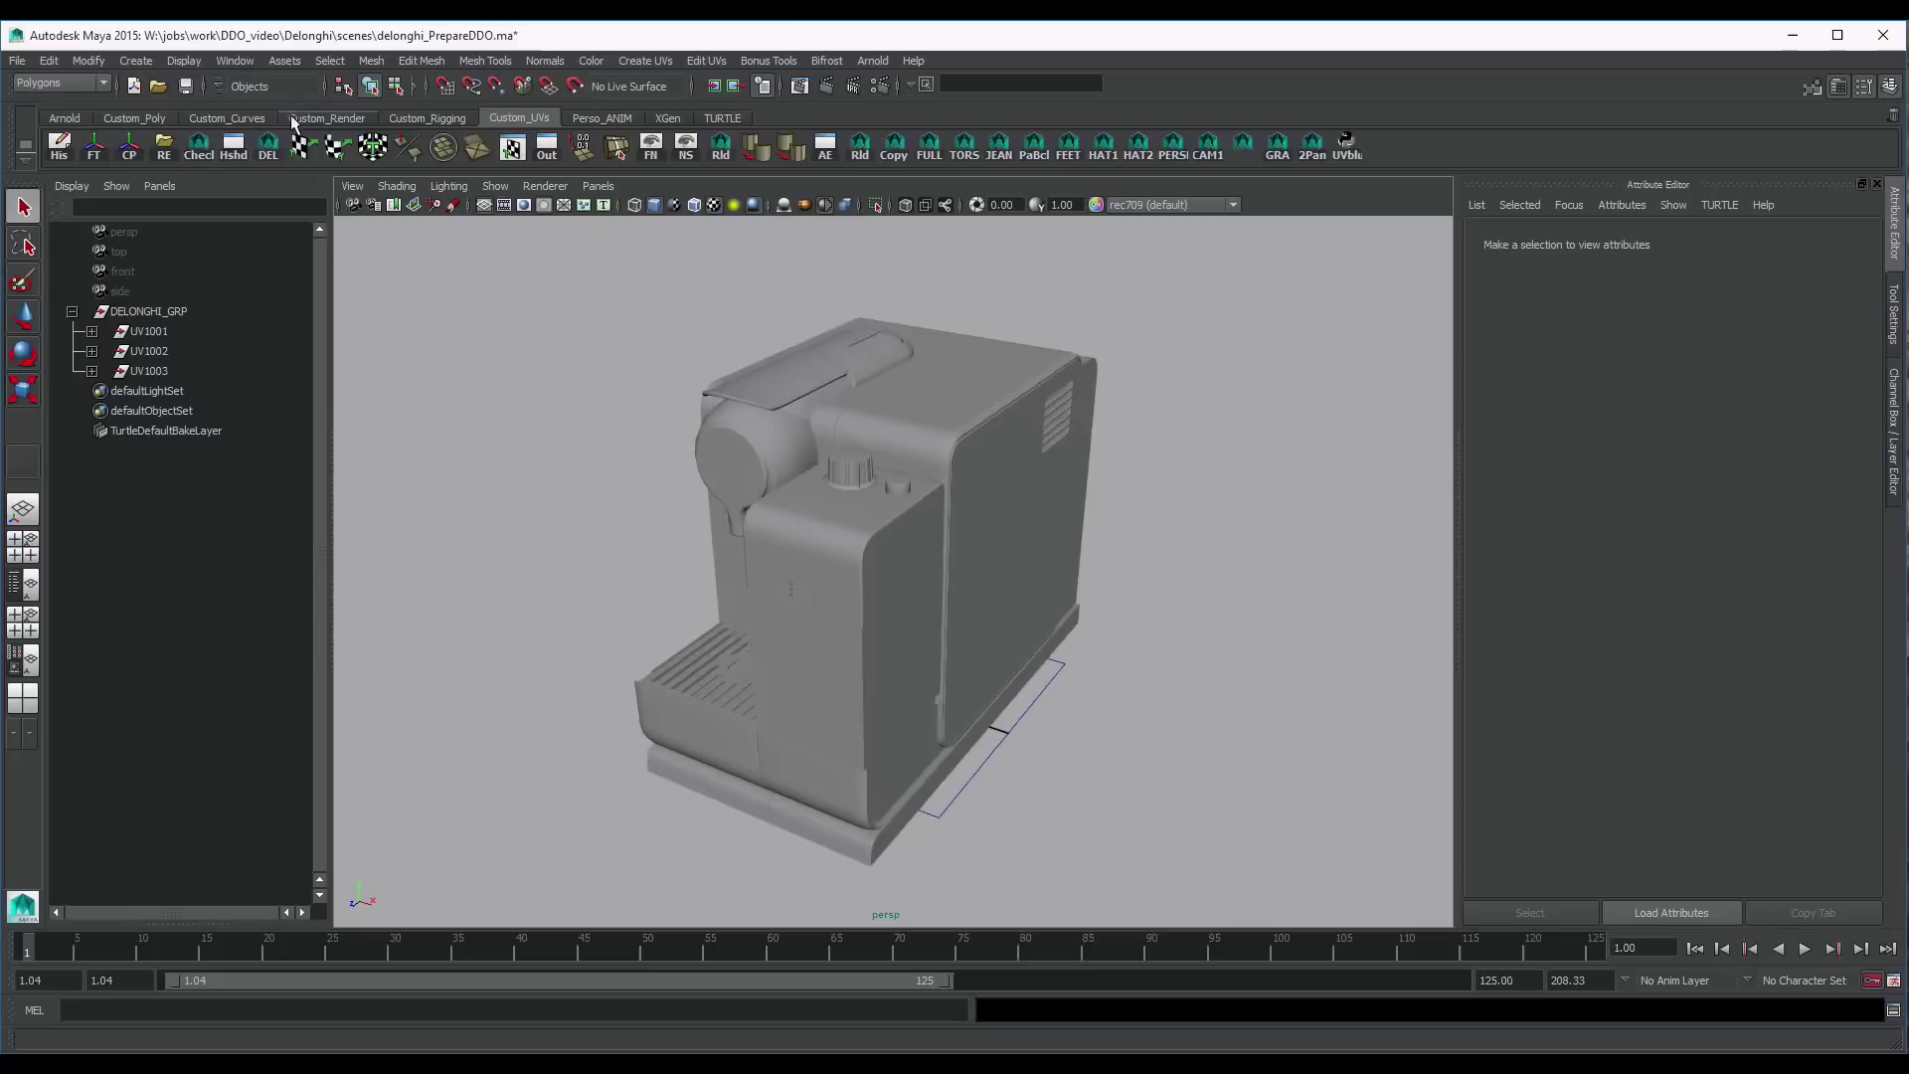
{"action": "left_click", "coordinate": [326, 118]}
{"action": "left_click", "coordinate": [441, 149]}
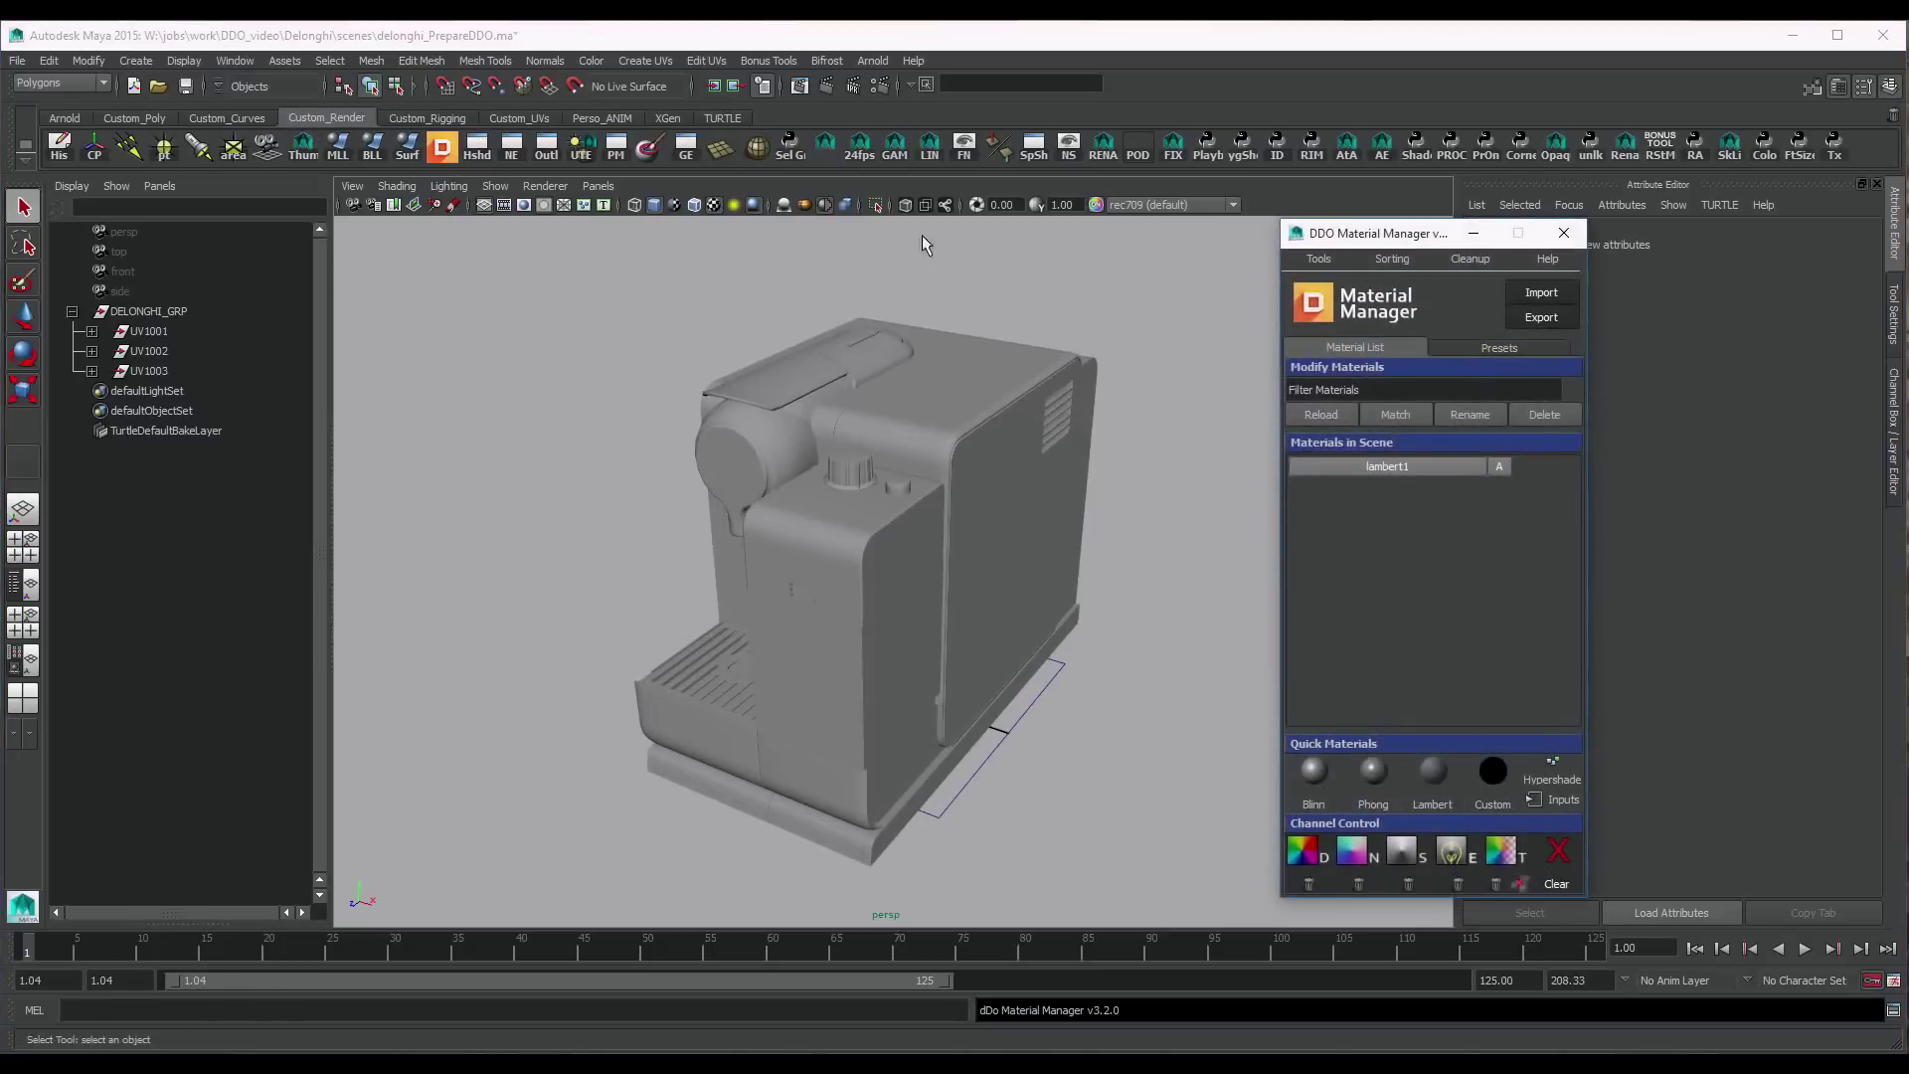
{"action": "left_click_drag", "start_coordinate": [1409, 240], "coordinate": [1298, 239]}
{"action": "left_click", "coordinate": [1375, 361]}
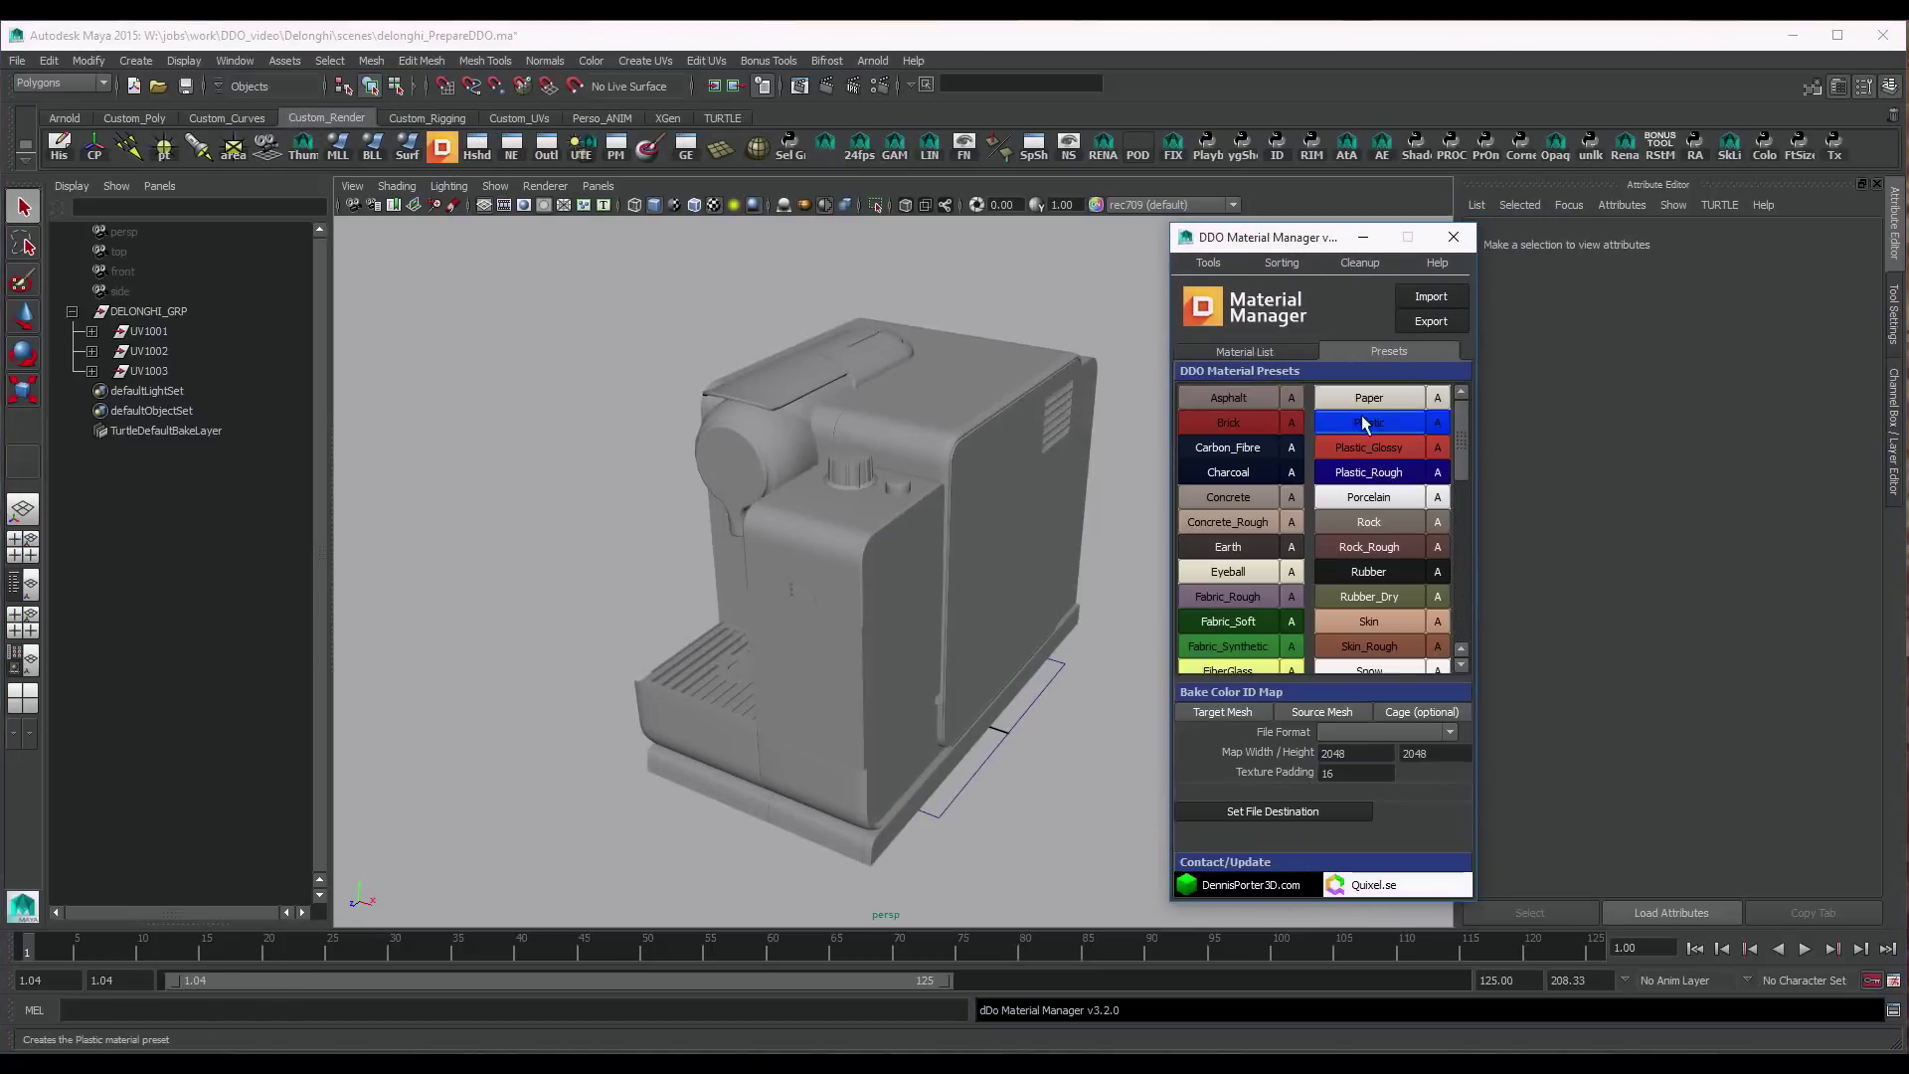
{"action": "mouse_move", "coordinate": [1472, 413]}
{"action": "left_mouse_down"}
{"action": "mouse_move", "coordinate": [1470, 495]}
{"action": "mouse_move", "coordinate": [1450, 411]}
{"action": "left_mouse_up"}
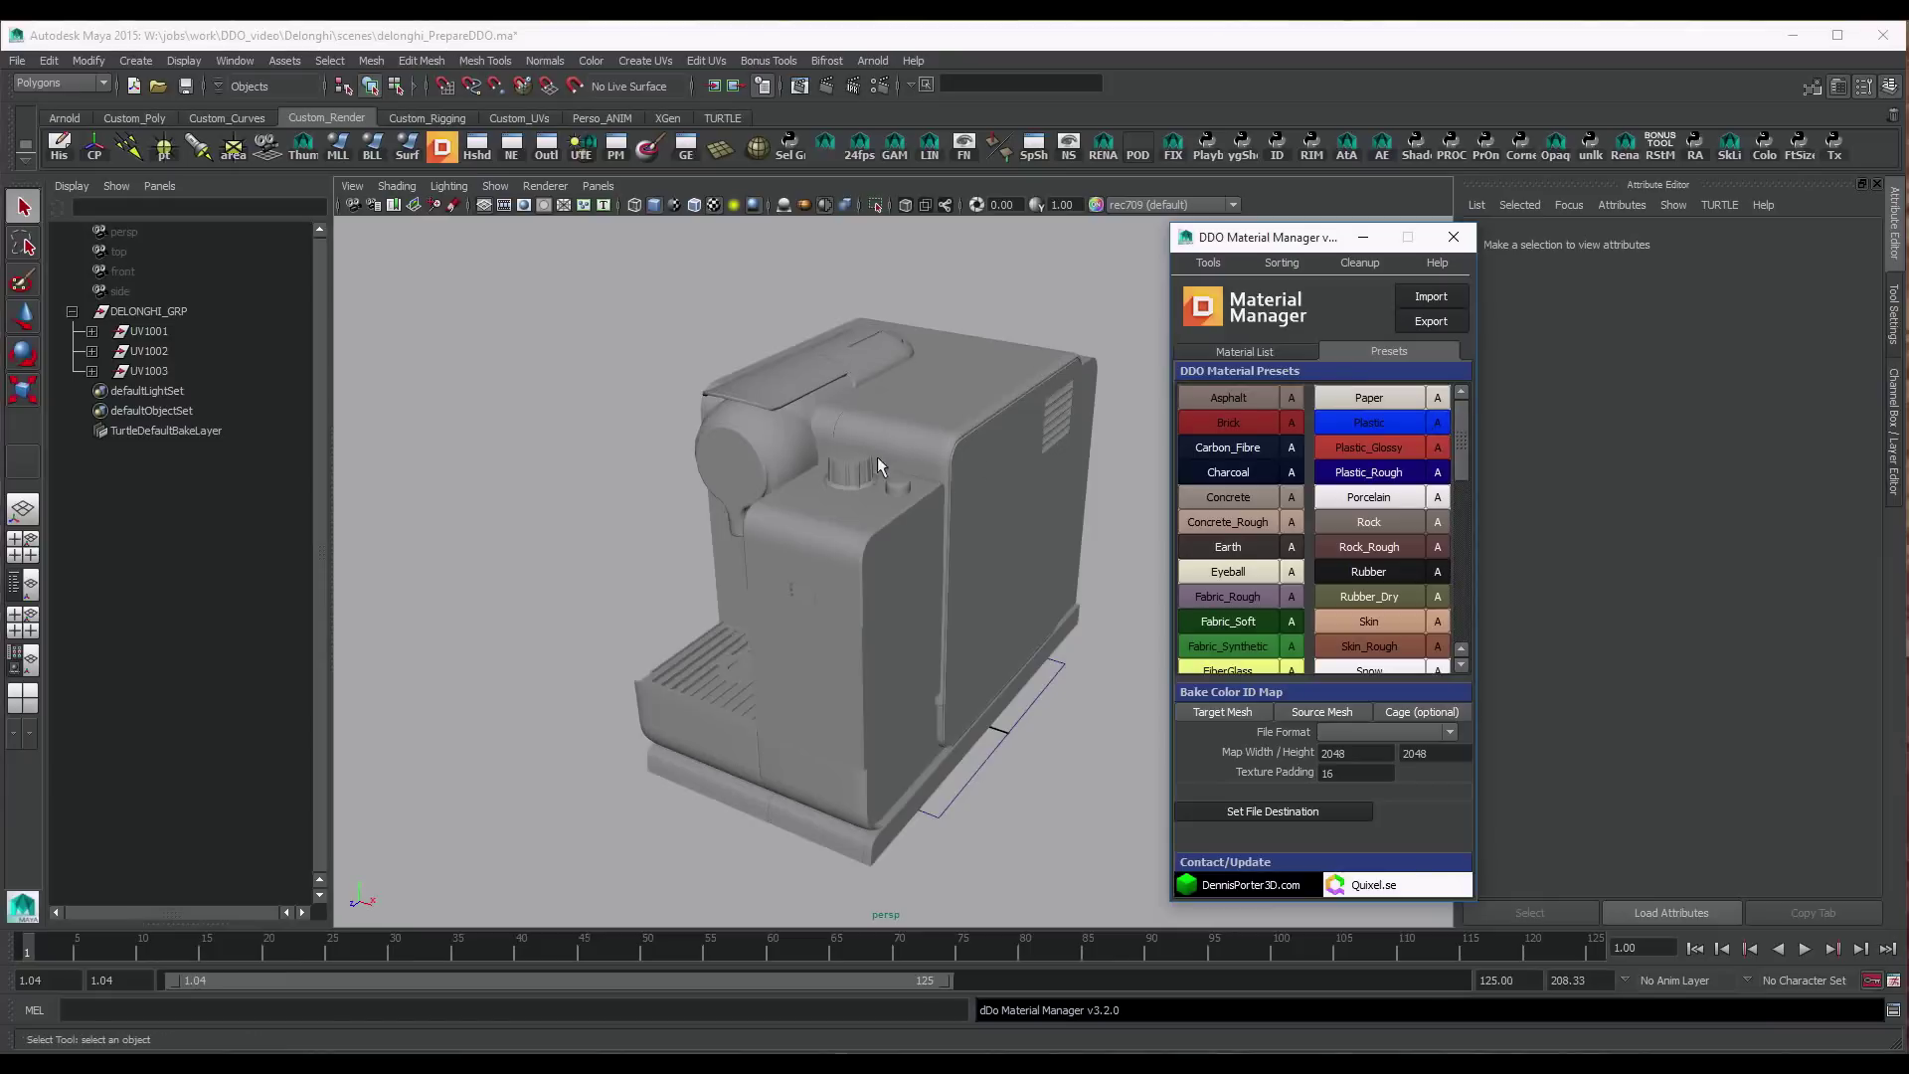
Assign the Metal_Chrome preset to capsuleFlap_Chrome and hide it
{"action": "left_click", "coordinate": [92, 331]}
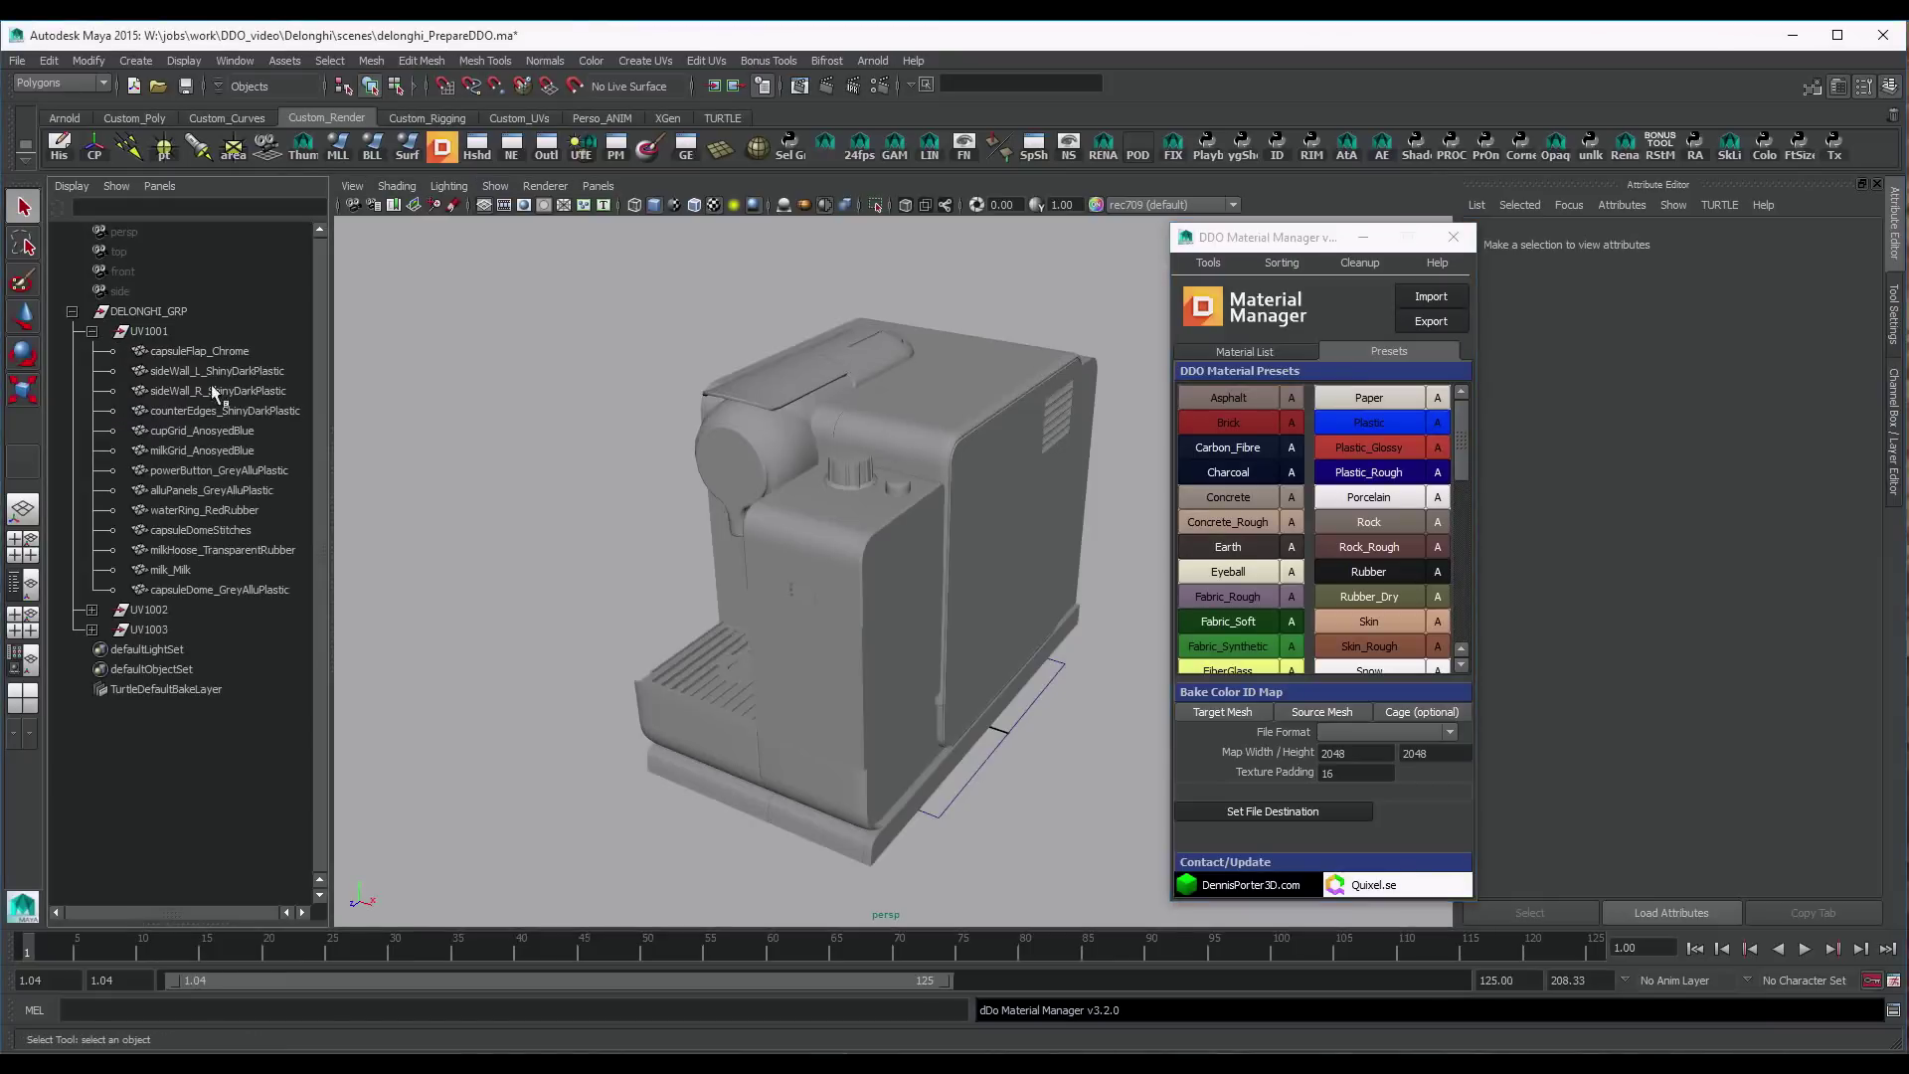
{"action": "left_click", "coordinate": [212, 350]}
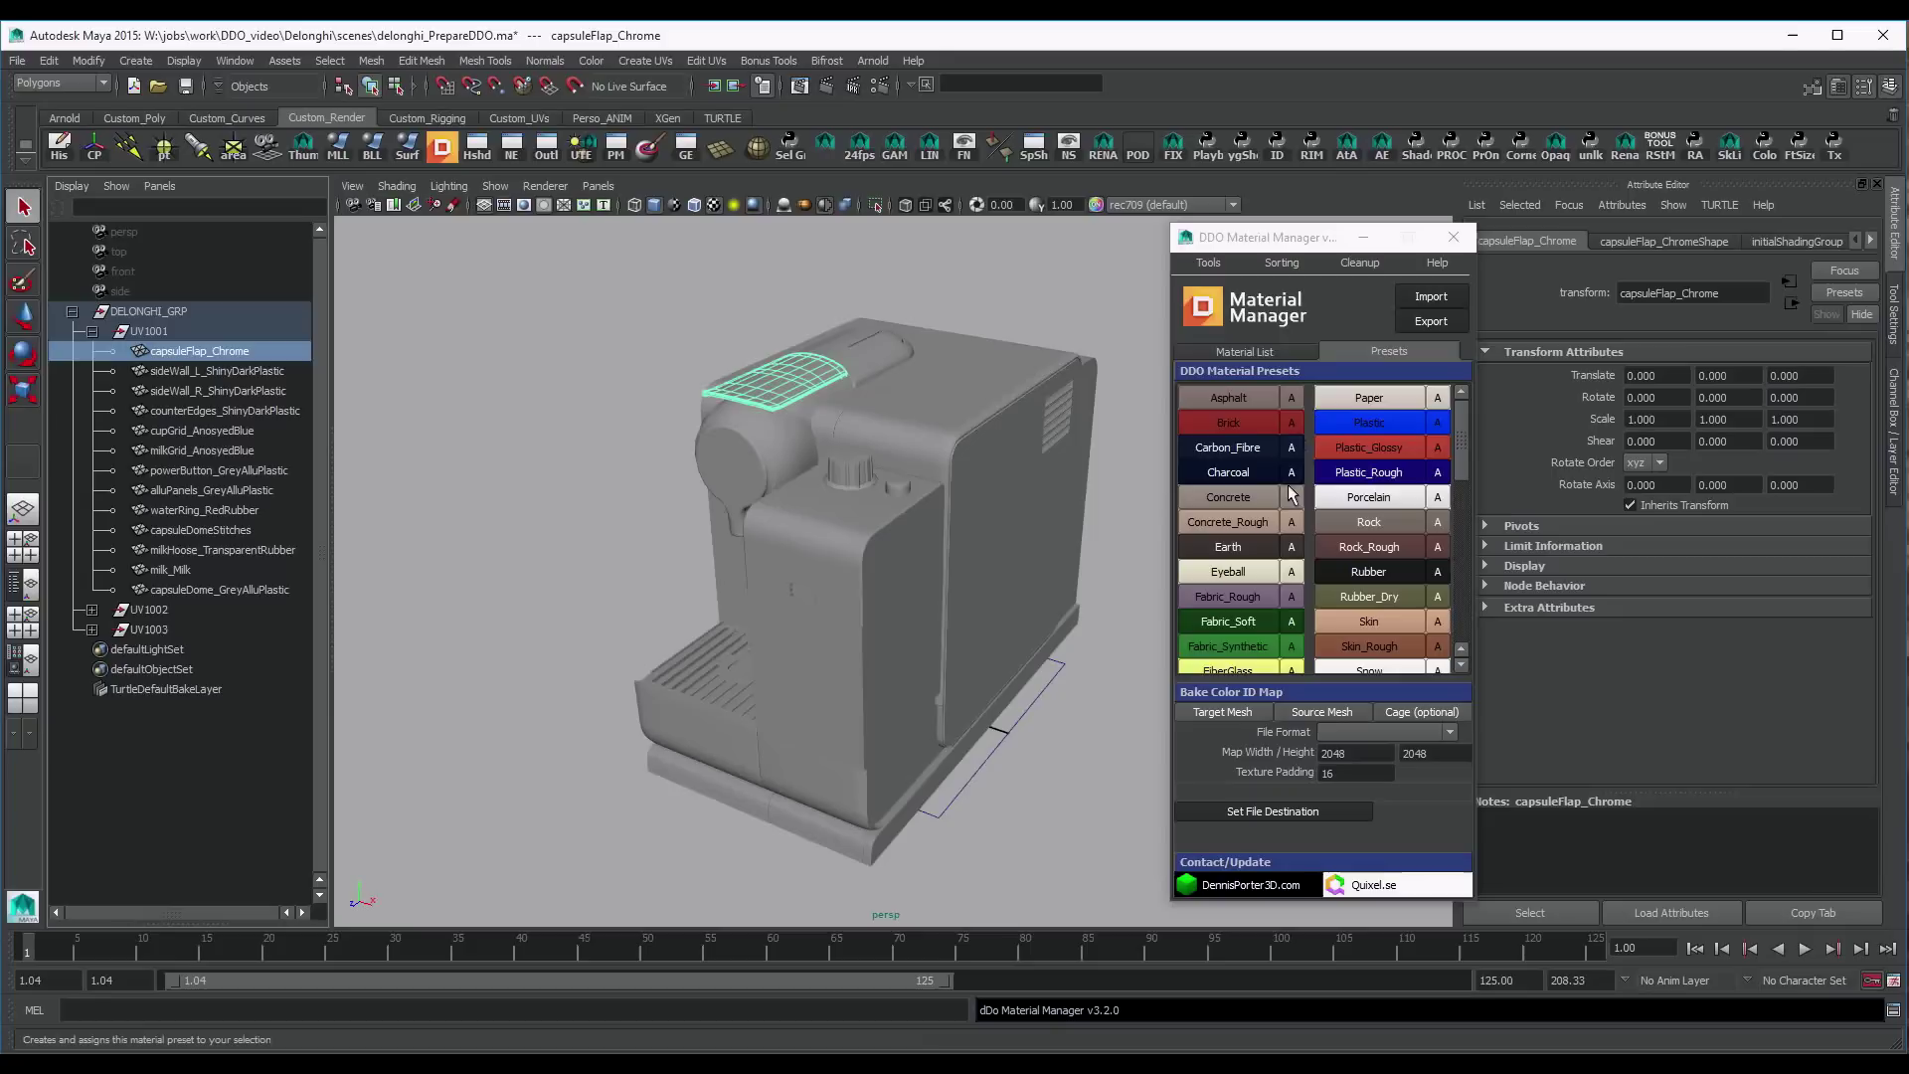
{"action": "left_click_drag", "start_coordinate": [1462, 475], "coordinate": [1462, 565]}
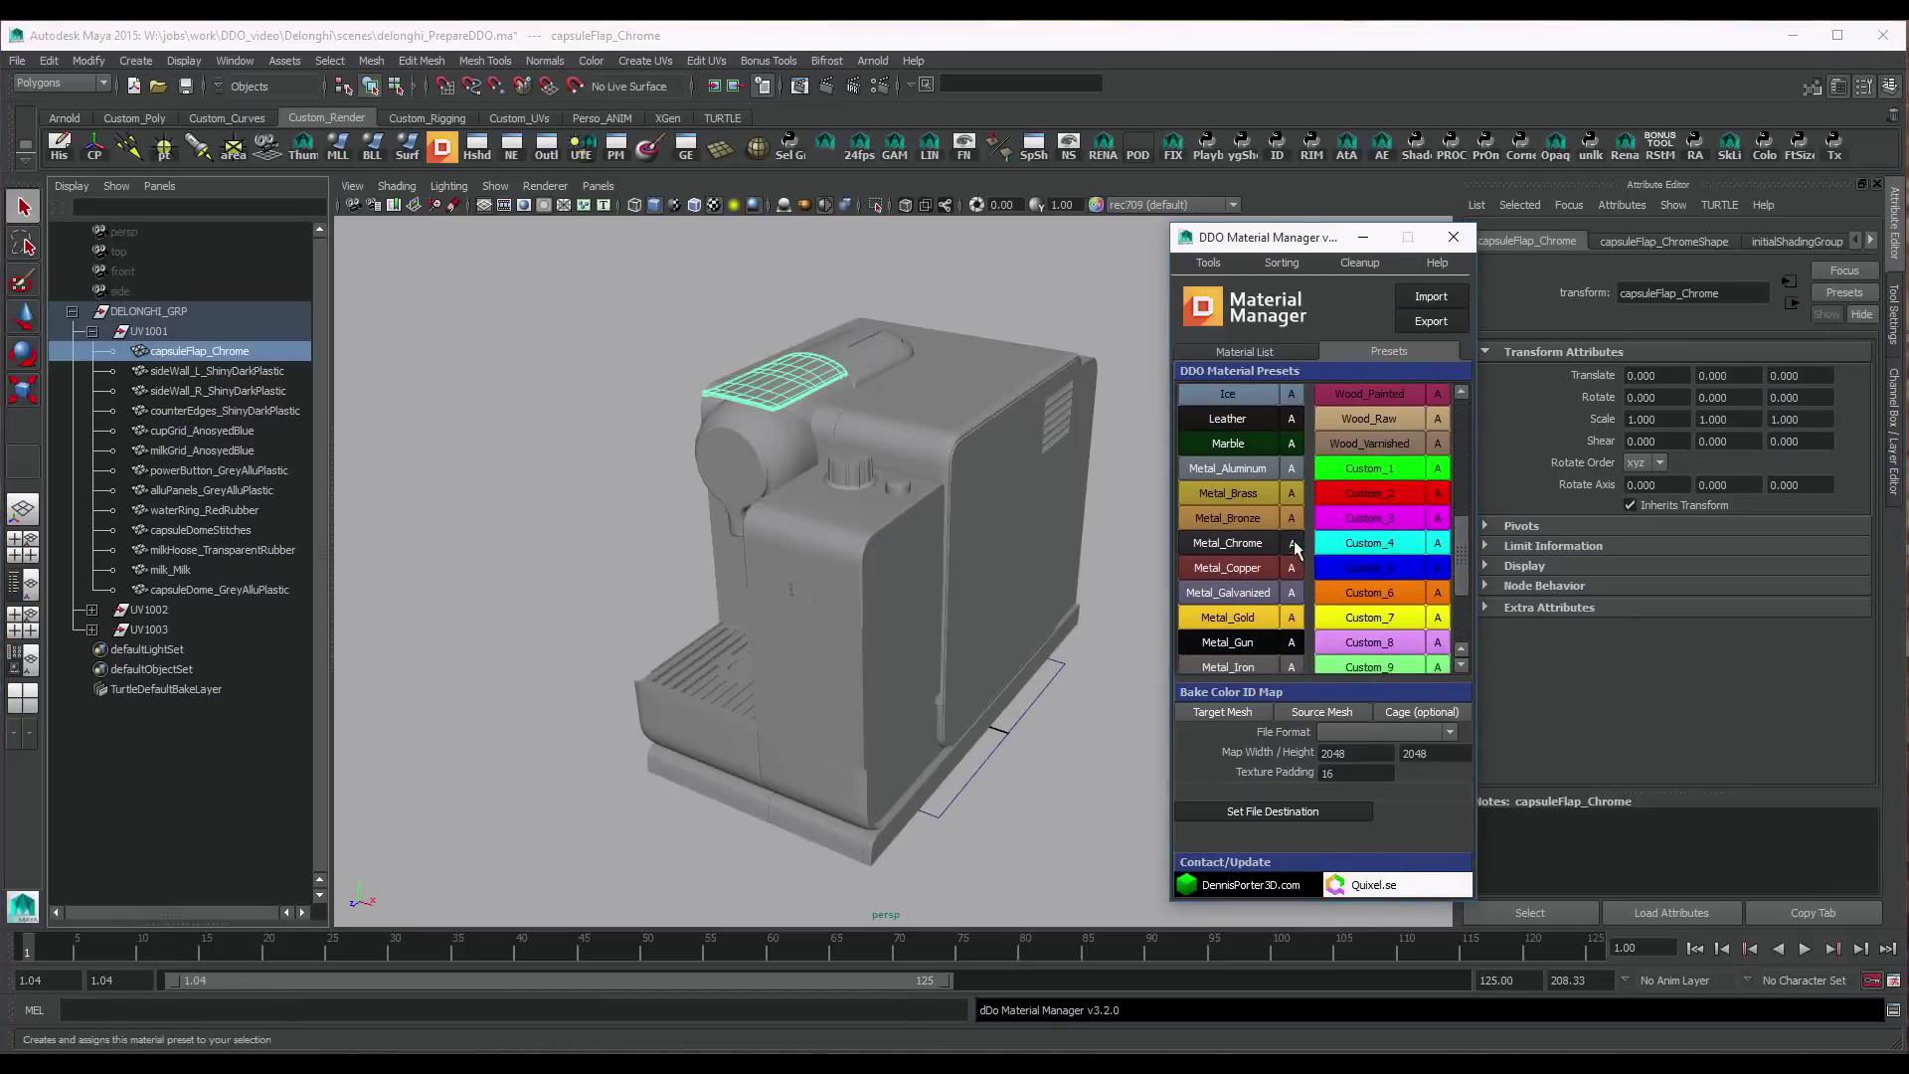
{"action": "left_click", "coordinate": [1292, 542]}
{"action": "left_click", "coordinate": [248, 355]}
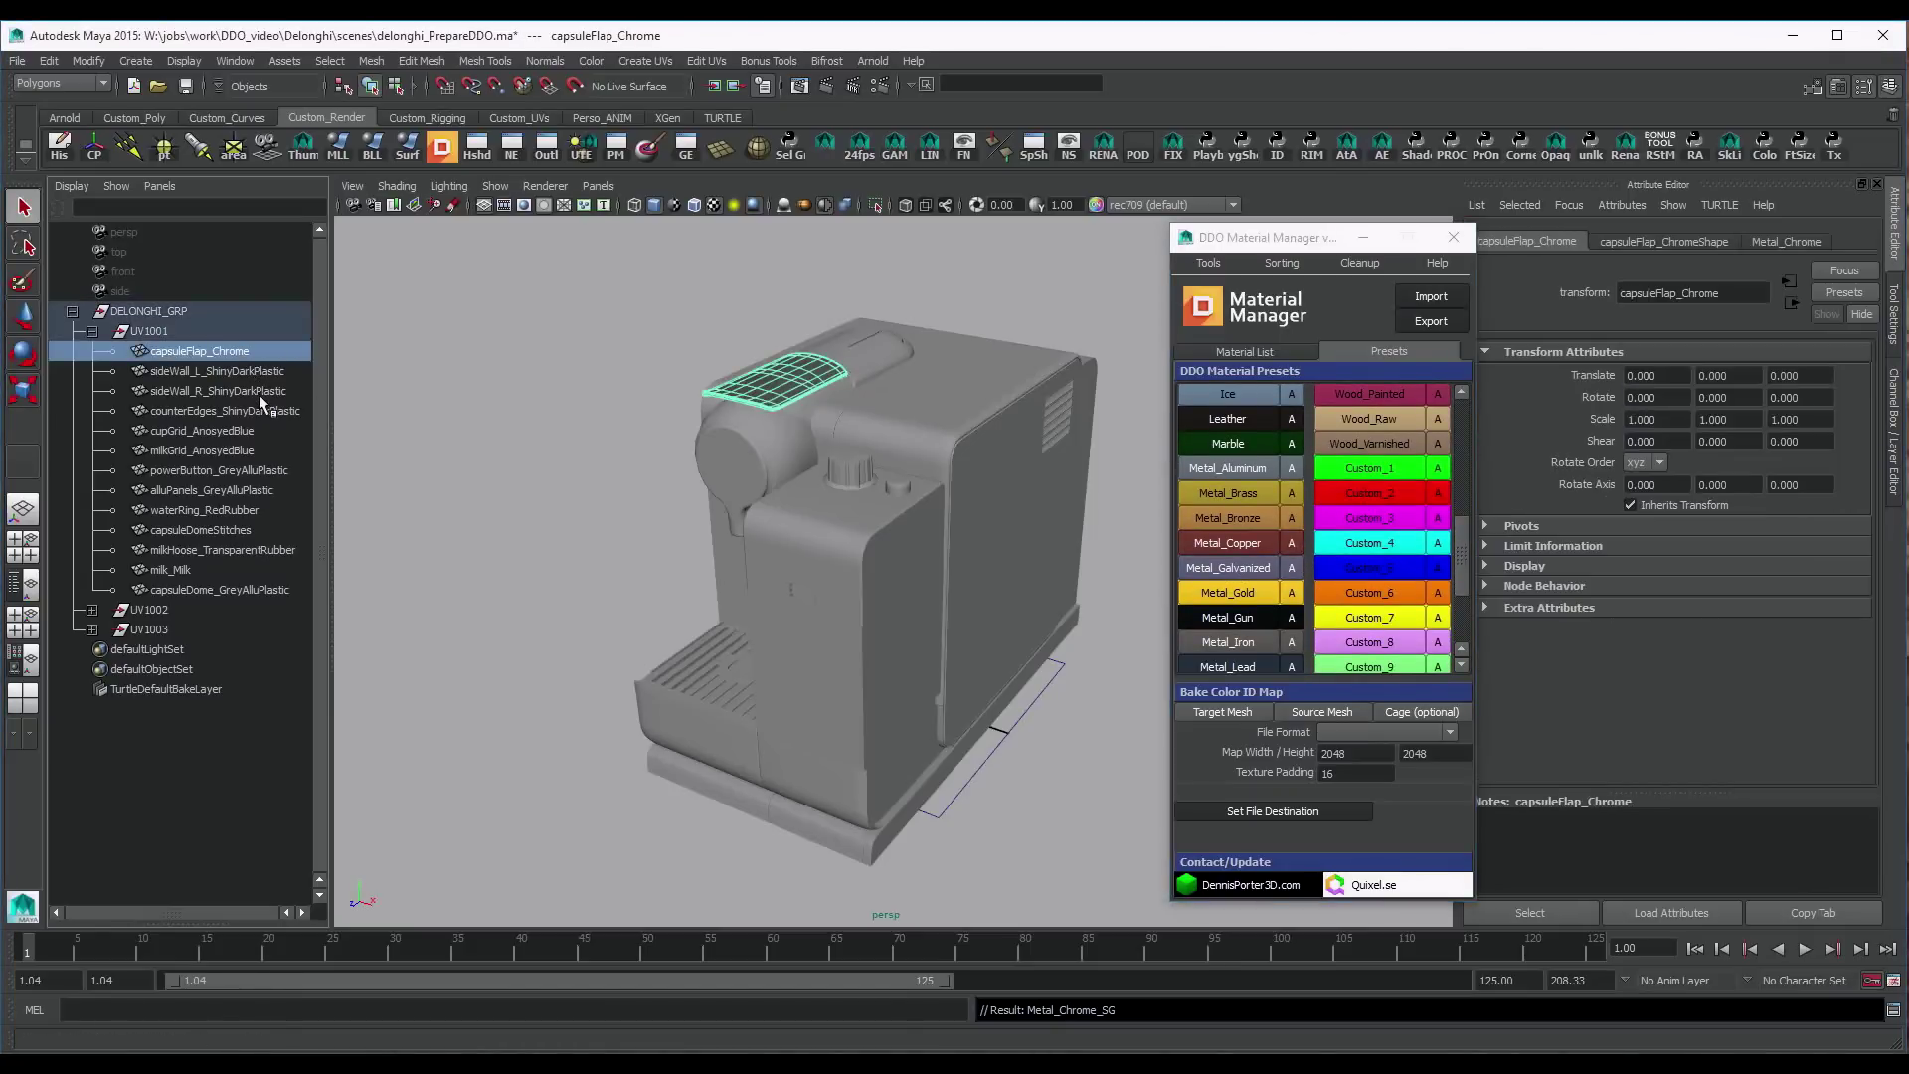
{"action": "key", "text": "ctrl+h"}
Select all *ShinyDarkPlastic parts by name pattern and give them the green Custom_1 preset
{"action": "left_click", "coordinate": [261, 372]}
{"action": "double_click", "coordinate": [235, 371]}
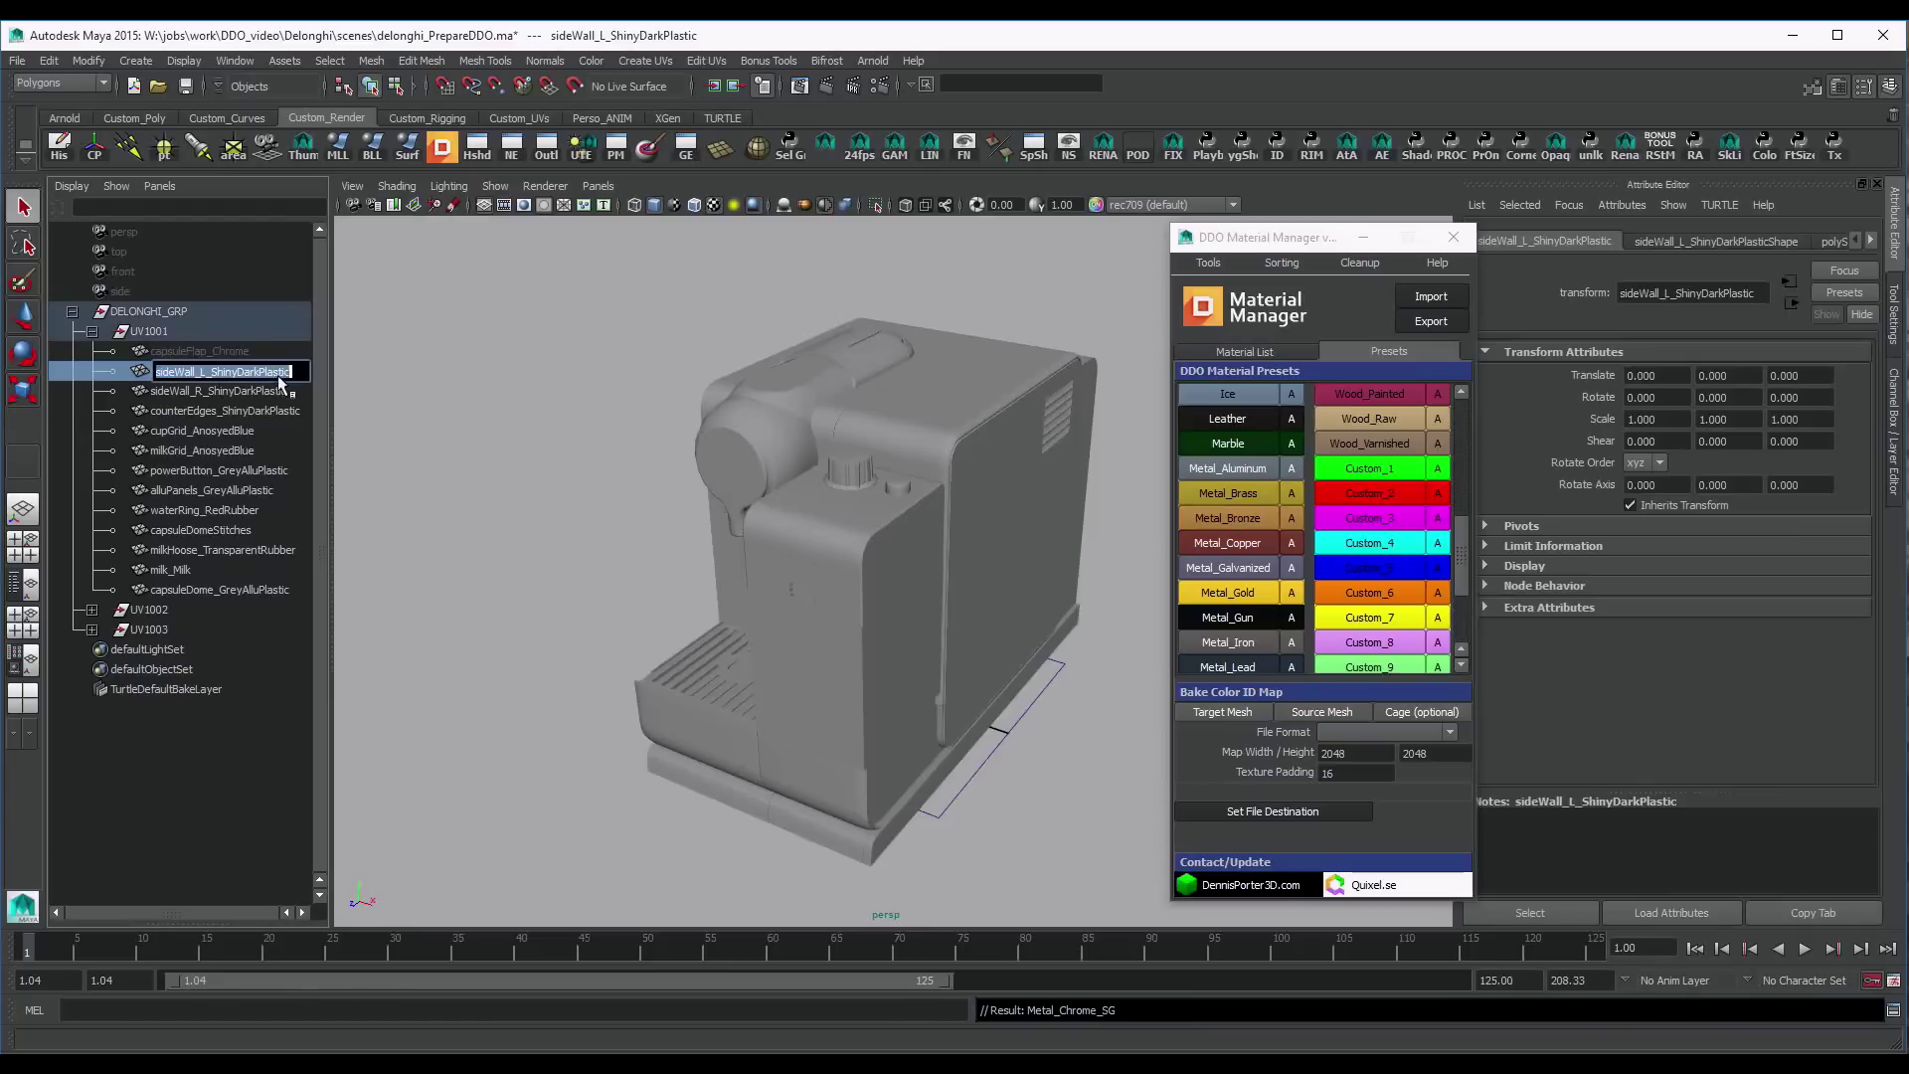
{"action": "left_click_drag", "start_coordinate": [290, 372], "coordinate": [229, 381]}
{"action": "left_click", "coordinate": [1036, 91]}
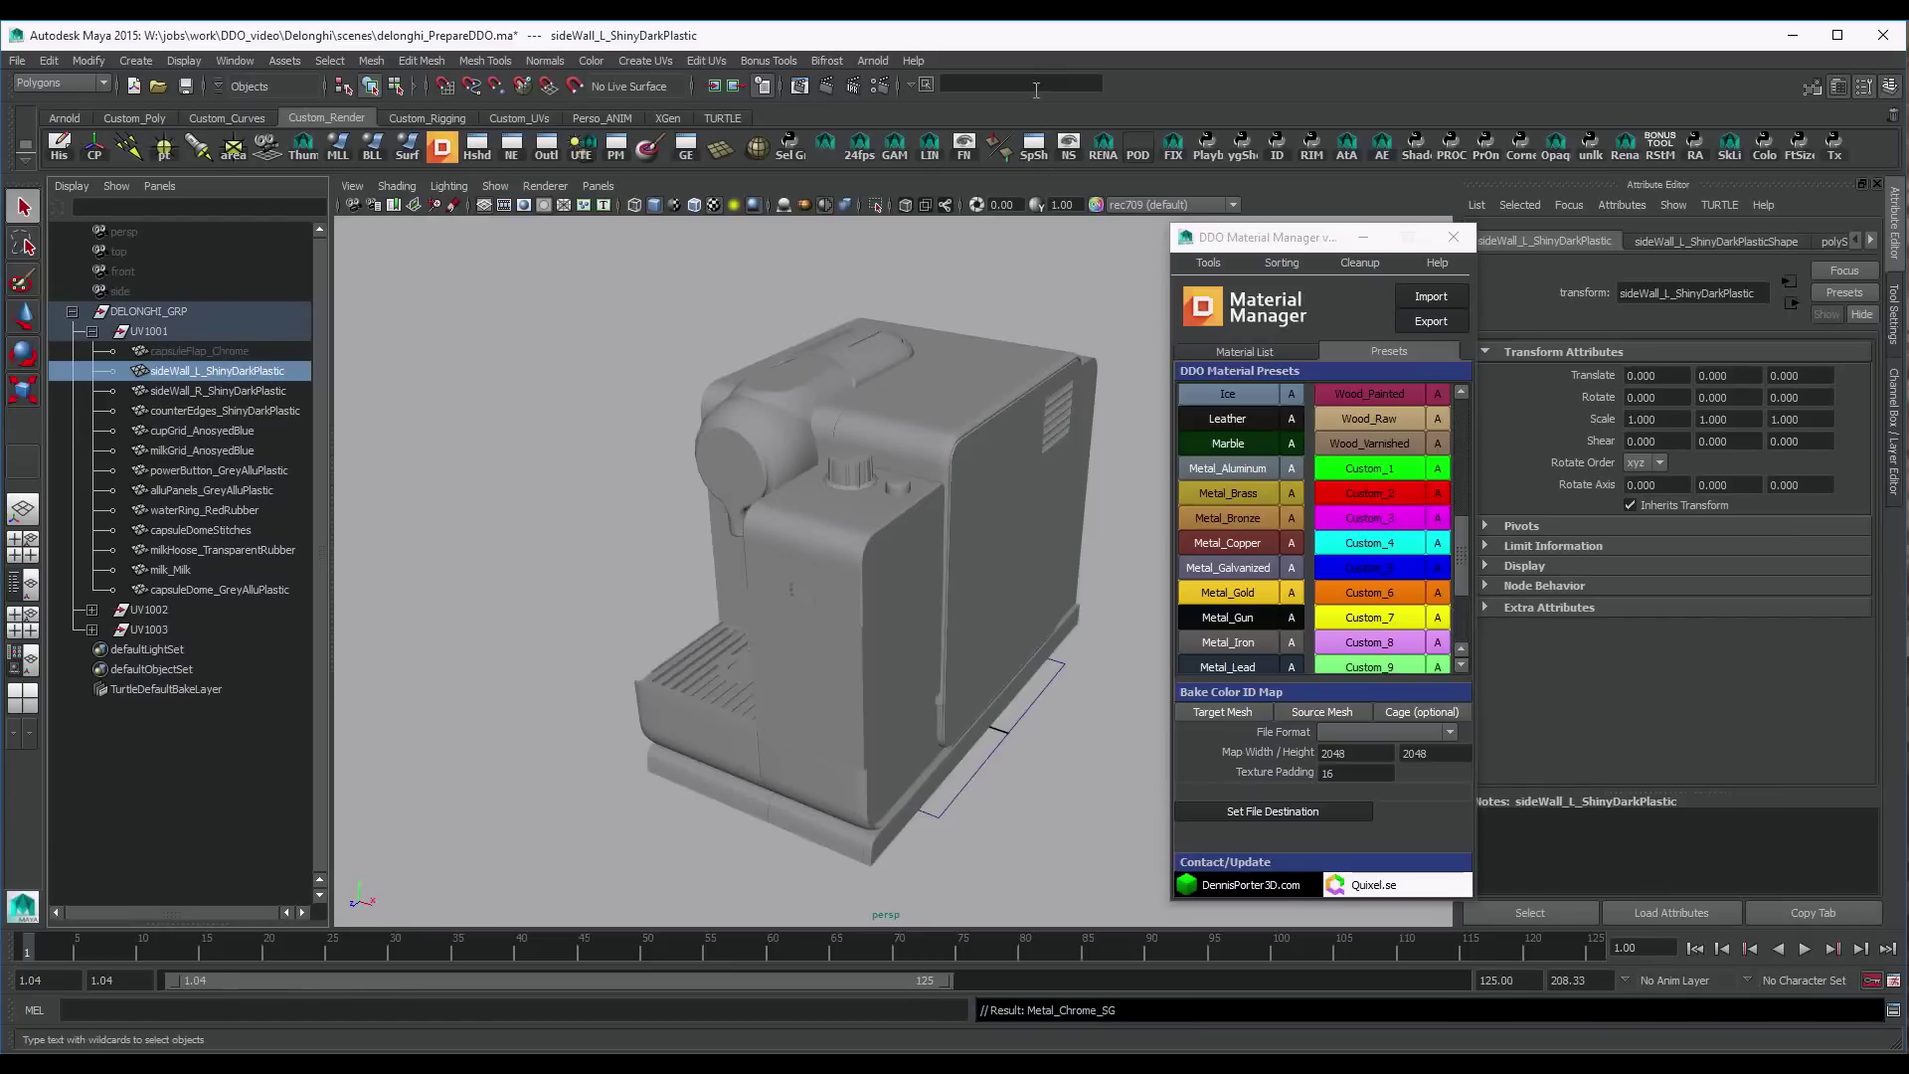
{"action": "left_click", "coordinate": [1032, 82]}
{"action": "type", "text": "*"}
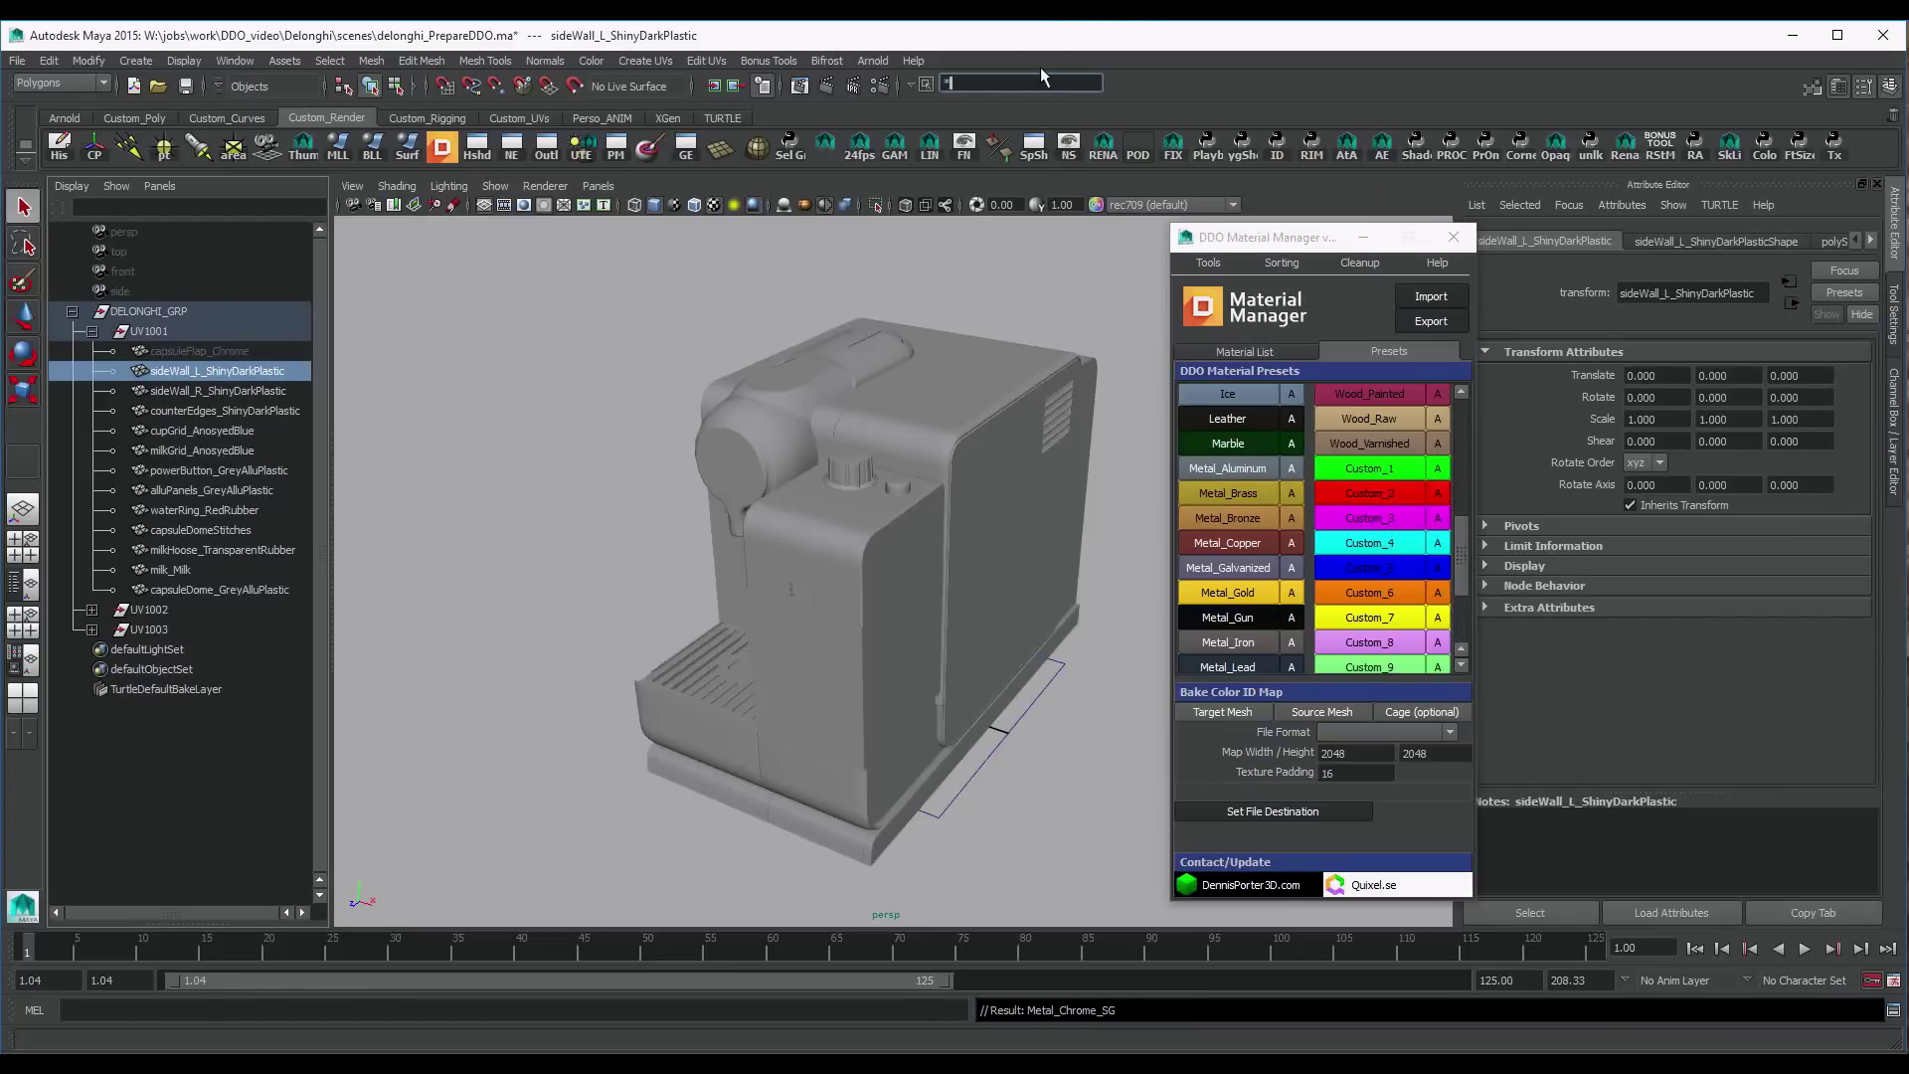
{"action": "type", "text": "ShinyDarkPlastic"}
{"action": "type", "text": "*"}
{"action": "key", "text": "Return"}
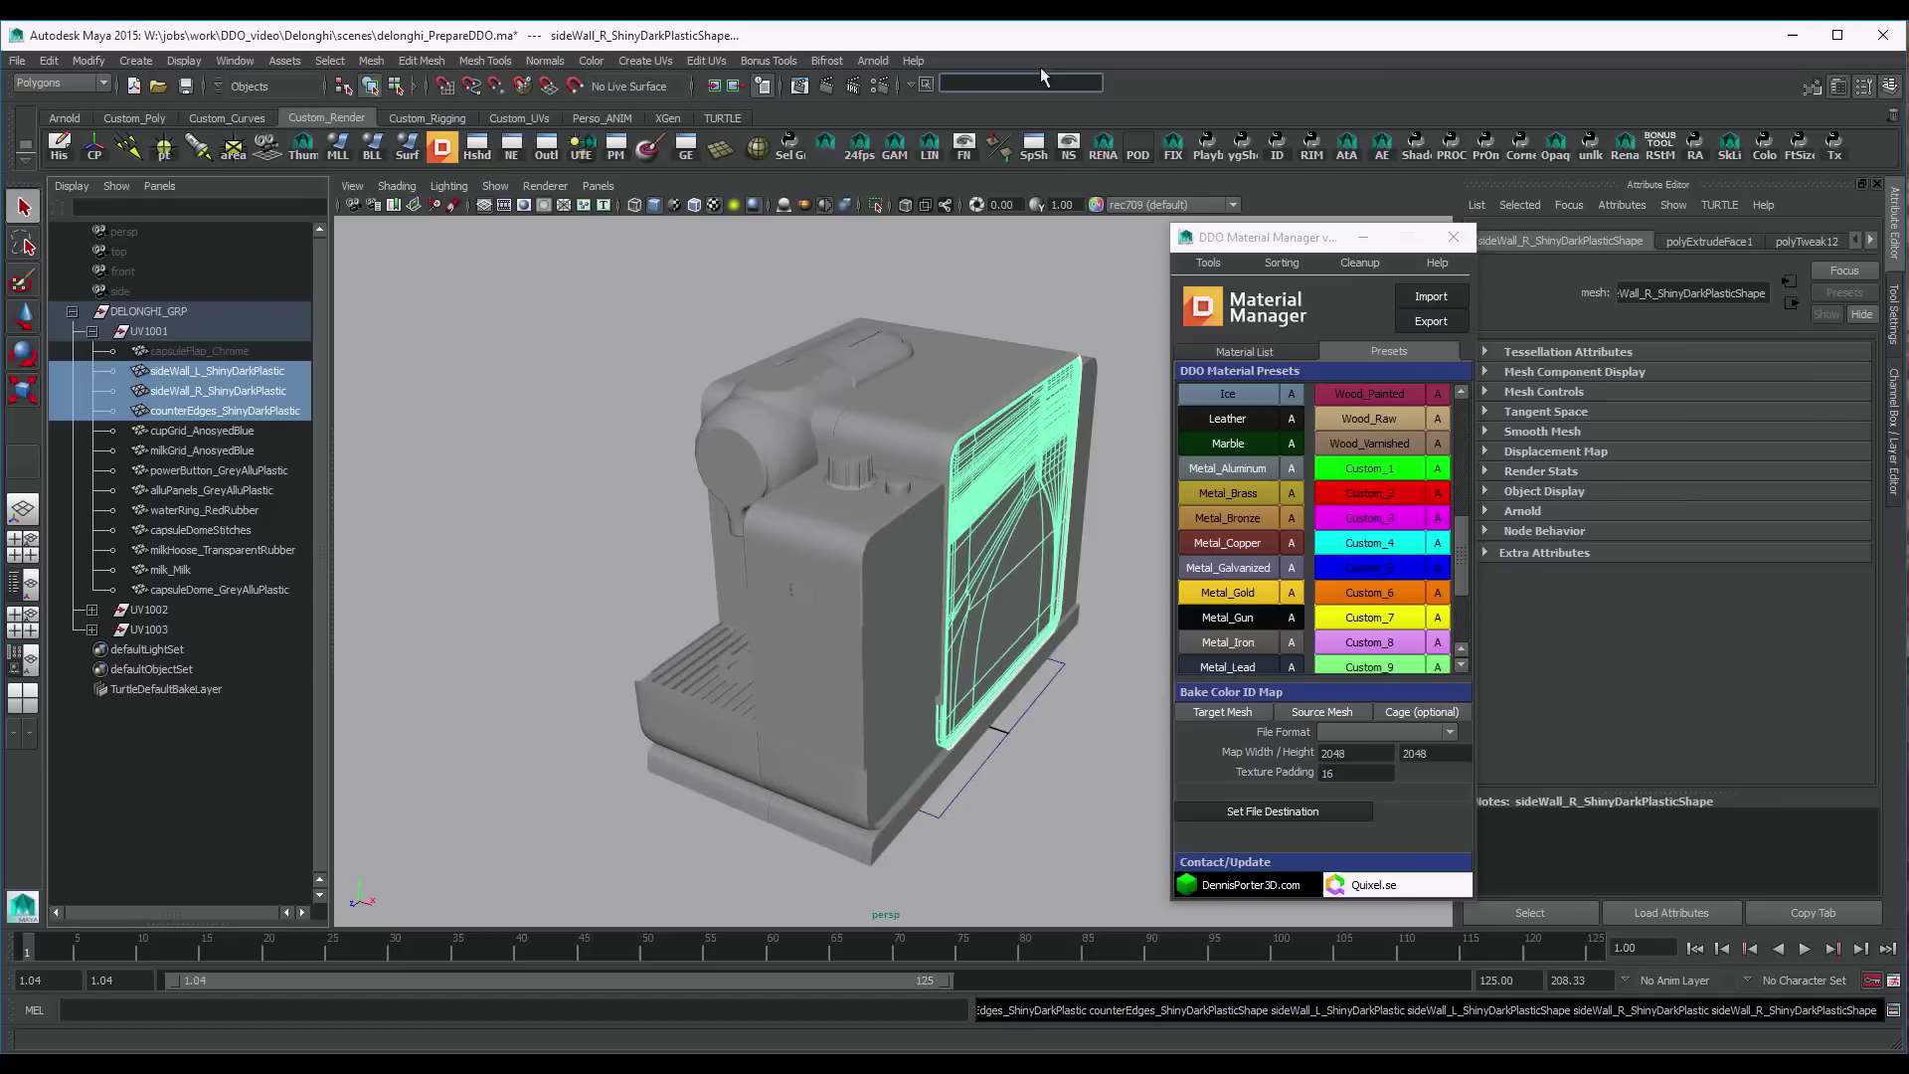
{"action": "left_click", "coordinate": [1438, 467]}
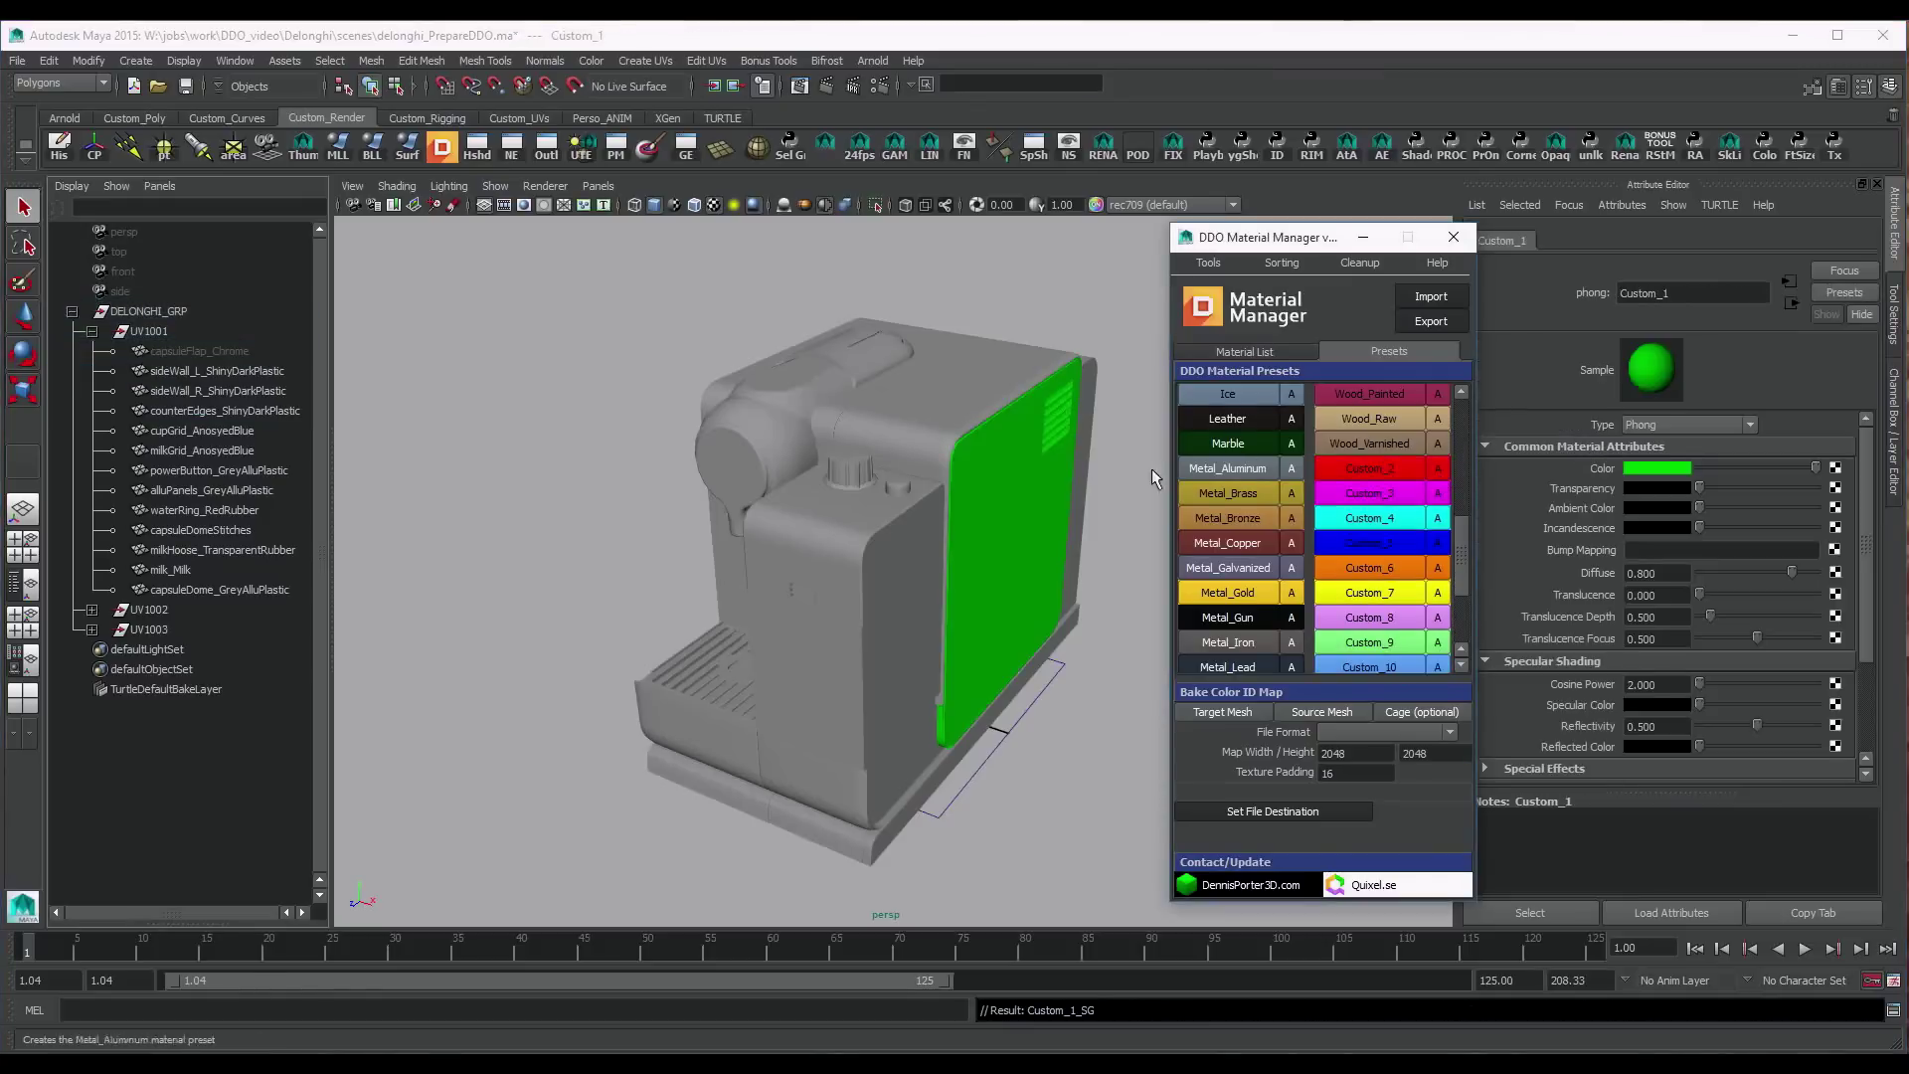
Reselect all *ShinyDarkPlastic parts and hide them
{"action": "left_click", "coordinate": [963, 89]}
{"action": "type", "text": "*ShinyDarkPlastic"}
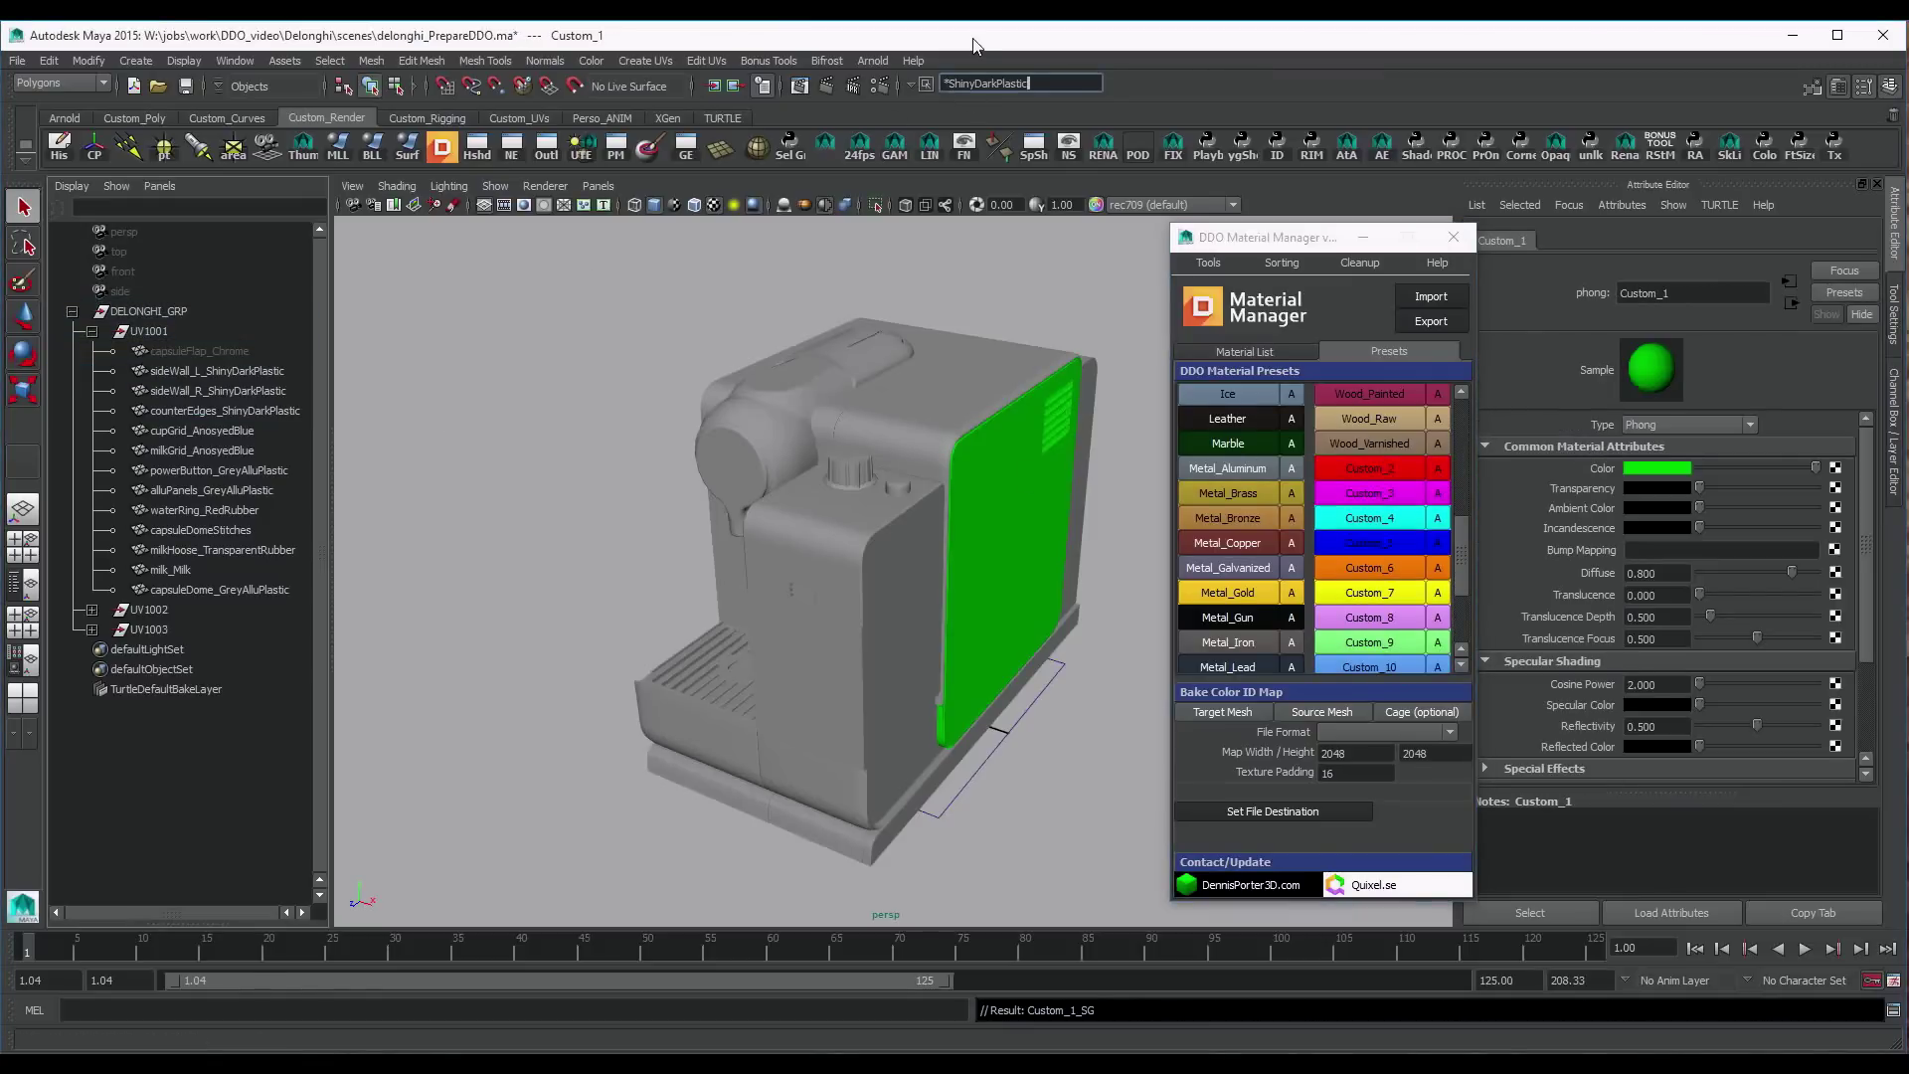
{"action": "type", "text": "*"}
{"action": "key", "text": "Return"}
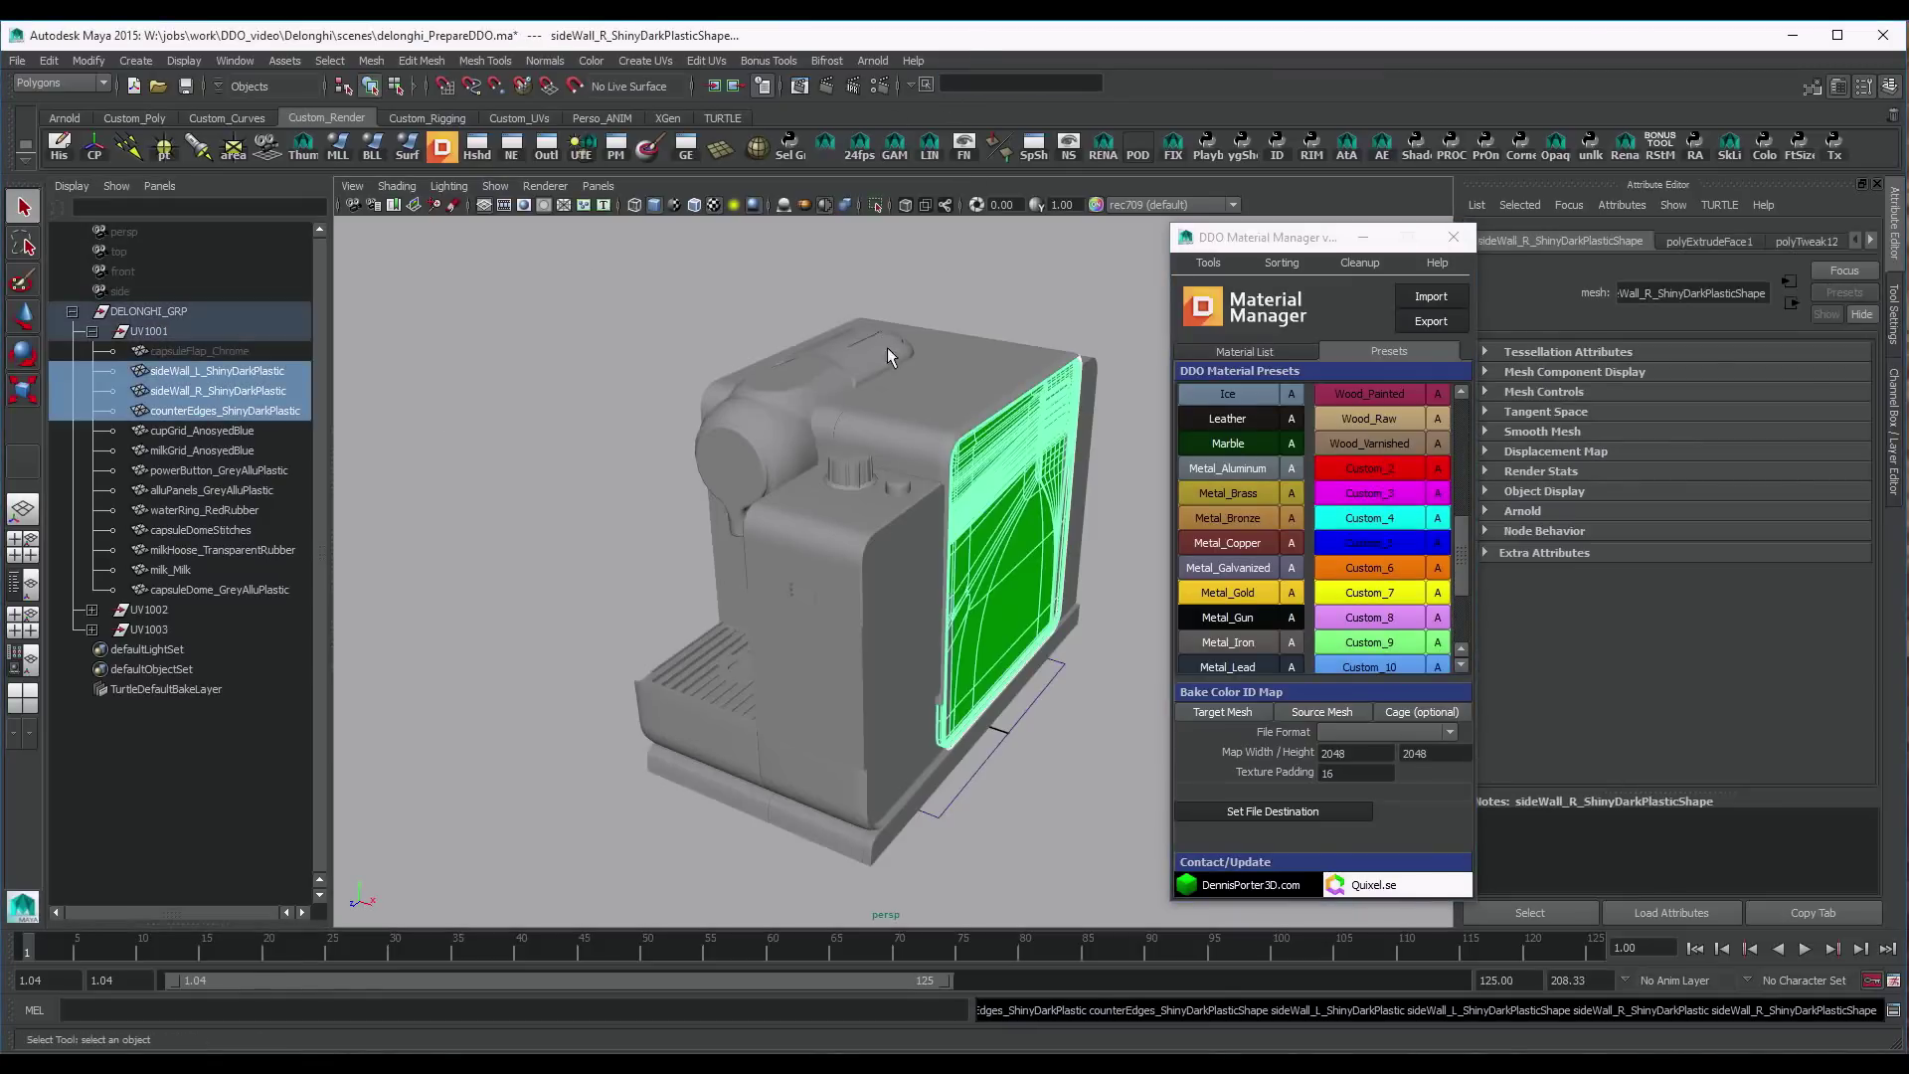
{"action": "key", "text": "ctrl+h"}
Assign the Custom_5 preset to cupGrid and milkGrid AnosyedBlue, then hide both grids
{"action": "left_click", "coordinate": [202, 431]}
{"action": "left_click", "coordinate": [201, 451], "text": "shift"}
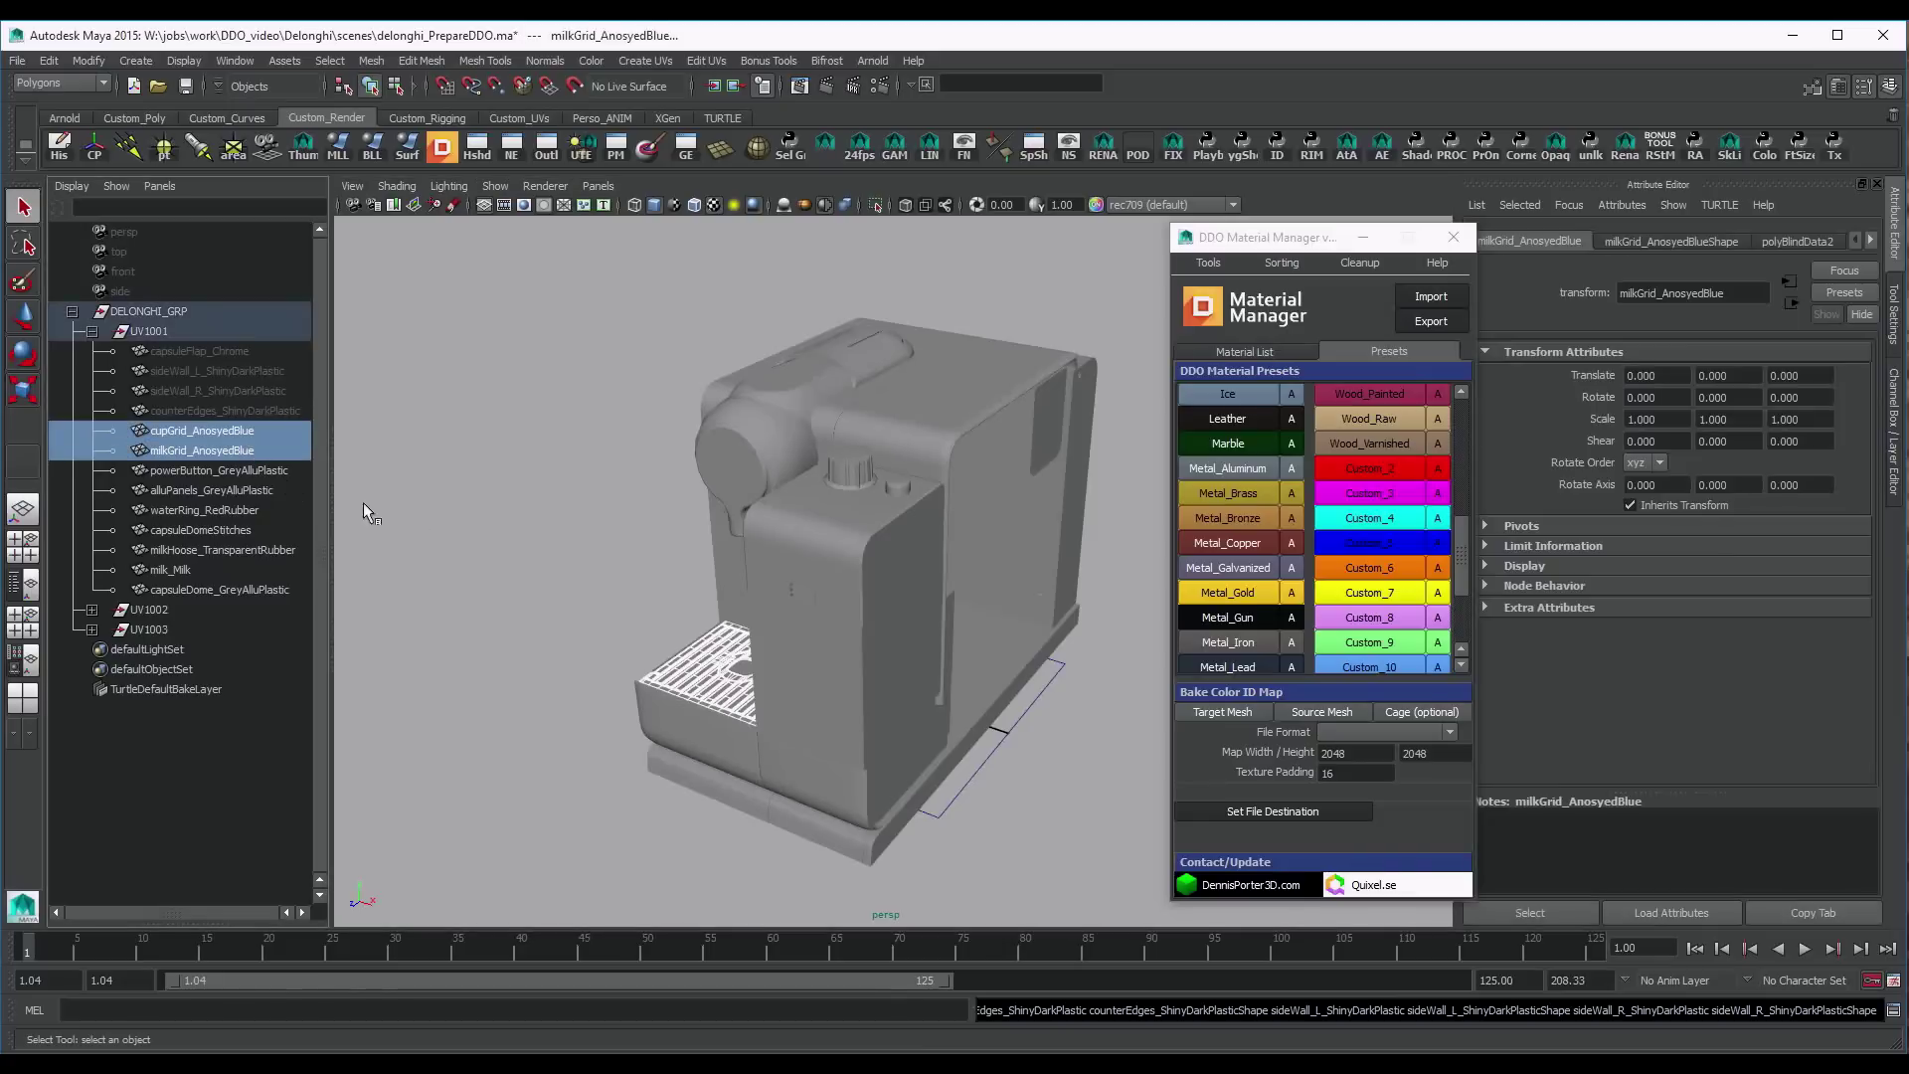
{"action": "left_click", "coordinate": [1436, 546]}
{"action": "left_click_drag", "start_coordinate": [278, 430], "coordinate": [283, 453]}
{"action": "key", "text": "ctrl+h"}
Unhide every part of the machine and collapse the UV1001–UV1003 groups
{"action": "left_click", "coordinate": [274, 475]}
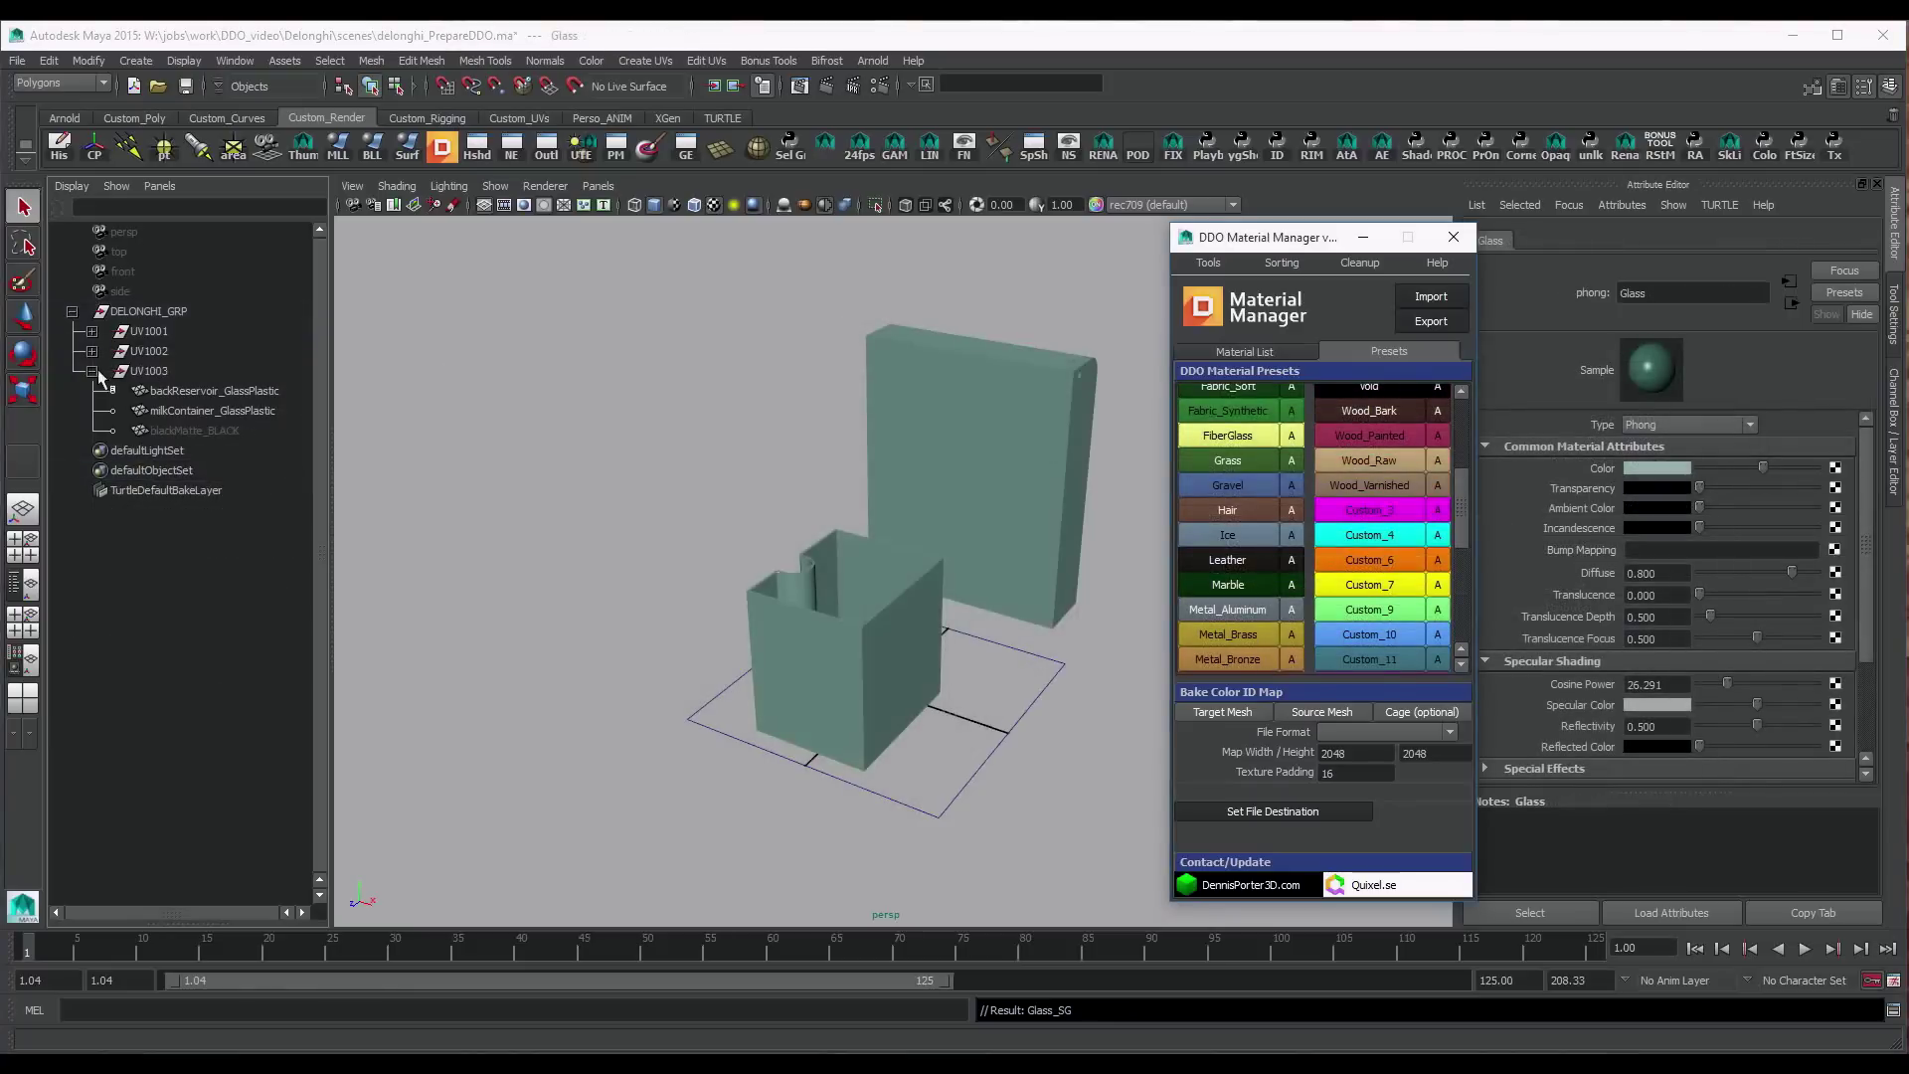
{"action": "left_click", "coordinate": [92, 351]}
{"action": "left_click_drag", "start_coordinate": [199, 371], "coordinate": [199, 749]}
{"action": "key", "text": "shift+h"}
{"action": "left_click", "coordinate": [91, 331]}
{"action": "left_click_drag", "start_coordinate": [177, 351], "coordinate": [177, 590]}
{"action": "left_click", "coordinate": [92, 331]}
{"action": "left_click", "coordinate": [91, 351]}
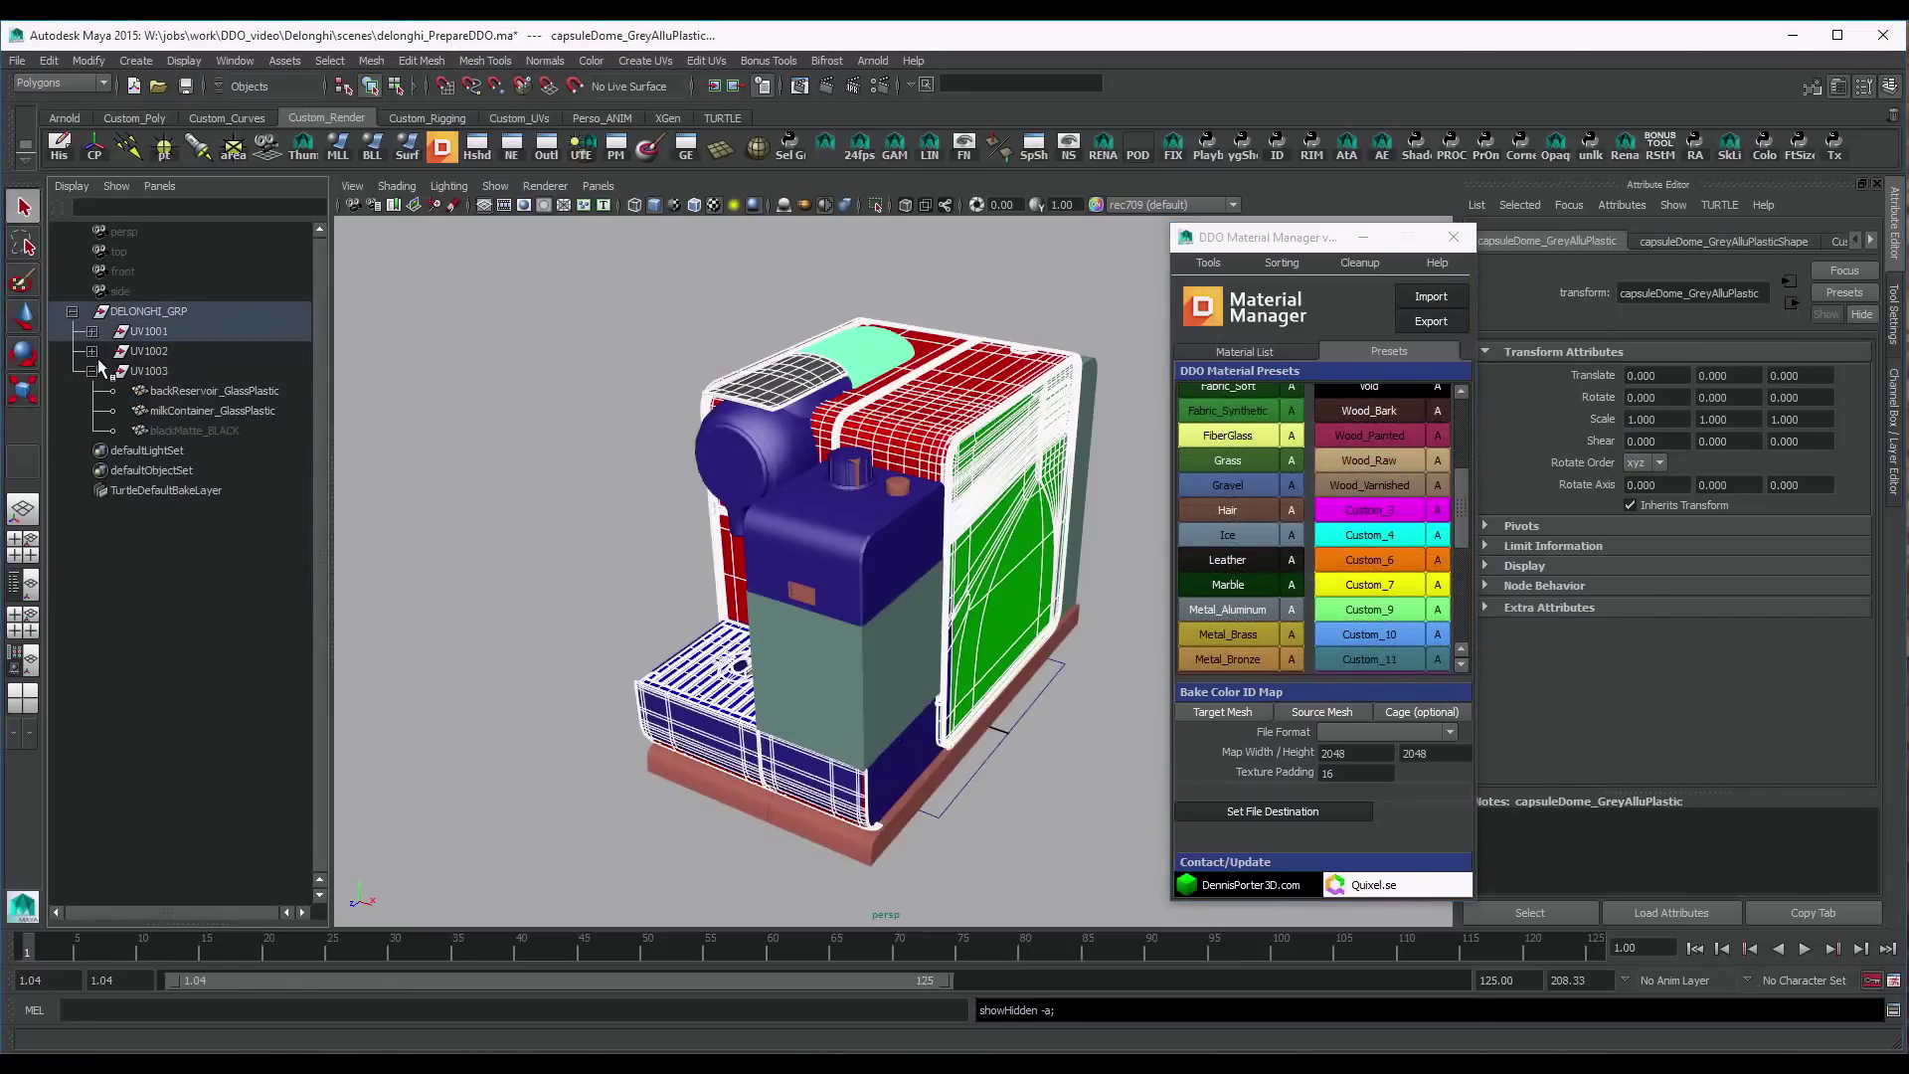
{"action": "left_click", "coordinate": [91, 371]}
{"action": "left_click", "coordinate": [610, 534]}
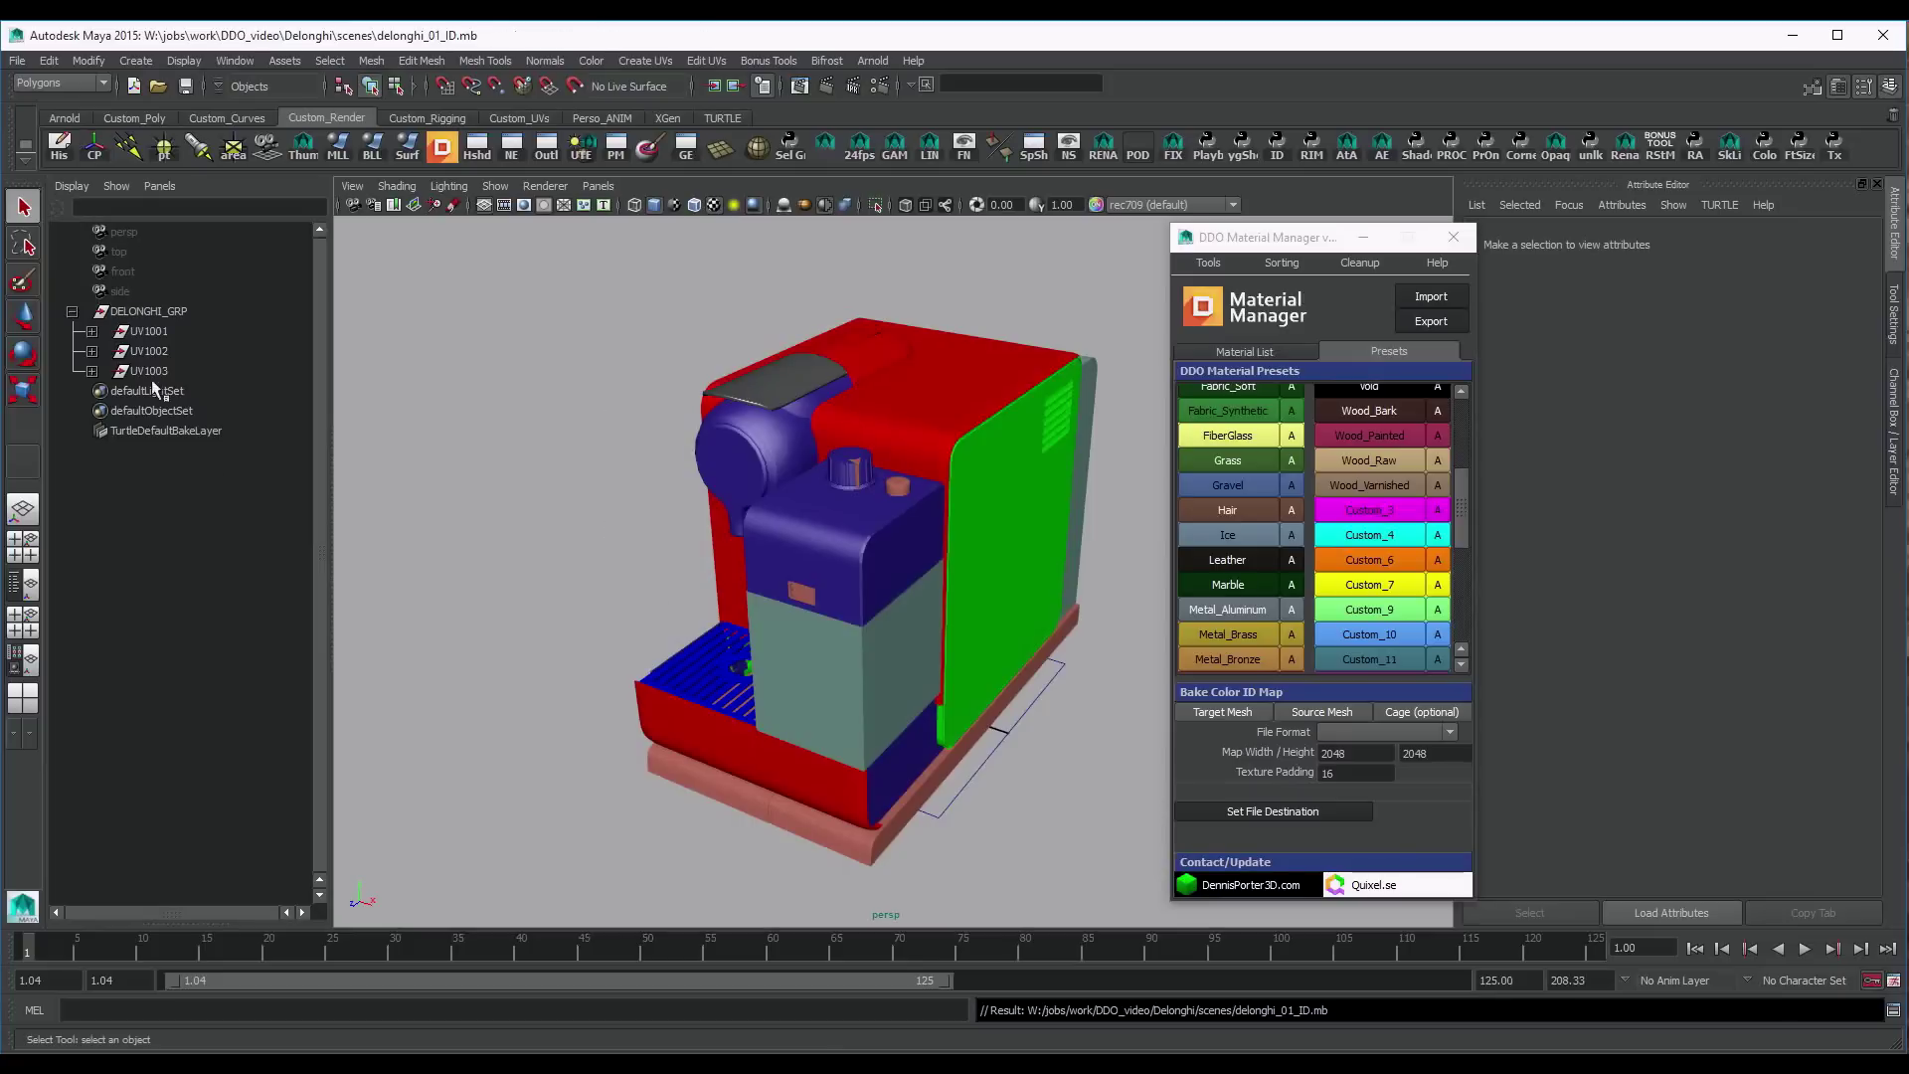
Duplicate DELONGHI_GRP and hide the original group
{"action": "left_click", "coordinate": [159, 313]}
{"action": "key", "text": "ctrl+d"}
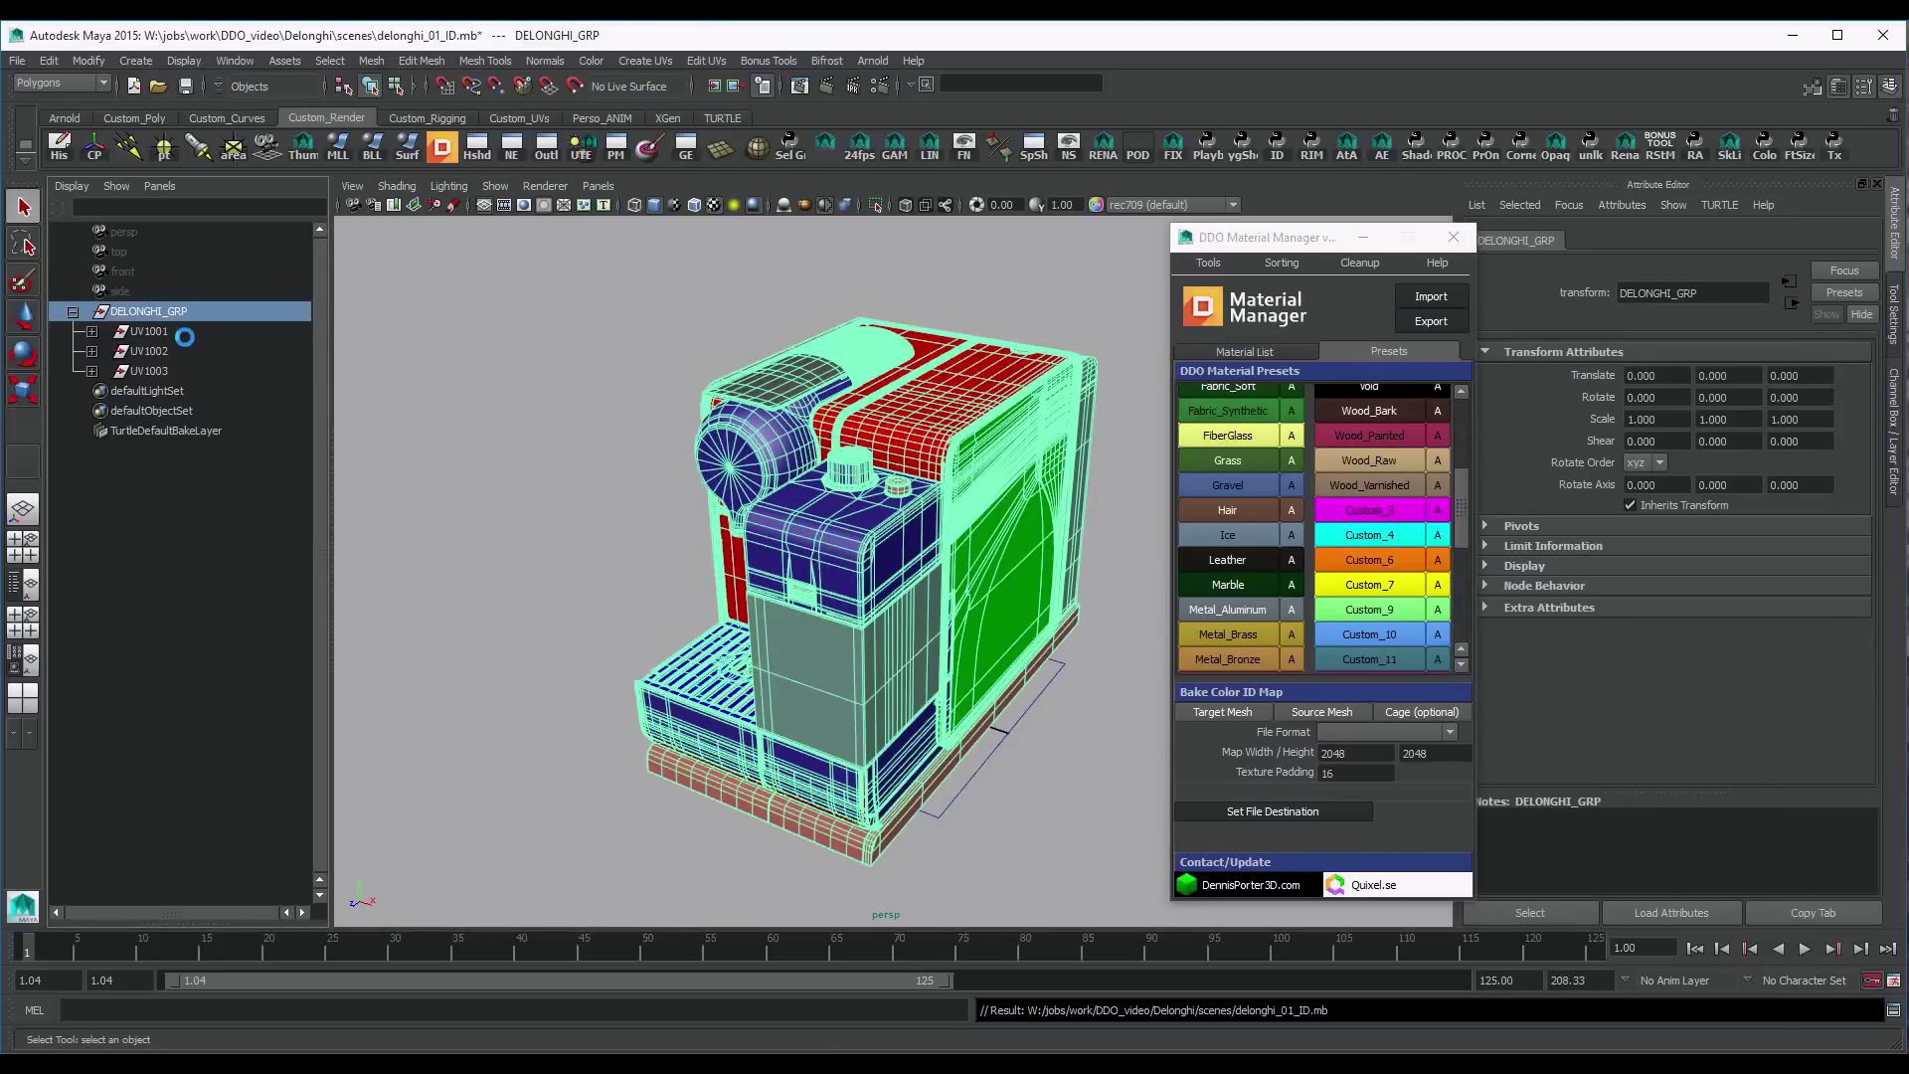
{"action": "left_click", "coordinate": [175, 315]}
{"action": "key", "text": "ctrl+h"}
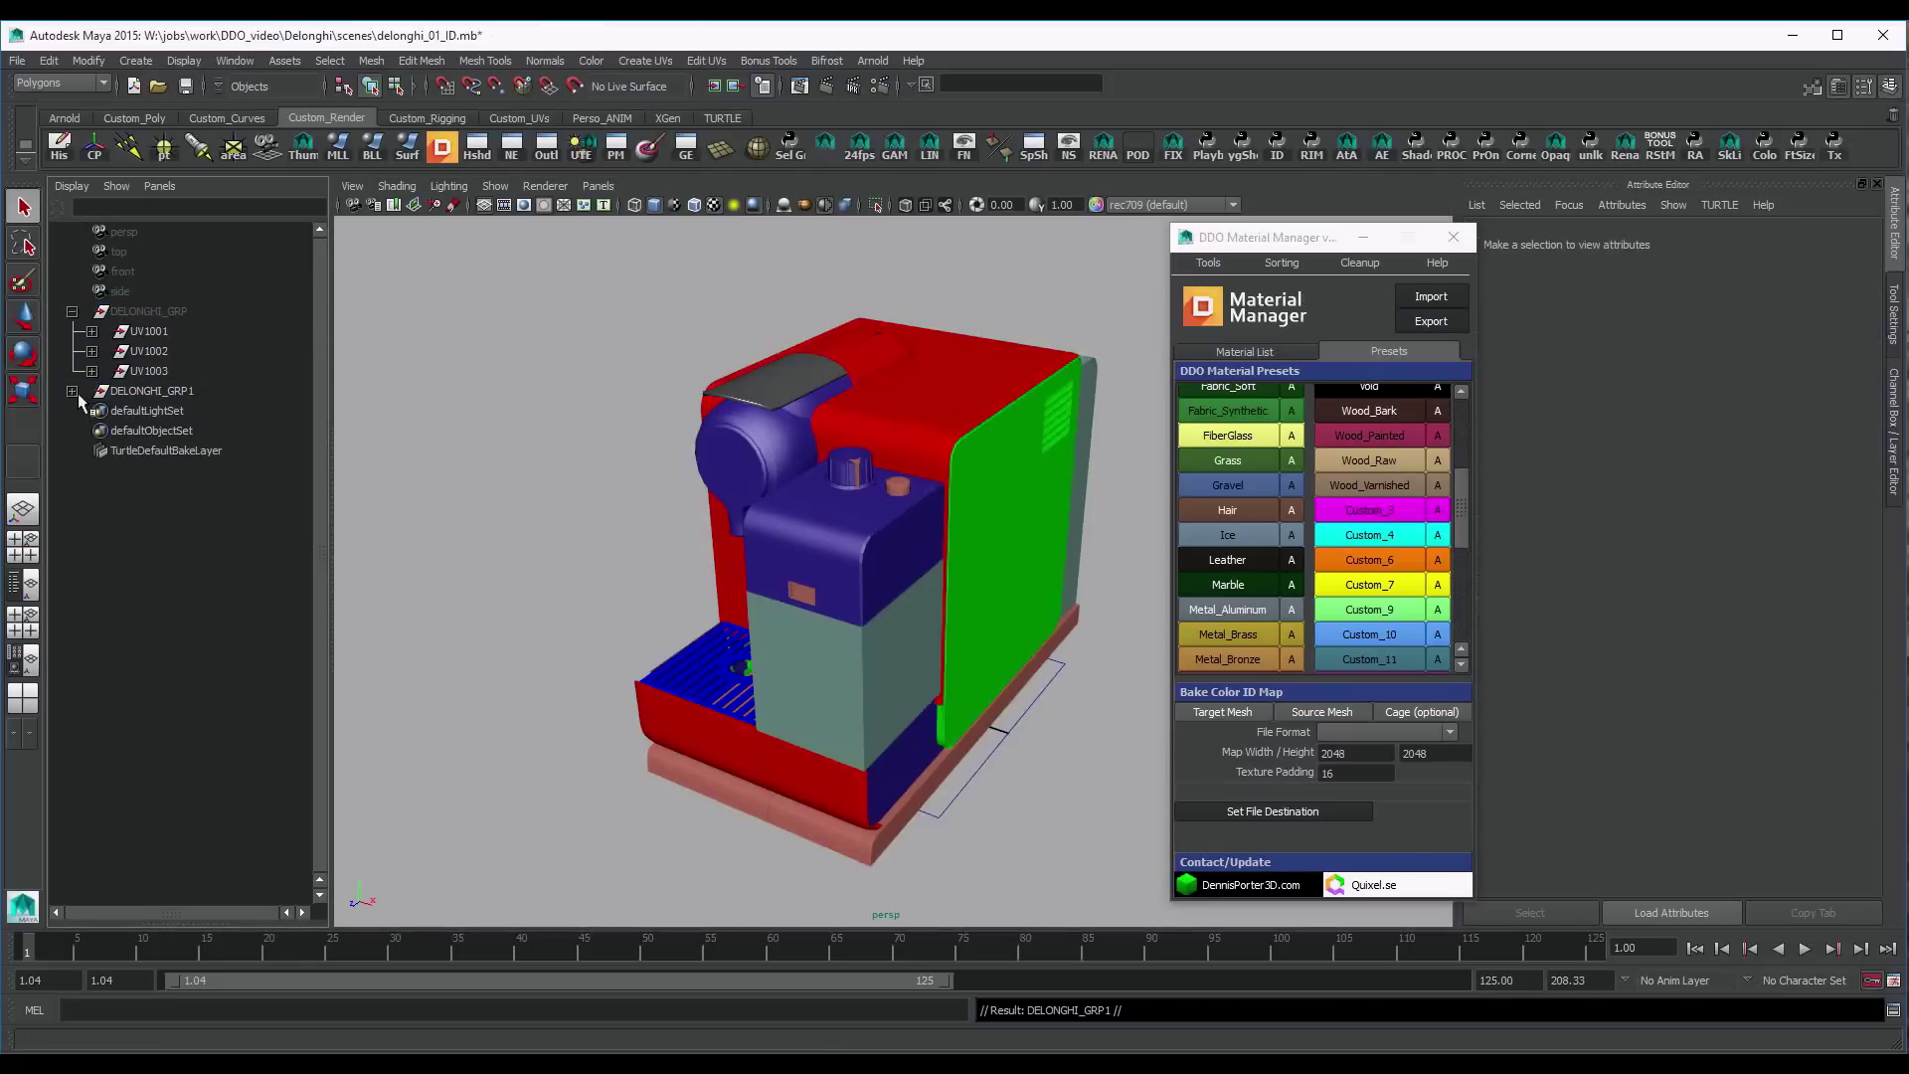
{"action": "left_click", "coordinate": [71, 312]}
Smart Combine each of the copy's UV1001, UV1002 and UV1003 groups into one mesh
{"action": "left_click", "coordinate": [71, 331]}
{"action": "left_click", "coordinate": [149, 351]}
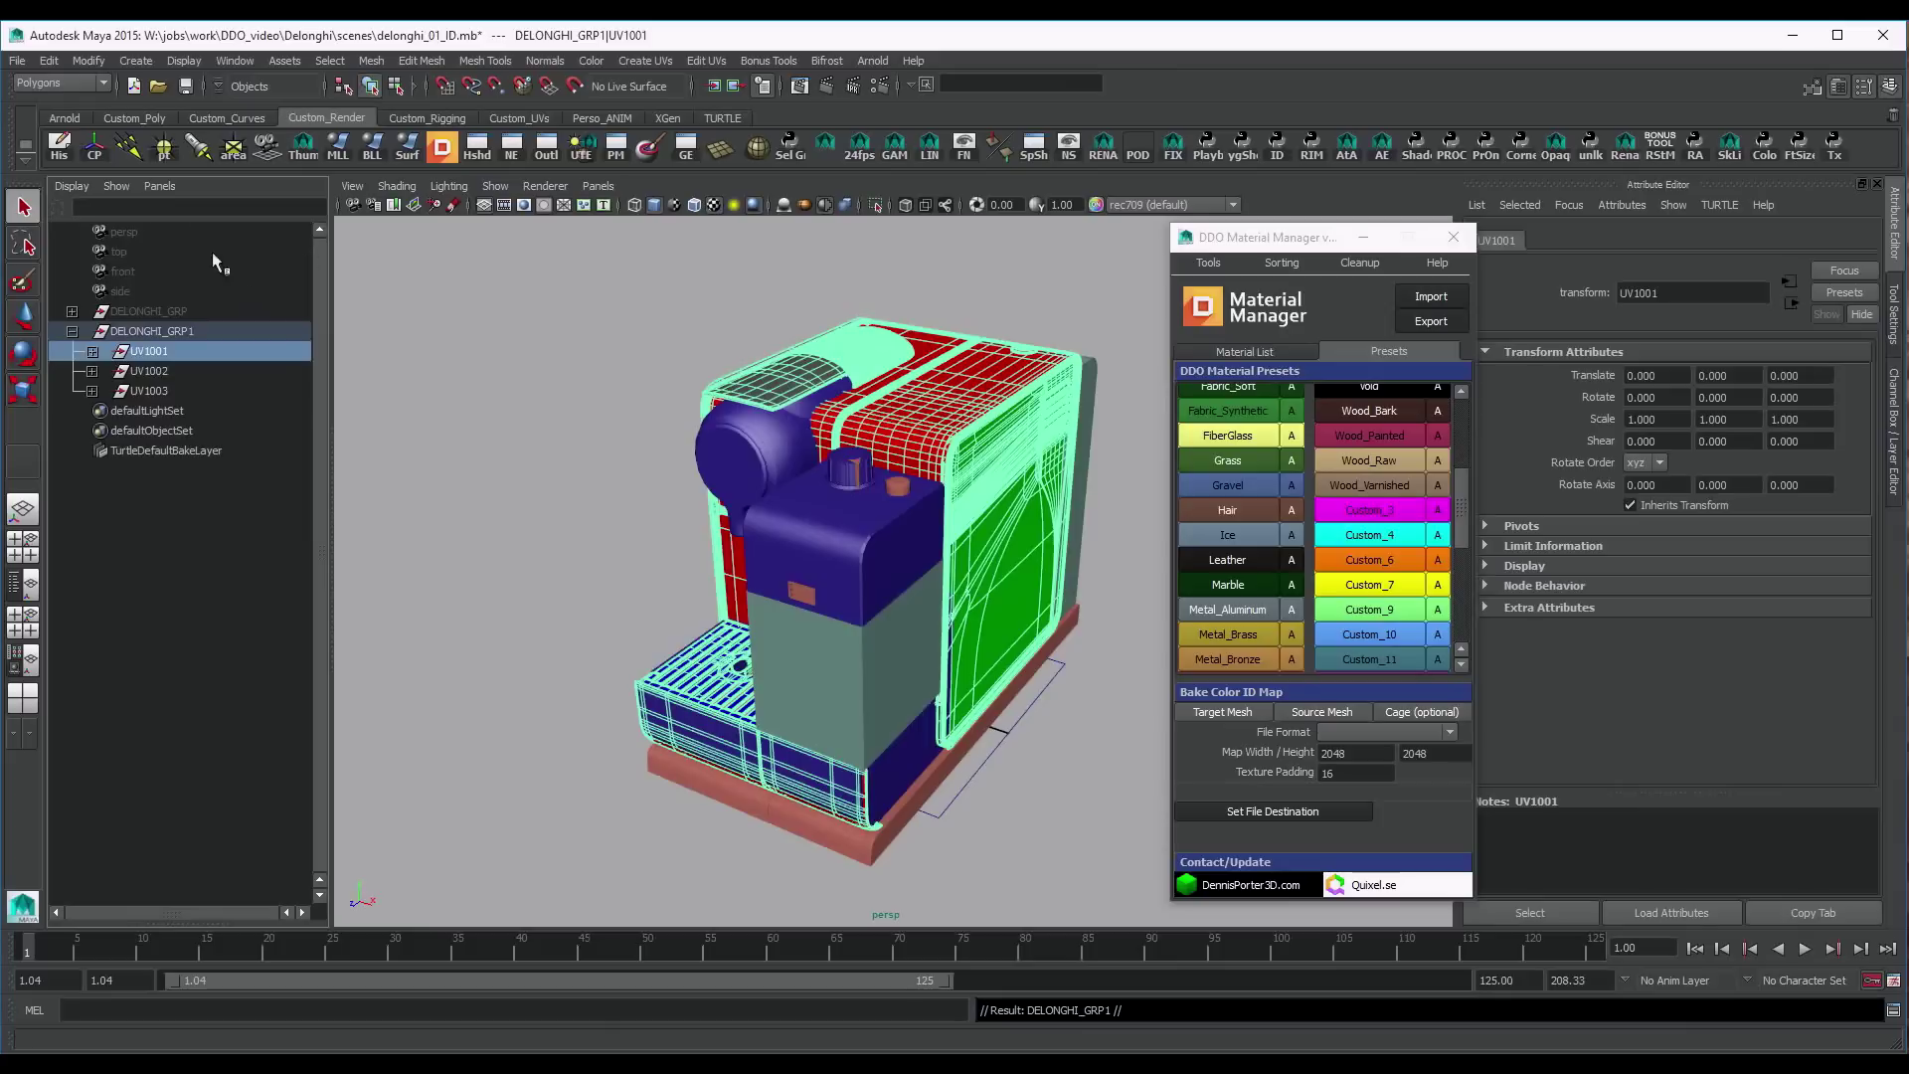
{"action": "left_click", "coordinate": [134, 118]}
{"action": "left_click", "coordinate": [442, 147]}
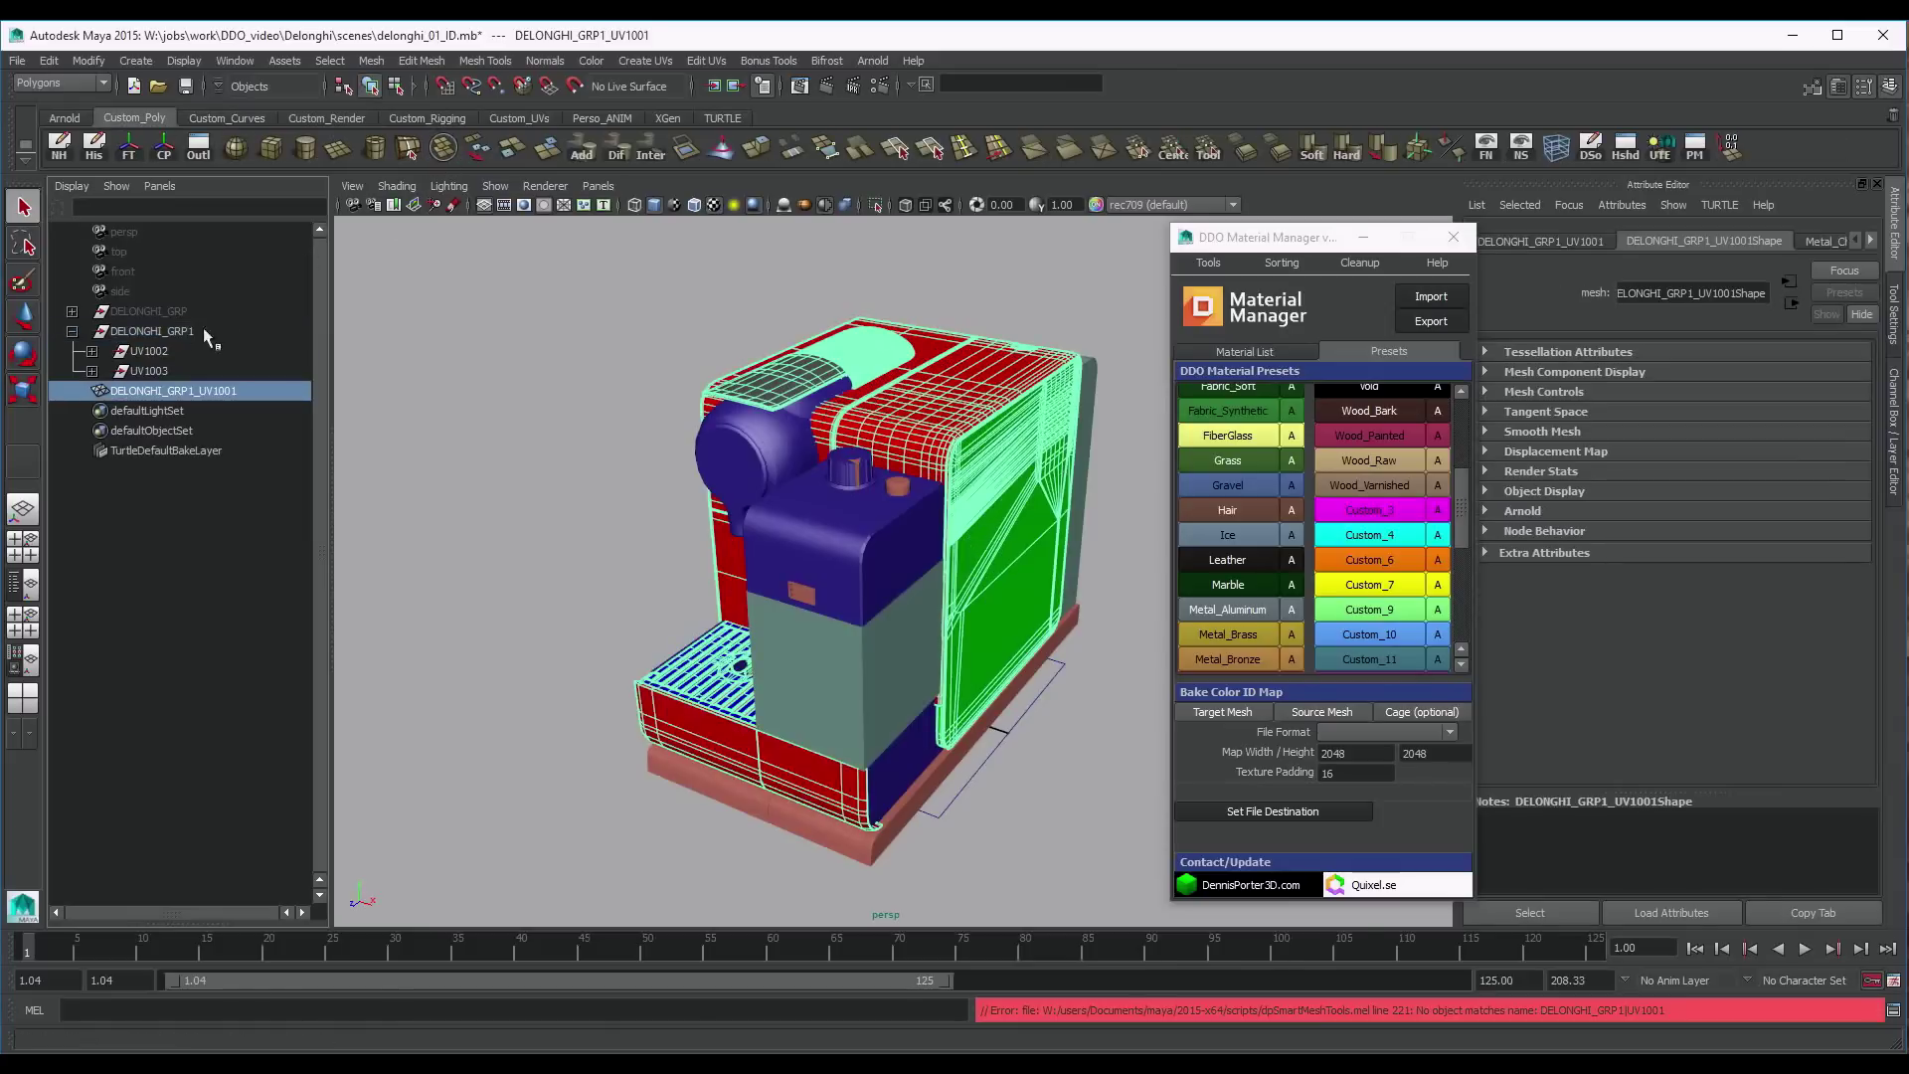
{"action": "left_click", "coordinate": [444, 150]}
{"action": "left_click", "coordinate": [189, 350]}
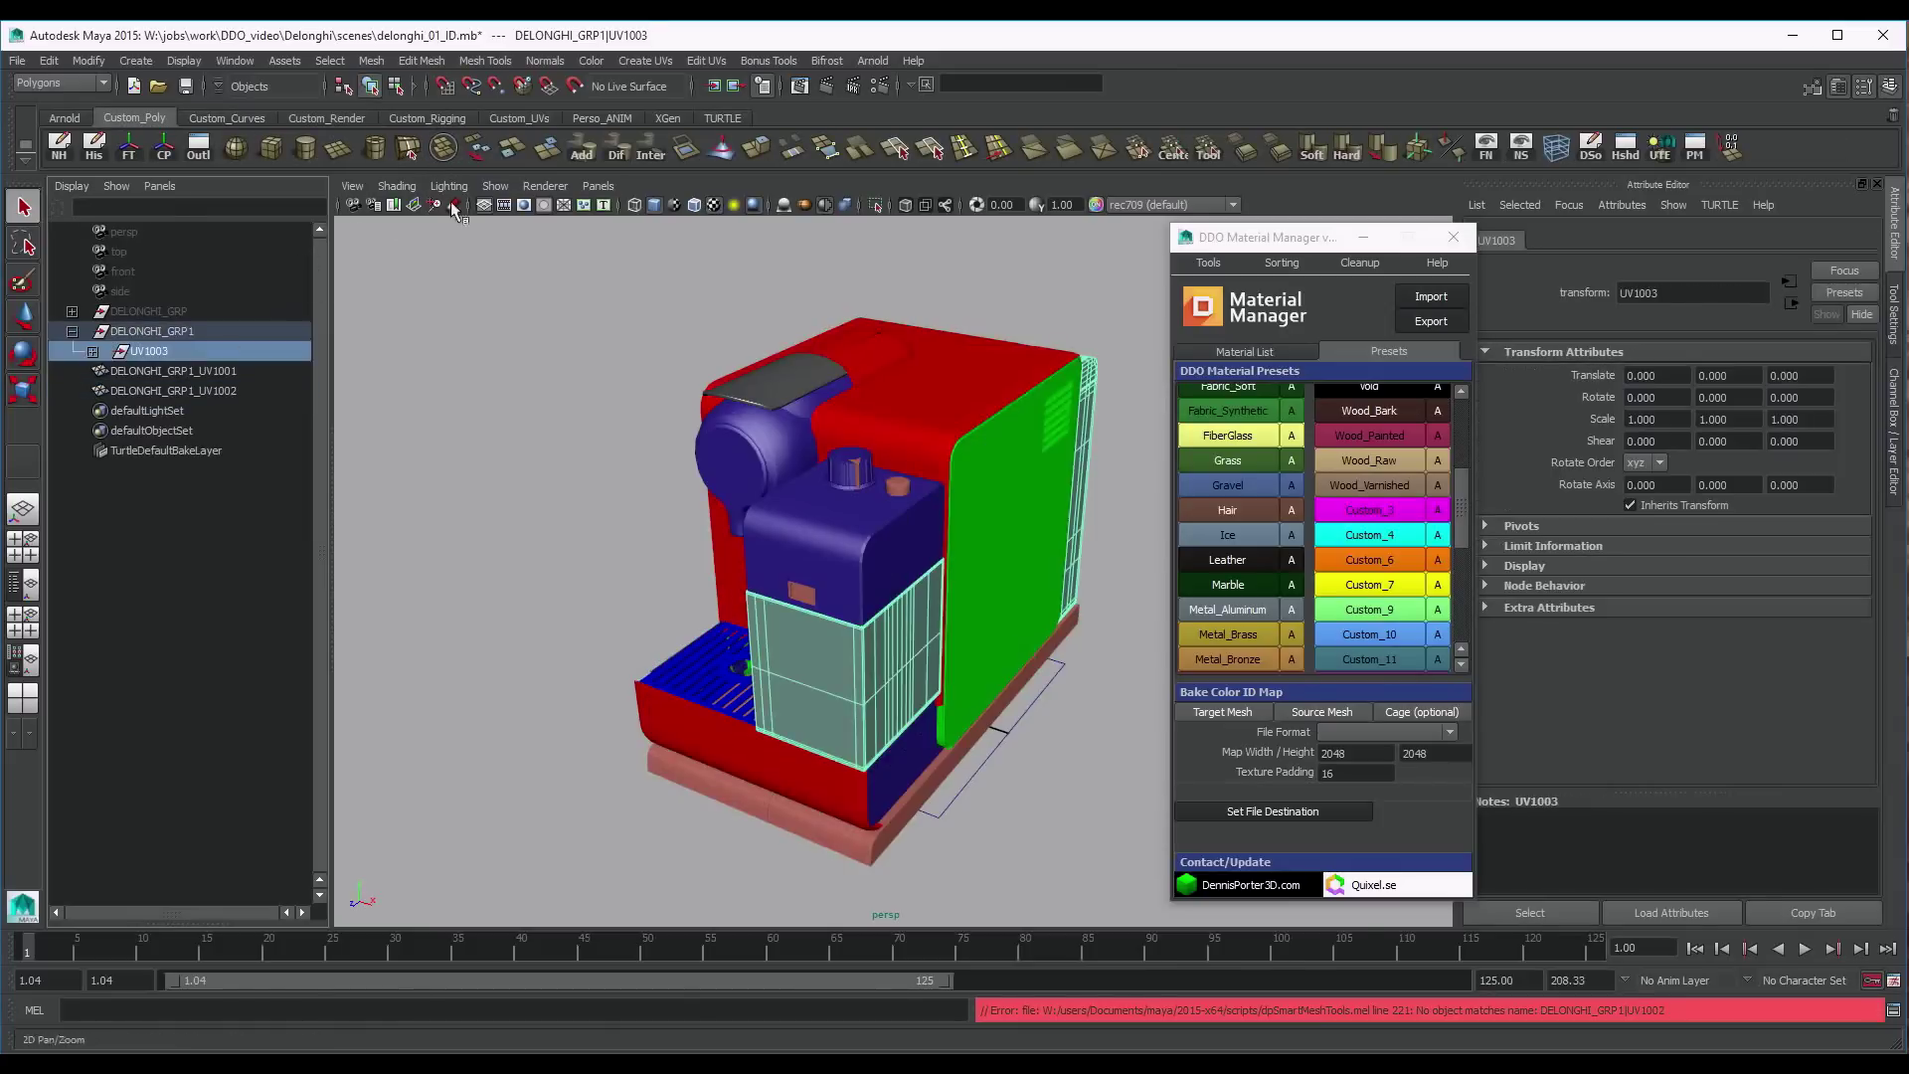
{"action": "left_click", "coordinate": [449, 149]}
Strip the DELONGHI_GRP1_ prefix to name the meshes UV1001–UV1003, and close the dDo Material Manager
{"action": "double_click", "coordinate": [195, 330]}
{"action": "left_click_drag", "start_coordinate": [199, 332], "coordinate": [112, 371]}
{"action": "key", "text": "BackSpace"}
{"action": "double_click", "coordinate": [179, 352]}
{"action": "key", "text": "BackSpace"}
{"action": "double_click", "coordinate": [193, 371]}
{"action": "key", "text": "BackSpace"}
{"action": "key", "text": "Return"}
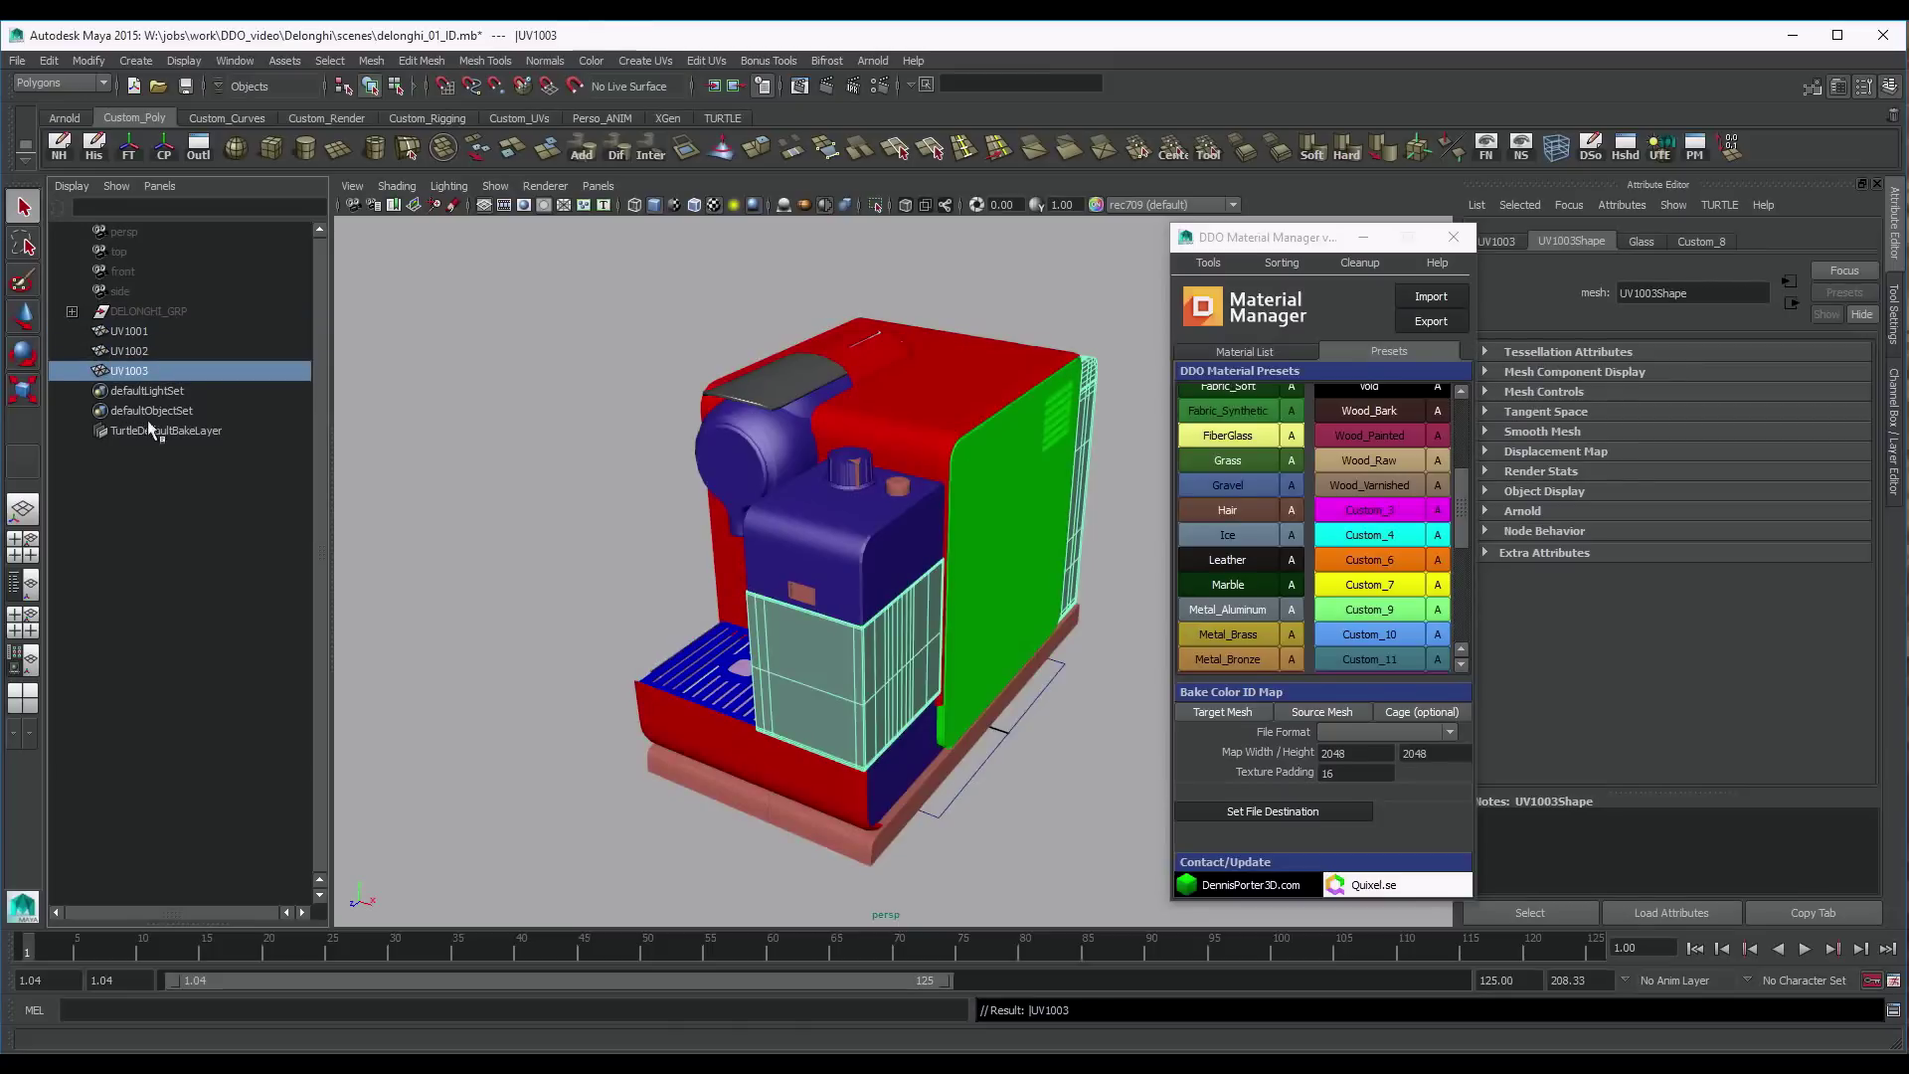
{"action": "left_click", "coordinate": [162, 333]}
{"action": "left_click", "coordinate": [1452, 237]}
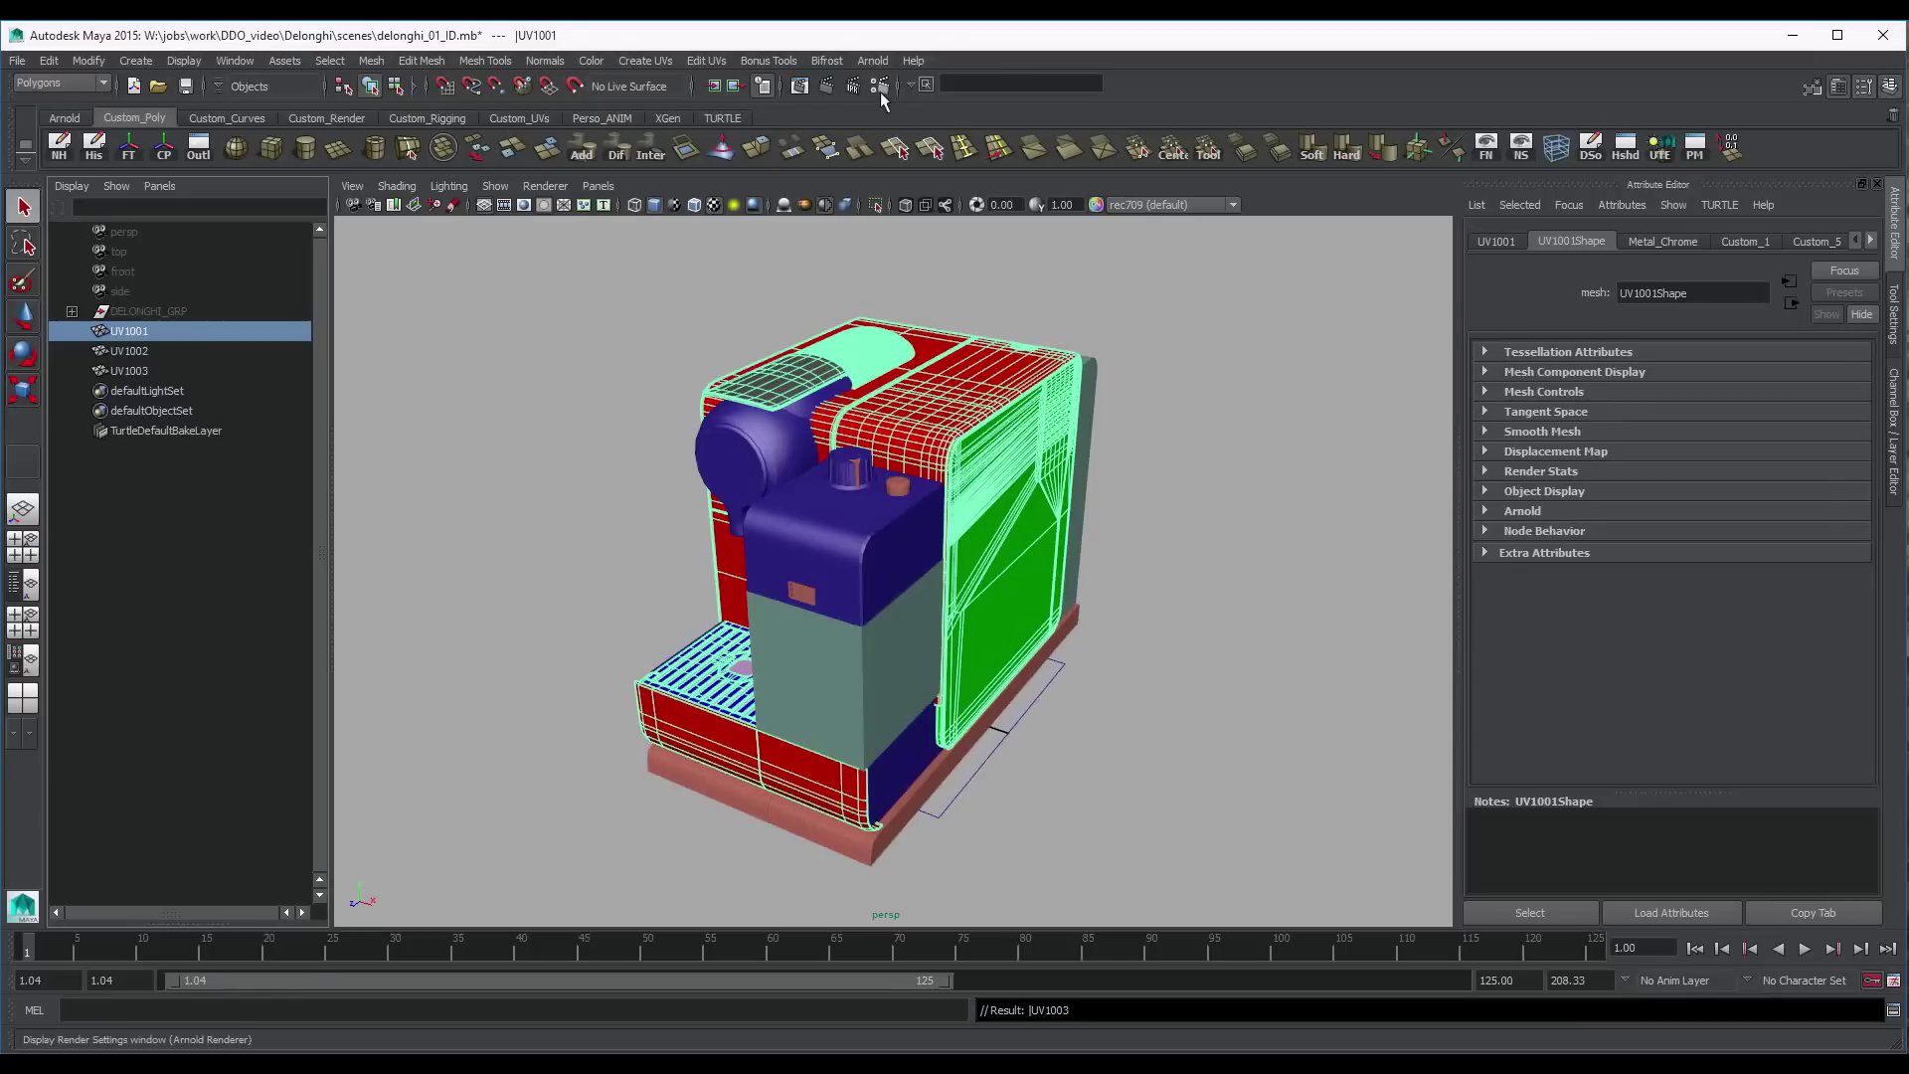
Set the Render Settings to render using Turtle
{"action": "left_click", "coordinate": [880, 91]}
{"action": "left_click", "coordinate": [1273, 245]}
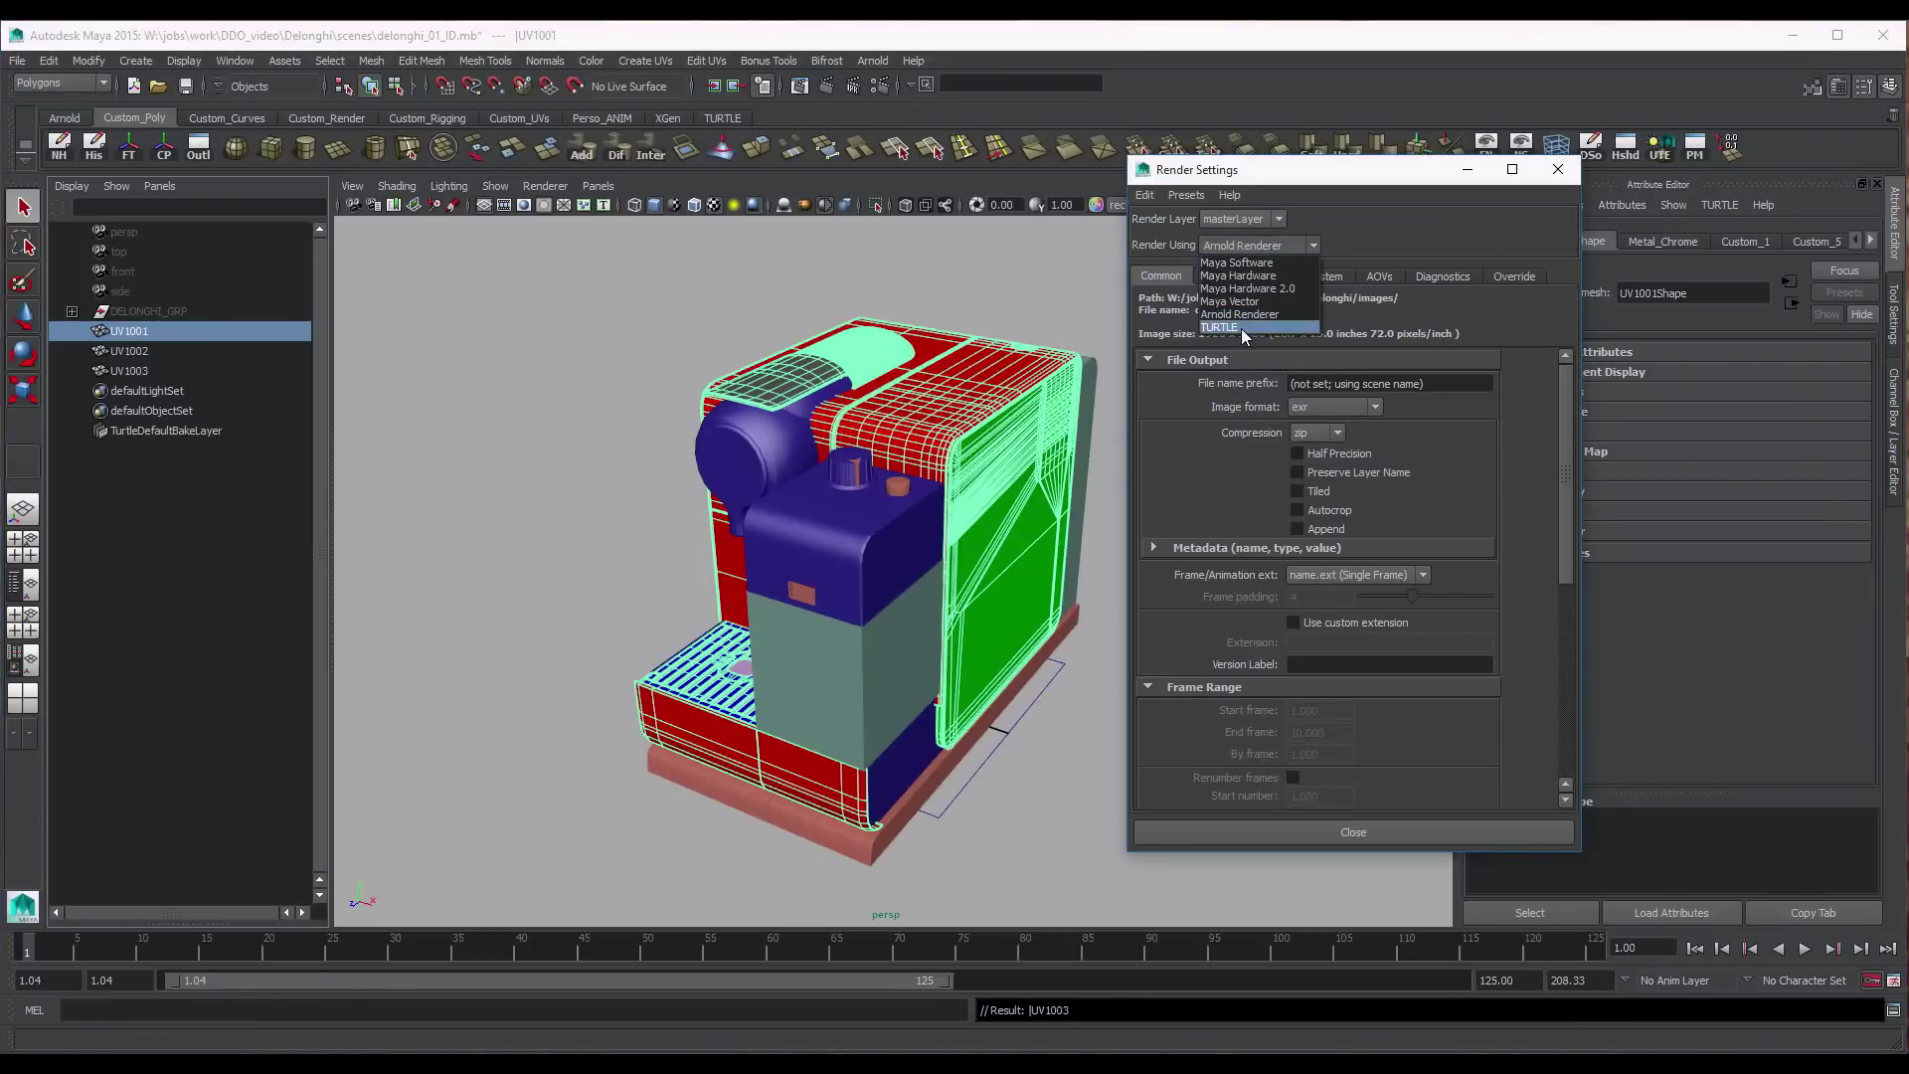
{"action": "left_click", "coordinate": [1239, 328]}
{"action": "left_click", "coordinate": [1237, 327]}
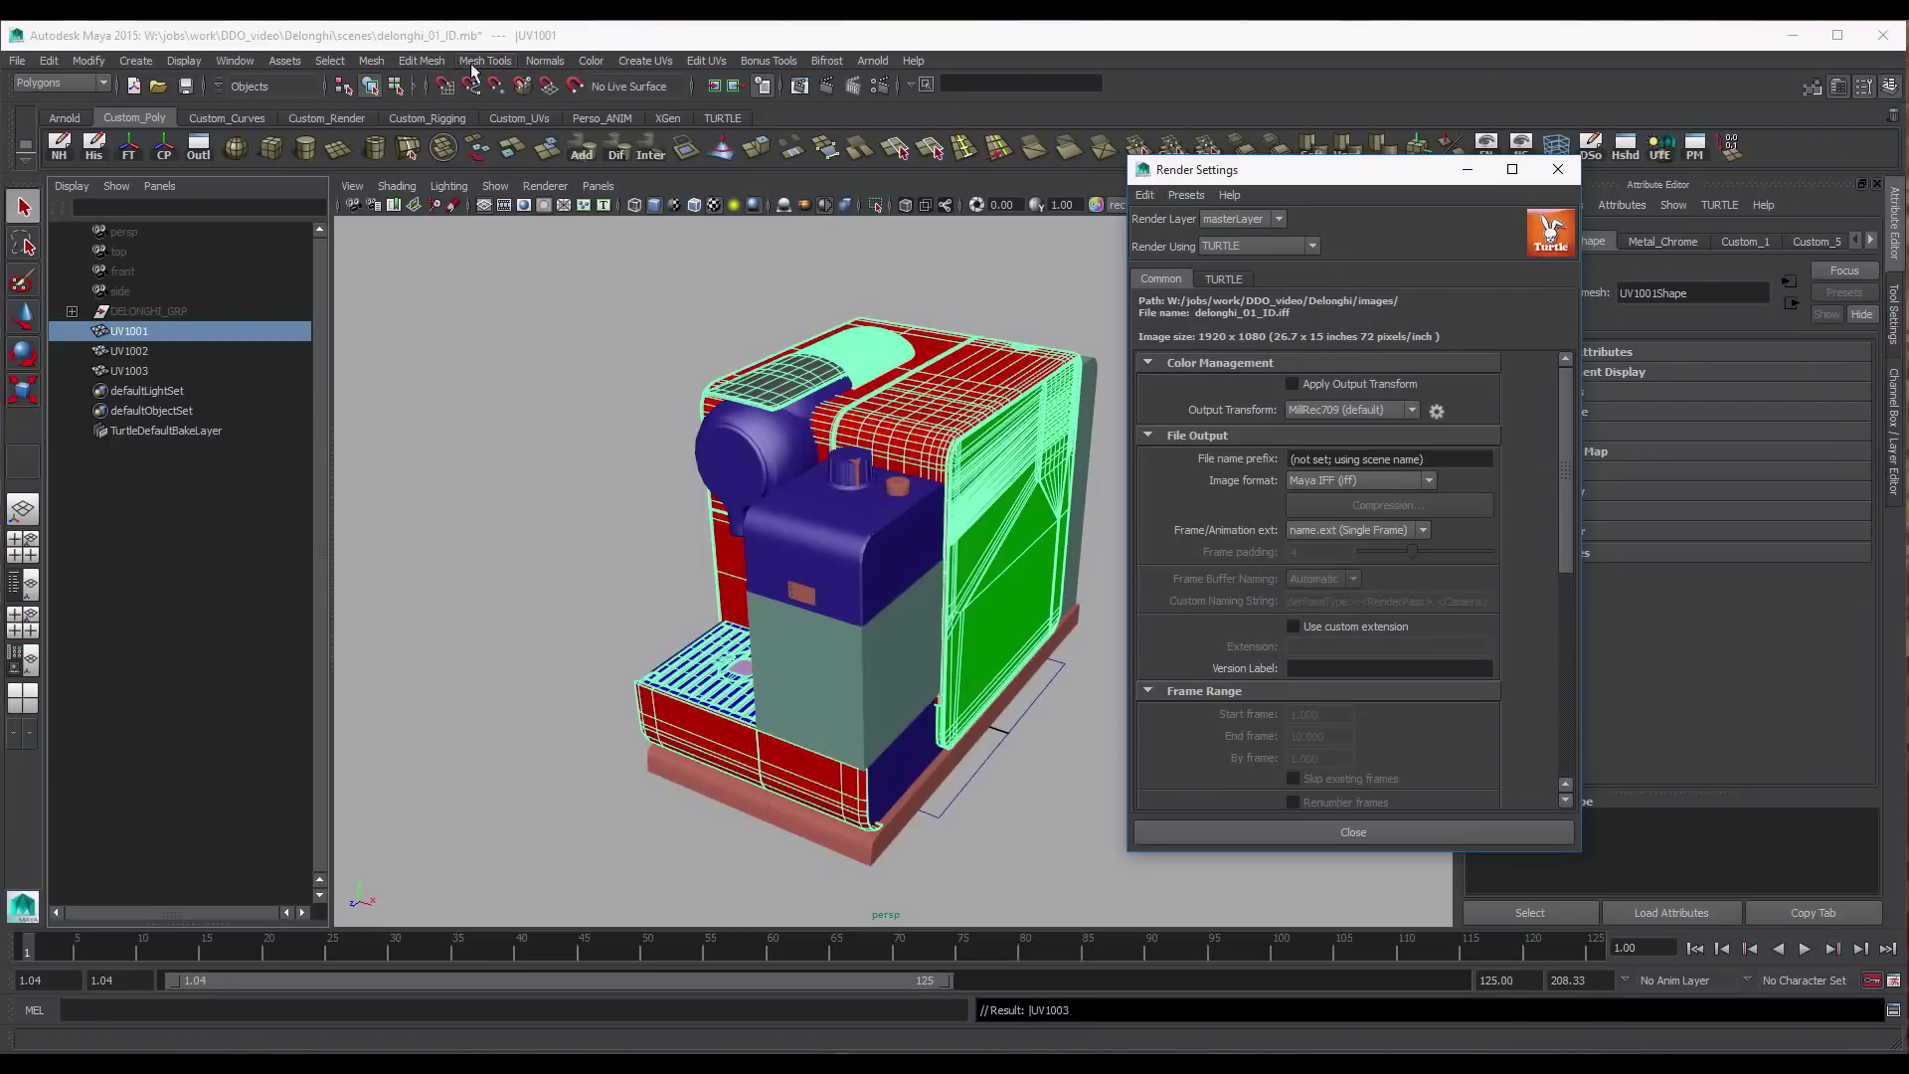
Check the Turtle plug-in in the Plug-in Manager and bring up the TURTLE settings tab
{"action": "left_click", "coordinate": [328, 62]}
{"action": "mouse_move", "coordinate": [277, 165]}
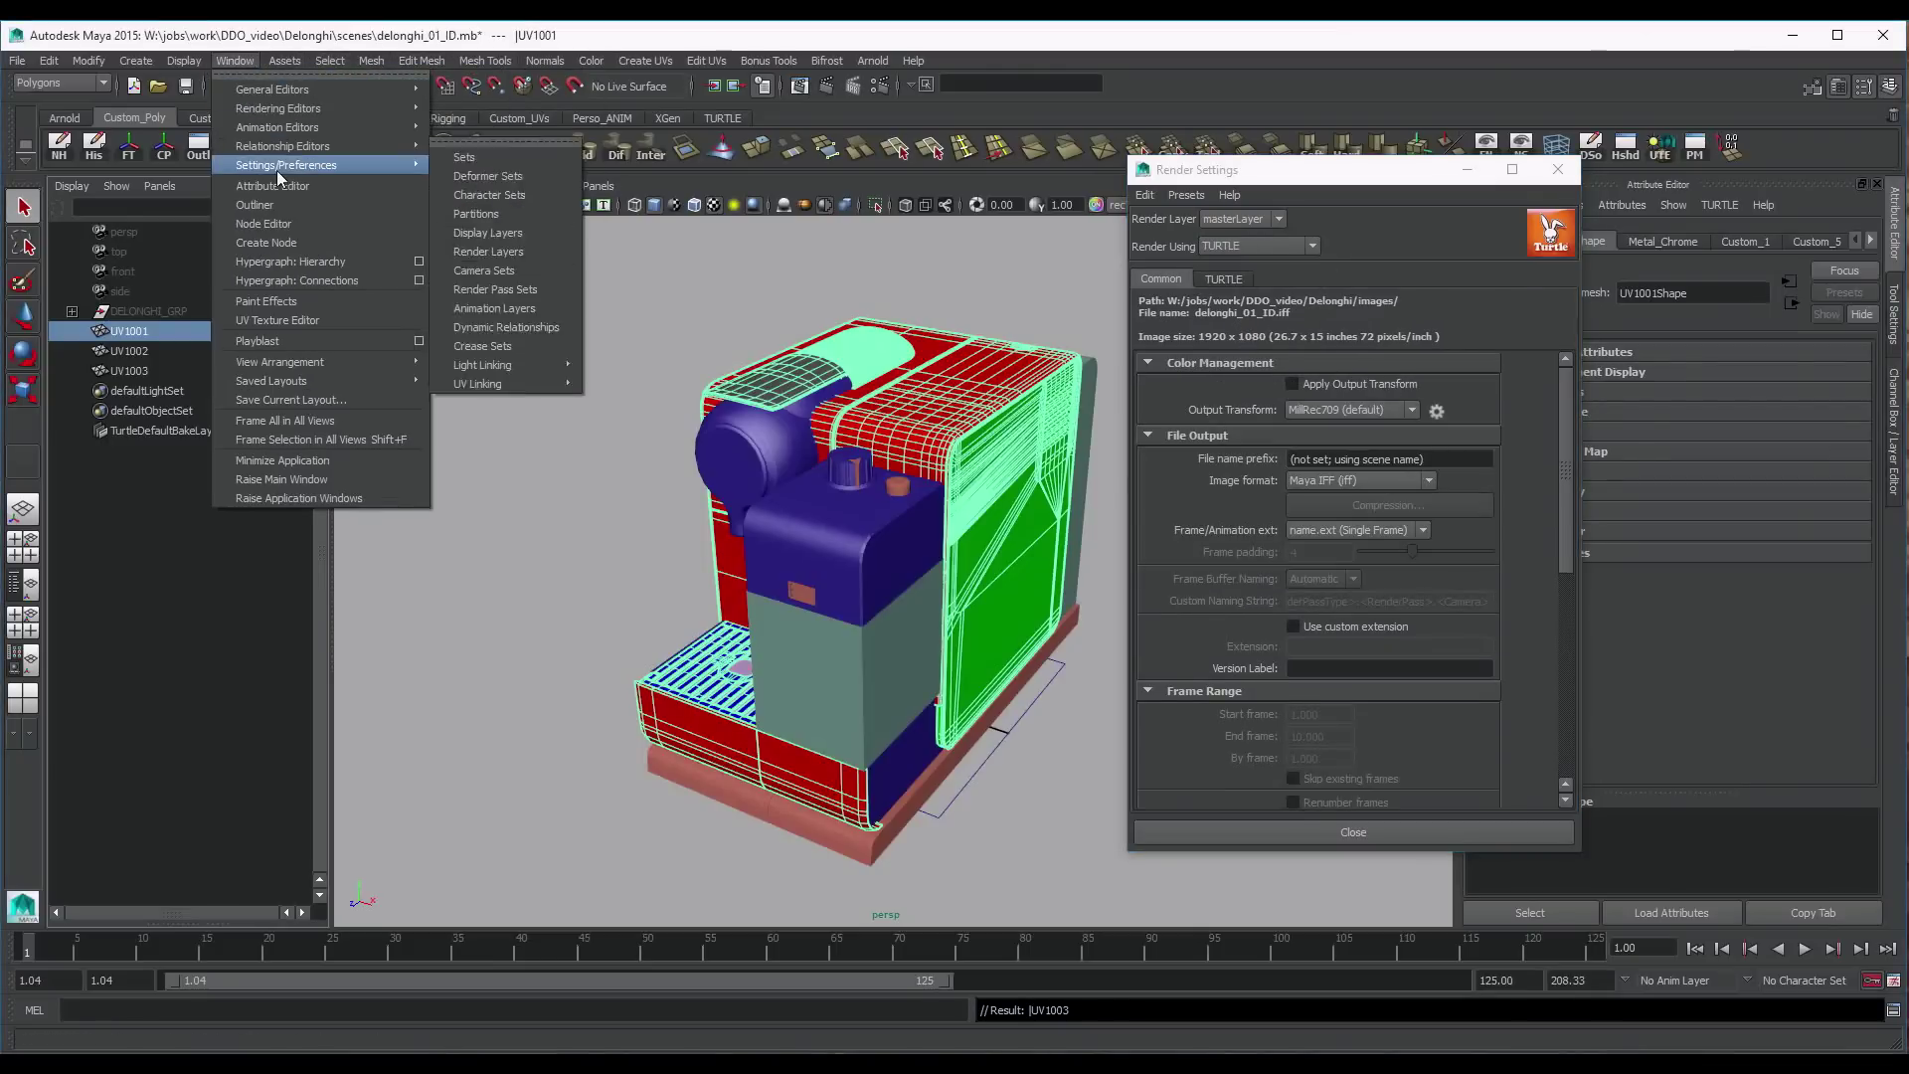
{"action": "left_click", "coordinate": [492, 331]}
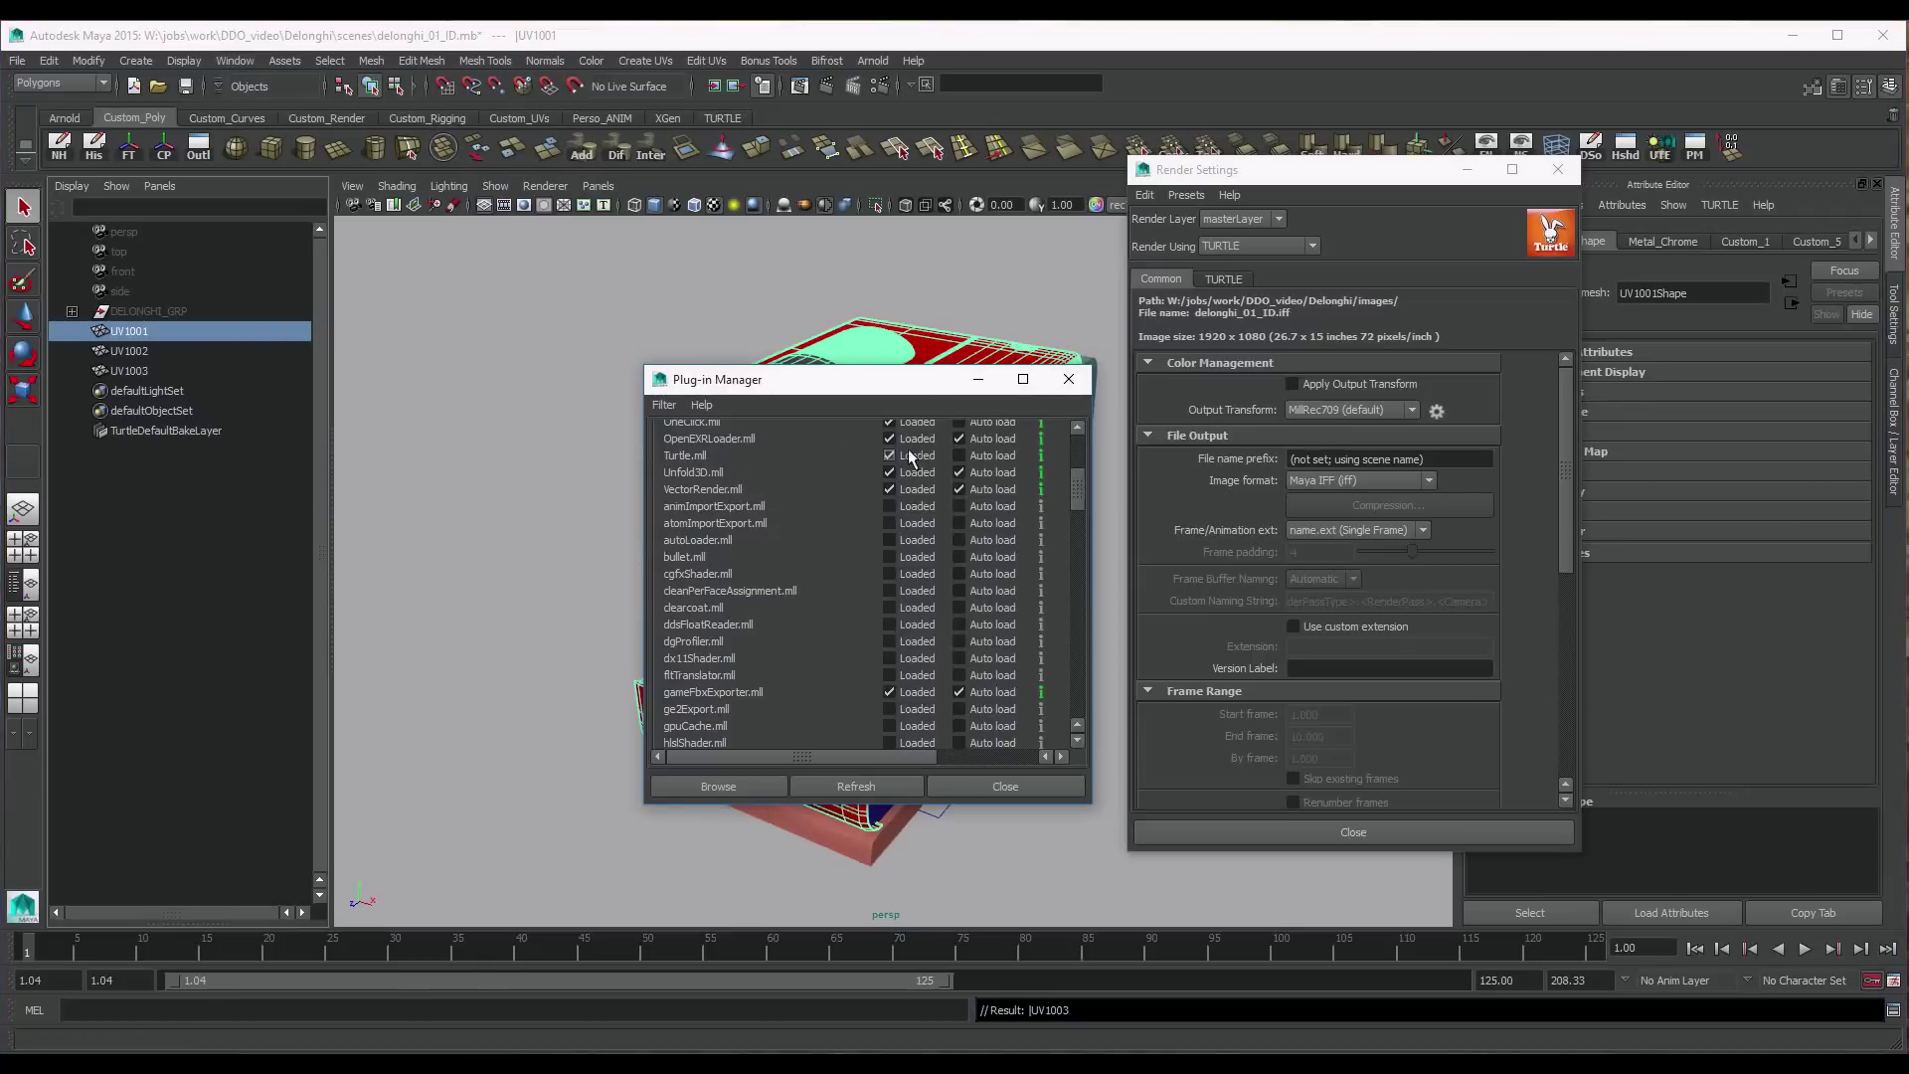
{"action": "left_click", "coordinate": [1069, 378]}
{"action": "left_click", "coordinate": [1222, 278]}
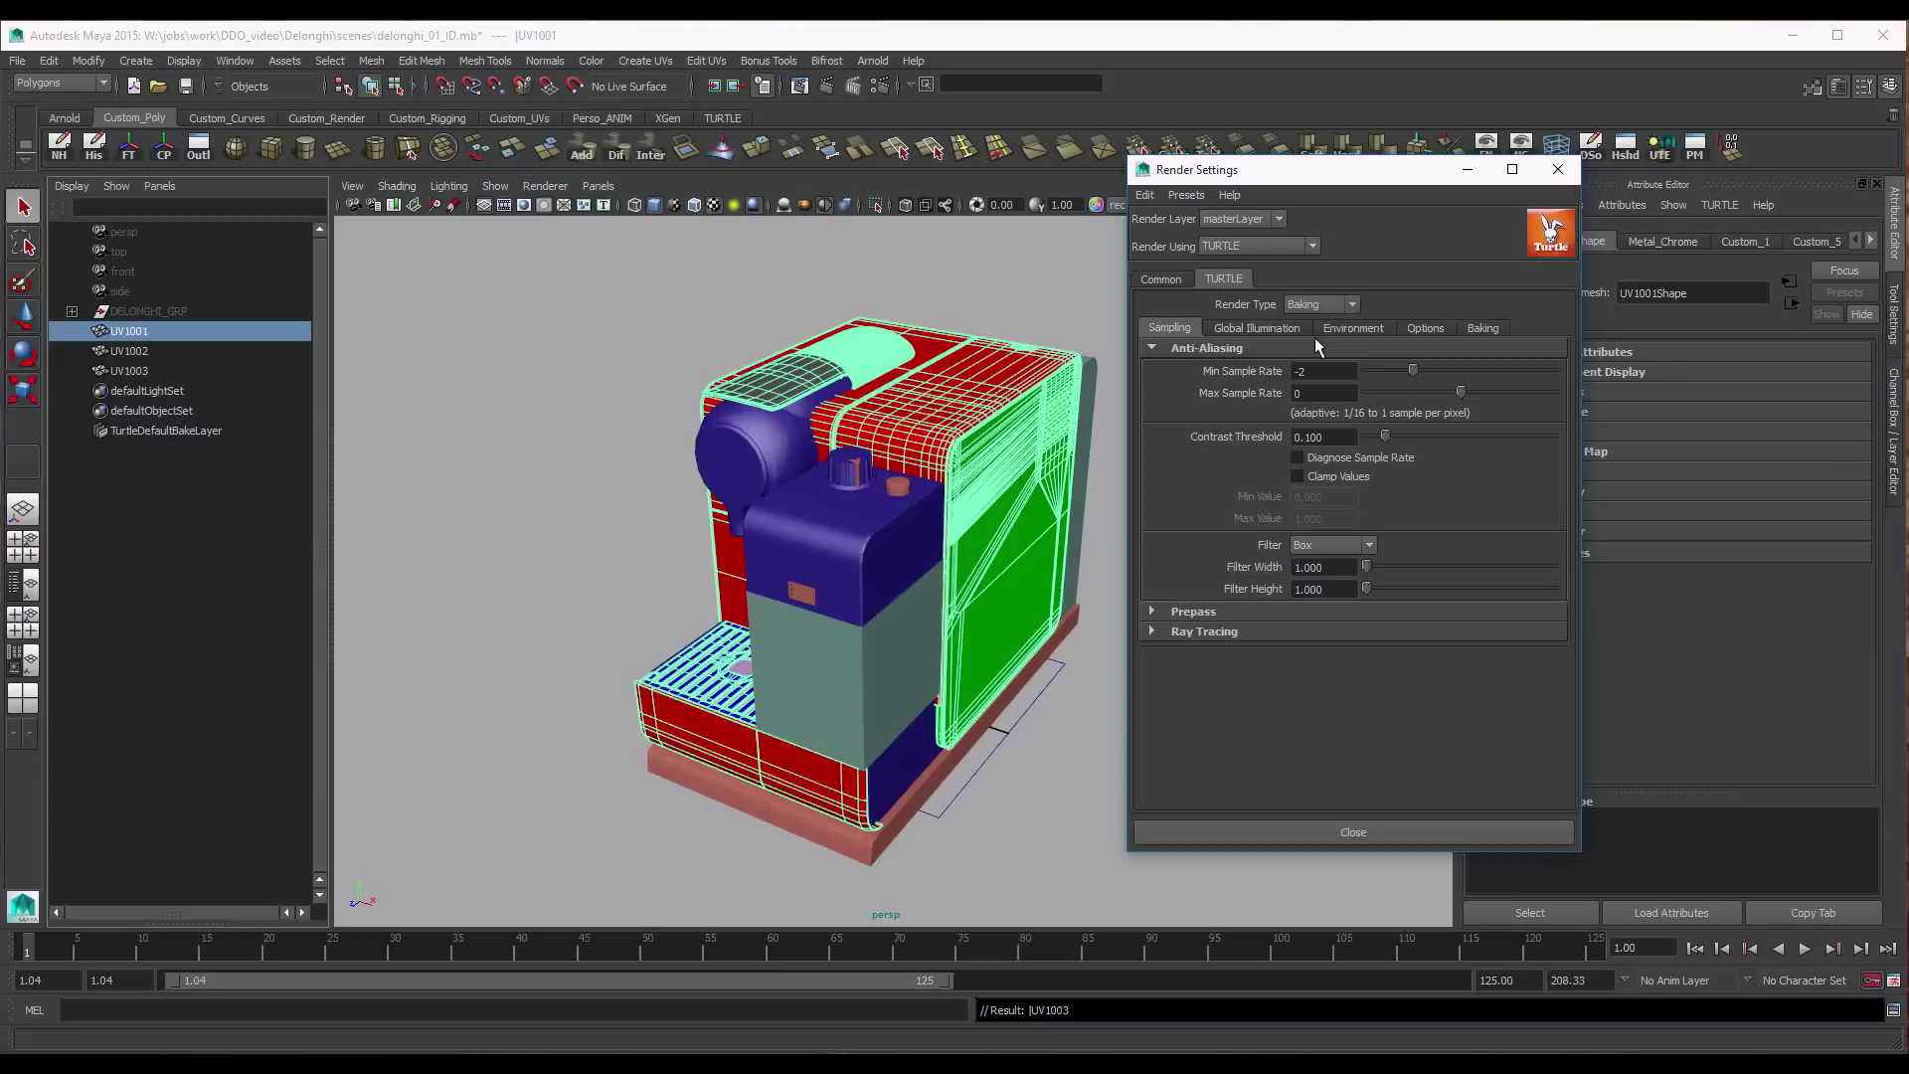
On the Turtle Baking tab, set the texture bake width and height to 4096
{"action": "left_click", "coordinate": [1478, 330]}
{"action": "left_click", "coordinate": [1285, 408]}
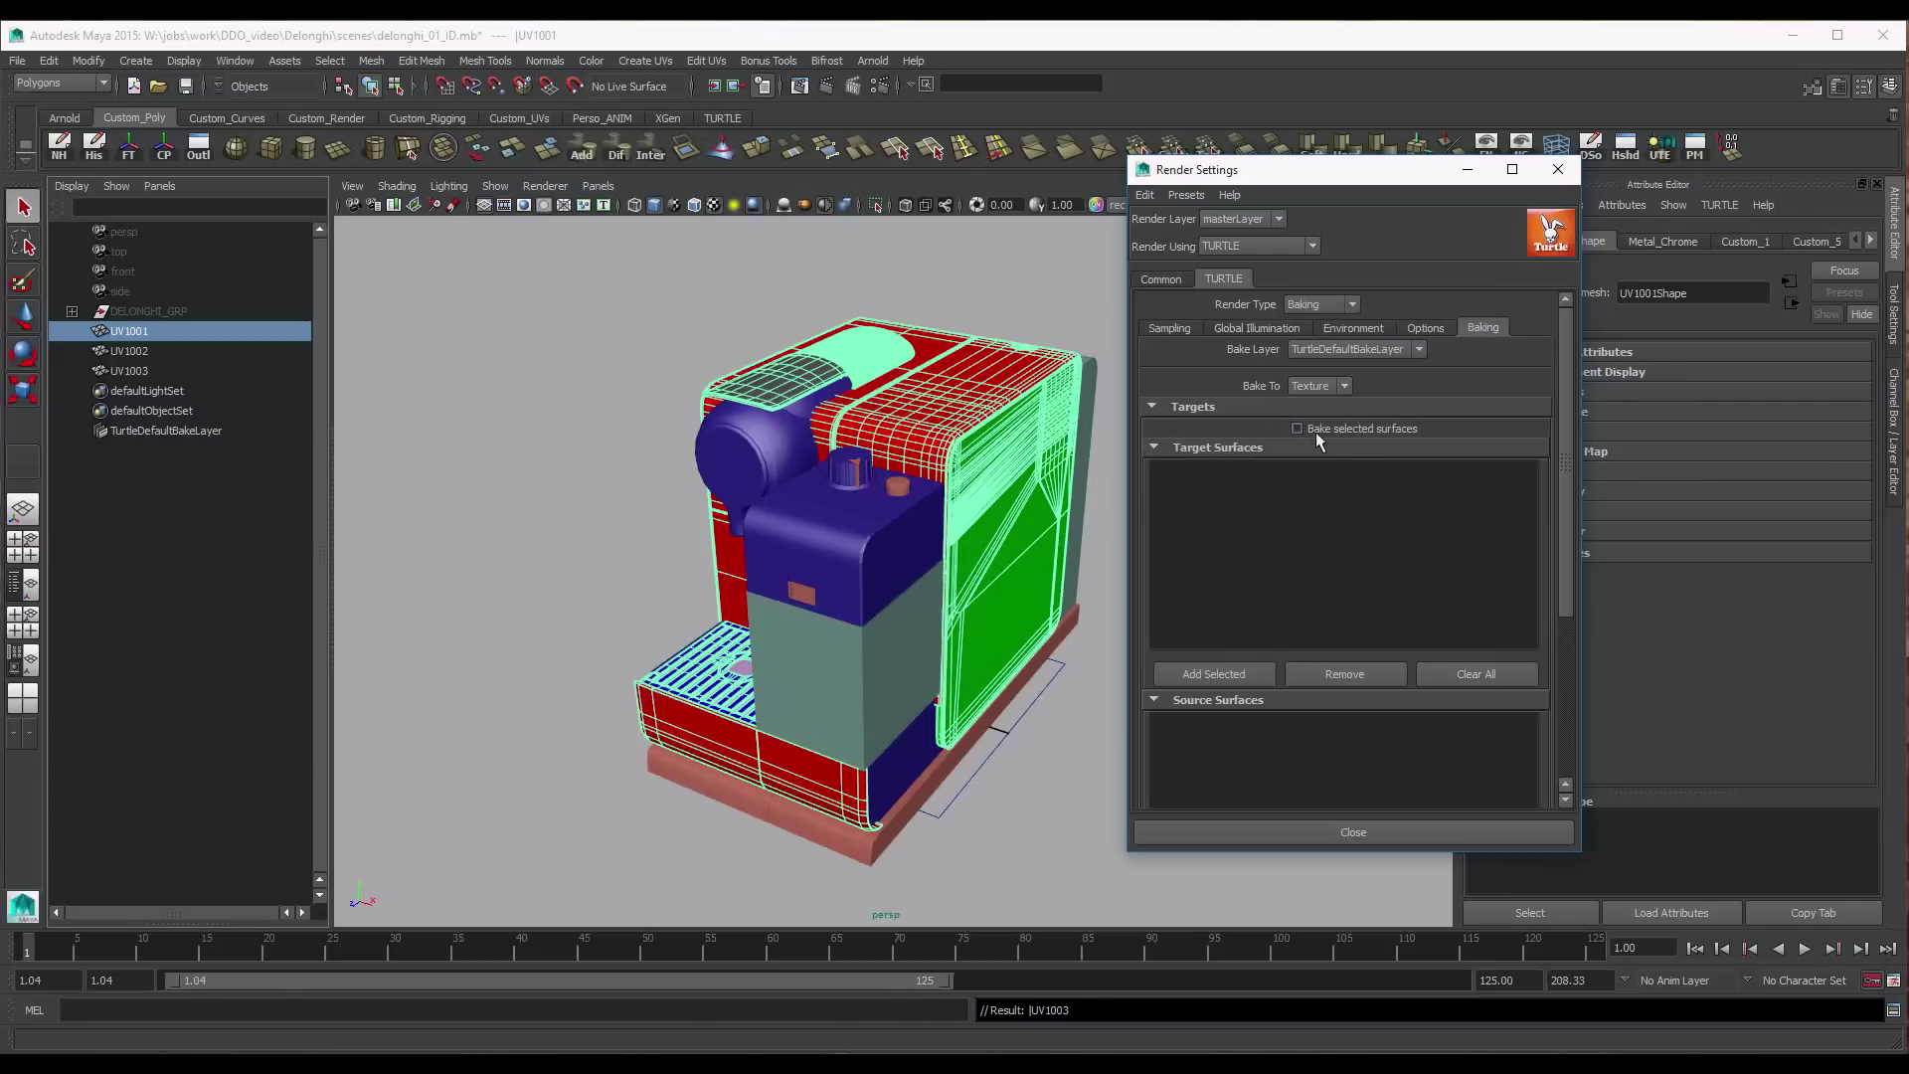
{"action": "left_click", "coordinate": [1320, 406]}
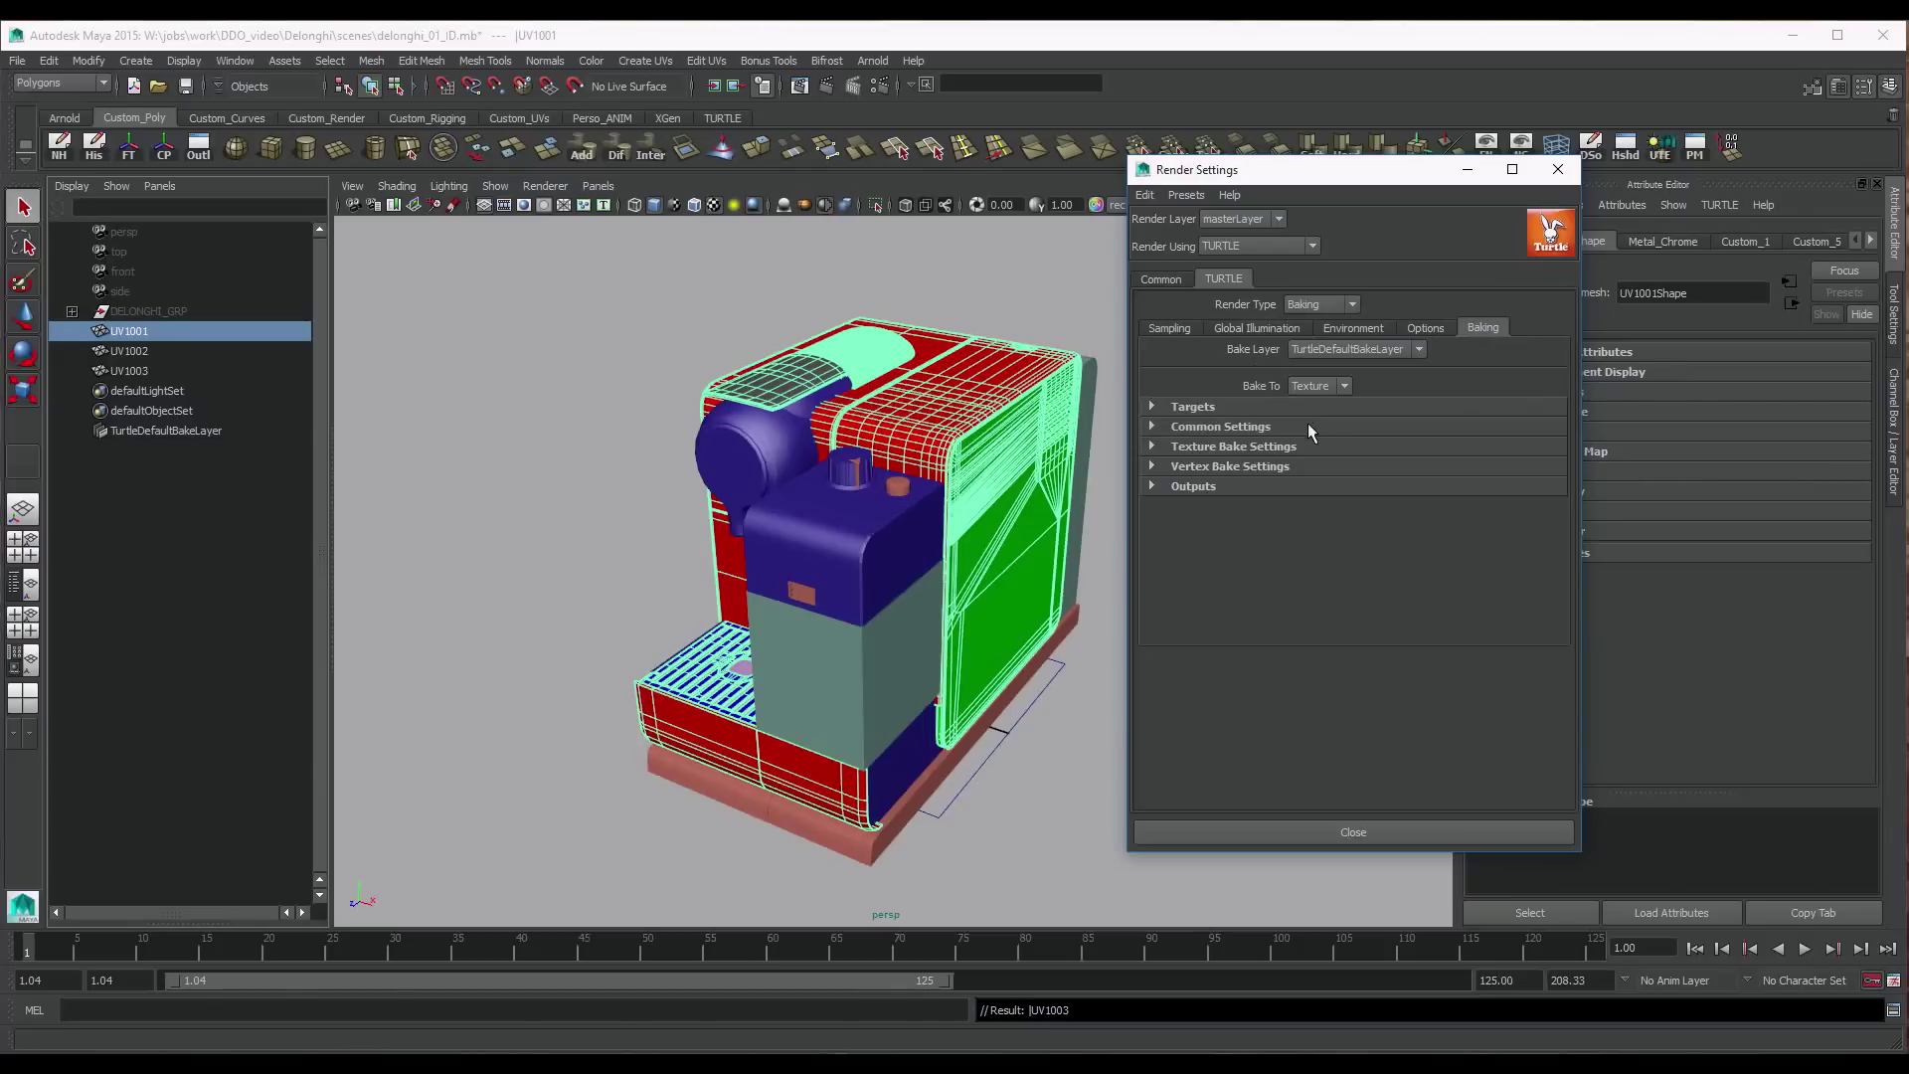
{"action": "left_click", "coordinate": [1309, 426]}
{"action": "left_click", "coordinate": [1298, 428]}
{"action": "left_click", "coordinate": [1289, 447]}
{"action": "double_click", "coordinate": [1303, 469]}
{"action": "type", "text": "4096"}
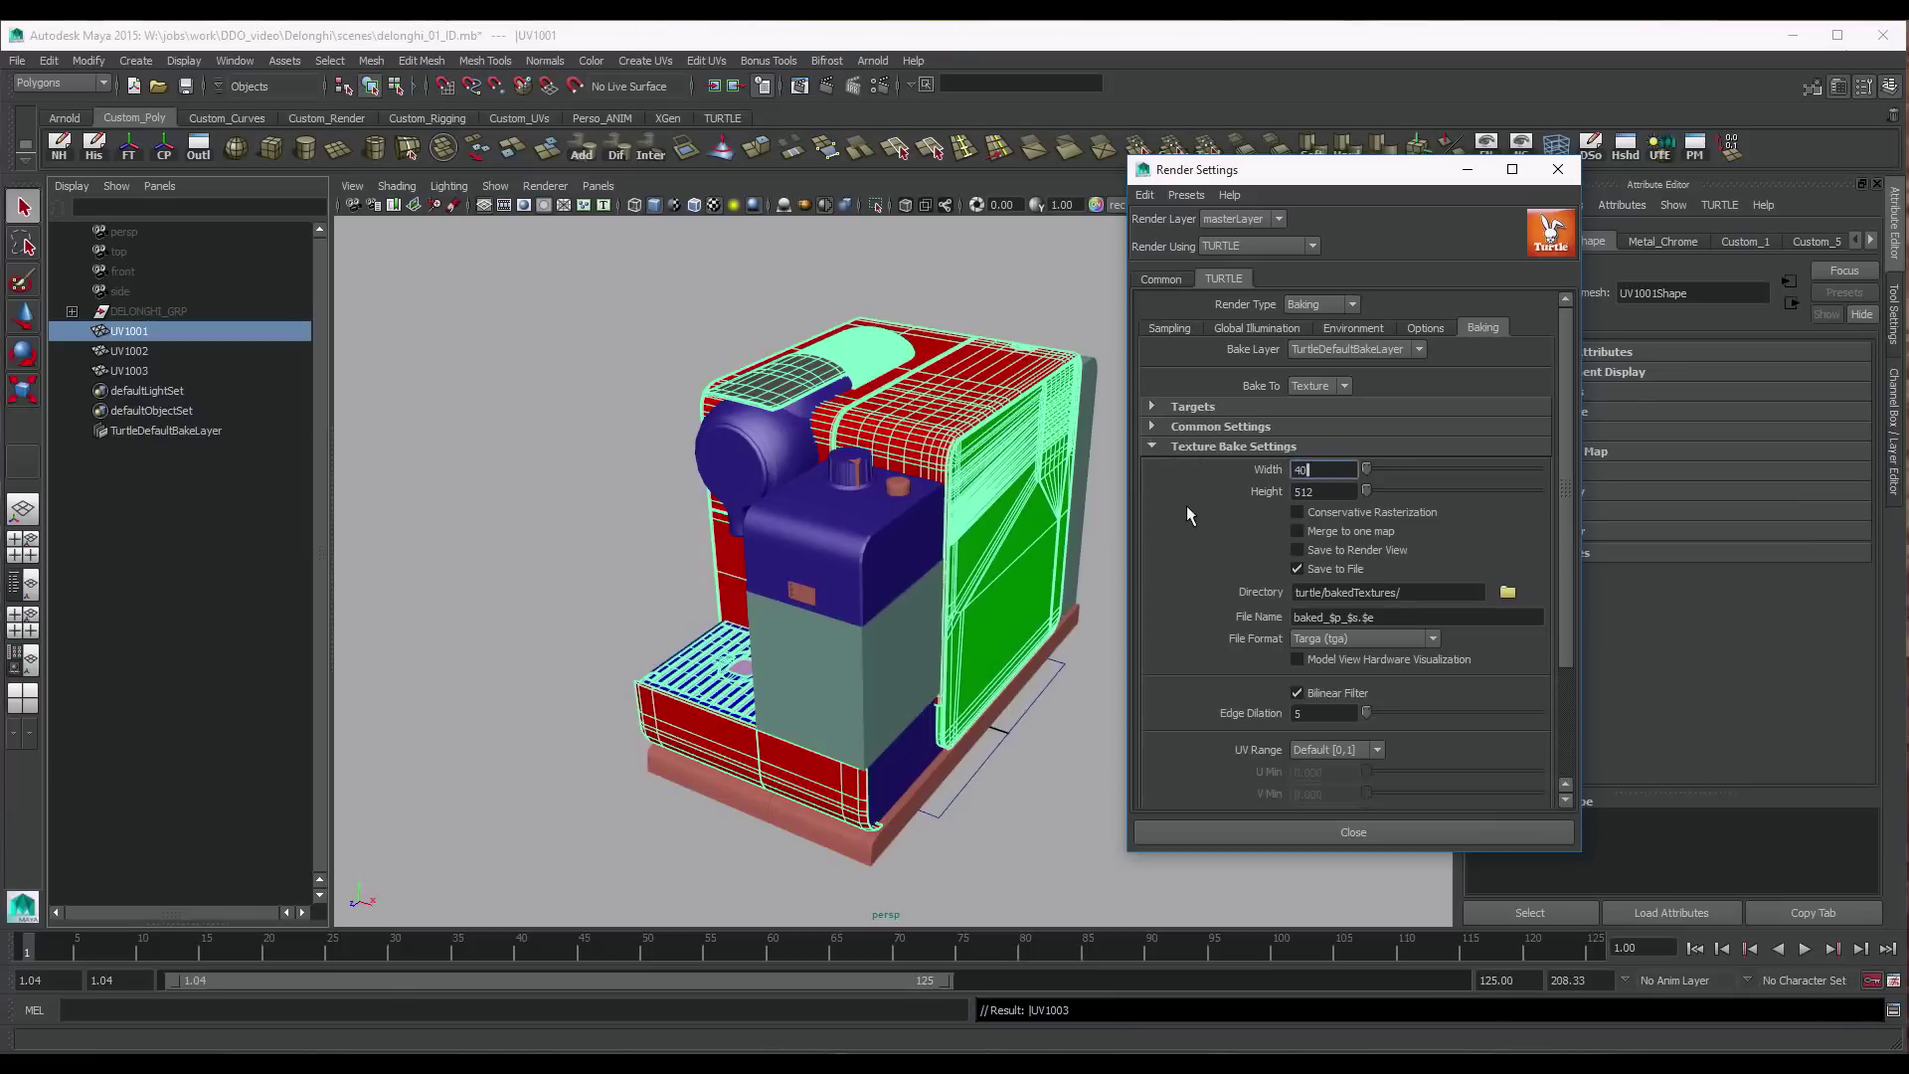
{"action": "key", "text": "Tab"}
{"action": "type", "text": "4096"}
{"action": "key", "text": "Tab"}
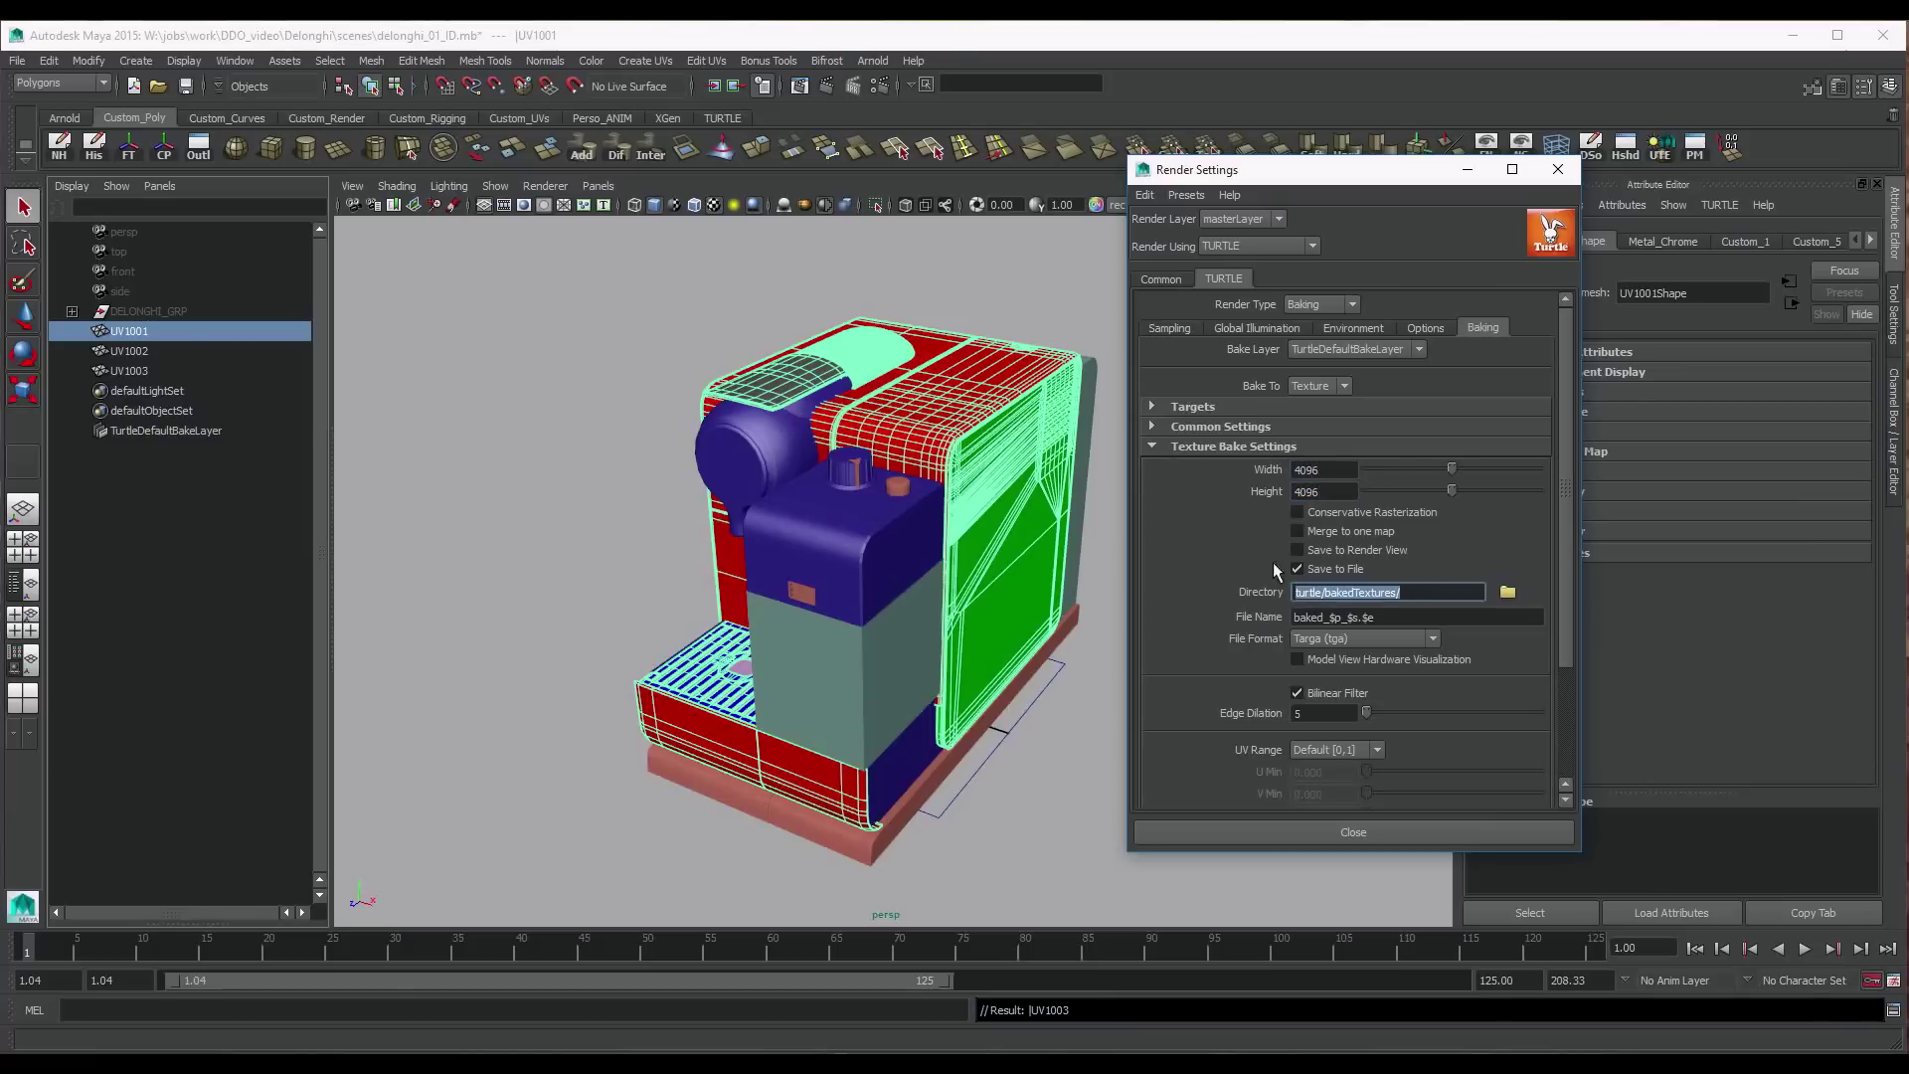
Turn off Save to File and Bilinear Filter, then review the vertex bake and output sections
{"action": "left_click", "coordinate": [1298, 568]}
{"action": "left_click", "coordinate": [1315, 695]}
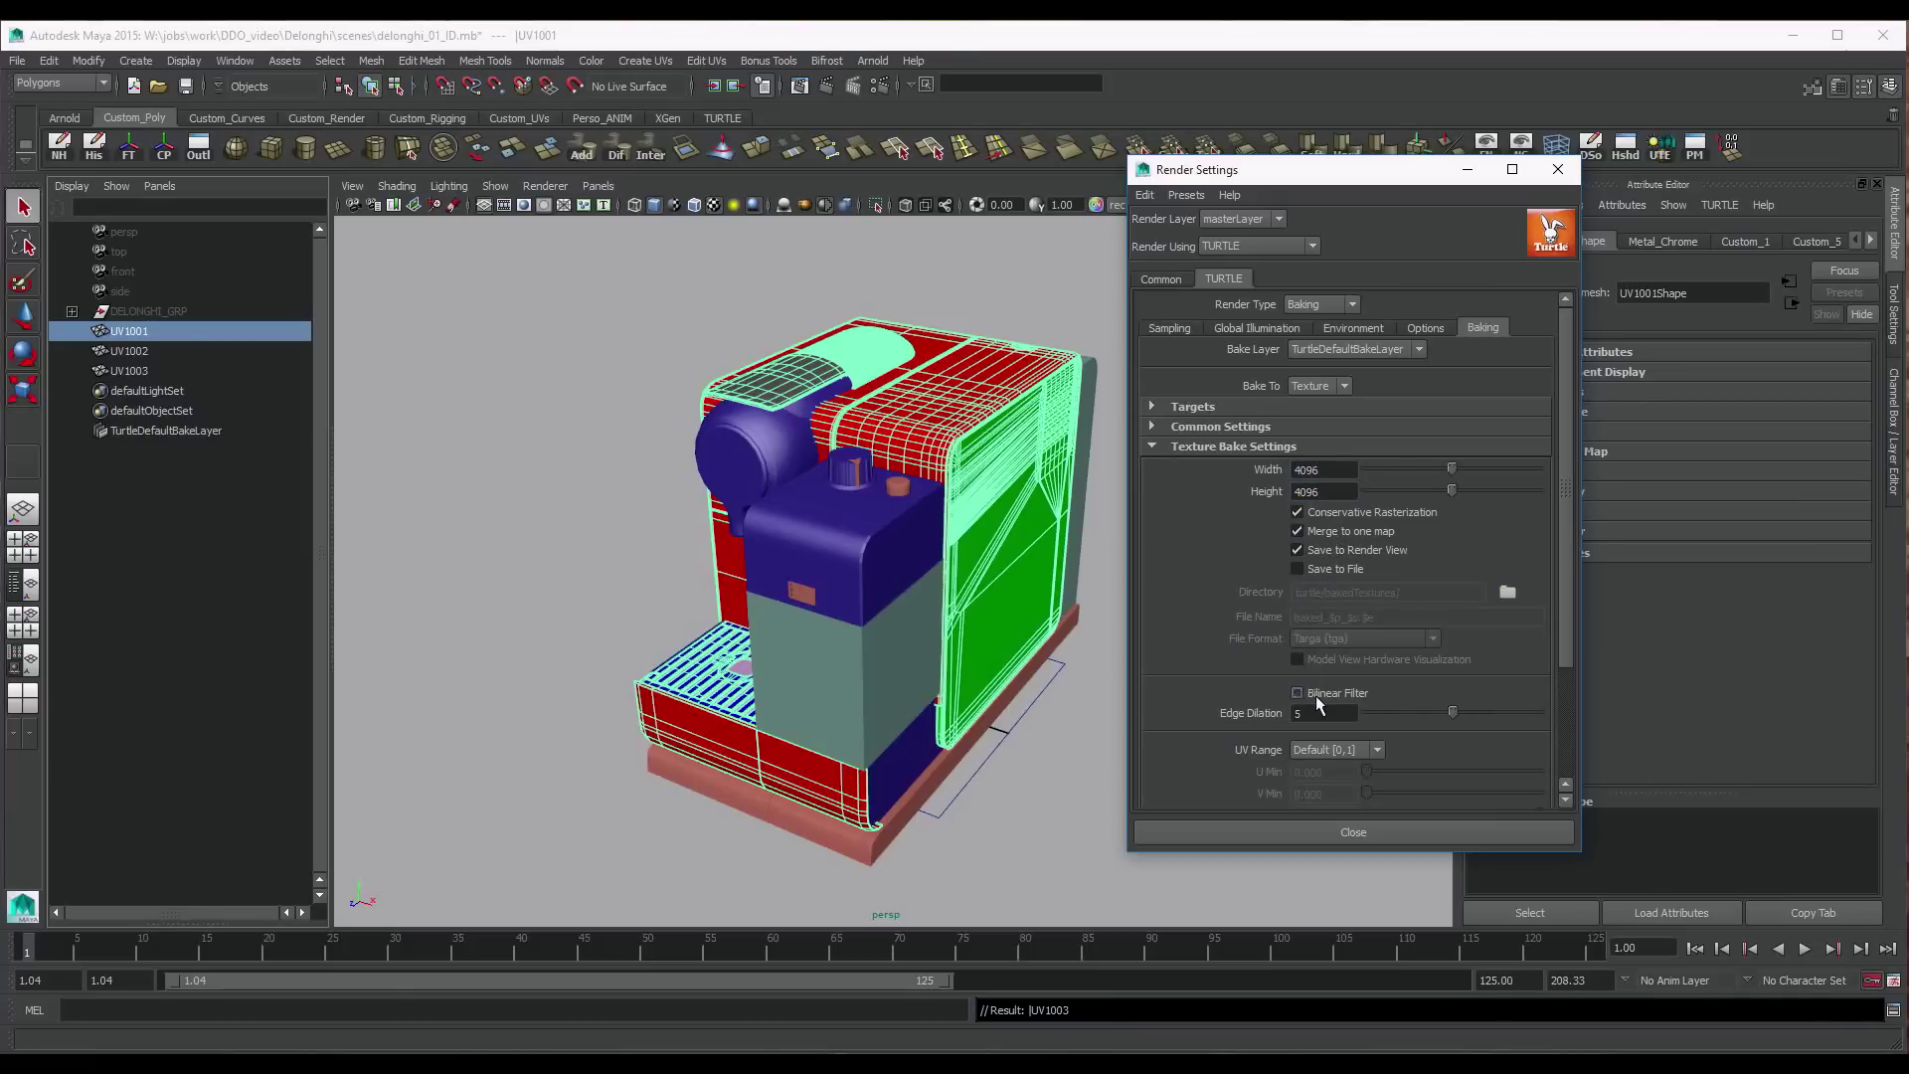
{"action": "scroll", "coordinate": [1541, 423], "scroll_direction": "down", "scroll_amount": 2}
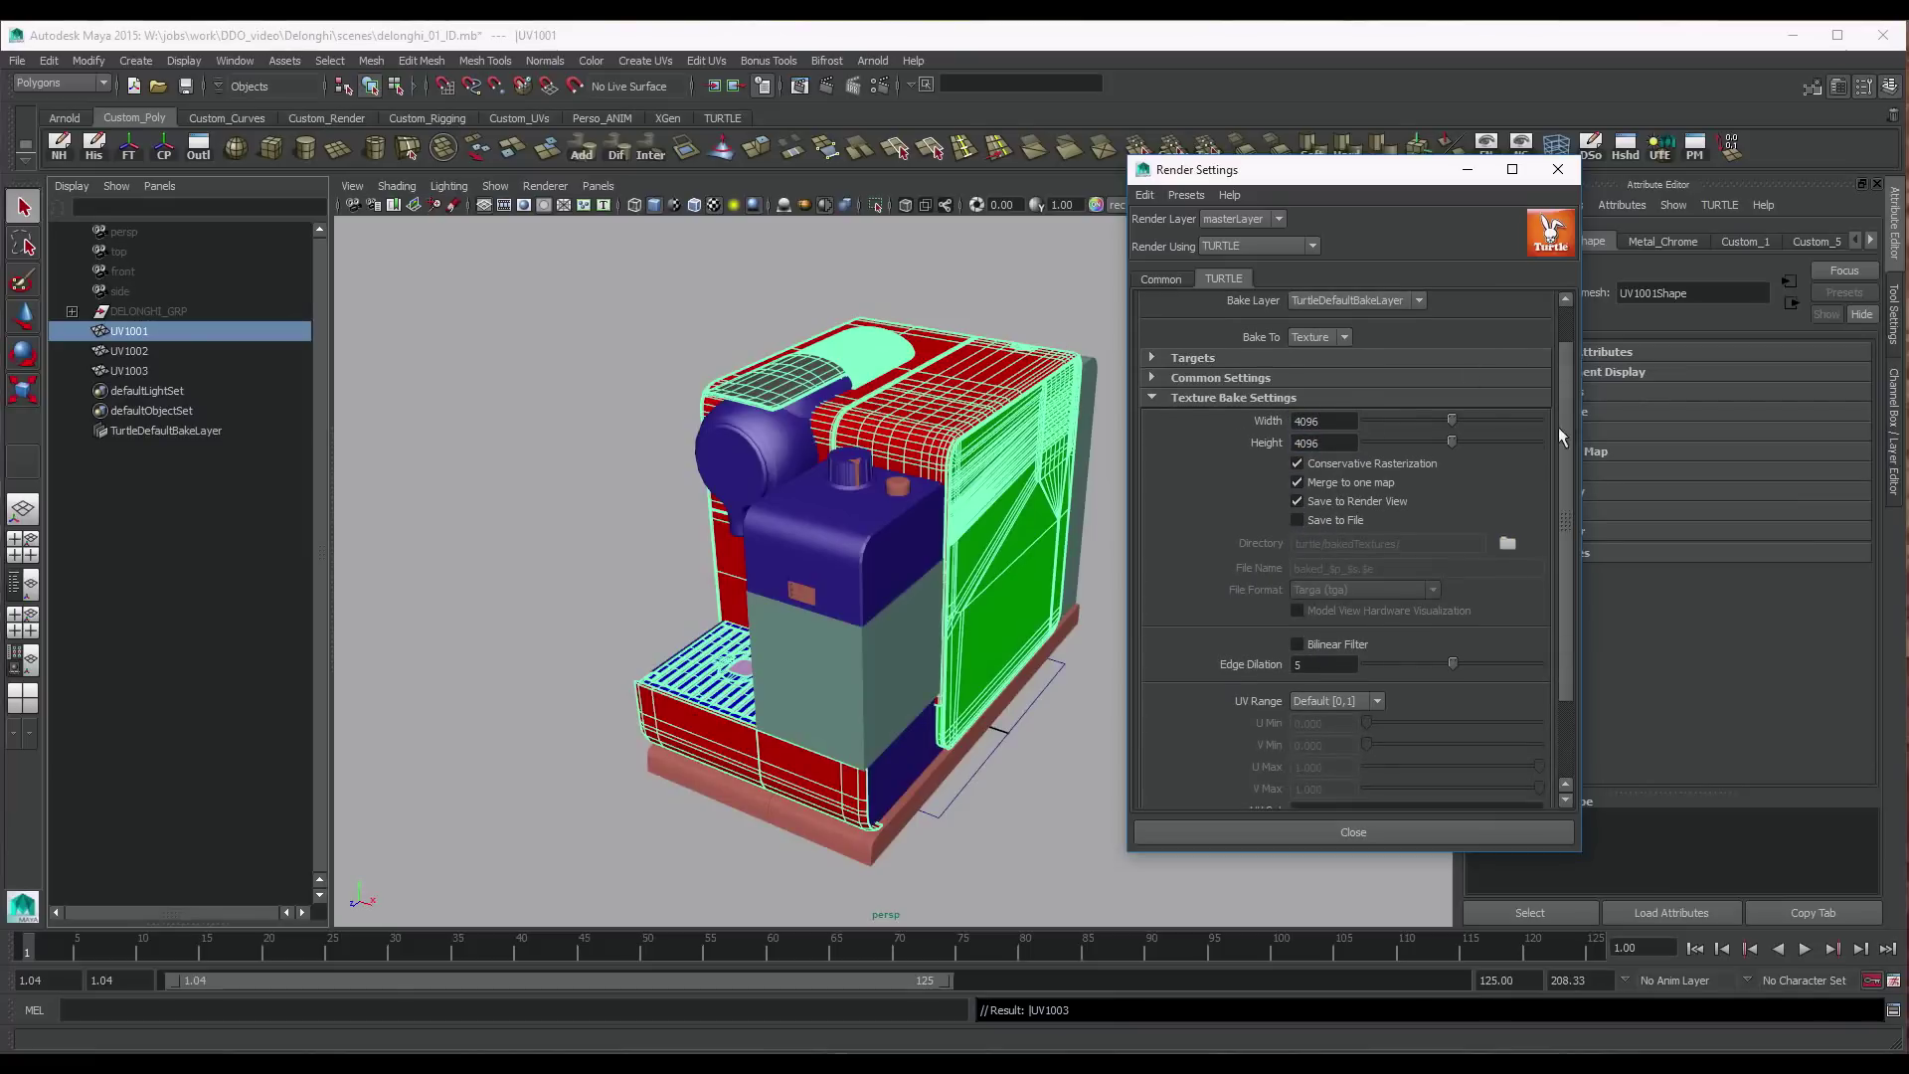
{"action": "left_click", "coordinate": [1390, 397]}
{"action": "left_click", "coordinate": [1285, 467]}
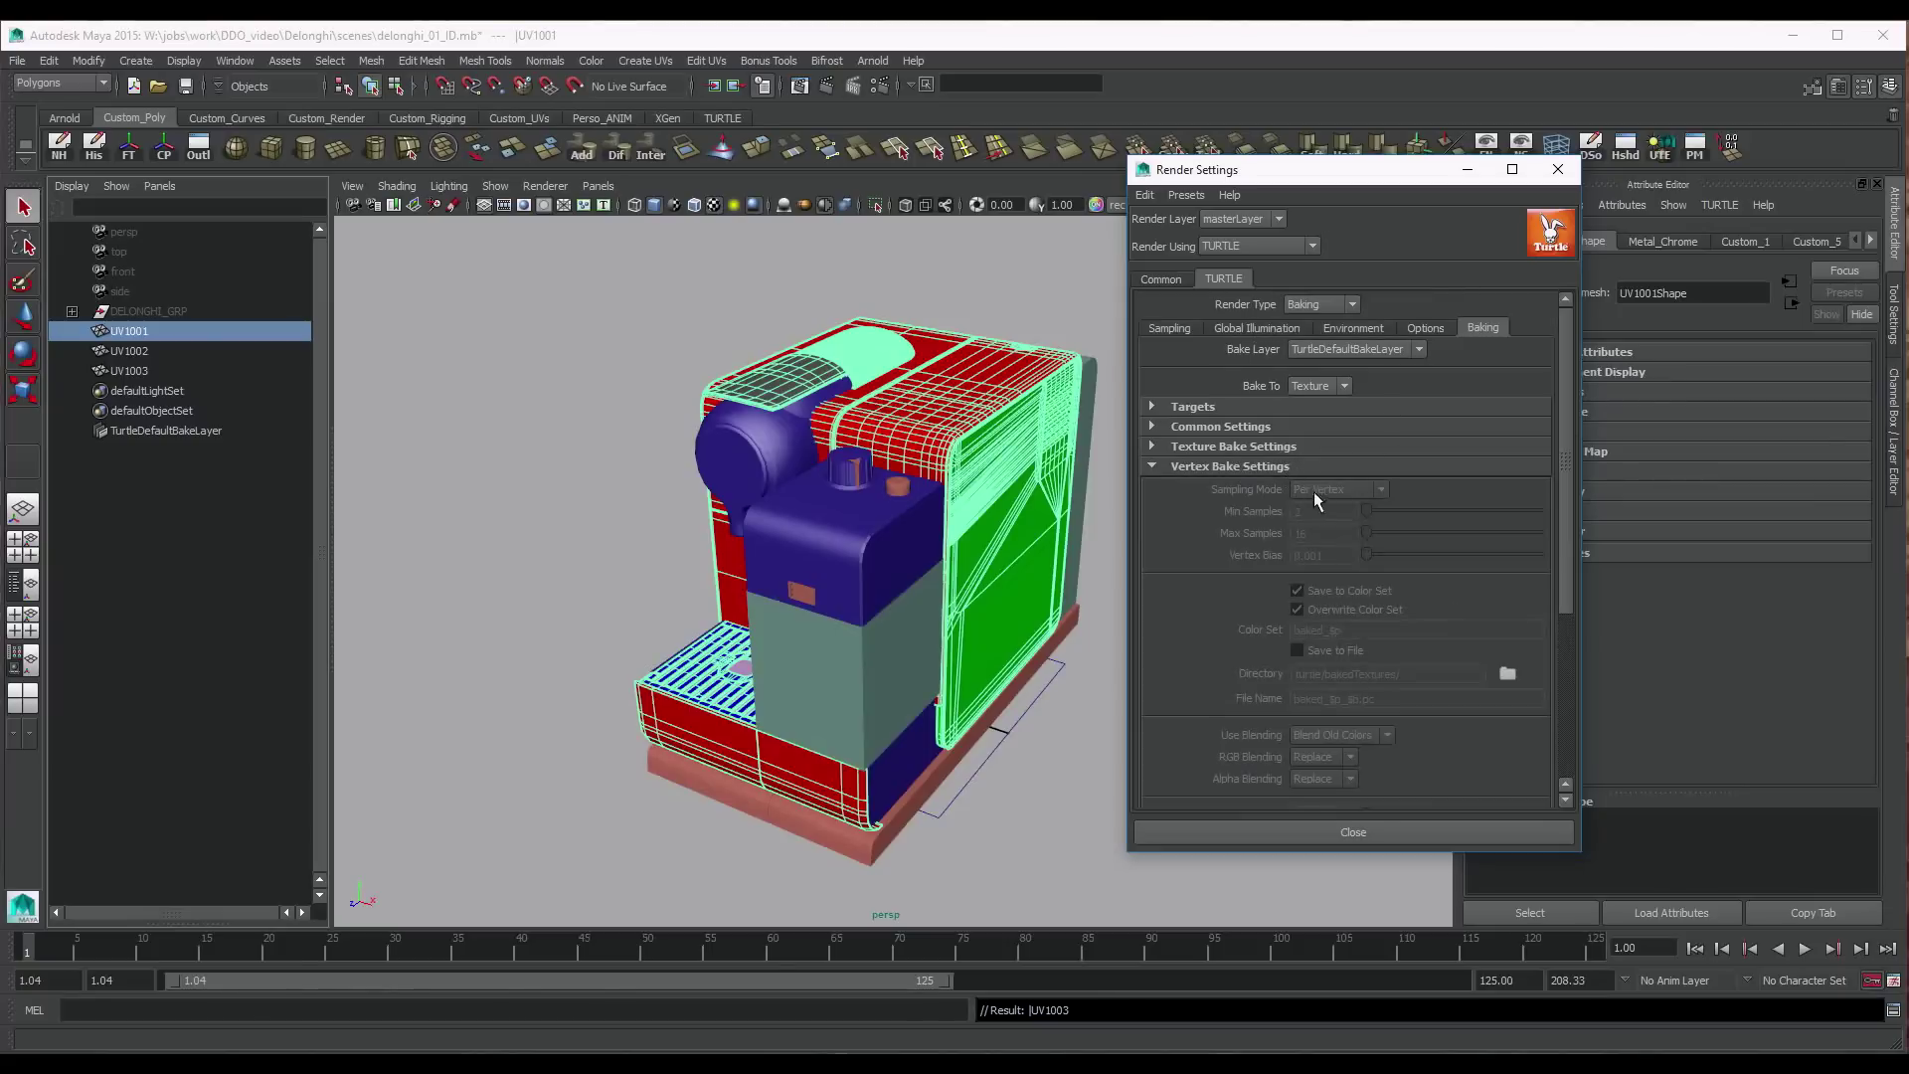
{"action": "left_click", "coordinate": [1351, 467]}
{"action": "left_click", "coordinate": [1303, 486]}
{"action": "left_click", "coordinate": [1283, 506]}
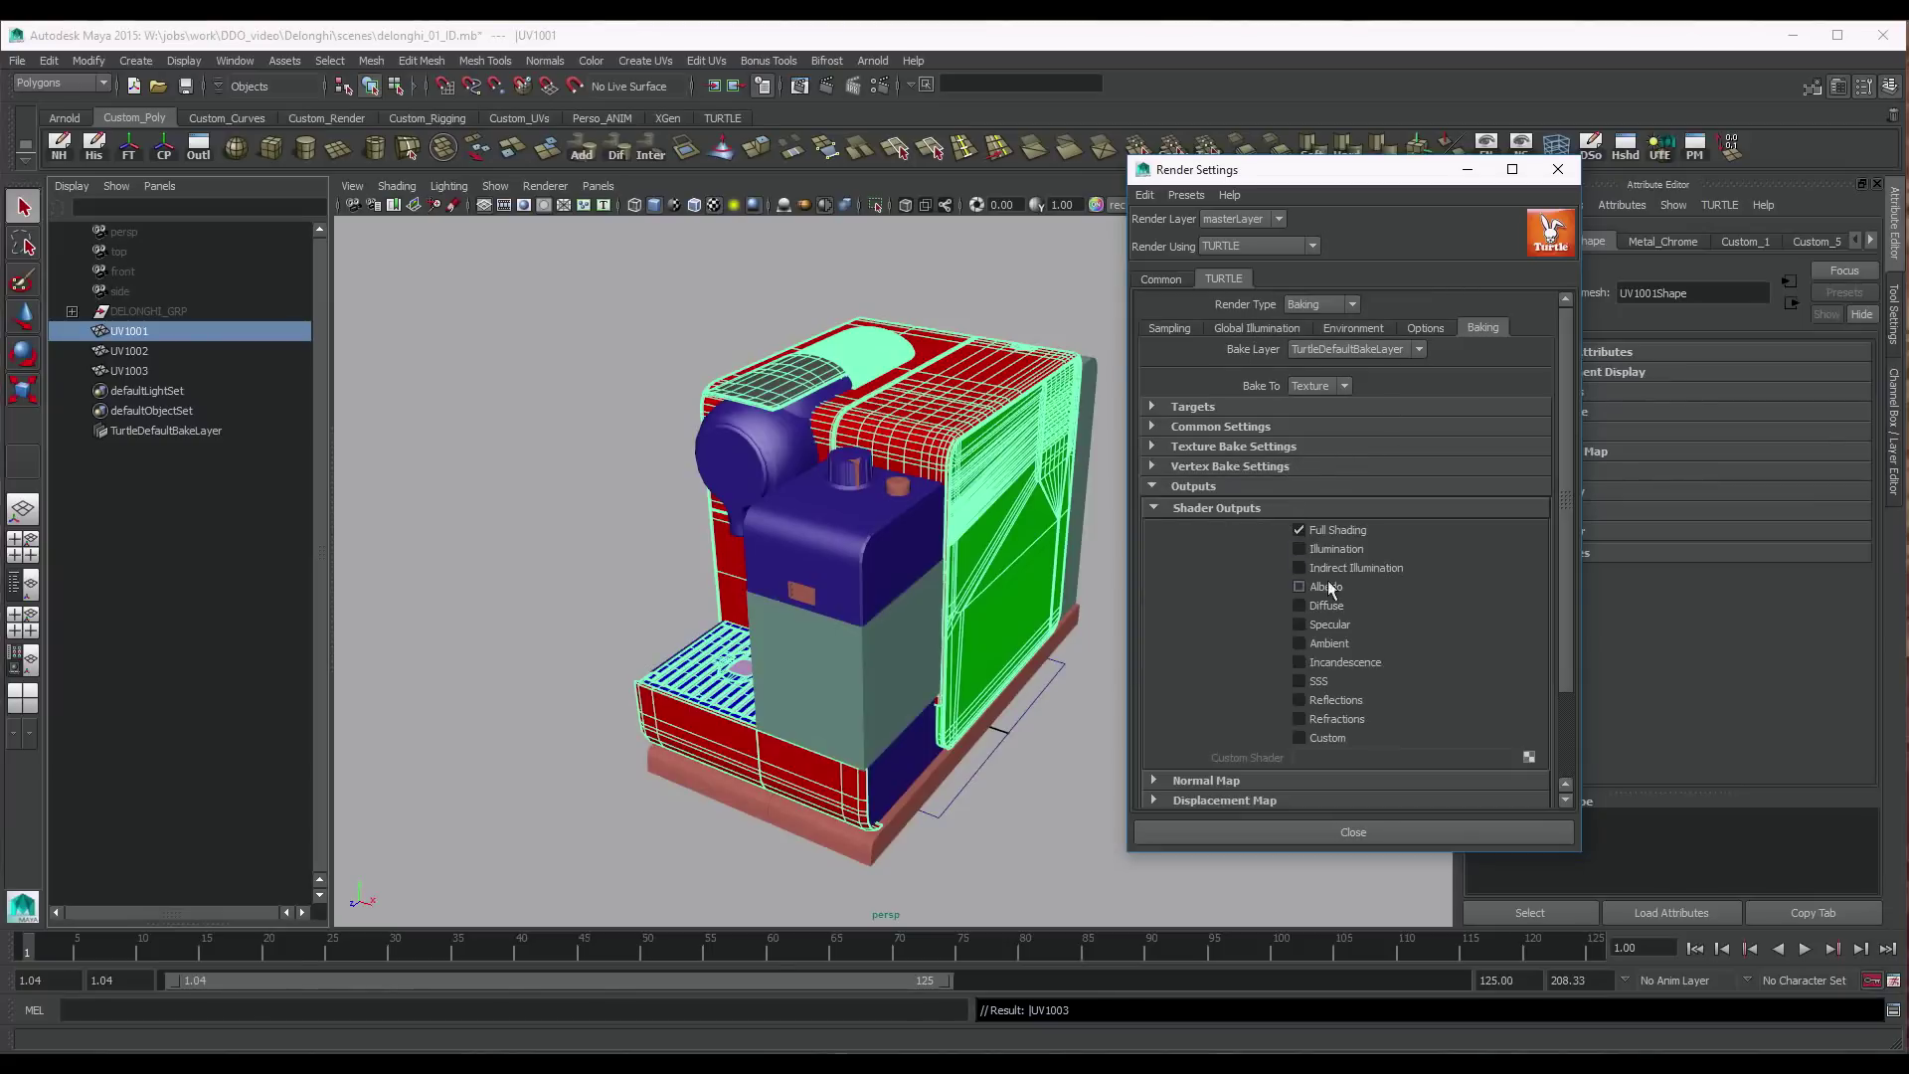
{"action": "left_click", "coordinate": [1327, 507]}
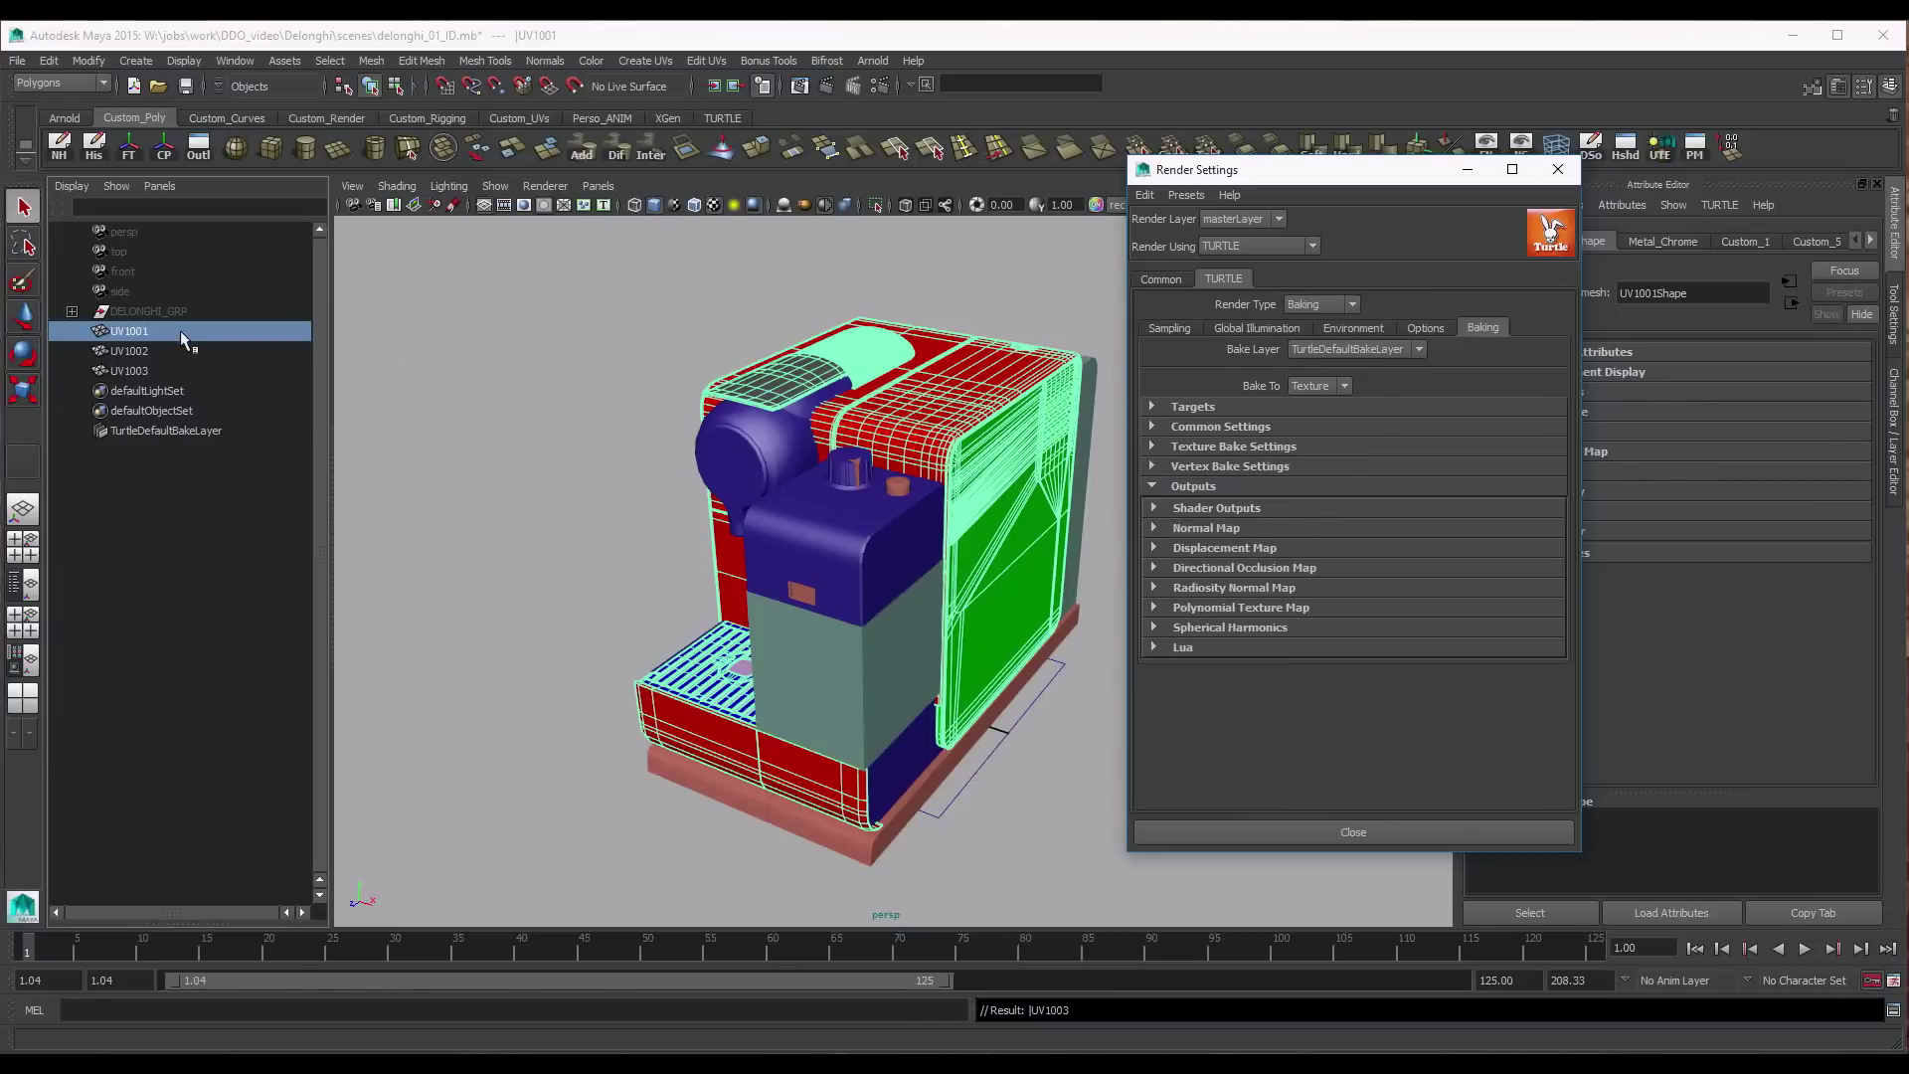
{"action": "left_click", "coordinate": [1661, 151]}
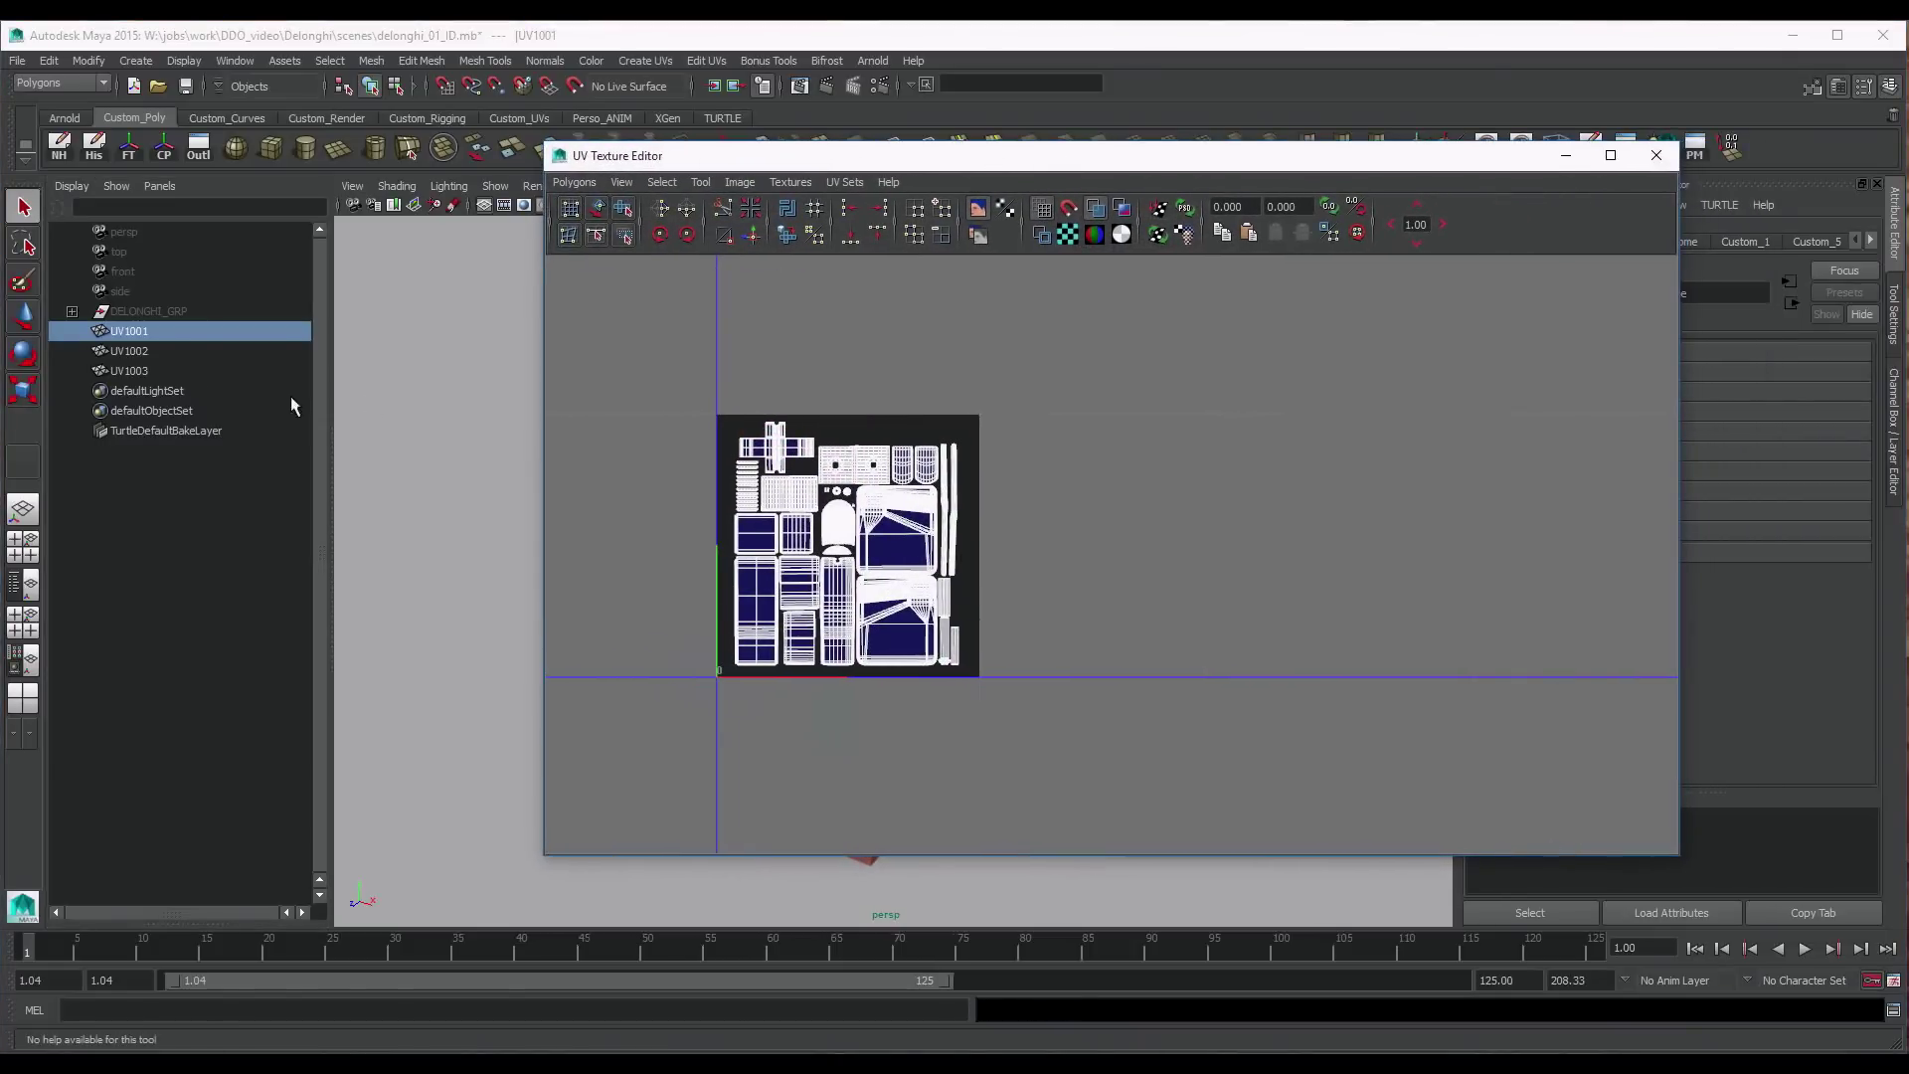
Shift all of UV1002's UVs one tile left (U -1) into the 0–1 space
{"action": "left_click", "coordinate": [288, 350]}
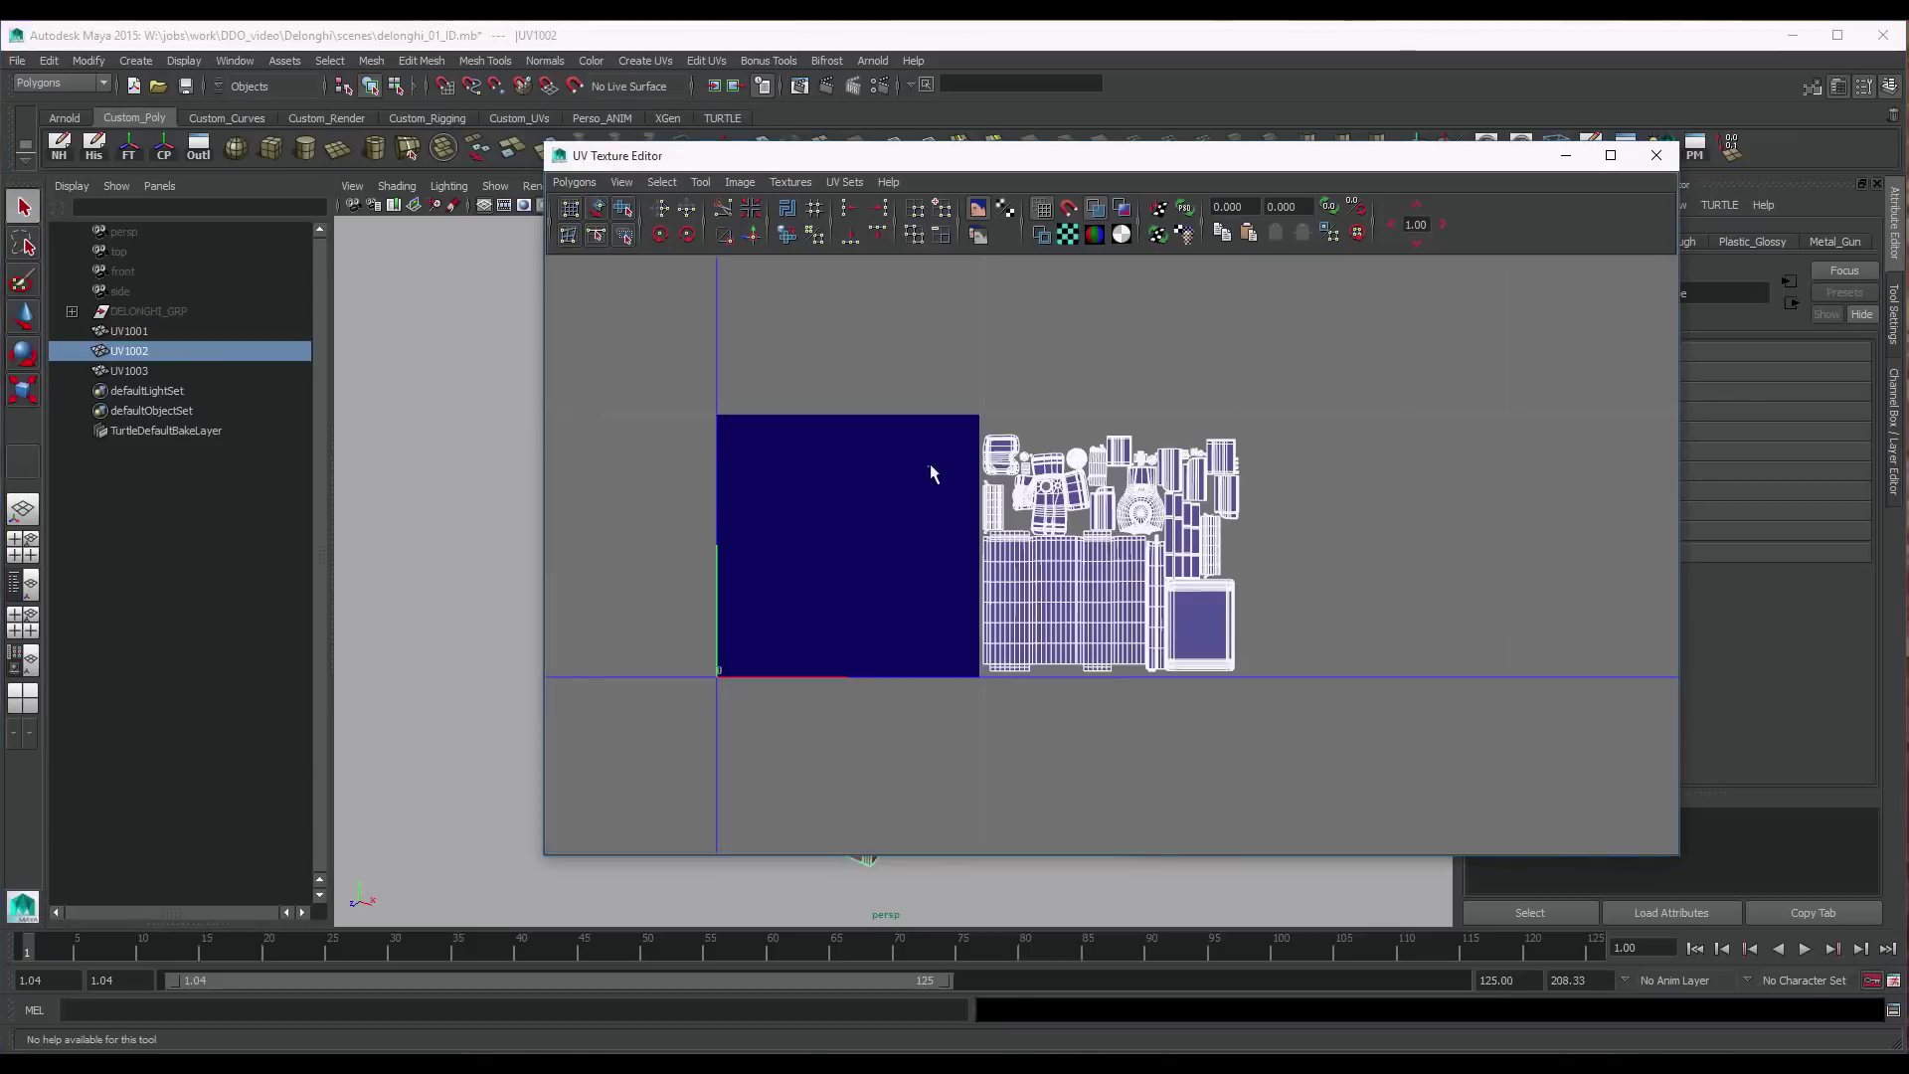
{"action": "right_click_drag", "start_coordinate": [929, 463], "coordinate": [963, 438]}
{"action": "left_click_drag", "start_coordinate": [959, 419], "coordinate": [1318, 733]}
{"action": "left_click", "coordinate": [1389, 224]}
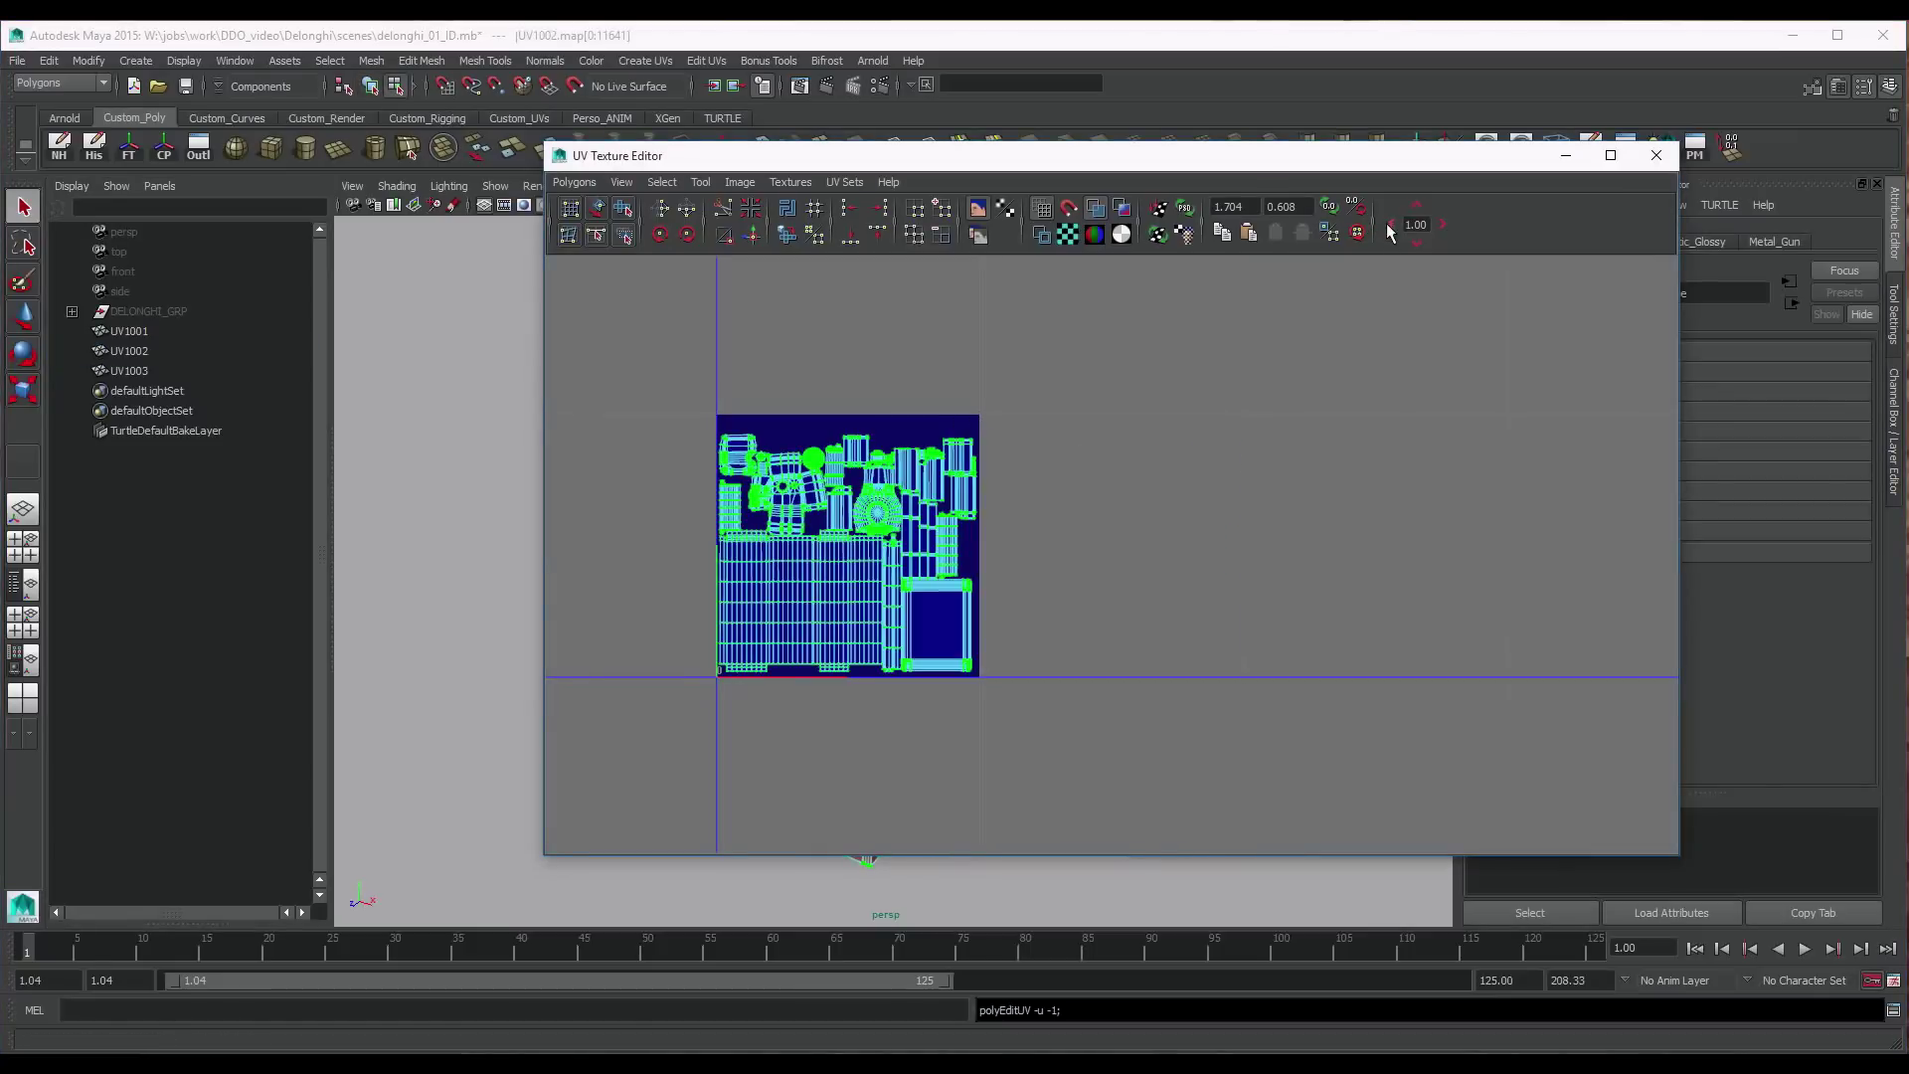
Shift all of UV1003's UVs two tiles left (U -2) into the 0–1 space
{"action": "left_click", "coordinate": [229, 370]}
{"action": "right_click_drag", "start_coordinate": [1189, 441], "coordinate": [1202, 441]}
{"action": "left_click_drag", "start_coordinate": [1228, 696], "coordinate": [1492, 360]}
{"action": "left_click", "coordinate": [1393, 224]}
{"action": "left_click", "coordinate": [1393, 224]}
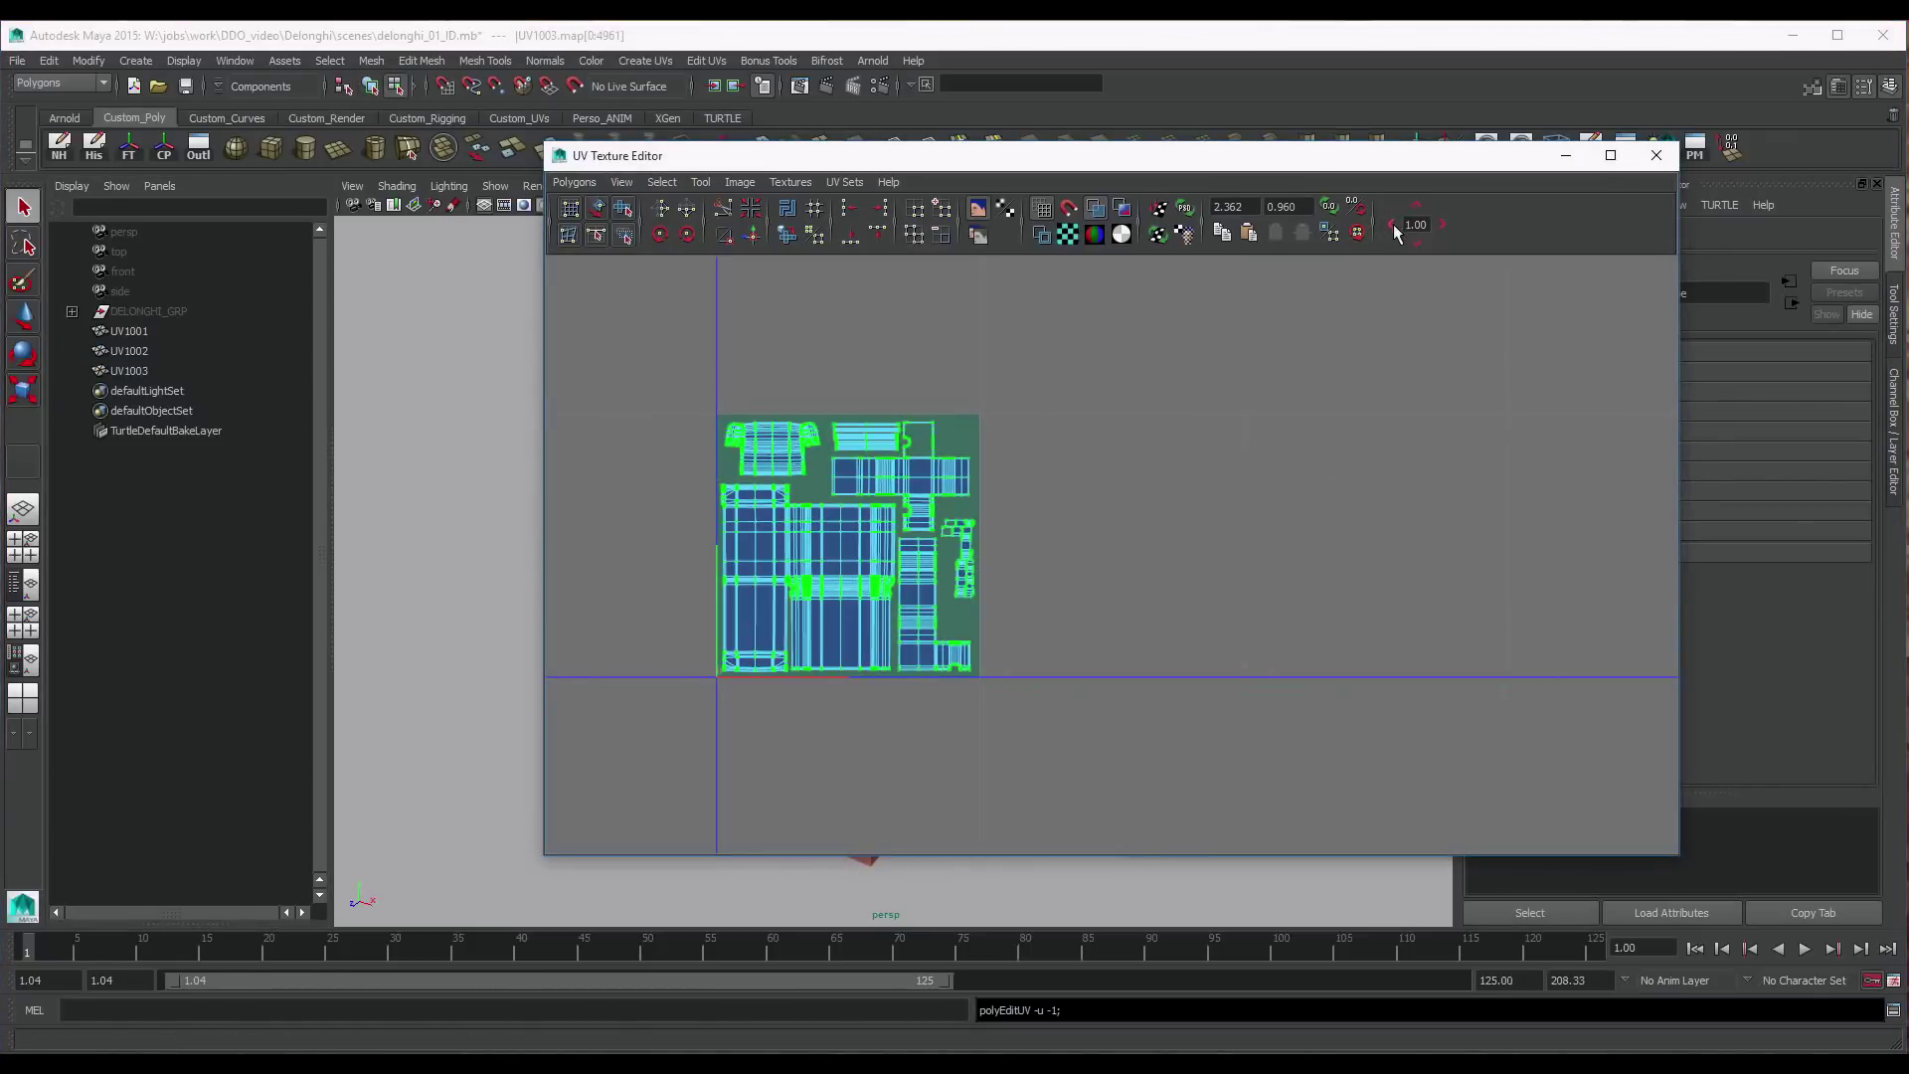
{"action": "left_click", "coordinate": [1656, 155]}
{"action": "left_click_drag", "start_coordinate": [167, 331], "coordinate": [159, 371]}
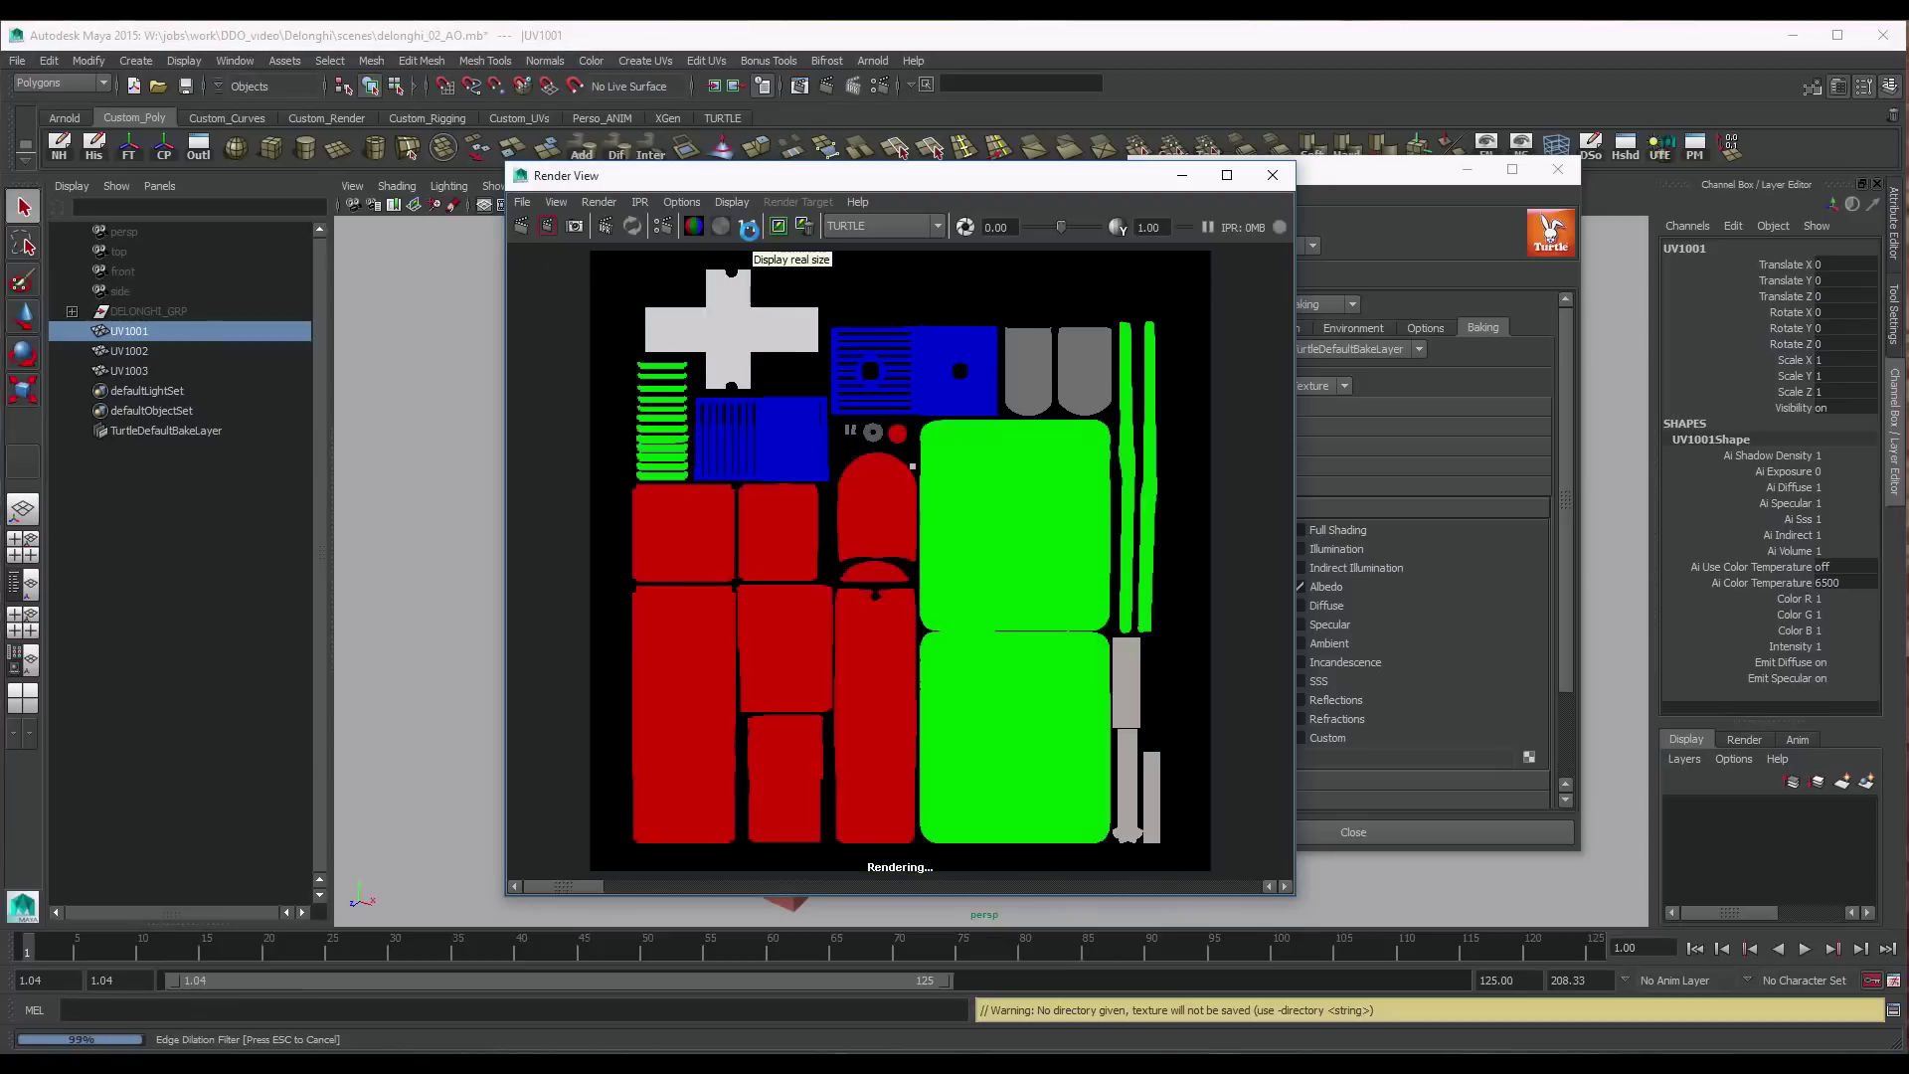
View the baked 4096×4096 colour-ID map at 1:1, pan across its shells, and move Render View aside
{"action": "left_click", "coordinate": [748, 228]}
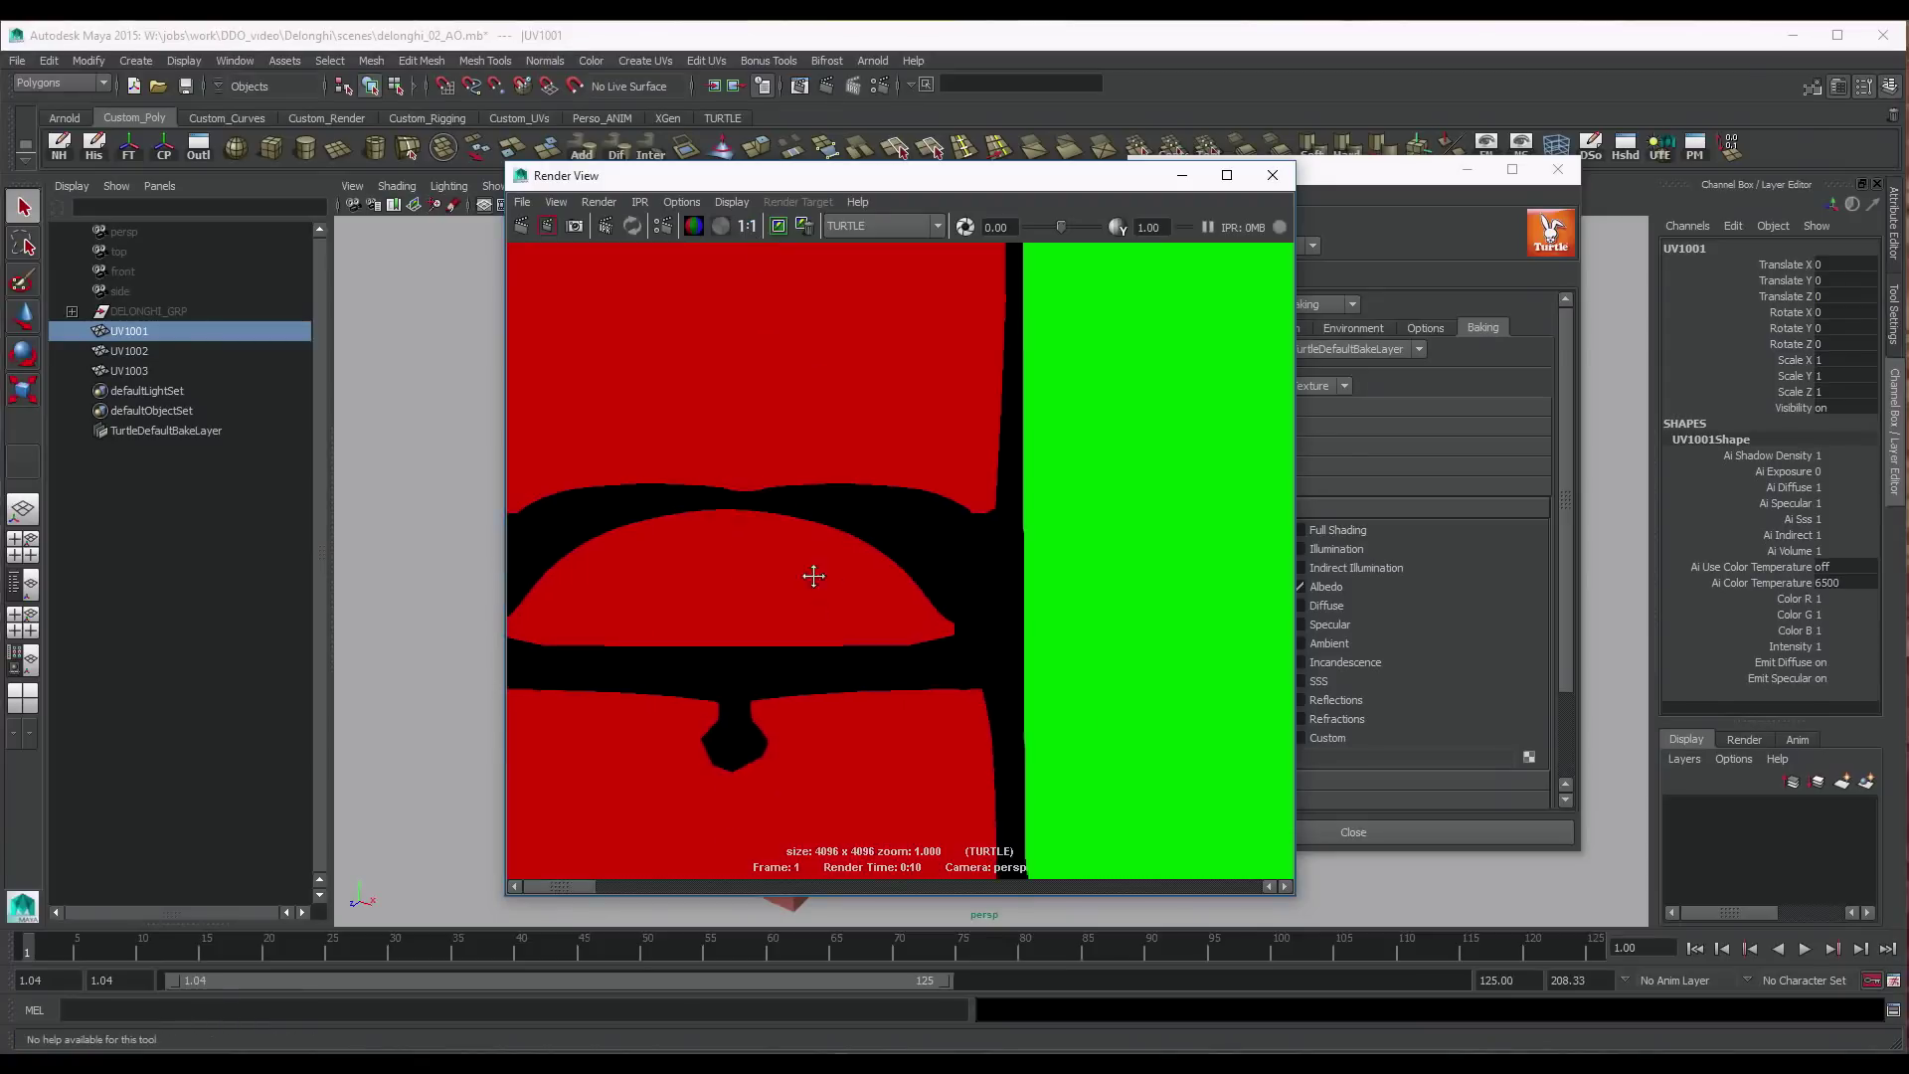
{"action": "middle_click_drag", "start_coordinate": [821, 569], "coordinate": [845, 510], "text": "alt"}
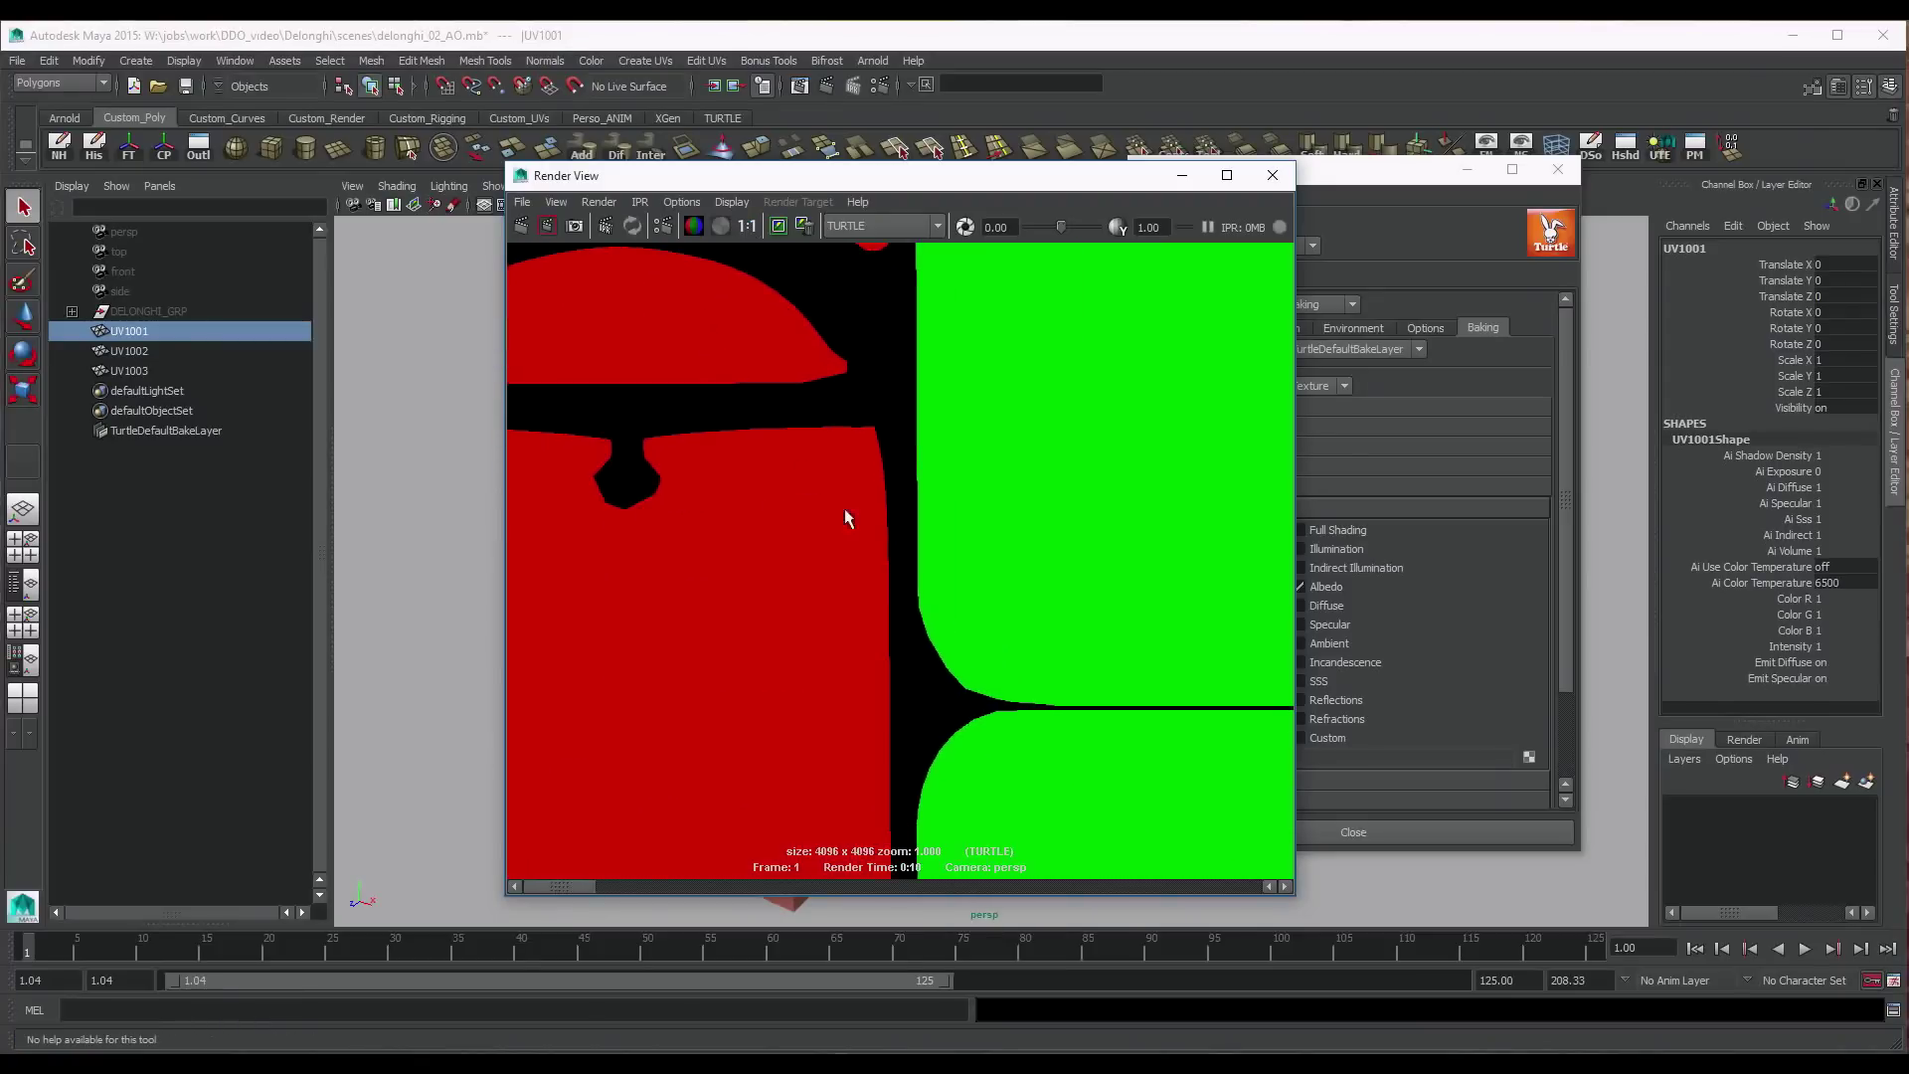
{"action": "middle_click_drag", "start_coordinate": [905, 418], "coordinate": [942, 702], "text": "alt"}
{"action": "middle_click_drag", "start_coordinate": [867, 427], "coordinate": [935, 533], "text": "alt"}
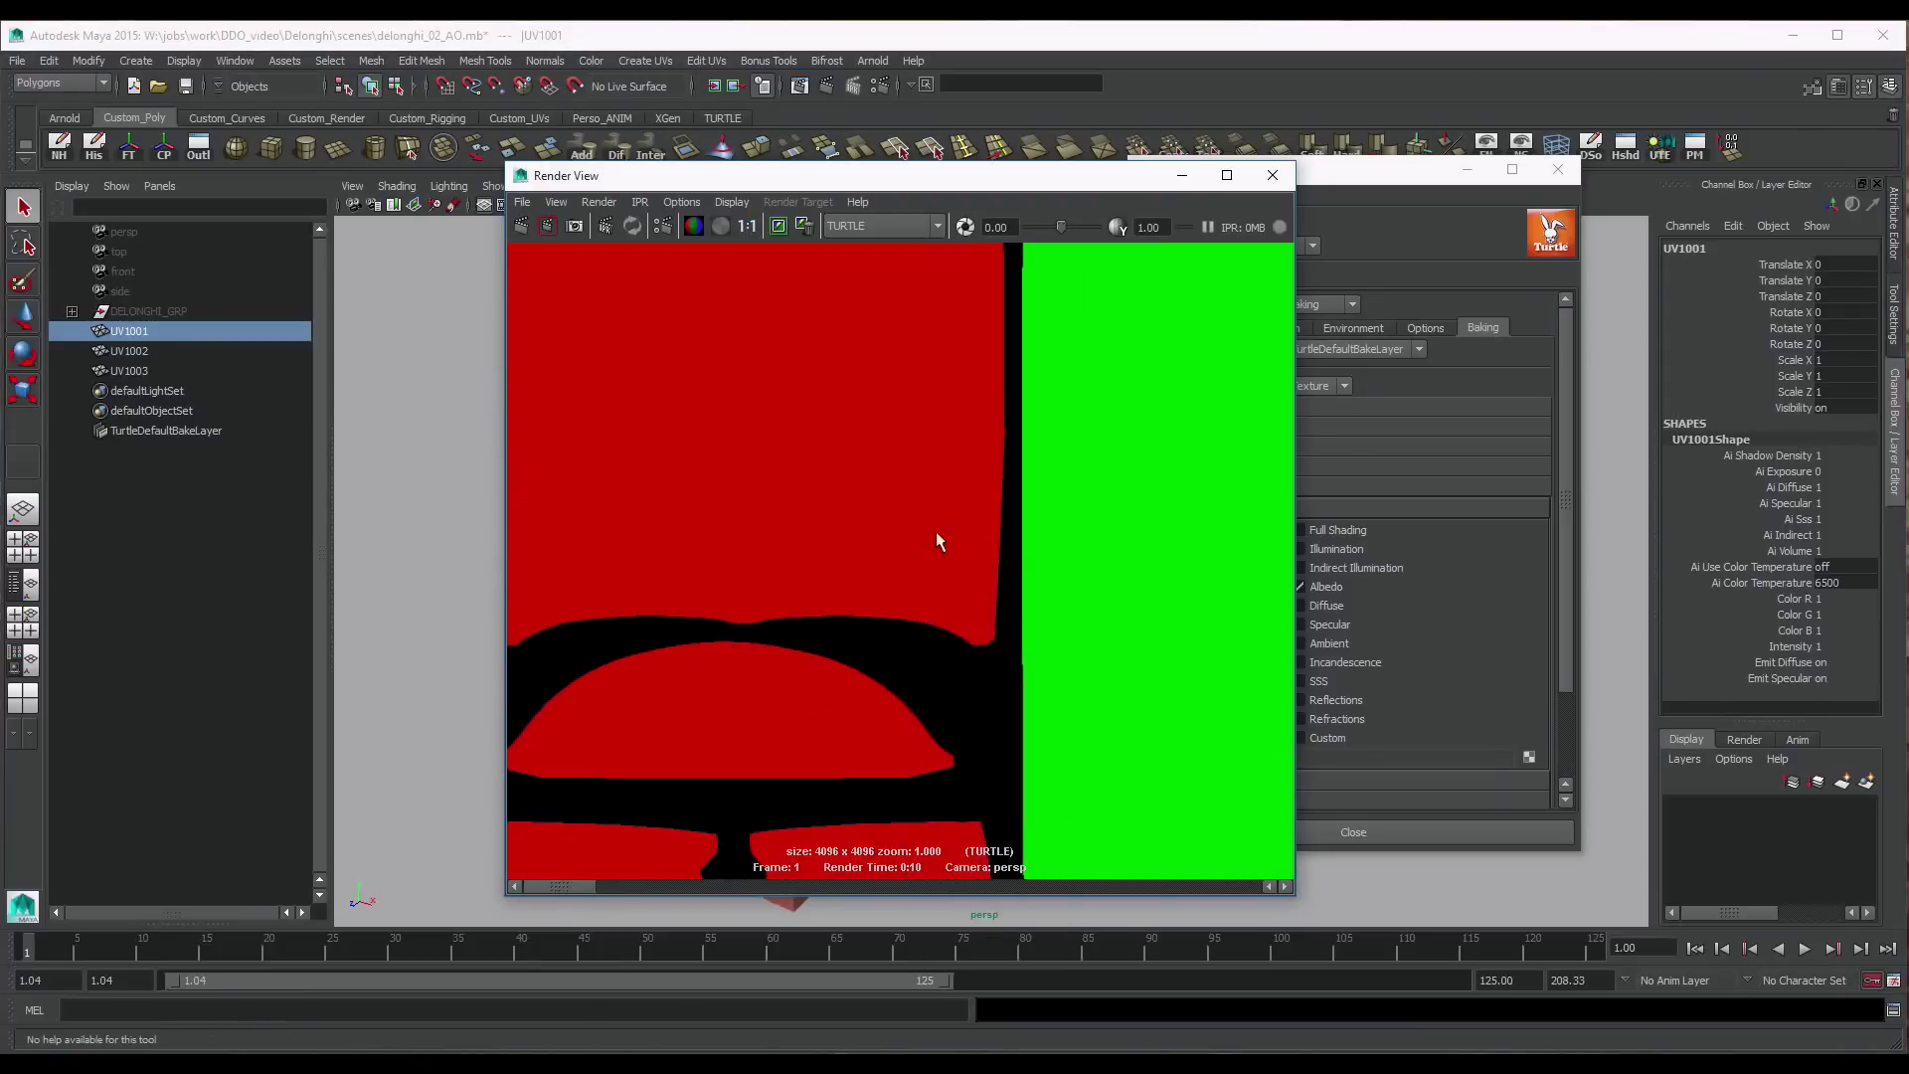
{"action": "left_click_drag", "start_coordinate": [1027, 181], "coordinate": [1504, 170]}
Preview the mesh smoothed and inspect the baked ID map around the machine's top rear corner
{"action": "key", "text": "3"}
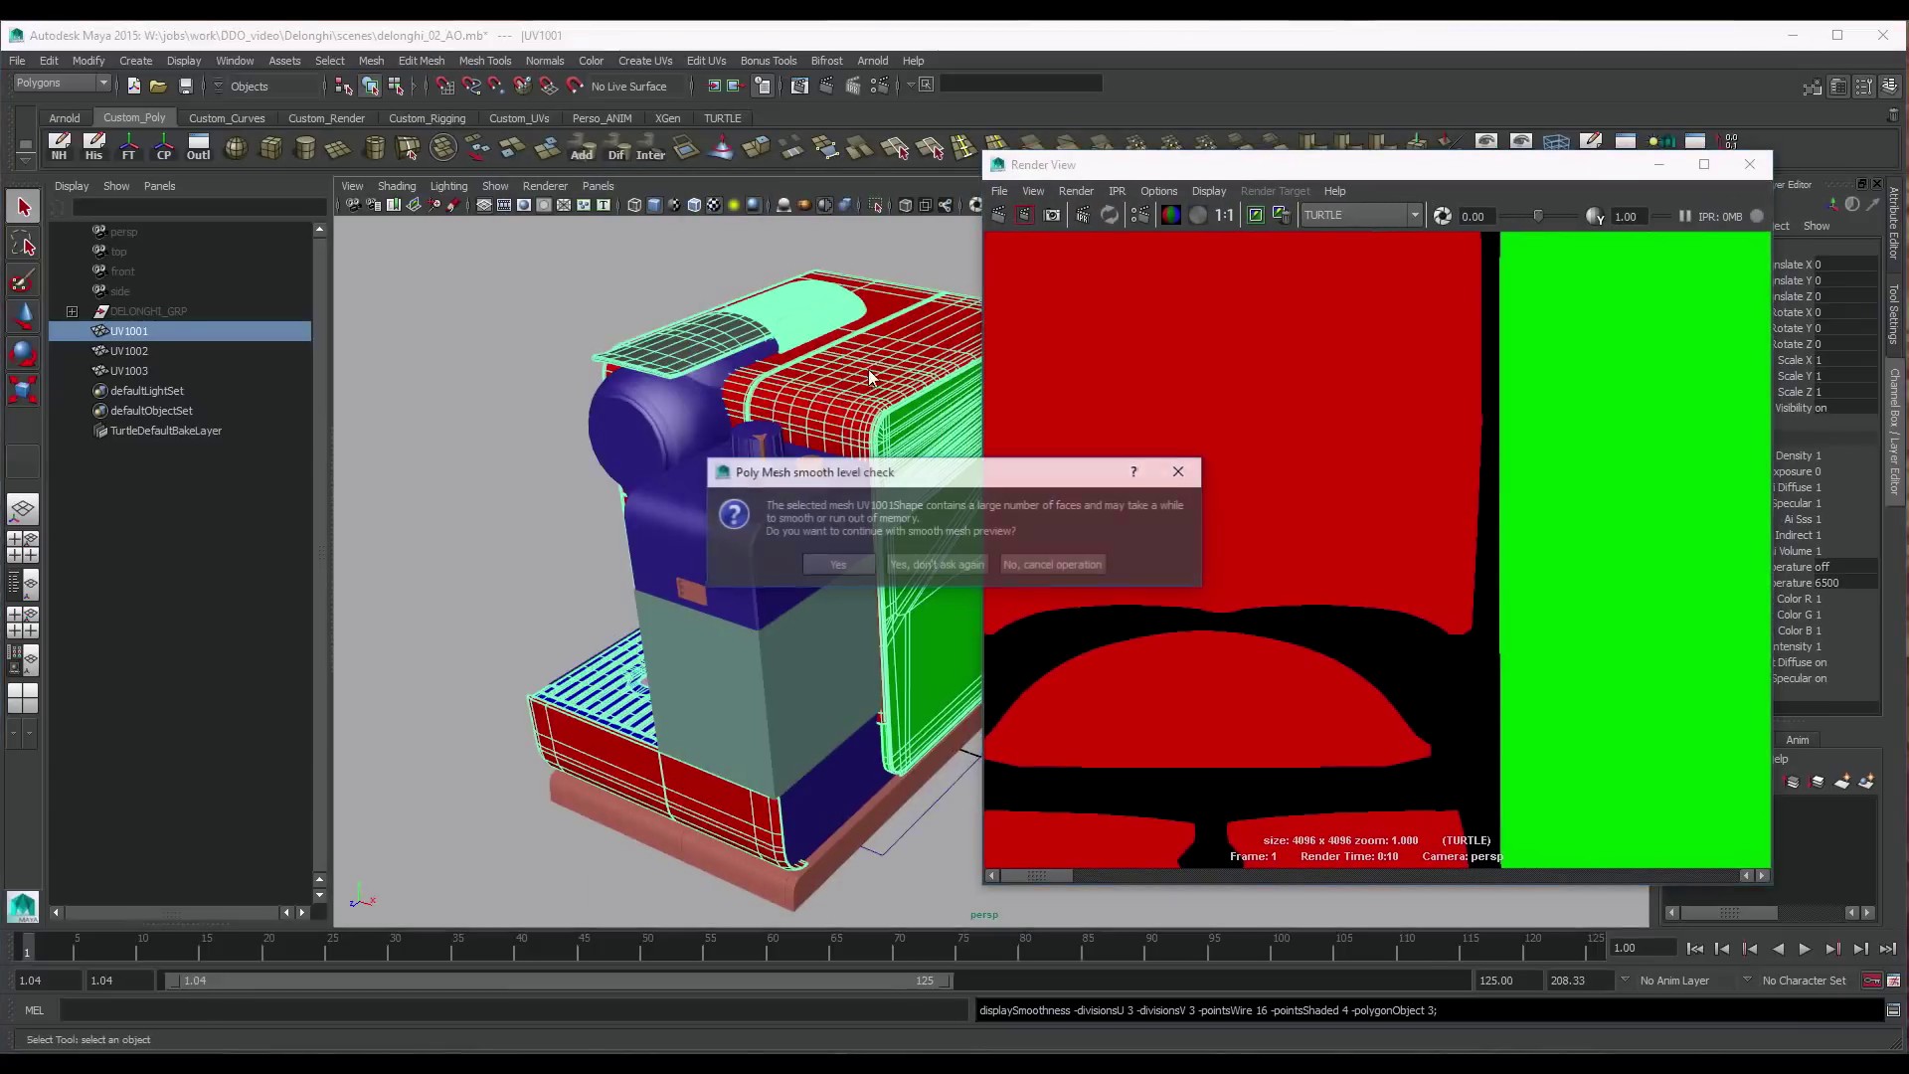
{"action": "left_click", "coordinate": [960, 565]}
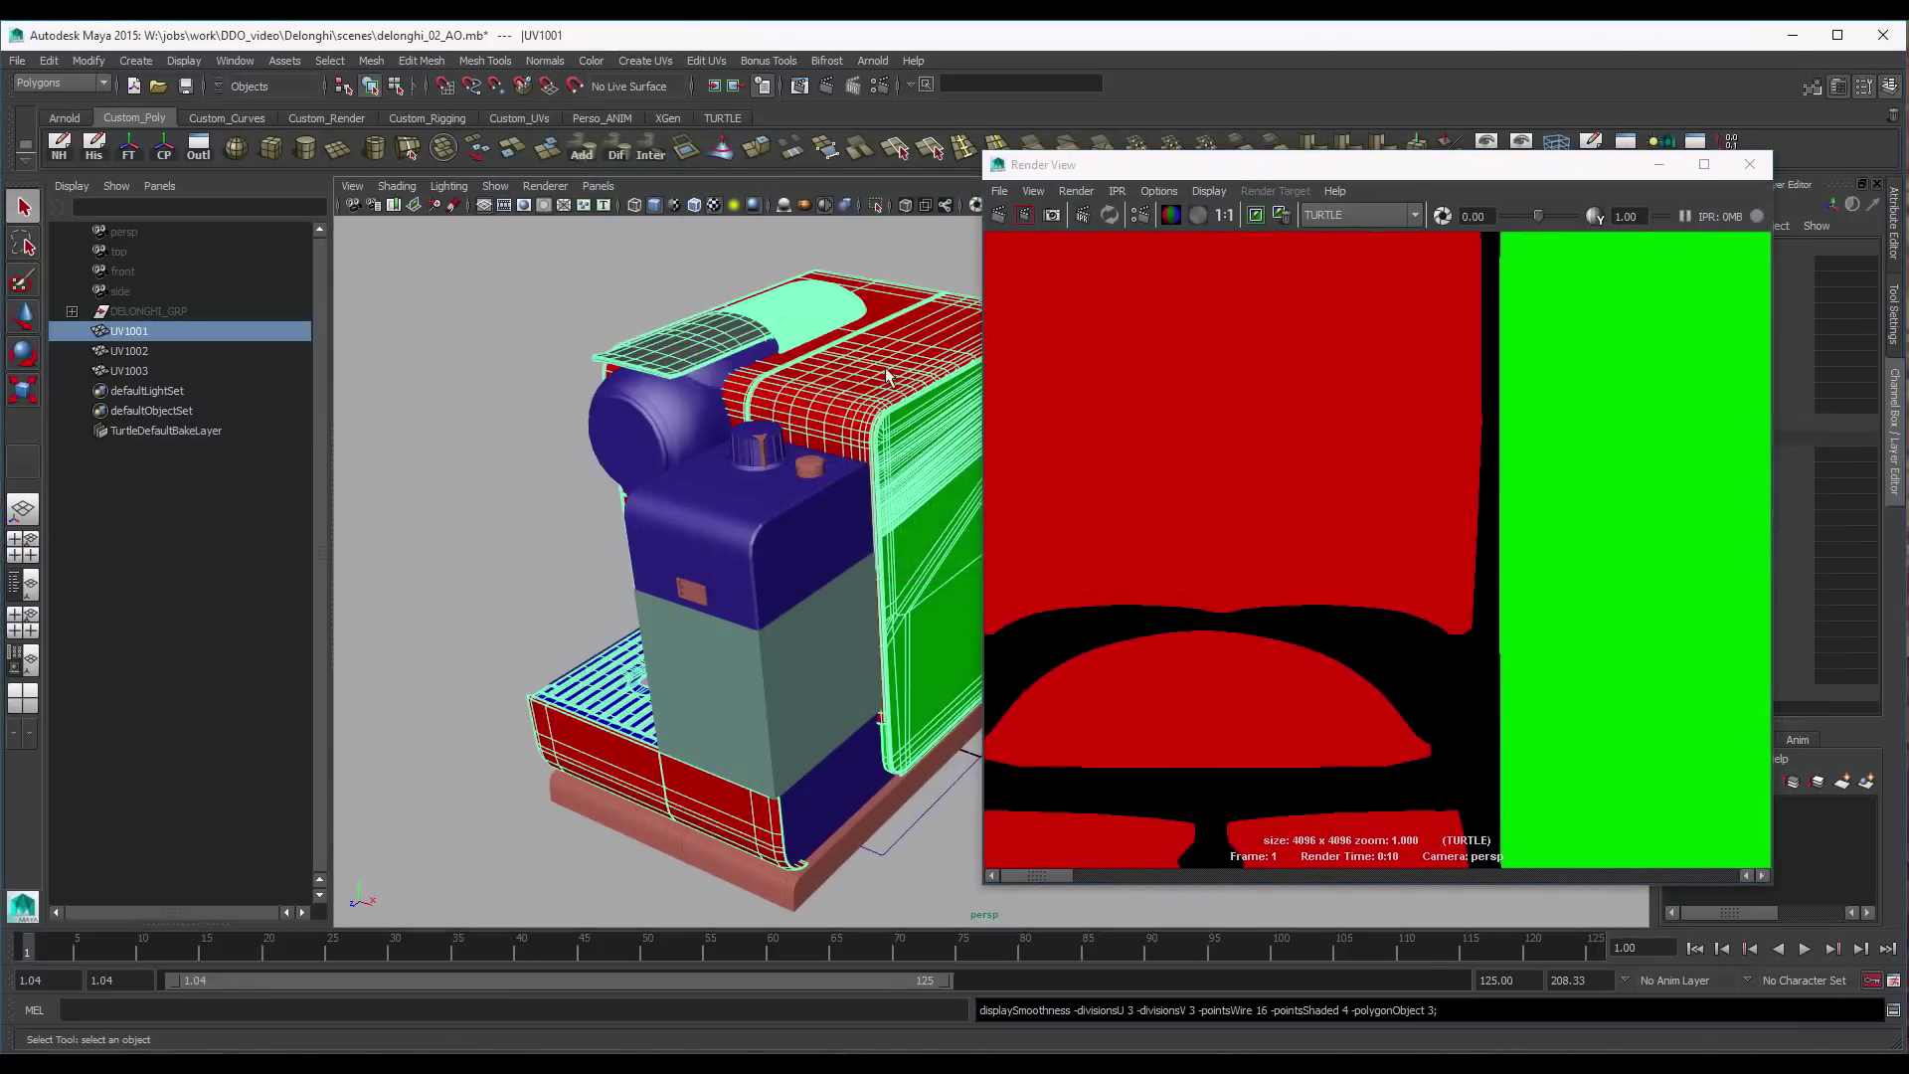
{"action": "left_click_drag", "start_coordinate": [869, 402], "coordinate": [736, 522], "text": "alt"}
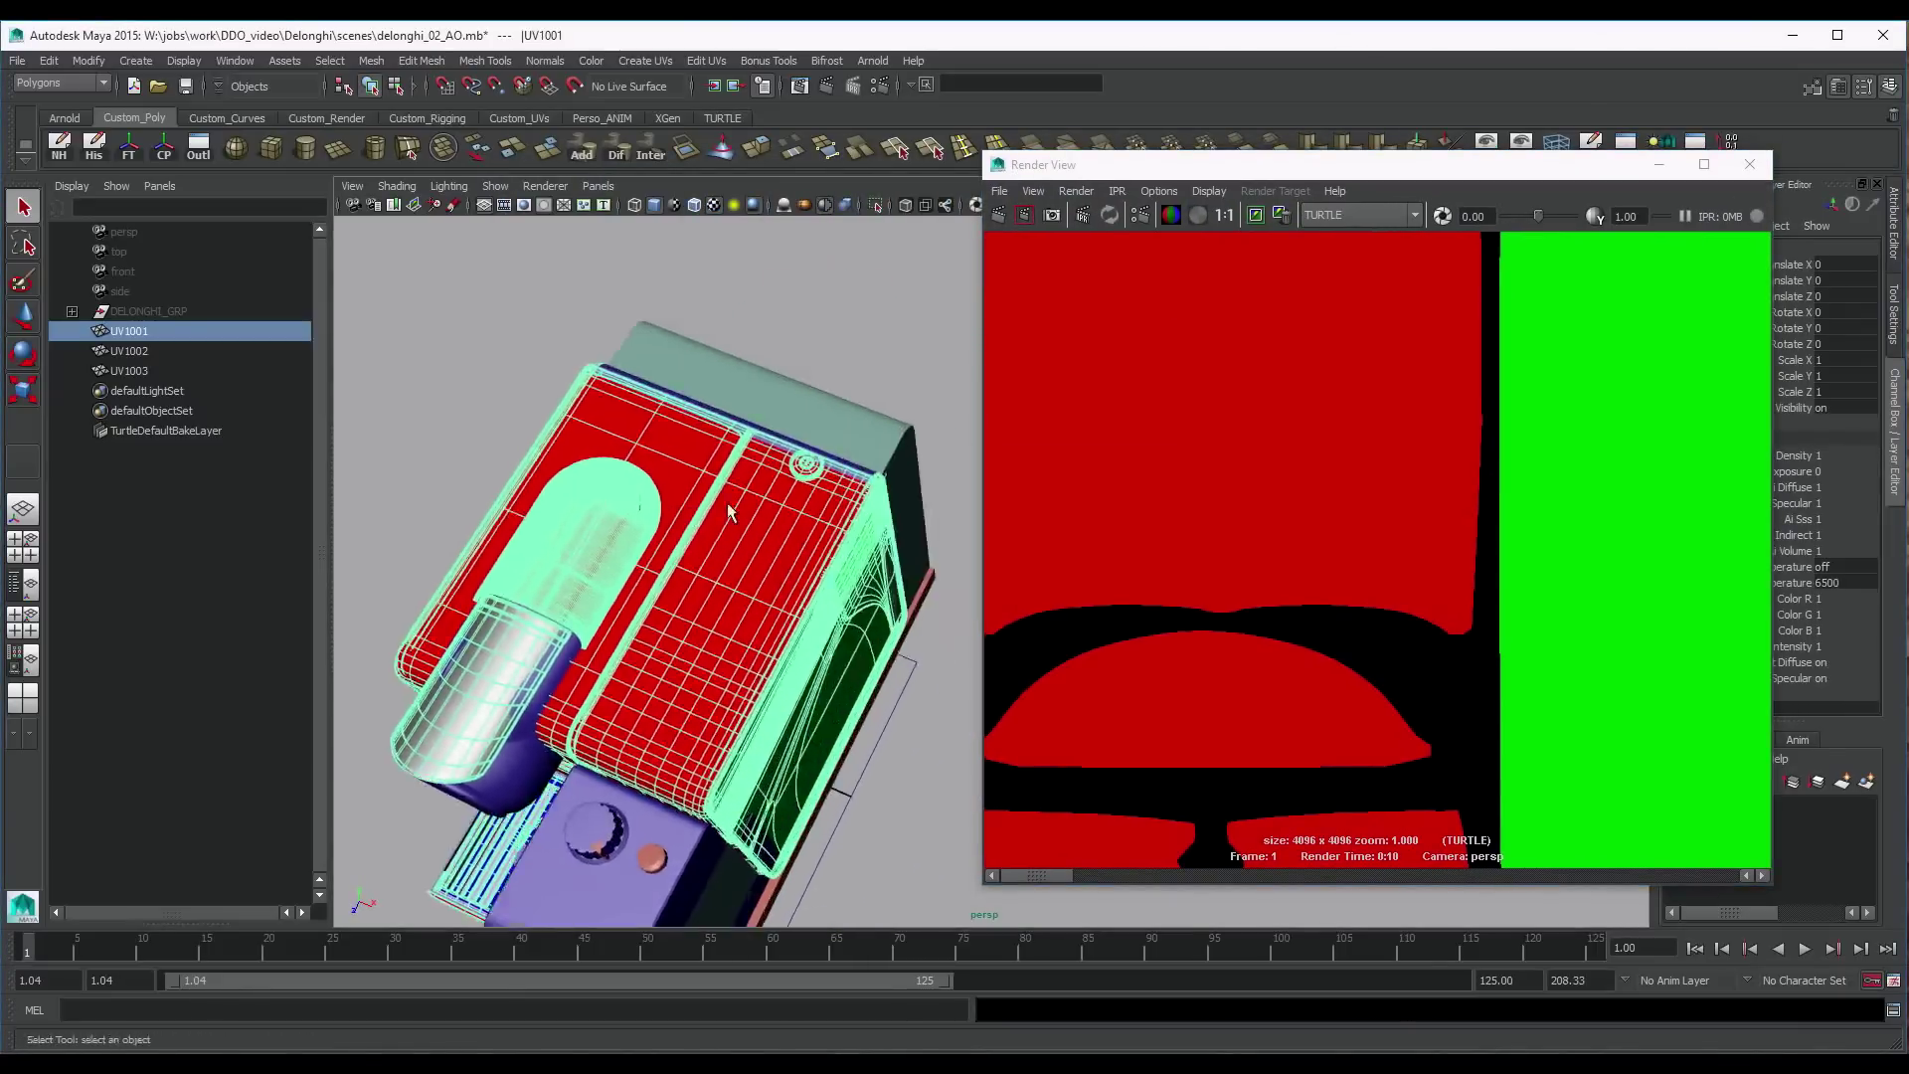
{"action": "right_click_drag", "start_coordinate": [477, 298], "coordinate": [636, 343], "text": "alt"}
{"action": "middle_click_drag", "start_coordinate": [522, 302], "coordinate": [753, 570], "text": "alt"}
{"action": "right_click_drag", "start_coordinate": [753, 570], "coordinate": [815, 655], "text": "alt"}
{"action": "left_click_drag", "start_coordinate": [815, 655], "coordinate": [902, 726], "text": "alt"}
{"action": "middle_click_drag", "start_coordinate": [1048, 641], "coordinate": [1087, 486], "text": "alt"}
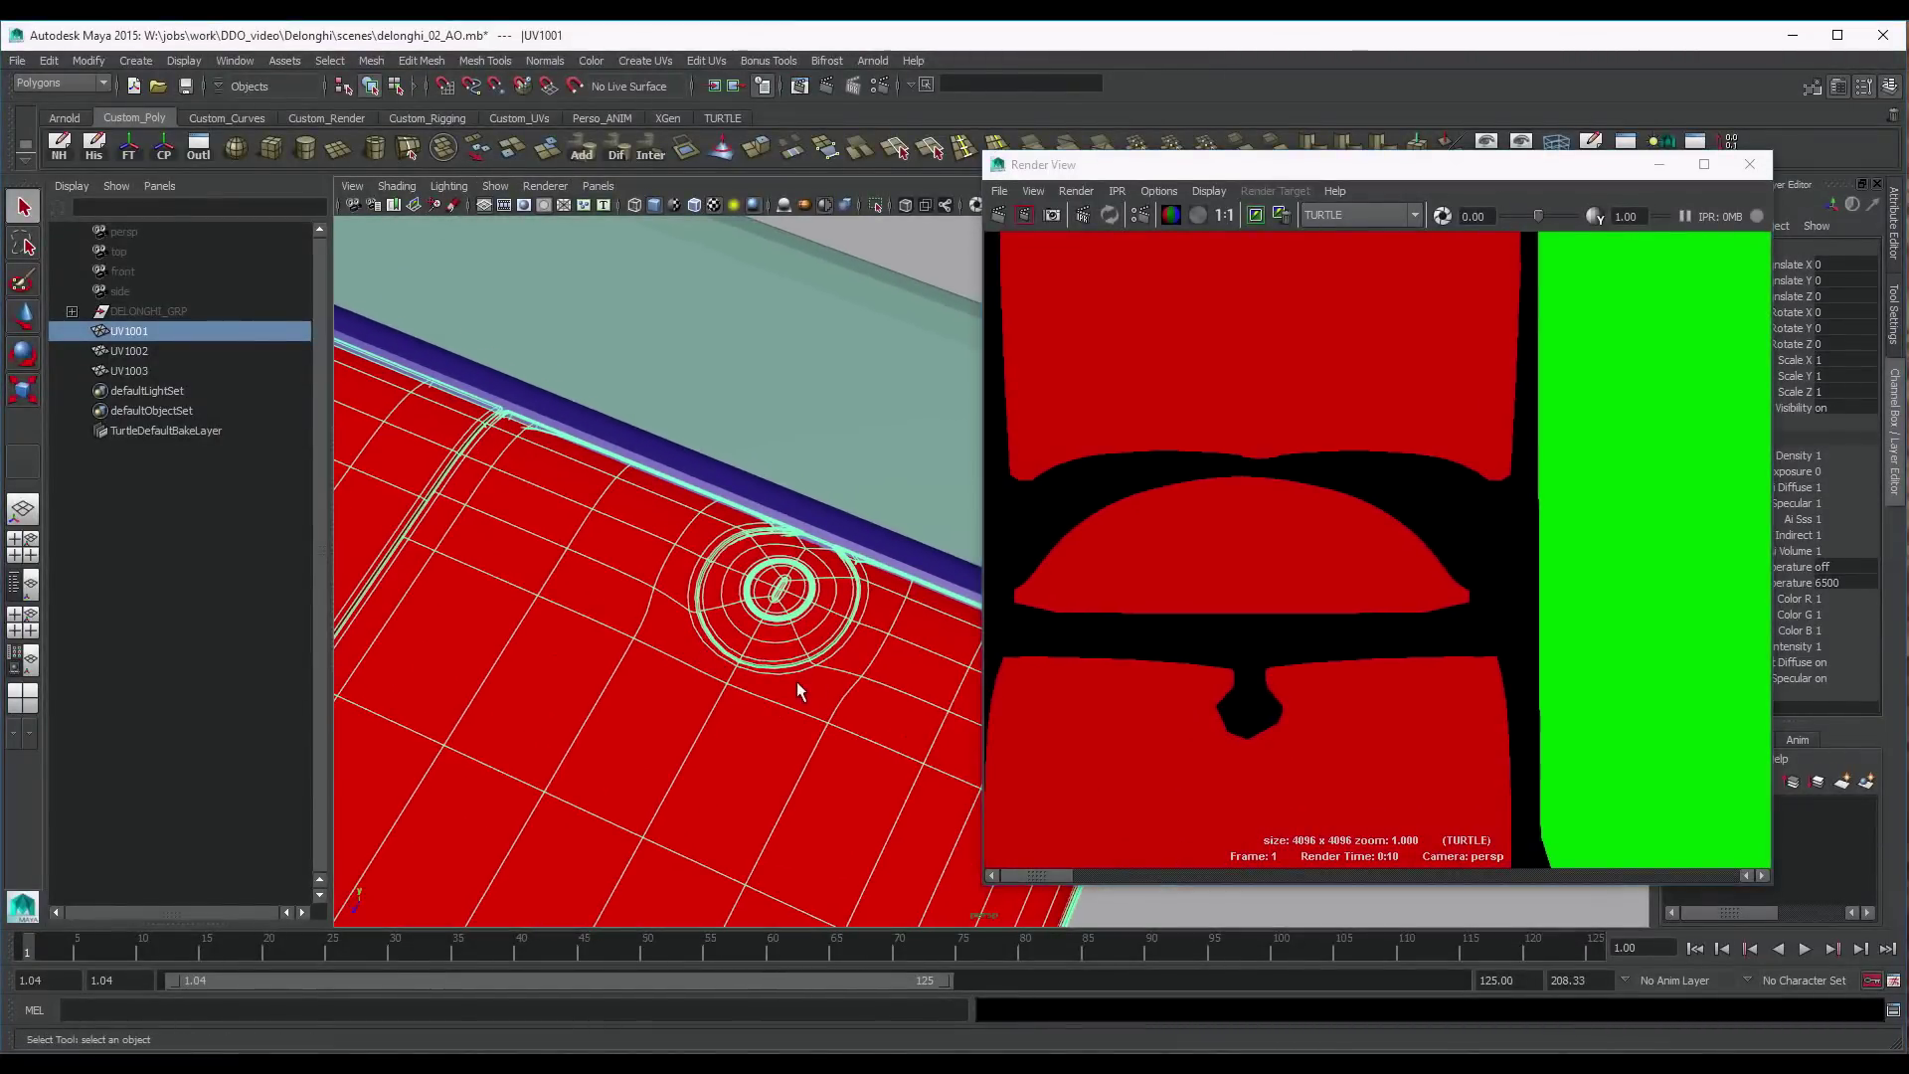
{"action": "right_click_drag", "start_coordinate": [796, 682], "coordinate": [635, 478], "text": "alt"}
{"action": "left_click_drag", "start_coordinate": [636, 477], "coordinate": [641, 343], "text": "alt"}
{"action": "right_click_drag", "start_coordinate": [785, 636], "coordinate": [726, 606], "text": "alt"}
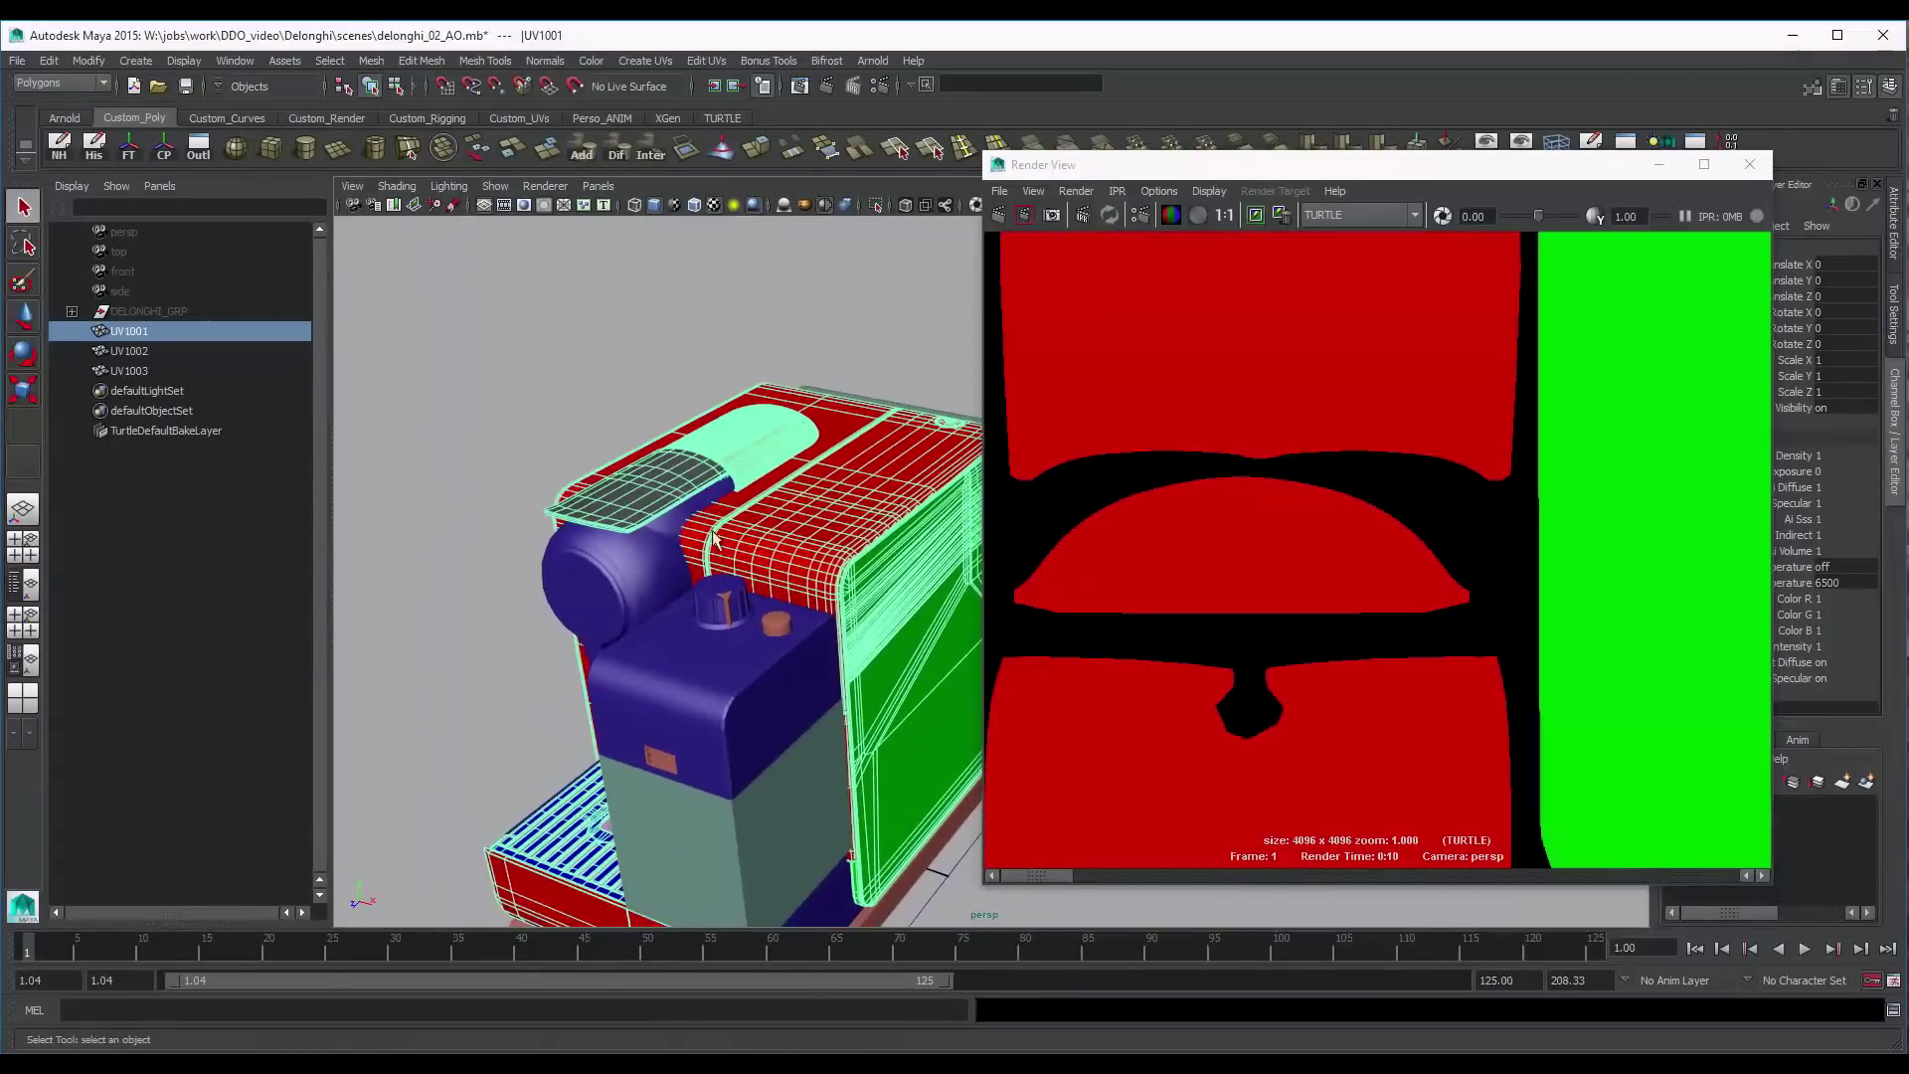
{"action": "middle_click_drag", "start_coordinate": [751, 621], "coordinate": [673, 418], "text": "alt"}
{"action": "right_click_drag", "start_coordinate": [686, 438], "coordinate": [656, 424], "text": "alt"}
{"action": "middle_click_drag", "start_coordinate": [656, 423], "coordinate": [659, 476], "text": "alt"}
Smooth the UV1001, UV1002 and UV1003 meshes, then select the UV1001 group for baking
{"action": "left_click", "coordinate": [473, 368]}
{"action": "left_click_drag", "start_coordinate": [473, 368], "coordinate": [551, 462], "text": "alt"}
{"action": "left_click", "coordinate": [158, 336]}
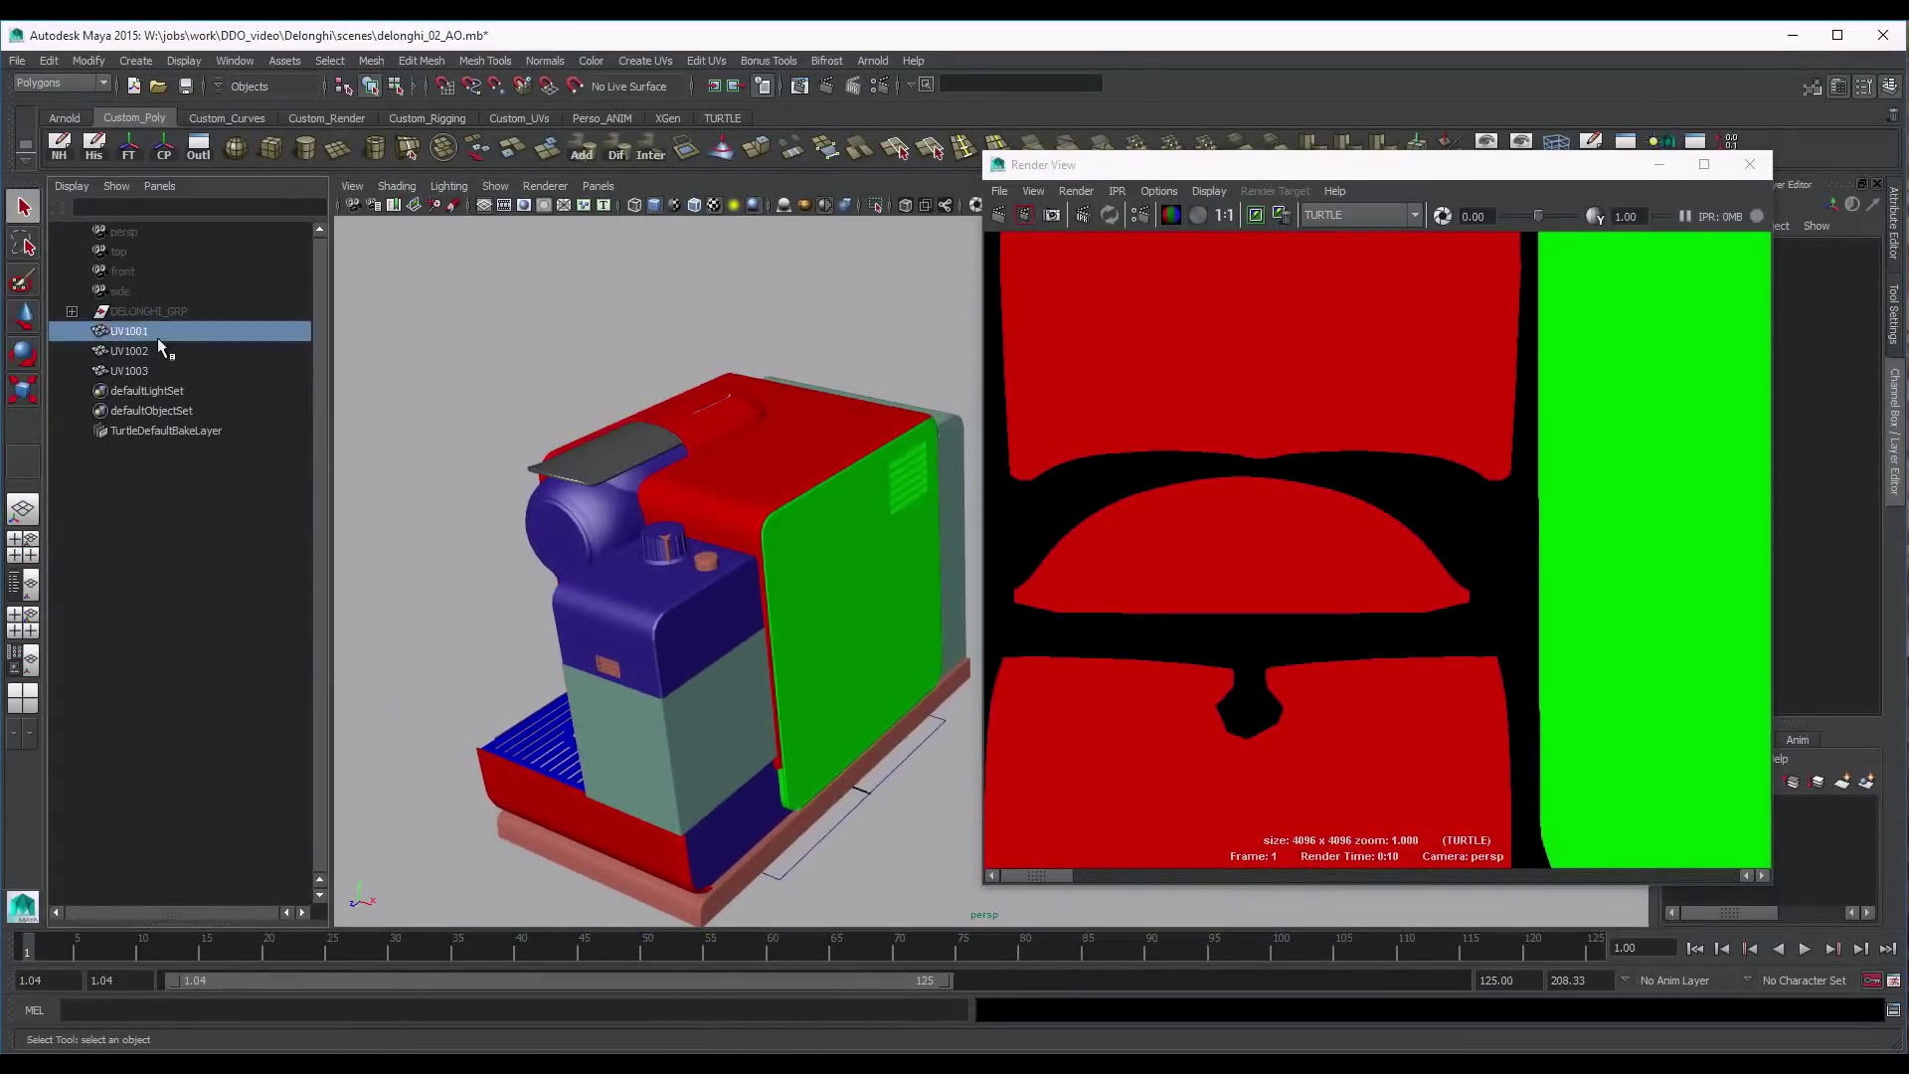
{"action": "left_click", "coordinate": [376, 60]}
{"action": "left_click", "coordinate": [409, 261]}
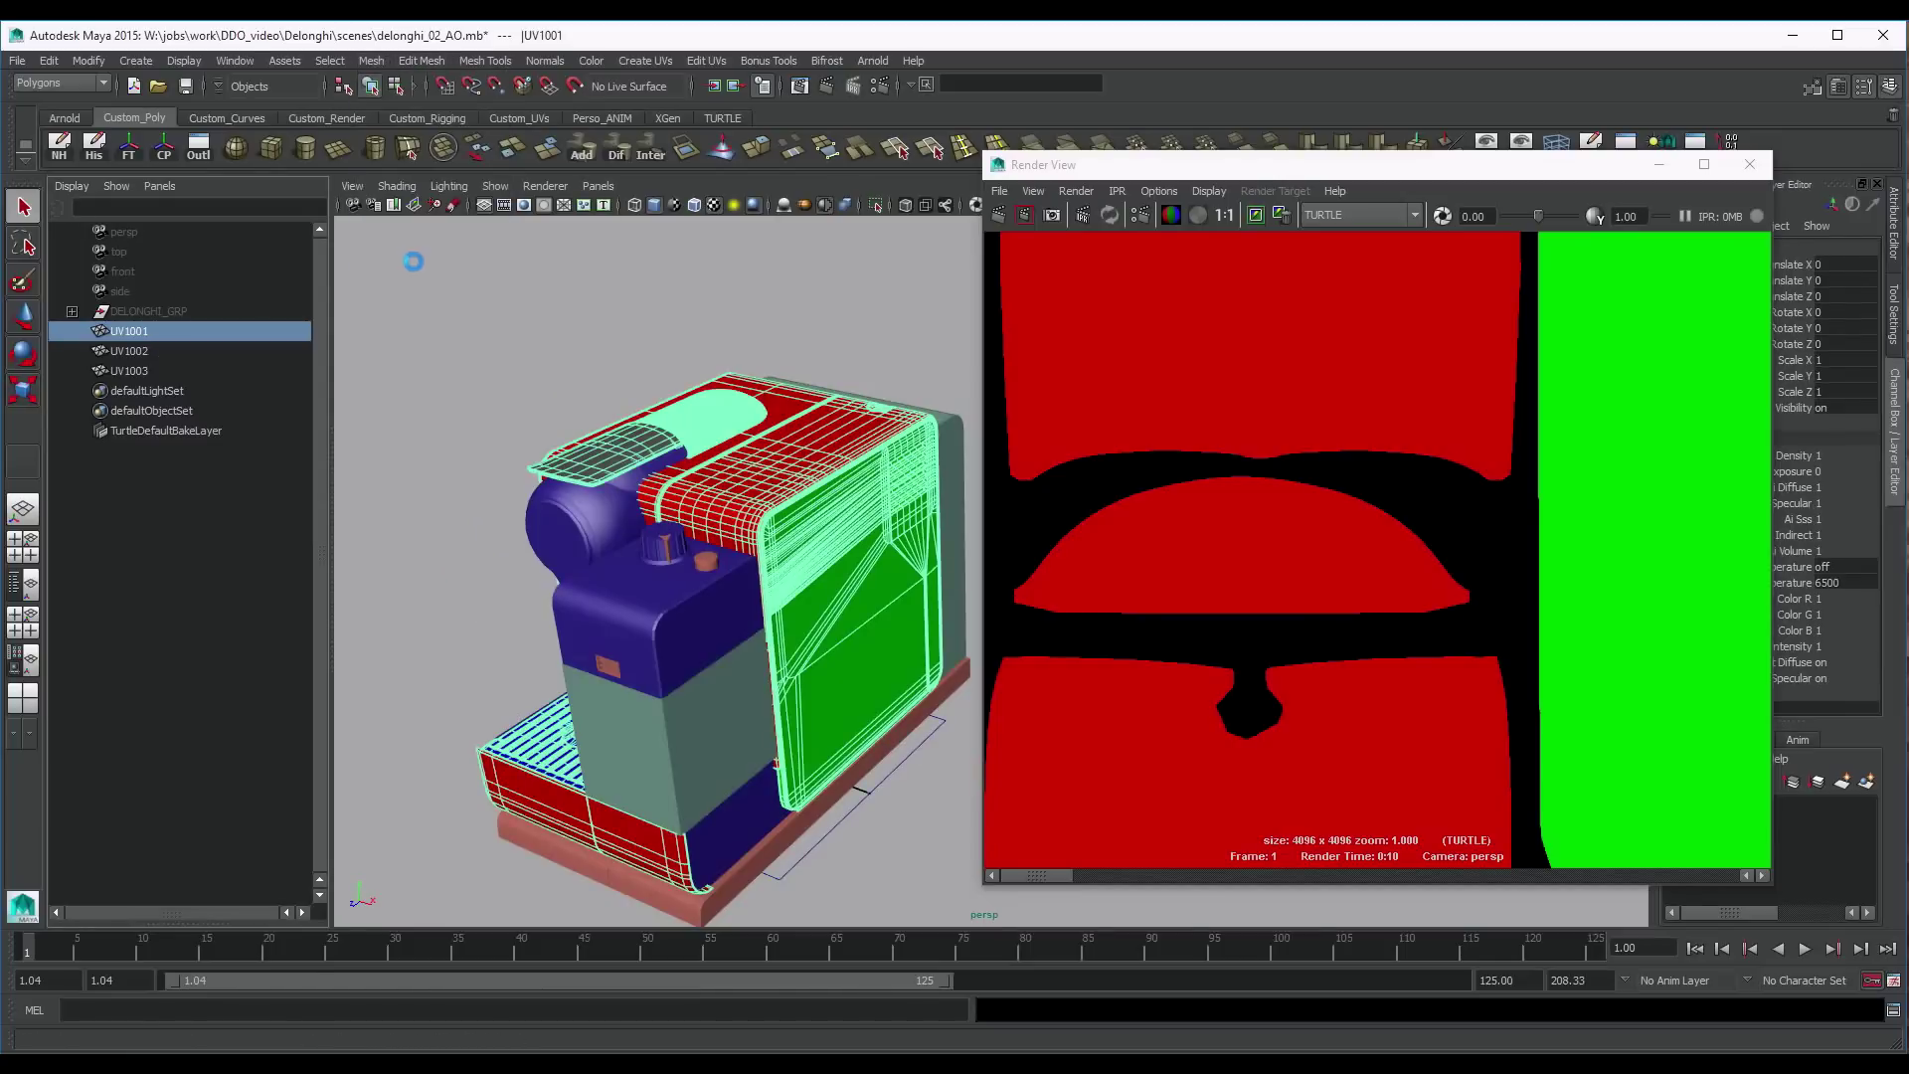
{"action": "left_click", "coordinate": [371, 60]}
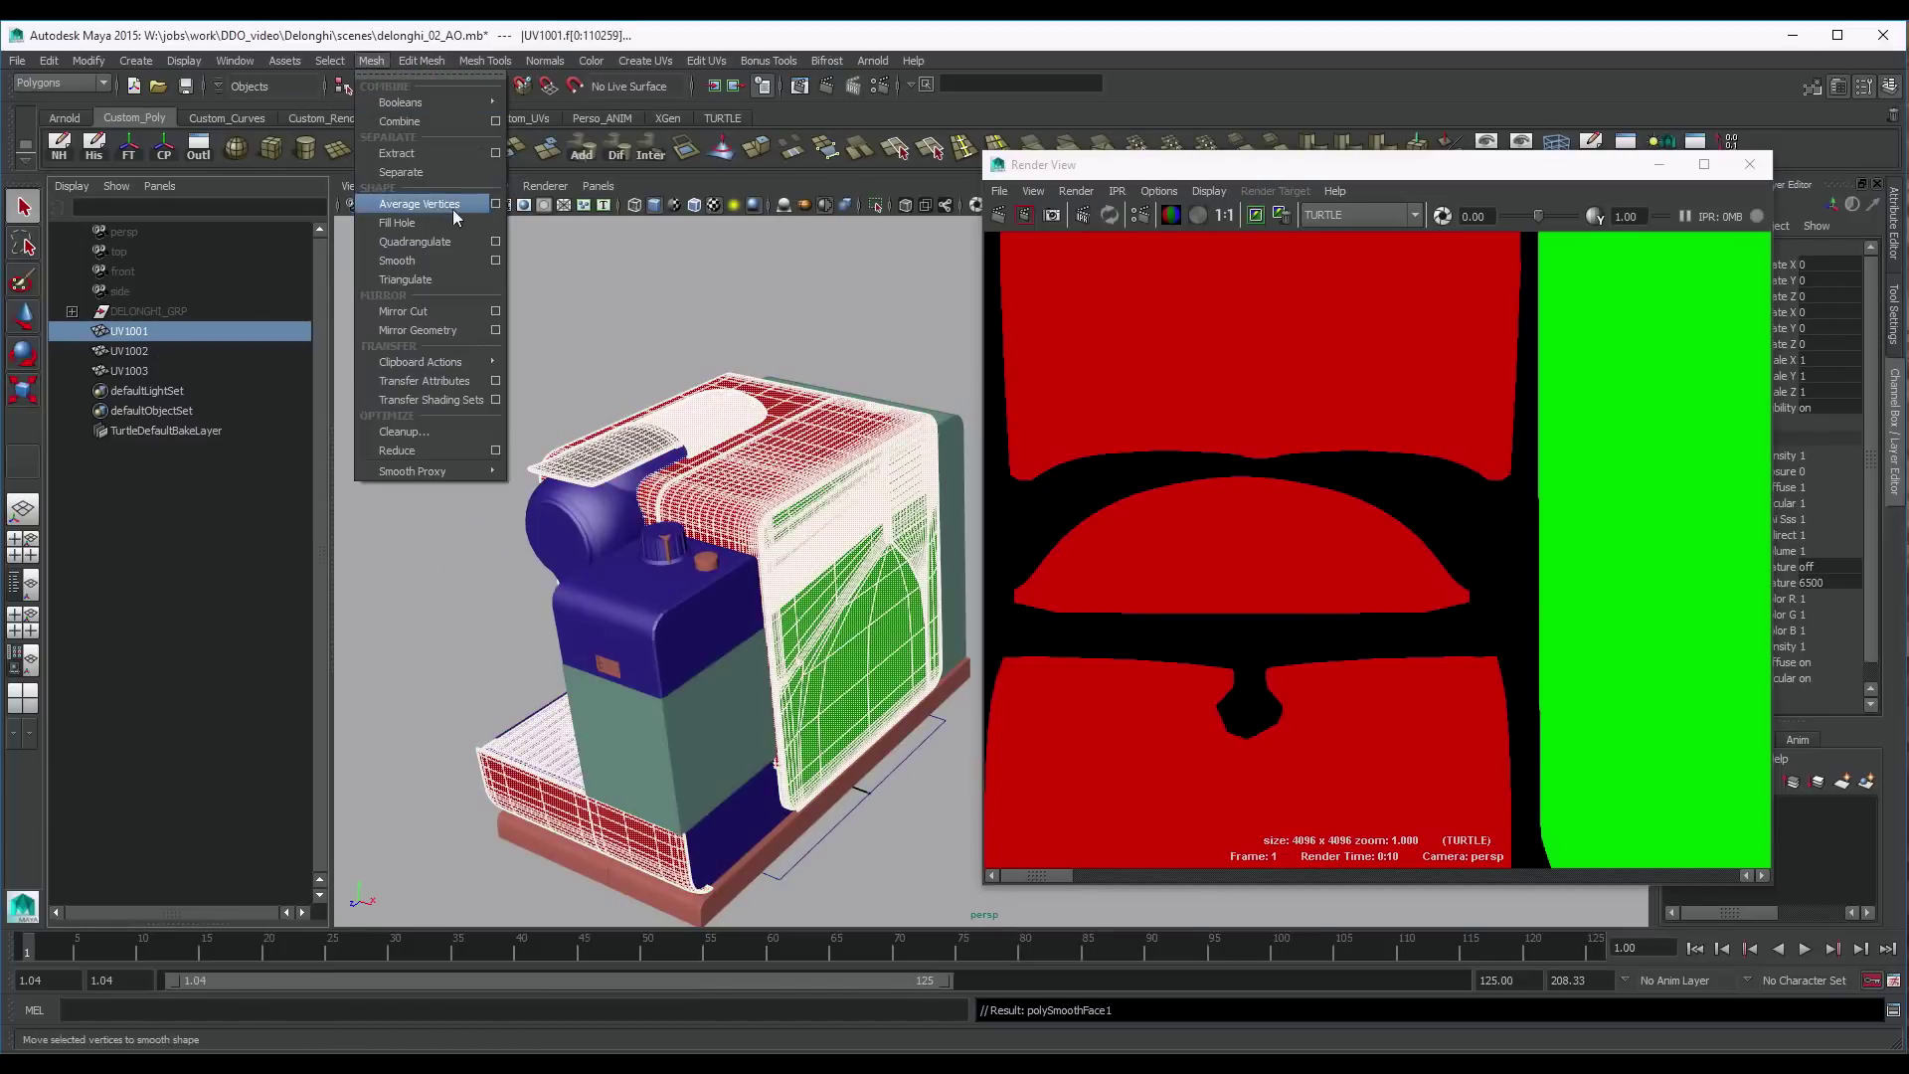
{"action": "left_click", "coordinate": [498, 260]}
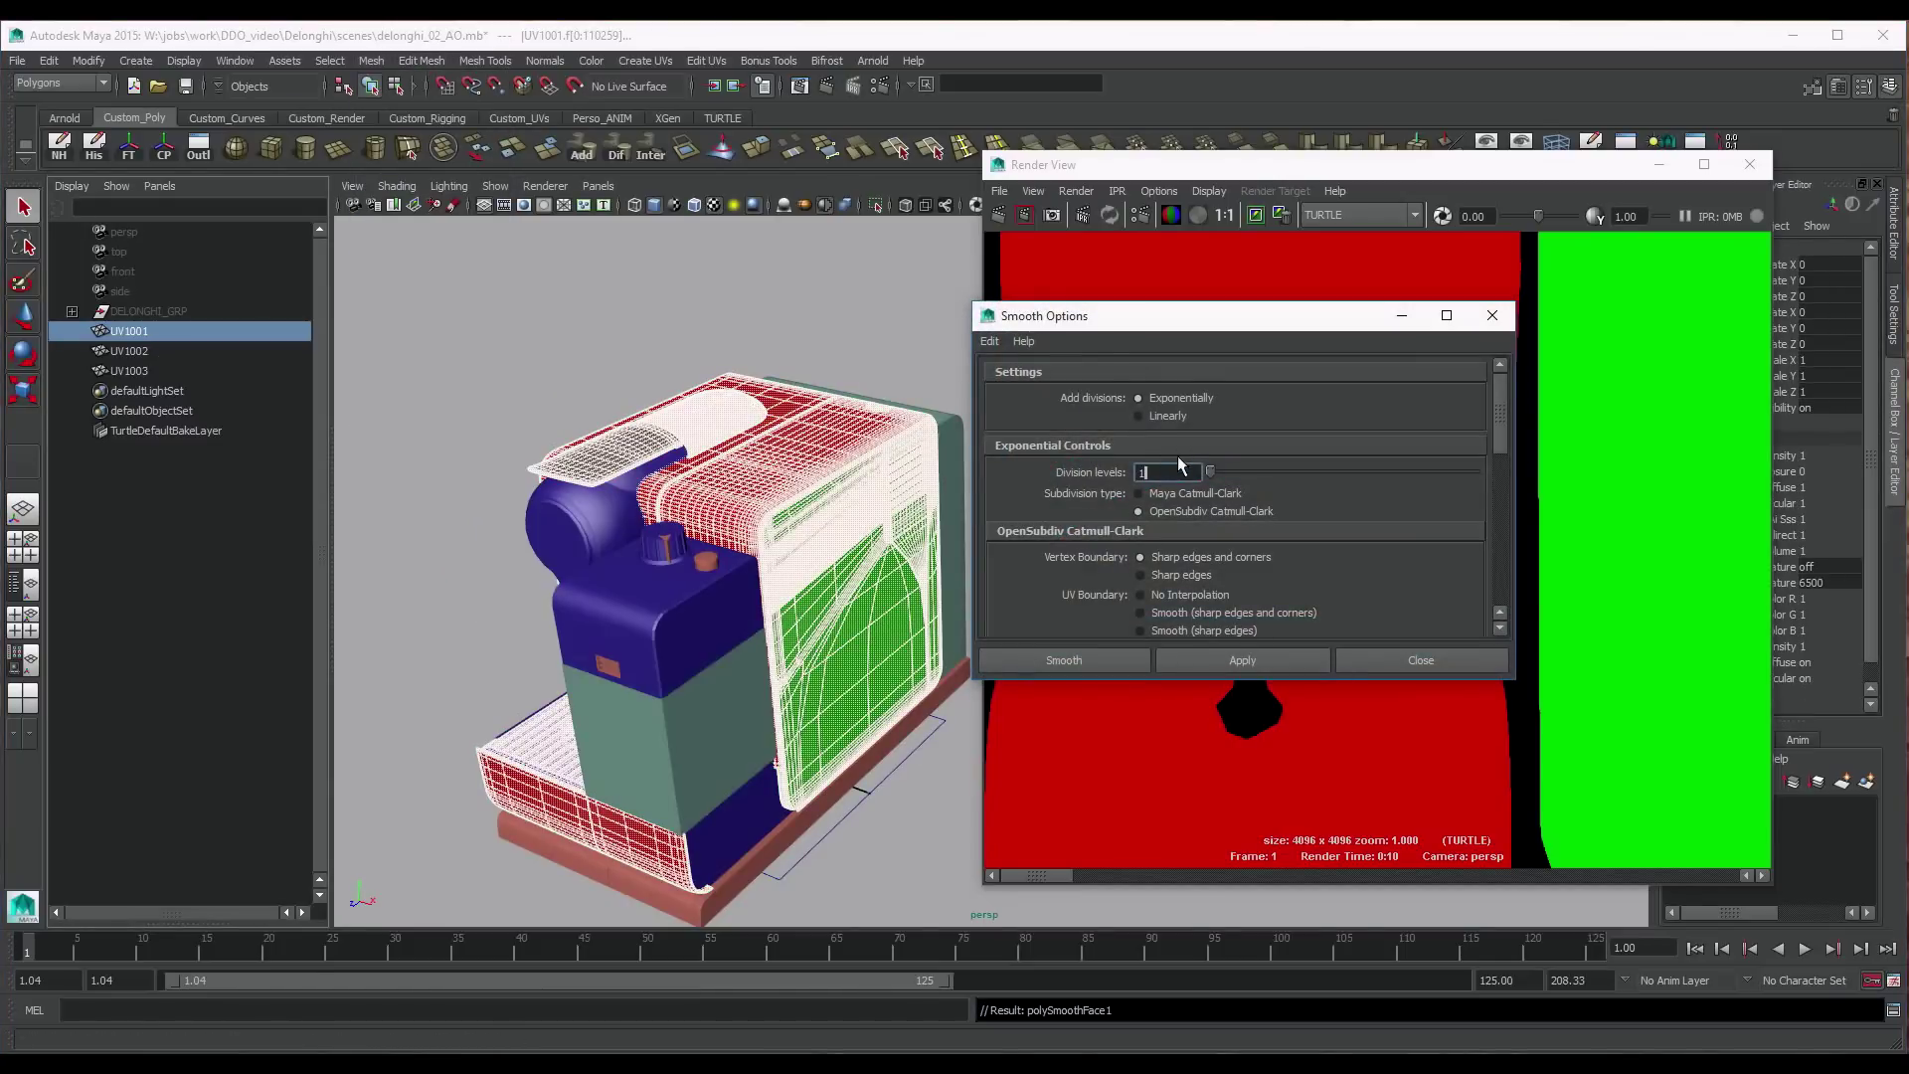
{"action": "left_click", "coordinate": [1412, 664]}
{"action": "left_click", "coordinate": [601, 613]}
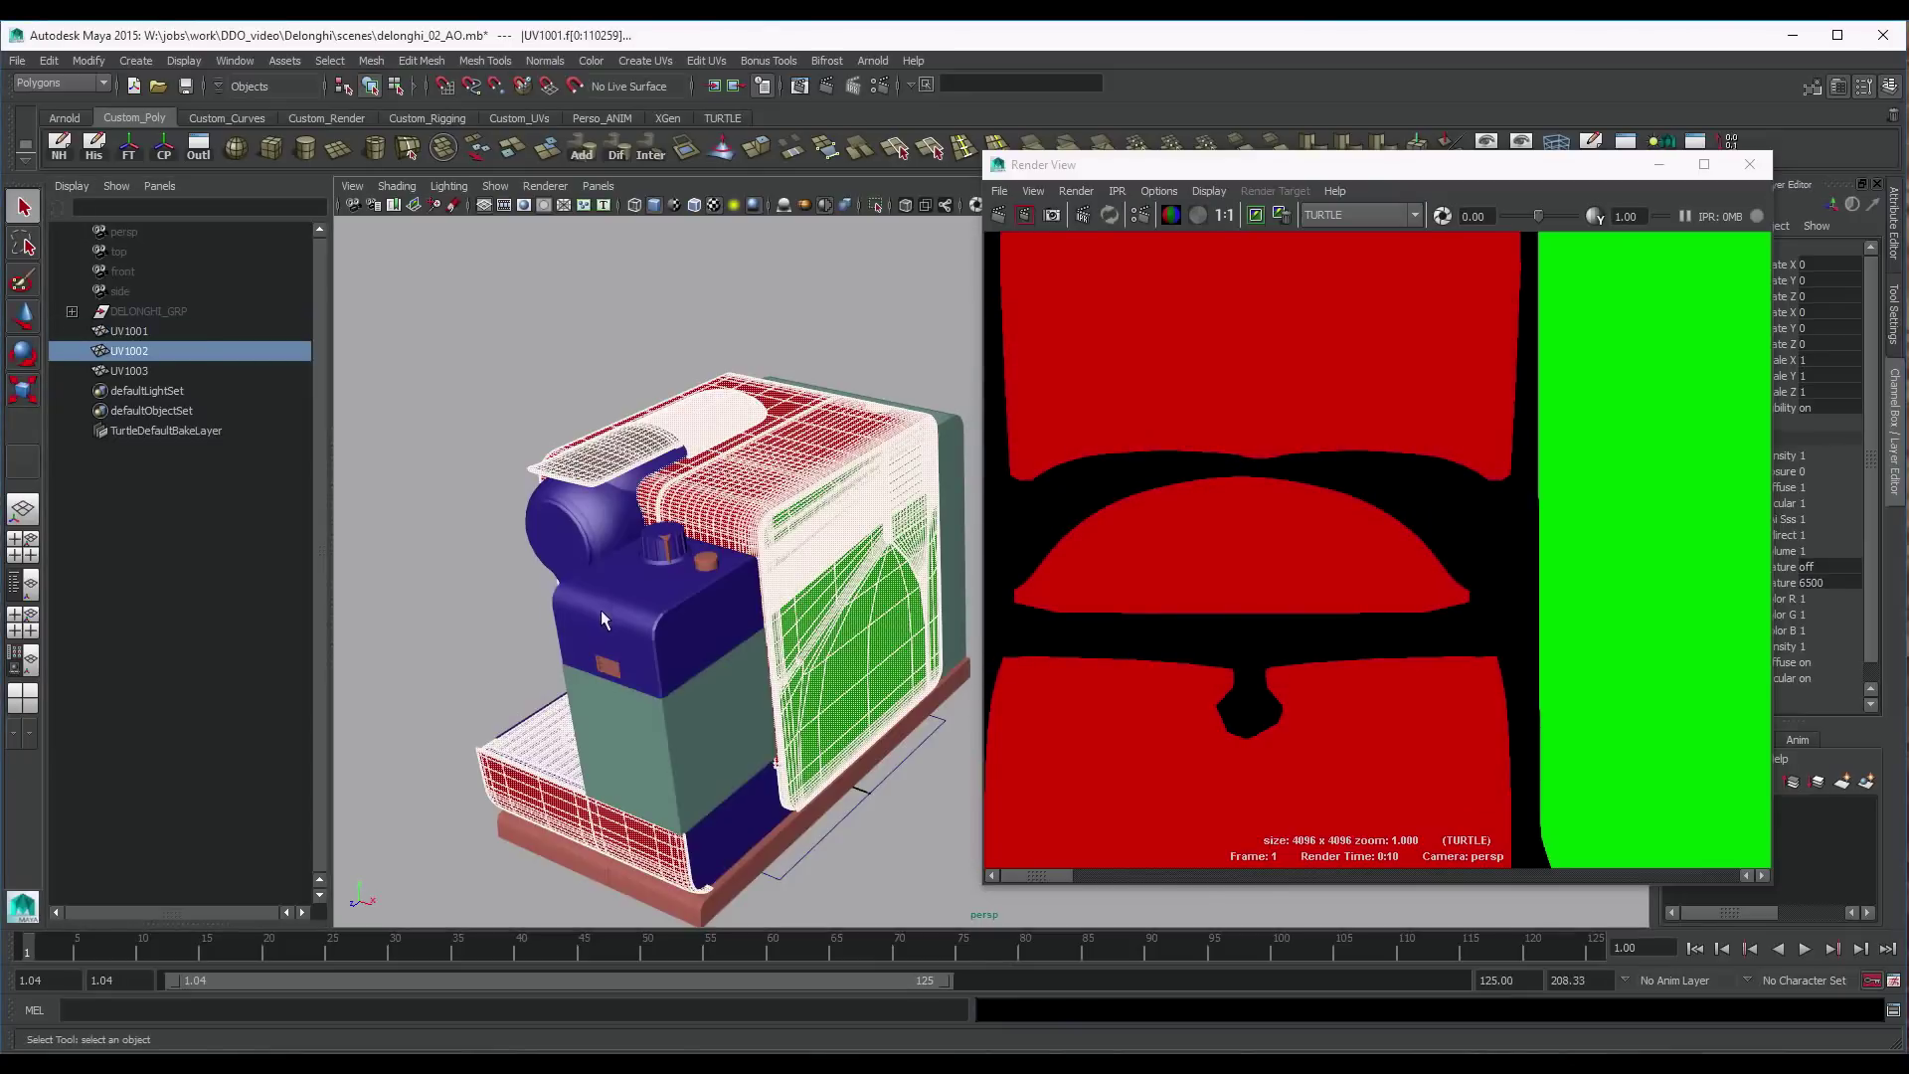
{"action": "key", "text": "g"}
{"action": "left_click", "coordinate": [672, 740]}
{"action": "key", "text": "g"}
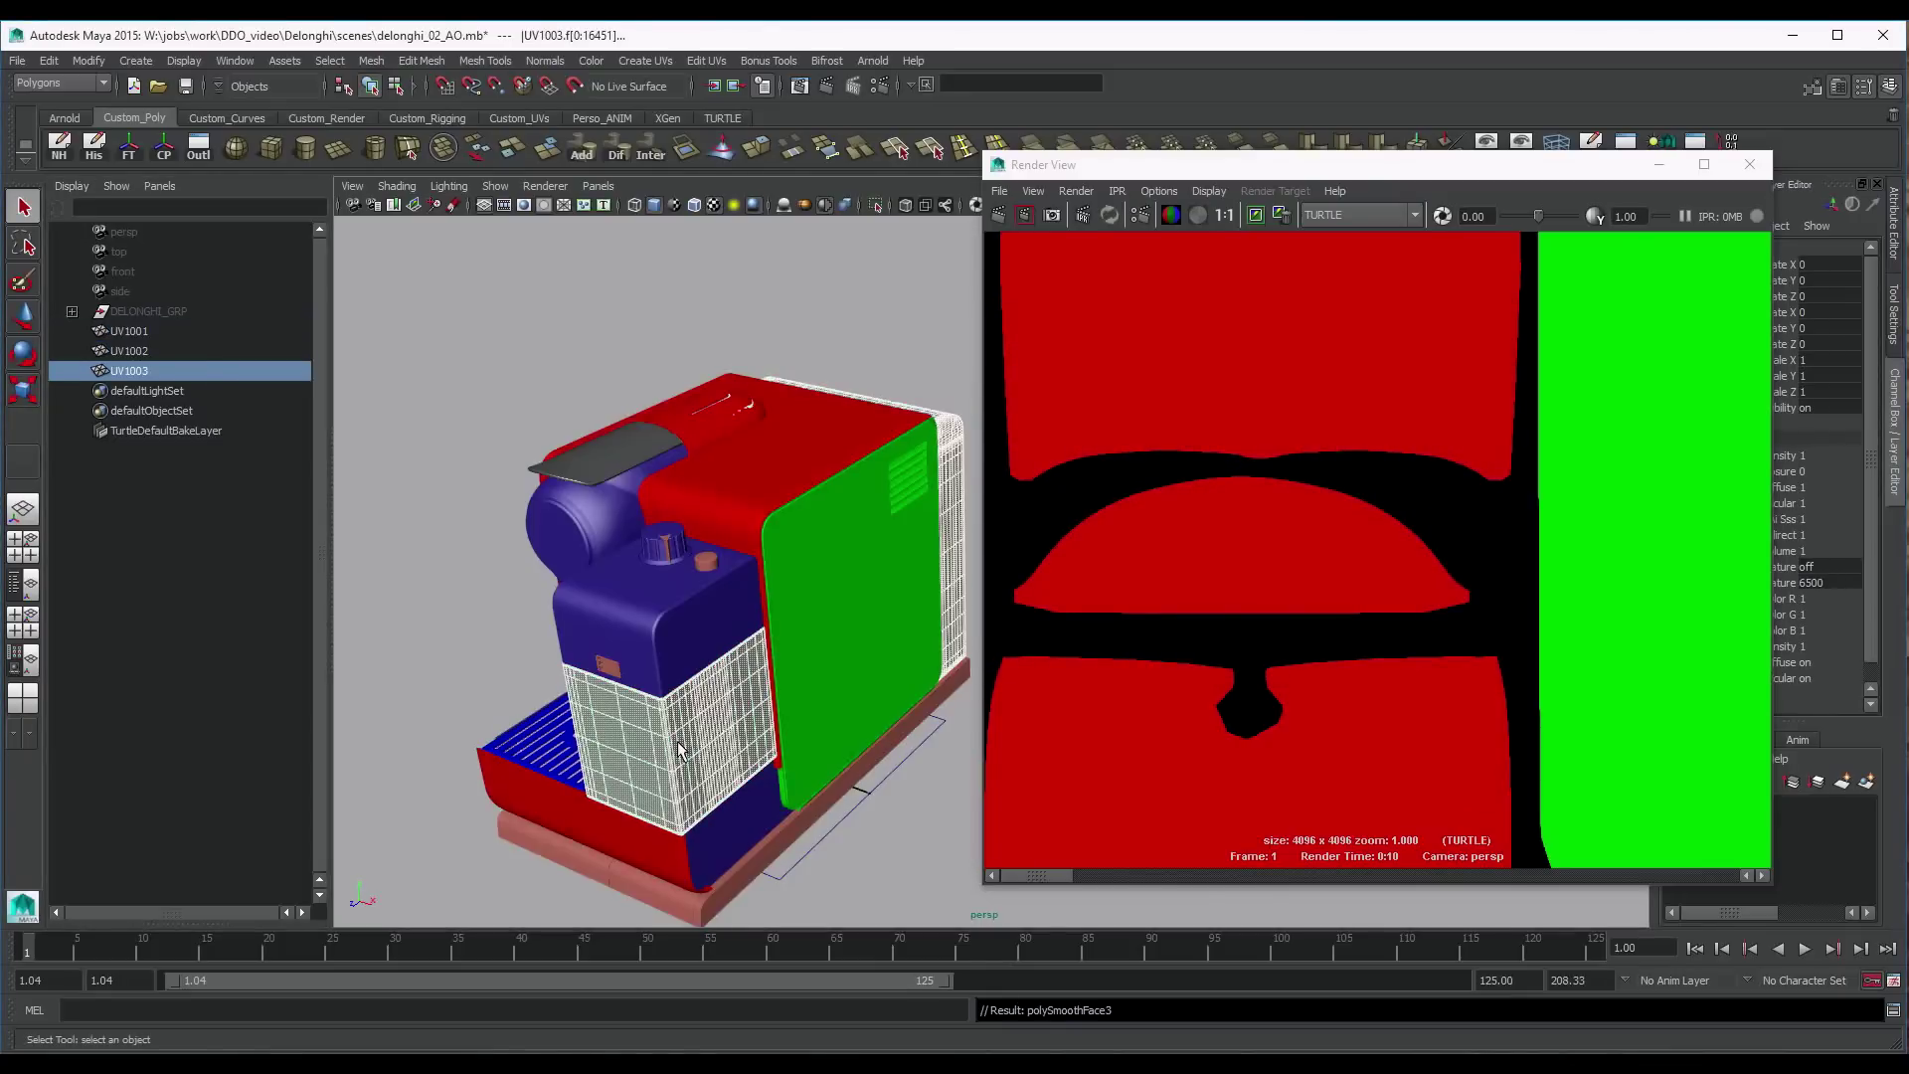
{"action": "left_click", "coordinate": [143, 335]}
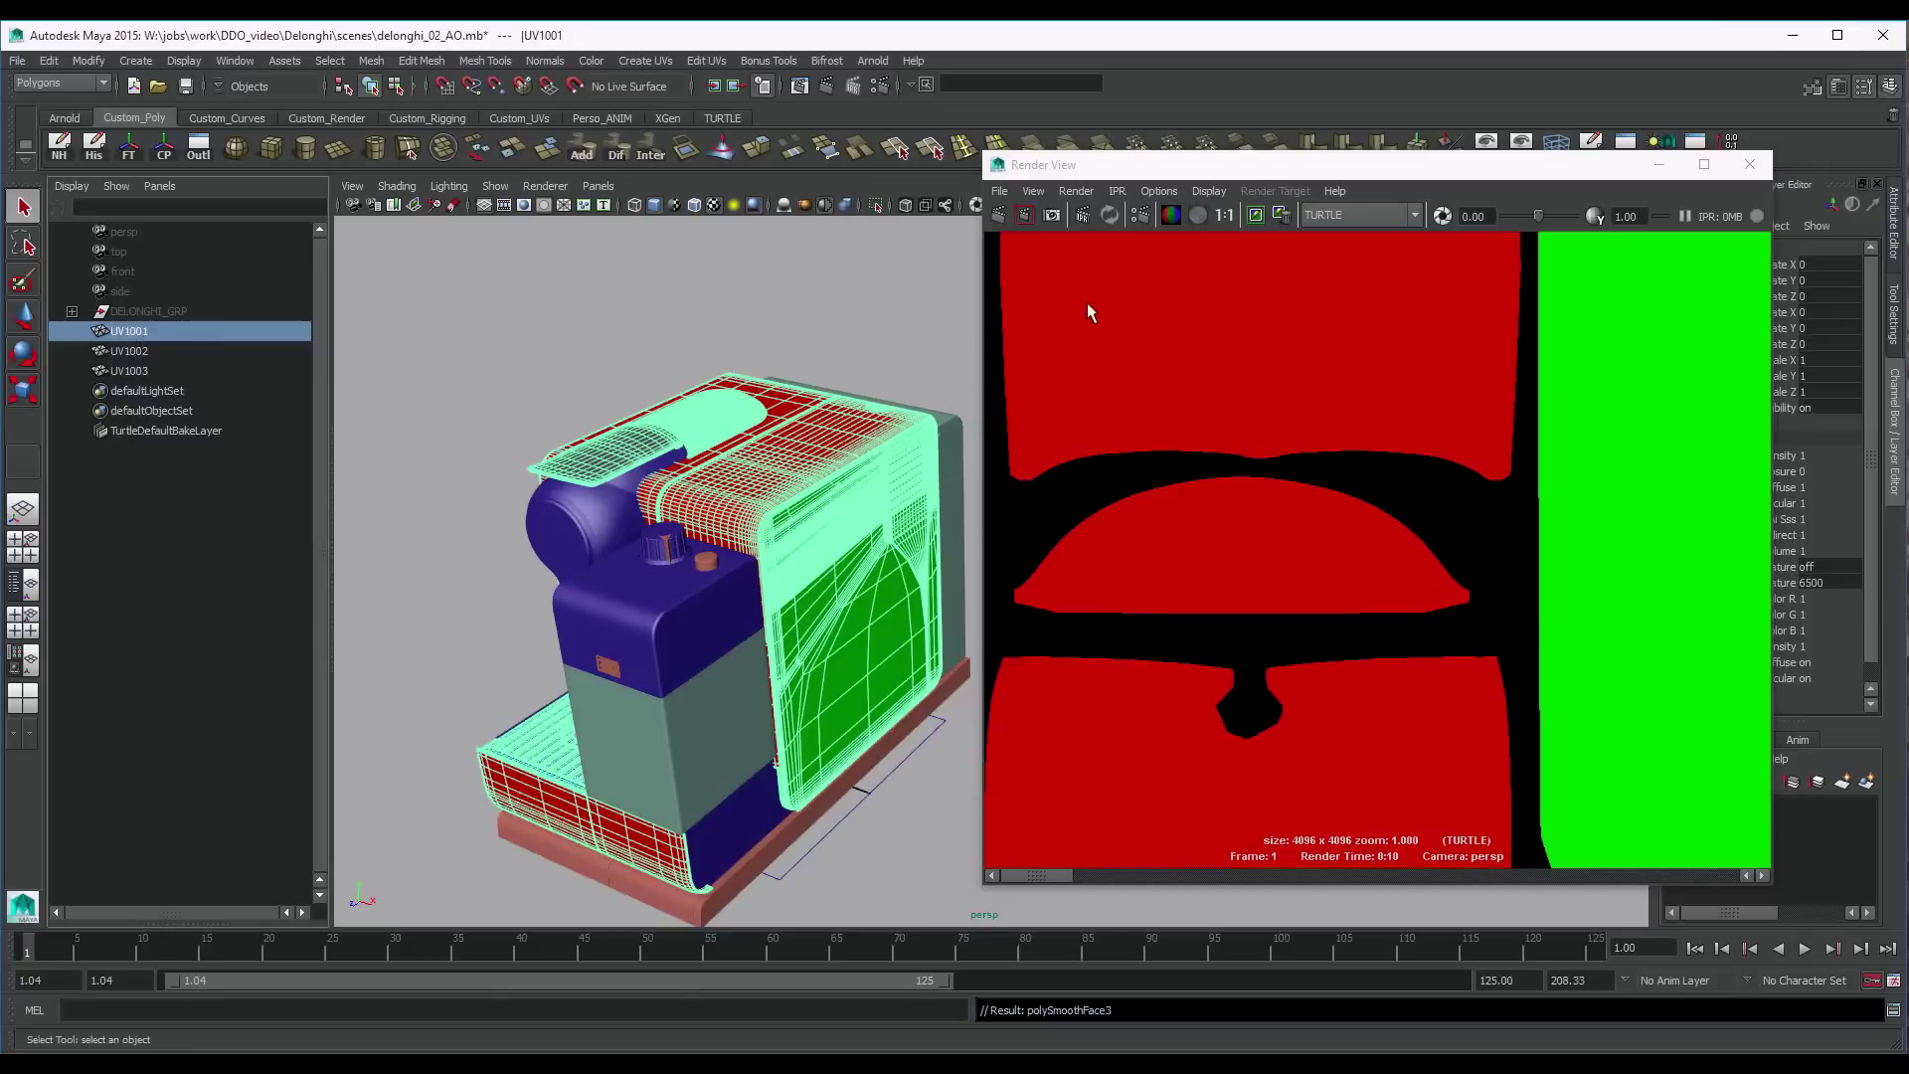
Bake the UV1001 colour-ID map and save it as delonghi_1001_id.tga
{"action": "left_click", "coordinate": [999, 217]}
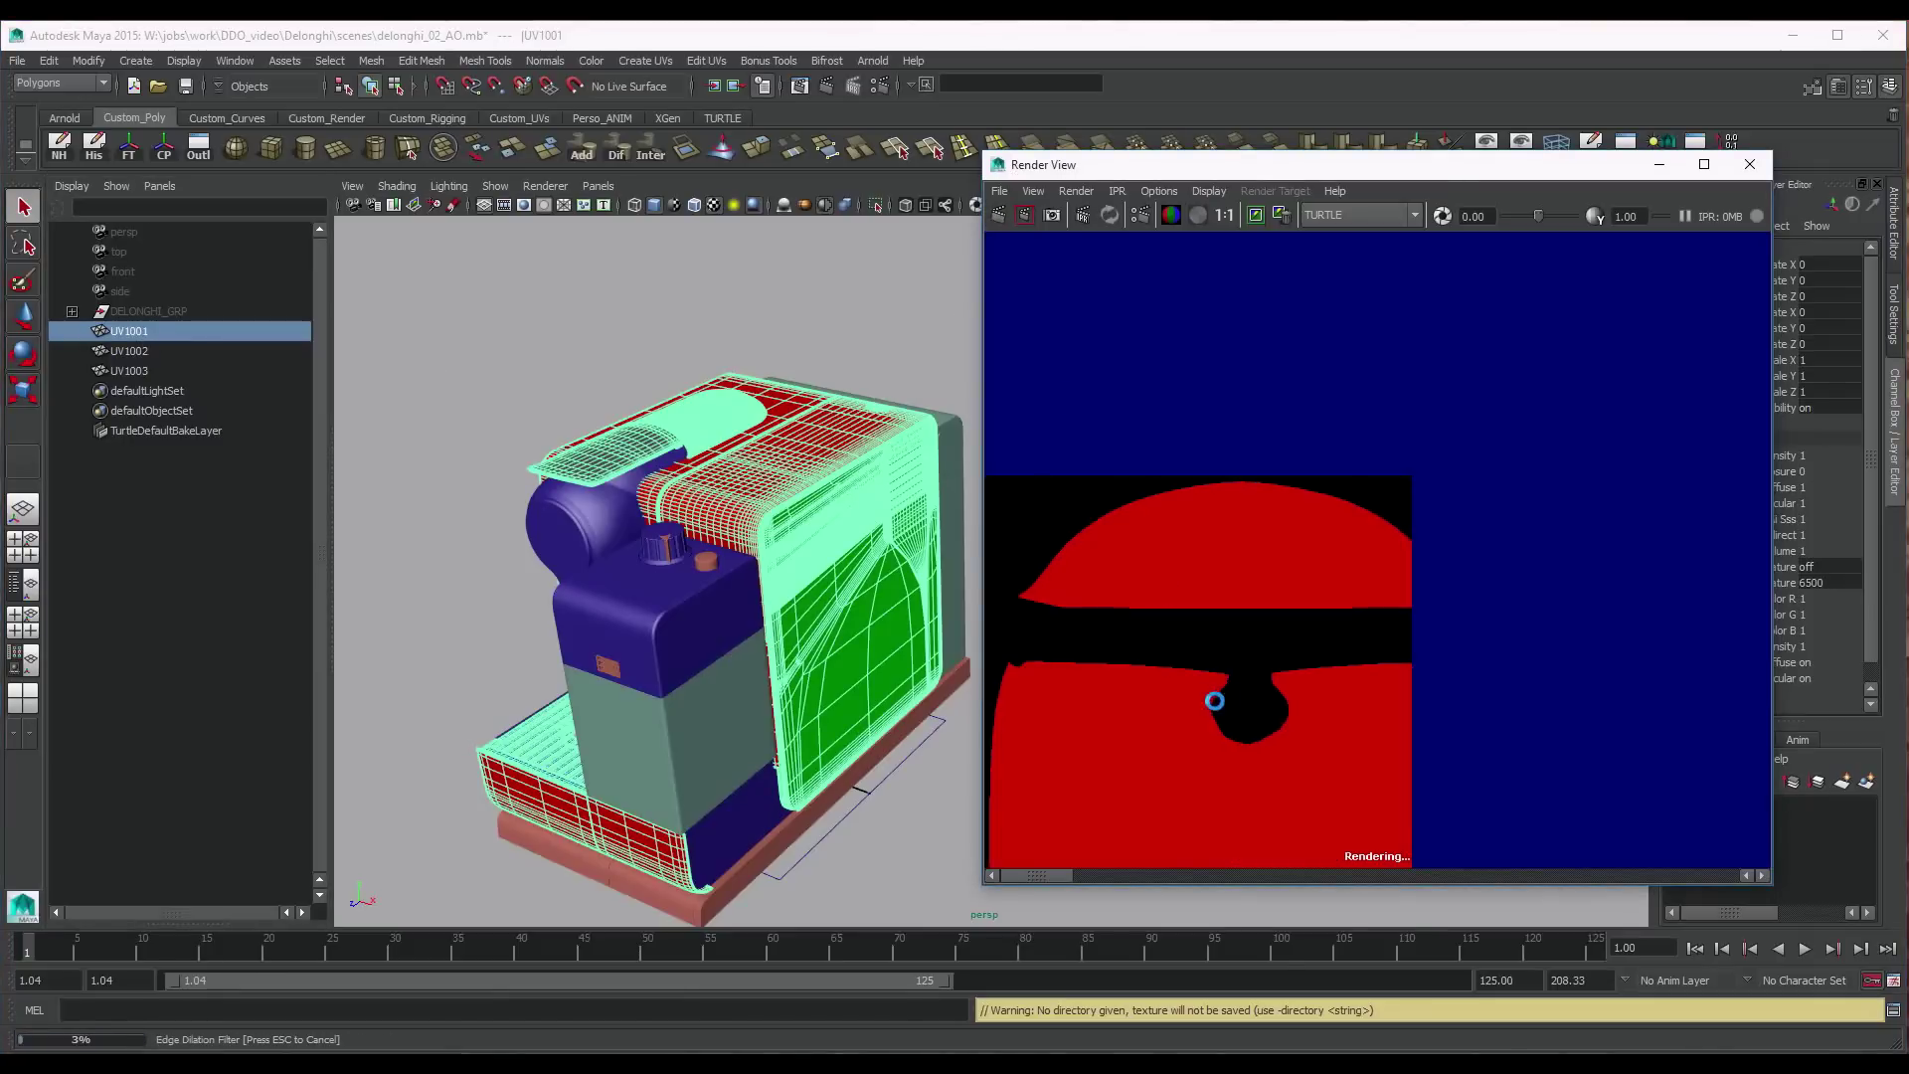
{"action": "right_click_drag", "start_coordinate": [1374, 626], "coordinate": [1008, 385], "text": "alt"}
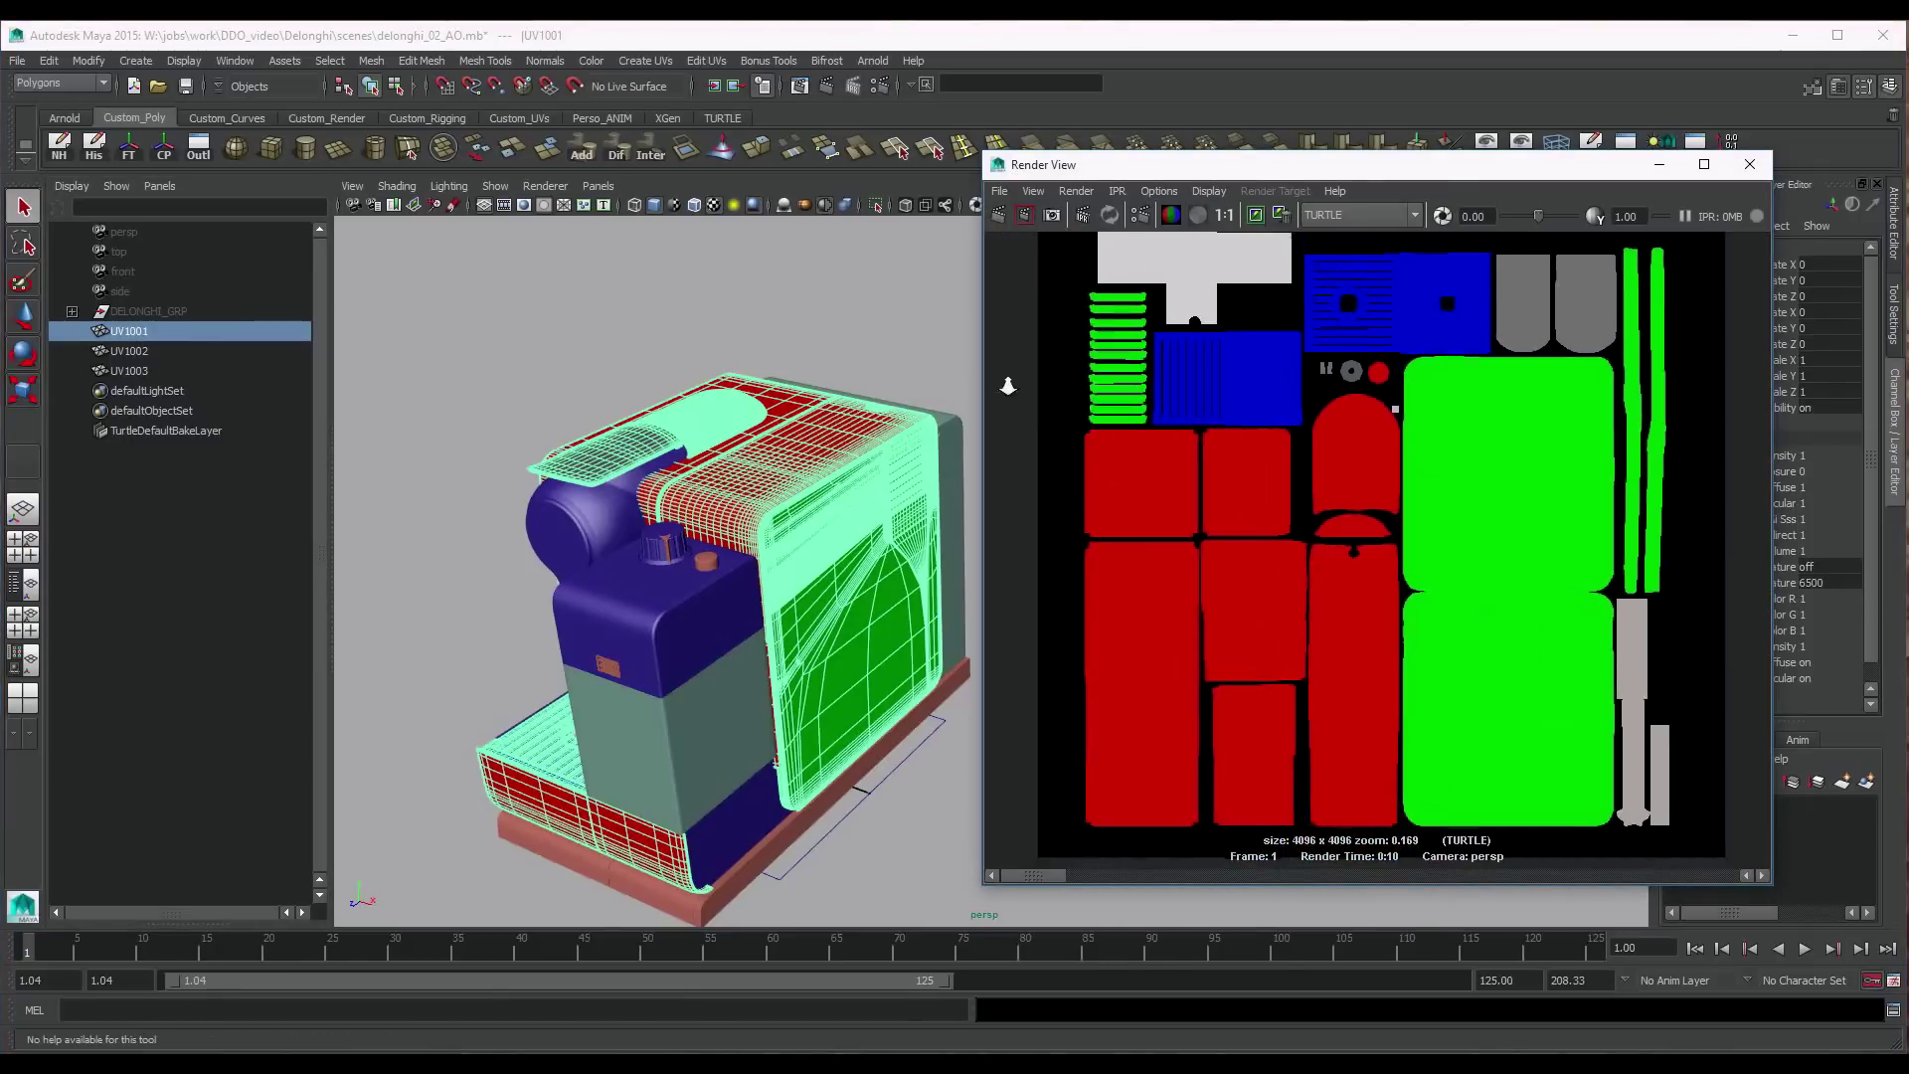
{"action": "scroll", "coordinate": [1183, 426], "scroll_direction": "down", "scroll_amount": 2}
{"action": "right_click", "coordinate": [1251, 417]}
{"action": "mouse_move", "coordinate": [1283, 424]}
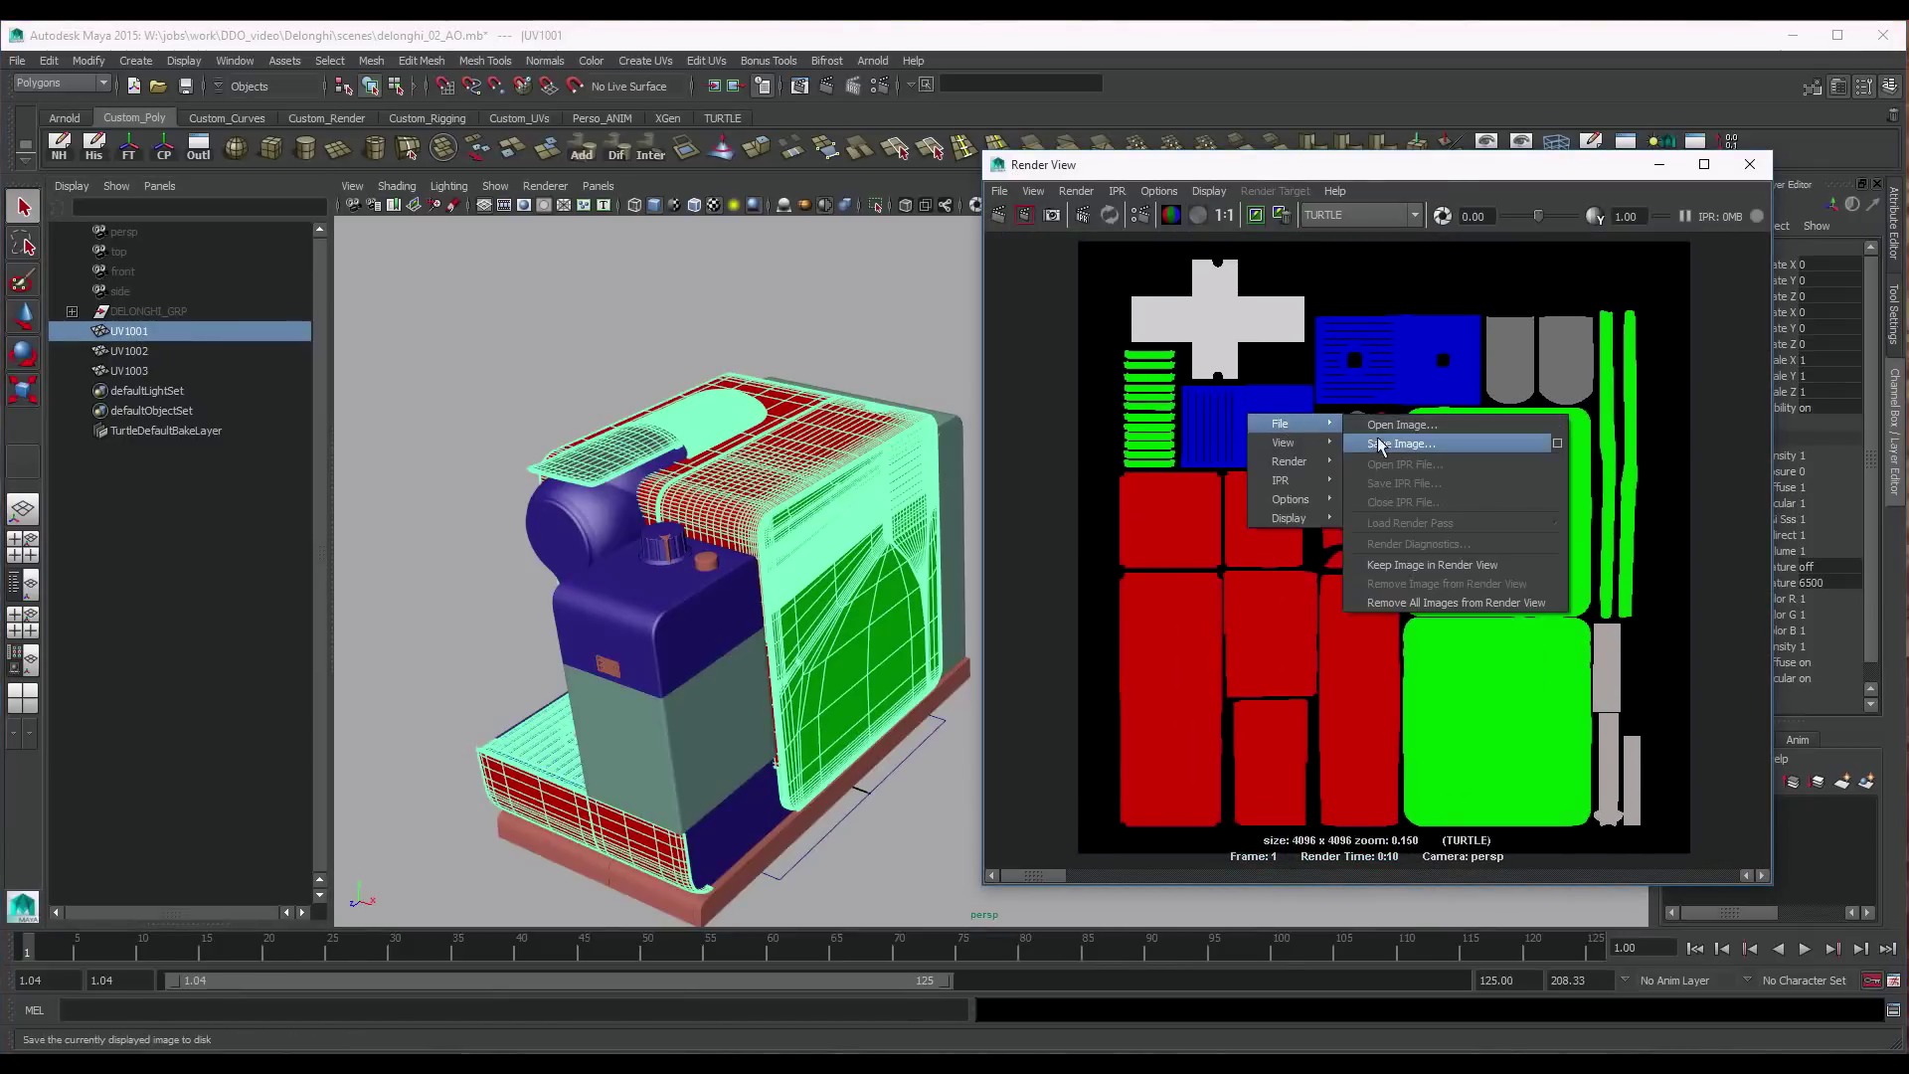
{"action": "left_click", "coordinate": [1382, 444]}
{"action": "type", "text": "delonghi_1001_id"}
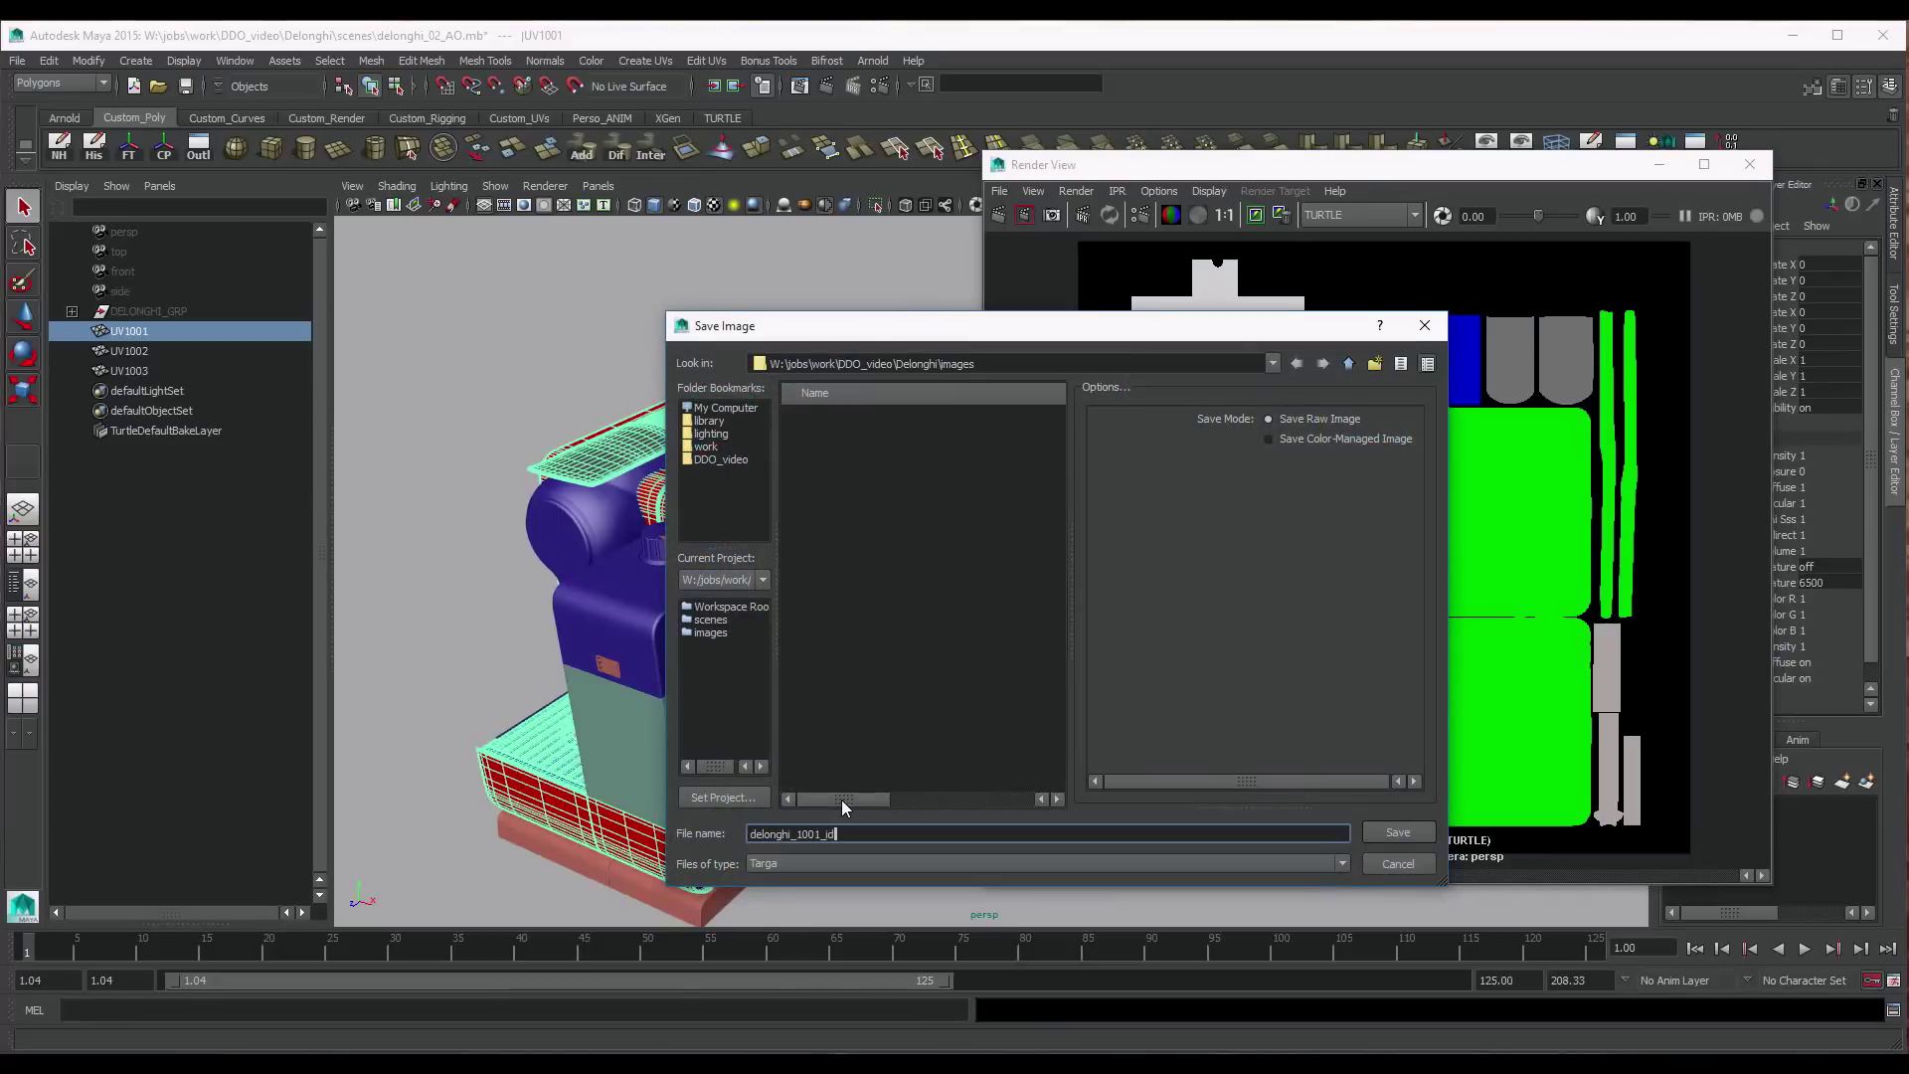
{"action": "key", "text": "Return"}
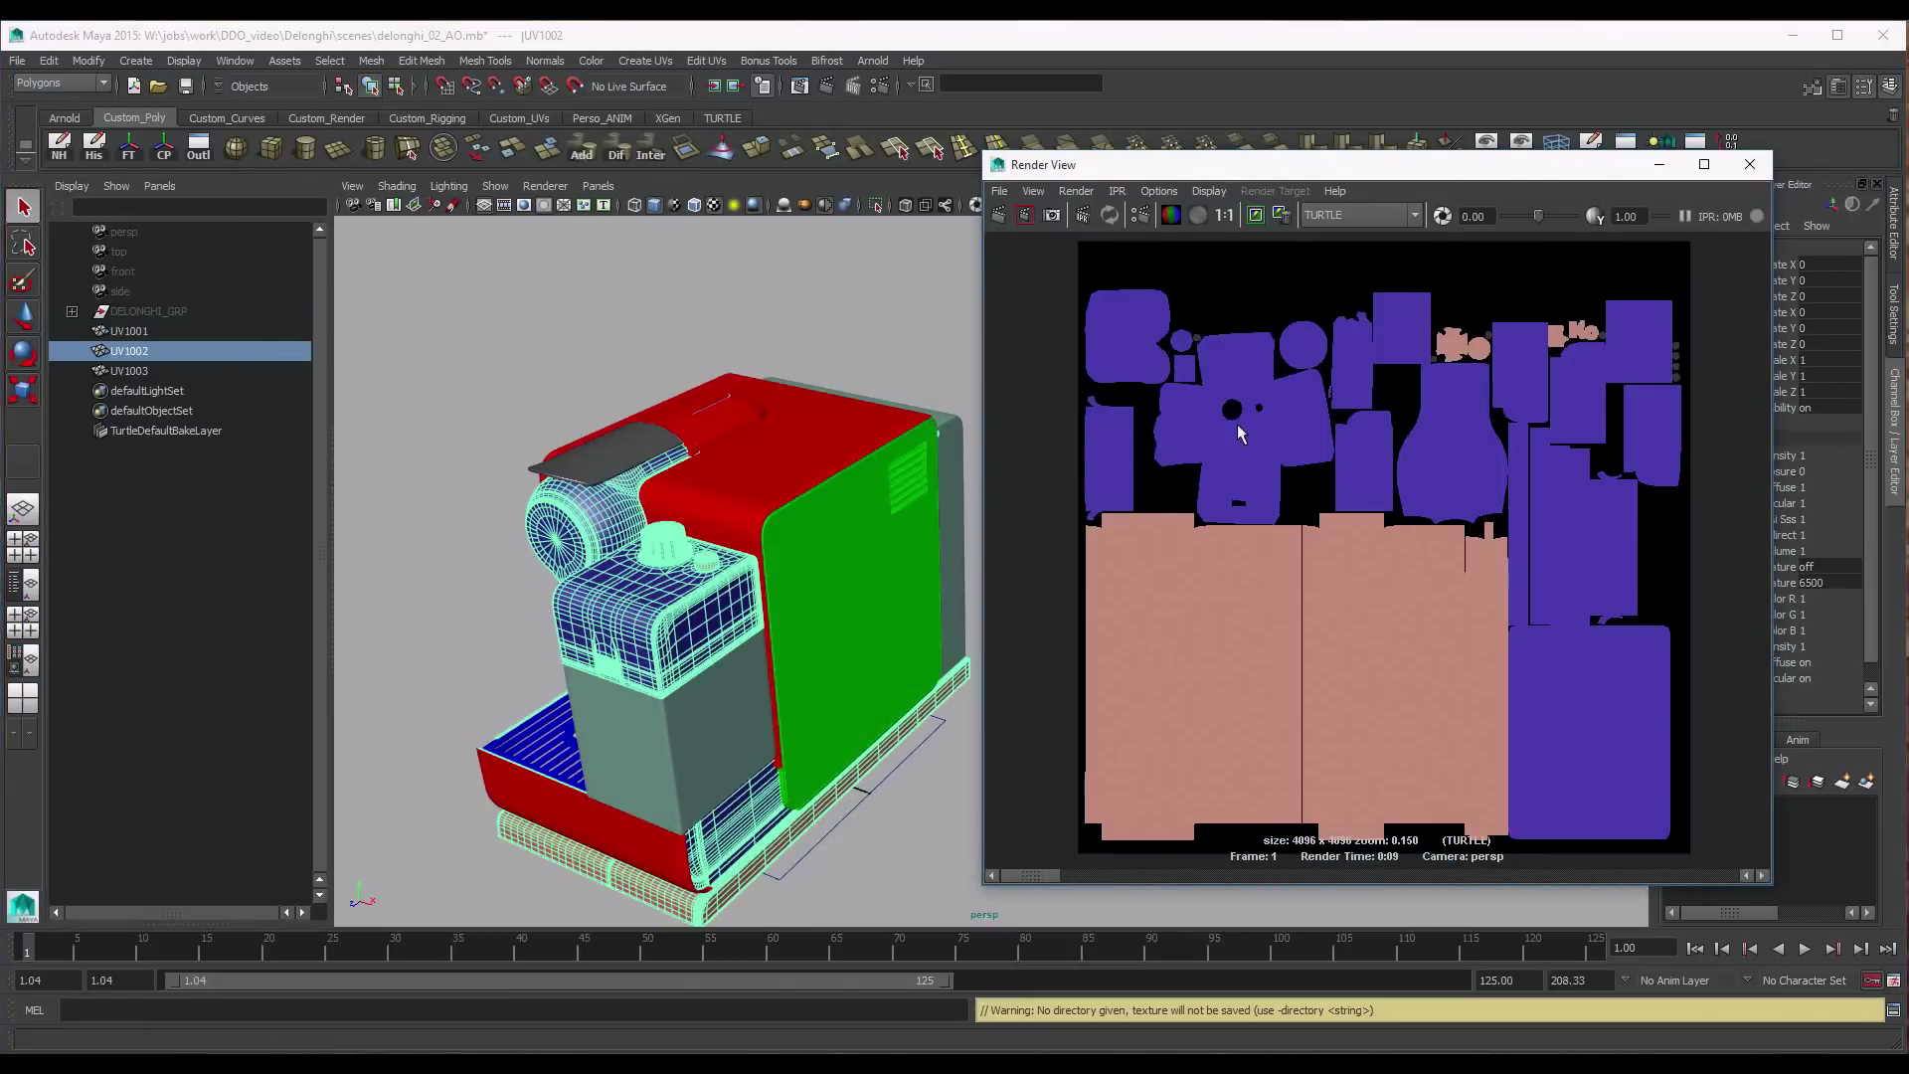
Save the UV1002 colour-ID bake as delonghi_1002_id.tga
{"action": "right_click", "coordinate": [1238, 432]}
{"action": "mouse_move", "coordinate": [1273, 438]}
{"action": "left_click", "coordinate": [863, 415]}
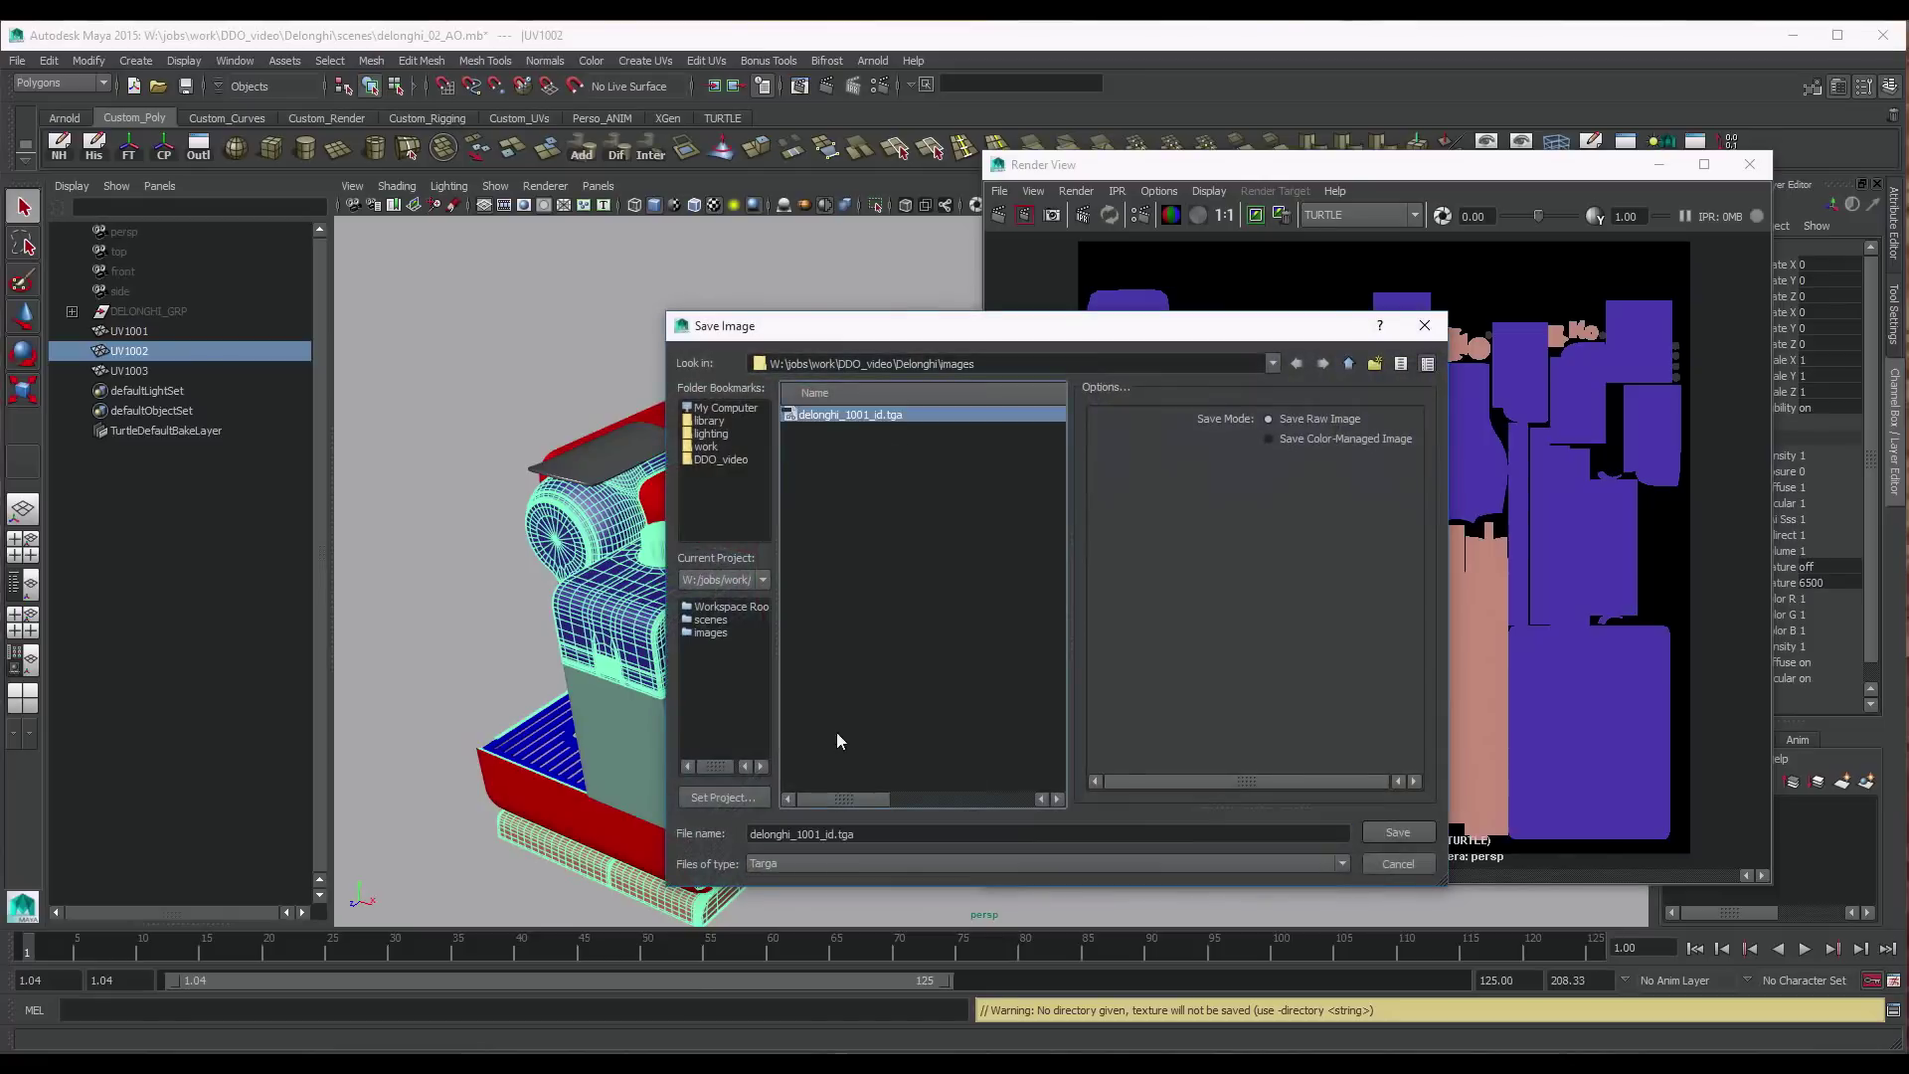
{"action": "left_click", "coordinate": [824, 833]}
{"action": "key", "text": "BackSpace"}
{"action": "type", "text": "2"}
{"action": "left_click", "coordinate": [1387, 834]}
Bake the UV1003 colour-ID map and save it as delonghi_1003_id.tga
{"action": "left_click", "coordinate": [211, 374]}
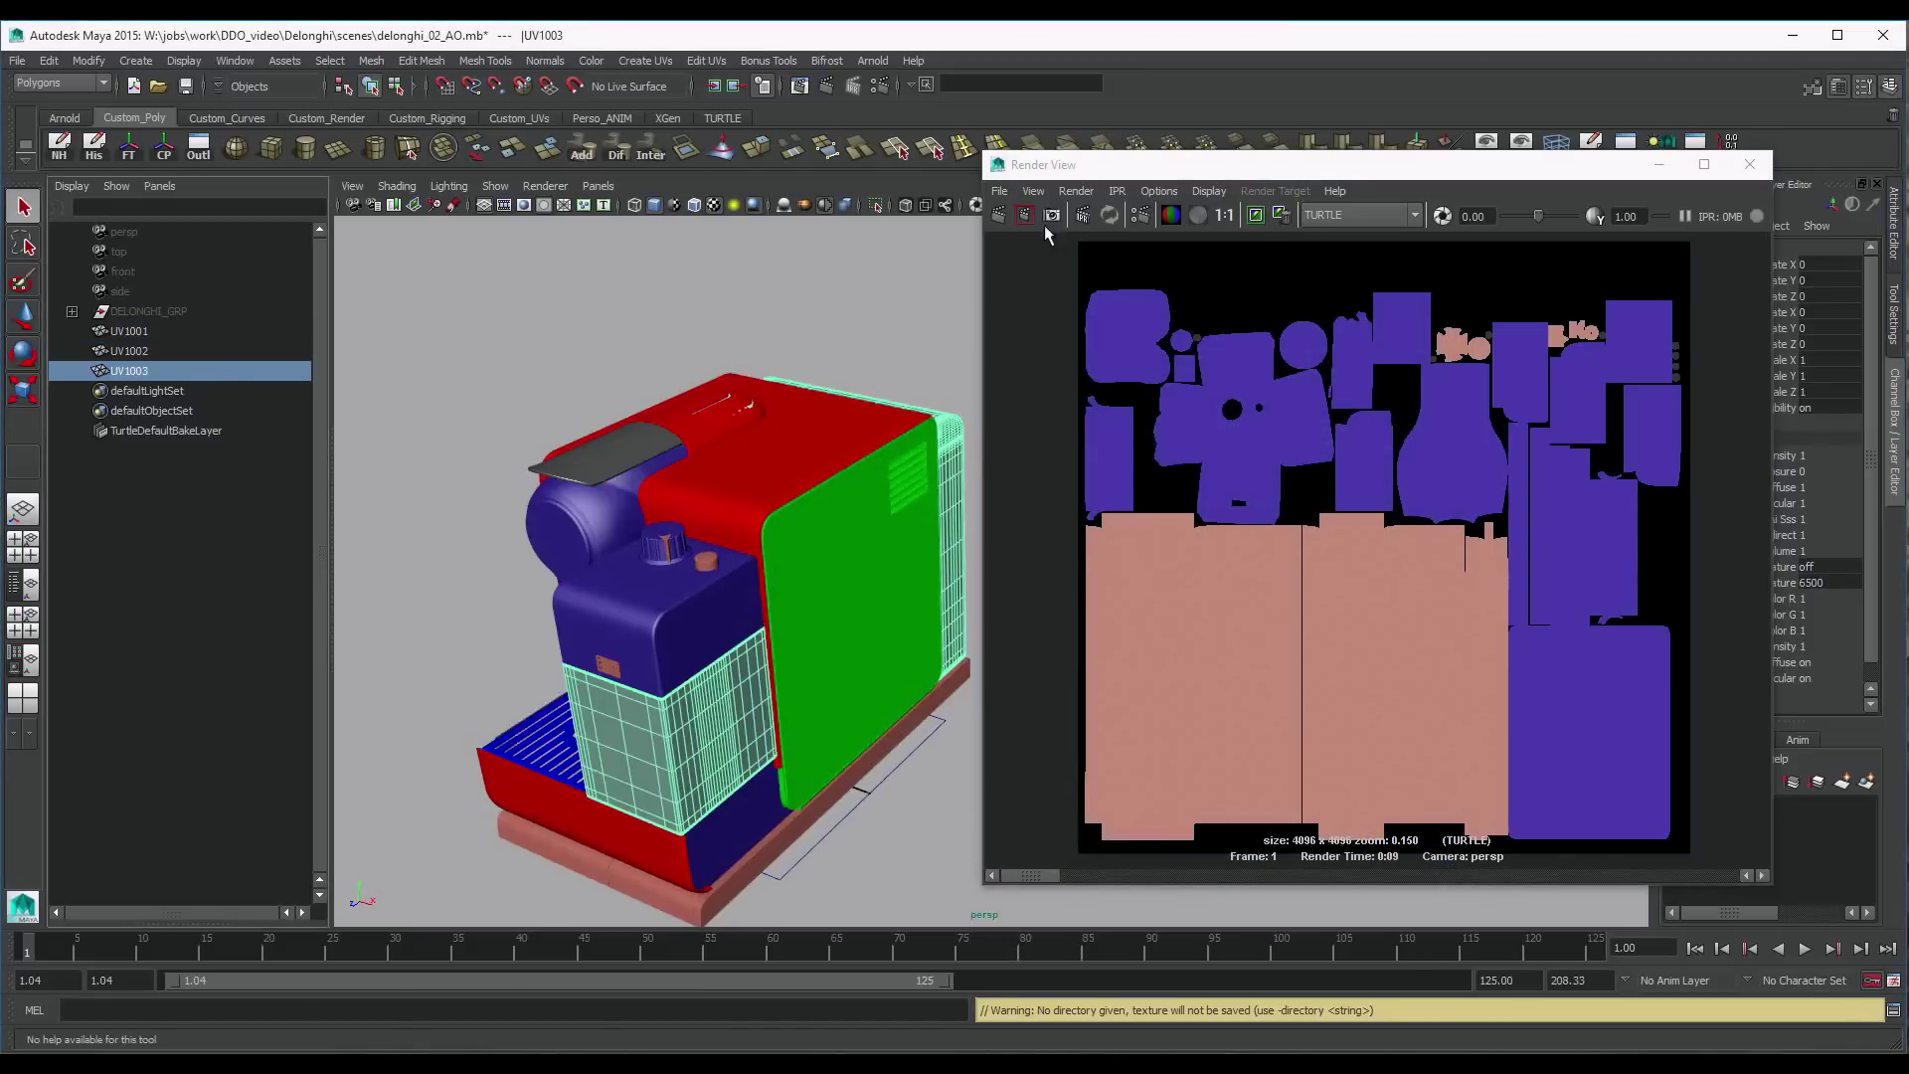
{"action": "left_click", "coordinate": [1000, 216]}
{"action": "right_click", "coordinate": [1177, 402]}
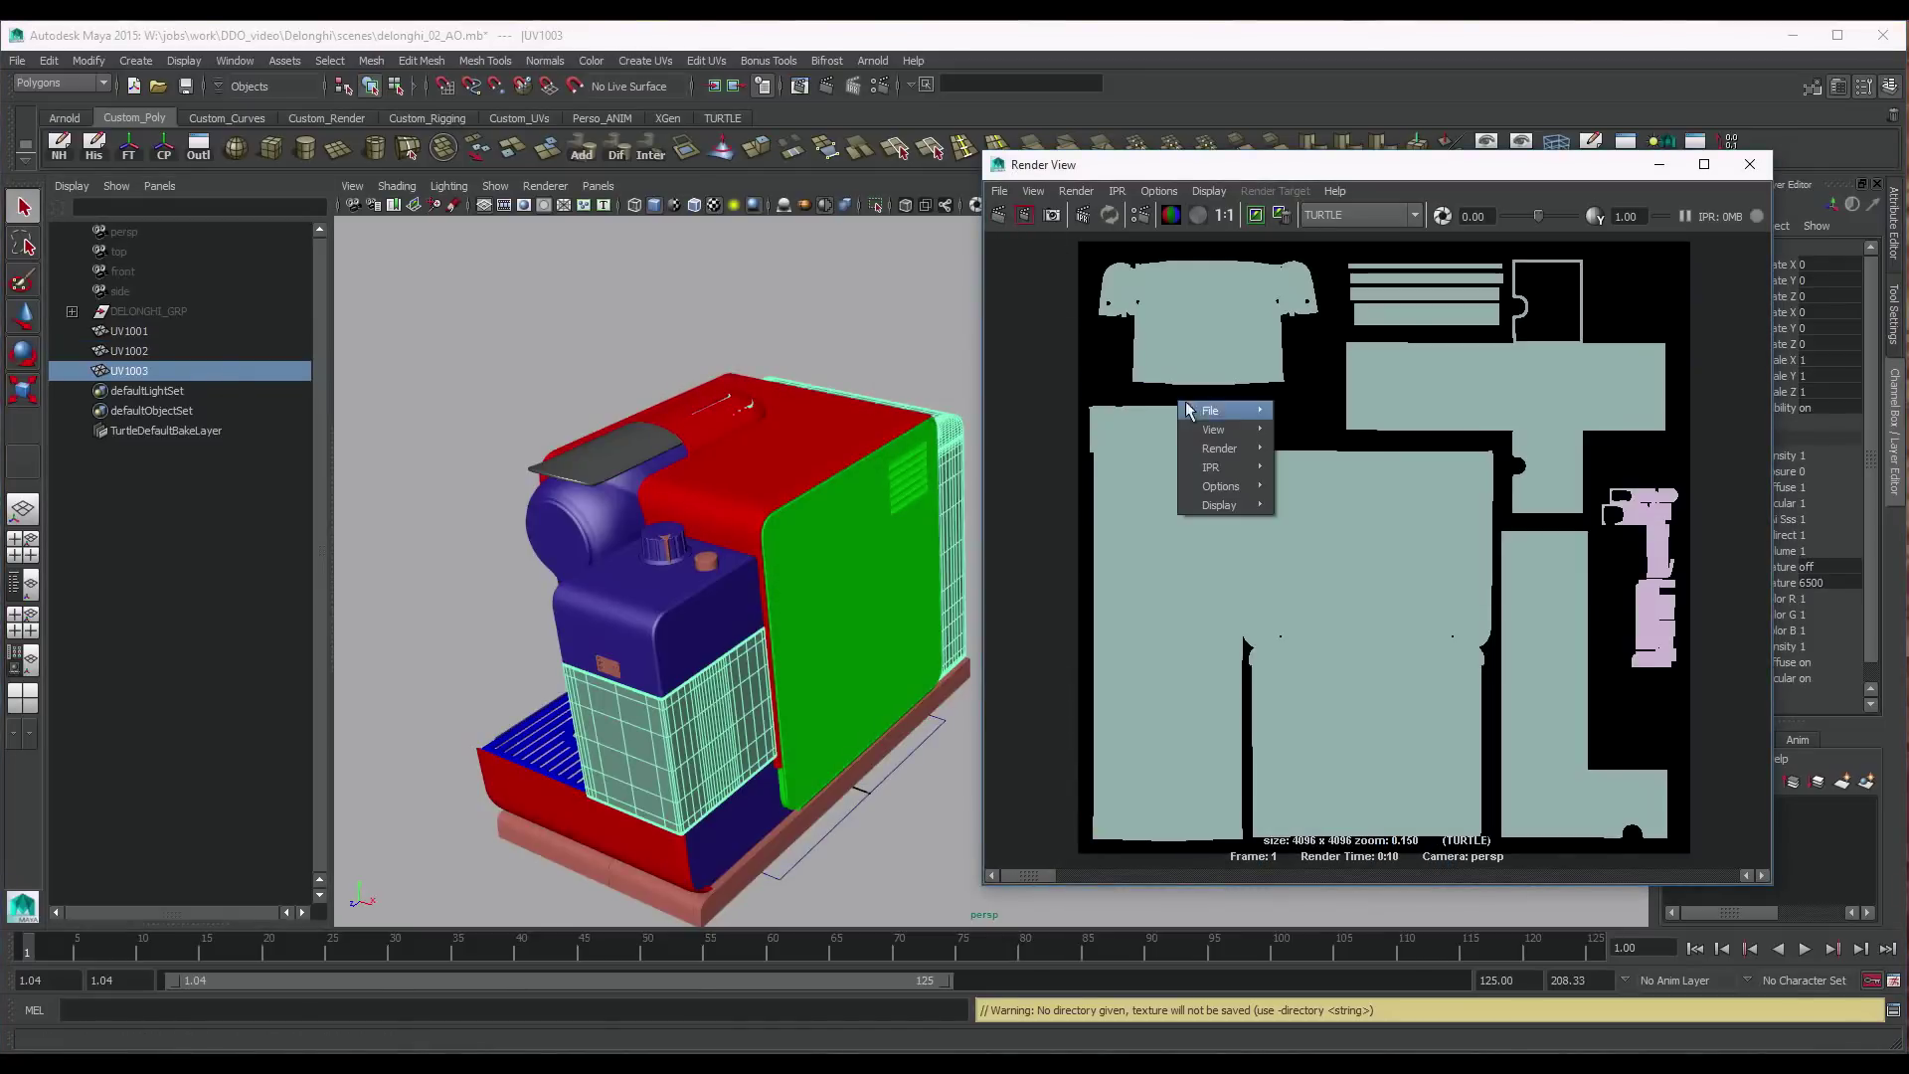
{"action": "mouse_move", "coordinate": [1206, 411]}
{"action": "left_click", "coordinate": [1334, 431]}
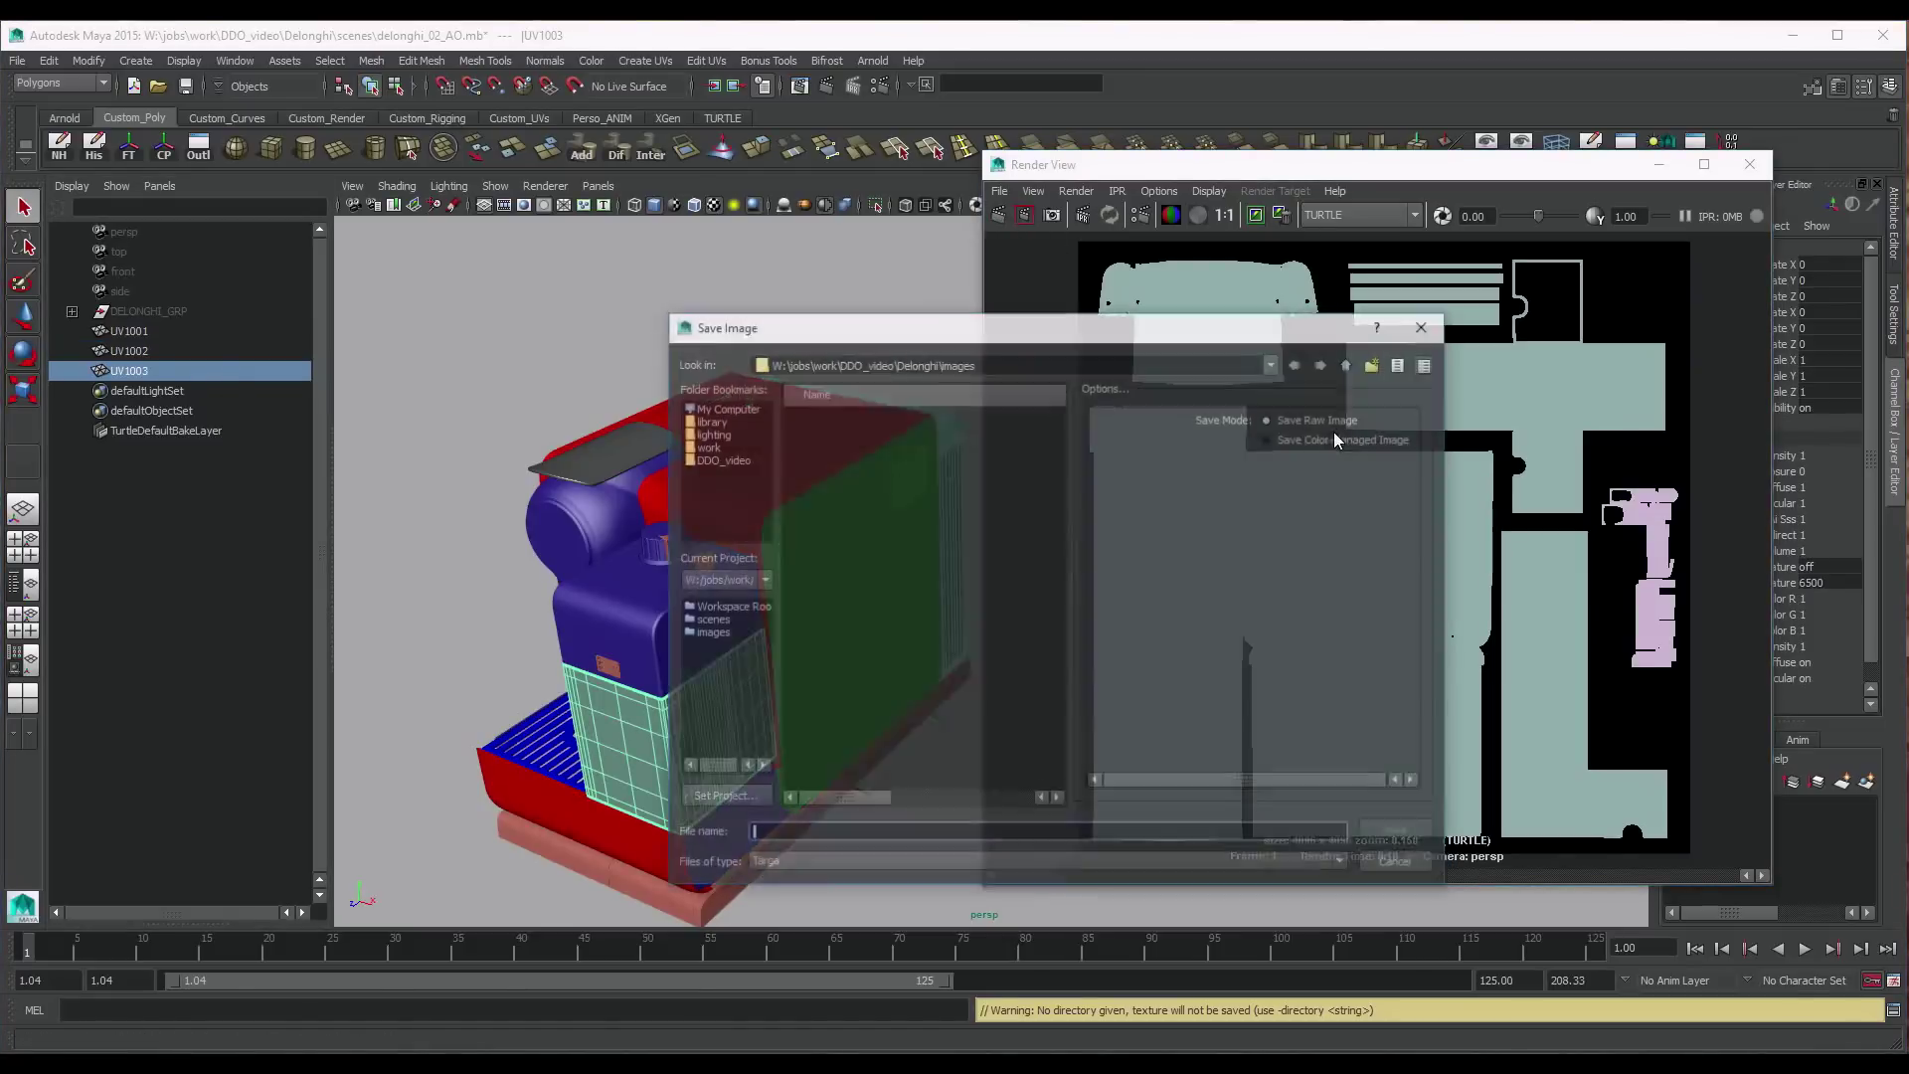
{"action": "left_click", "coordinate": [851, 430]}
{"action": "left_click", "coordinate": [821, 834]}
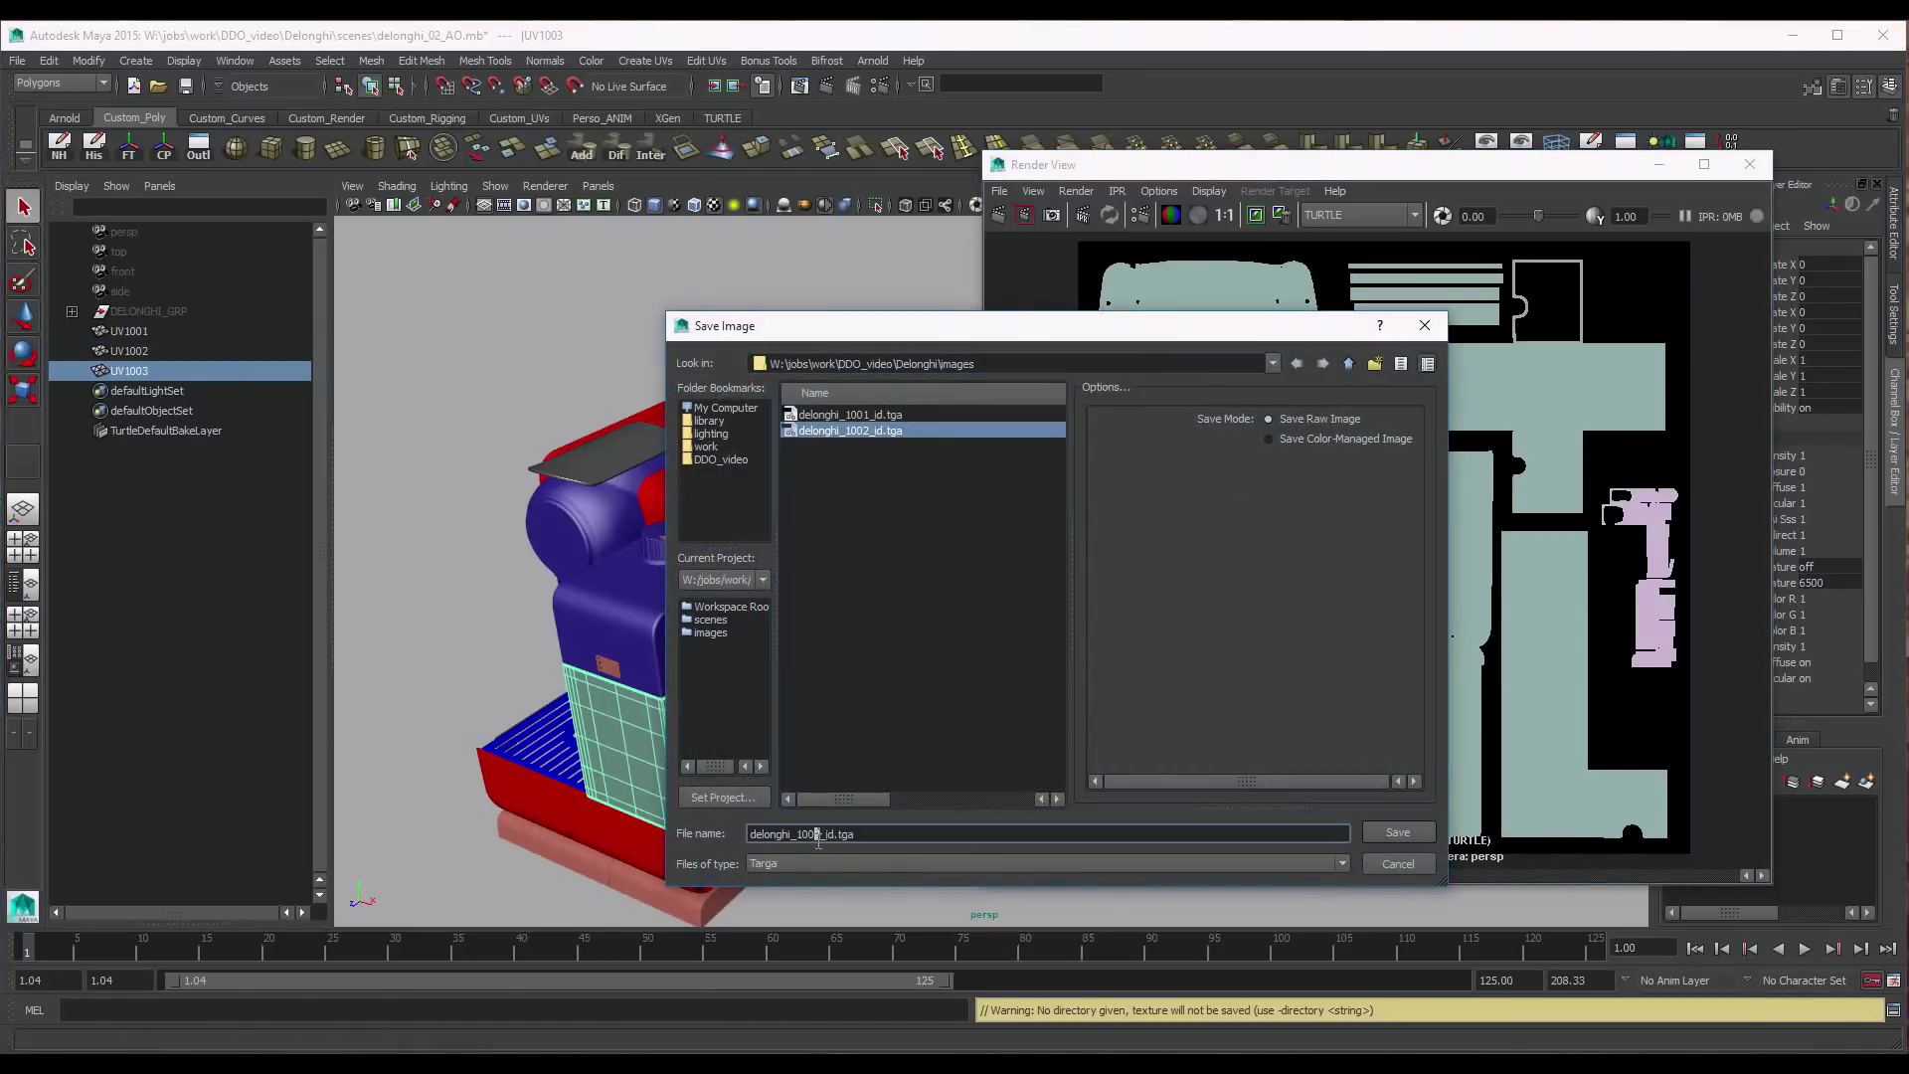
{"action": "key", "text": "BackSpace"}
{"action": "type", "text": "3"}
{"action": "left_click", "coordinate": [1398, 832]}
Reselect UV1001 and enable global illumination in Turtle's render settings
{"action": "left_click", "coordinate": [152, 330]}
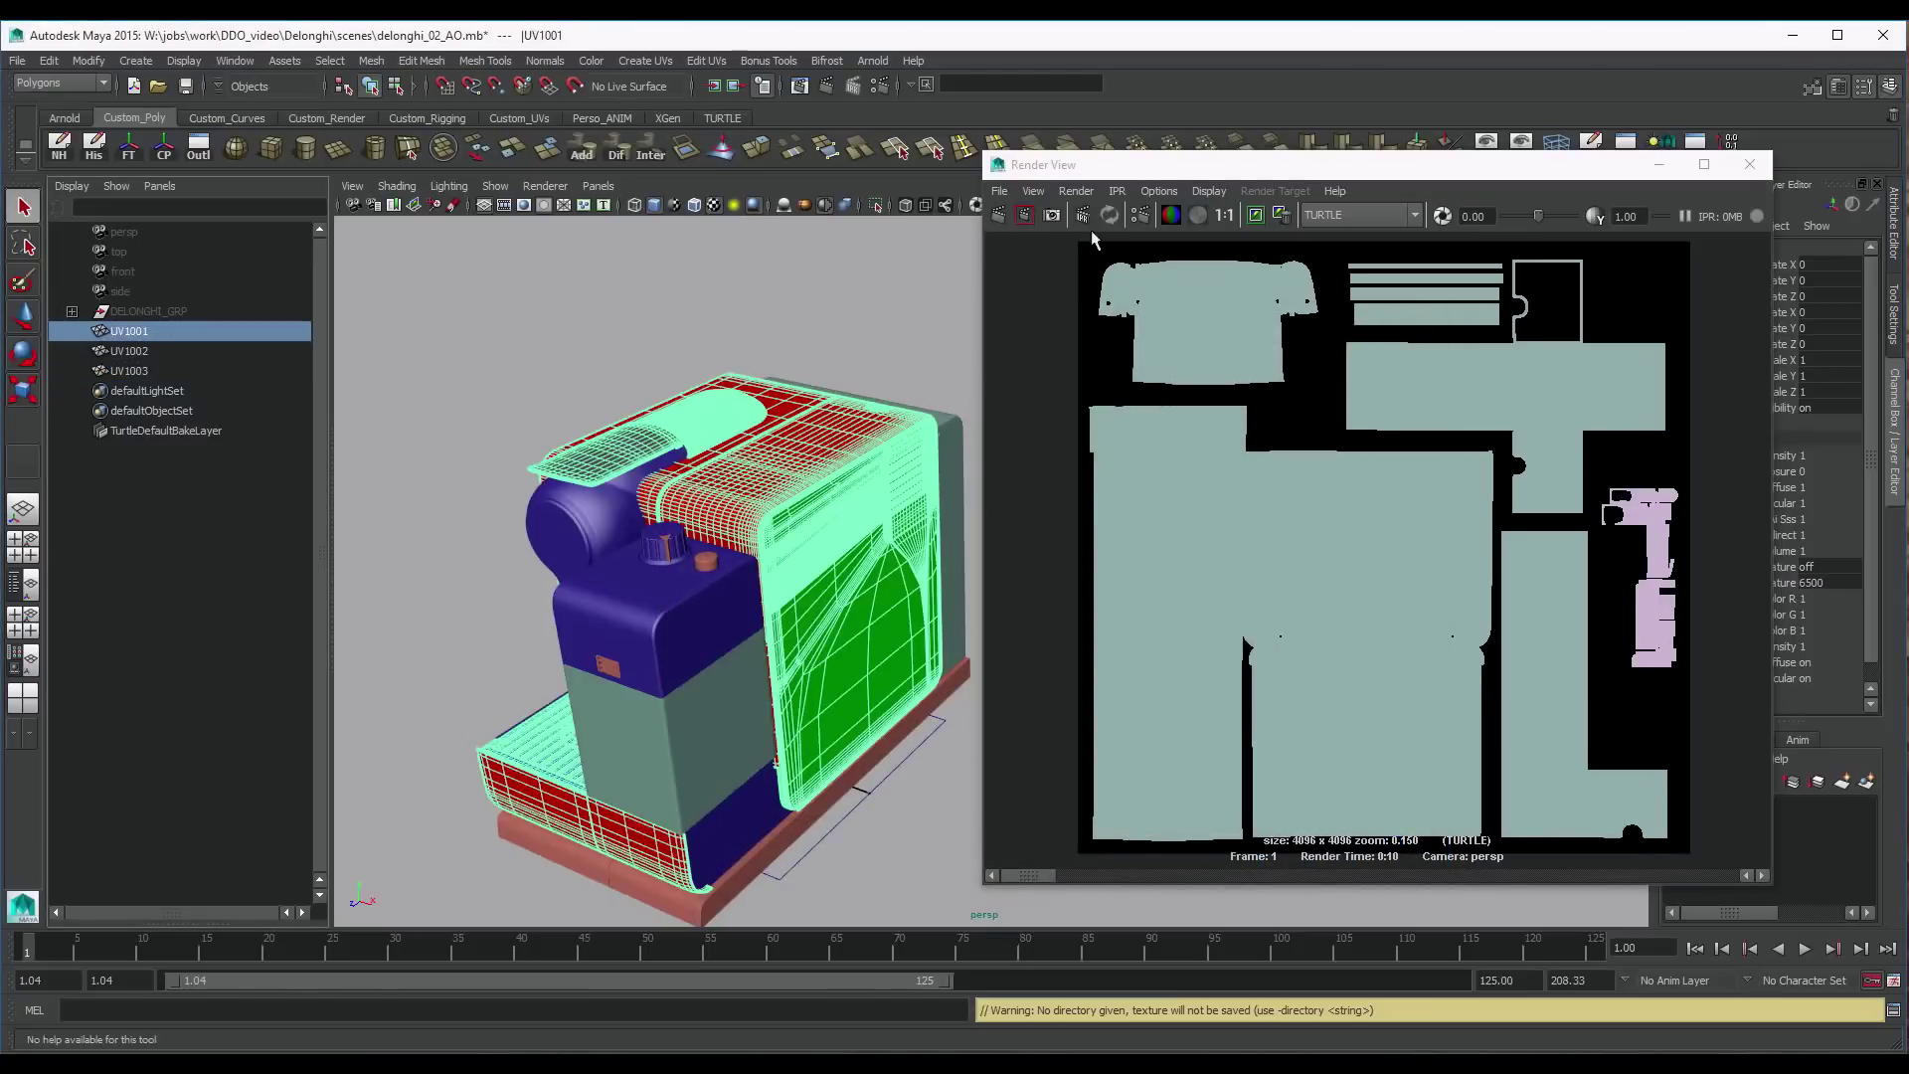
{"action": "left_click_drag", "start_coordinate": [1278, 176], "coordinate": [815, 156]}
{"action": "left_click_drag", "start_coordinate": [1386, 175], "coordinate": [1475, 152]}
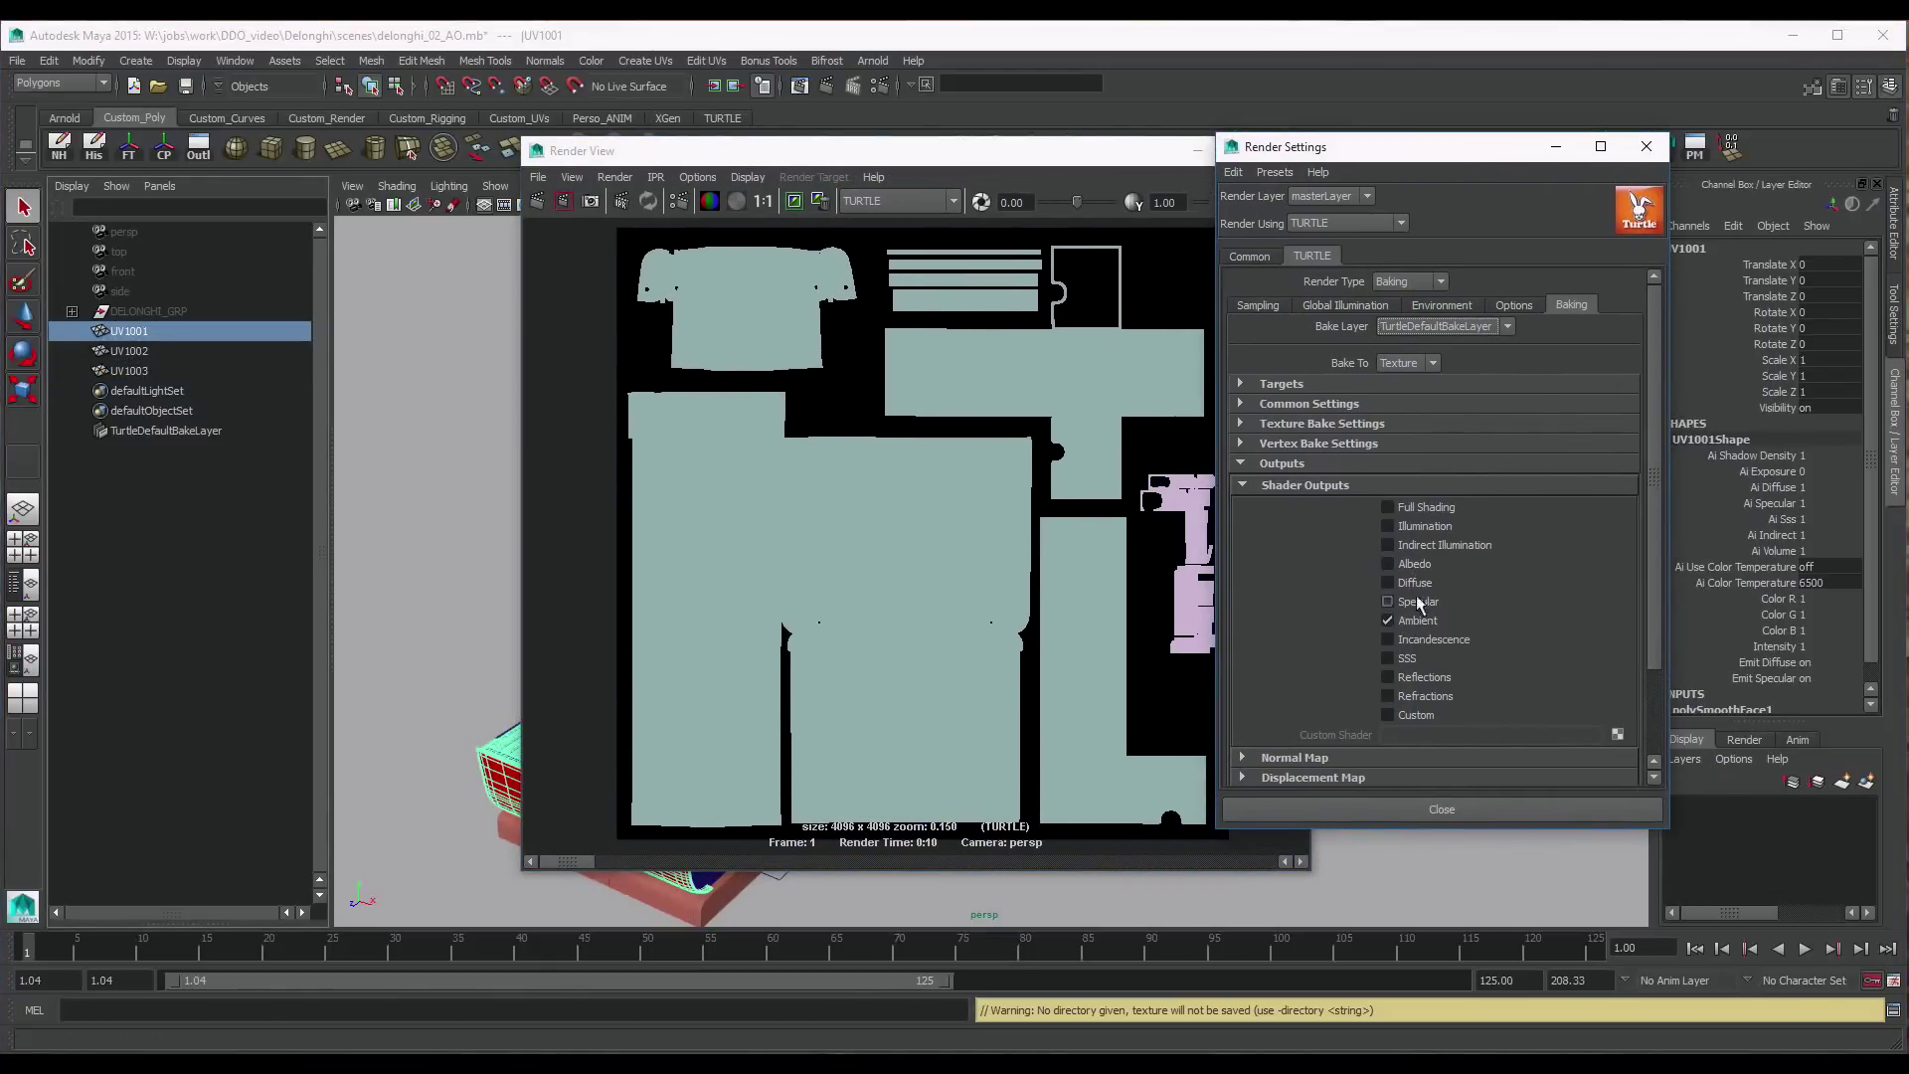
{"action": "left_click", "coordinate": [1353, 305]}
{"action": "left_click", "coordinate": [1419, 329]}
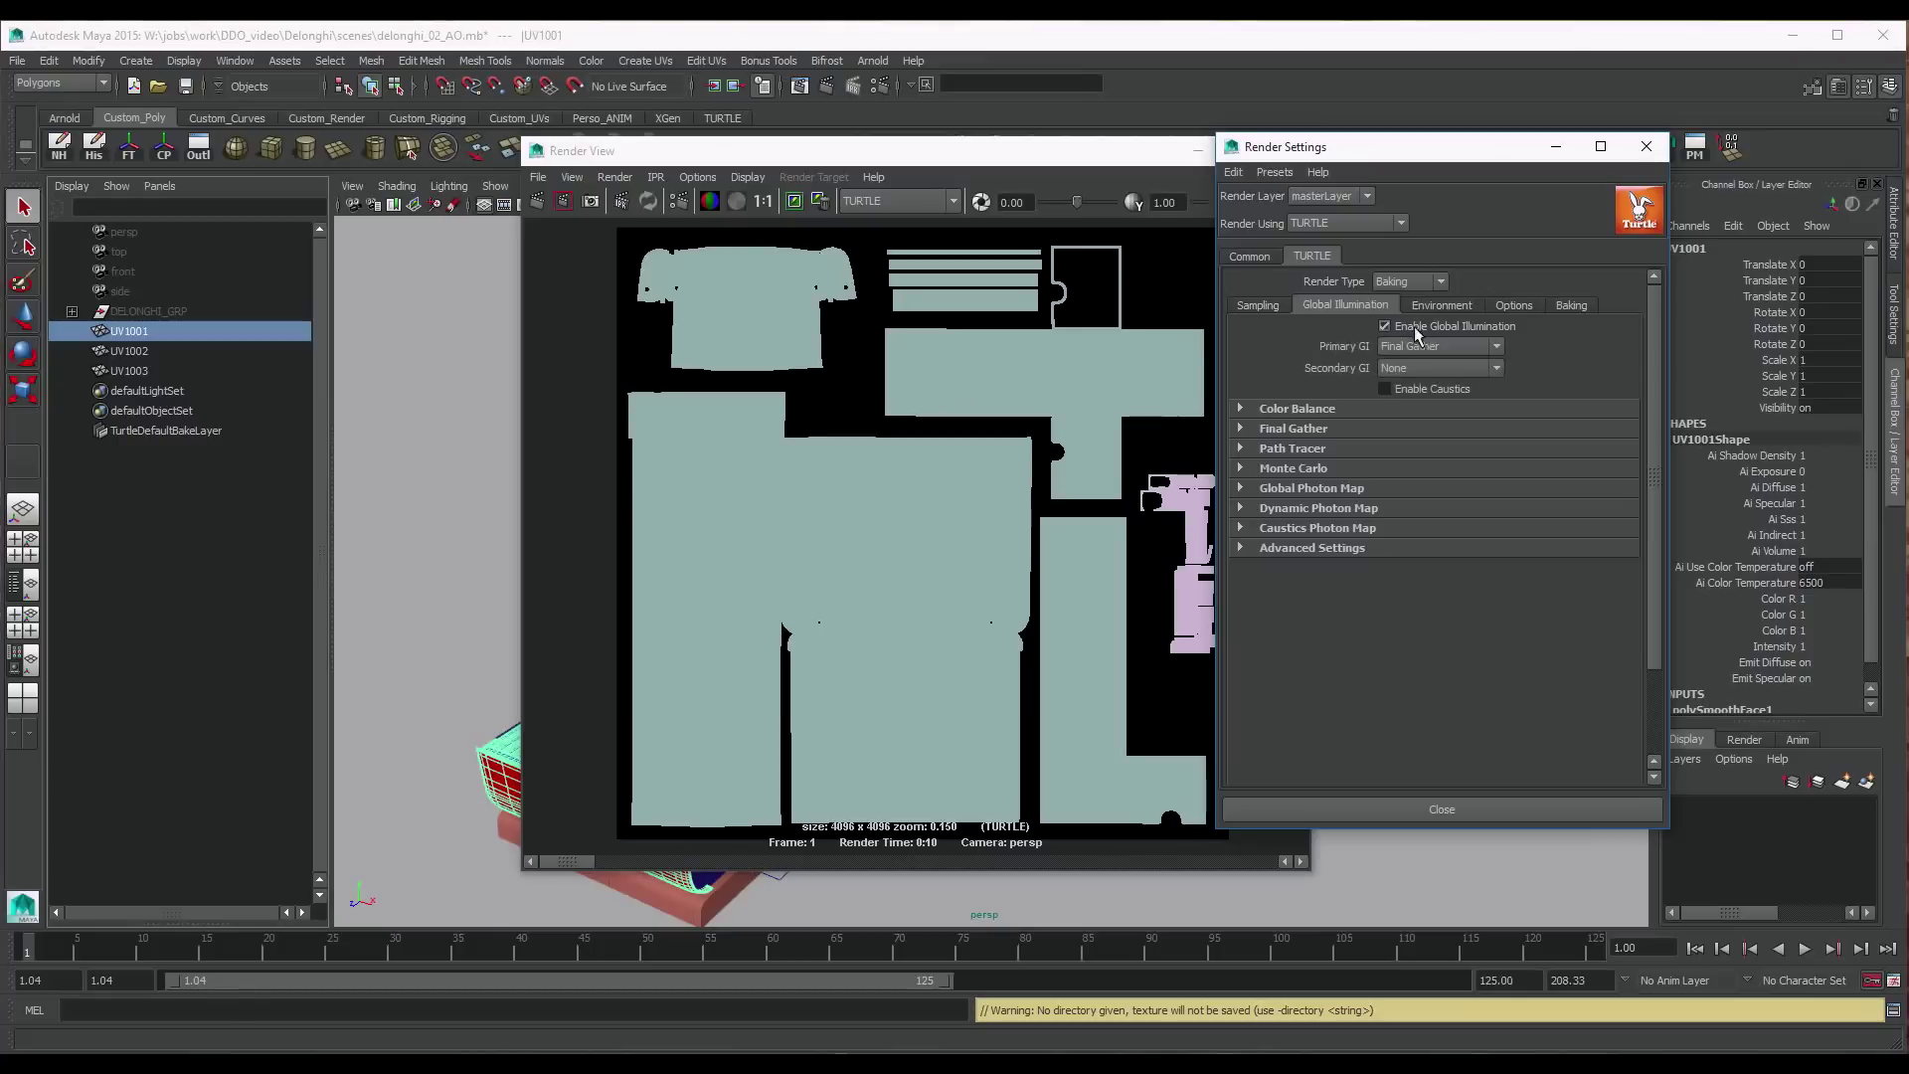
Set the GI environment to Sky Light with a near-white sky colour
{"action": "left_click", "coordinate": [1440, 307]}
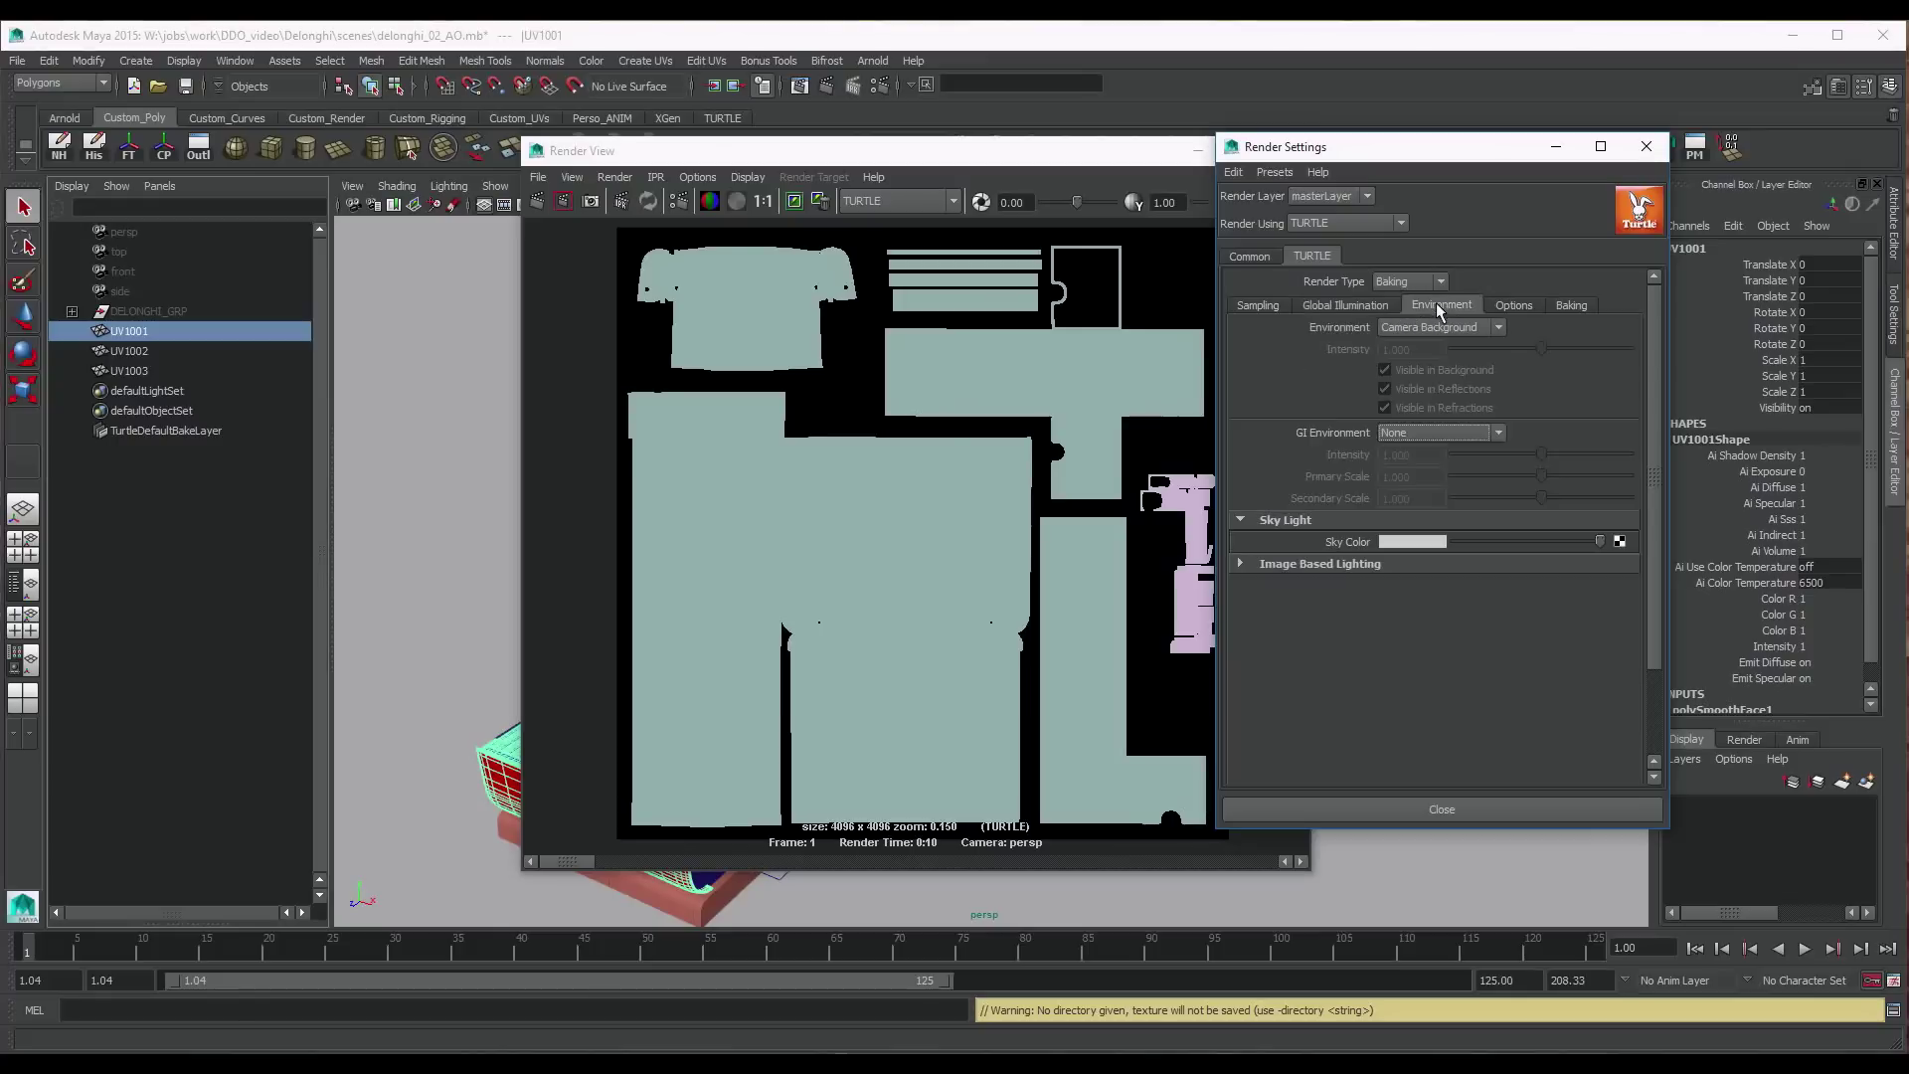
{"action": "left_click", "coordinate": [1439, 433]}
{"action": "left_click", "coordinate": [1426, 473]}
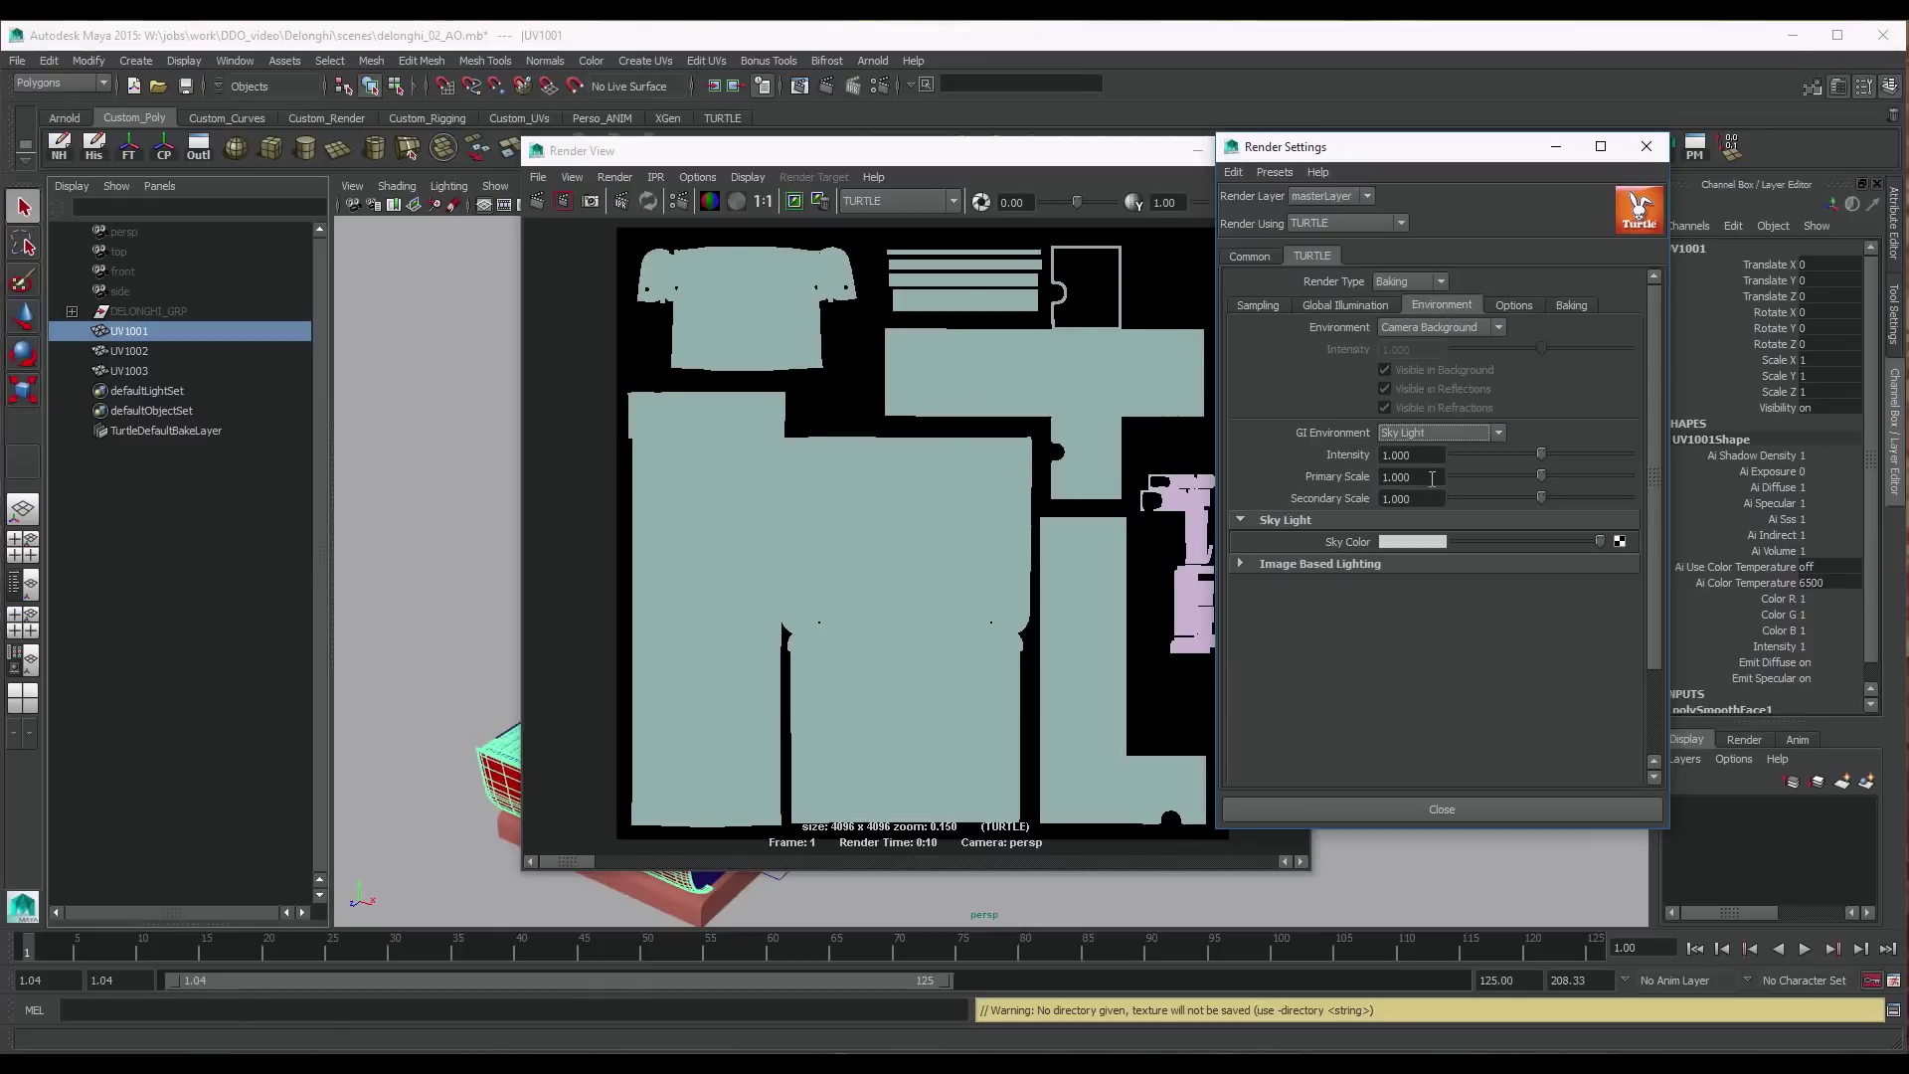
{"action": "left_click", "coordinate": [1439, 545]}
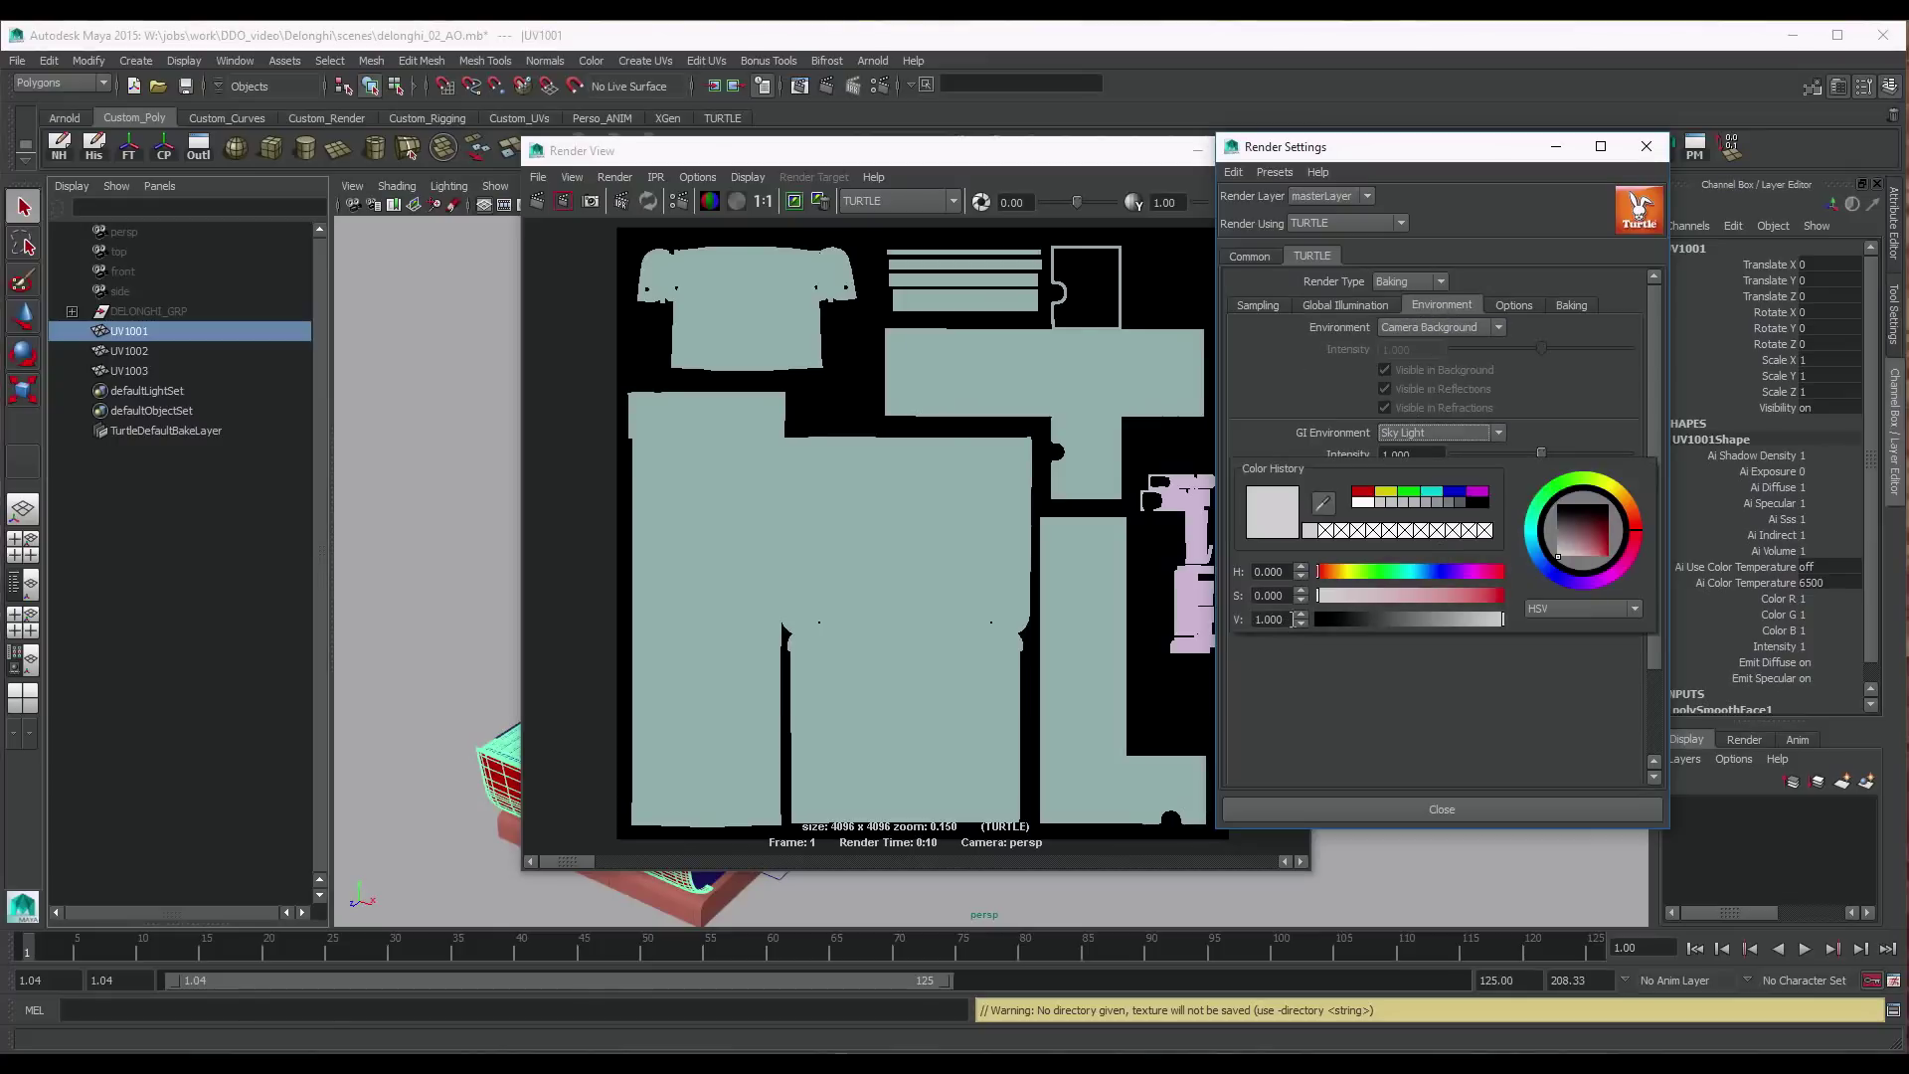
{"action": "left_click_drag", "start_coordinate": [1455, 541], "coordinate": [1591, 542]}
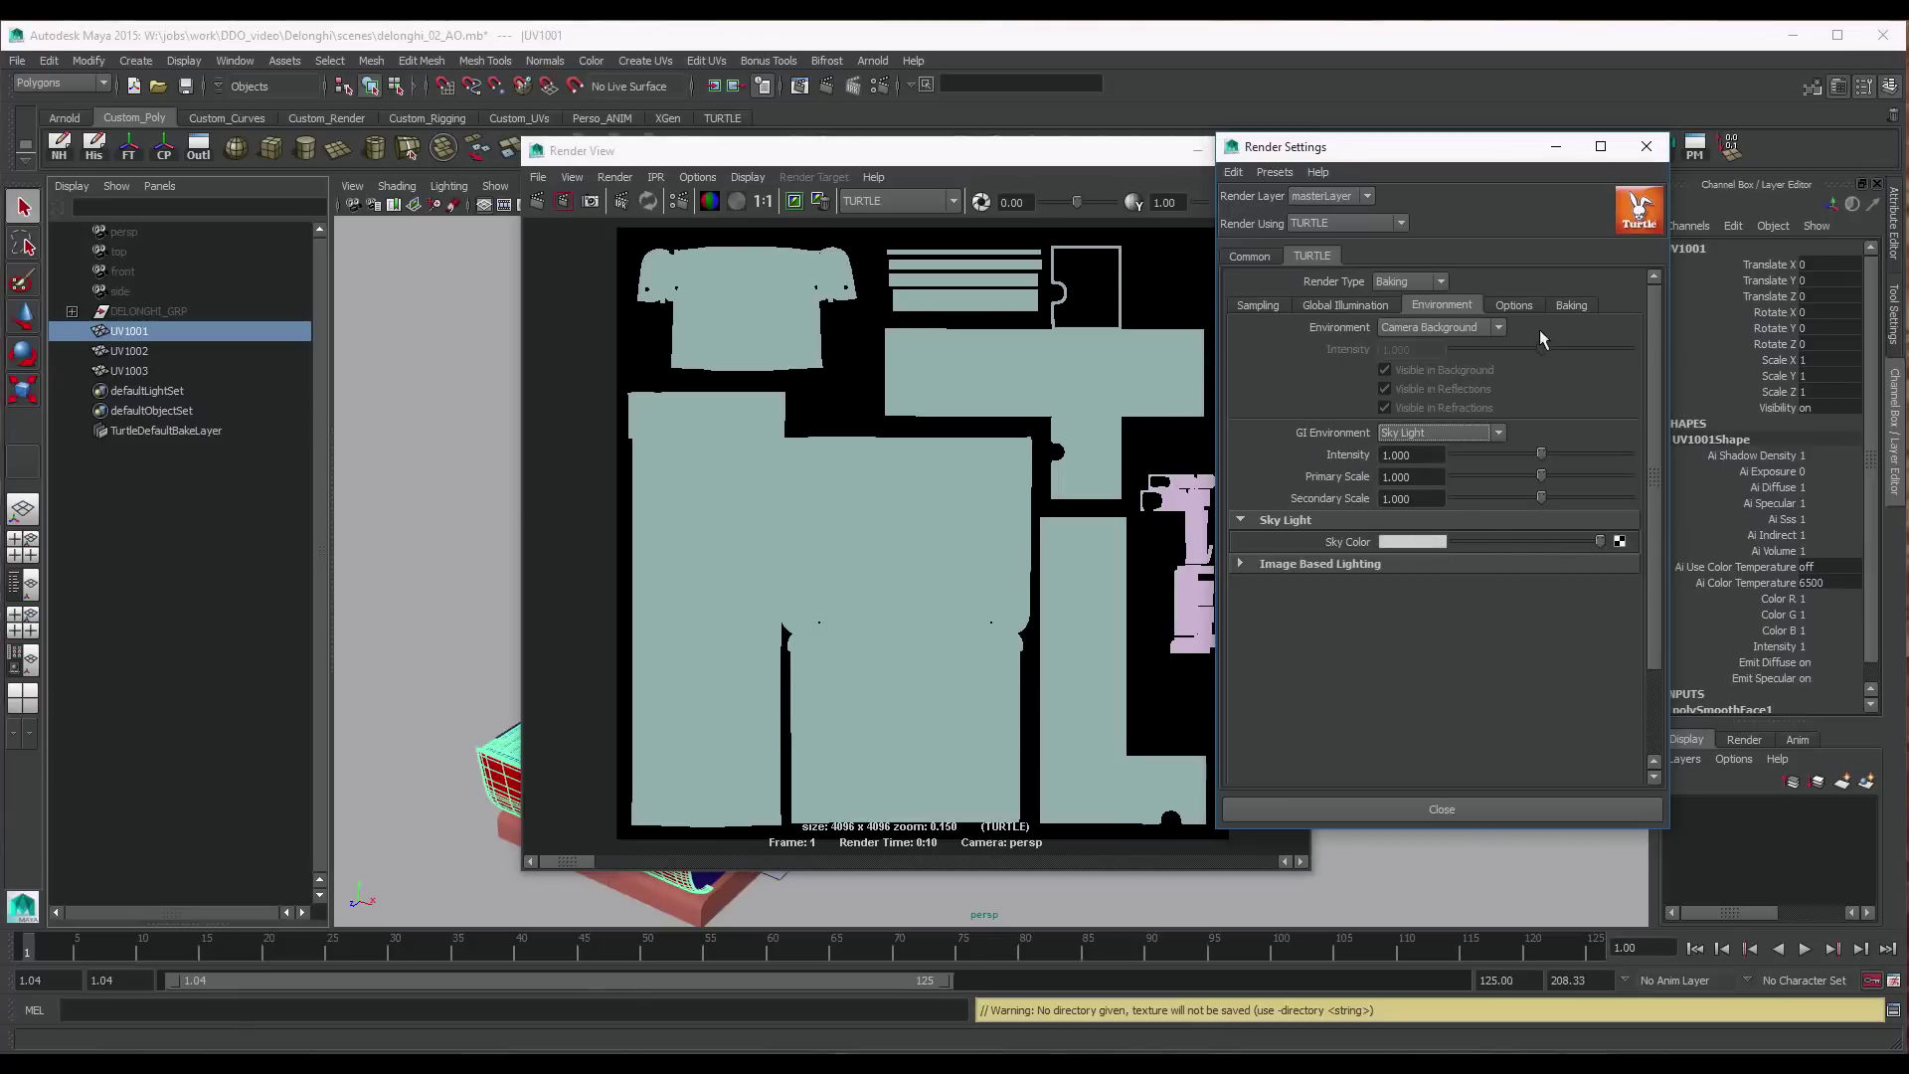
{"action": "left_click", "coordinate": [1514, 305]}
{"action": "left_click", "coordinate": [1569, 305]}
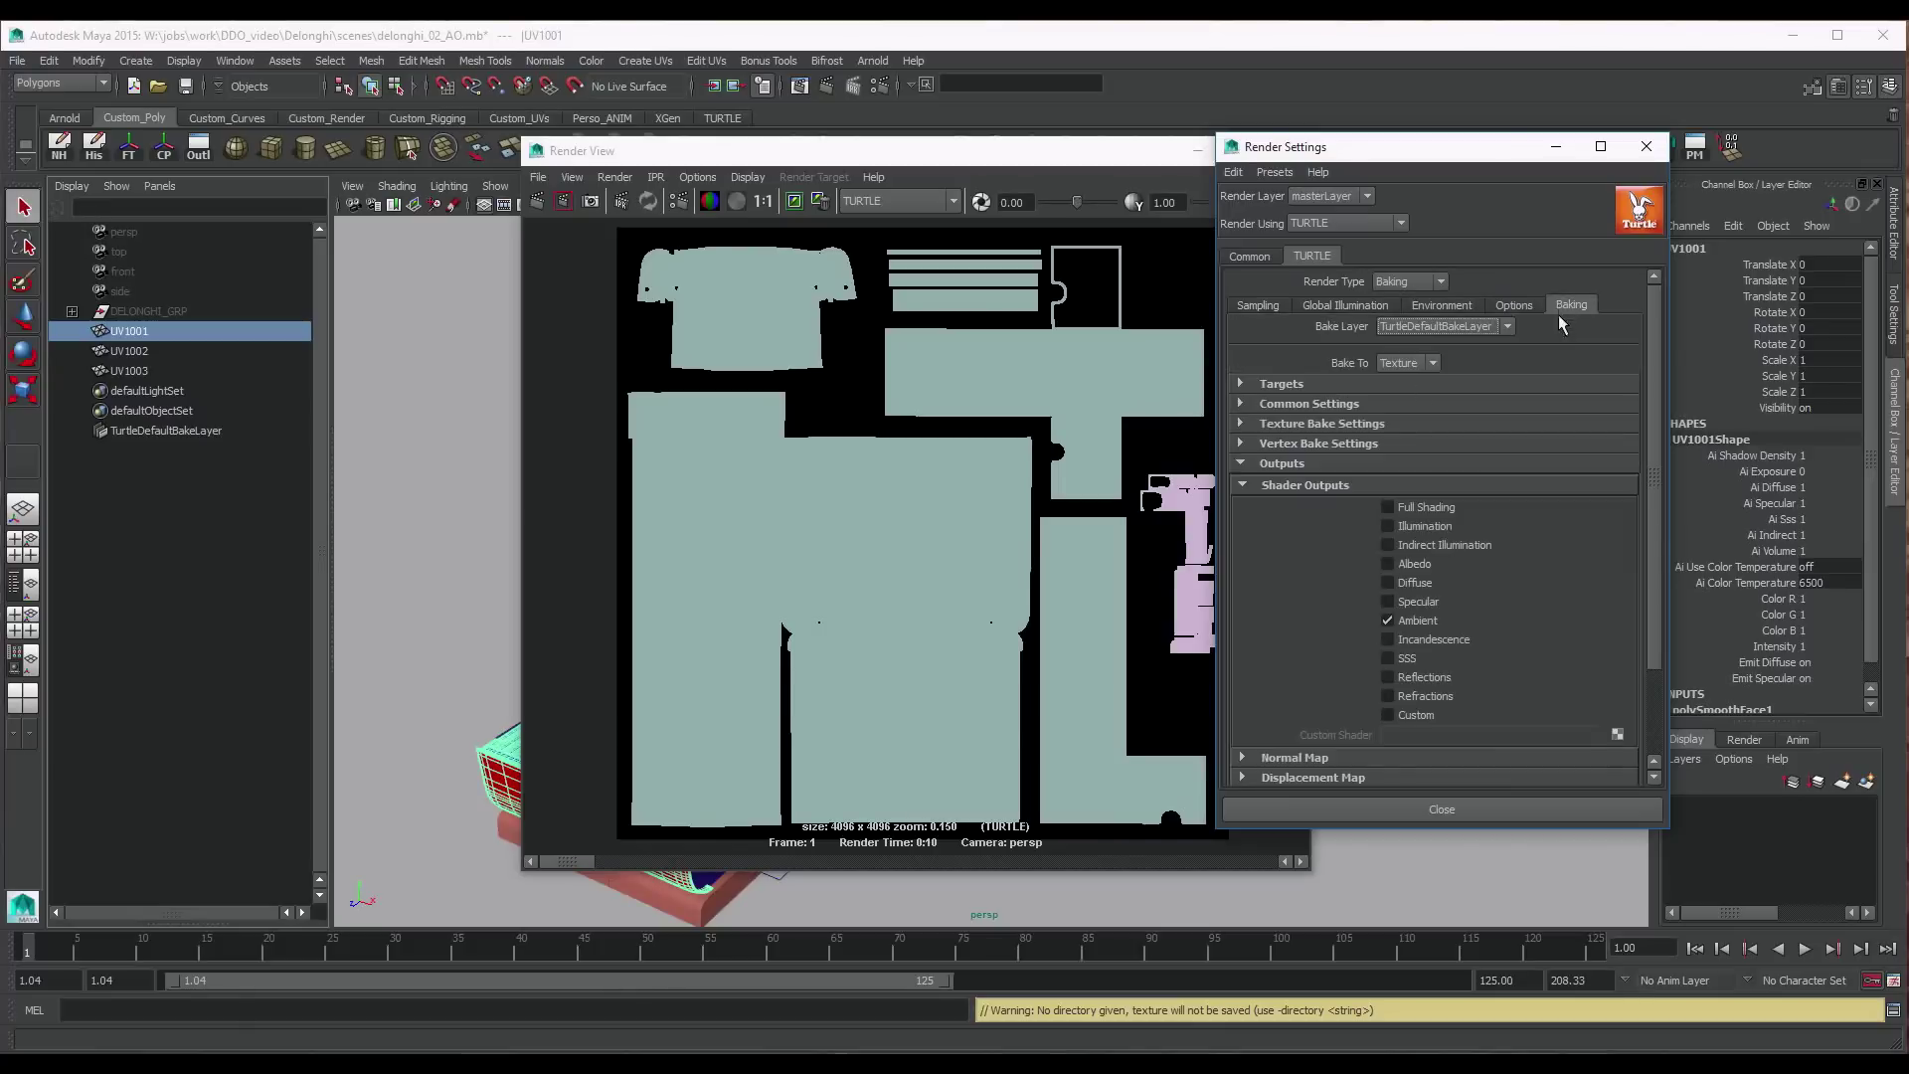
{"action": "left_click_drag", "start_coordinate": [712, 159], "coordinate": [655, 158]}
Render an ambient bake of UV1001, then duplicate UV1001–UV1003 and hide the originals
{"action": "left_click", "coordinate": [479, 199]}
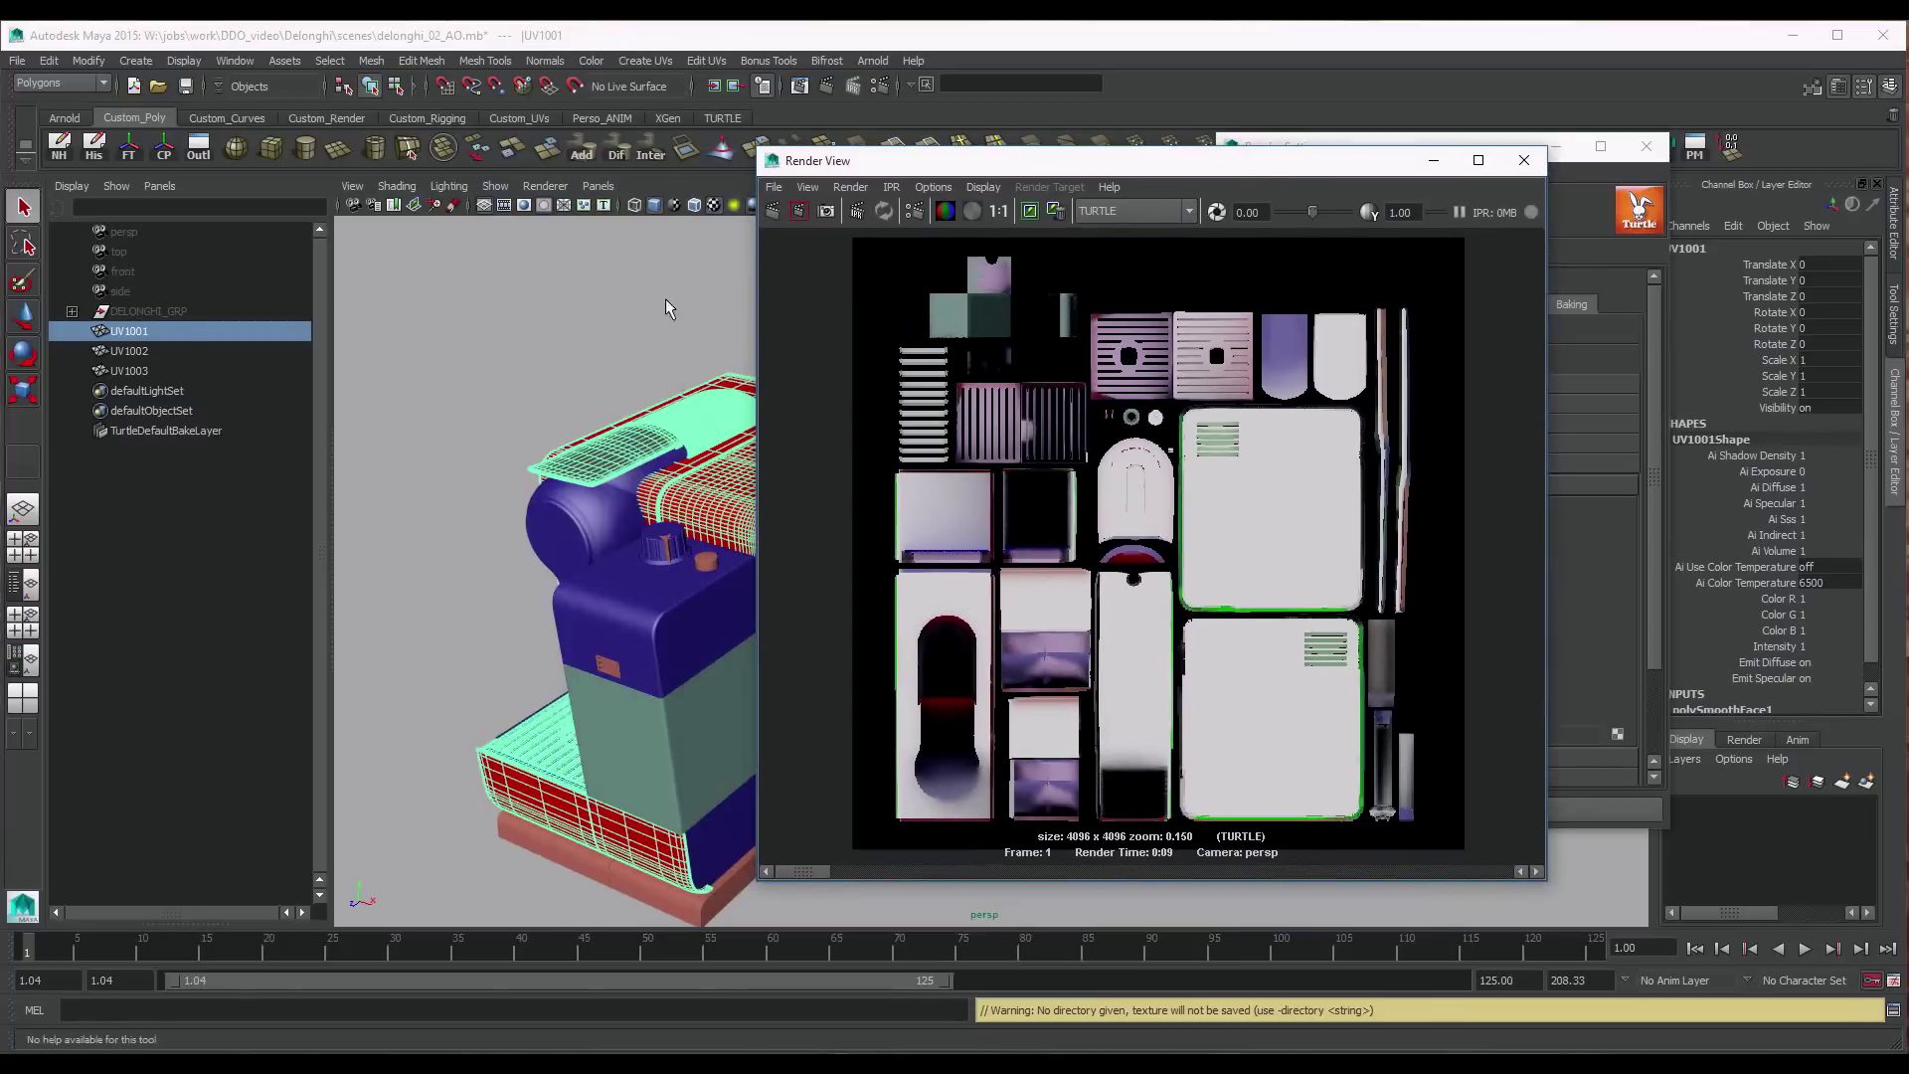
{"action": "left_click", "coordinate": [129, 370], "text": "shift"}
{"action": "key", "text": "ctrl+d"}
{"action": "left_click", "coordinate": [152, 332]}
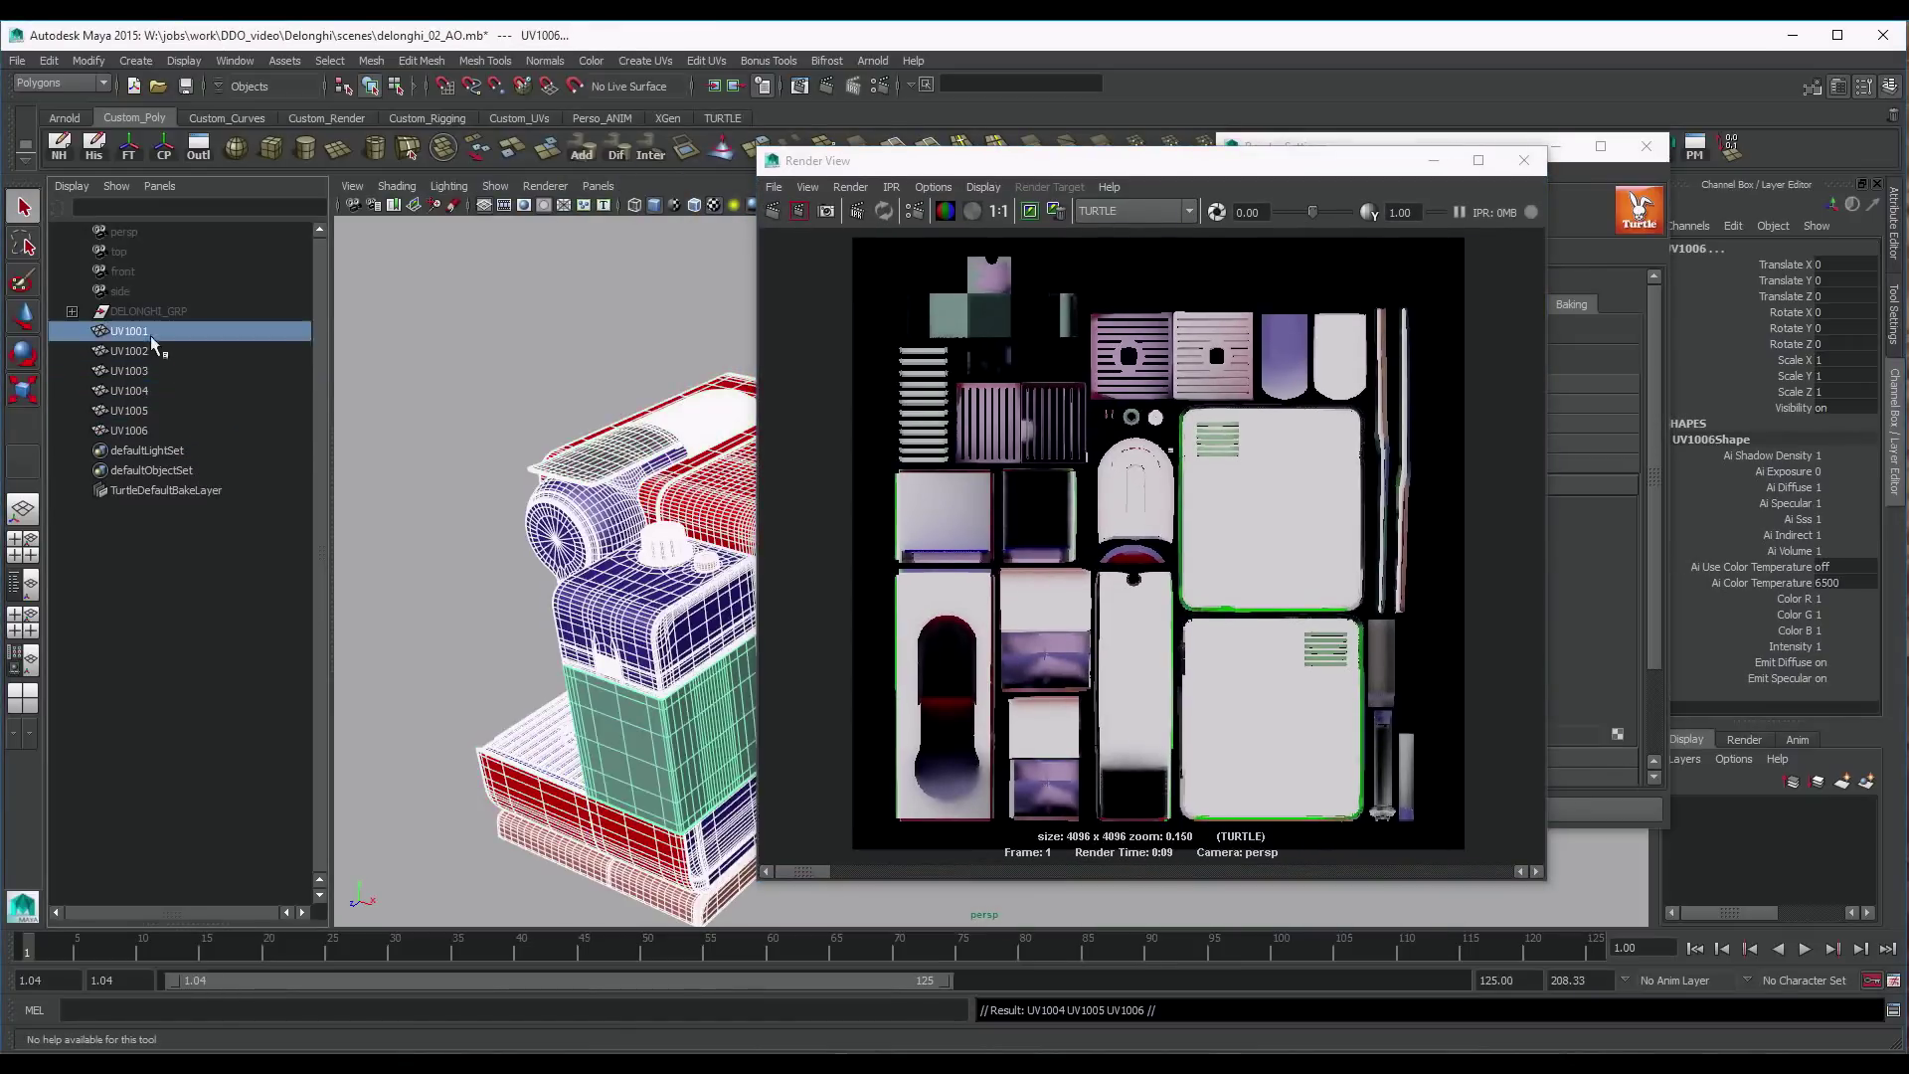
{"action": "left_click", "coordinate": [157, 372], "text": "shift"}
{"action": "key", "text": "ctrl+h"}
Assign a new fully white Lambert material to the UV1004–UV1006 duplicates
{"action": "left_click", "coordinate": [169, 390]}
{"action": "left_click", "coordinate": [150, 430], "text": "shift"}
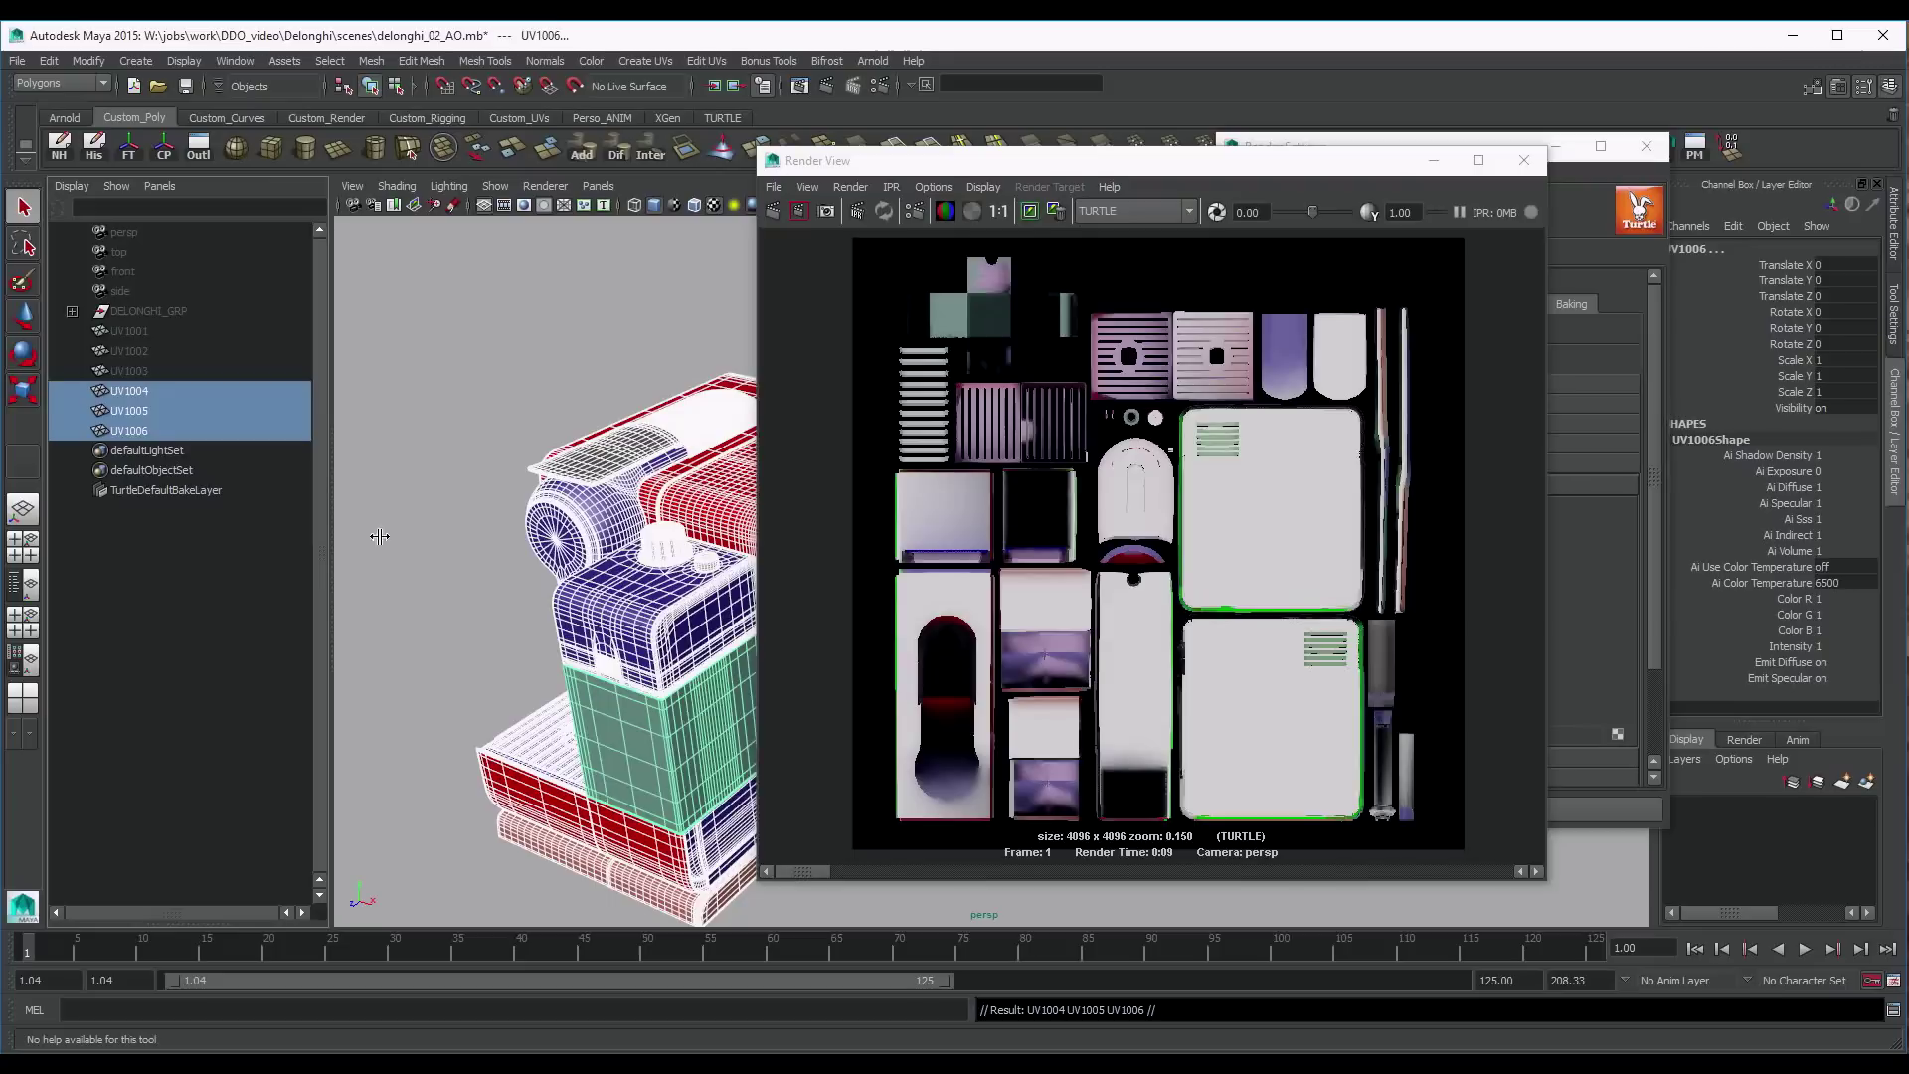
{"action": "right_click_drag", "start_coordinate": [632, 549], "coordinate": [634, 818]}
{"action": "mouse_move", "coordinate": [636, 939]}
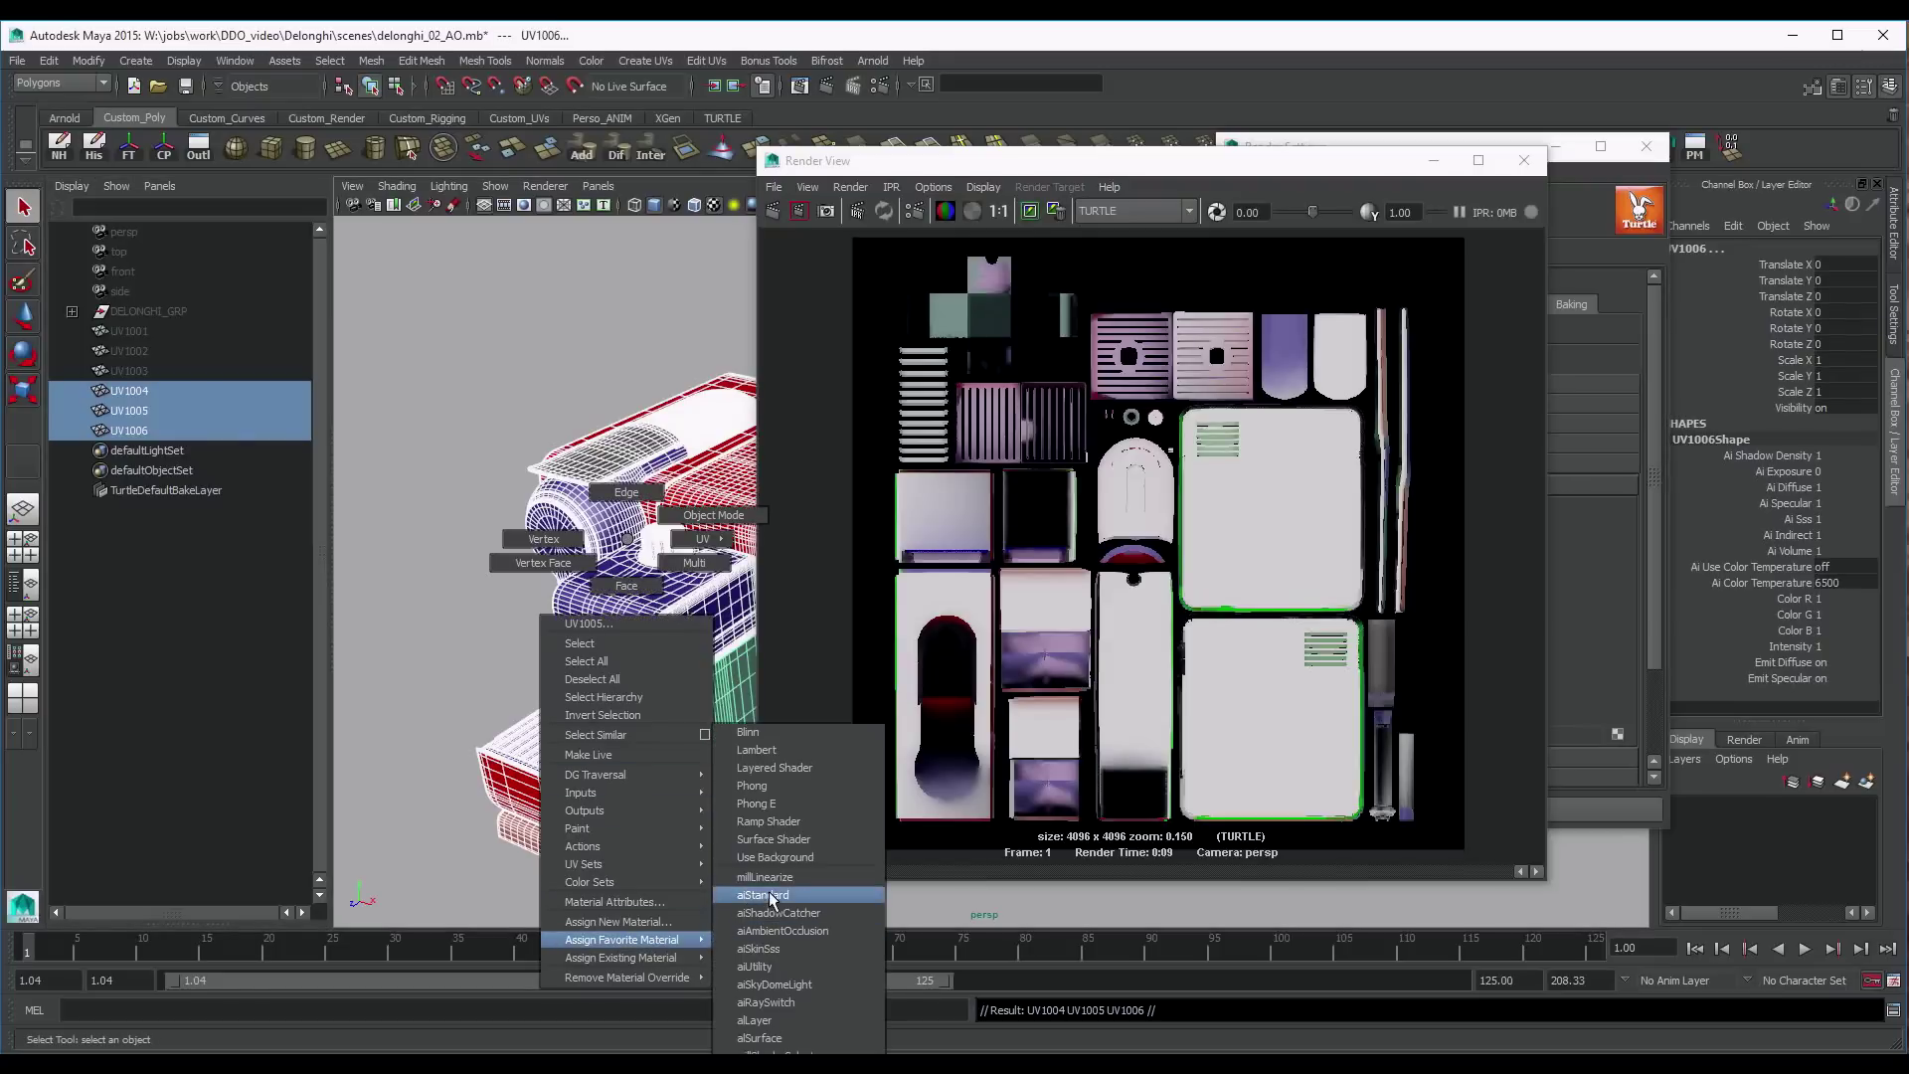
{"action": "left_click", "coordinate": [775, 756]}
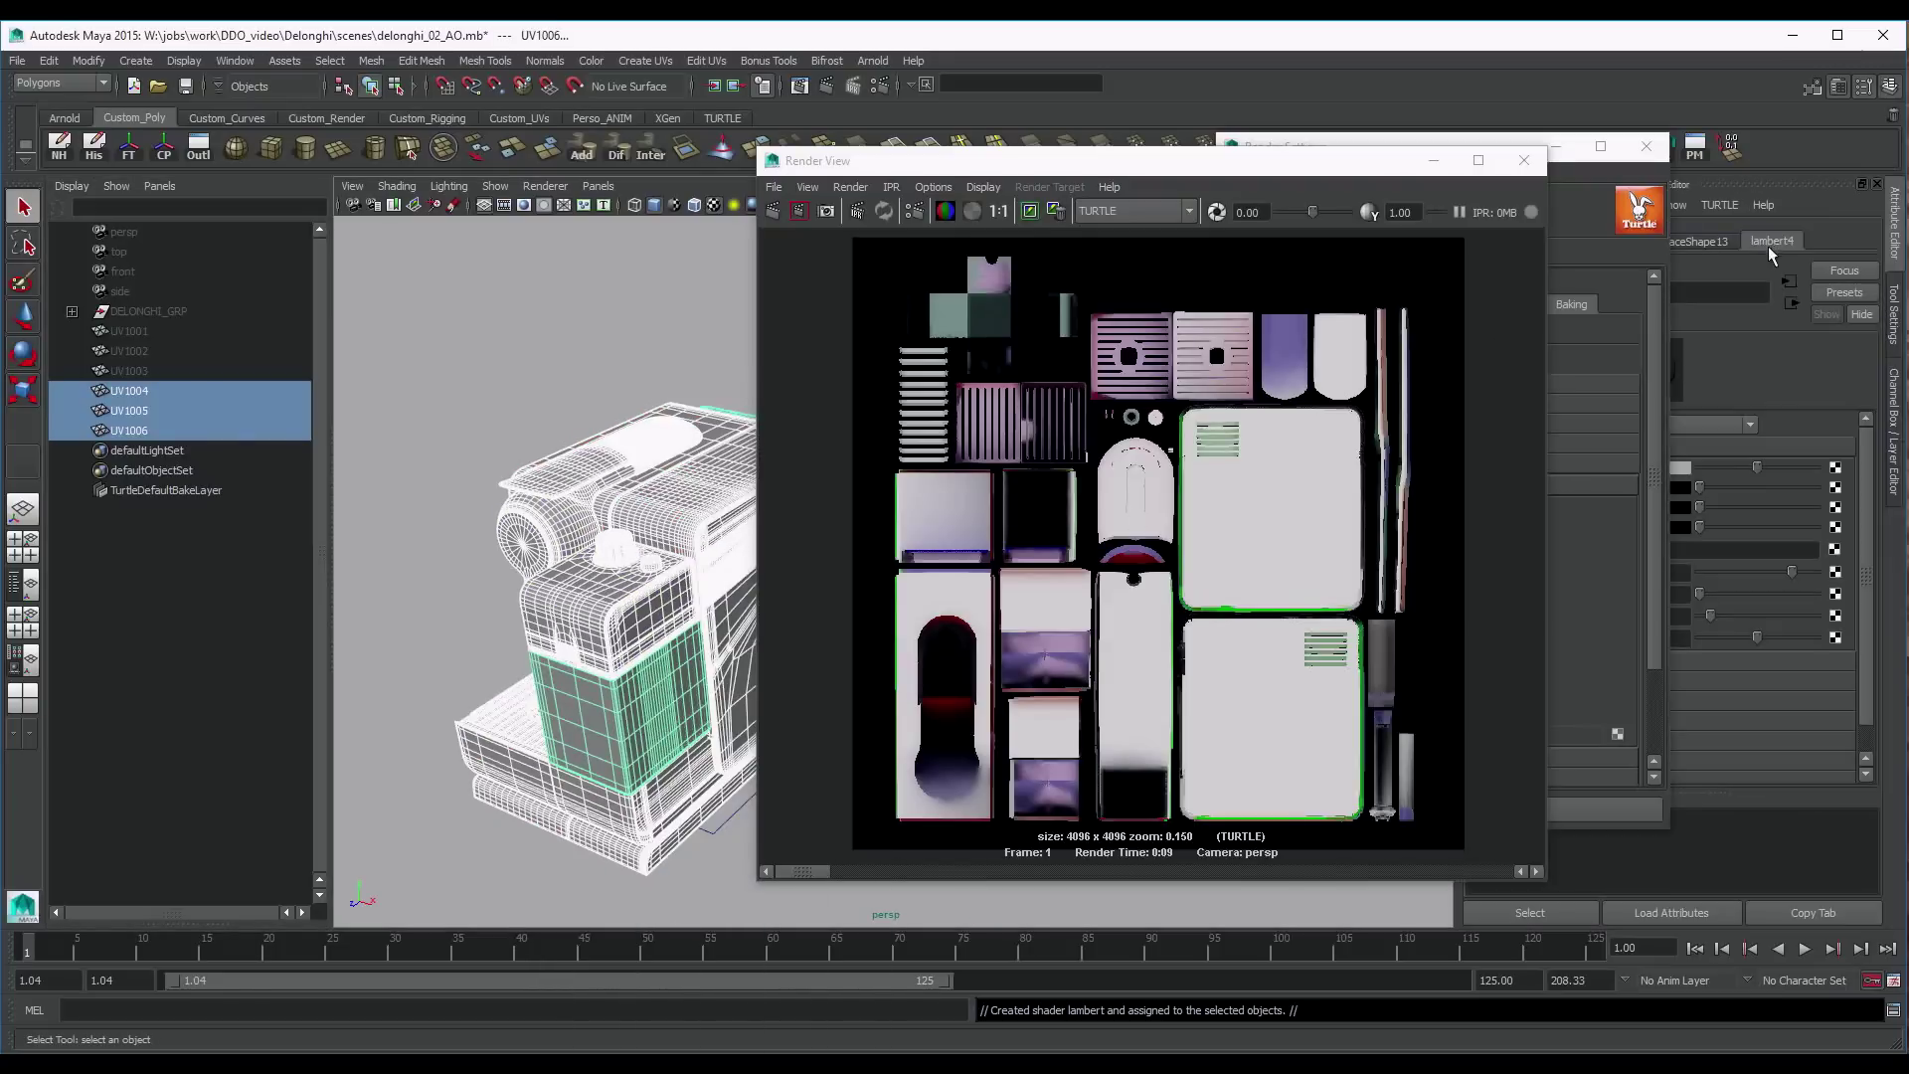
{"action": "left_click", "coordinate": [1332, 132]}
{"action": "left_click_drag", "start_coordinate": [1297, 146], "coordinate": [1054, 166]}
{"action": "left_click_drag", "start_coordinate": [1757, 468], "coordinate": [1840, 469]}
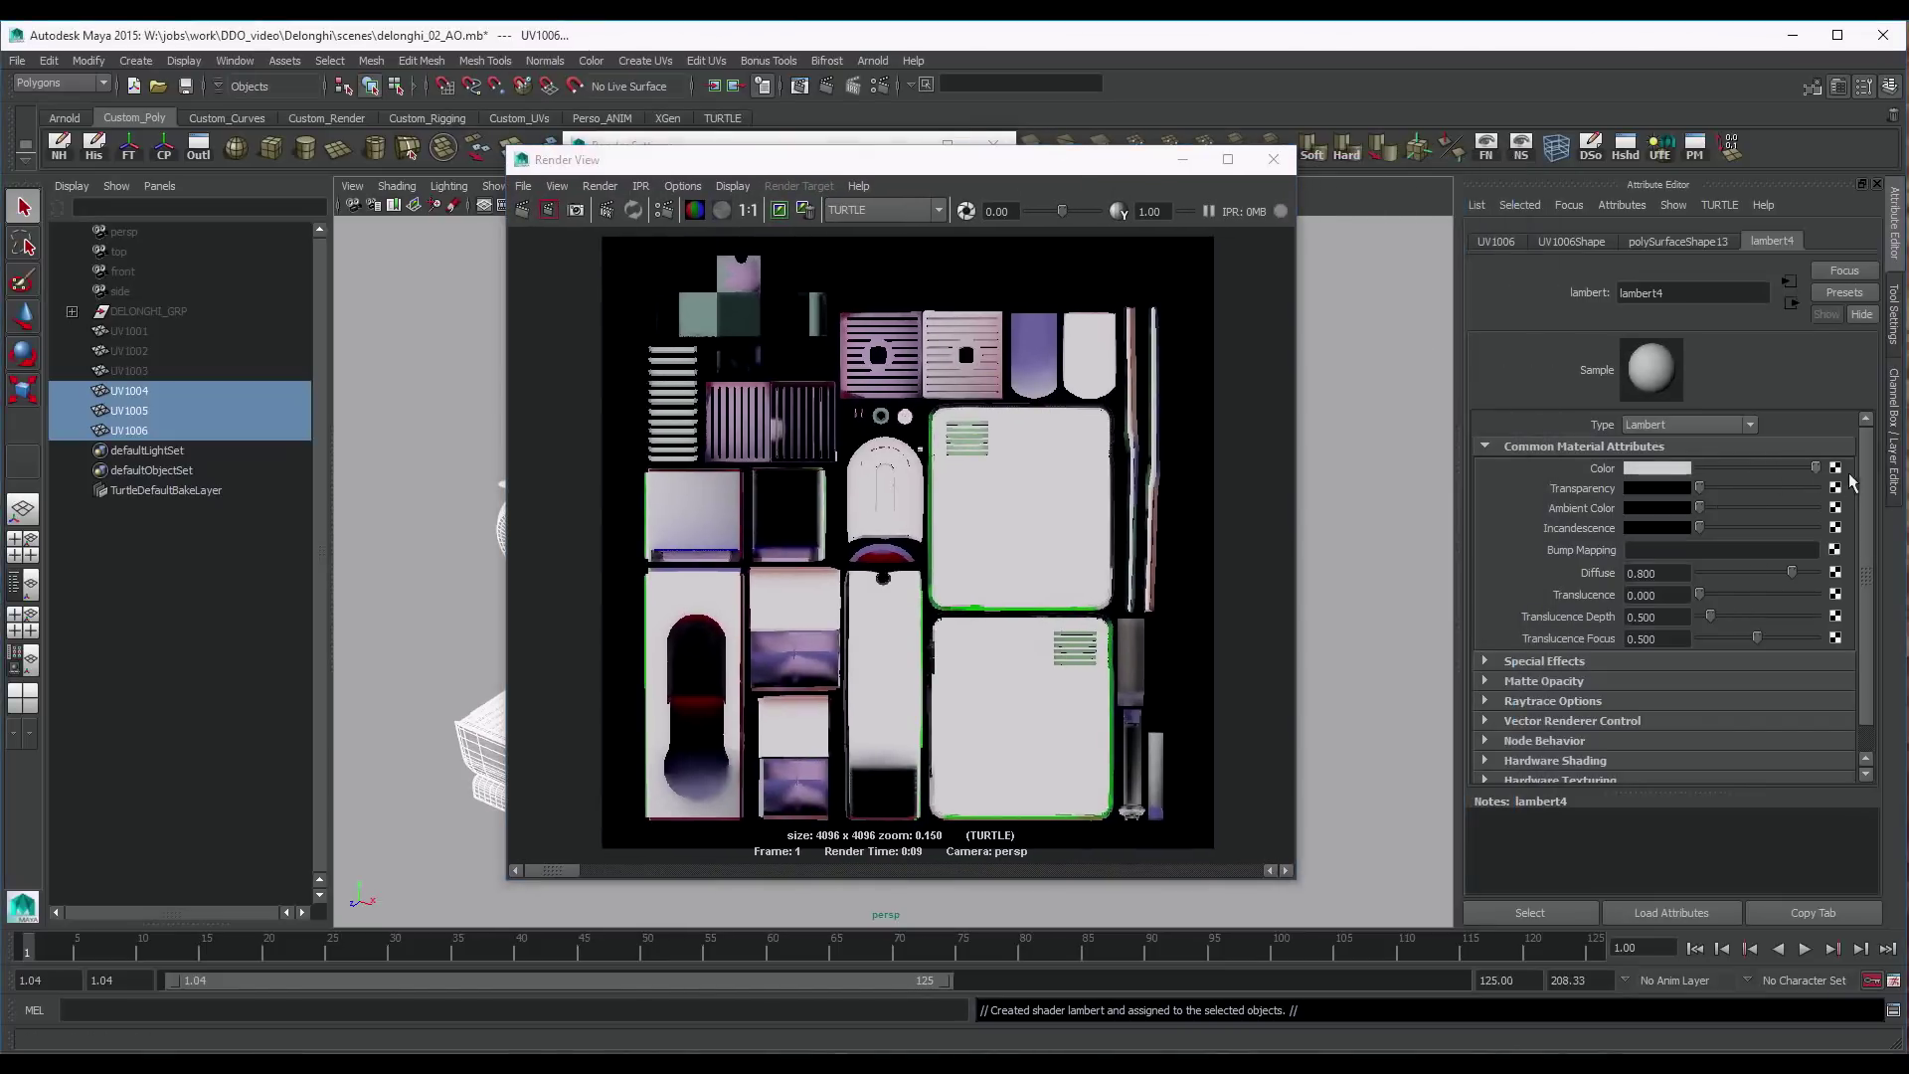
Bake the UV1004 duplicate and inspect the vent panel detail
{"action": "left_click_drag", "start_coordinate": [1040, 168], "coordinate": [1236, 162]}
{"action": "left_click", "coordinate": [211, 393]}
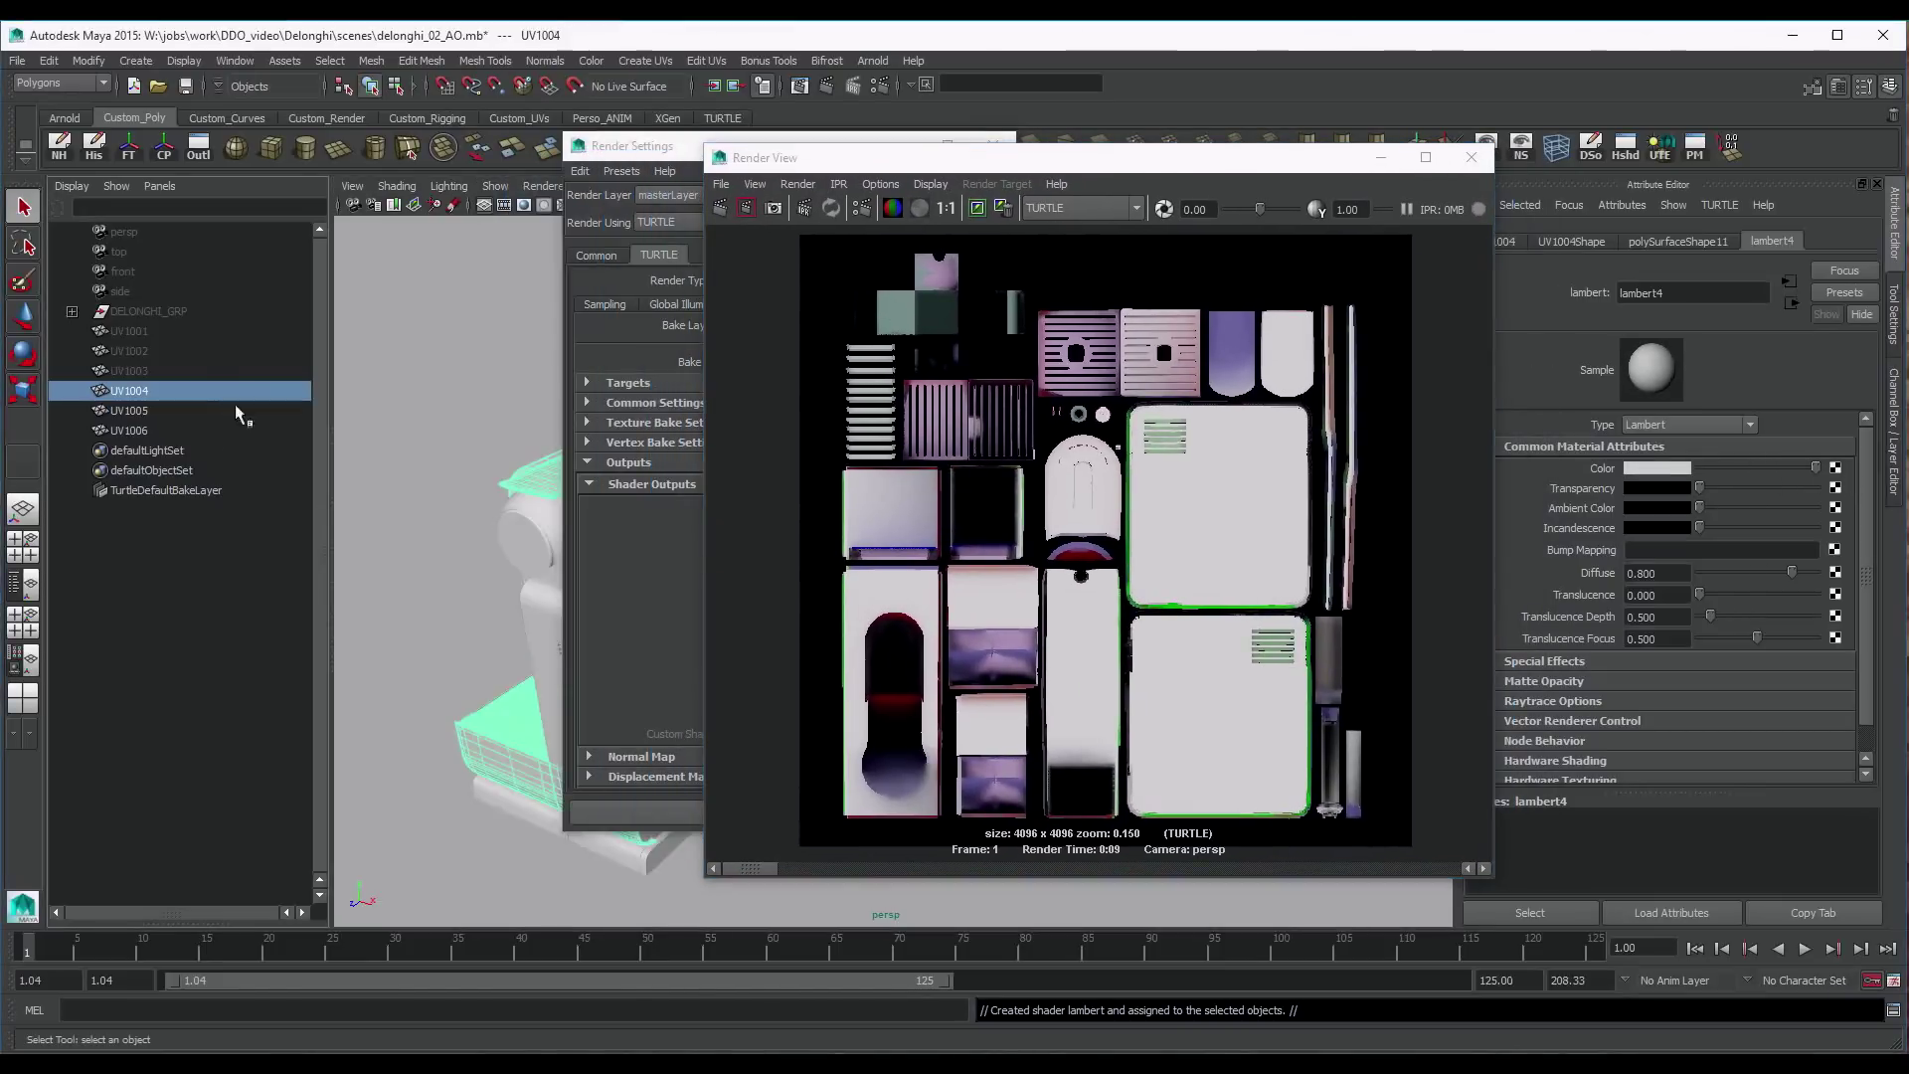
{"action": "left_click", "coordinate": [721, 210]}
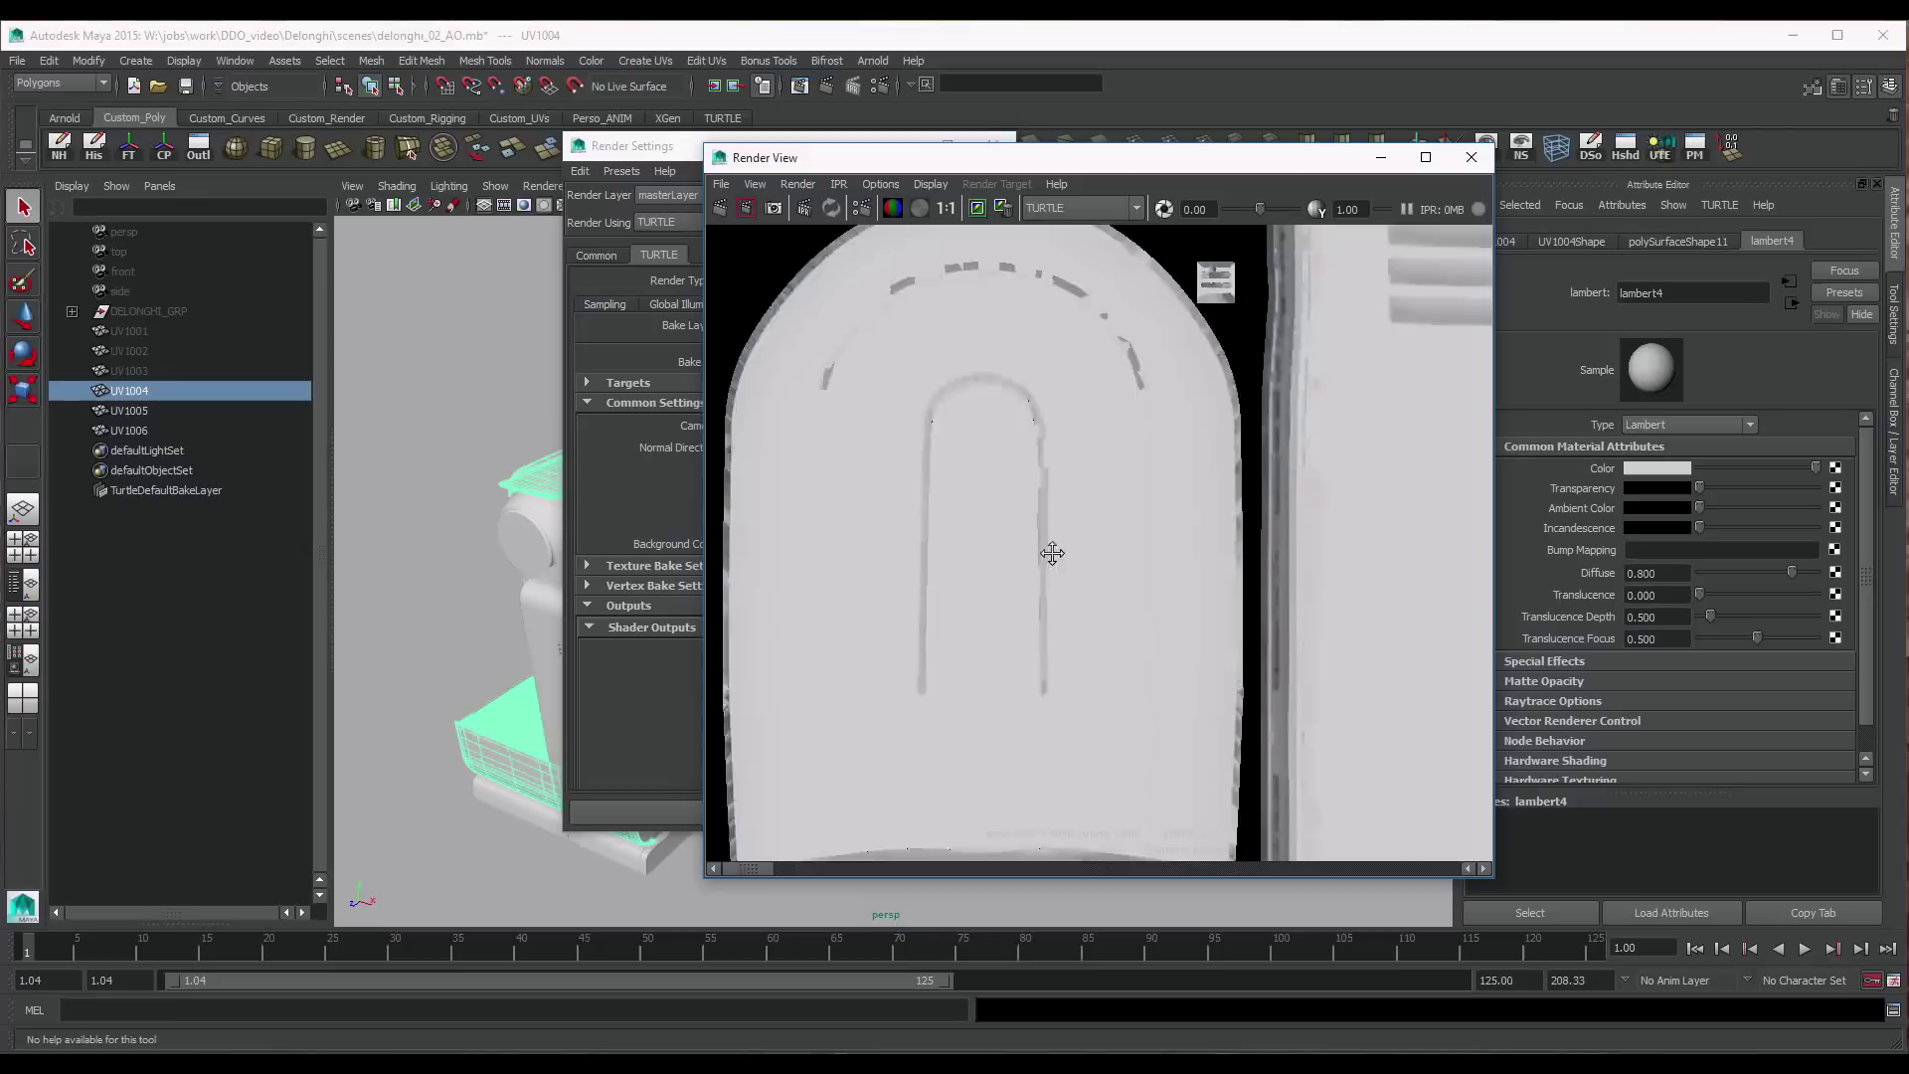
{"action": "middle_click_drag", "start_coordinate": [1053, 554], "coordinate": [1029, 608], "text": "alt"}
{"action": "middle_click_drag", "start_coordinate": [1144, 430], "coordinate": [1010, 307], "text": "alt"}
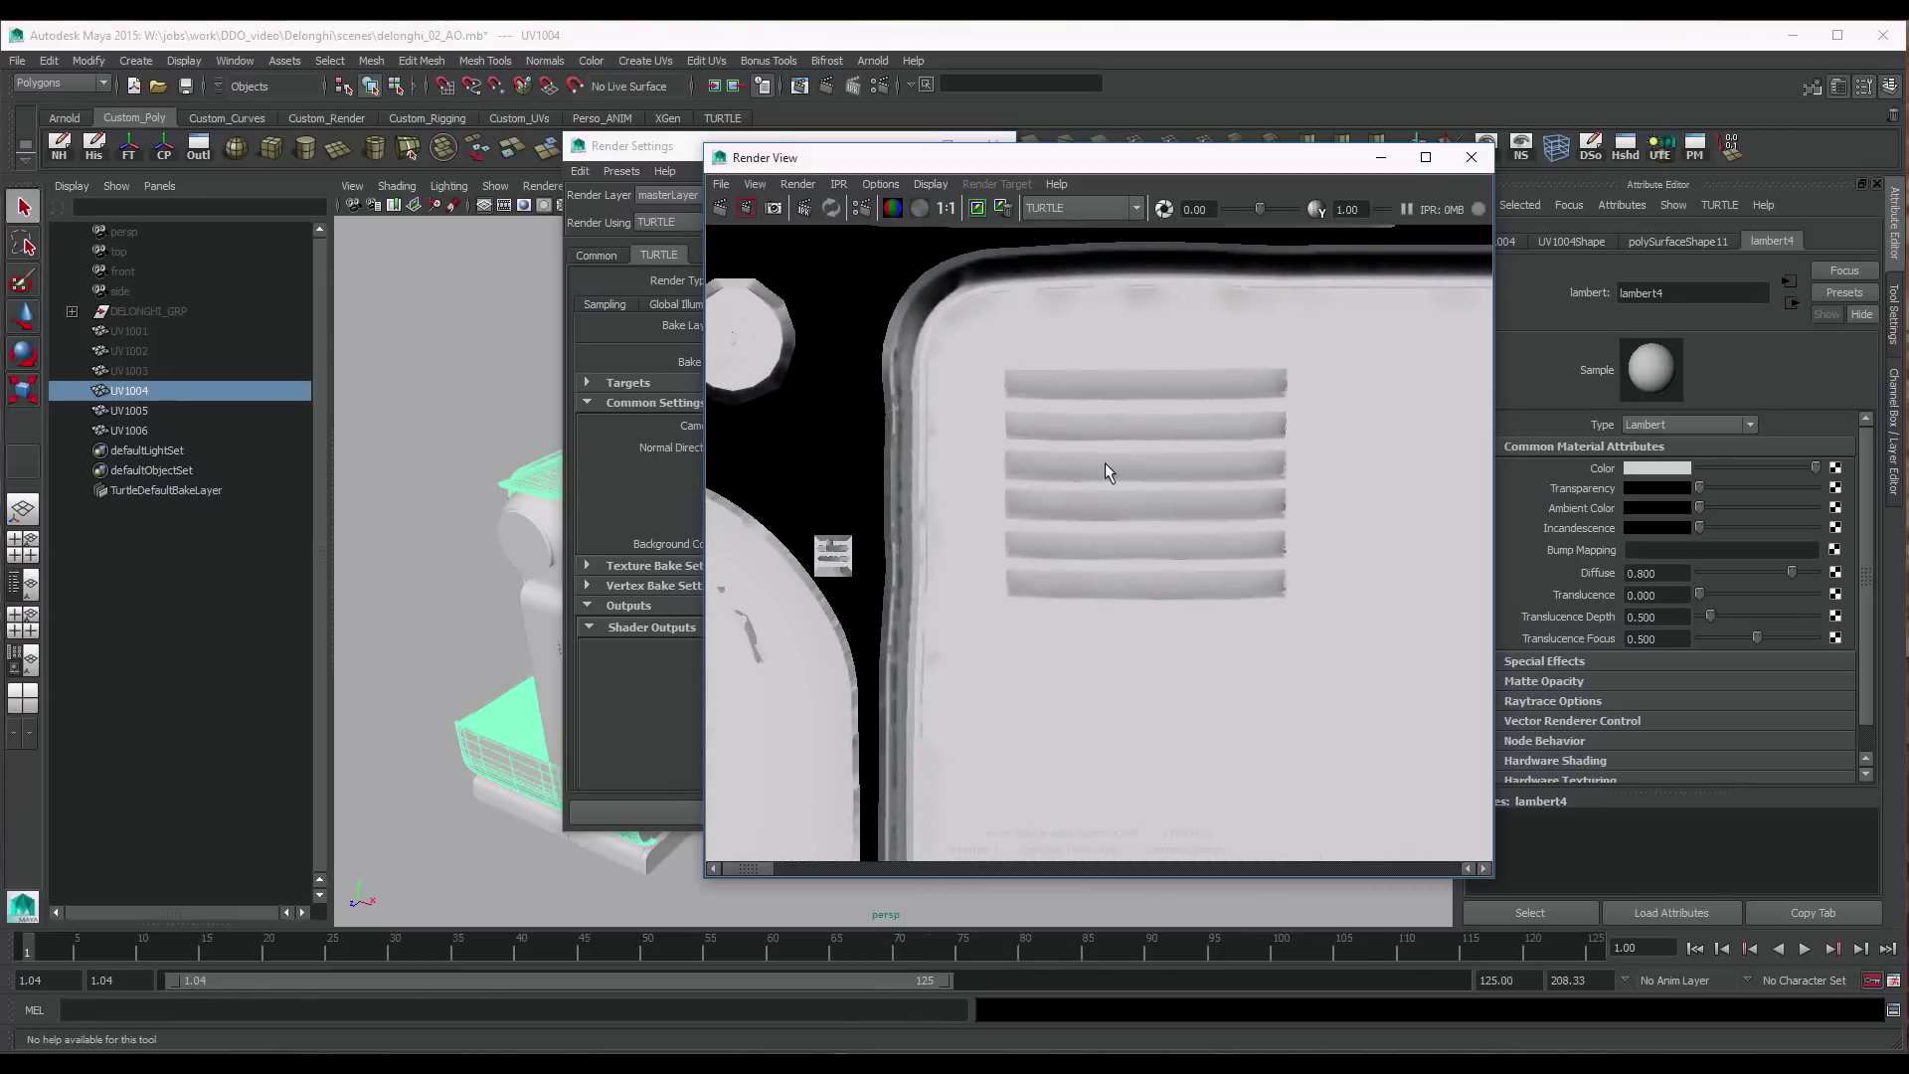
Check the Final Gather ray count (600) in the global illumination settings
{"action": "left_click", "coordinate": [665, 148]}
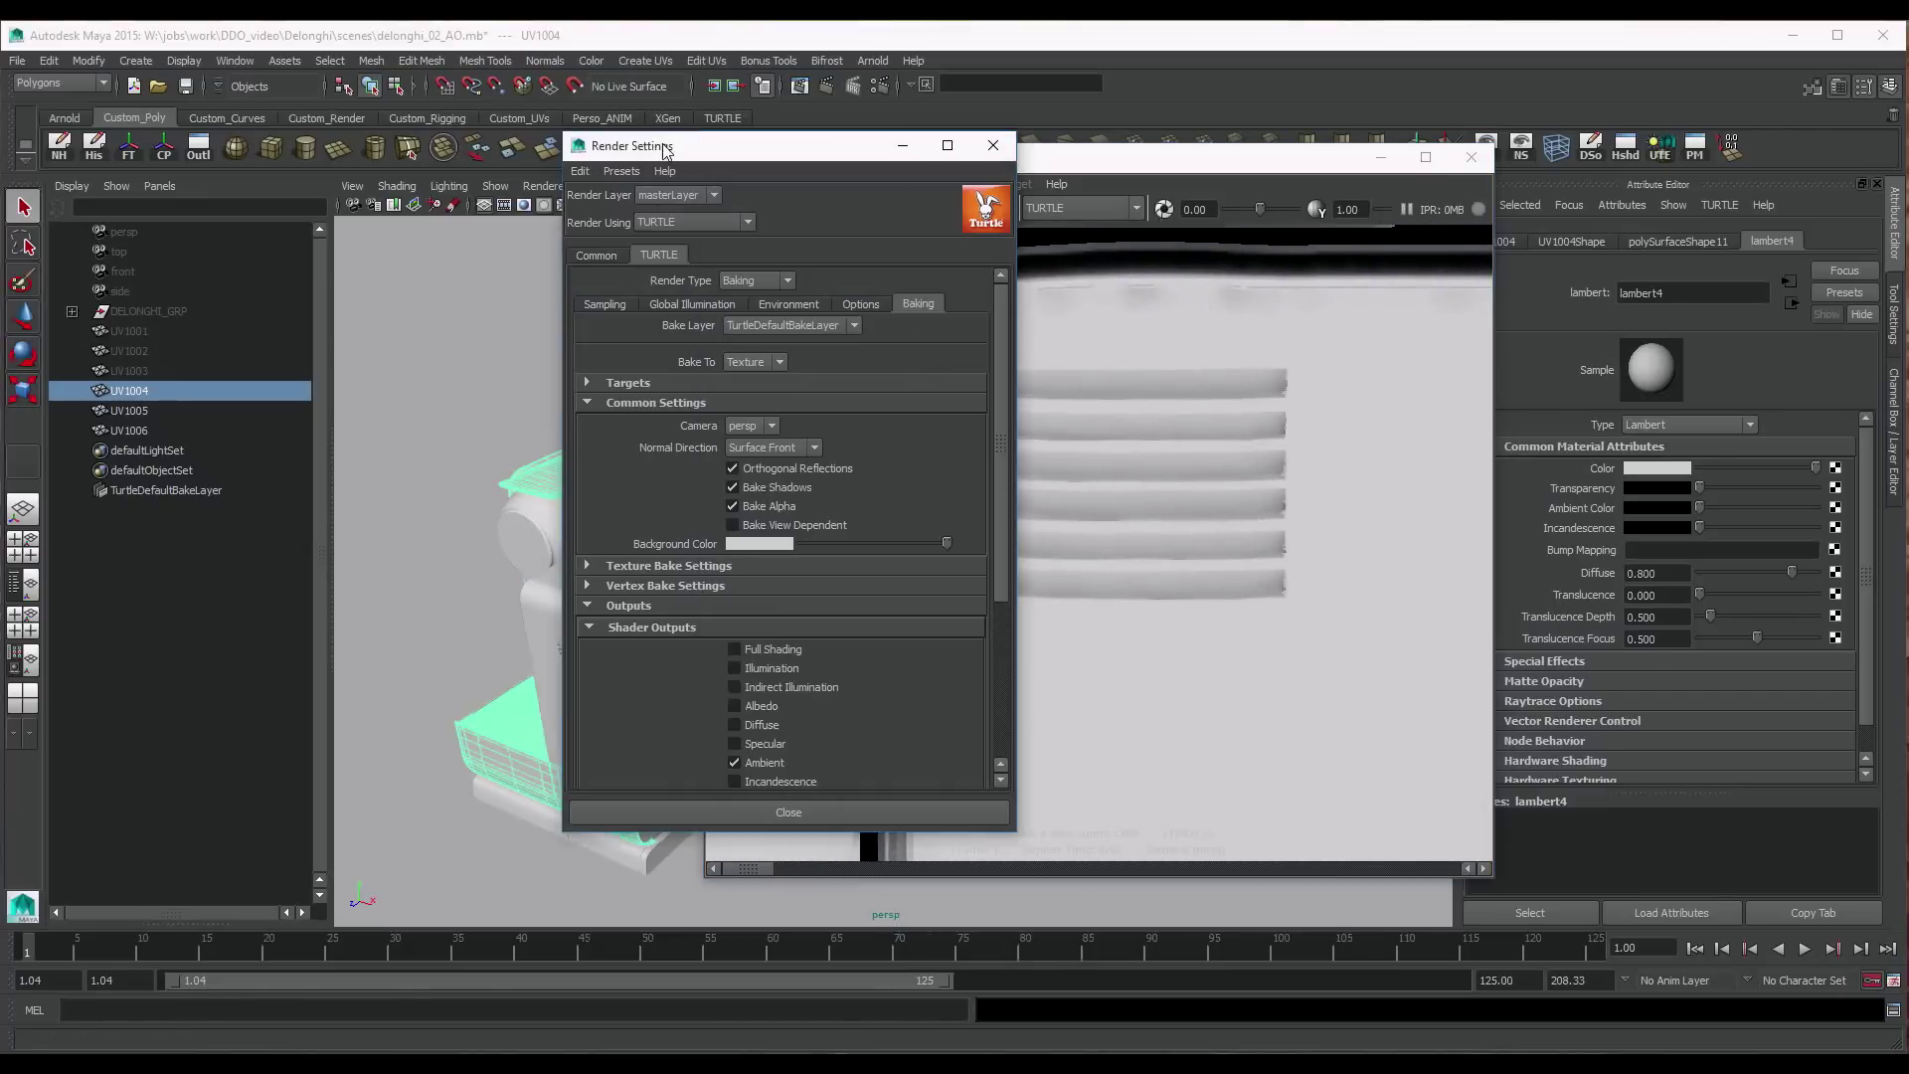
{"action": "left_click", "coordinate": [689, 302]}
{"action": "left_click", "coordinate": [640, 428]}
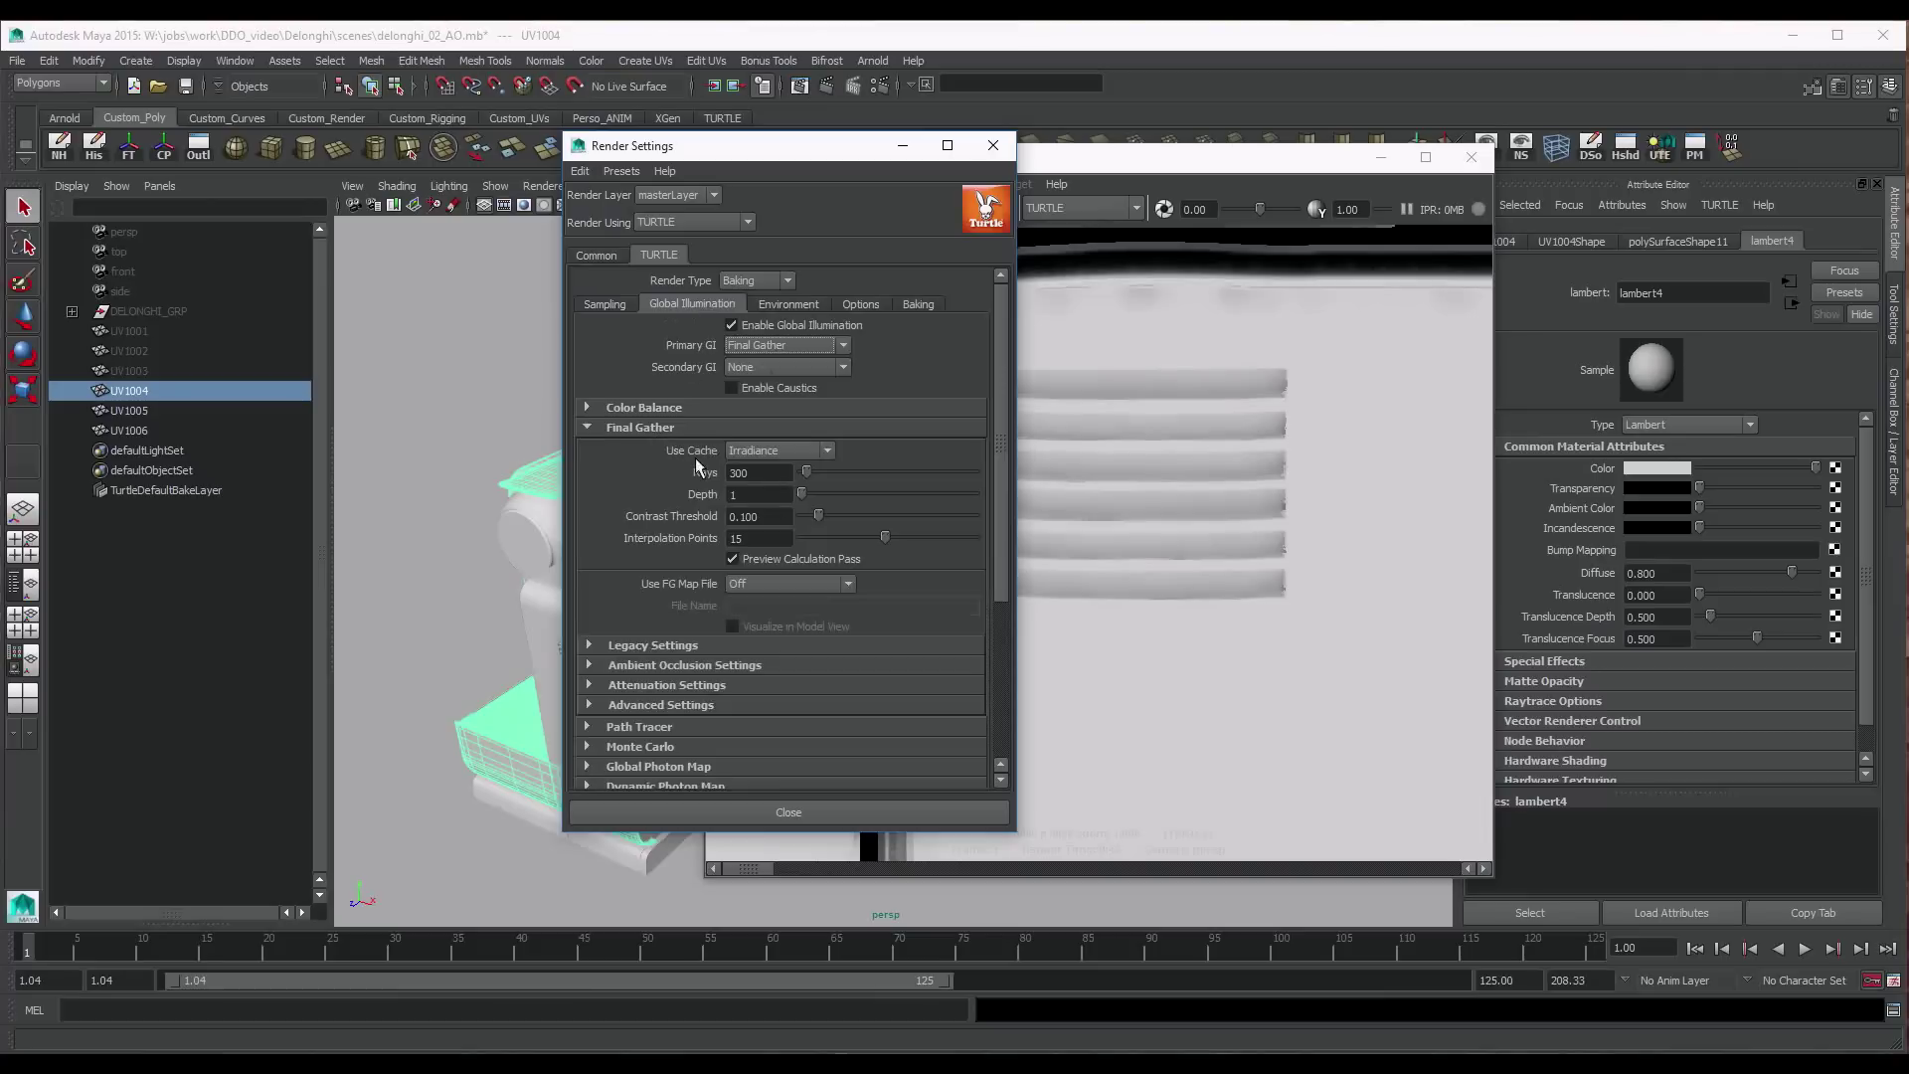
{"action": "left_click", "coordinate": [737, 473]}
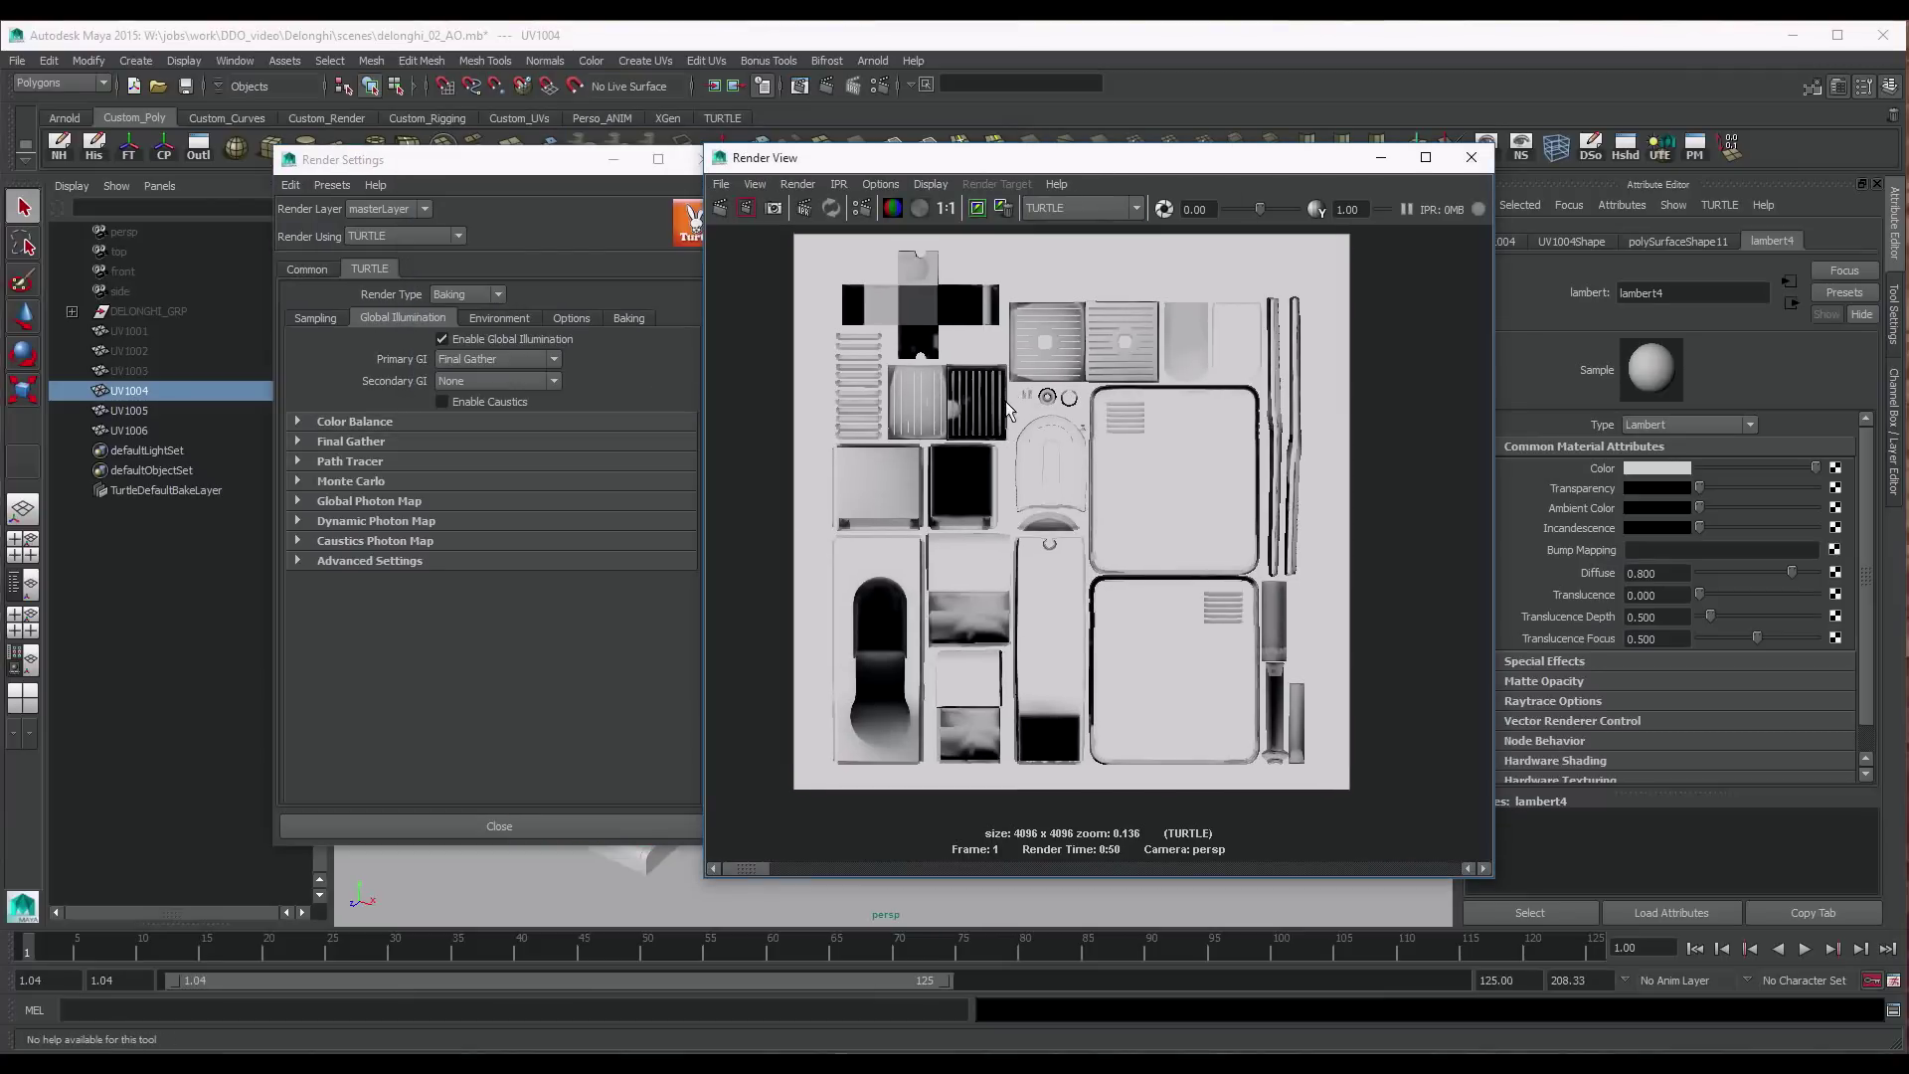
Save the ambient-occlusion bake over delonghi_1001_ao.tga, confirming the replacement
{"action": "right_click", "coordinate": [1005, 403]}
{"action": "mouse_move", "coordinate": [1048, 412]}
{"action": "left_click", "coordinate": [1140, 430]}
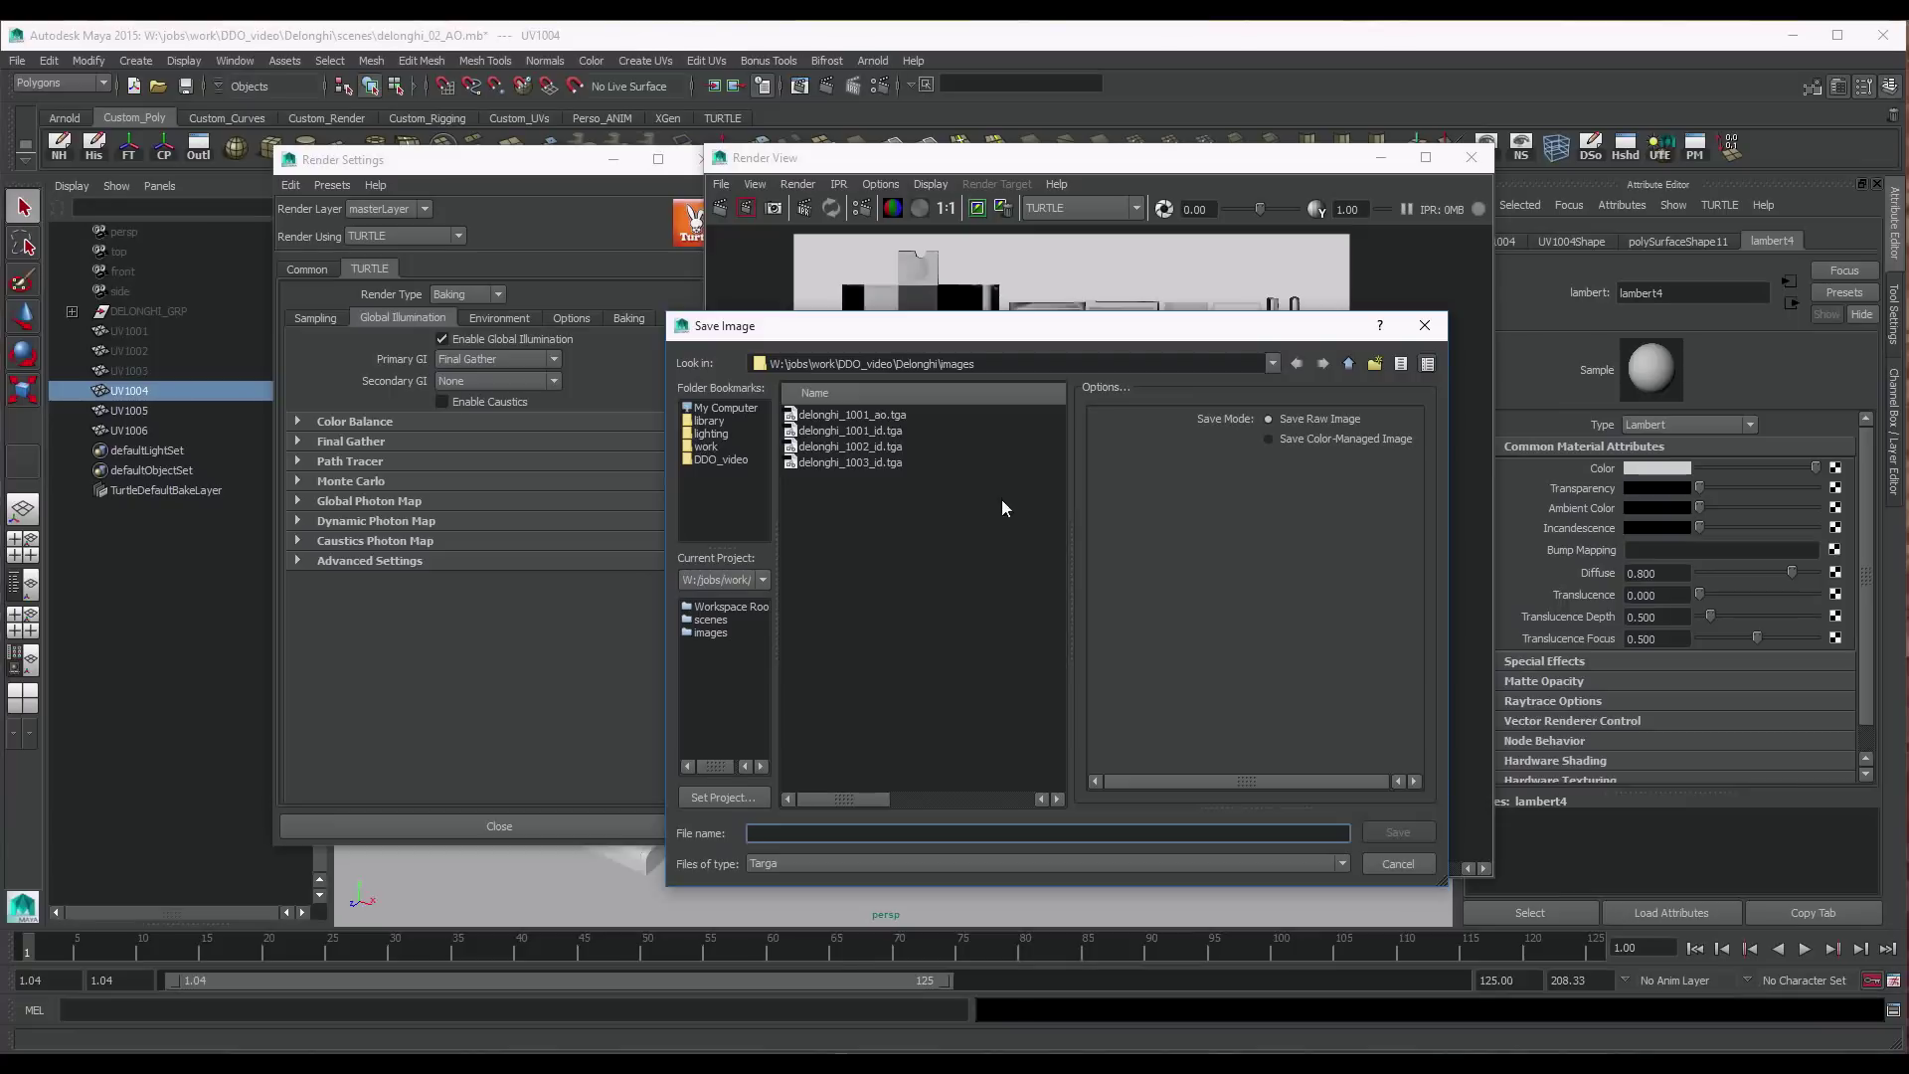
{"action": "left_click", "coordinate": [852, 414]}
{"action": "left_click", "coordinate": [1398, 831]}
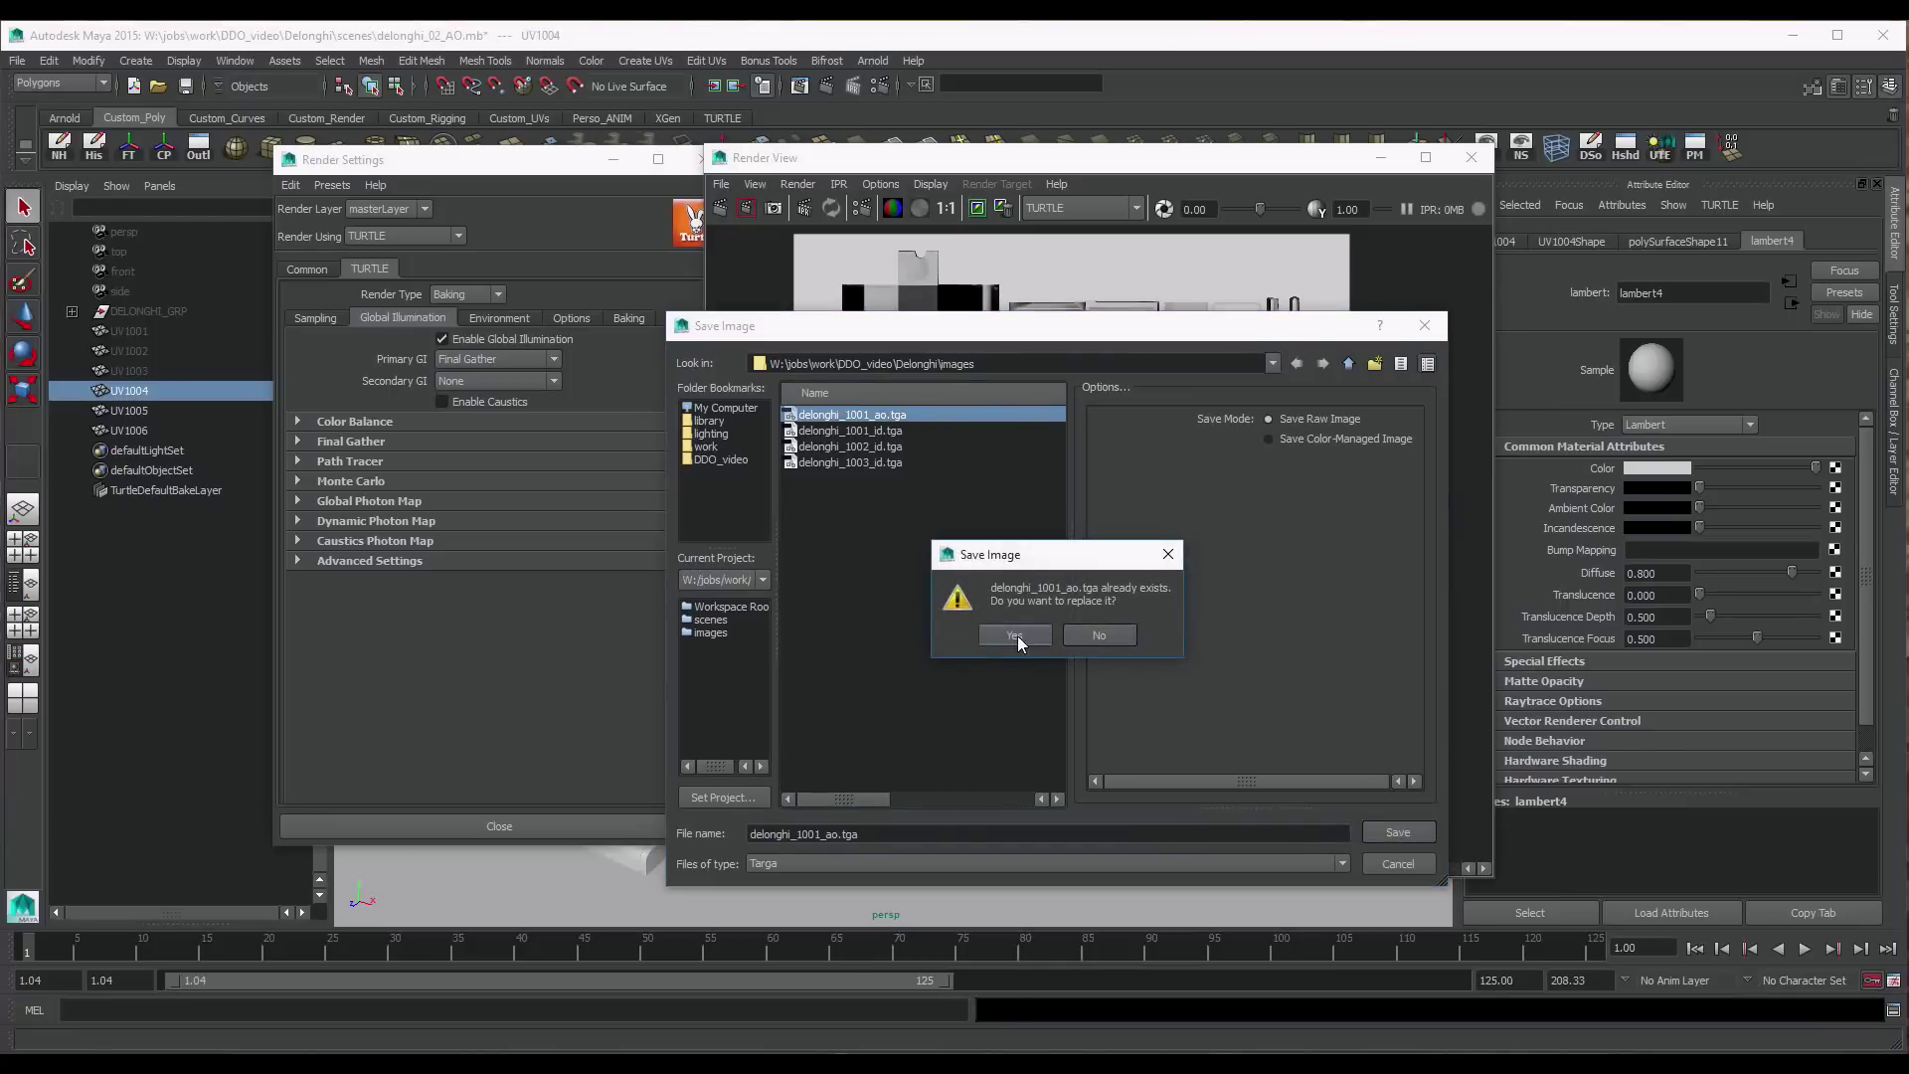
{"action": "left_click", "coordinate": [1014, 635]}
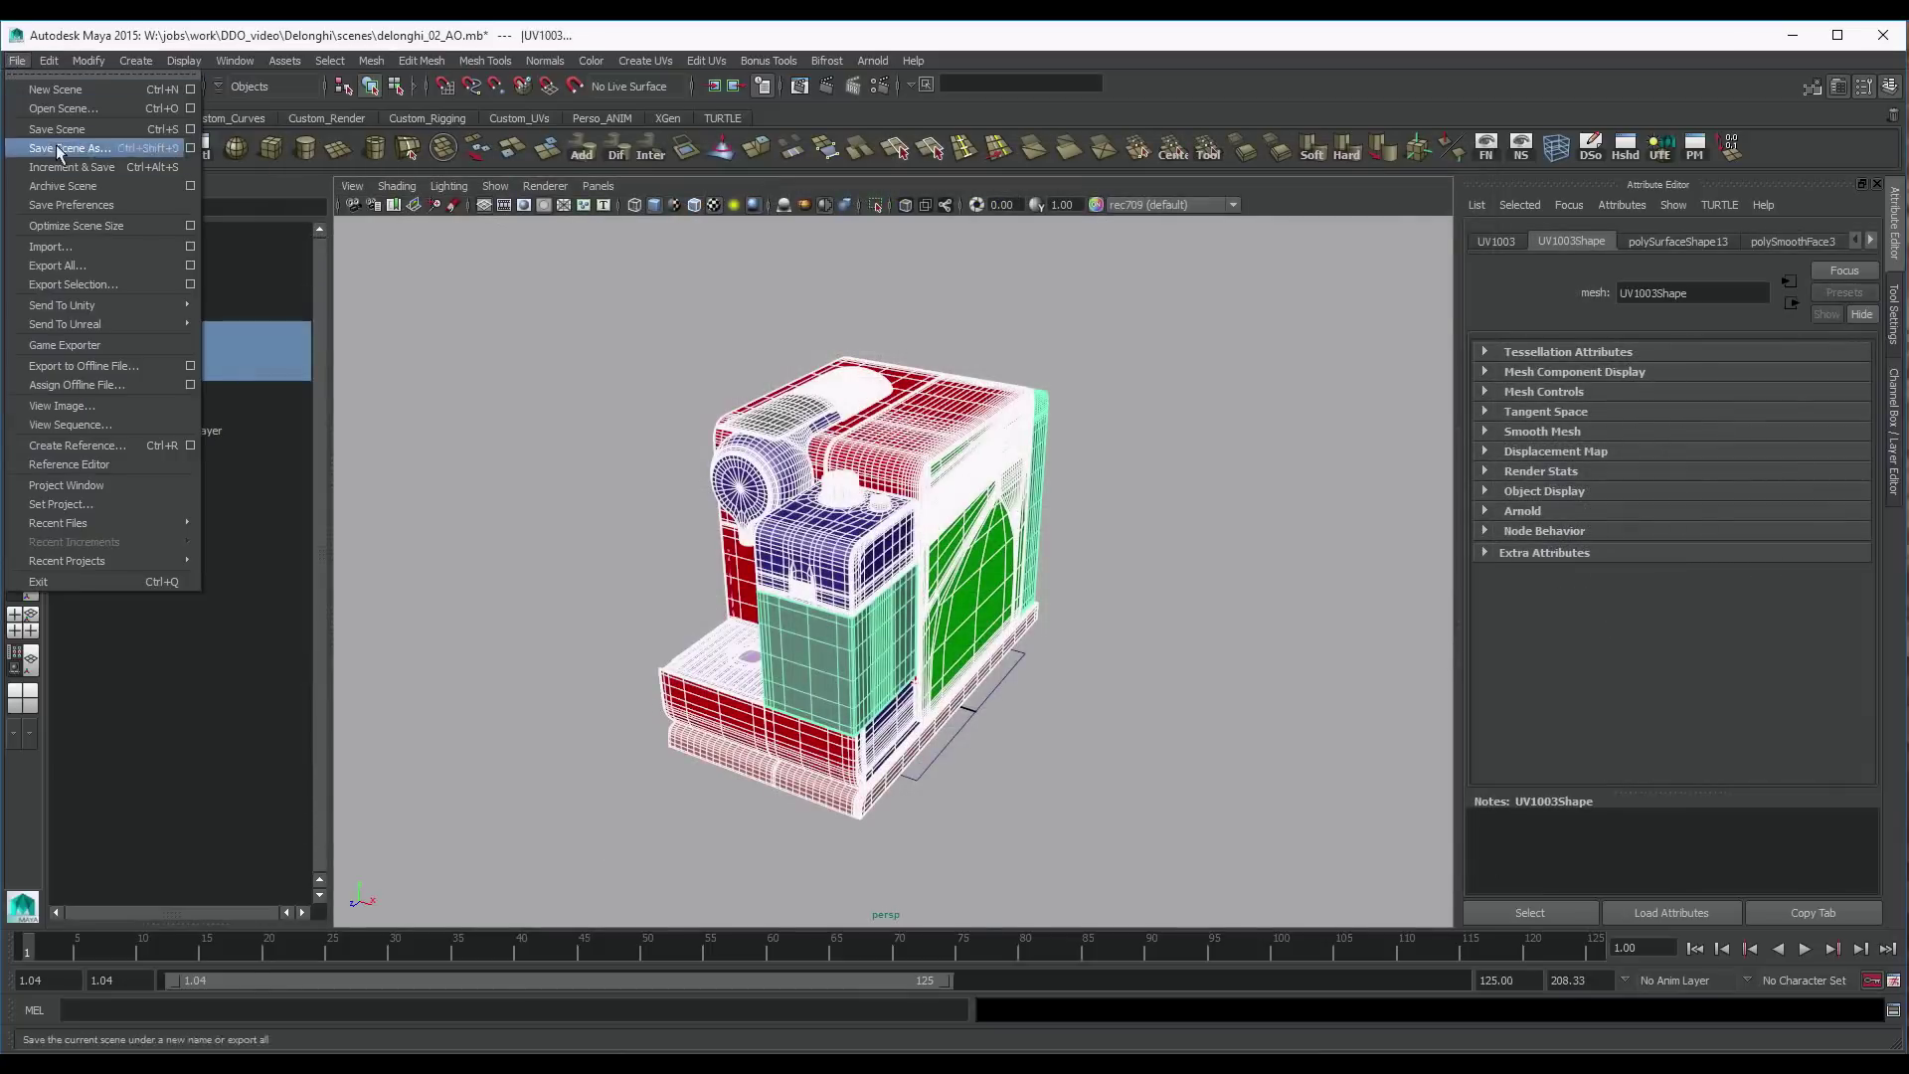
Export the selected meshes as an OBJ named delonghi into the project's images folder
{"action": "left_click", "coordinate": [92, 286]}
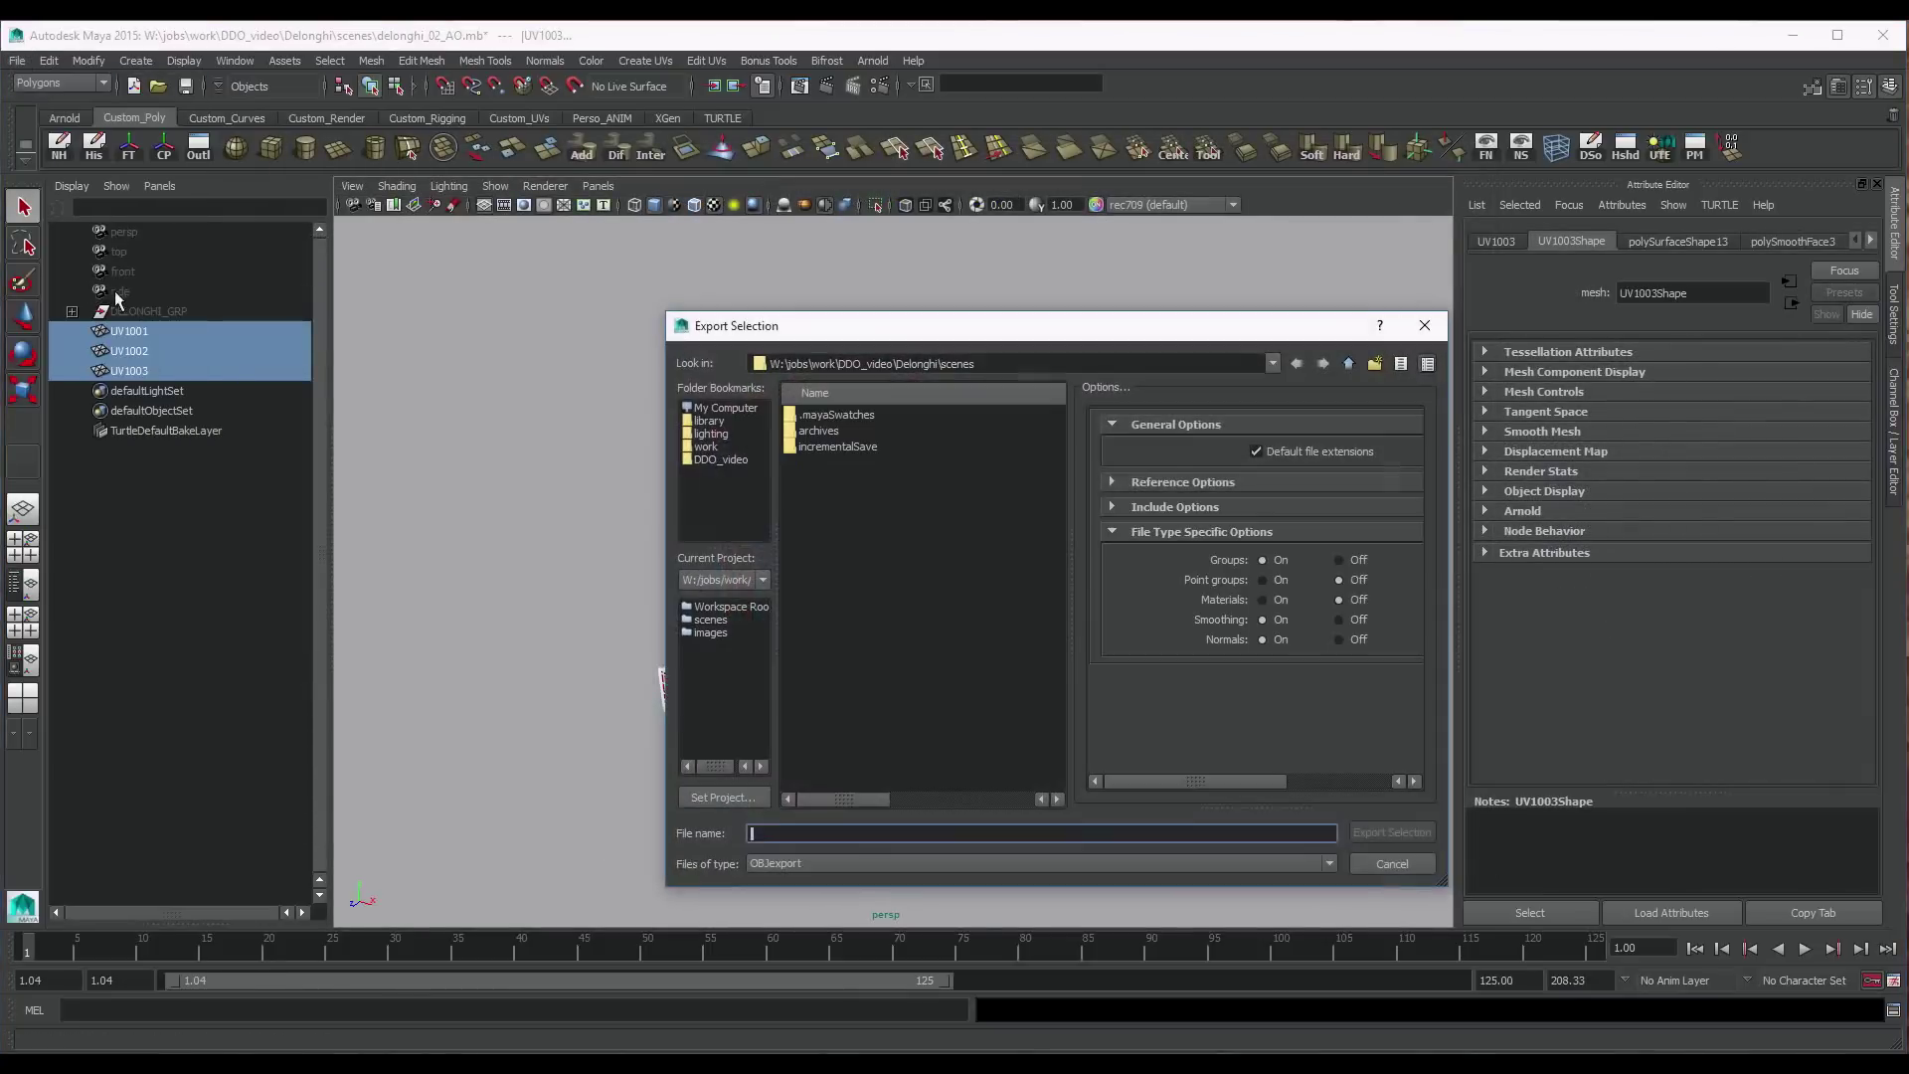
{"action": "left_click", "coordinate": [1347, 364]}
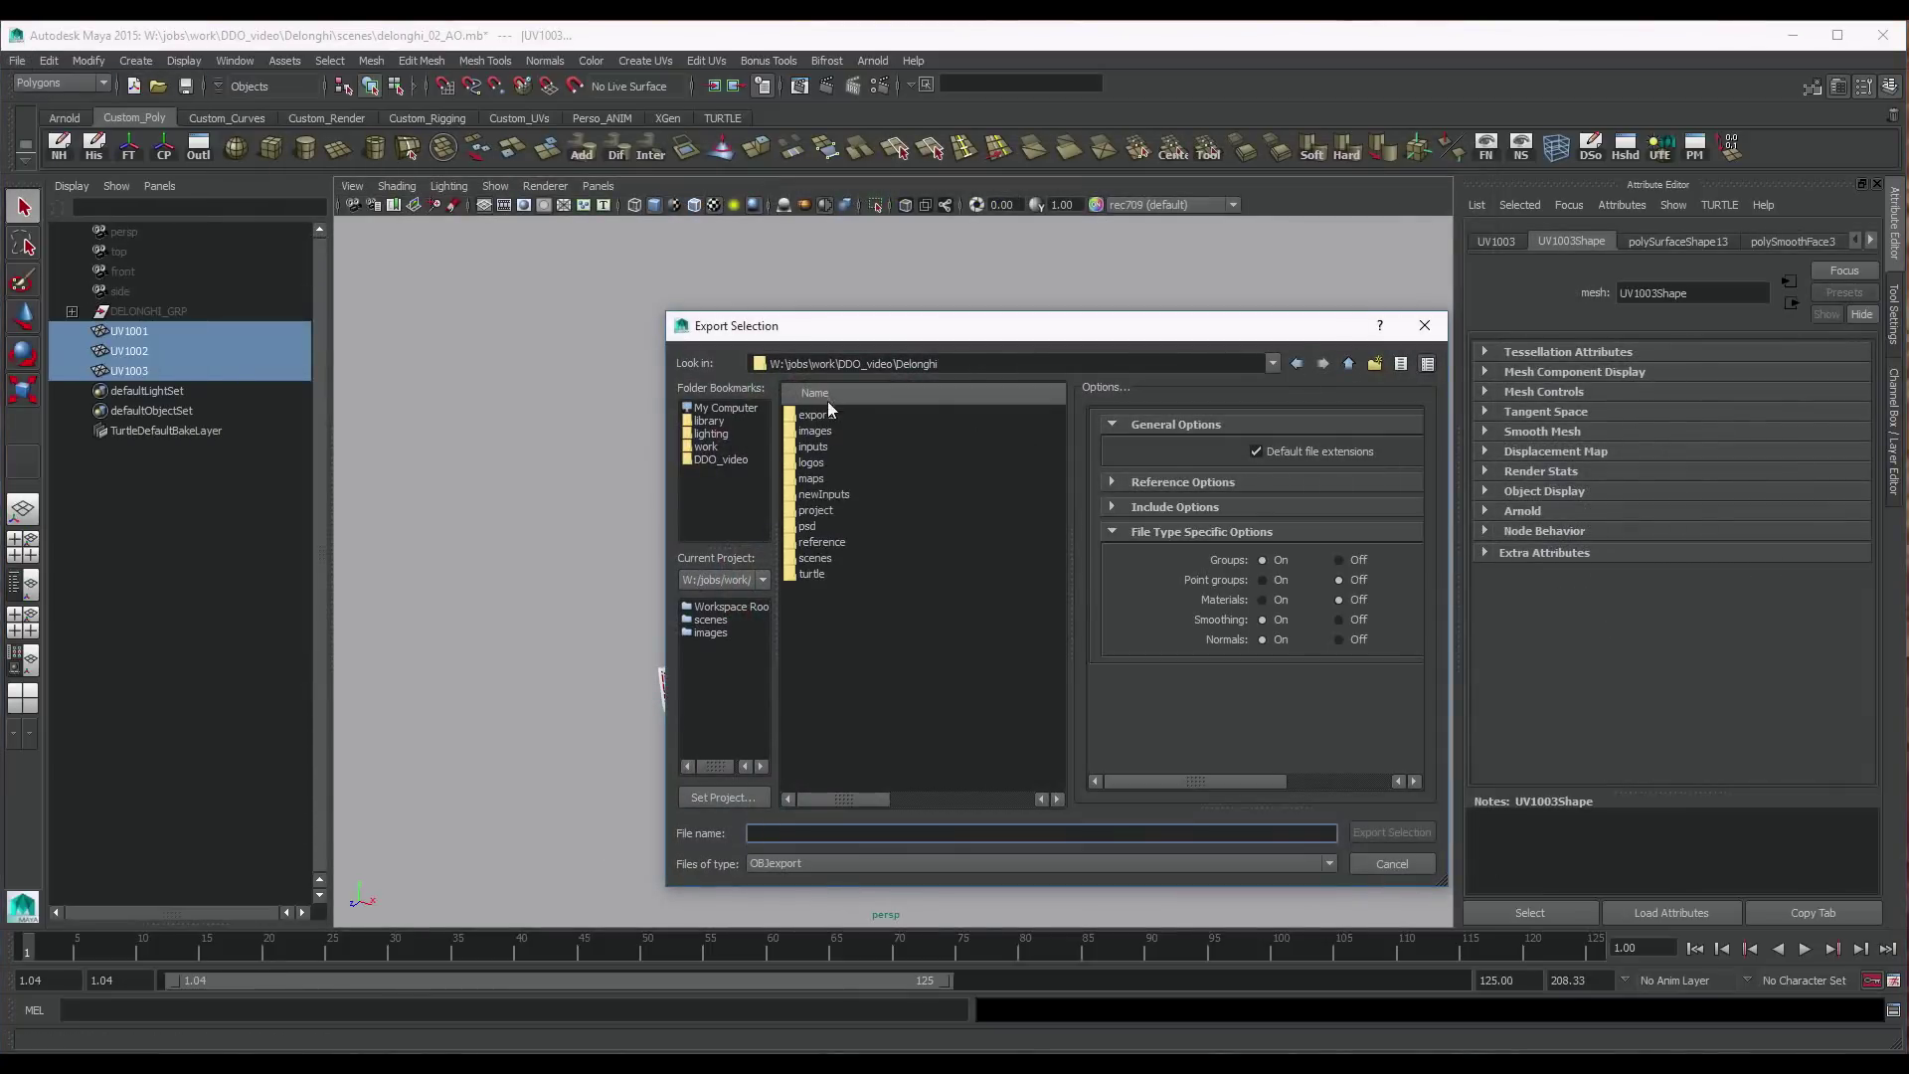
{"action": "double_click", "coordinate": [823, 432]}
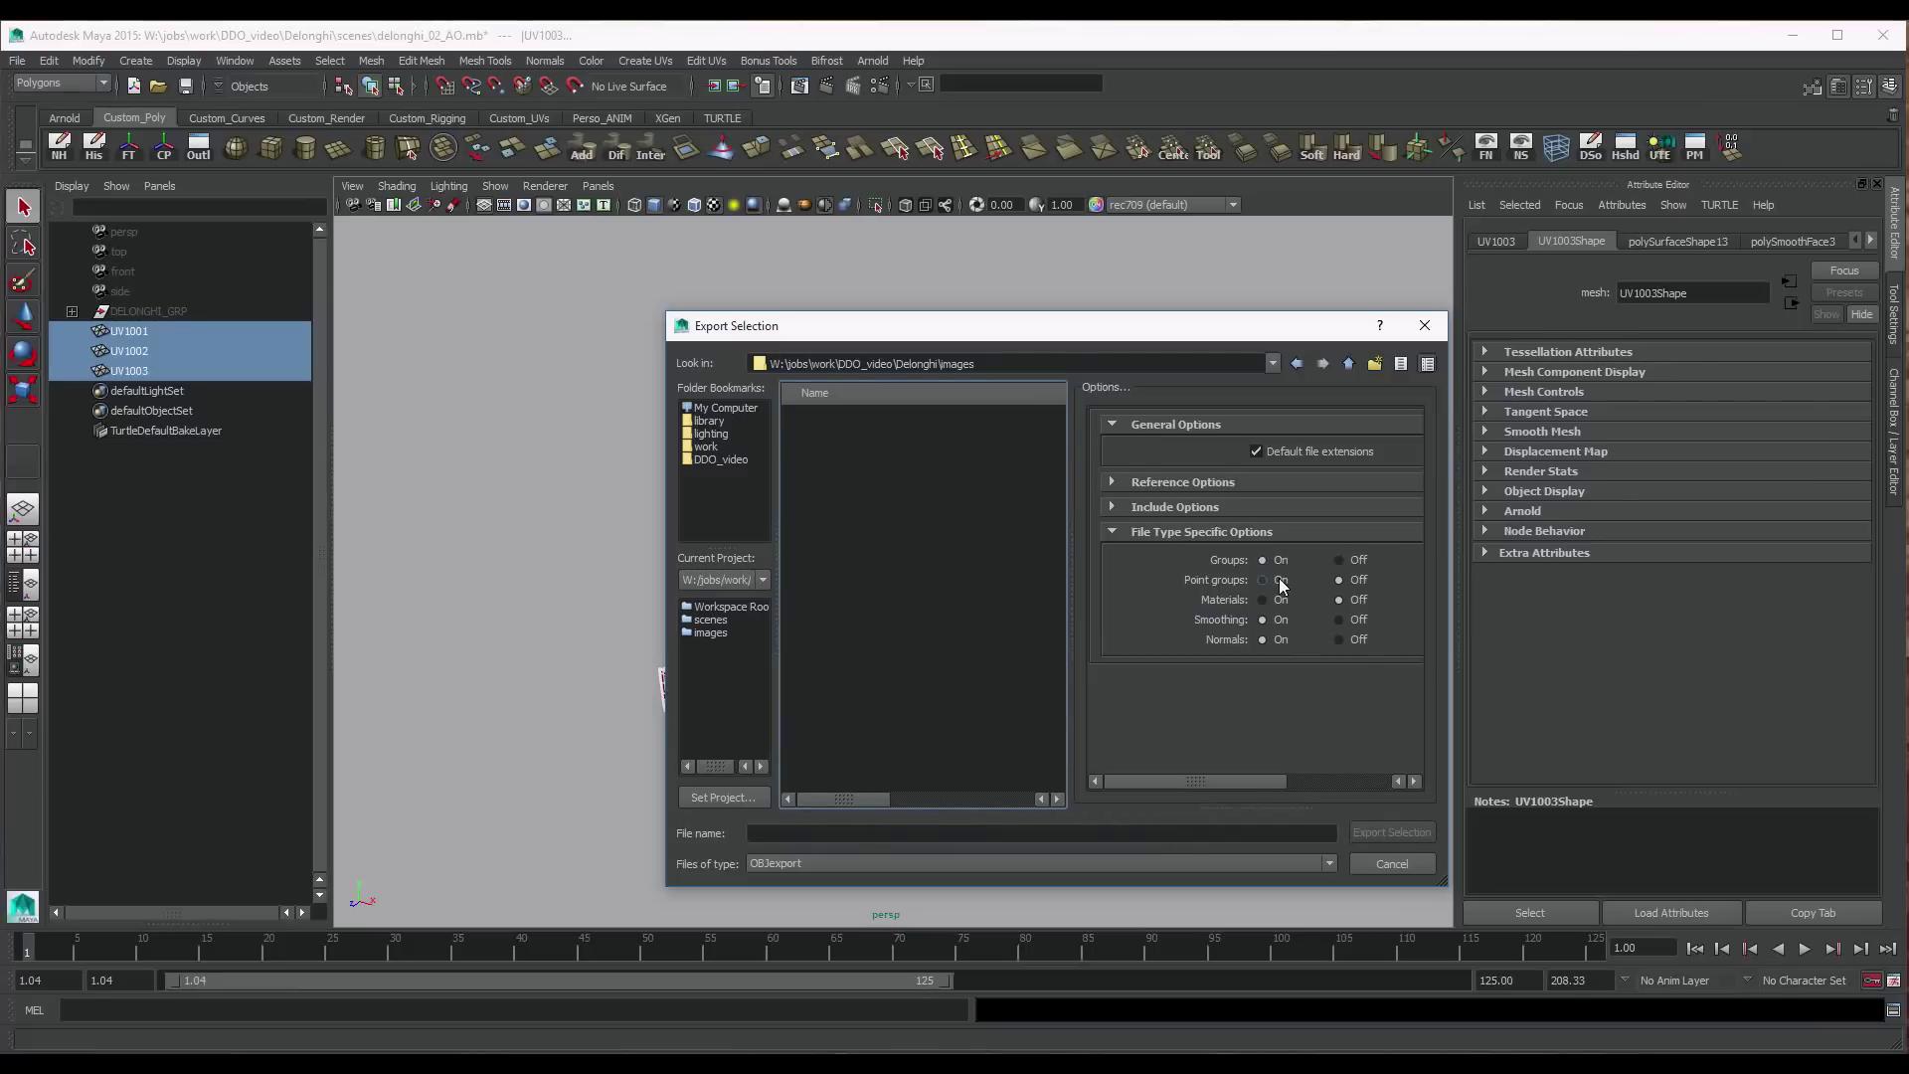
{"action": "left_click", "coordinate": [969, 831]}
{"action": "type", "text": "delonghi"}
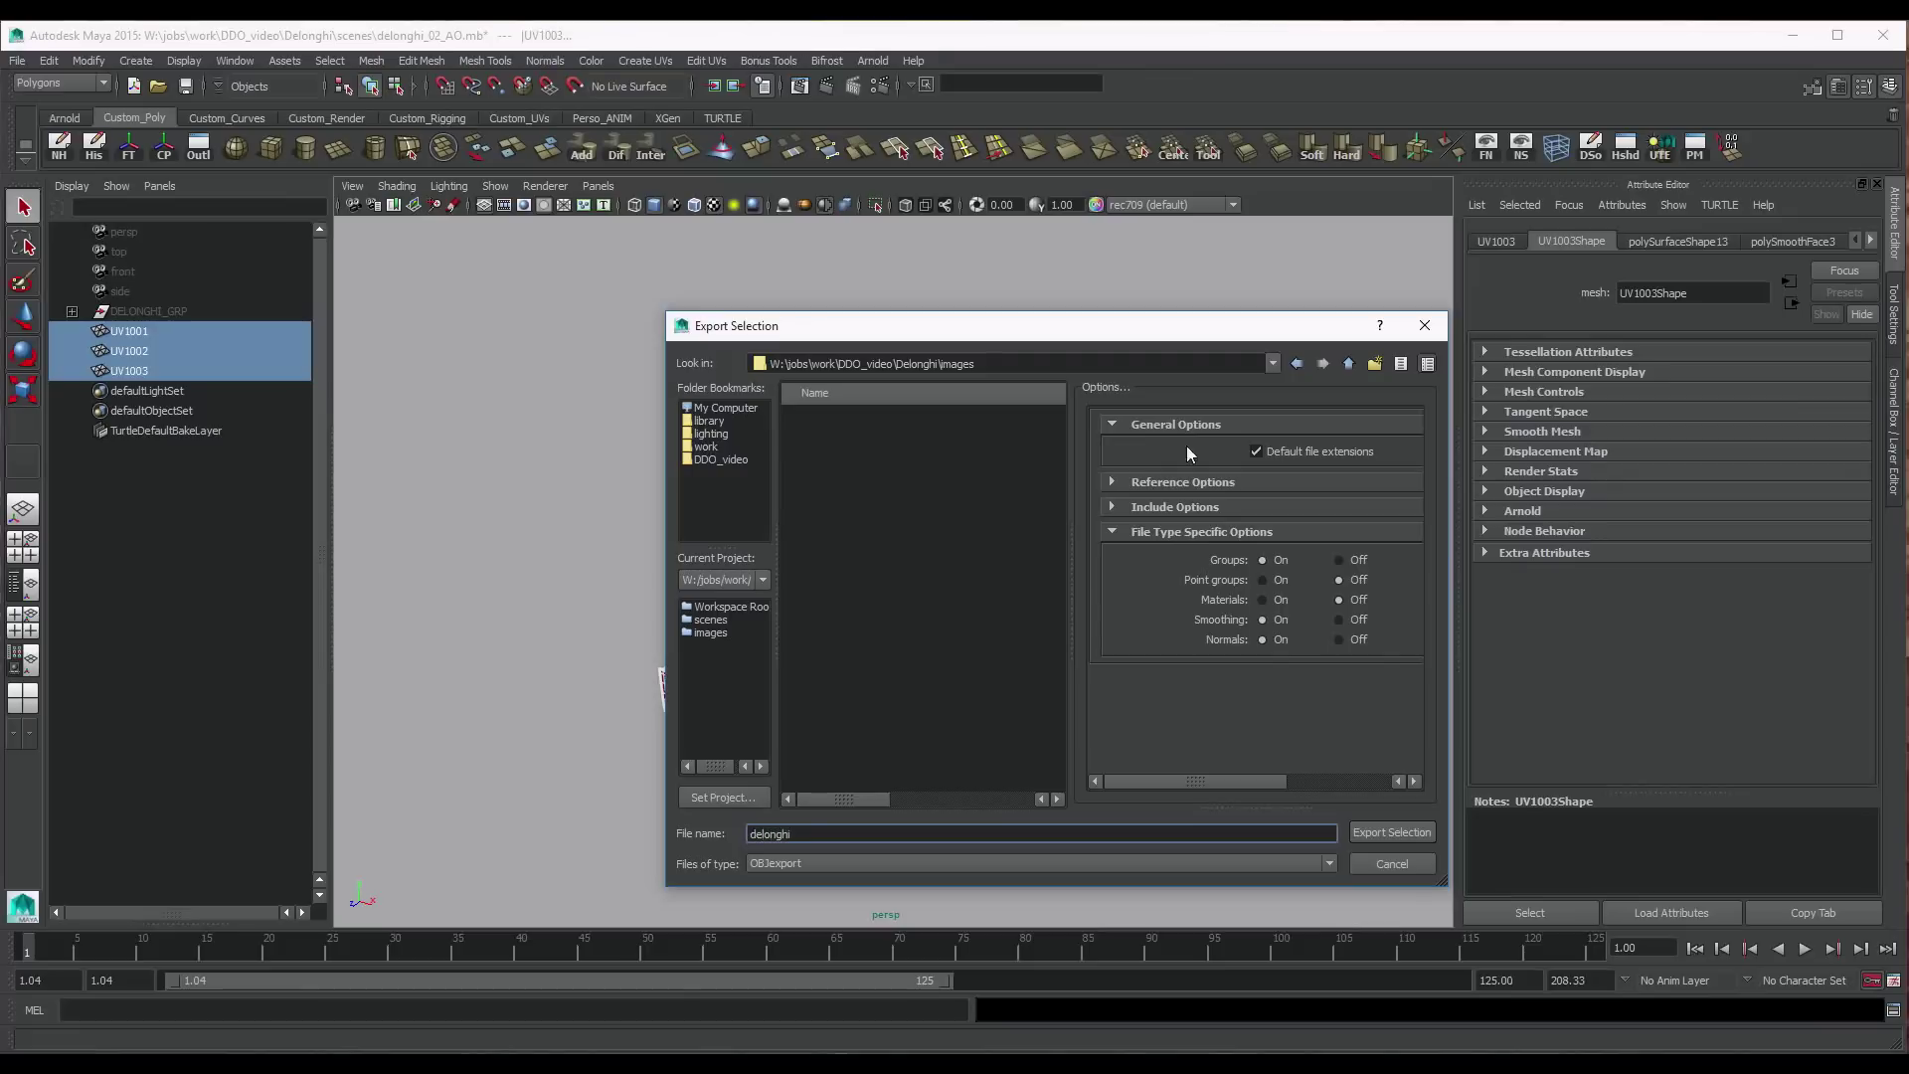
{"action": "left_click", "coordinate": [1392, 831]}
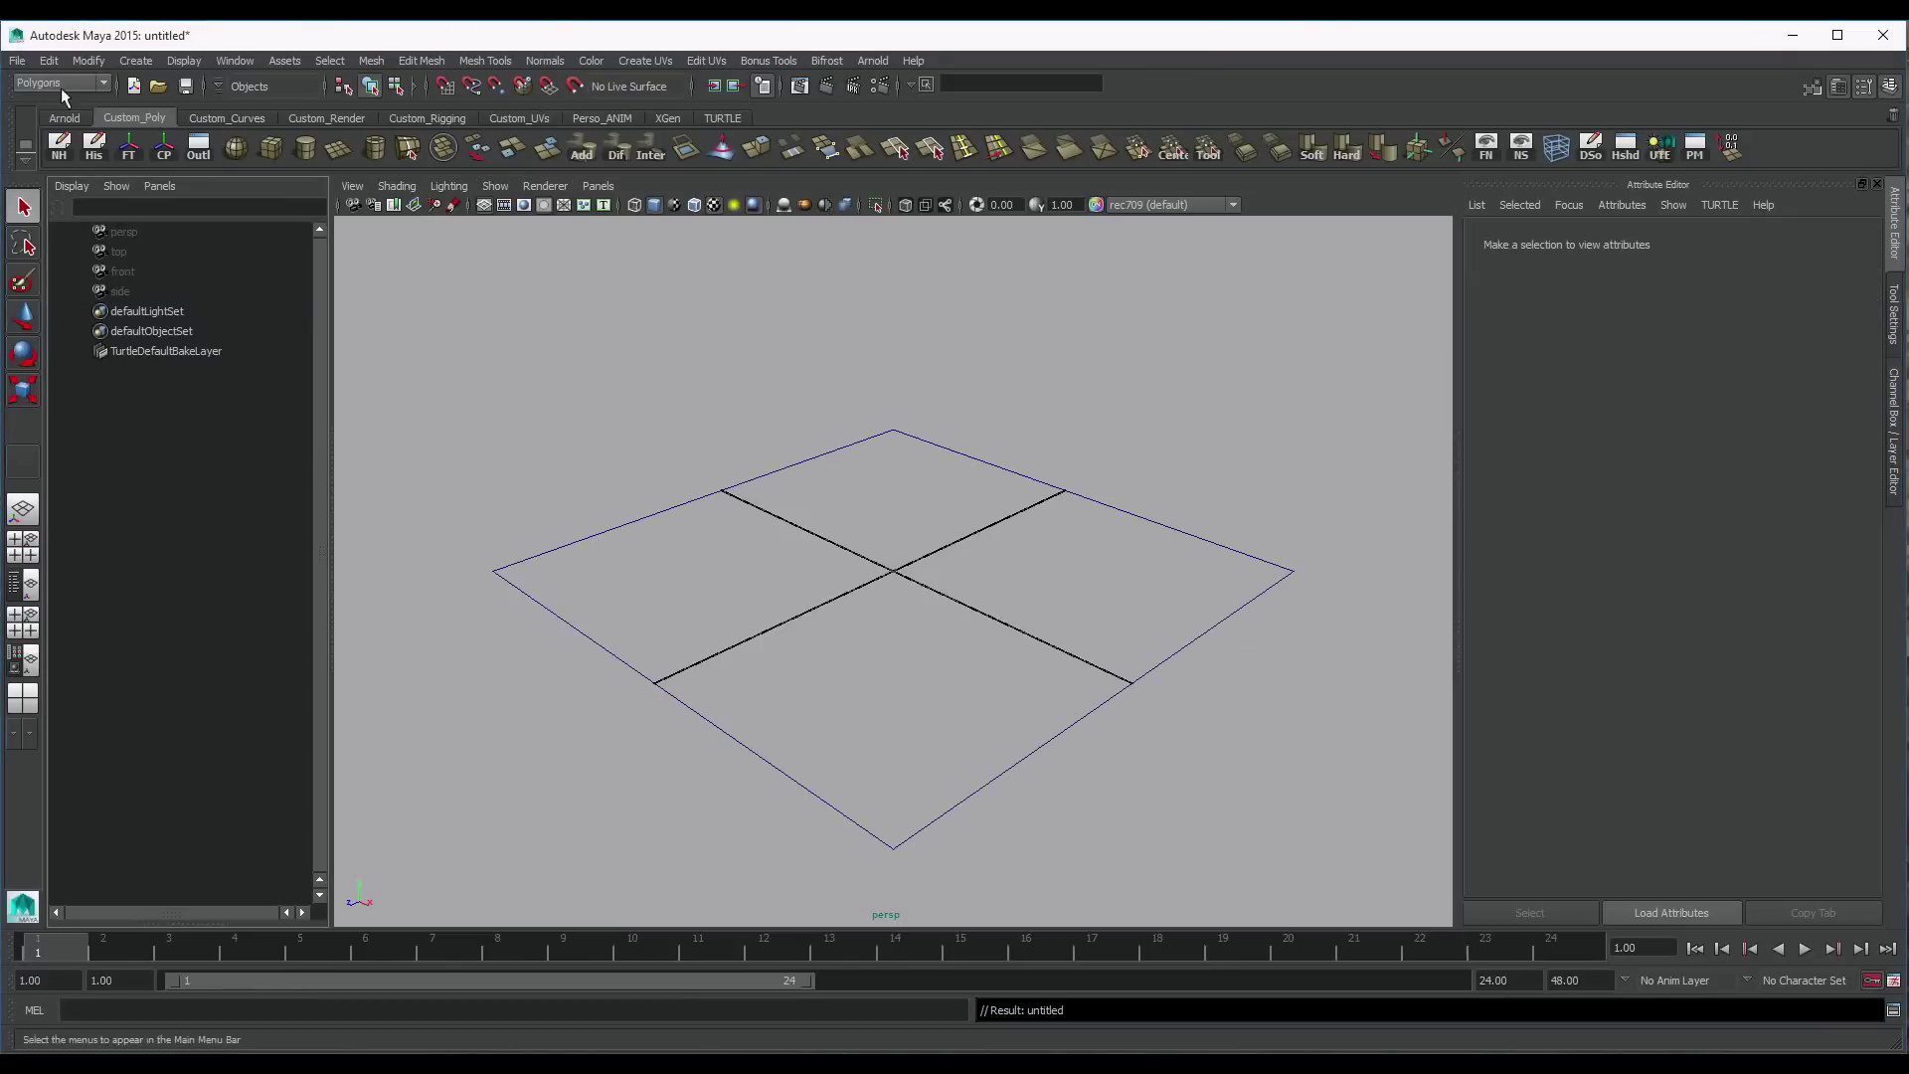
Import delonghi.obj from the images folder into the scene
{"action": "left_click", "coordinate": [17, 59]}
{"action": "left_click", "coordinate": [63, 259]}
{"action": "left_click", "coordinate": [817, 432]}
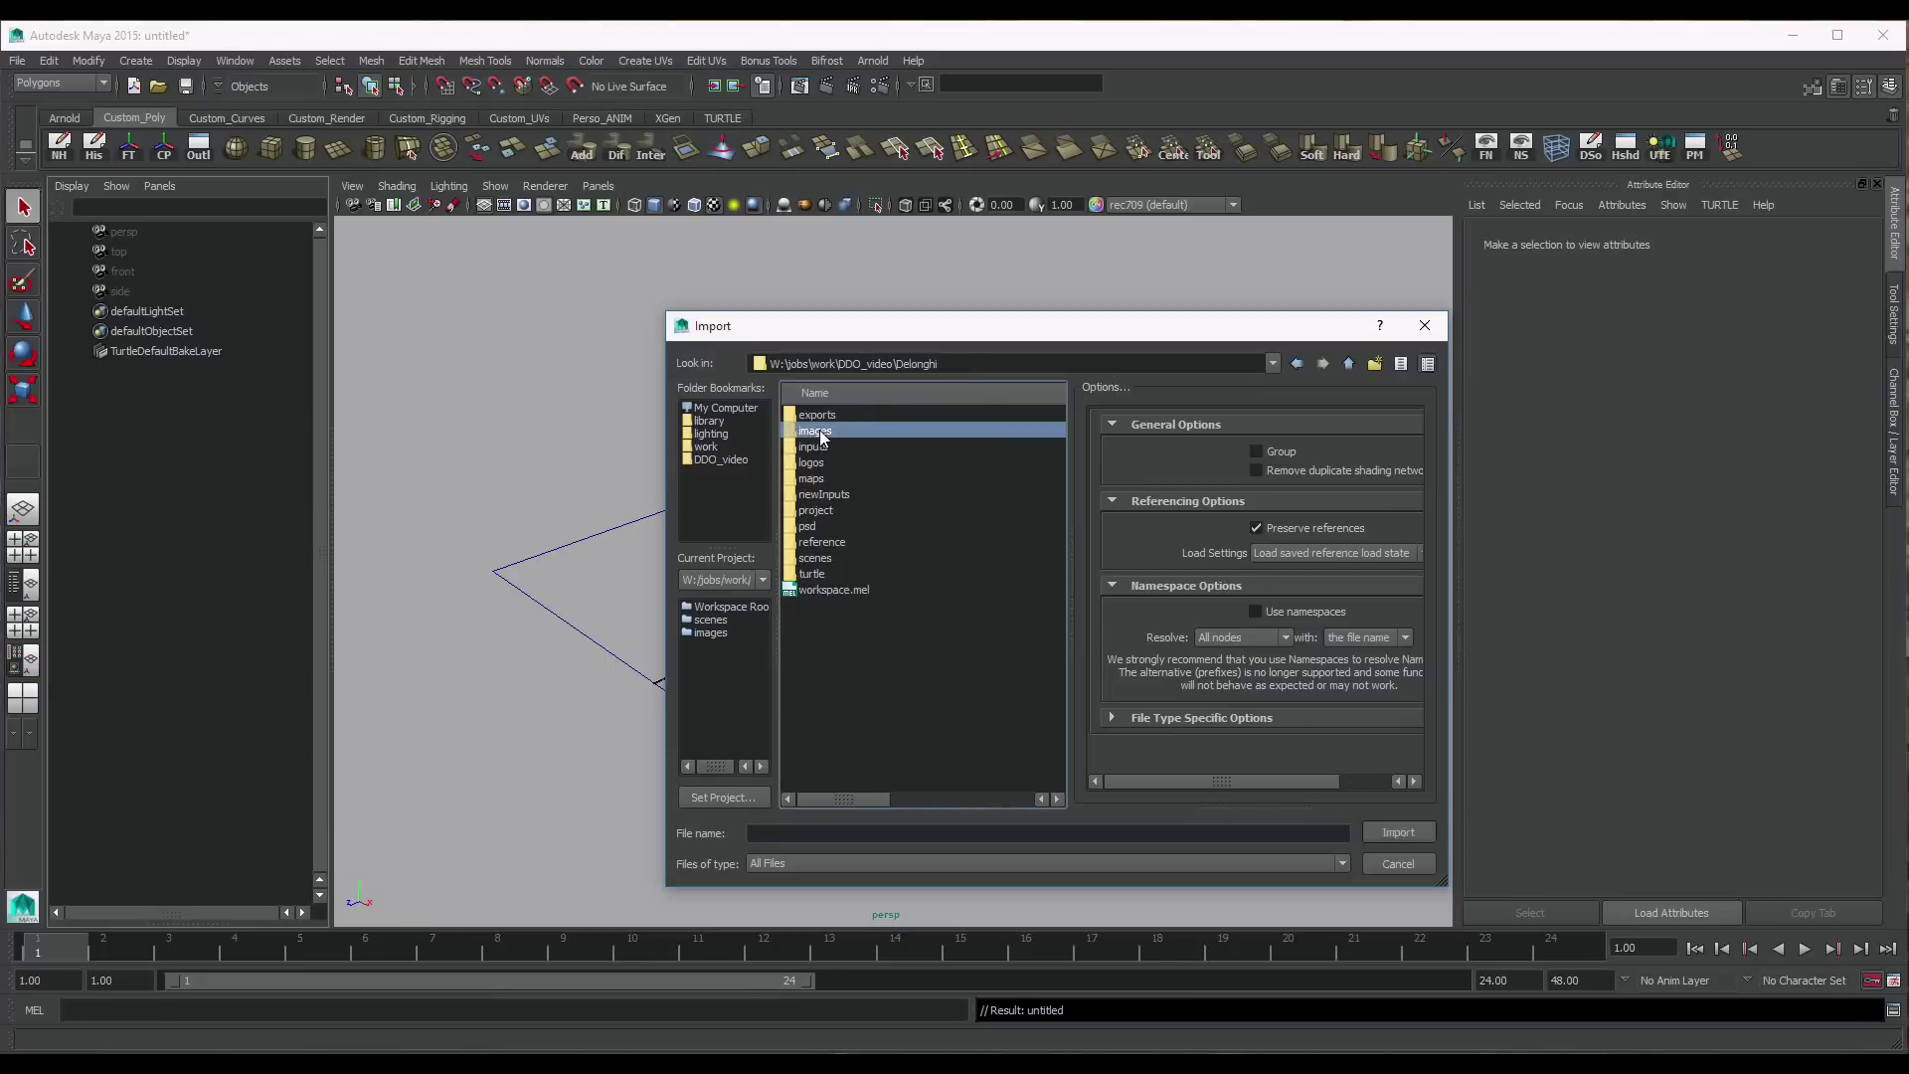
{"action": "double_click", "coordinate": [820, 438]}
{"action": "left_click", "coordinate": [854, 425]}
{"action": "left_click", "coordinate": [1412, 827]}
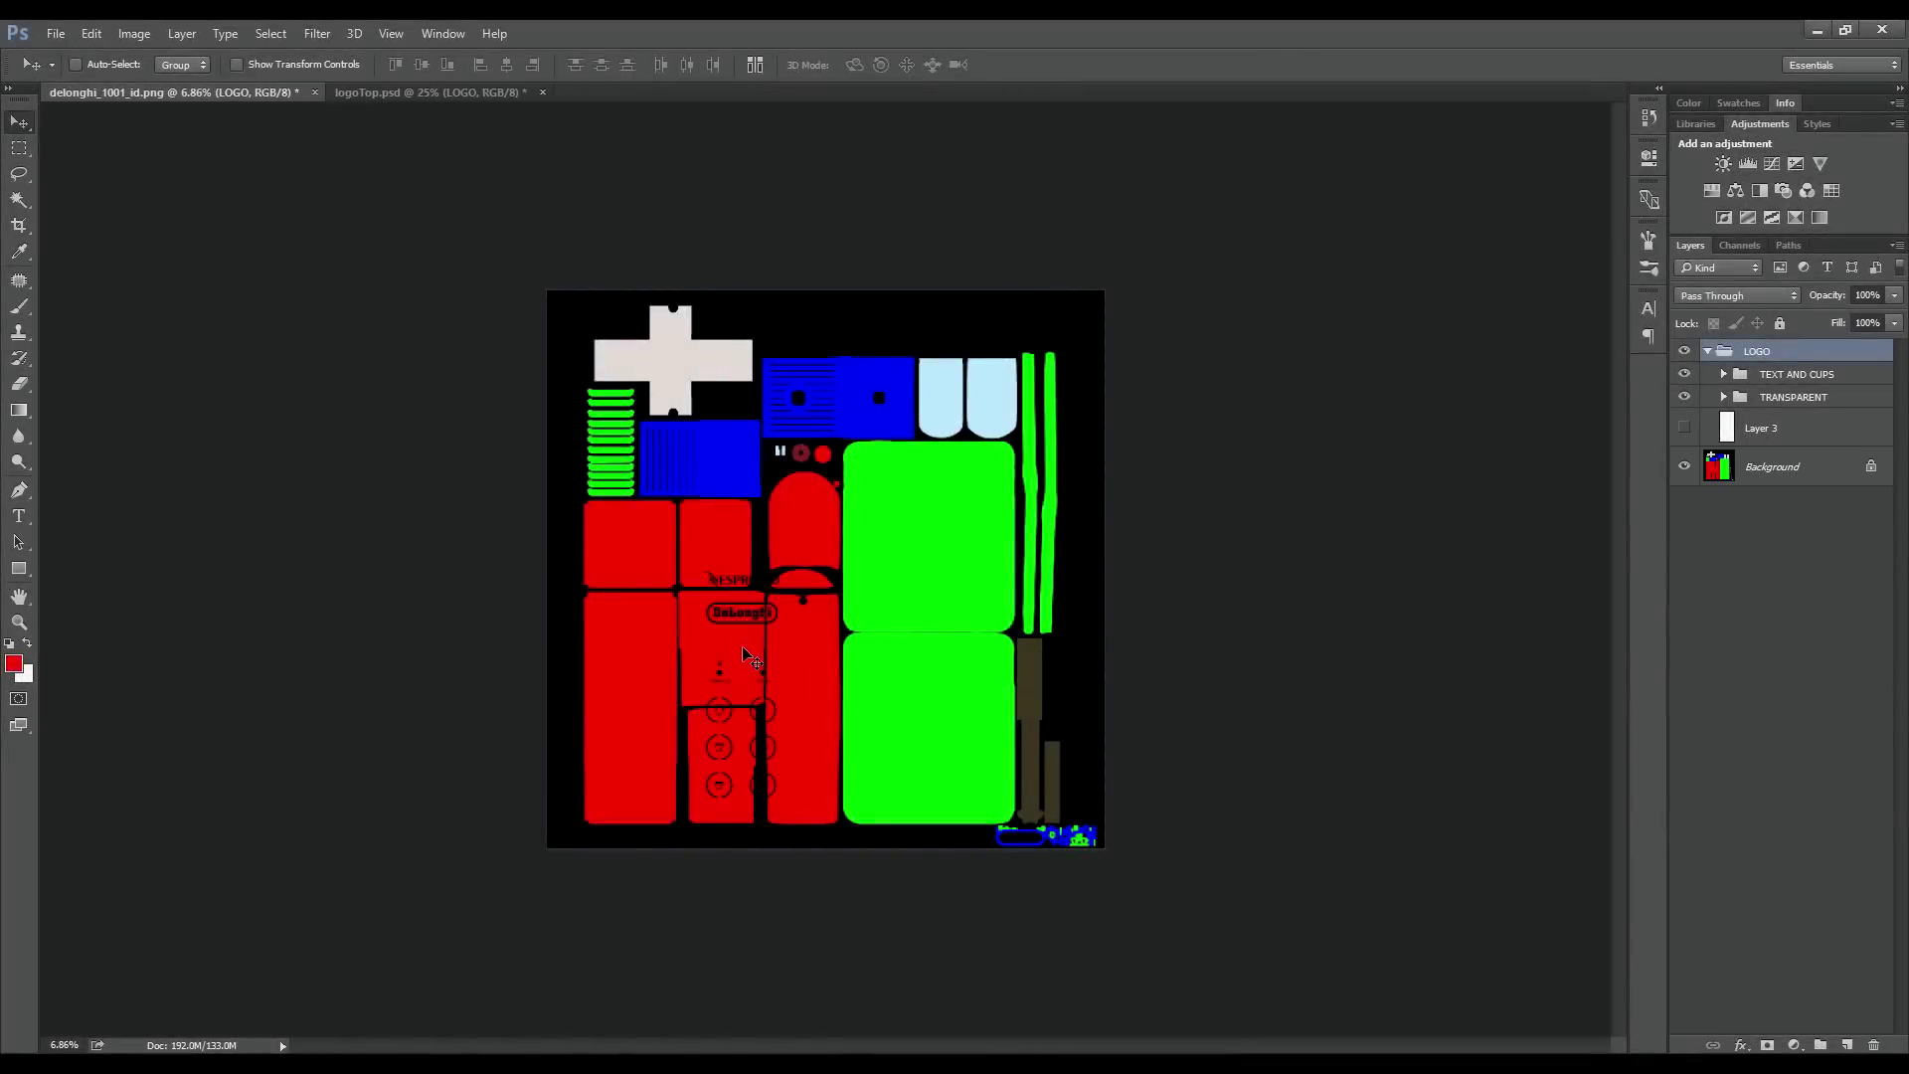
Move the logo onto the third red panel and scale it down to about 45%
{"action": "left_click_drag", "start_coordinate": [747, 657], "coordinate": [807, 652]}
{"action": "key", "text": "ctrl+t"}
{"action": "left_click_drag", "start_coordinate": [875, 535], "coordinate": [823, 632]}
{"action": "left_click_drag", "start_coordinate": [773, 742], "coordinate": [882, 594], "text": "ctrl"}
{"action": "key", "text": "Return"}
Give the TEXT AND CUPS group a turquoise Color Overlay style
{"action": "double_click", "coordinate": [1858, 385]}
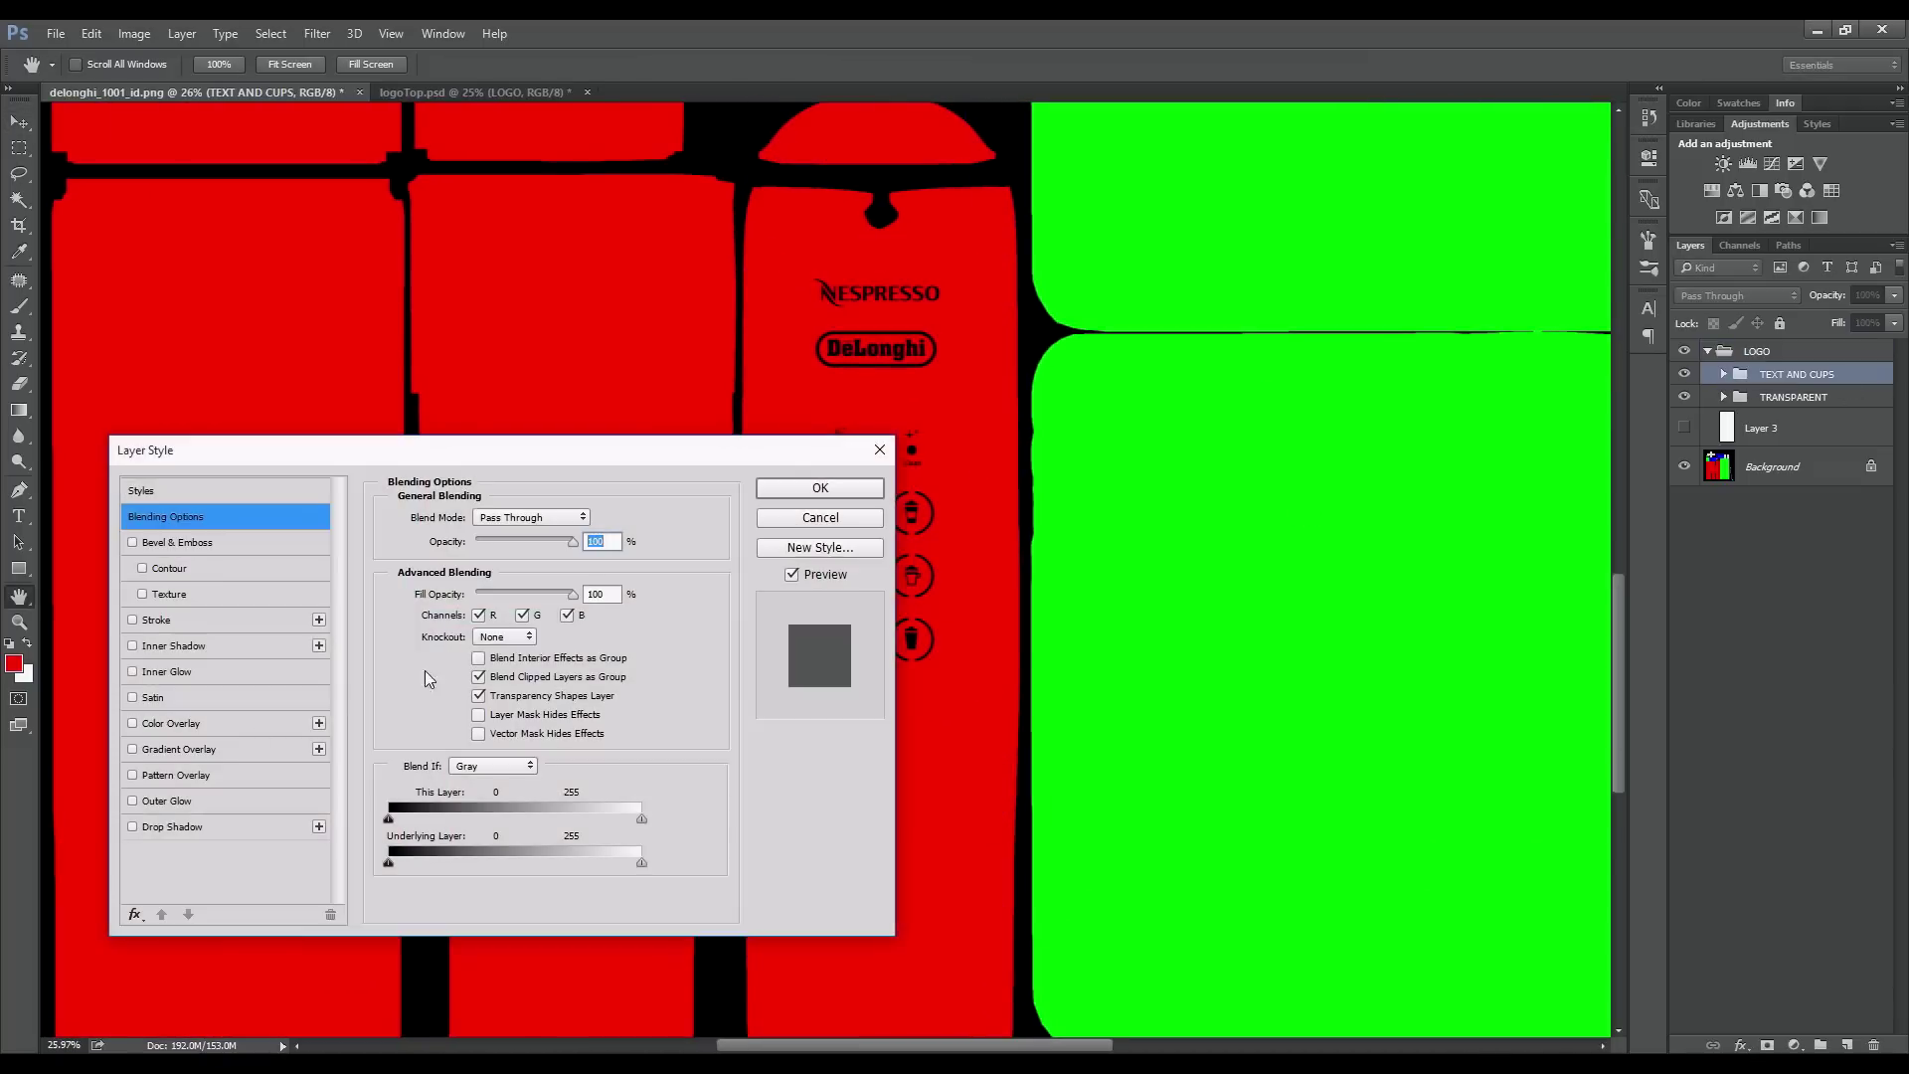
{"action": "left_click", "coordinate": [172, 723]}
{"action": "left_click", "coordinate": [595, 517]}
{"action": "left_click", "coordinate": [547, 383]}
{"action": "left_click", "coordinate": [793, 358]}
{"action": "left_click", "coordinate": [814, 483]}
Give the TRANSPARENT group a yellow Color Overlay style
{"action": "double_click", "coordinate": [1851, 437]}
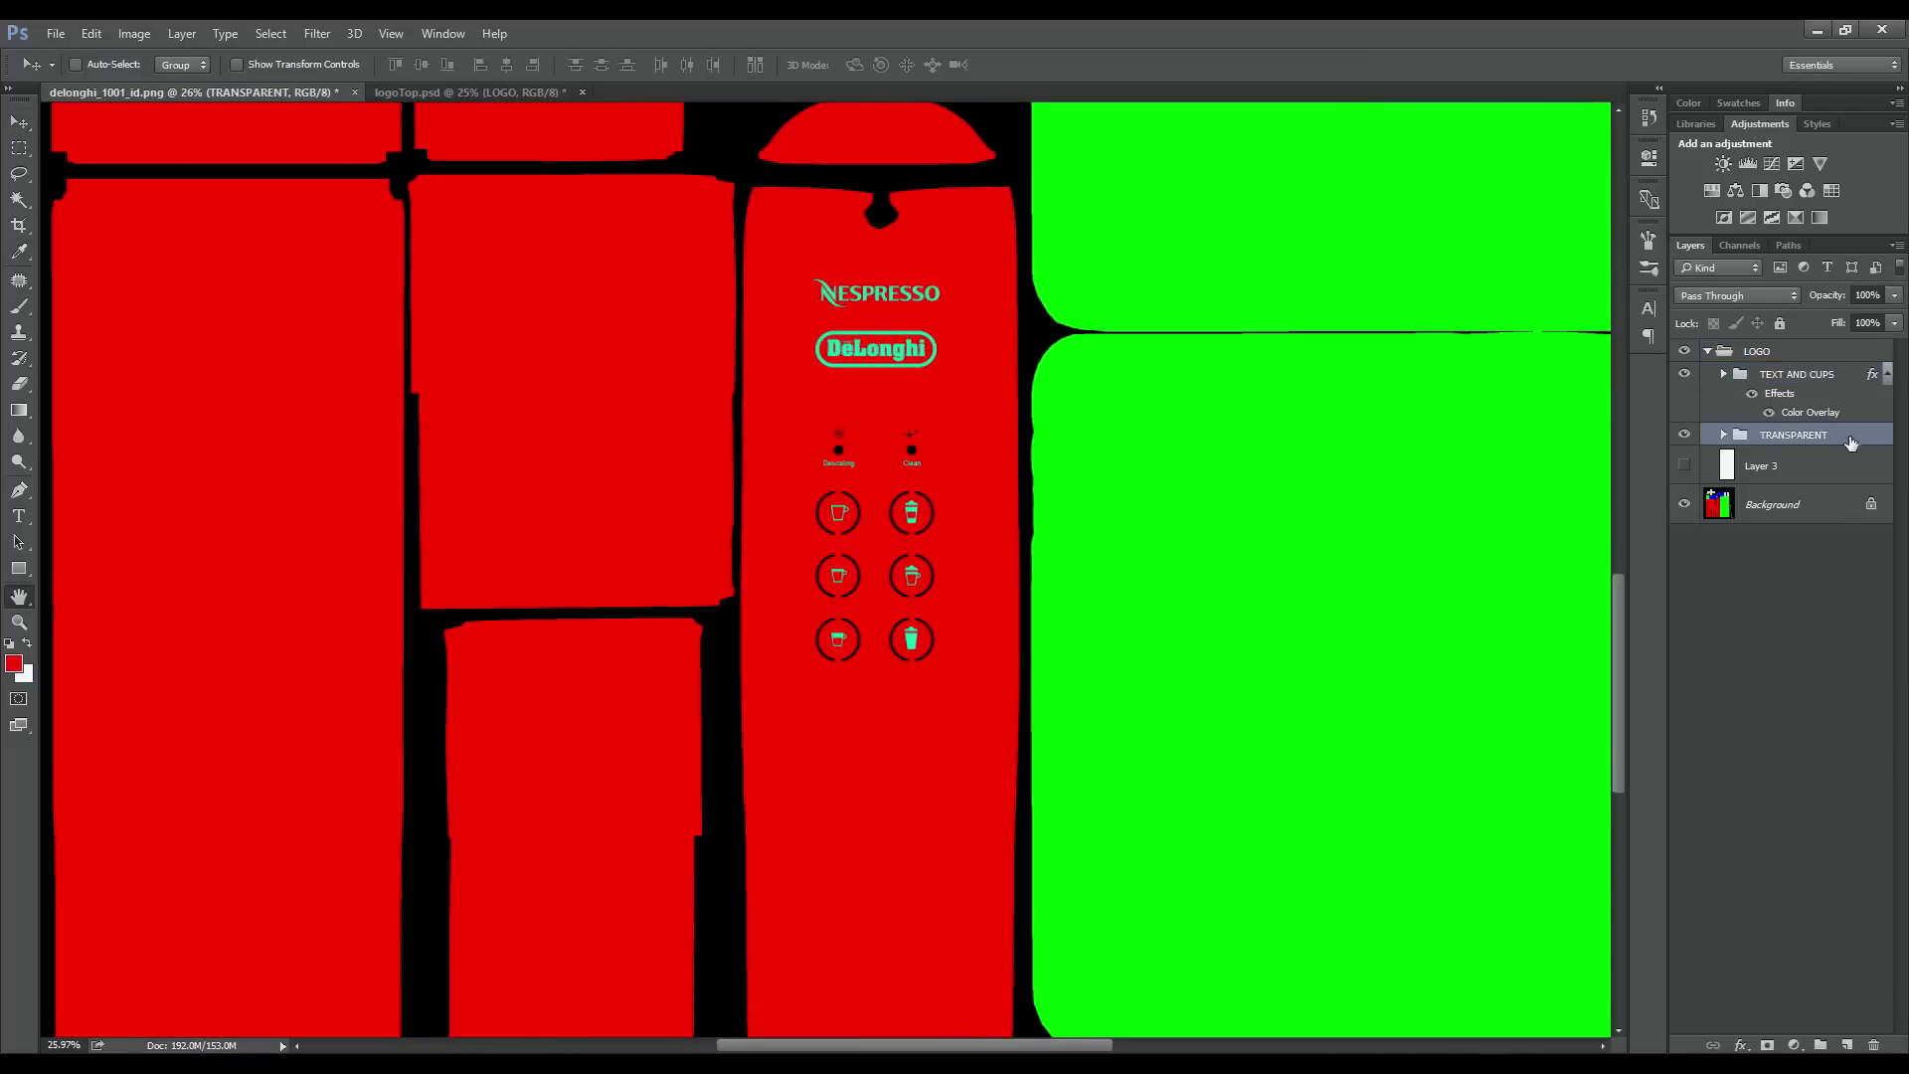
{"action": "left_click", "coordinate": [171, 723]}
{"action": "left_click", "coordinate": [595, 517]}
{"action": "left_click_drag", "start_coordinate": [611, 539], "coordinate": [613, 580]}
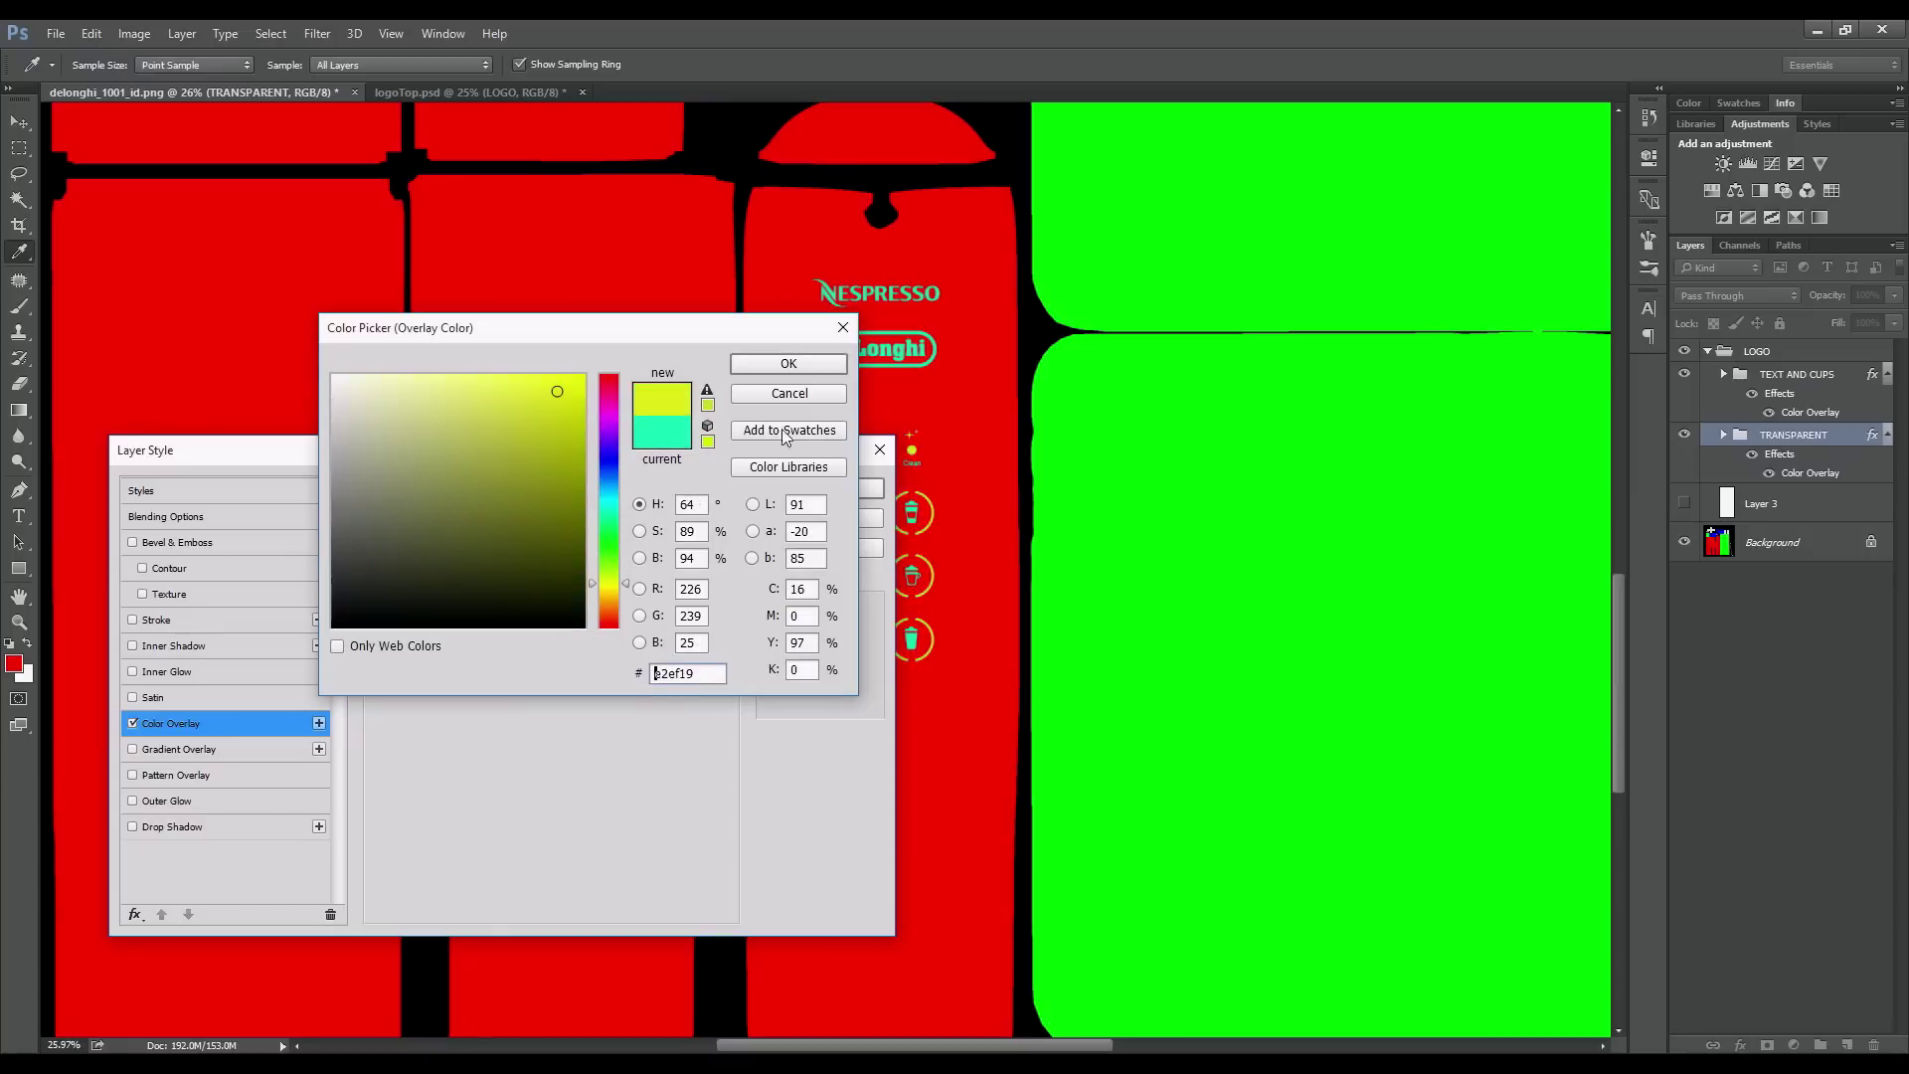
{"action": "left_click", "coordinate": [791, 364]}
{"action": "left_click", "coordinate": [814, 495]}
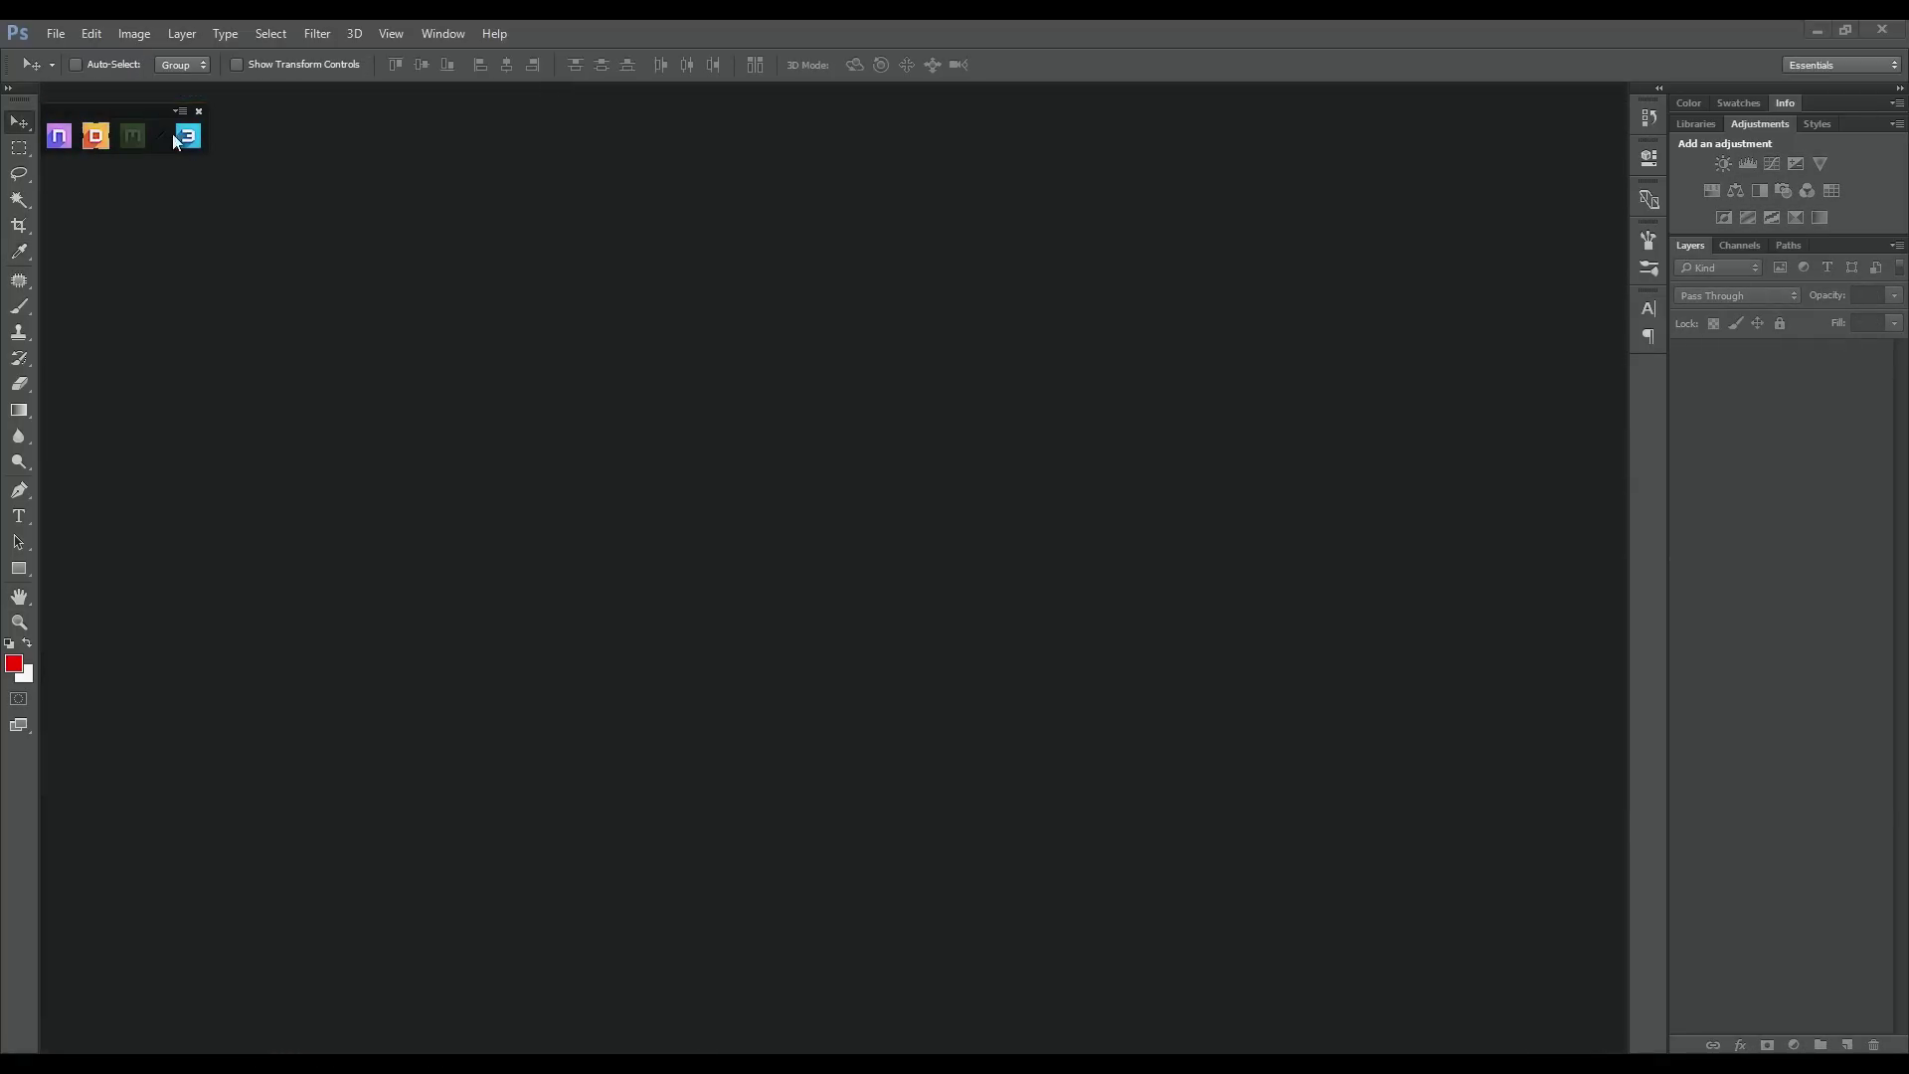
Load delonghi.obj as the mesh in the dDo setup panel
{"action": "left_click", "coordinate": [174, 142]}
{"action": "left_click", "coordinate": [242, 213]}
{"action": "left_click", "coordinate": [328, 328]}
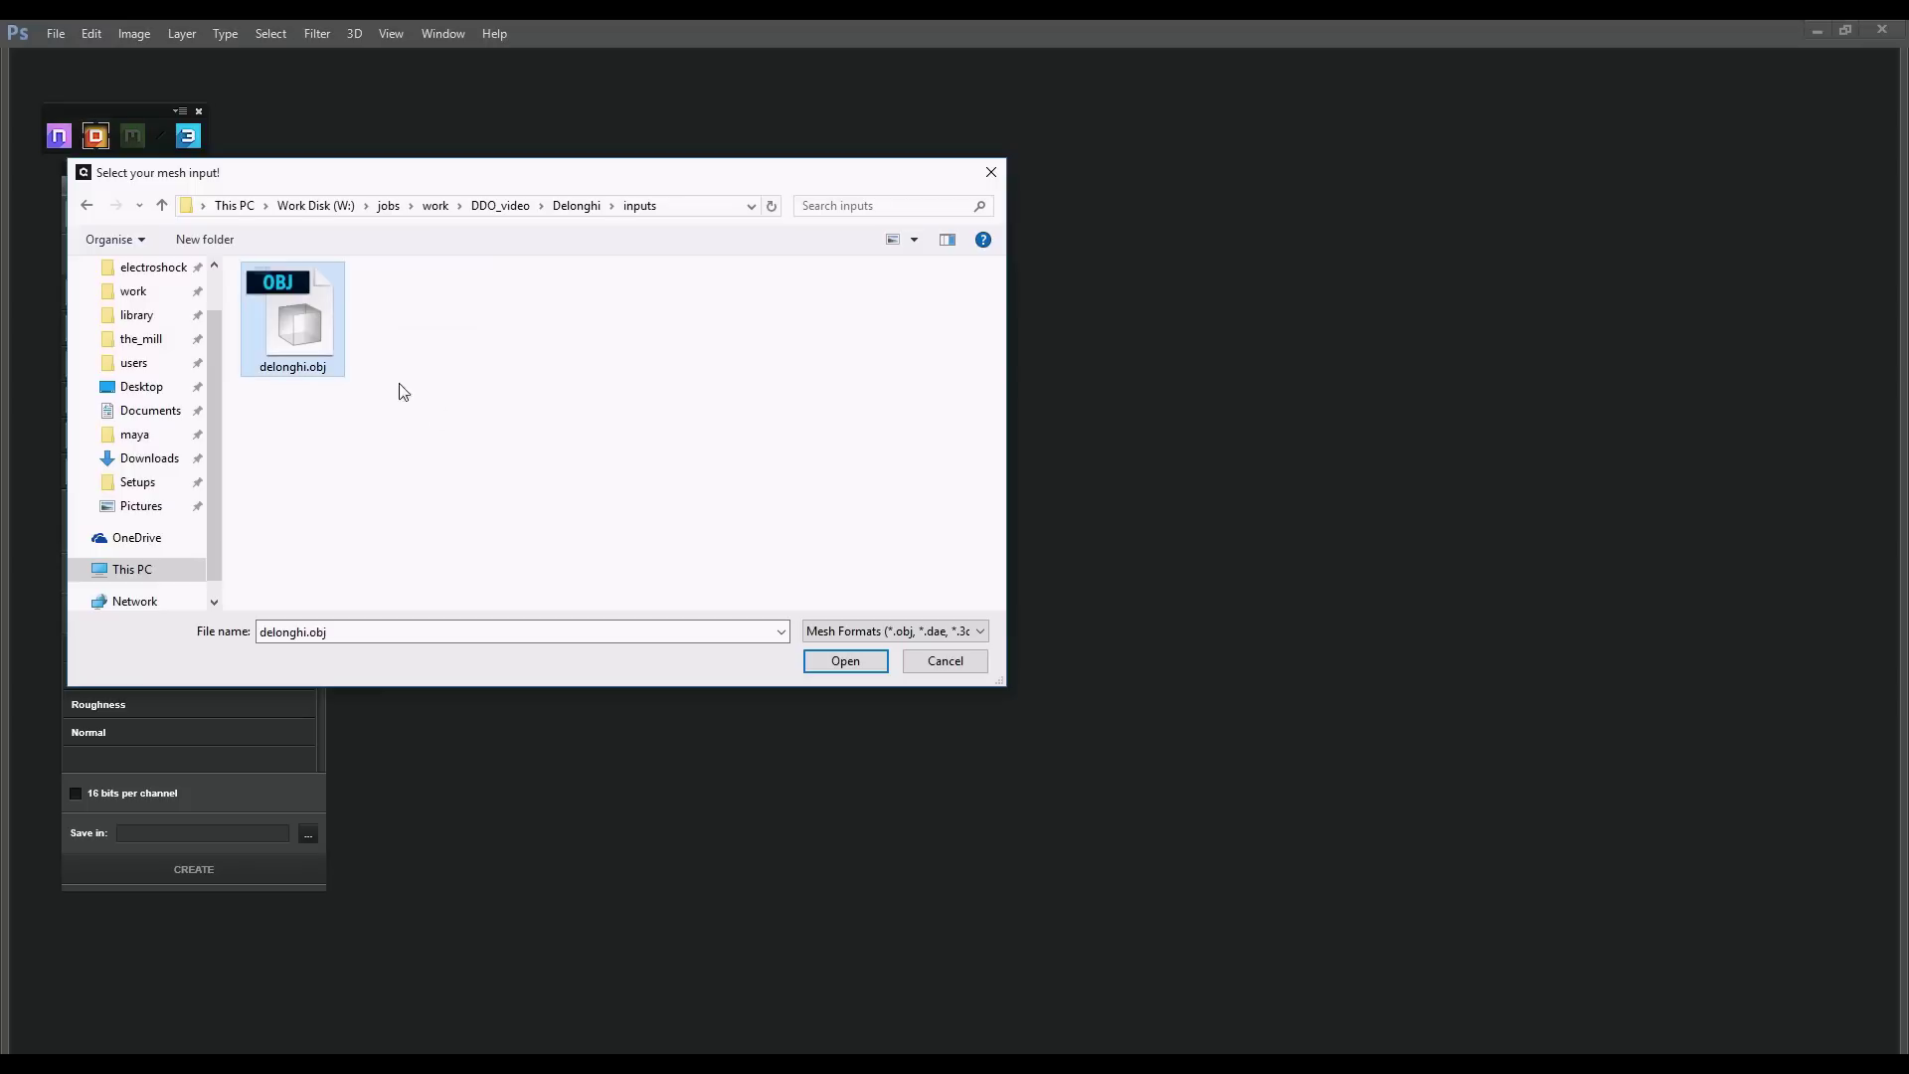
{"action": "left_click", "coordinate": [845, 661]}
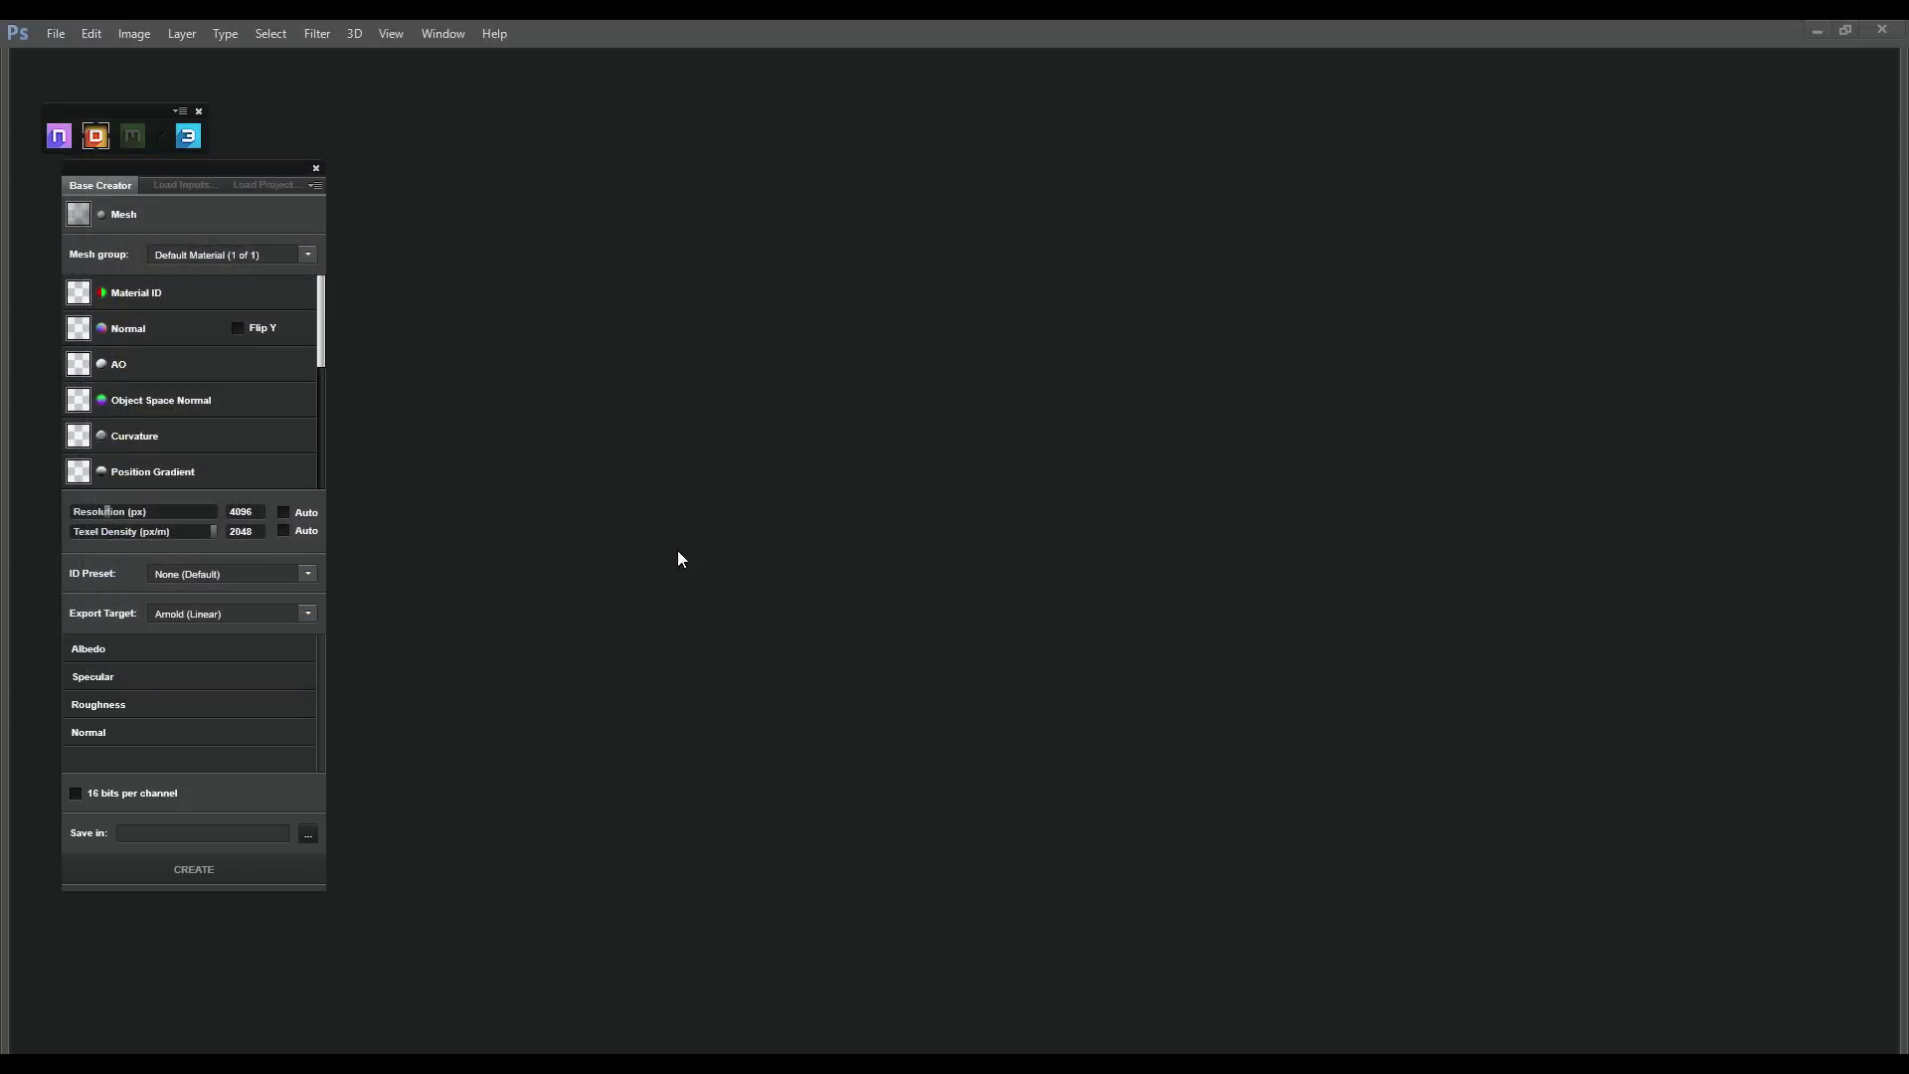
Load delonghi_1001_id.png and delonghi_1001_ao.png as the UV1001 ID and AO maps
{"action": "left_click", "coordinate": [232, 291]}
{"action": "left_click", "coordinate": [484, 352]}
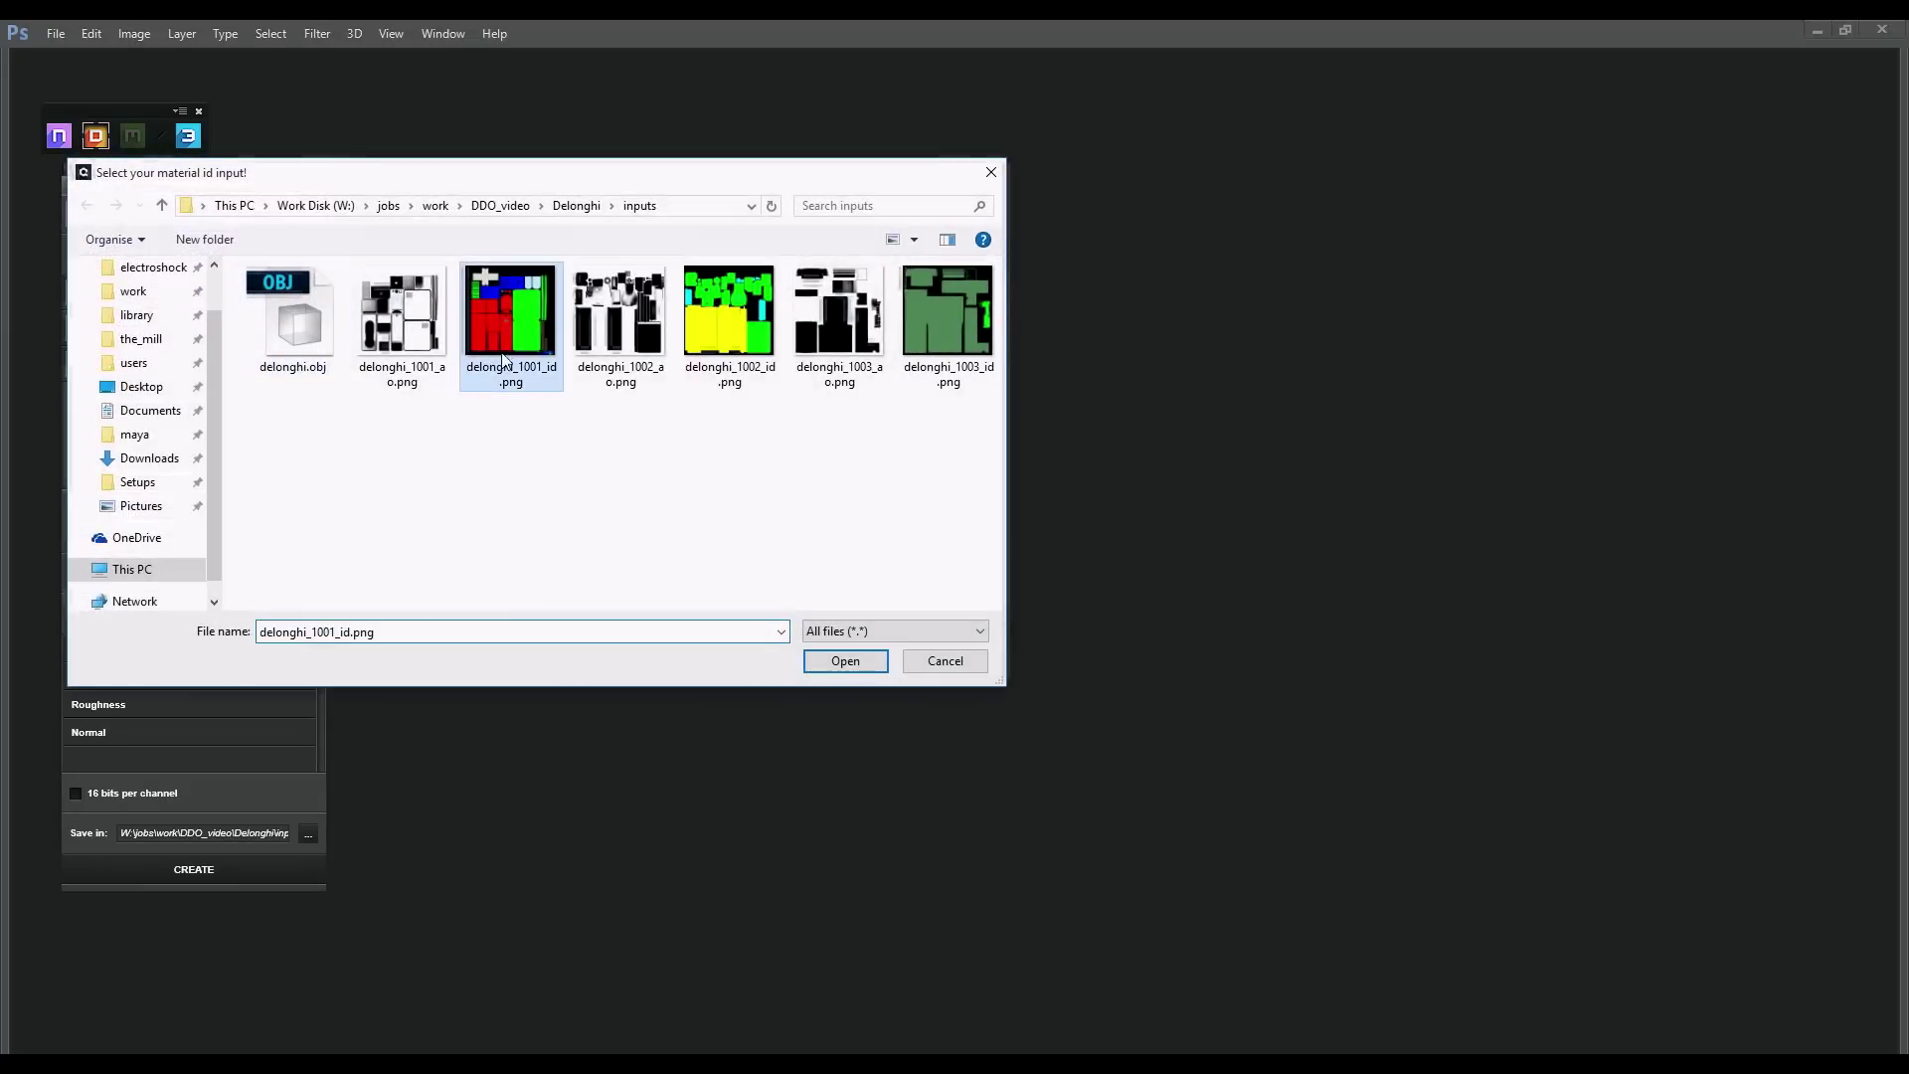
{"action": "left_click", "coordinate": [820, 660]}
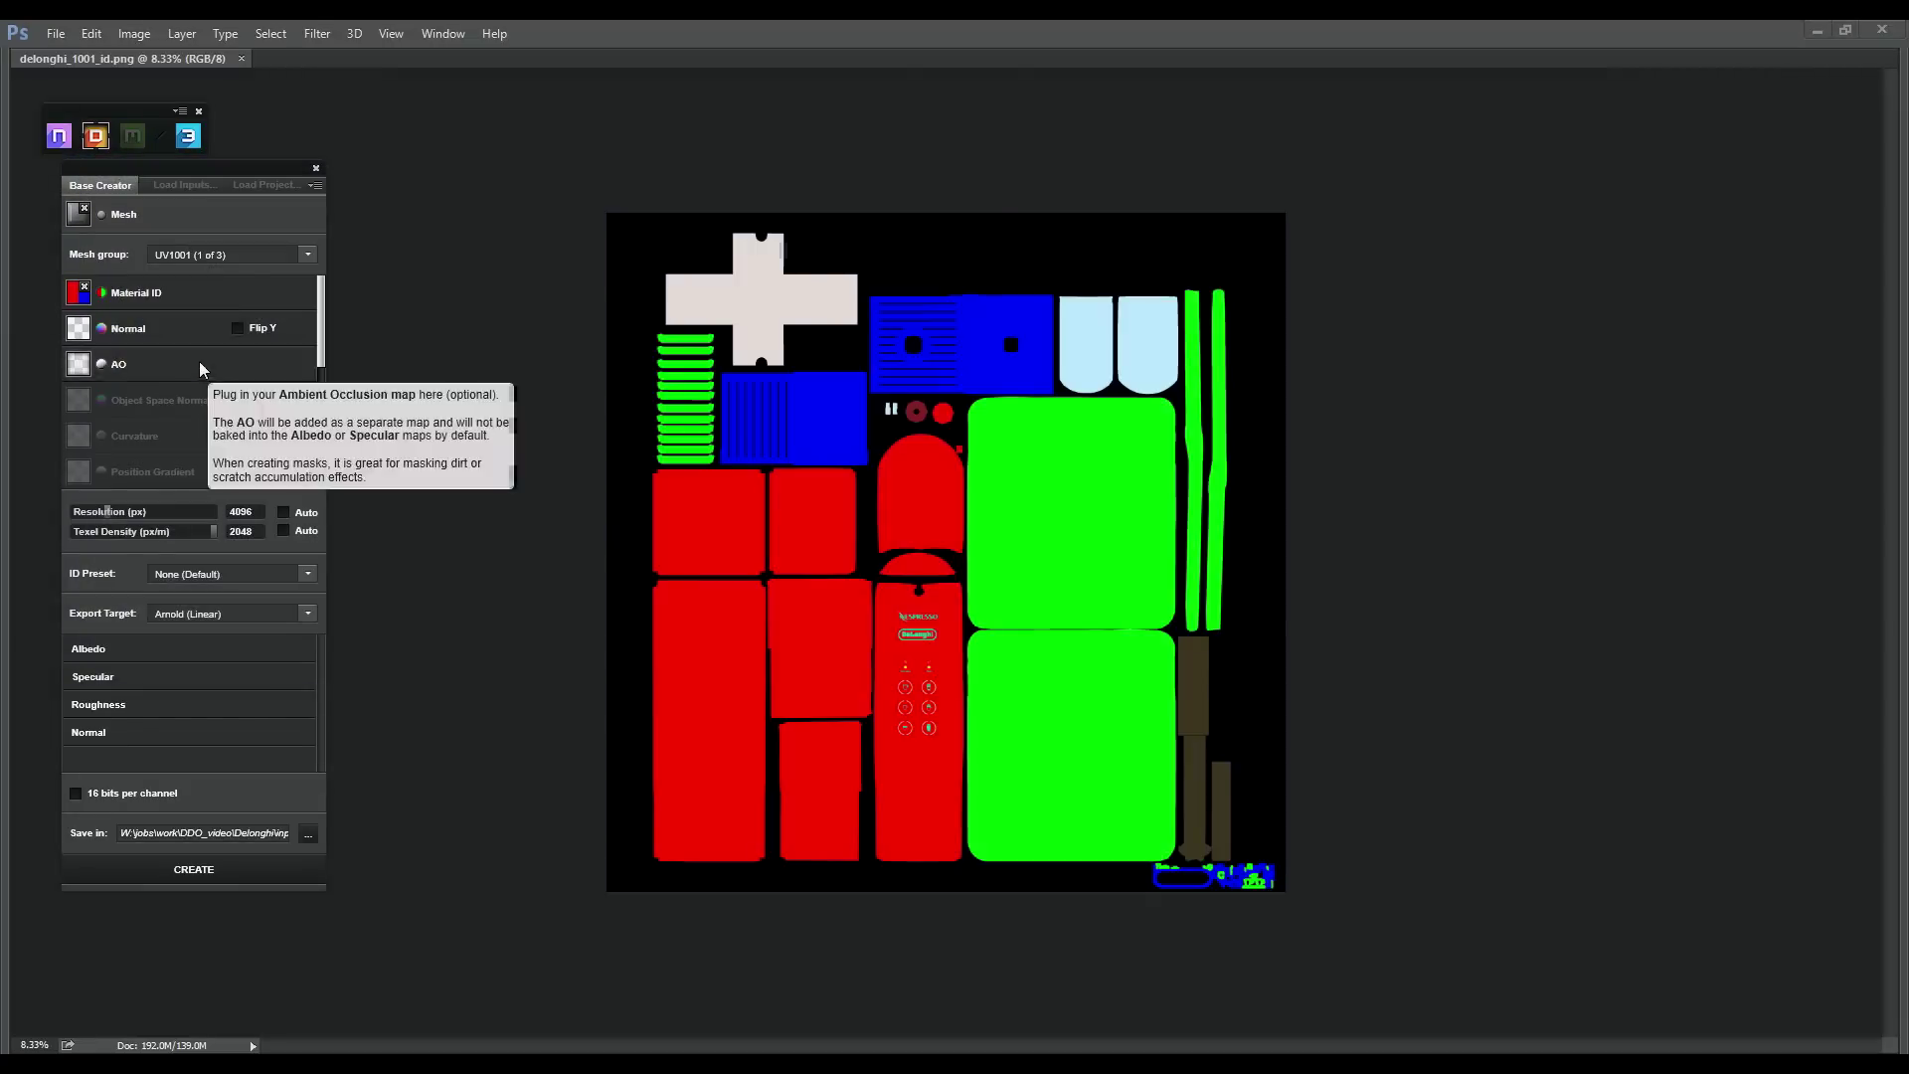
{"action": "left_click", "coordinate": [199, 362]}
{"action": "left_click", "coordinate": [402, 319]}
{"action": "left_click", "coordinate": [817, 662]}
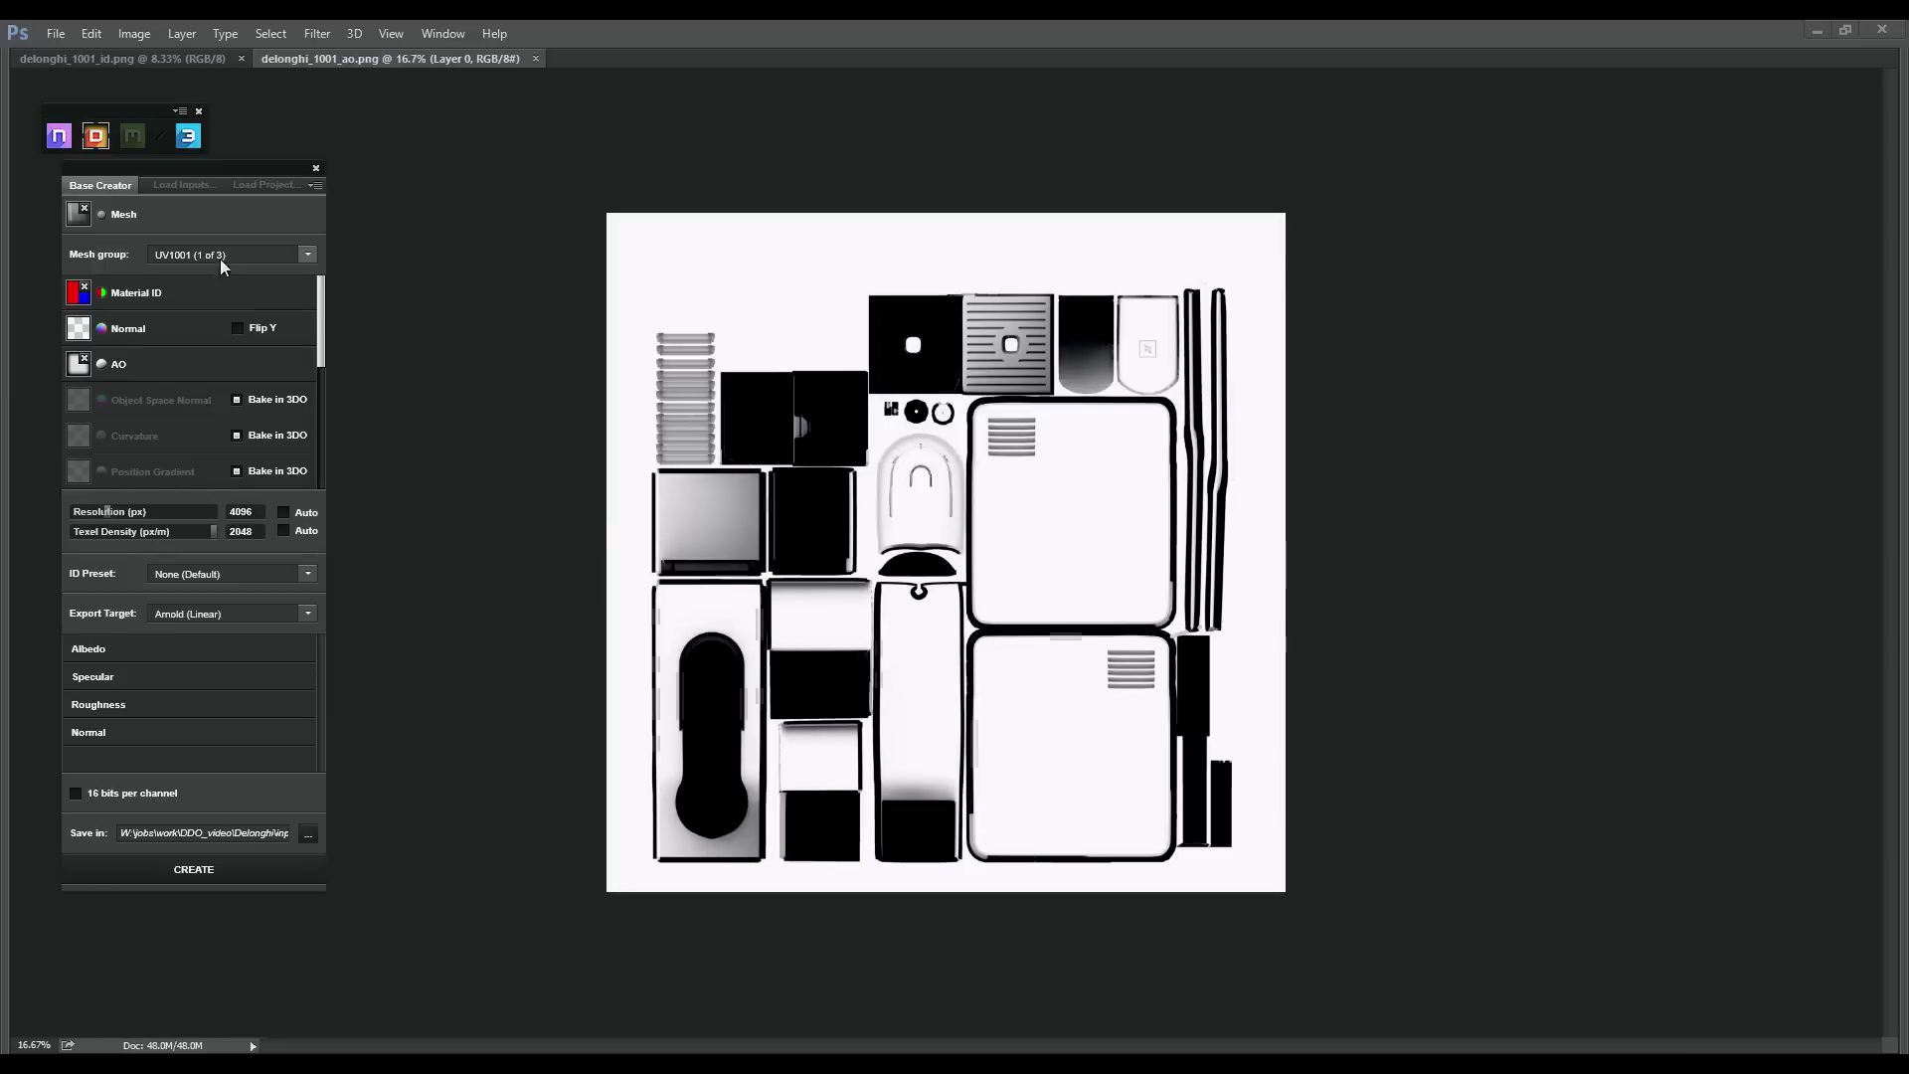
Switch to UV1002 and load delonghi_1002_id.png and delonghi_1002_ao.png
{"action": "left_click", "coordinate": [241, 259]}
{"action": "left_click", "coordinate": [225, 292]}
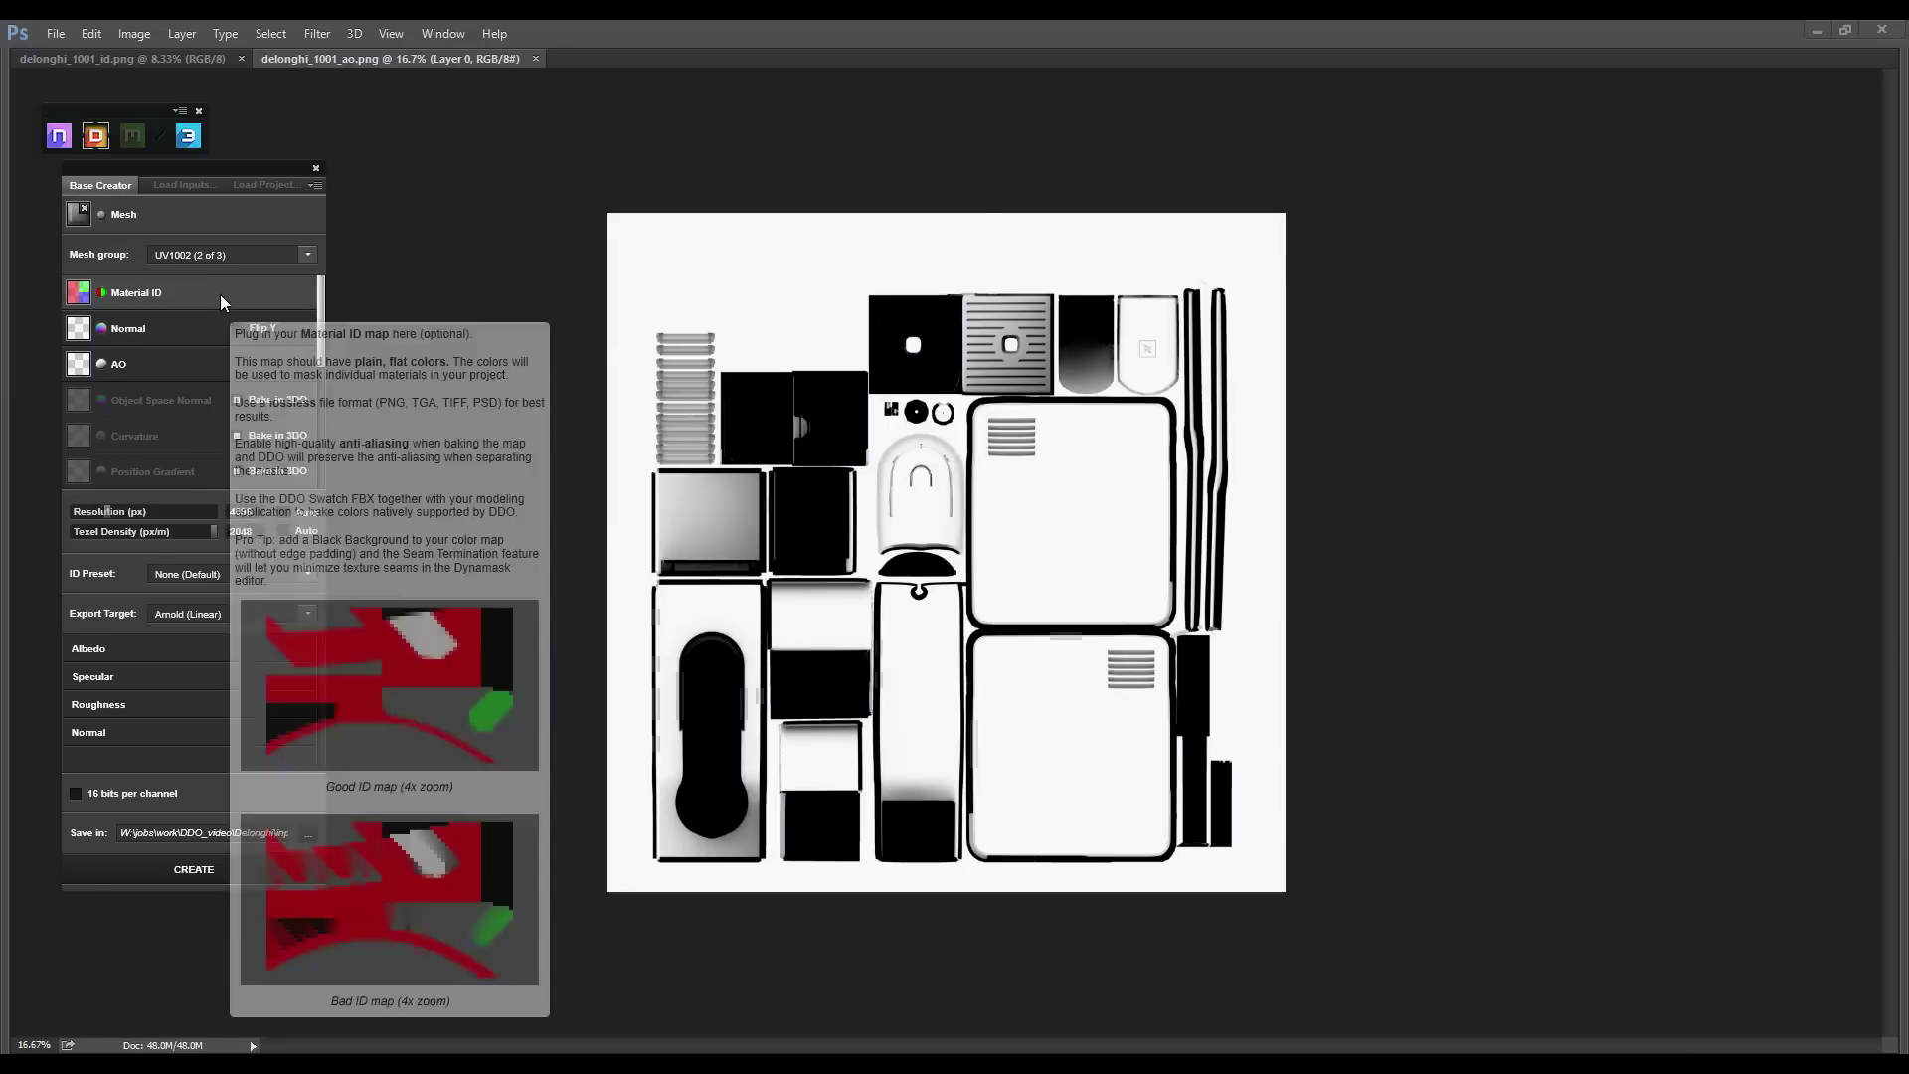
{"action": "left_click", "coordinate": [221, 296]}
{"action": "left_click", "coordinate": [729, 310]}
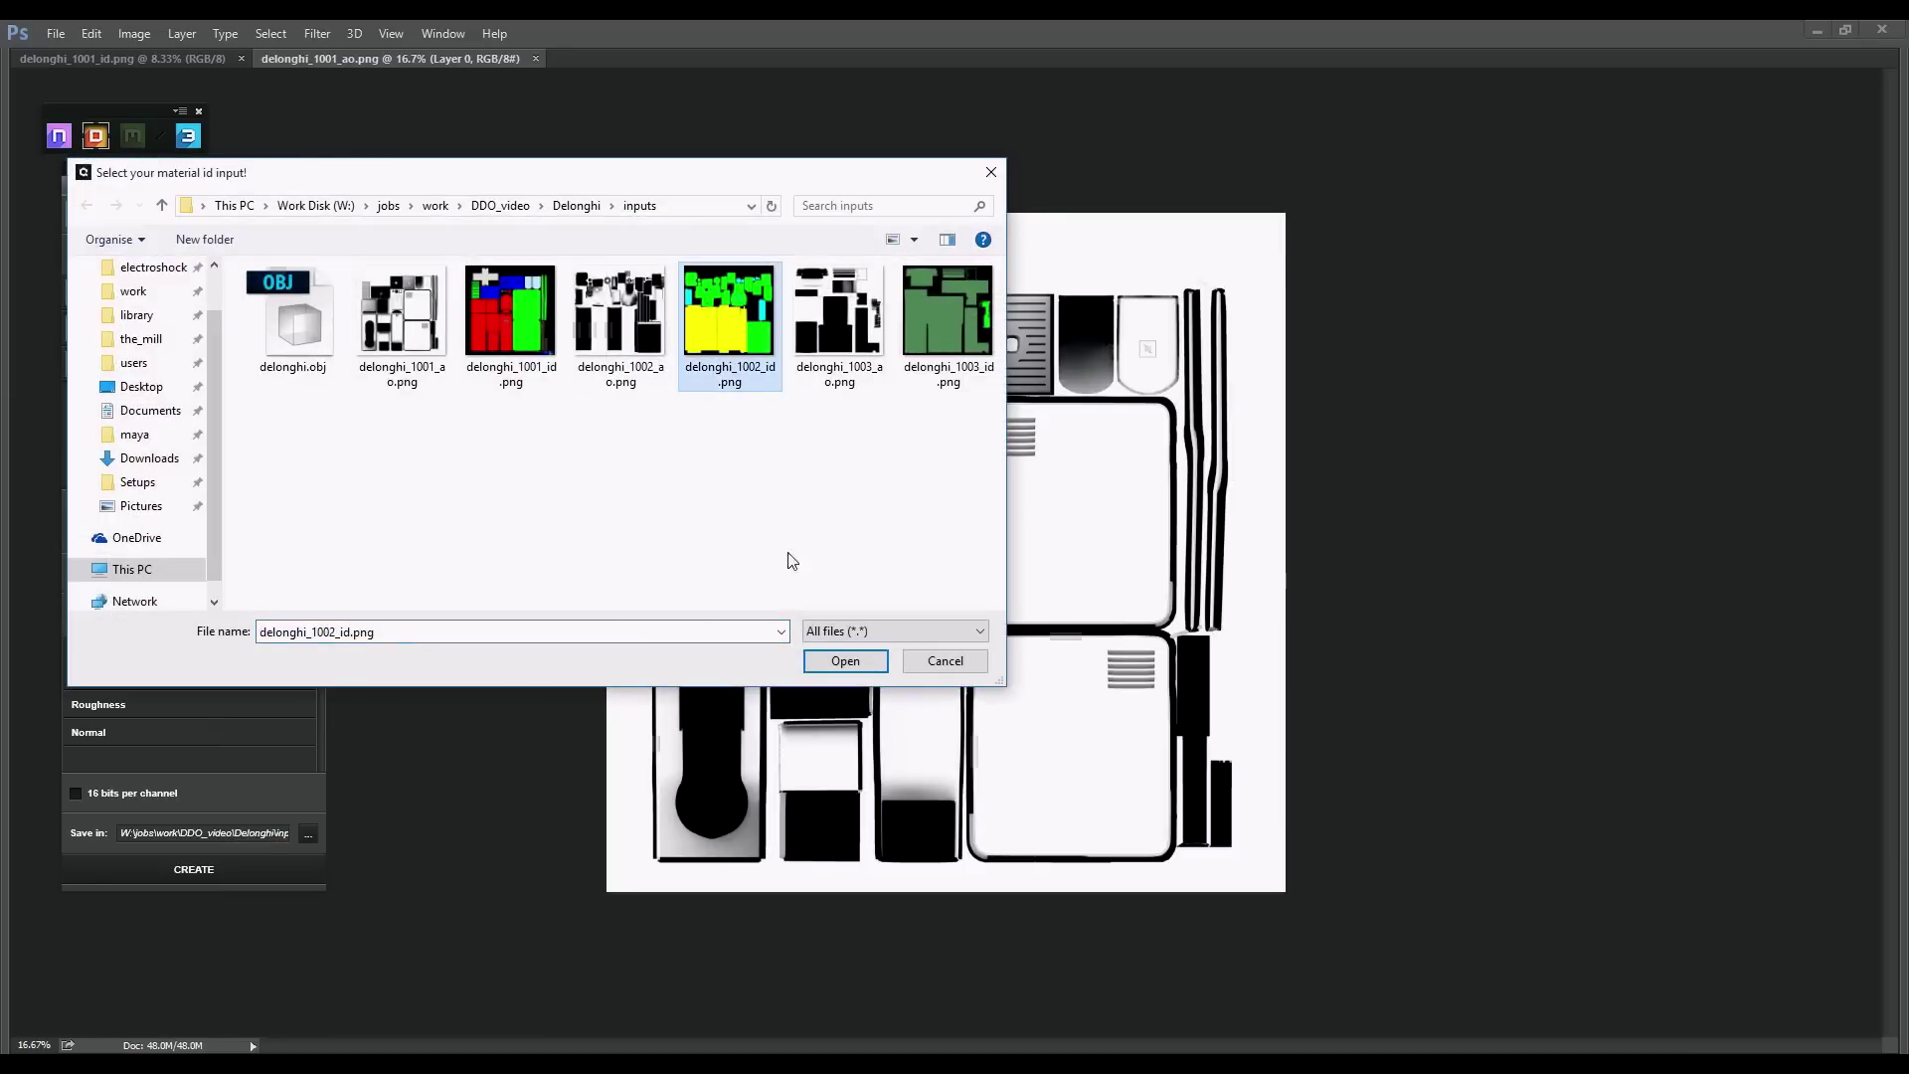
{"action": "left_click", "coordinate": [835, 660]}
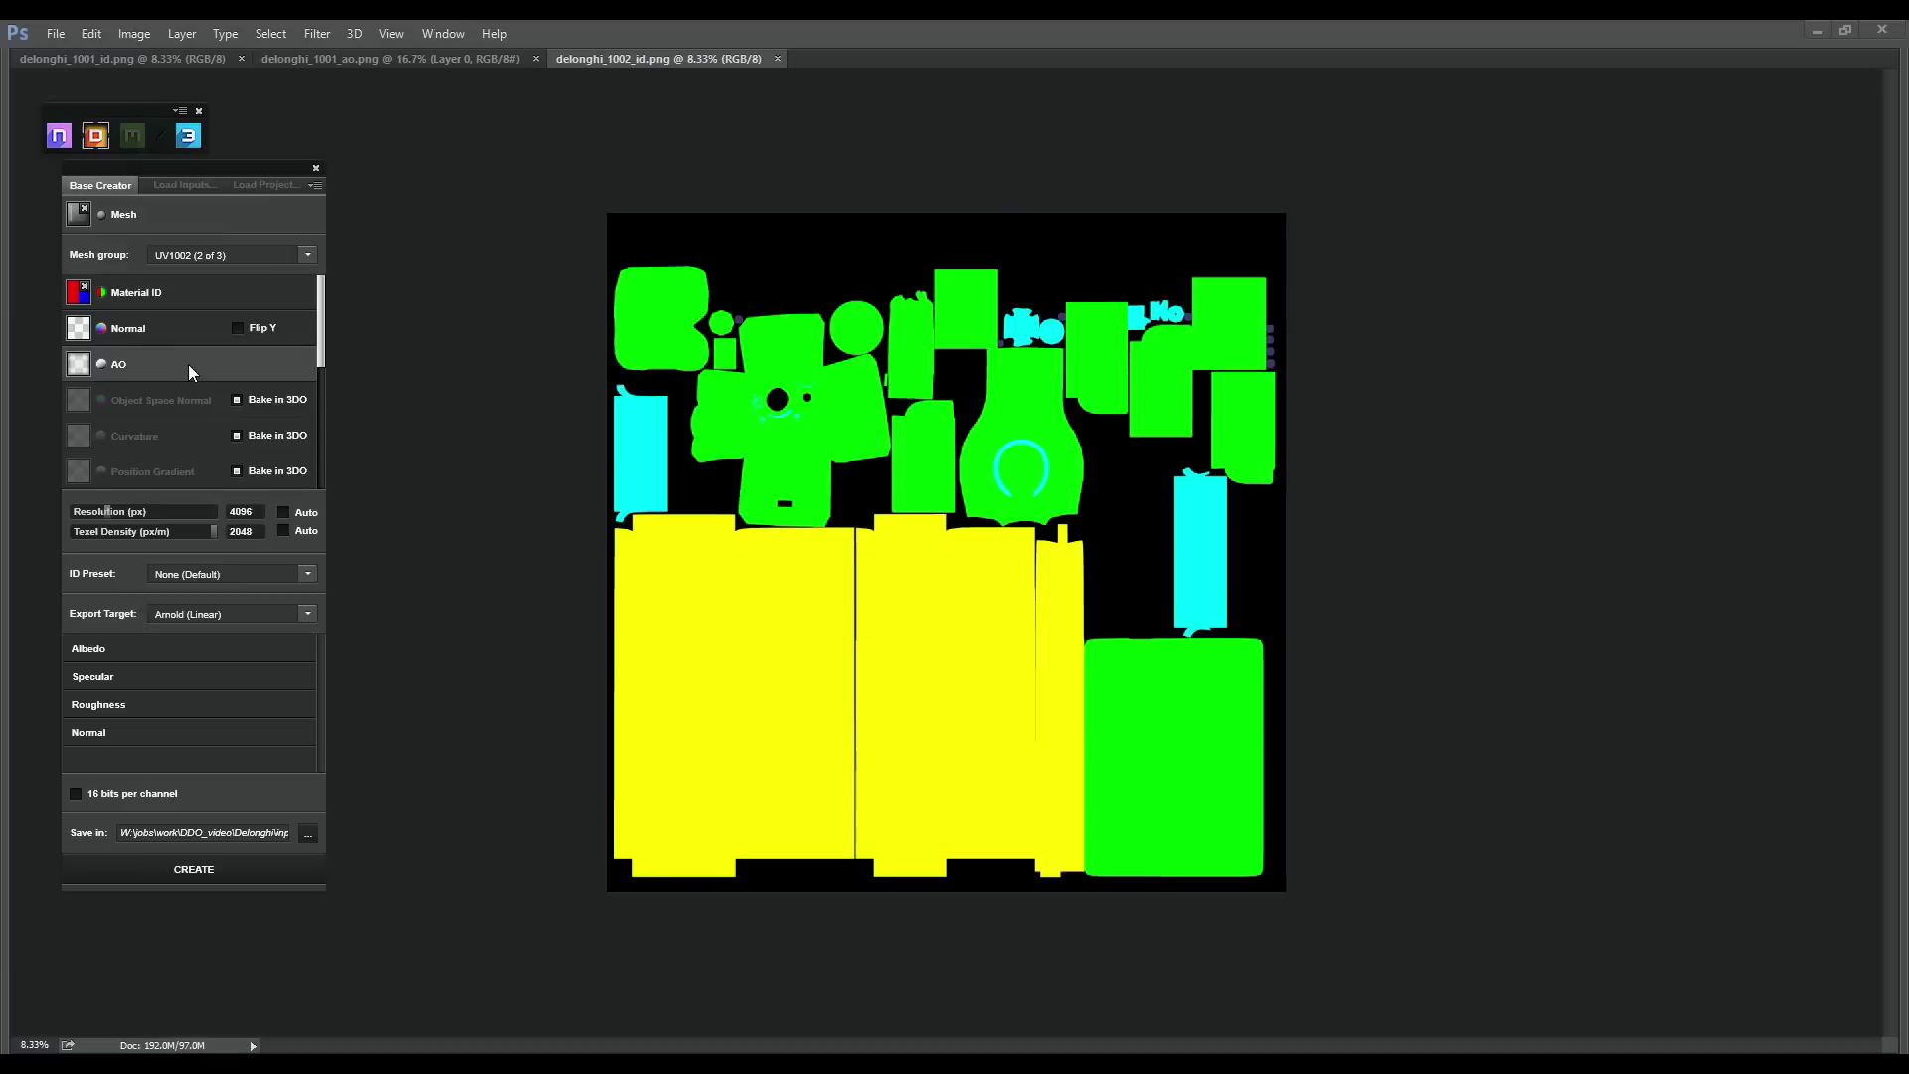
{"action": "left_click", "coordinate": [188, 364]}
{"action": "left_click", "coordinate": [621, 311]}
{"action": "left_click", "coordinate": [845, 661]}
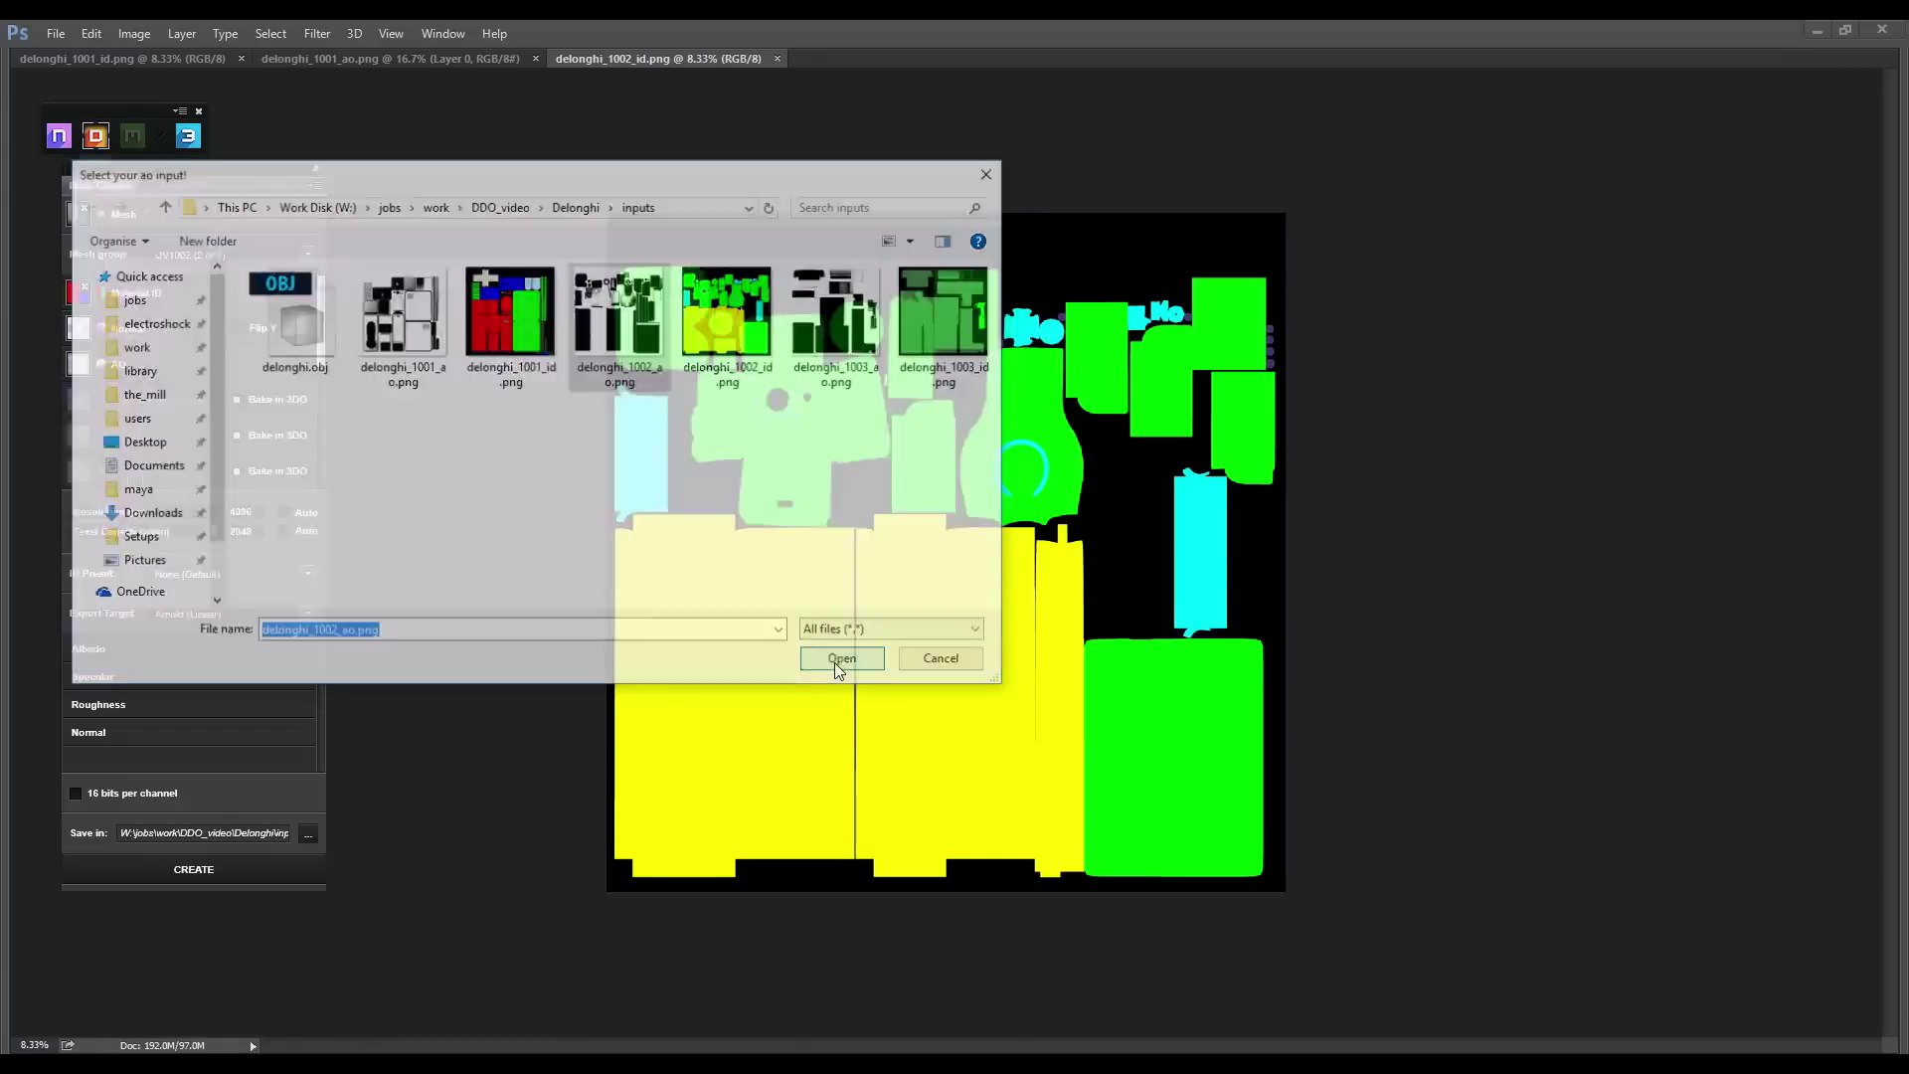
Load delonghi_1003_id.png and delonghi_1003_ao.png for UV1003, then return to UV1001
{"action": "left_click", "coordinate": [308, 255]}
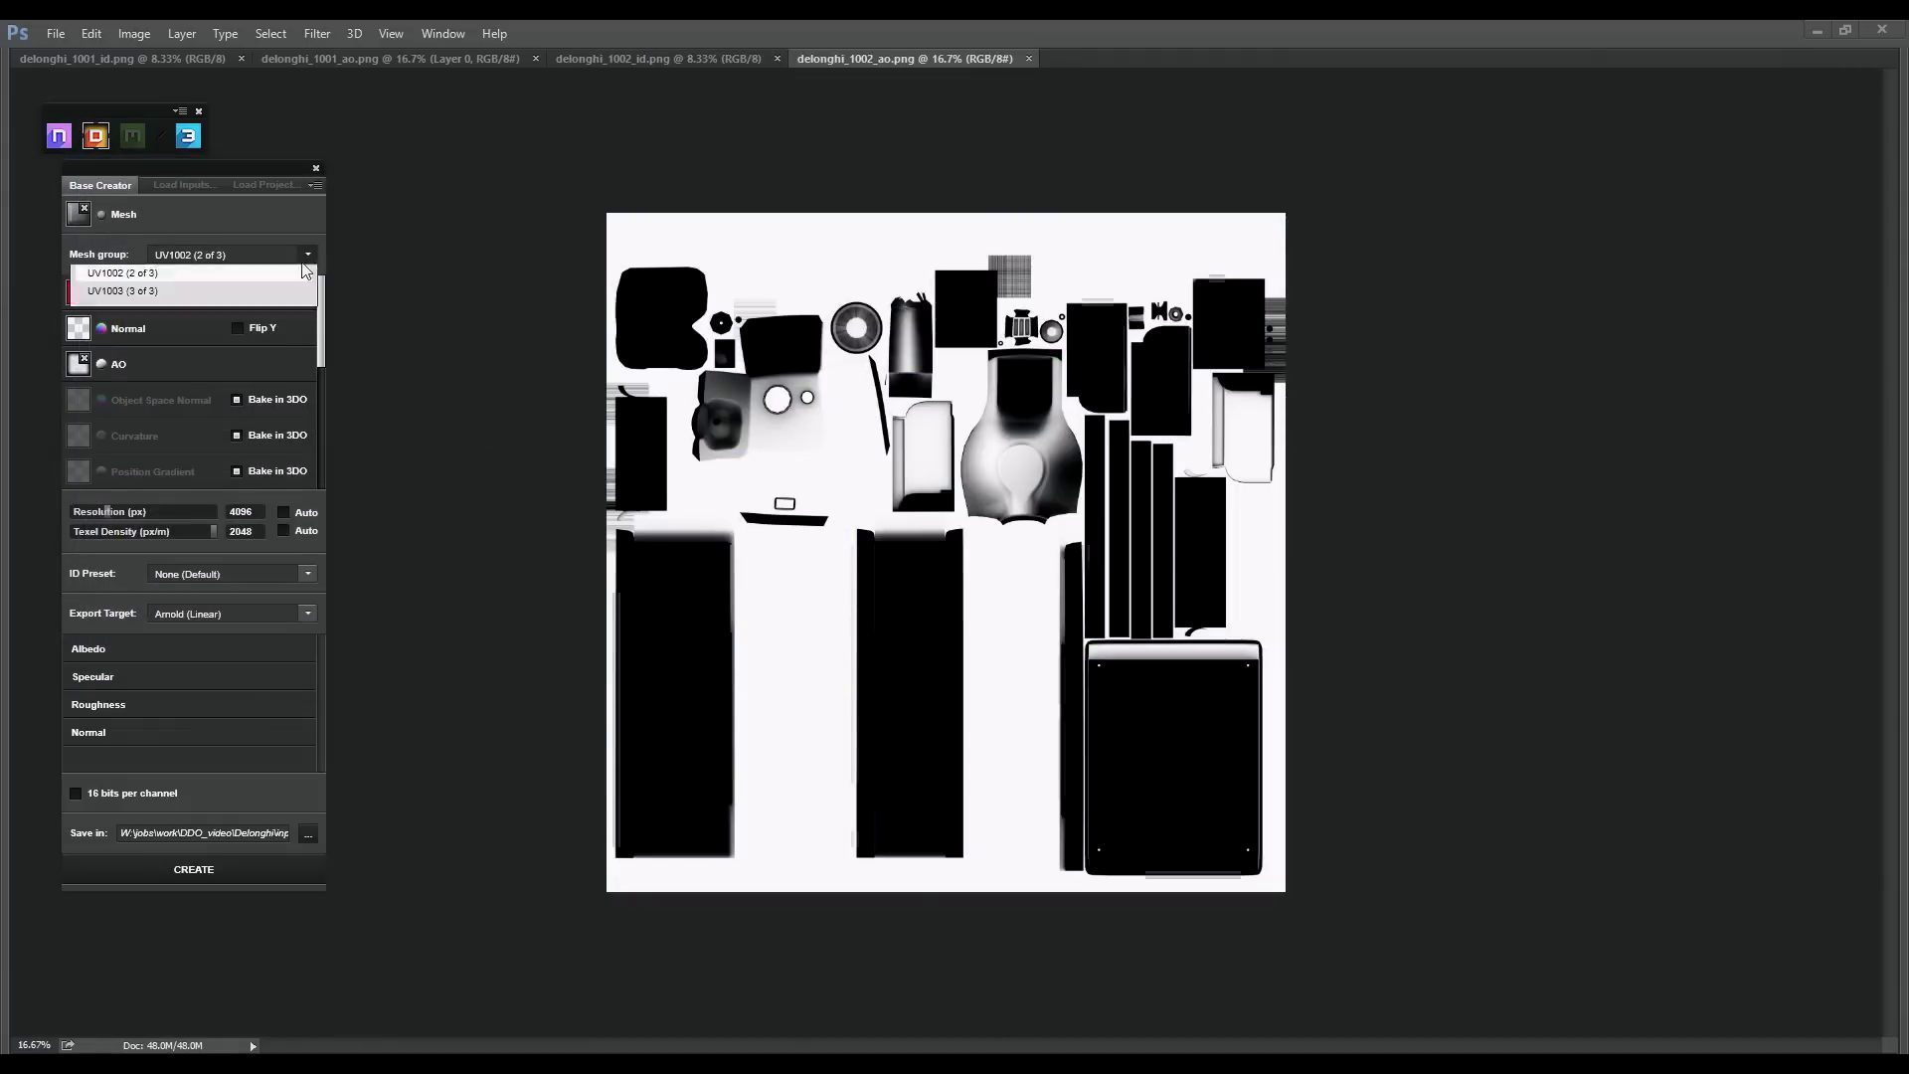
{"action": "left_click", "coordinate": [280, 317]}
{"action": "left_click", "coordinate": [179, 291]}
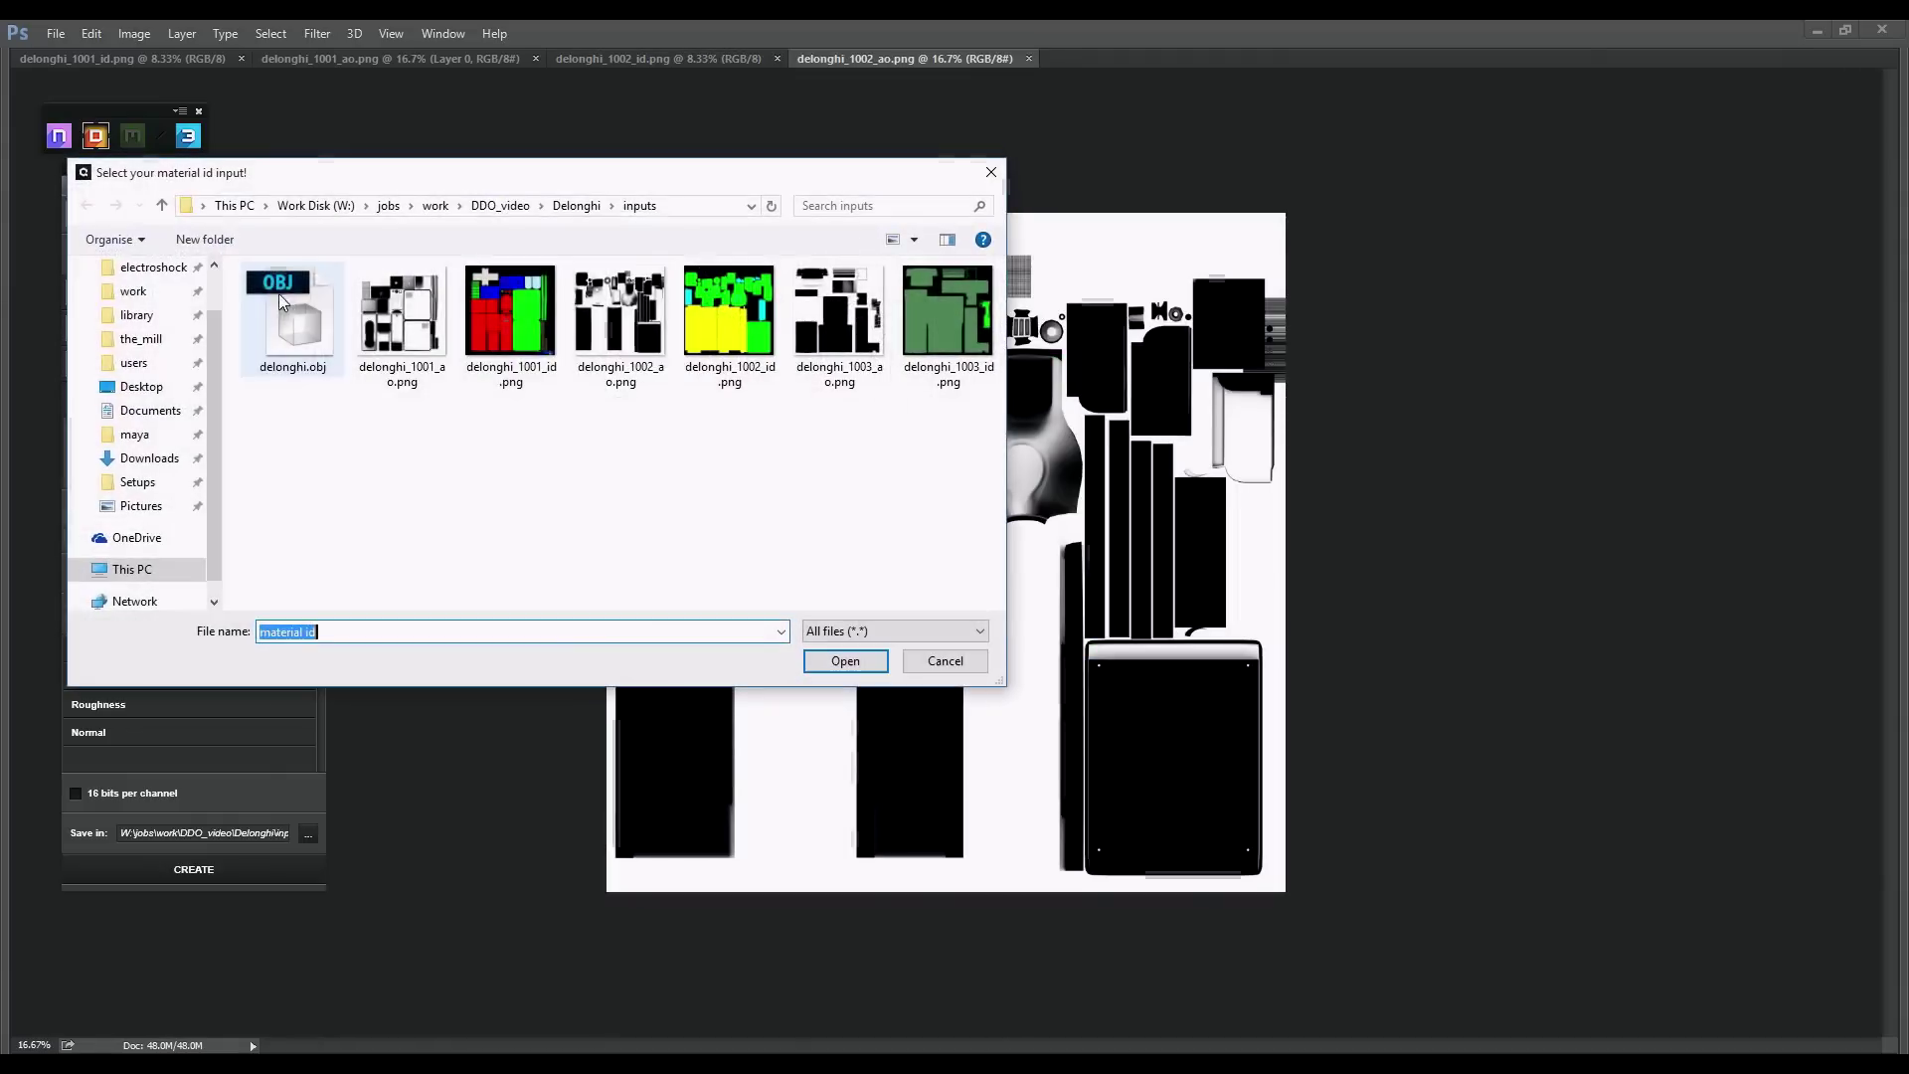
{"action": "left_click", "coordinate": [937, 337]}
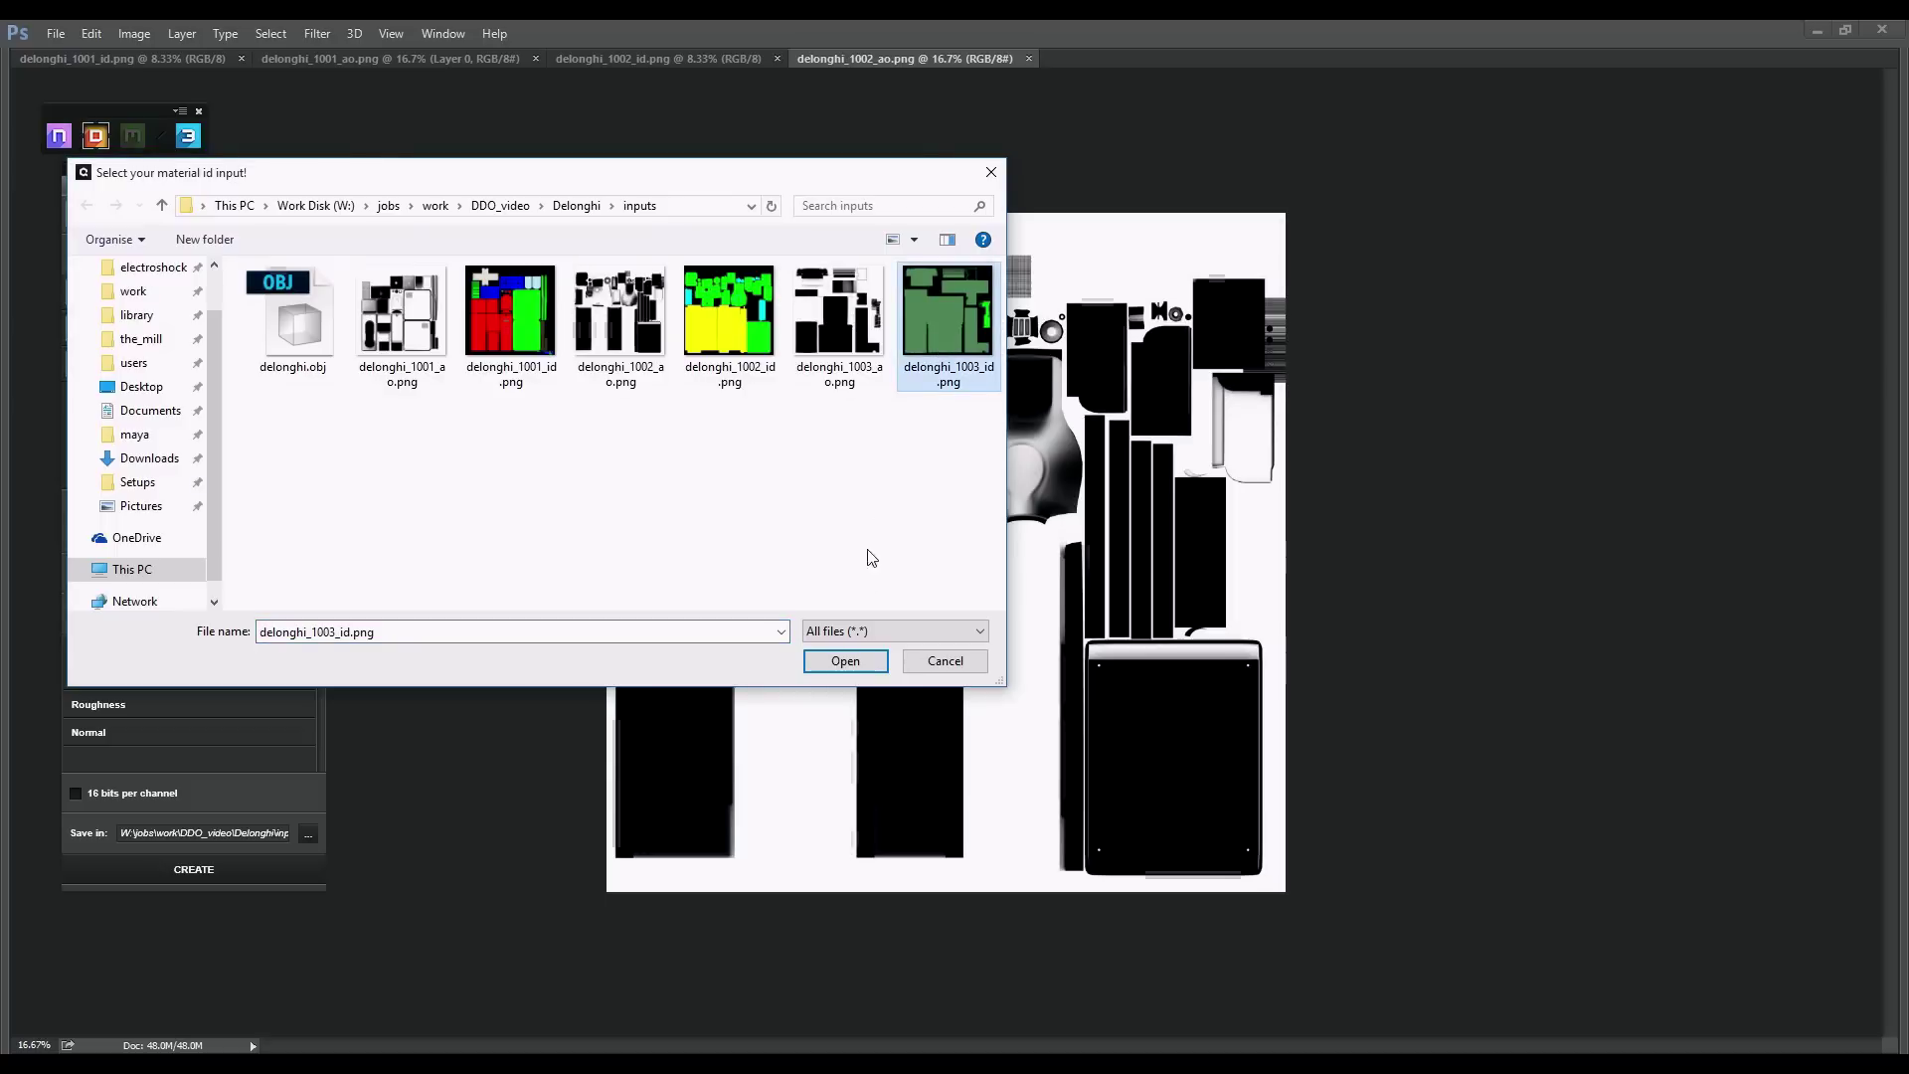
{"action": "left_click", "coordinate": [845, 660]}
{"action": "left_click", "coordinate": [282, 366]}
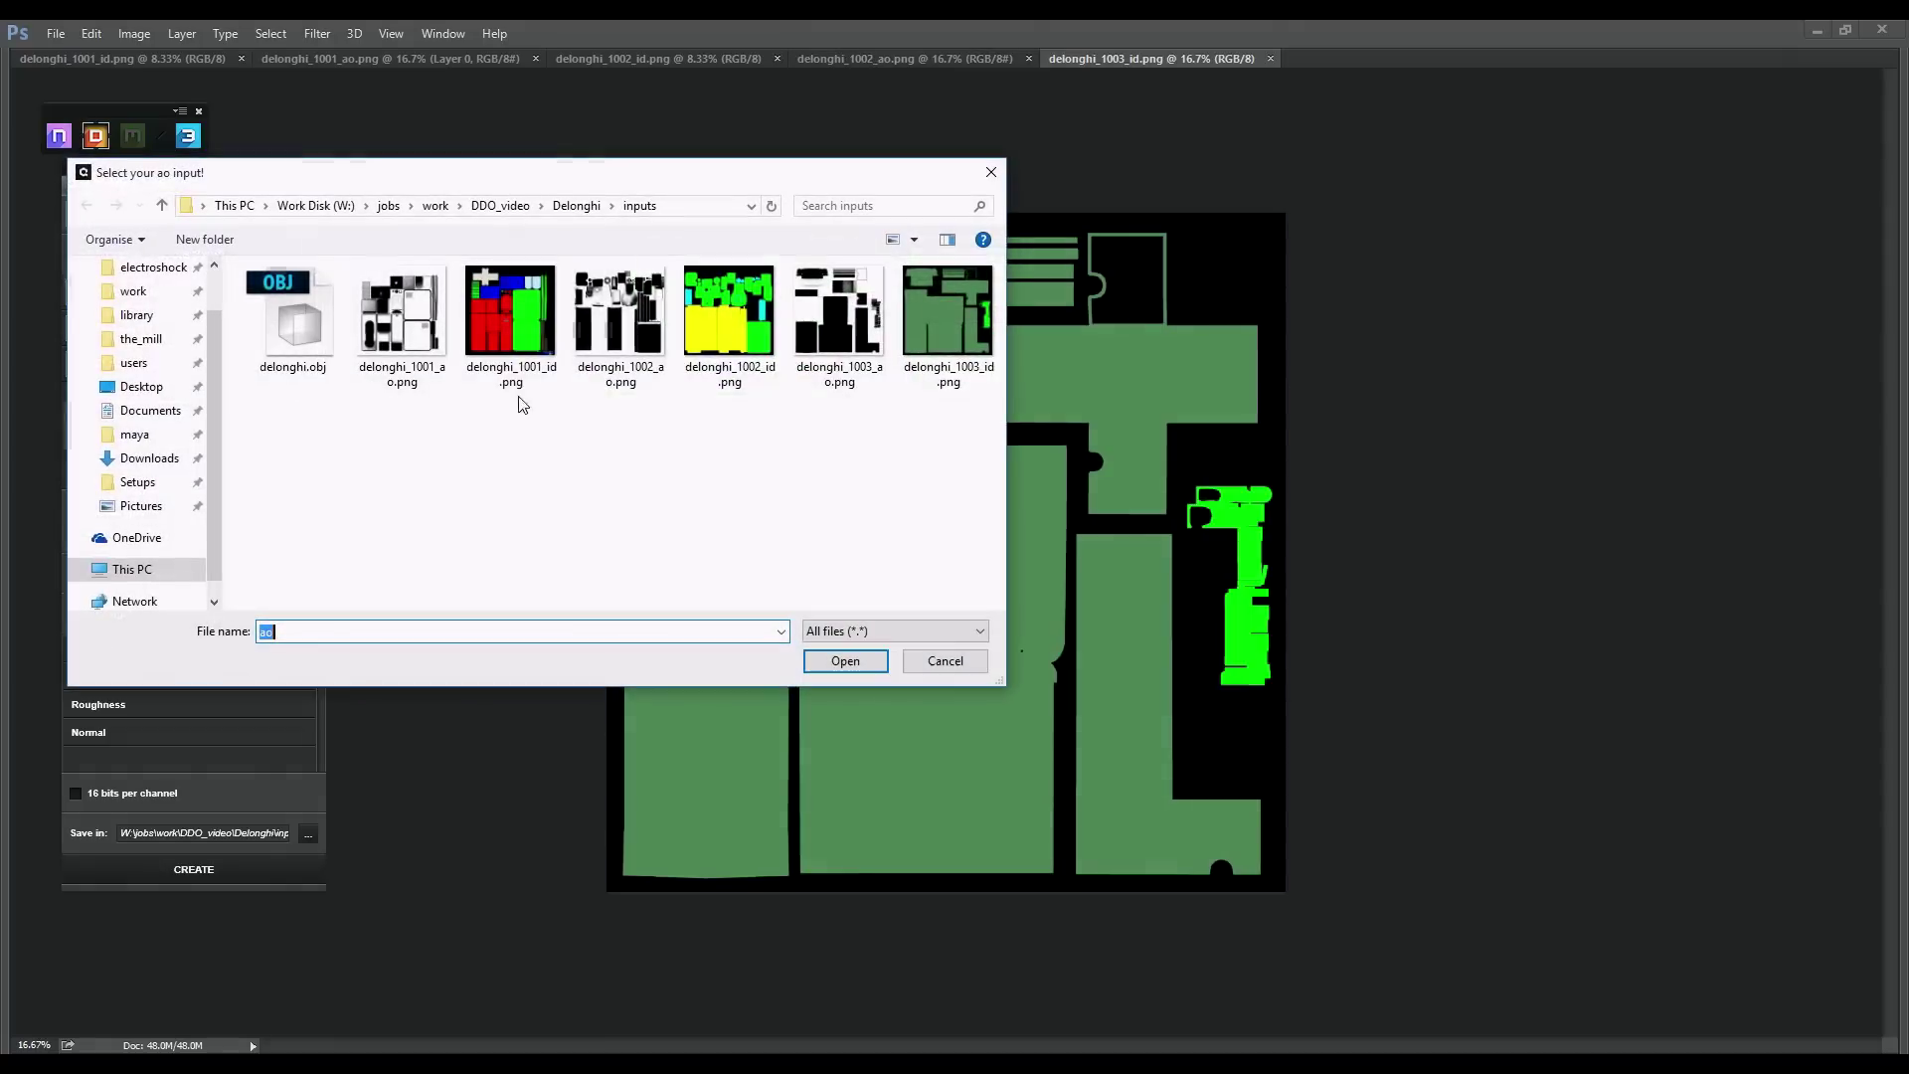
{"action": "left_click", "coordinate": [834, 333]}
{"action": "left_click", "coordinate": [845, 660]}
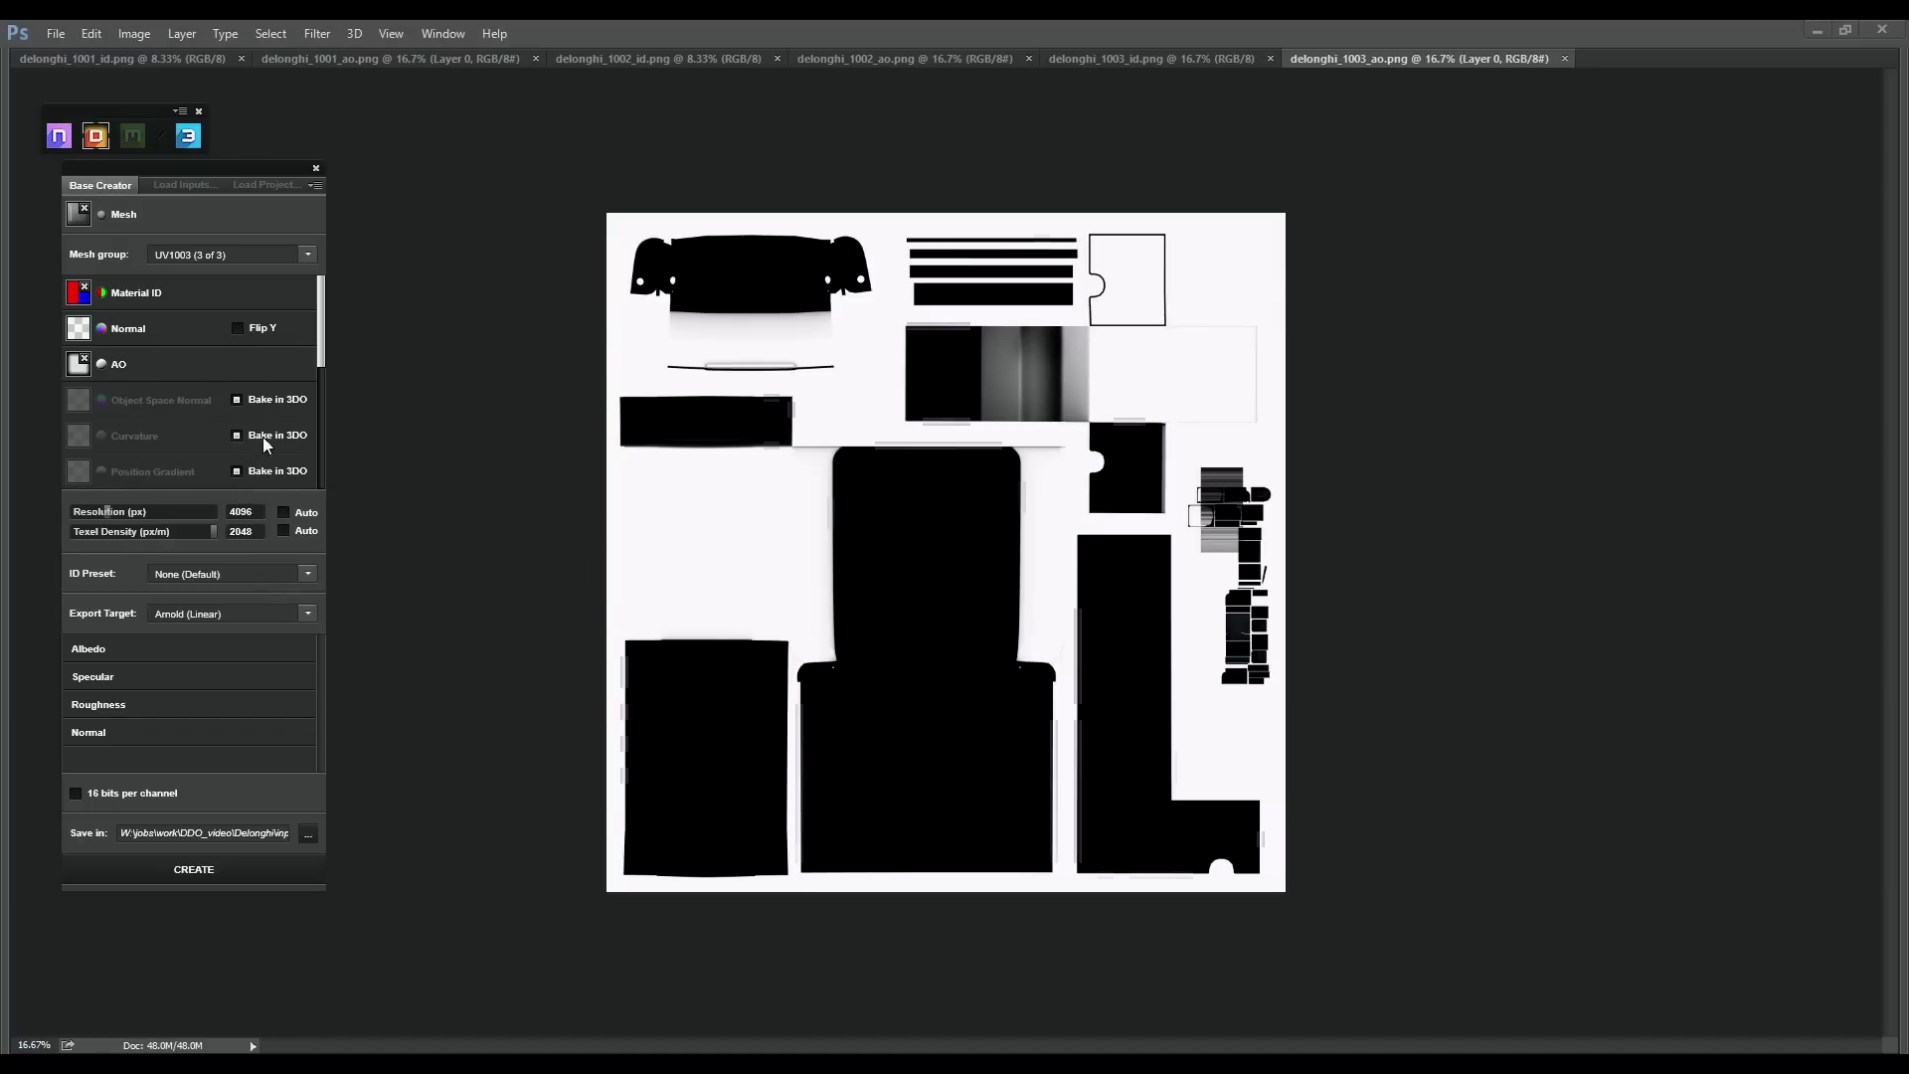
{"action": "left_click", "coordinate": [303, 257]}
{"action": "left_click", "coordinate": [282, 274]}
Keep Arnold (Linear) as the export target and create the UV1001 dDo project
{"action": "left_click", "coordinate": [308, 616]}
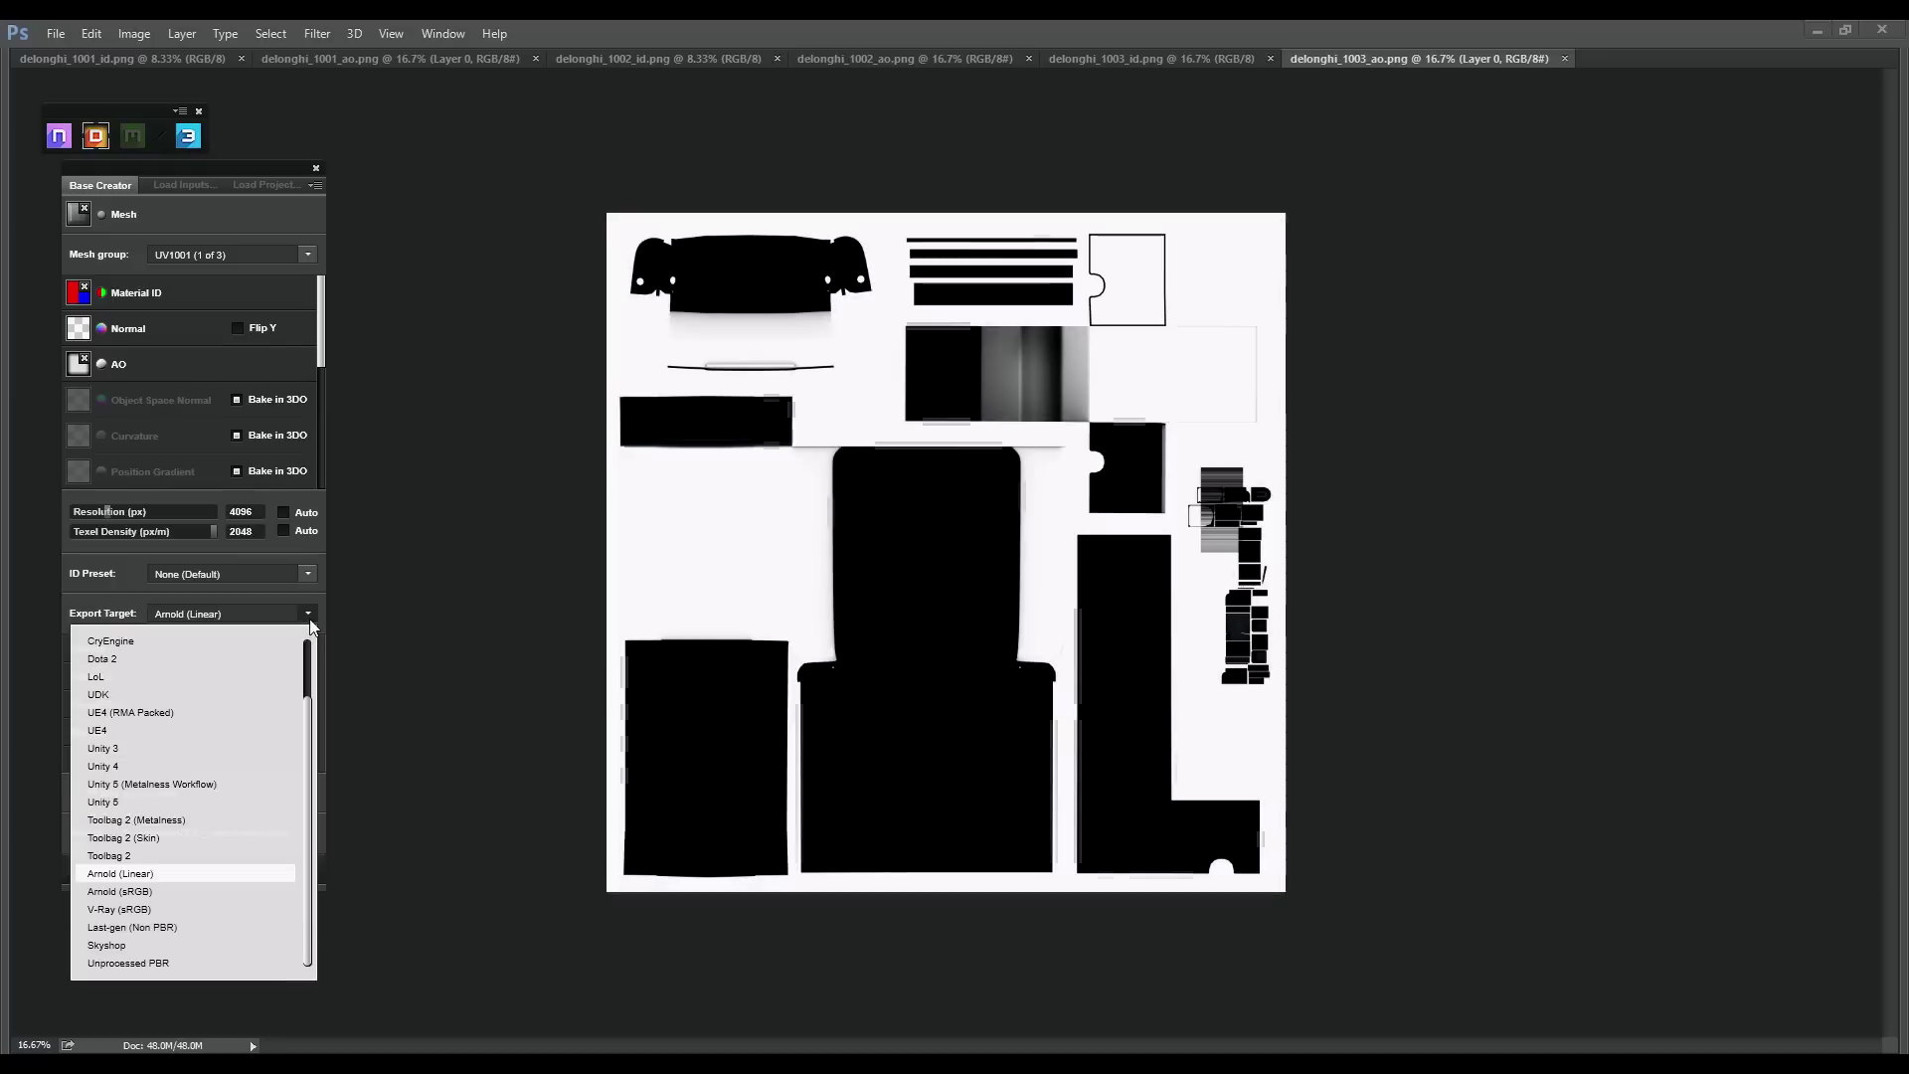
{"action": "left_click", "coordinate": [199, 874]}
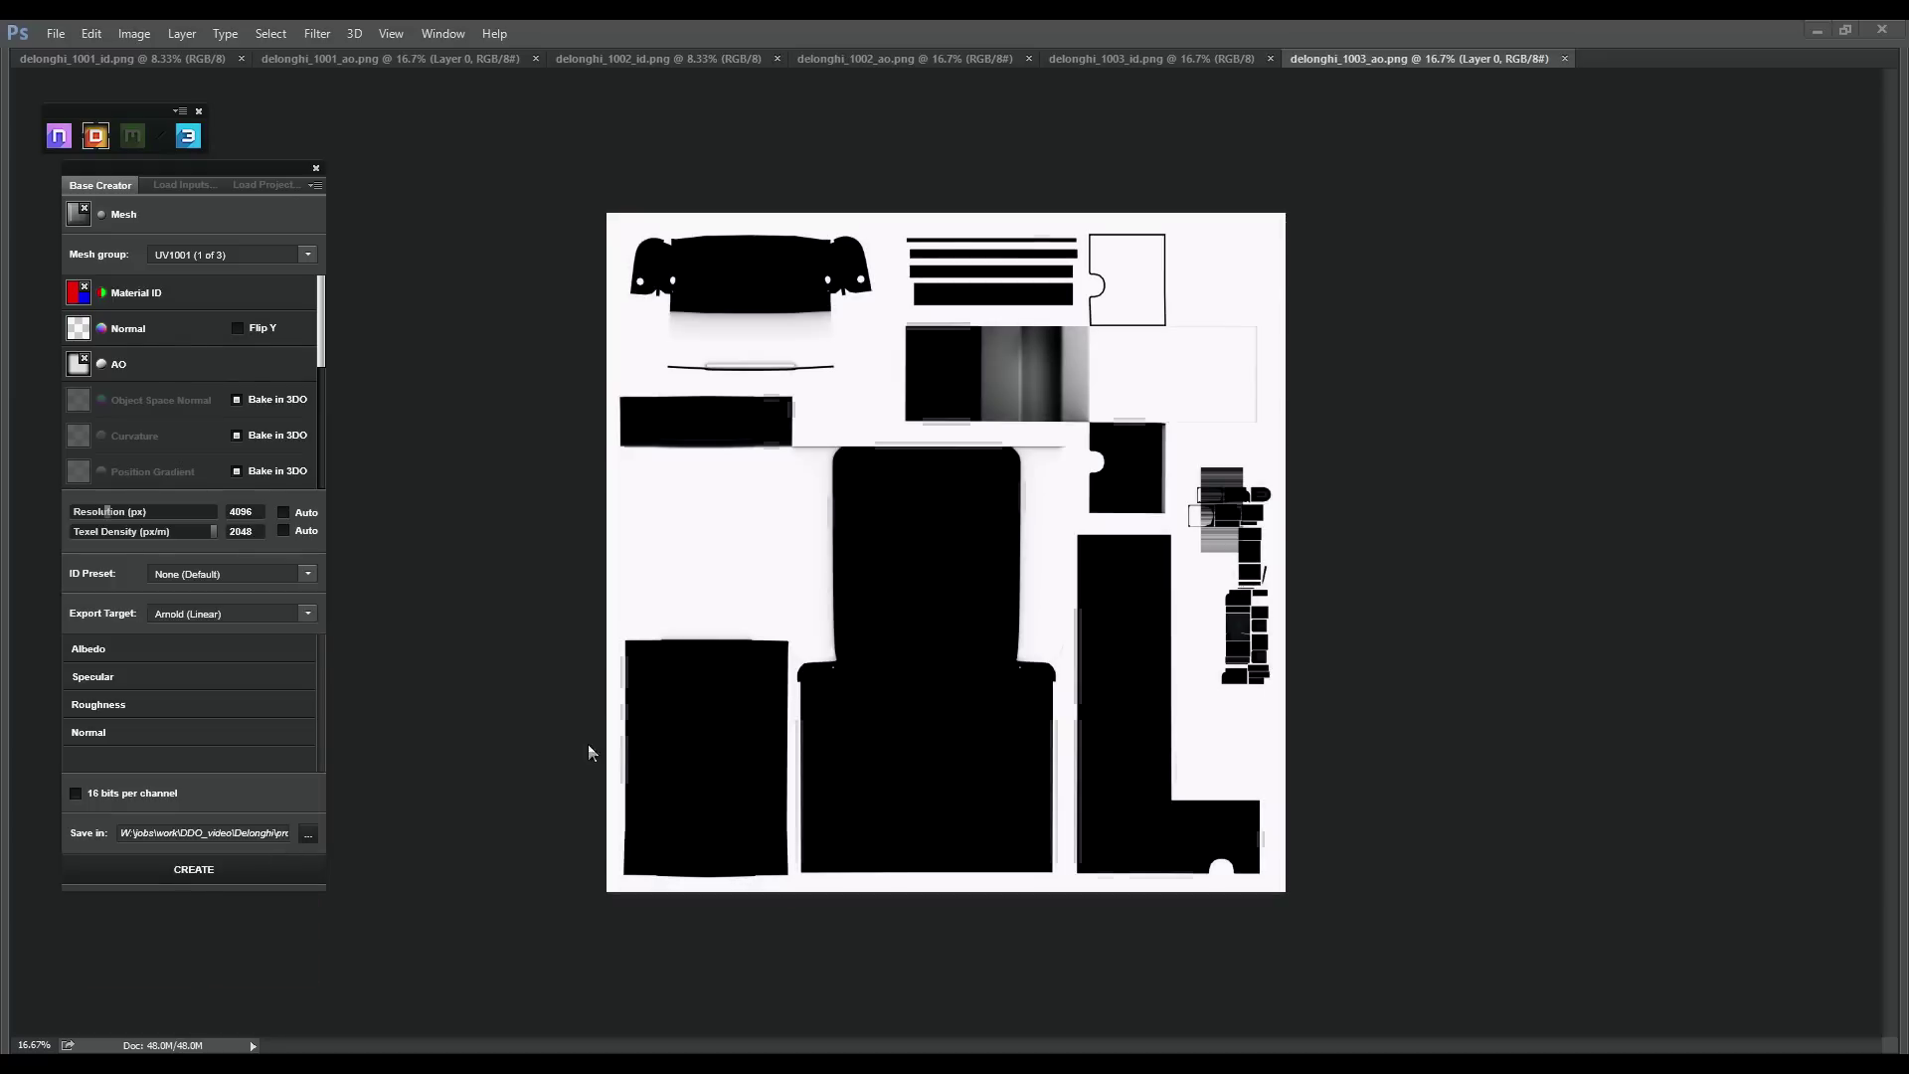
{"action": "left_click", "coordinate": [223, 869]}
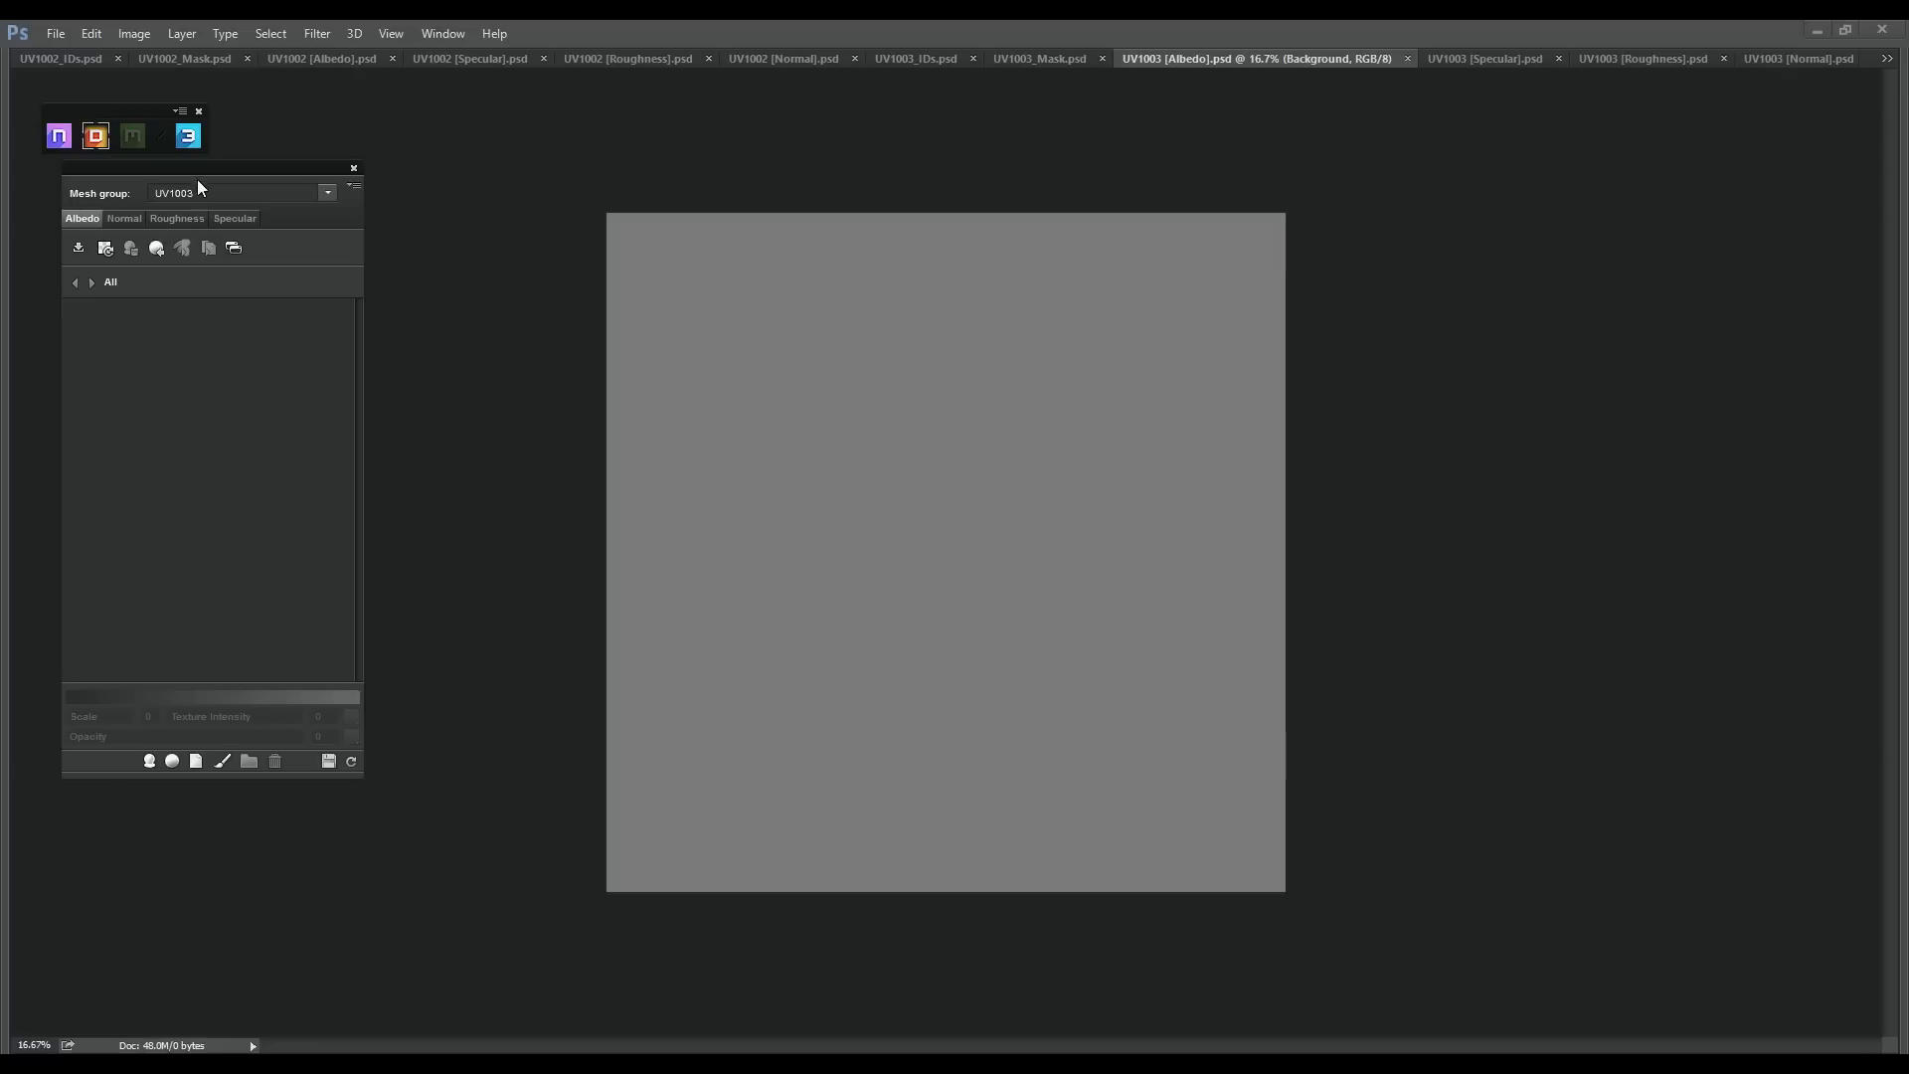
Preview the UV1001, UV1002 and UV1003 mesh groups one at a time in 3D
{"action": "left_click", "coordinate": [189, 140]}
{"action": "left_click", "coordinate": [327, 192]}
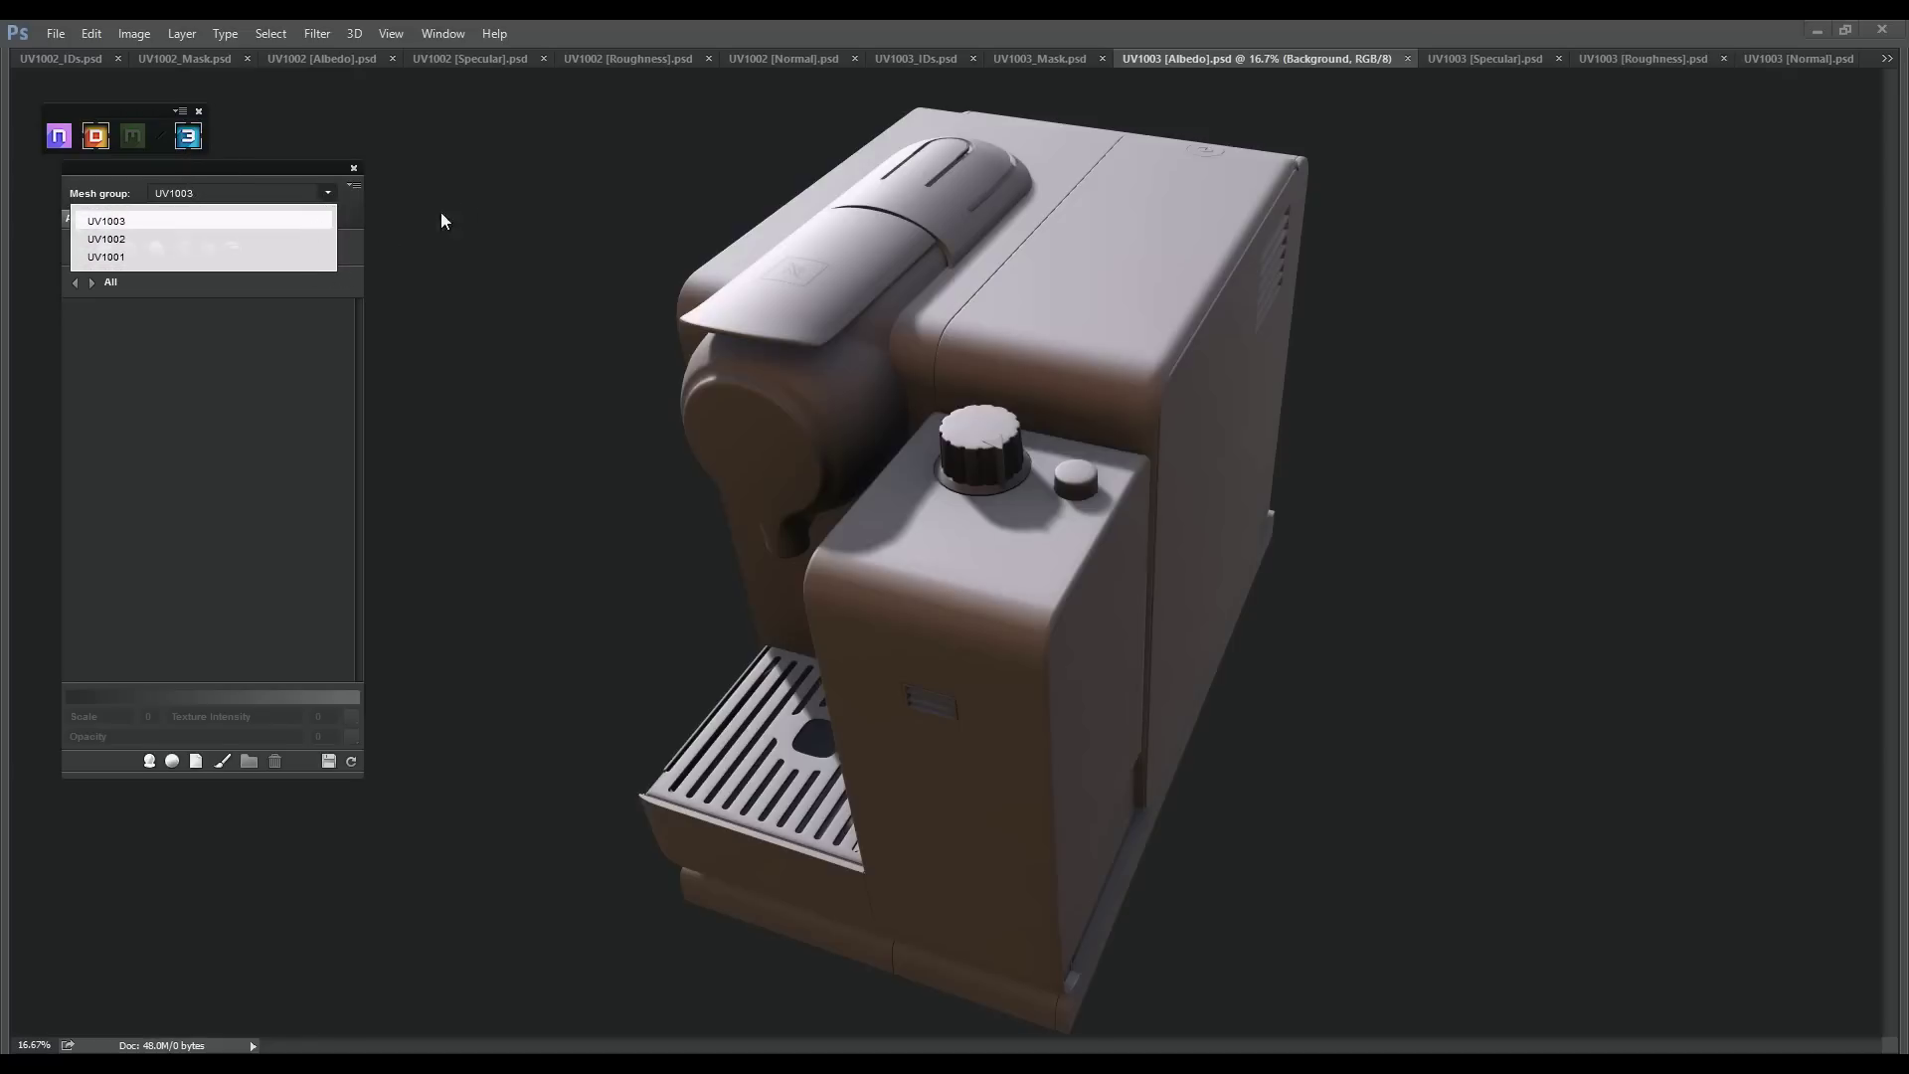
{"action": "left_click", "coordinate": [495, 201]}
{"action": "mouse_move", "coordinate": [564, 179]}
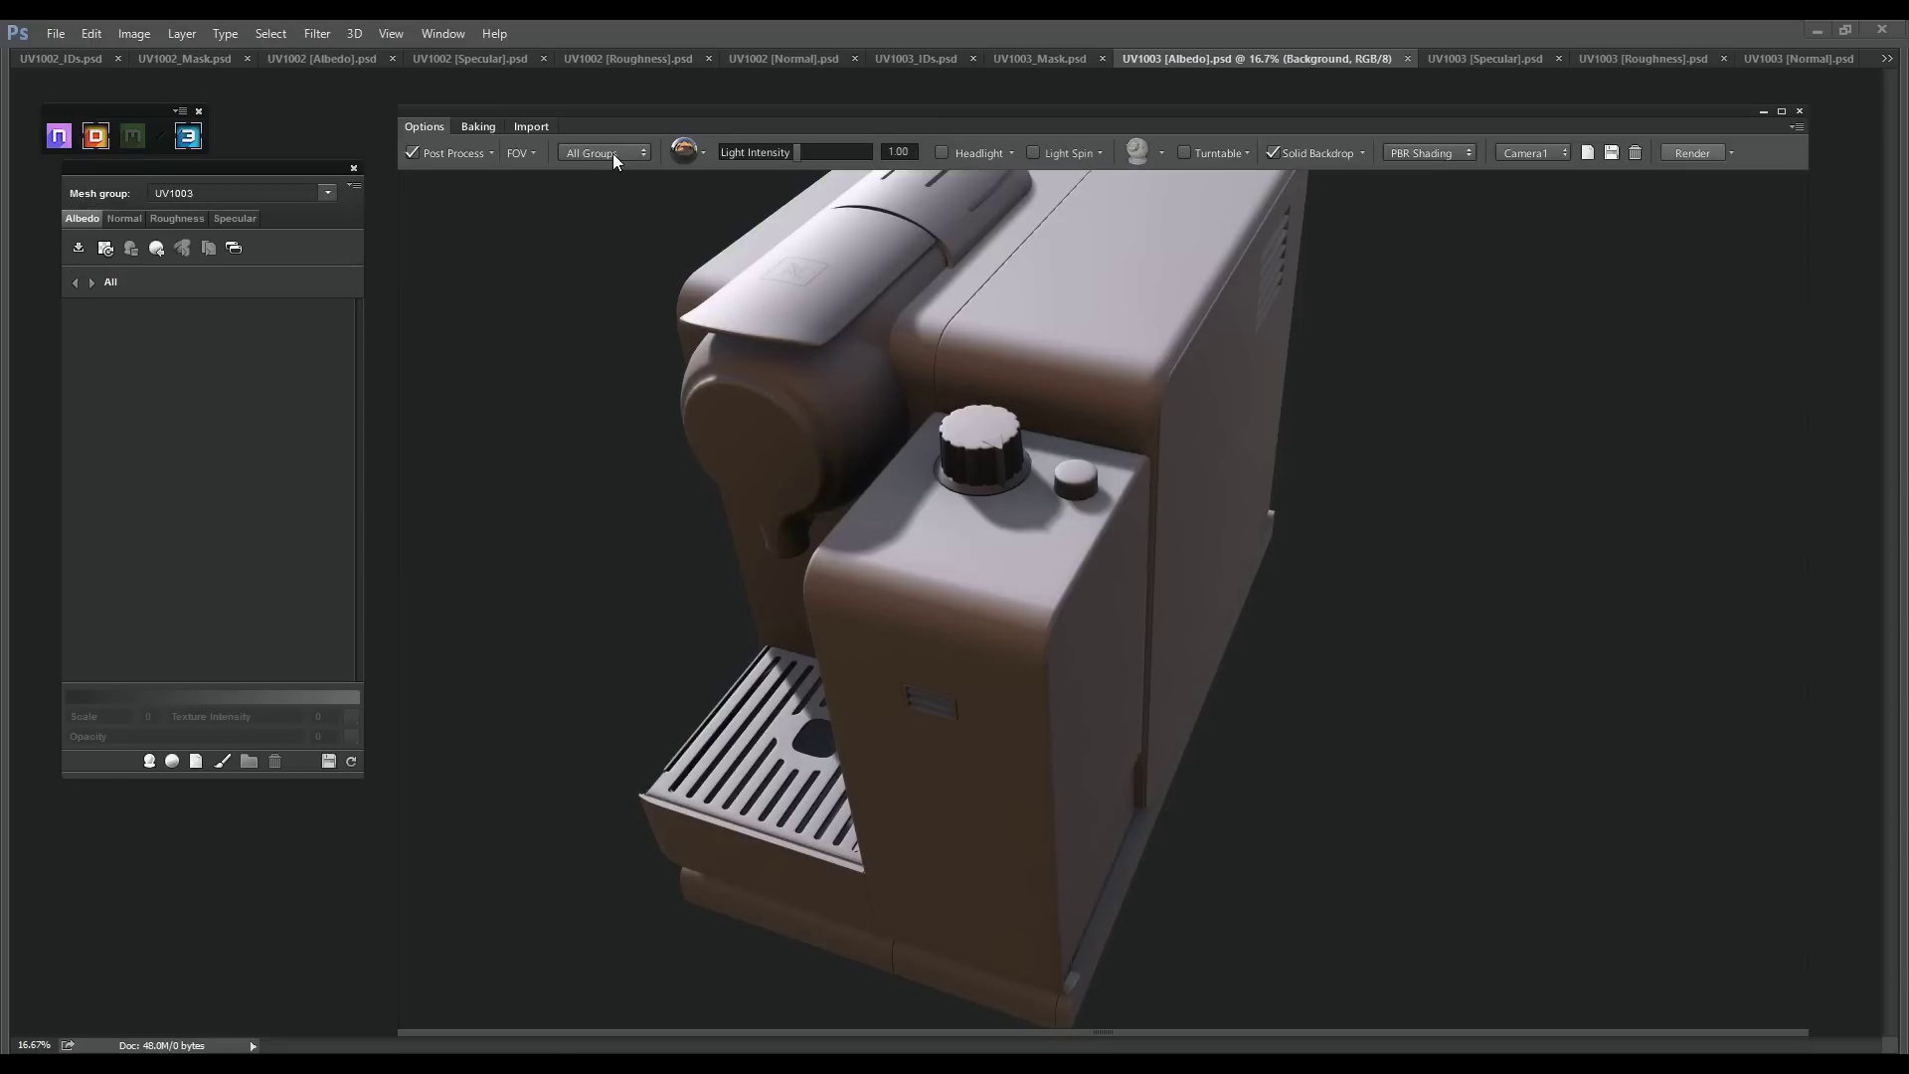
{"action": "left_click", "coordinate": [612, 153]}
{"action": "left_click", "coordinate": [607, 191]}
{"action": "left_click", "coordinate": [618, 153]}
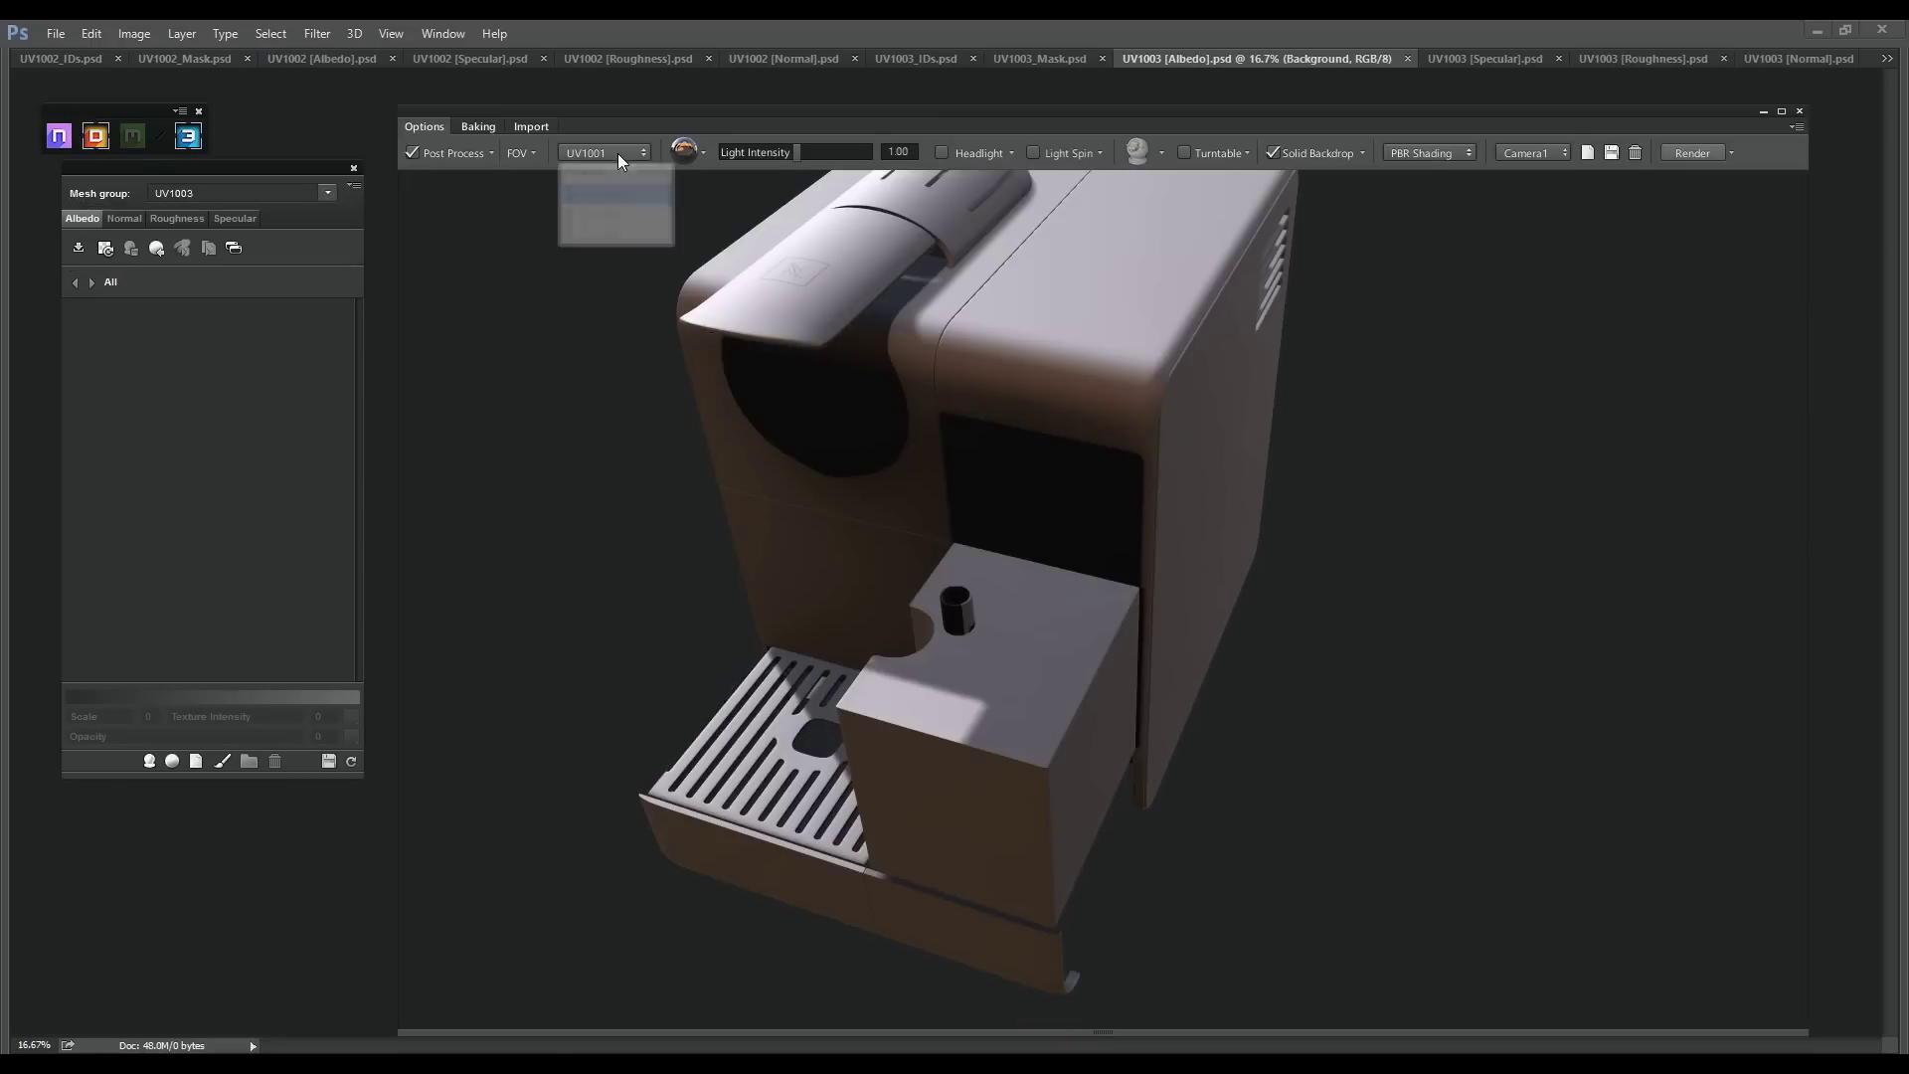
{"action": "left_click", "coordinate": [604, 213]}
{"action": "left_click", "coordinate": [620, 150]}
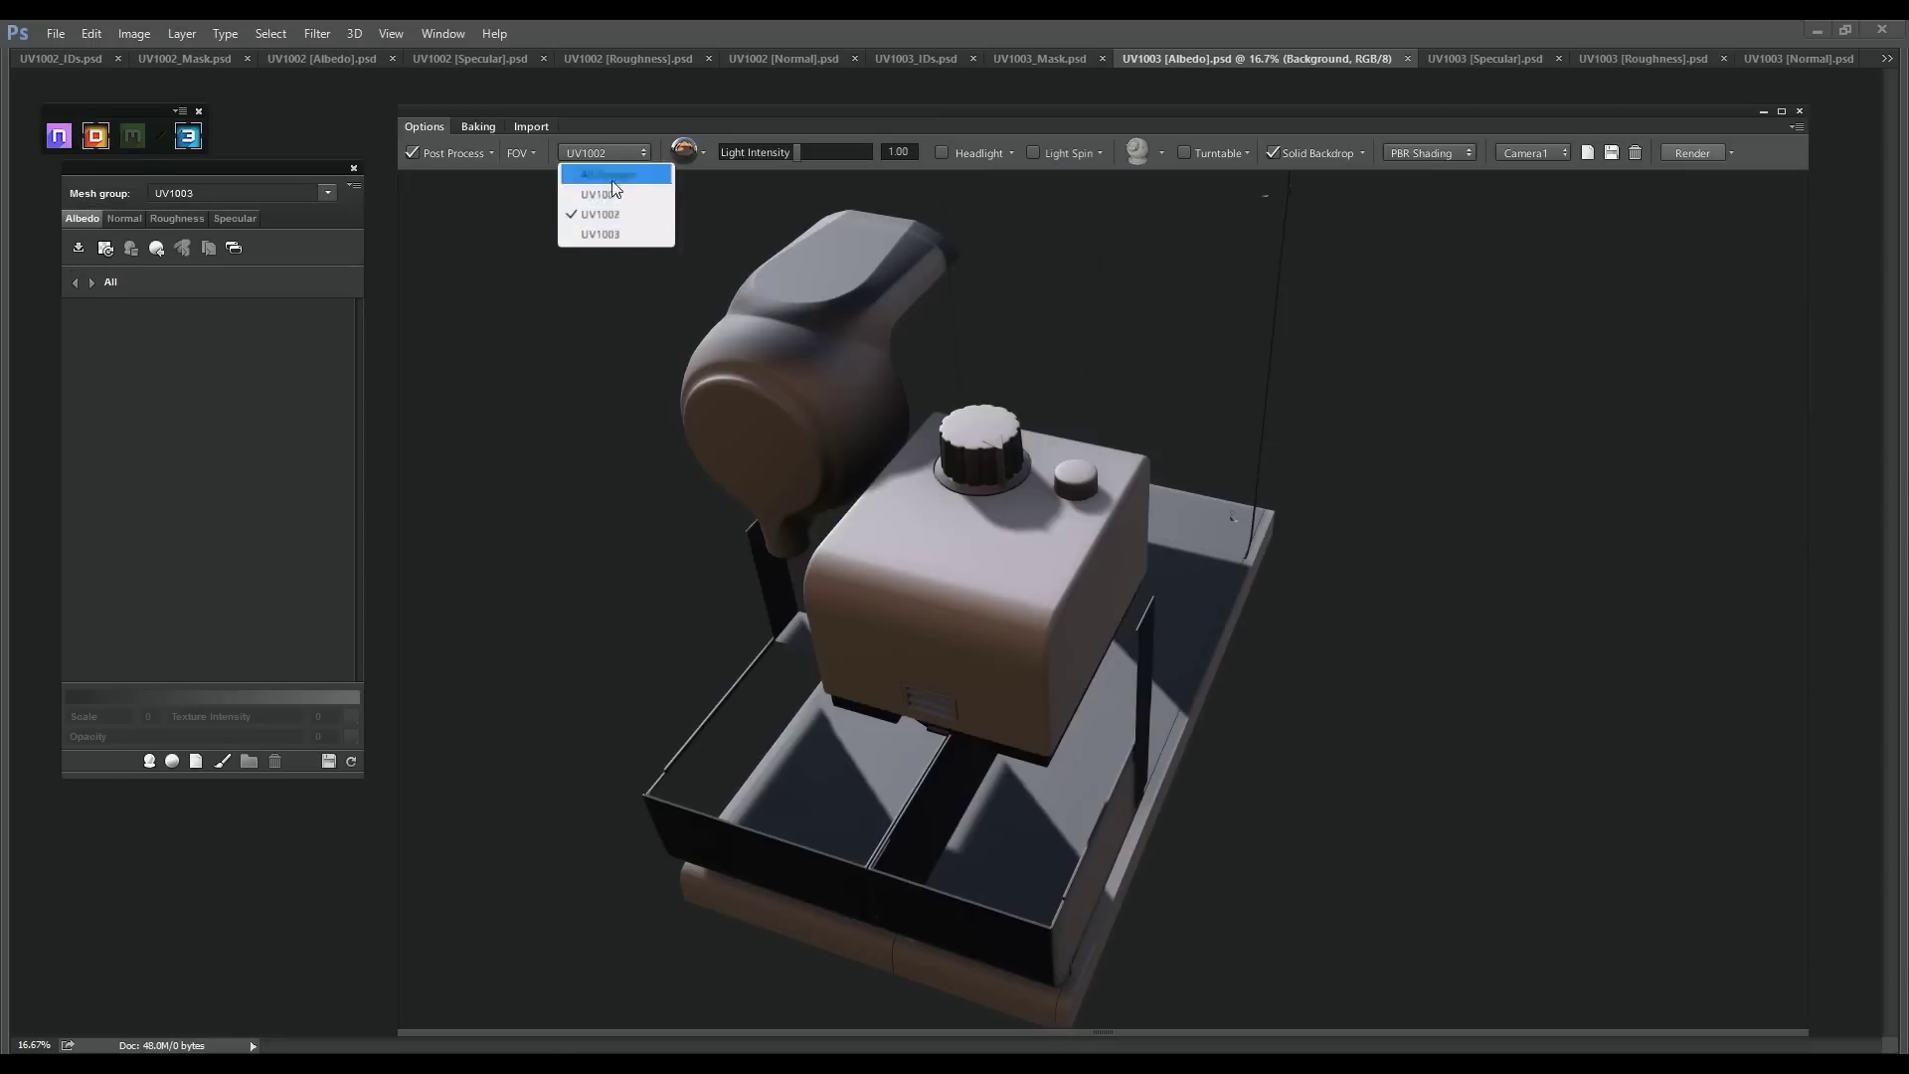
{"action": "left_click", "coordinate": [602, 233]}
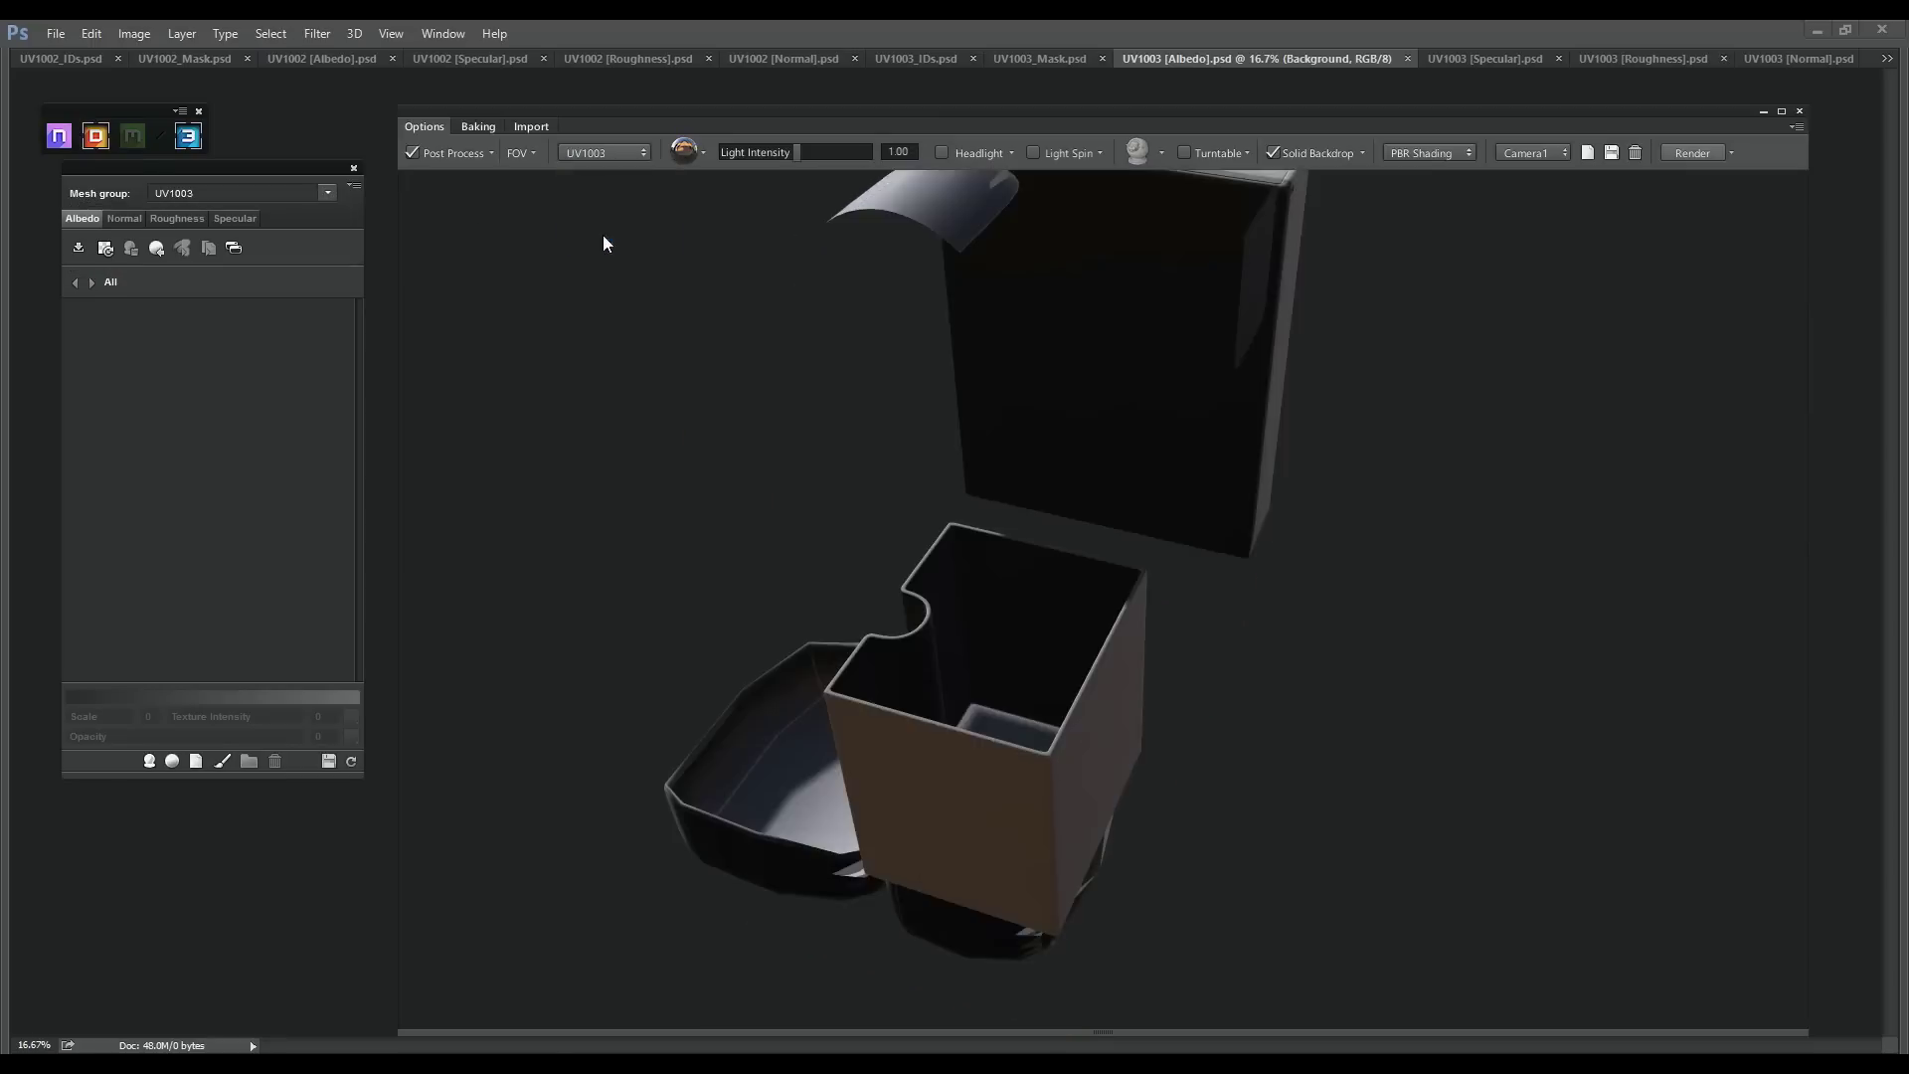
Show all mesh groups together, then reposition and enlarge the 3D preview panel
{"action": "left_click", "coordinate": [607, 155]}
{"action": "left_click", "coordinate": [605, 171]}
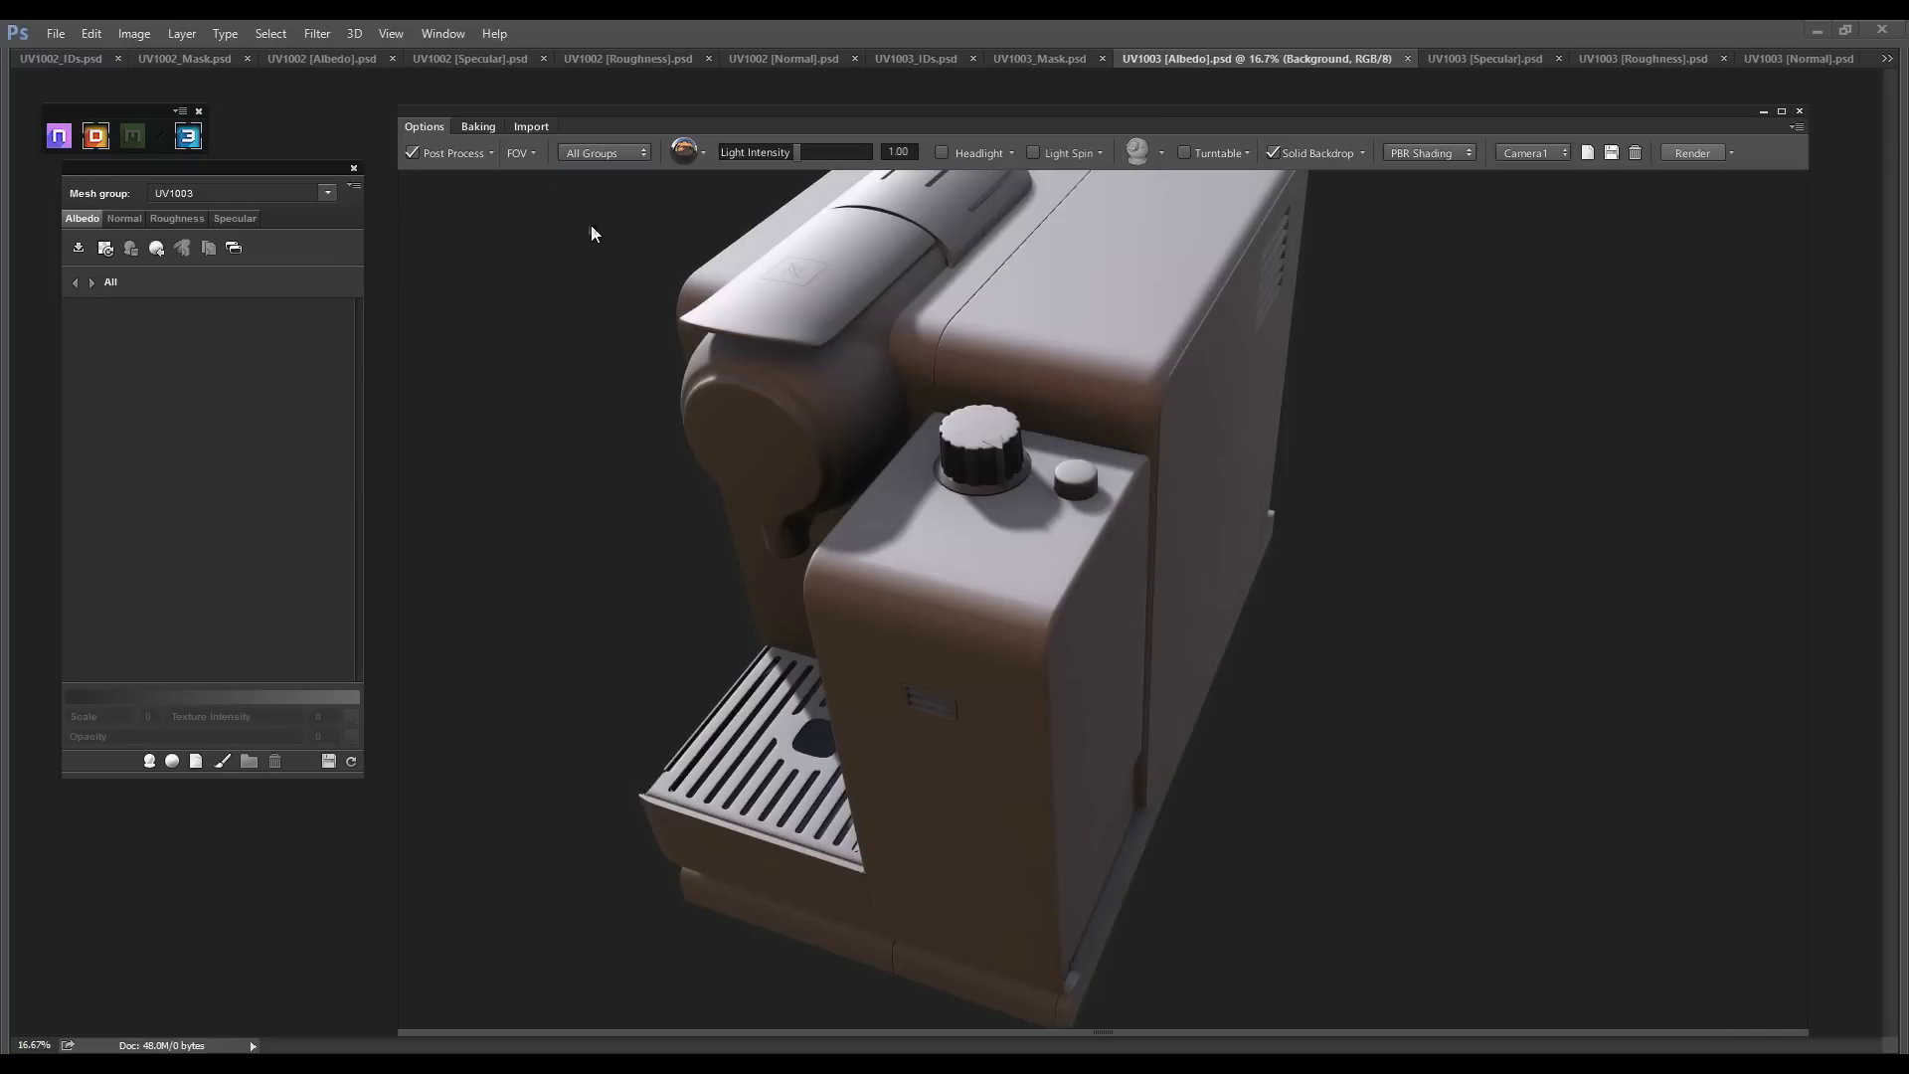
{"action": "left_click_drag", "start_coordinate": [658, 111], "coordinate": [640, 80]}
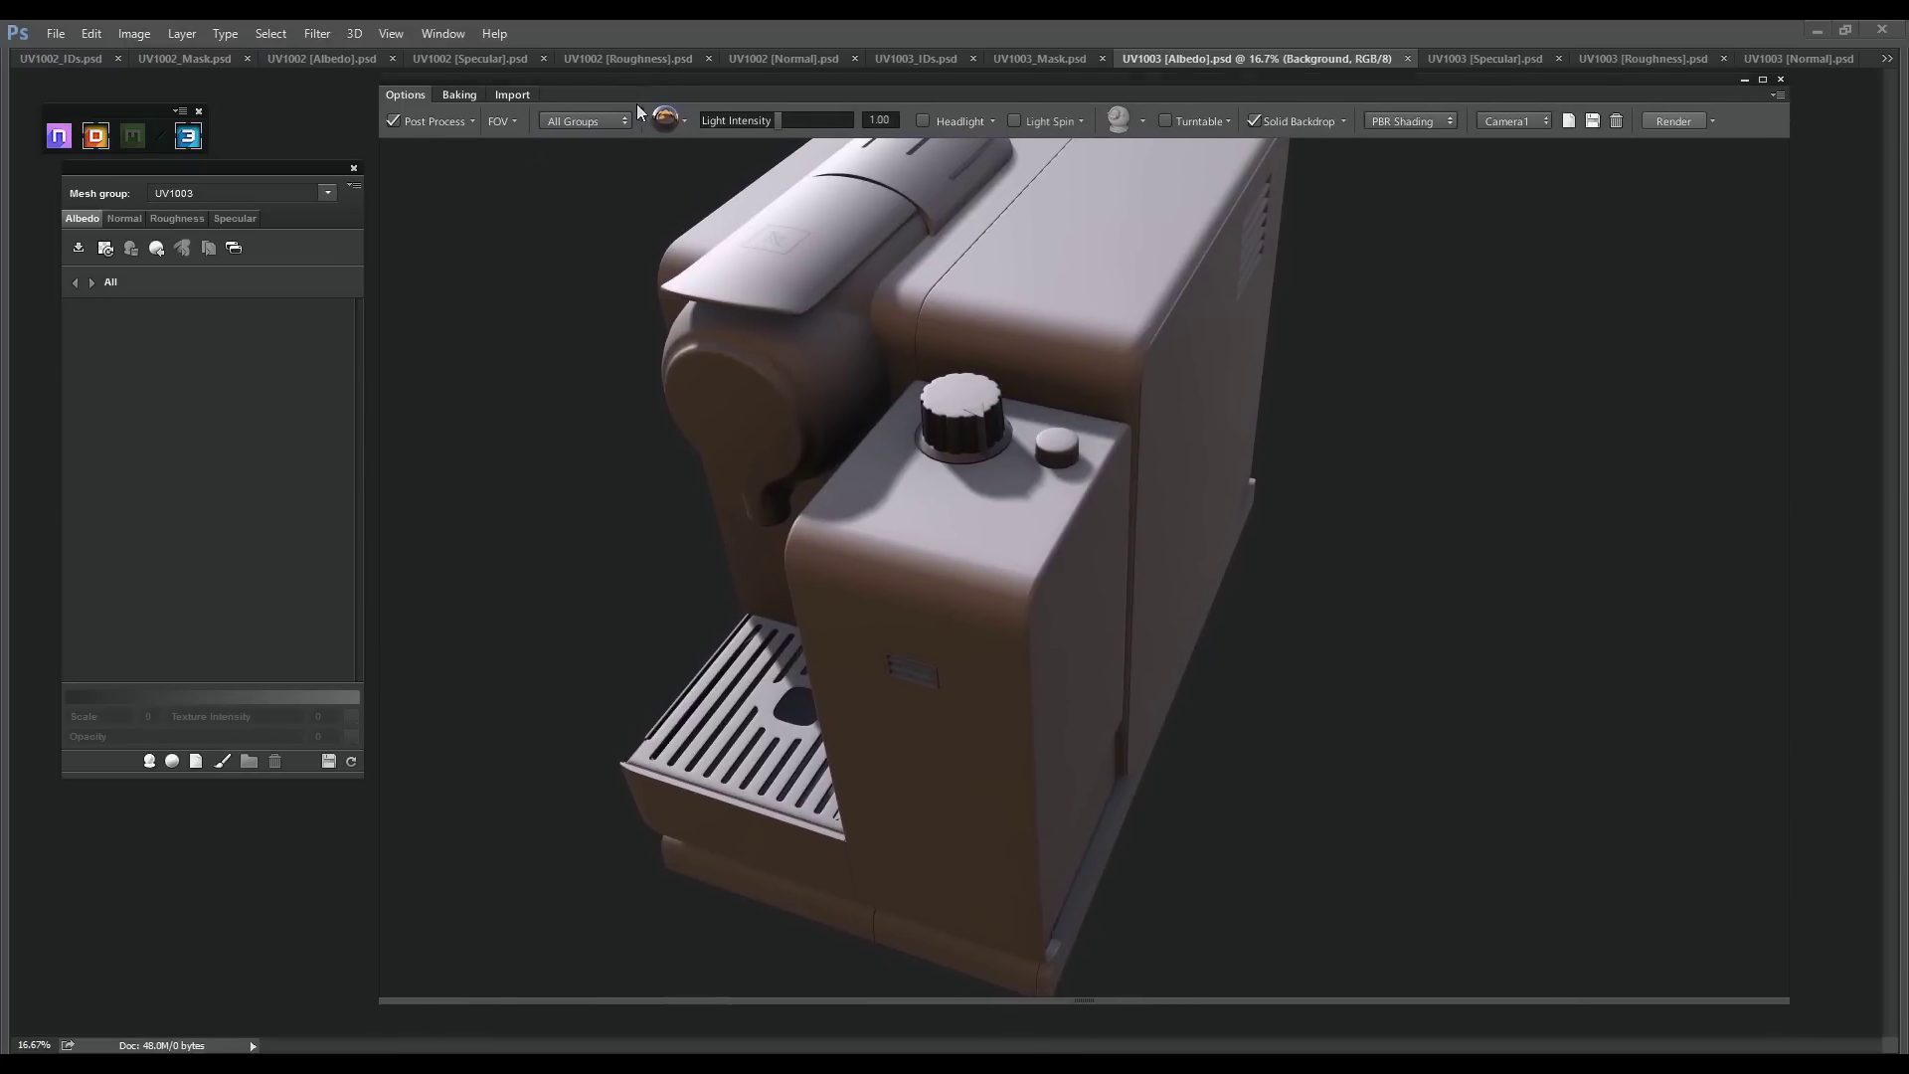
{"action": "left_click_drag", "start_coordinate": [1782, 1000], "coordinate": [1881, 1034]}
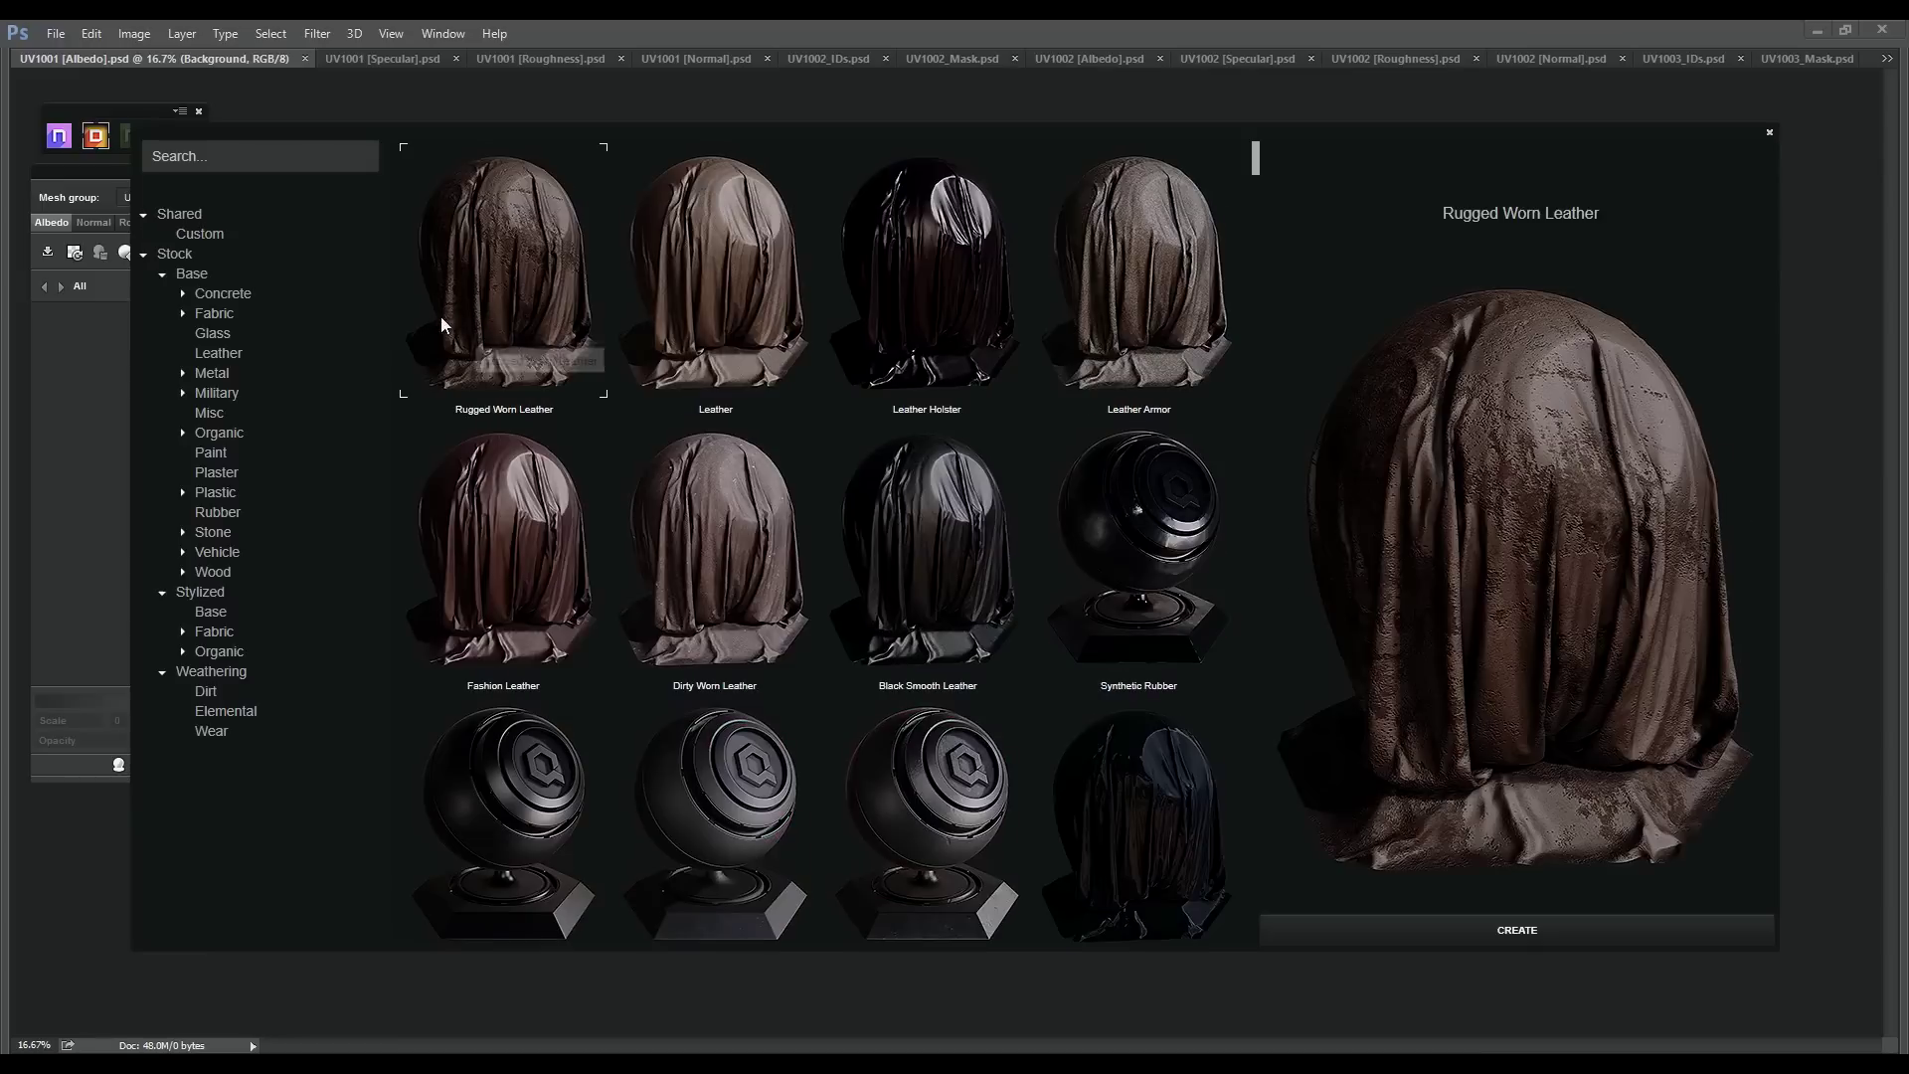
Pick Patterned Plastic from Base > Plastic and apply it to UV1001
{"action": "left_click", "coordinate": [239, 493]}
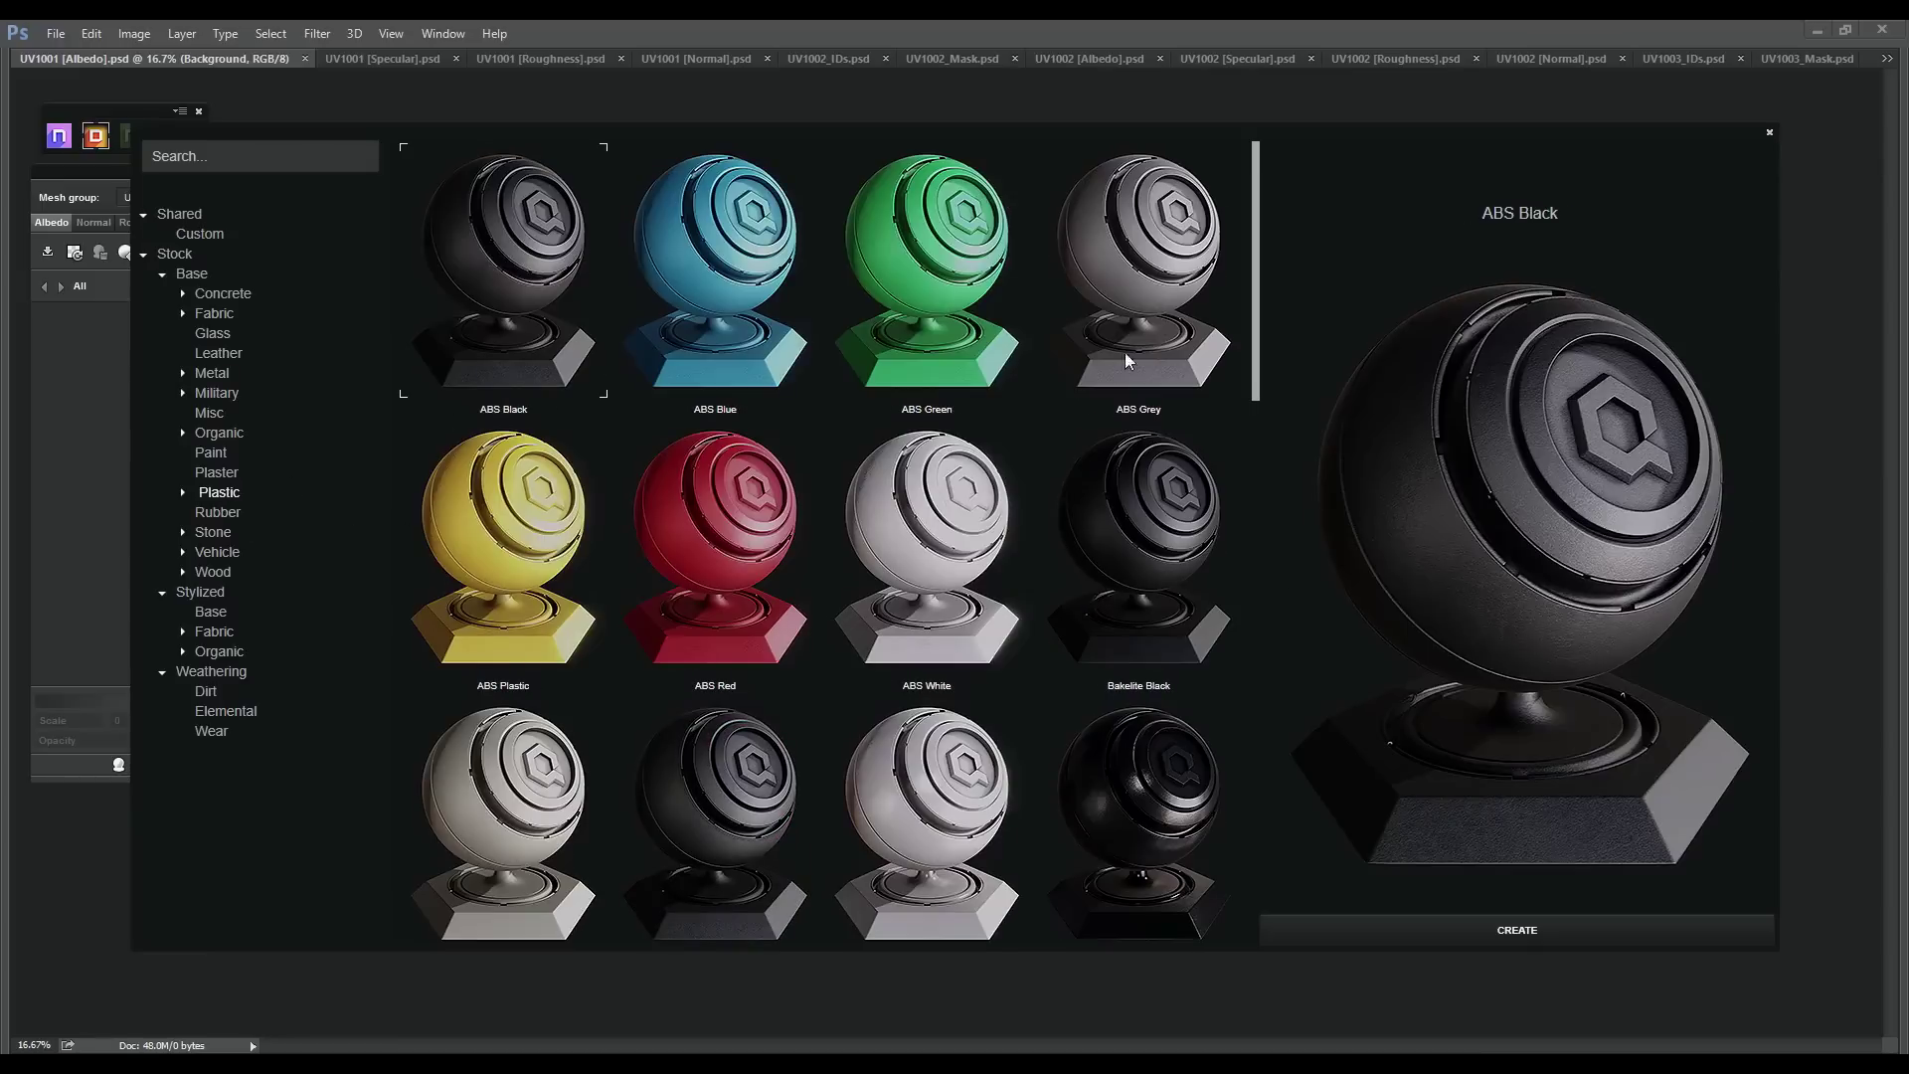
{"action": "scroll", "coordinate": [1239, 256], "scroll_direction": "down", "scroll_amount": 6}
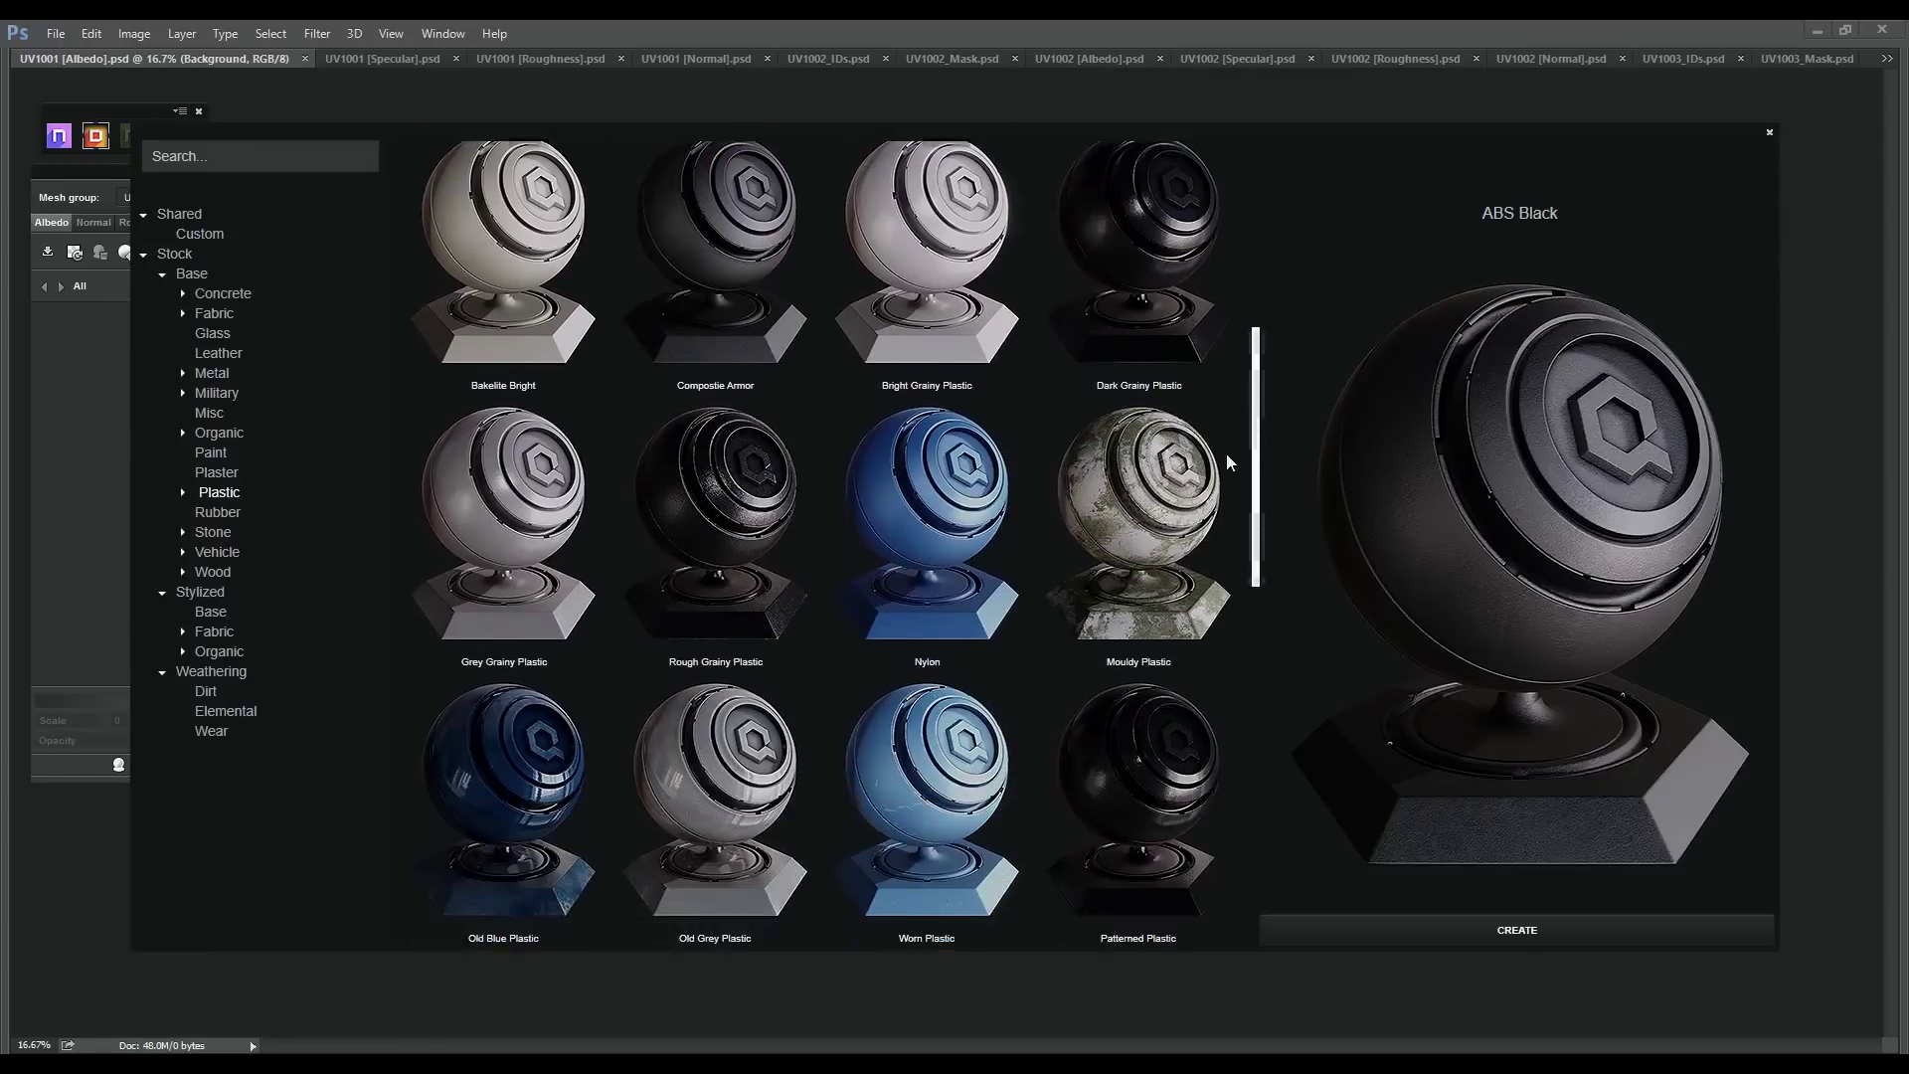
{"action": "scroll", "coordinate": [1213, 527], "scroll_direction": "down", "scroll_amount": 1}
{"action": "left_click", "coordinate": [1179, 542]}
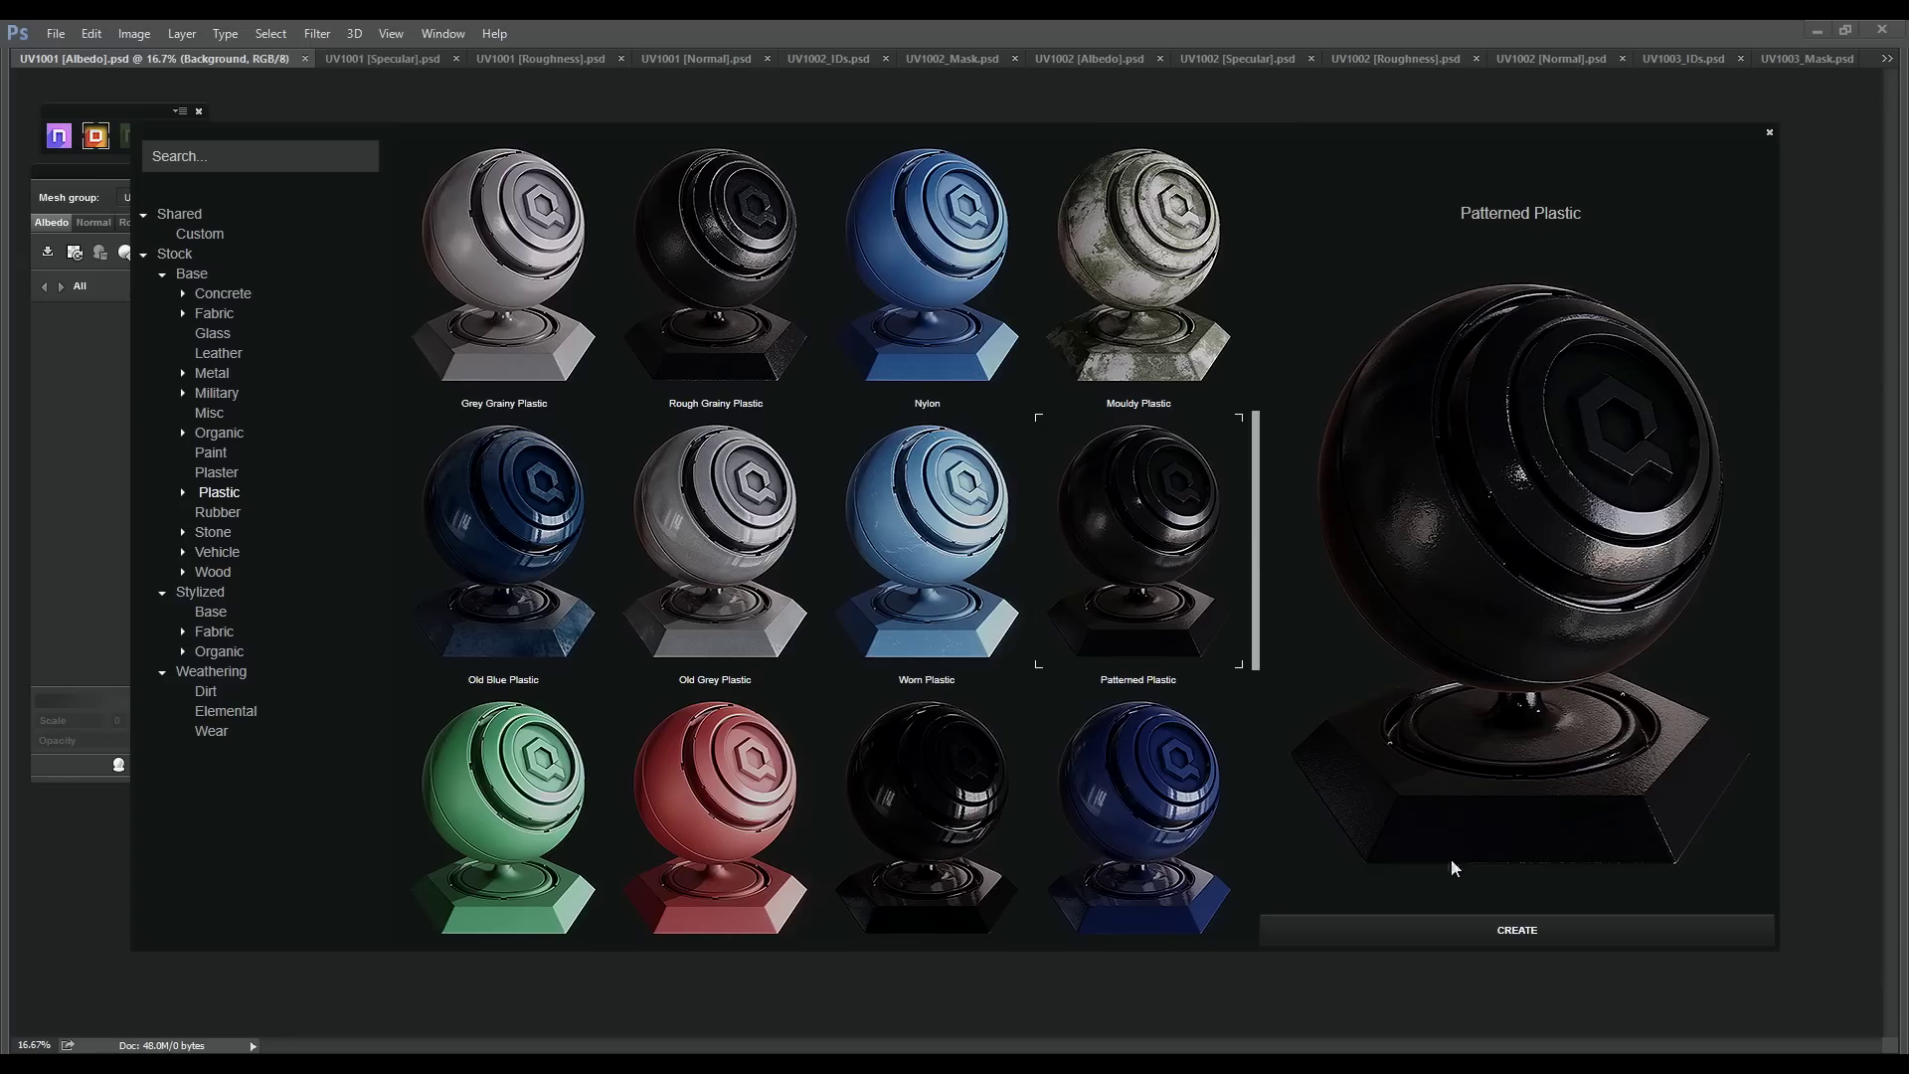
{"action": "left_click", "coordinate": [1444, 929]}
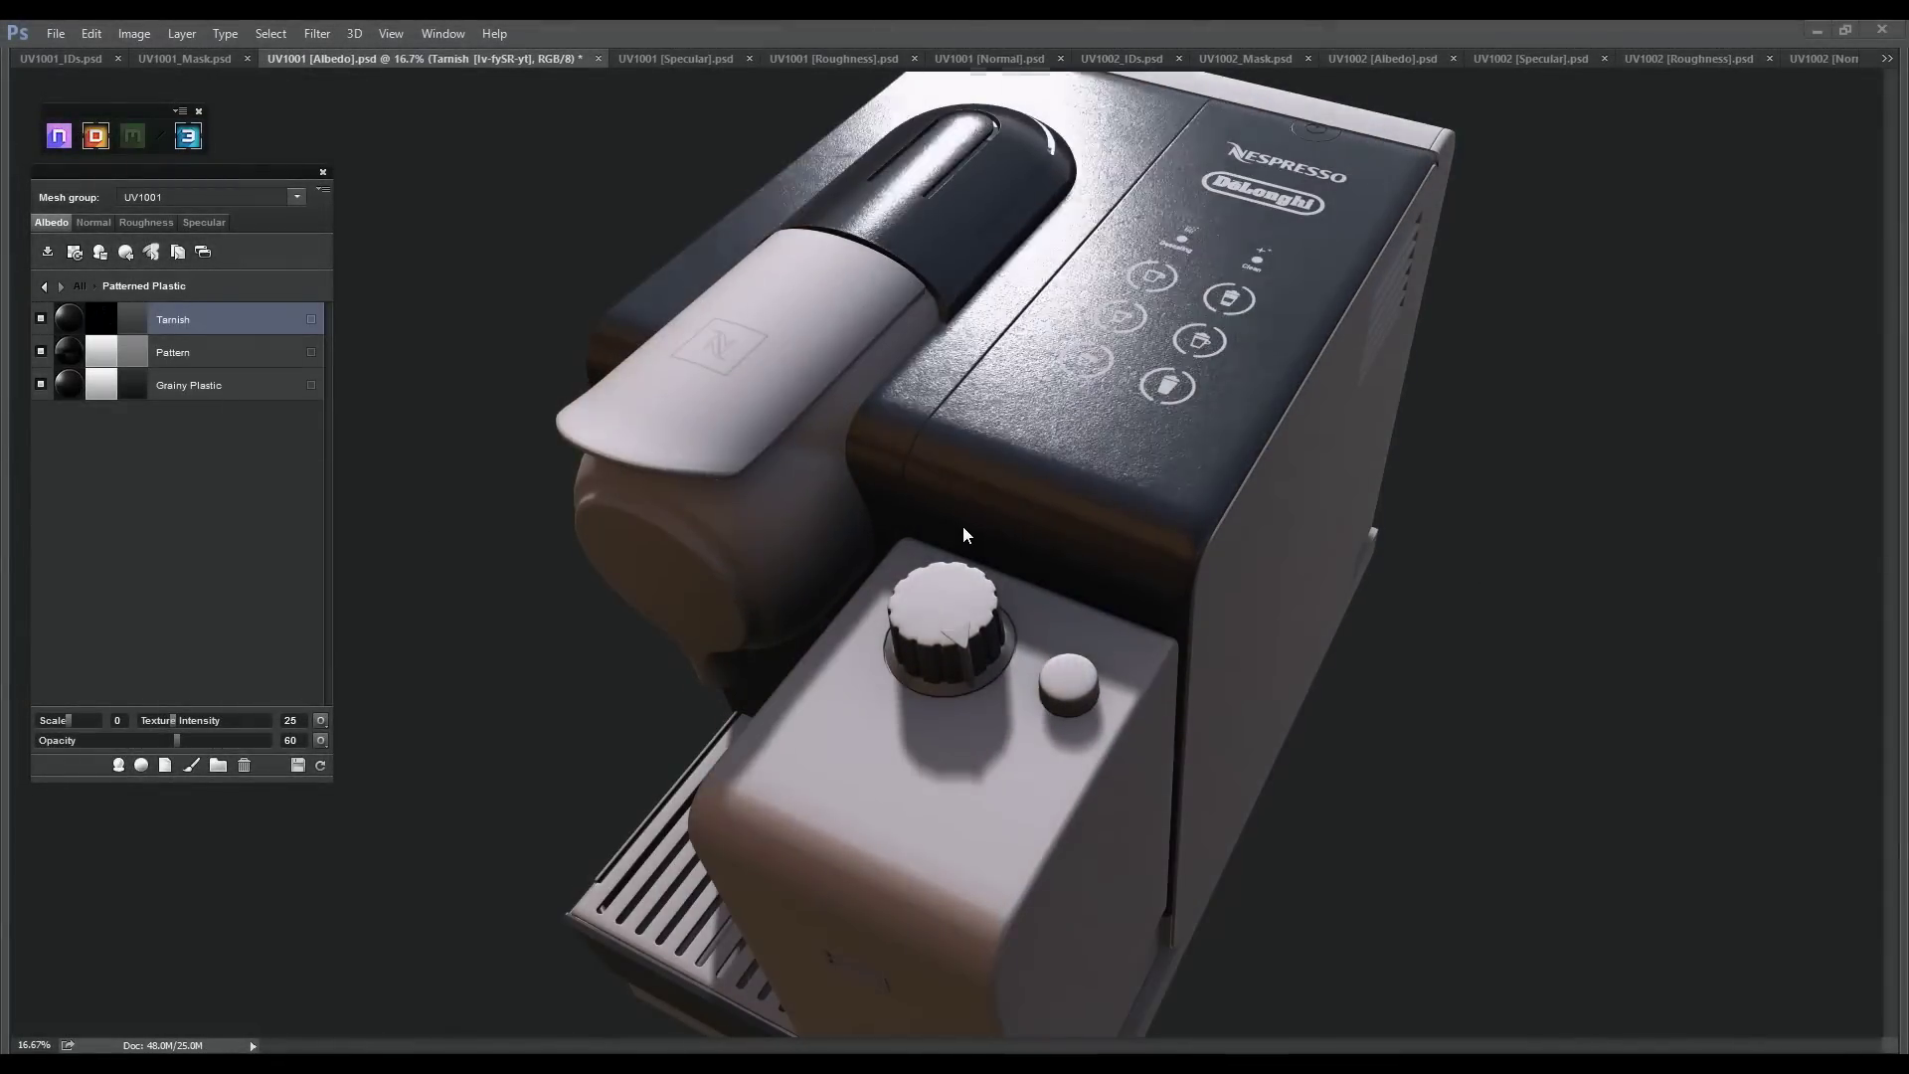
Inspect the Grainy Plastic colour and rubber materials, then reselect the UV1001 mesh group
{"action": "double_click", "coordinate": [136, 384]}
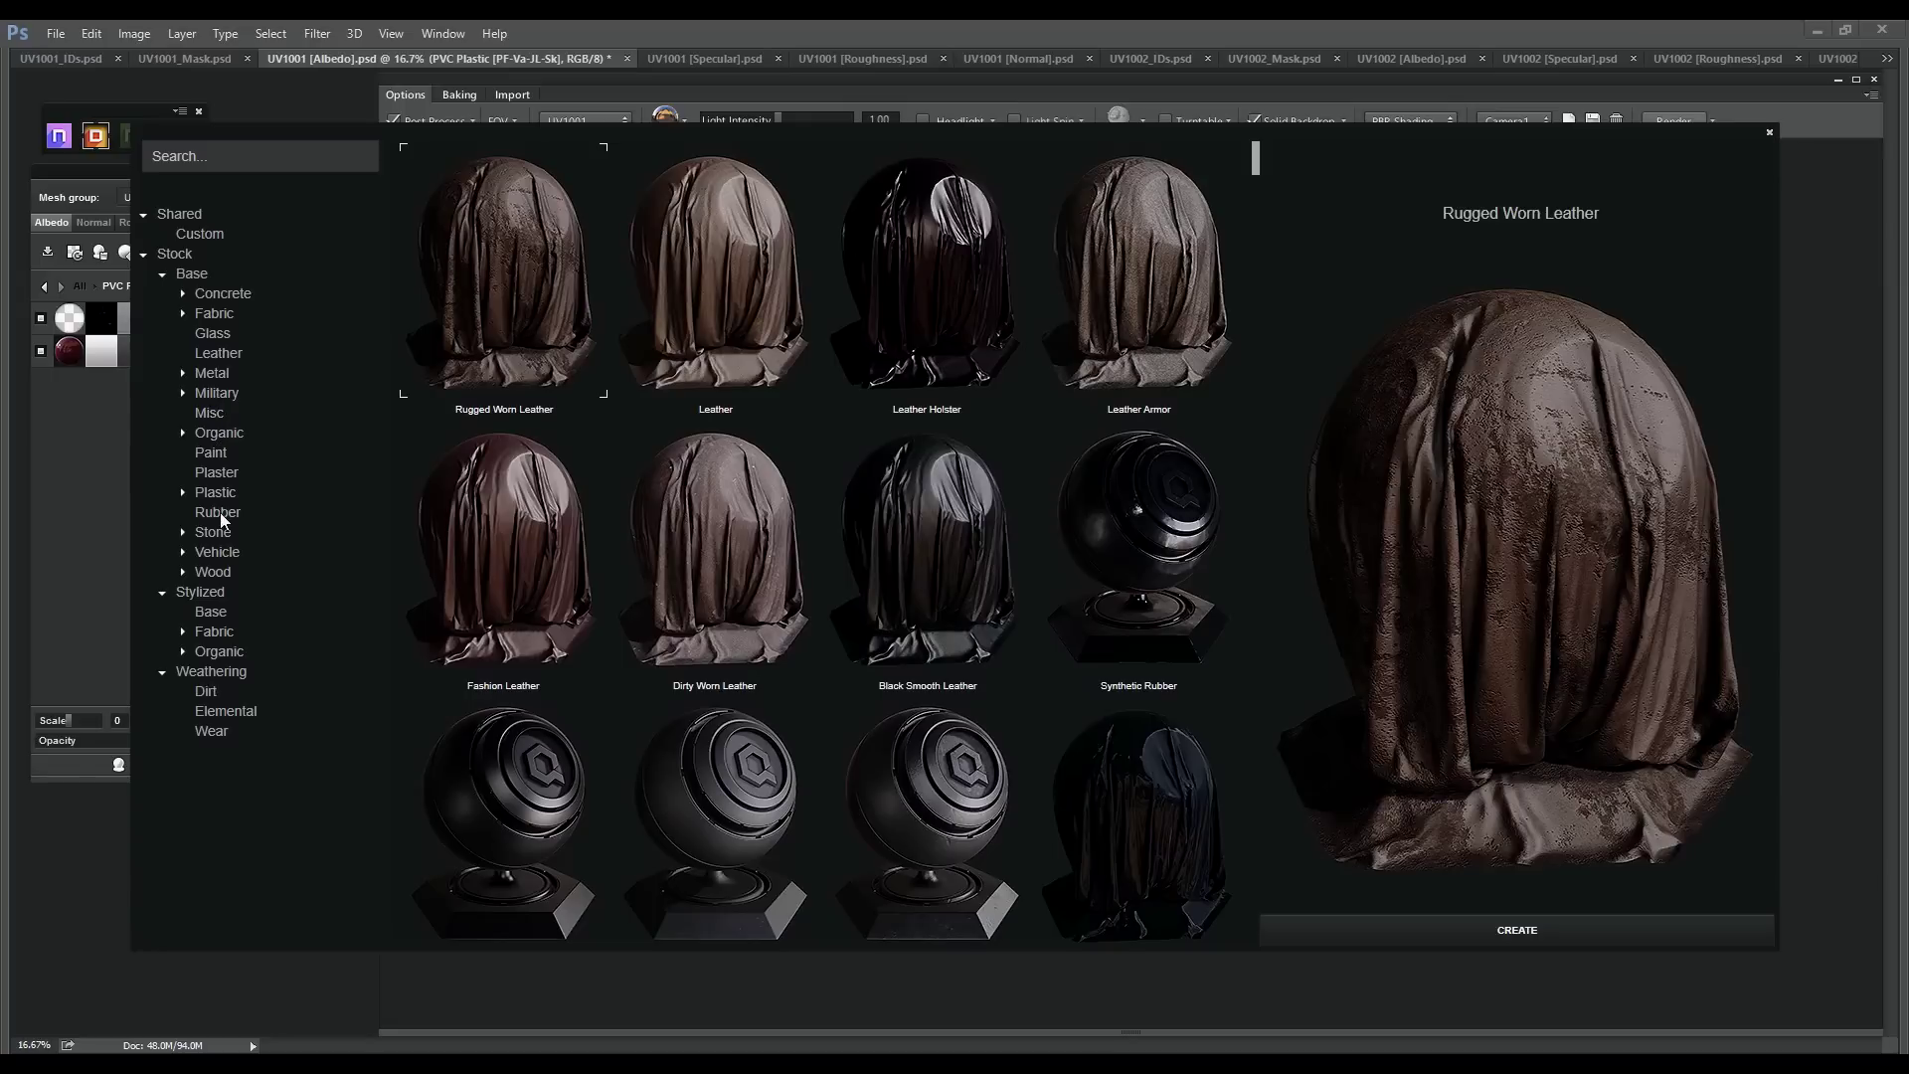
{"action": "left_click", "coordinate": [220, 513]}
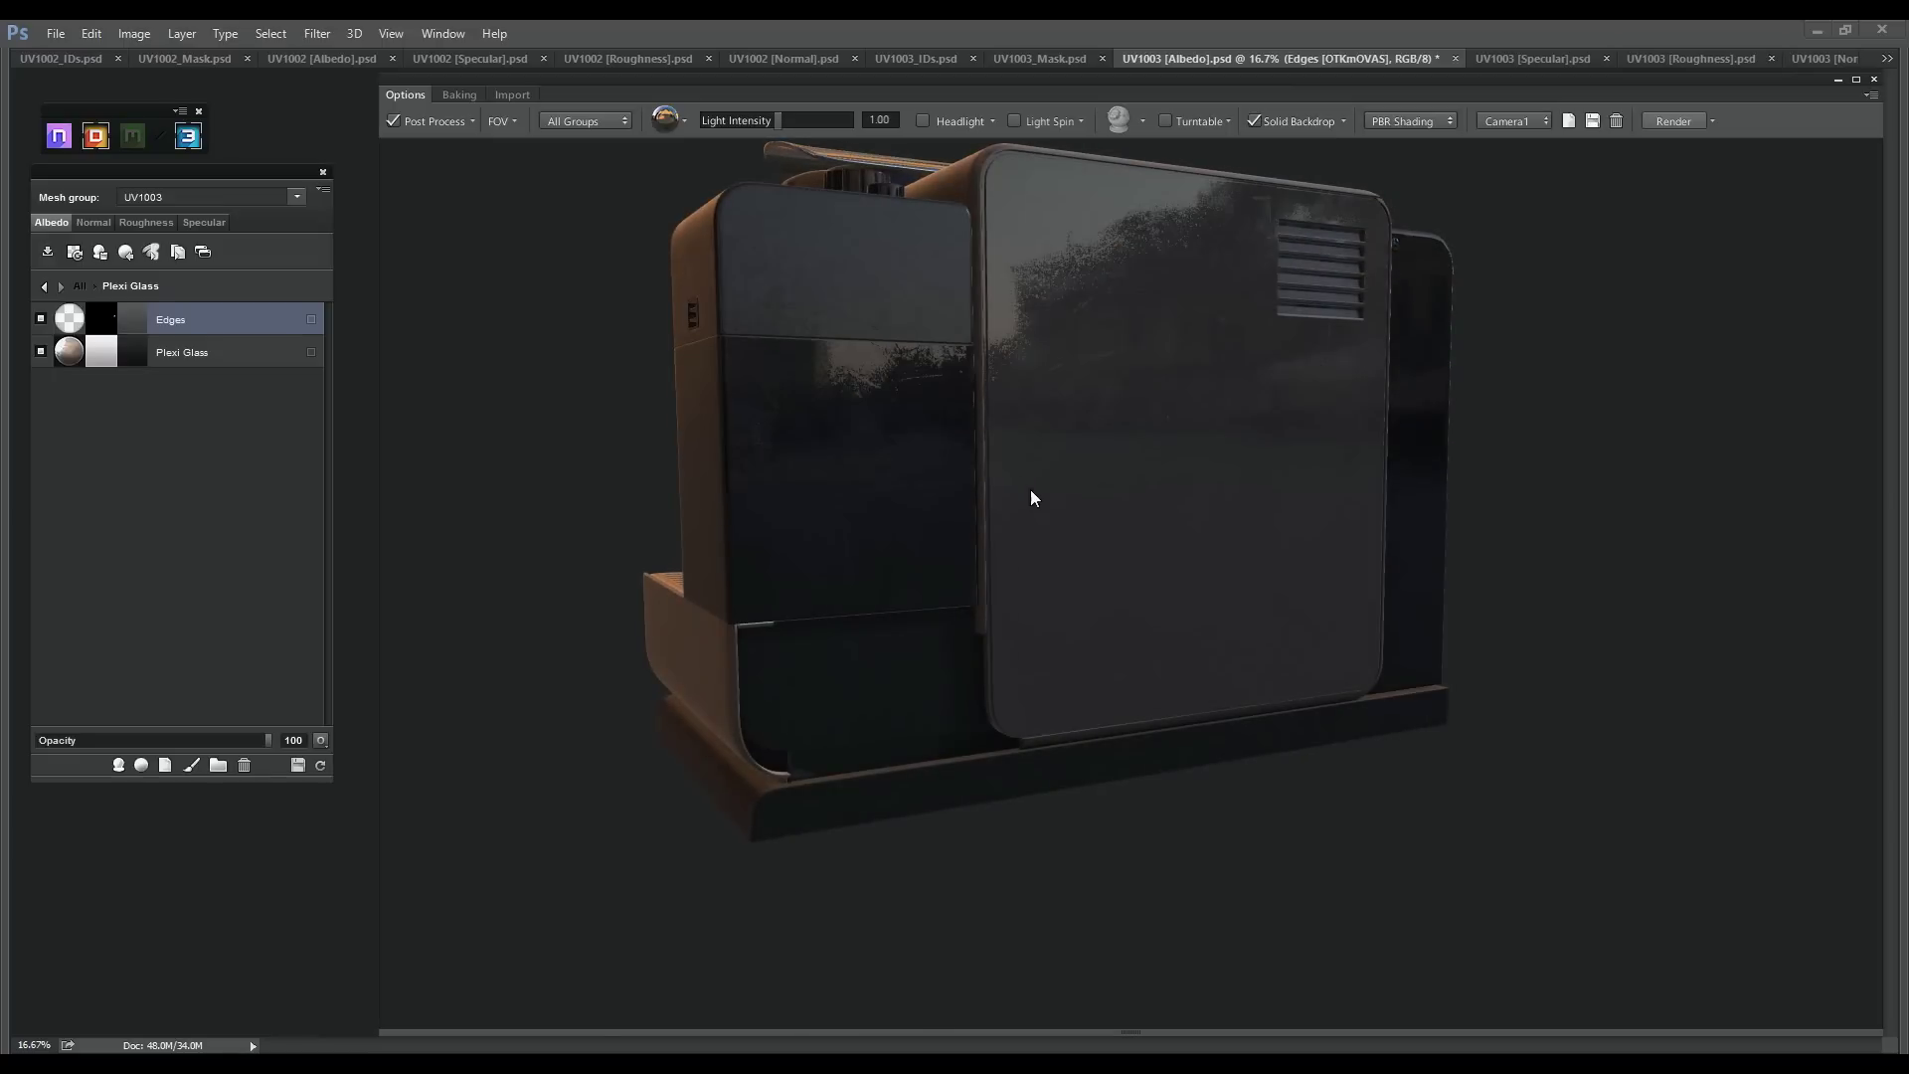
{"action": "left_click_drag", "start_coordinate": [1060, 517], "coordinate": [750, 435]}
{"action": "left_click", "coordinate": [279, 197]}
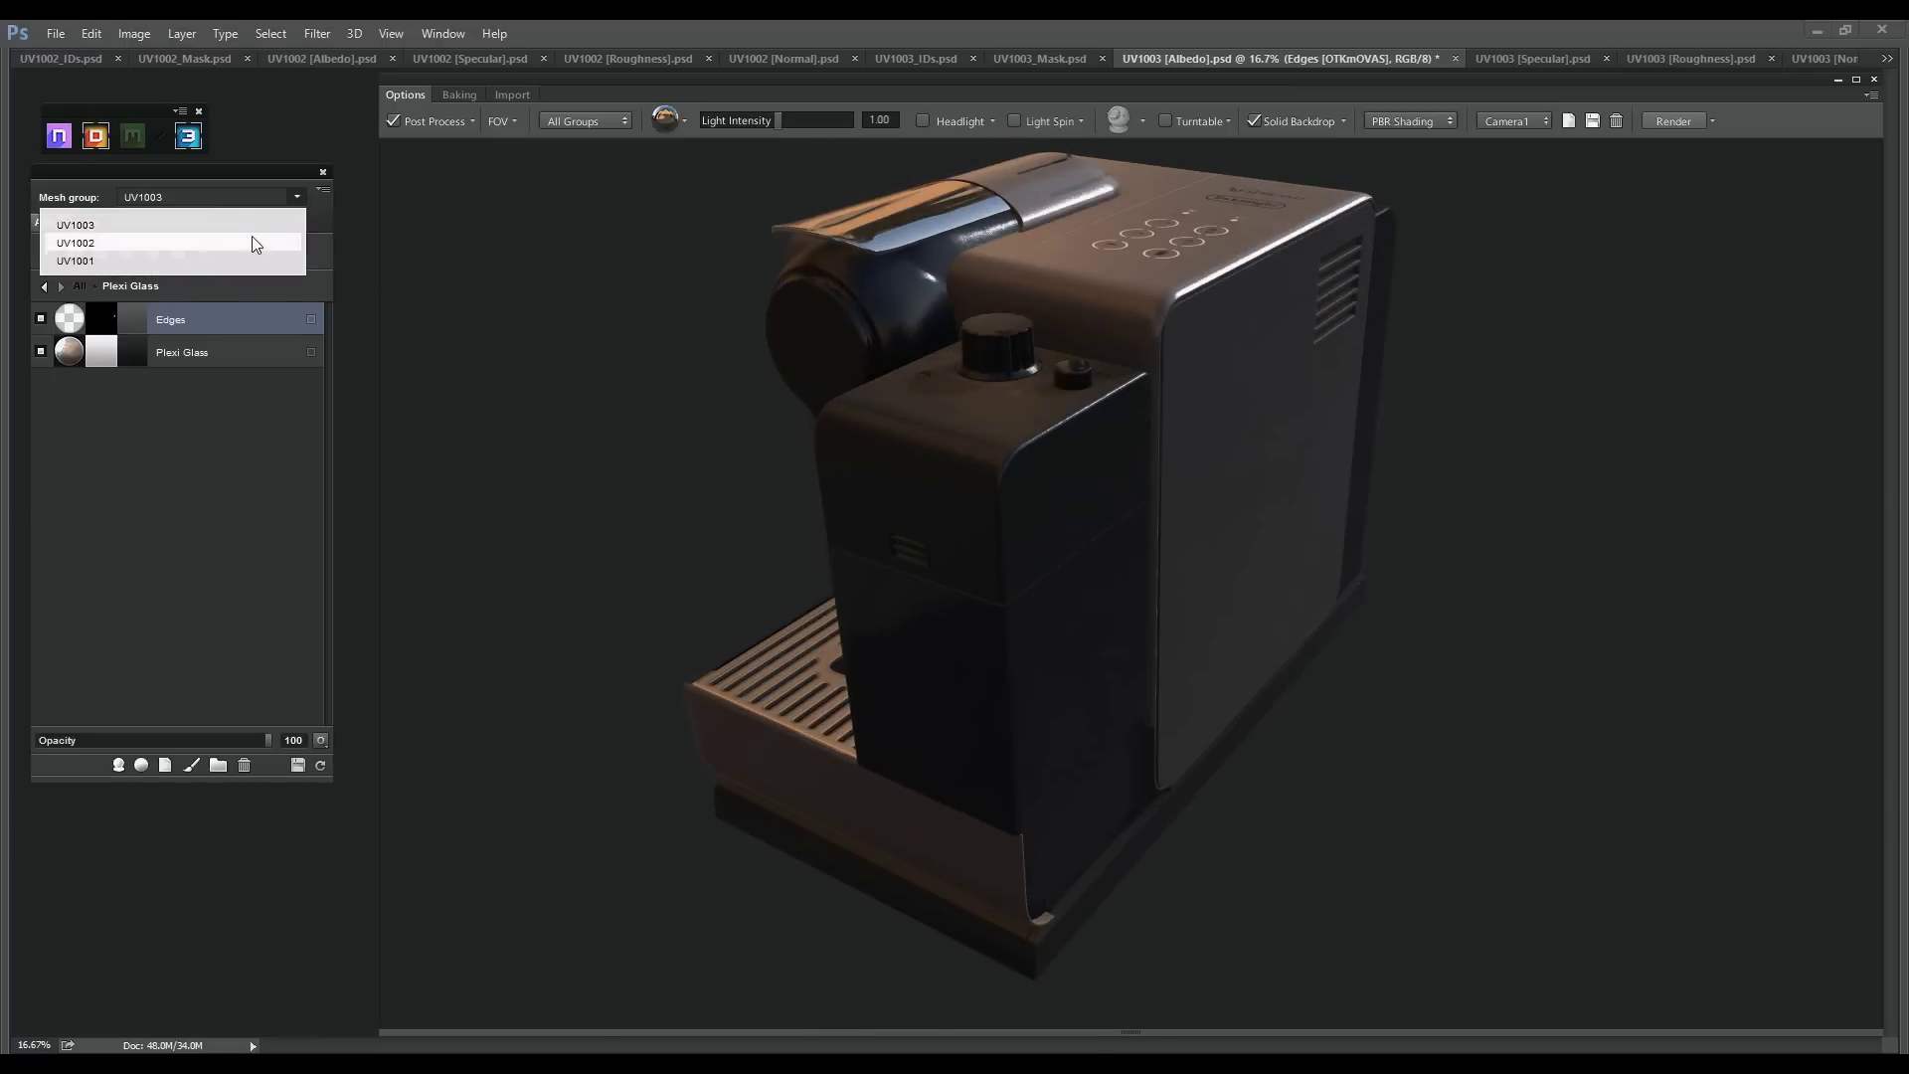
{"action": "left_click", "coordinate": [241, 260]}
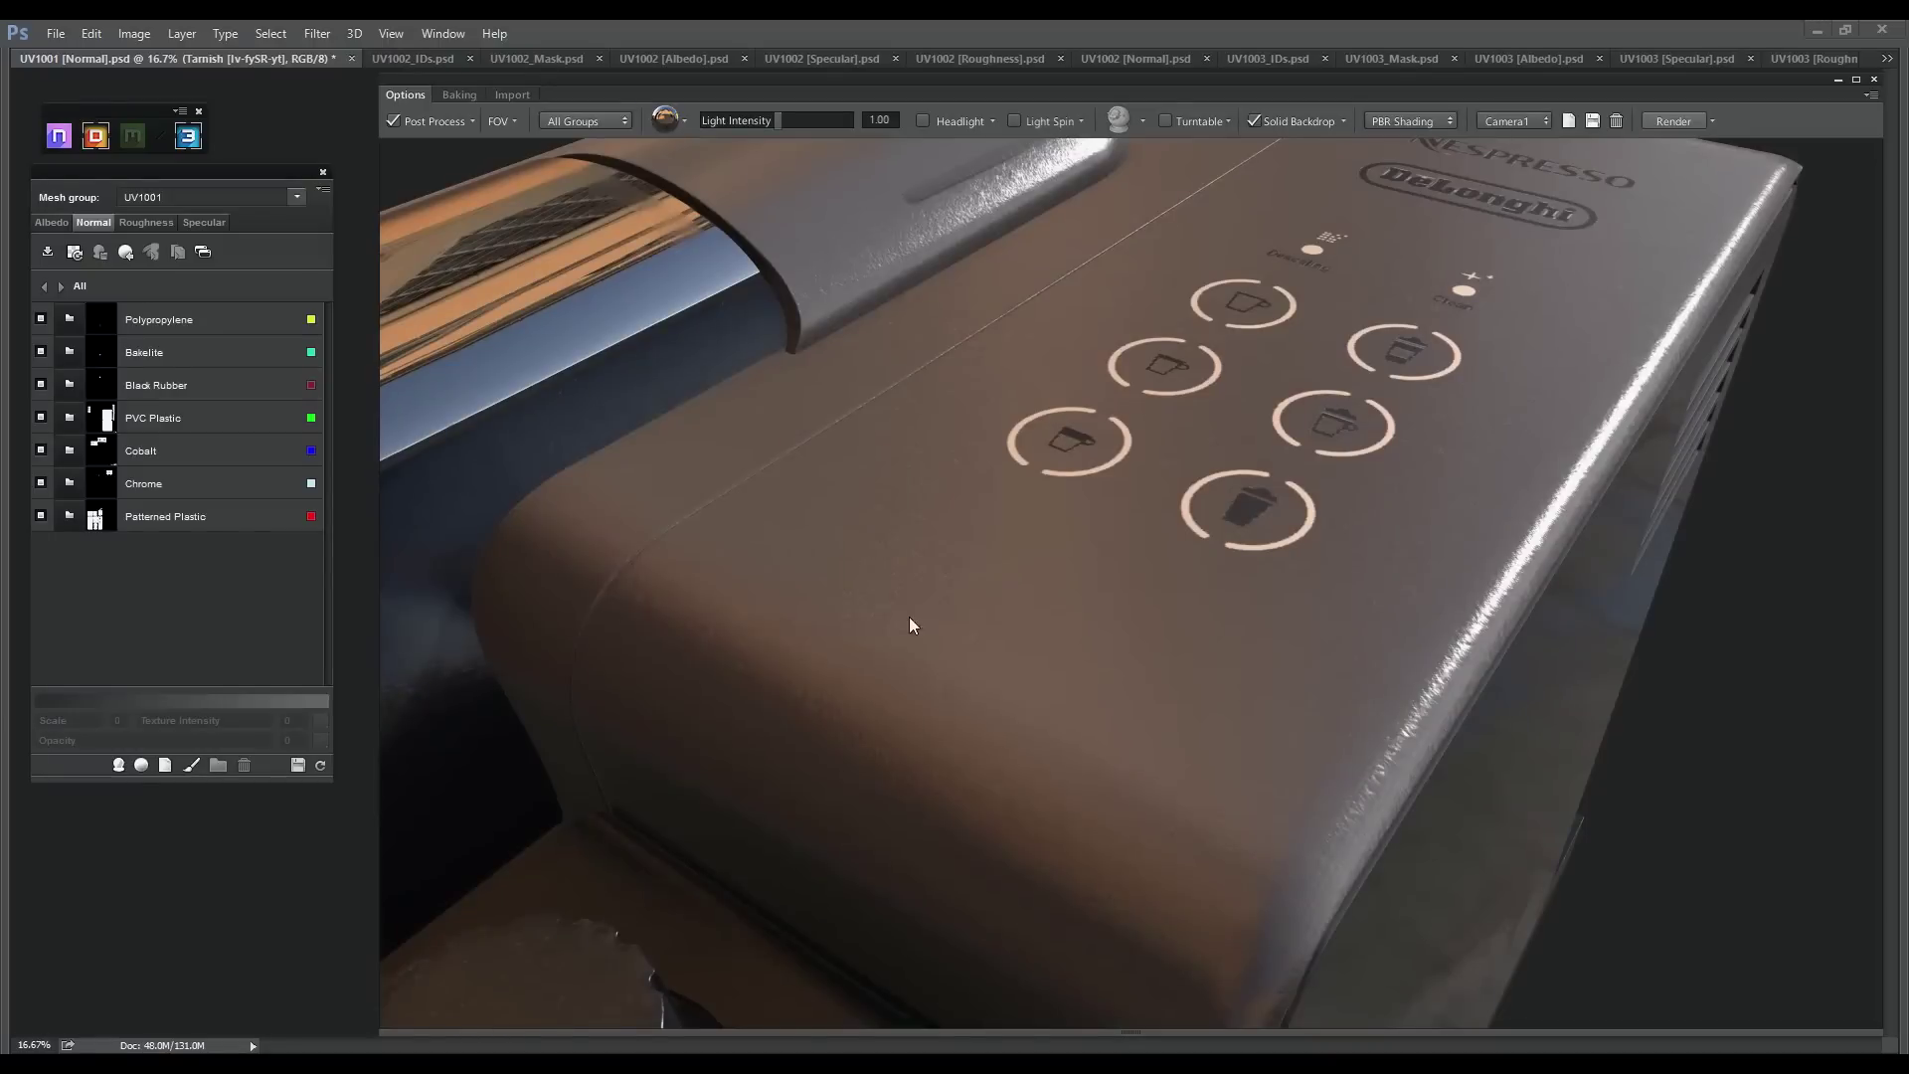
Delete the Tarnish layer from Patterned Plastic and set the Pattern scale to -2
{"action": "left_click", "coordinate": [69, 516]}
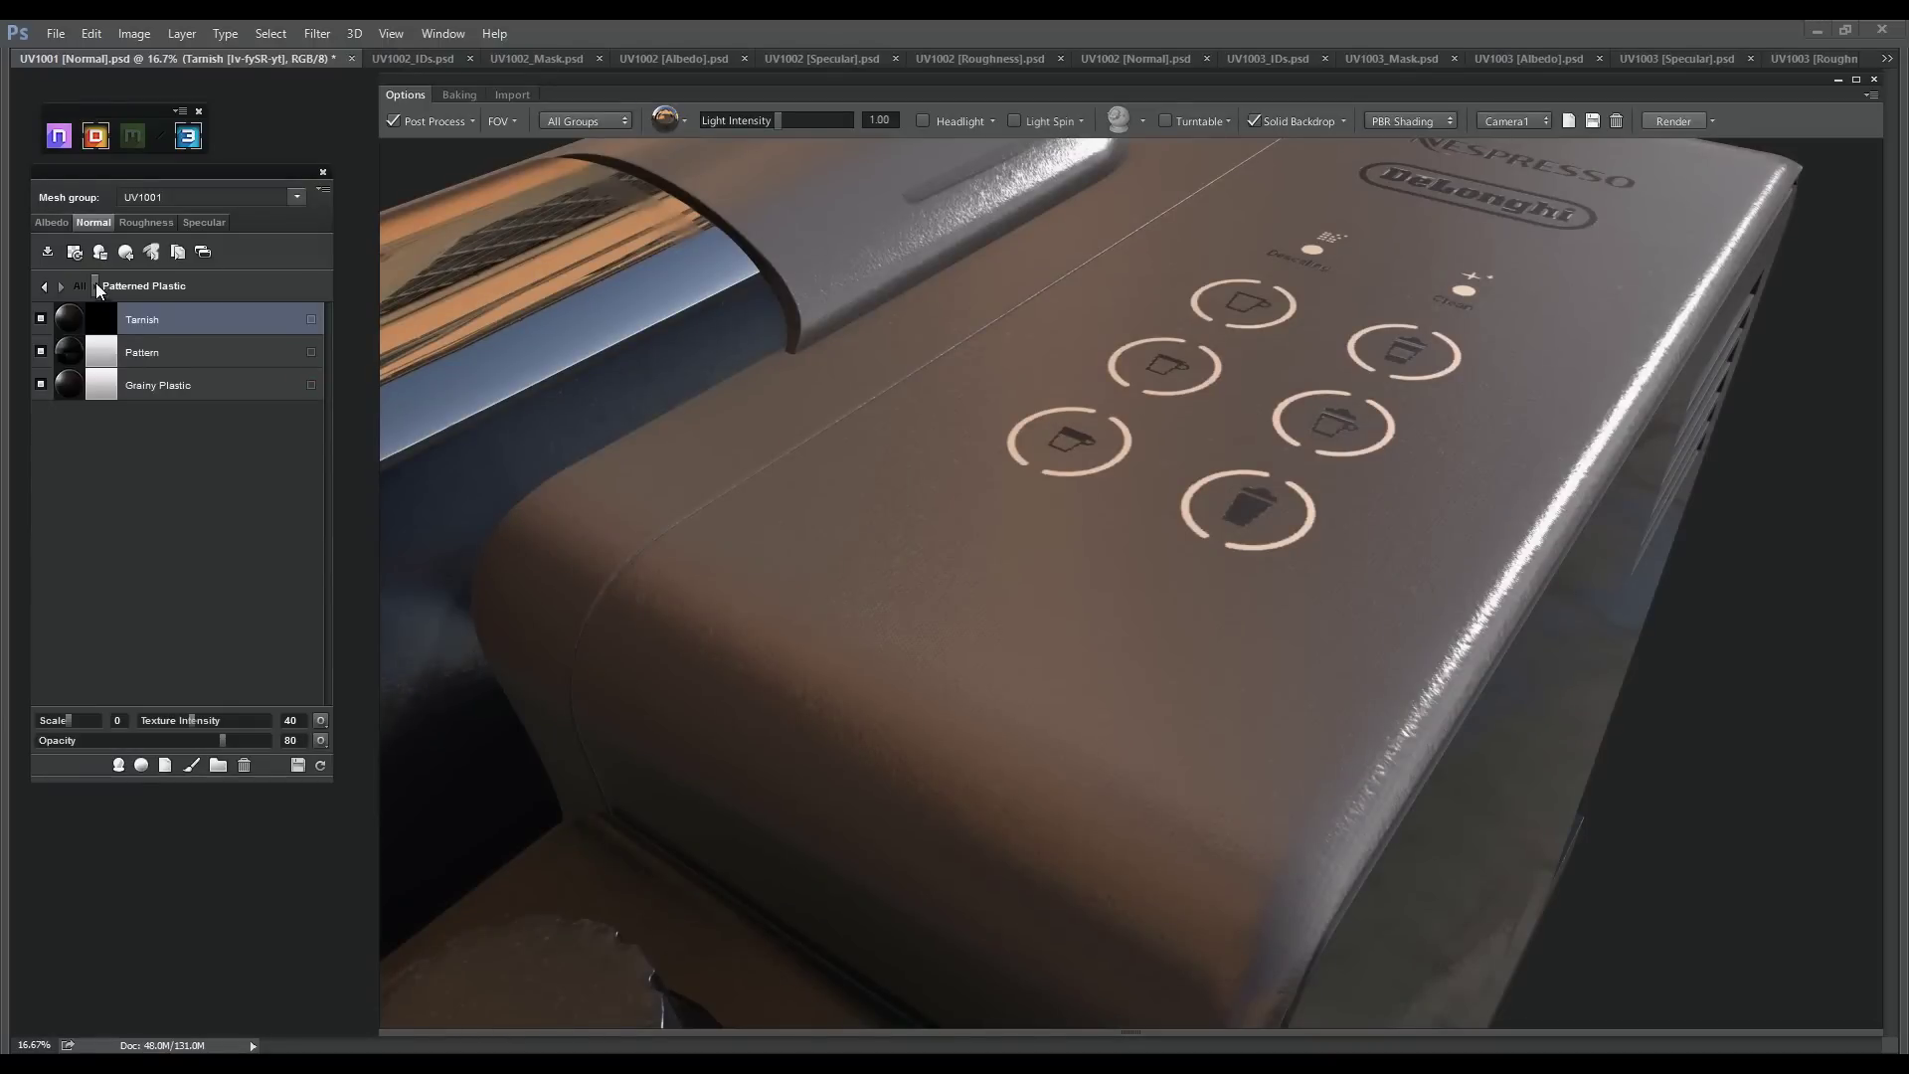
{"action": "left_click", "coordinate": [51, 223]}
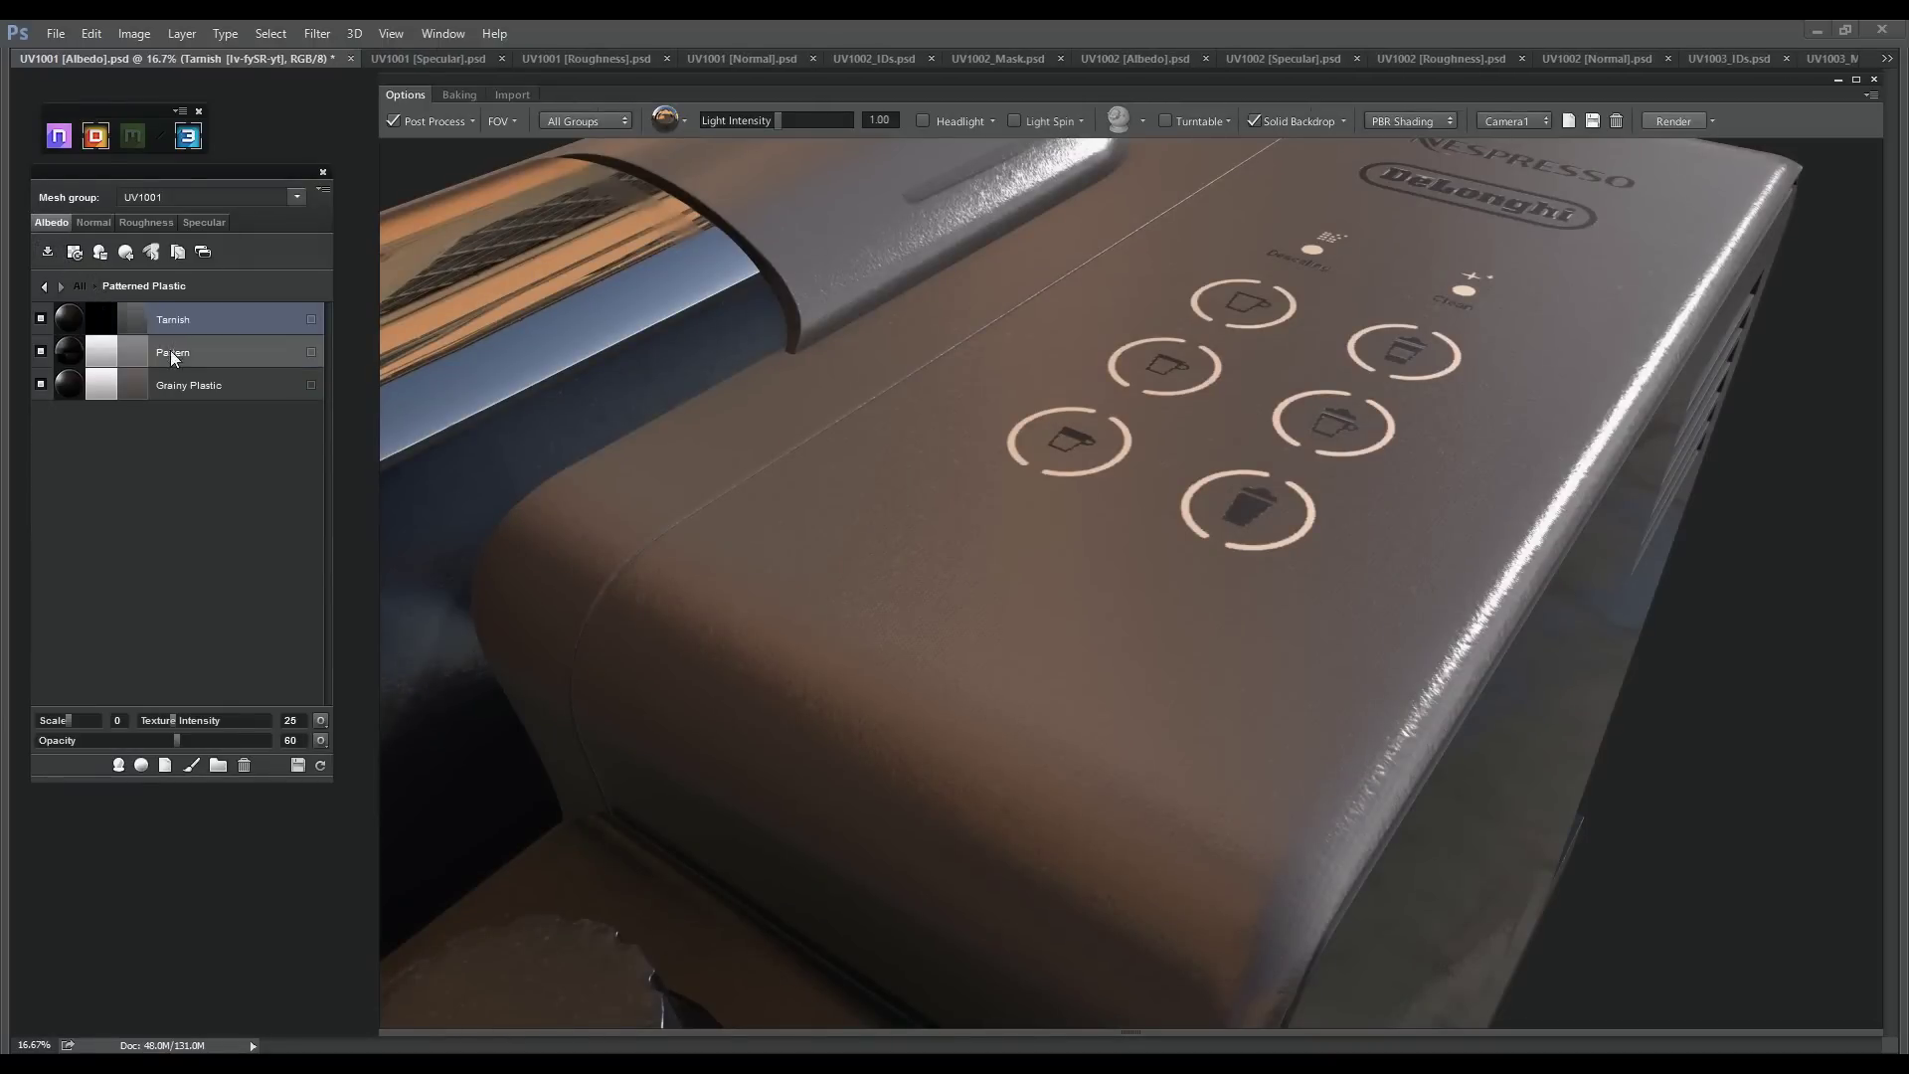
{"action": "left_click", "coordinate": [248, 766]}
{"action": "left_click", "coordinate": [886, 623]}
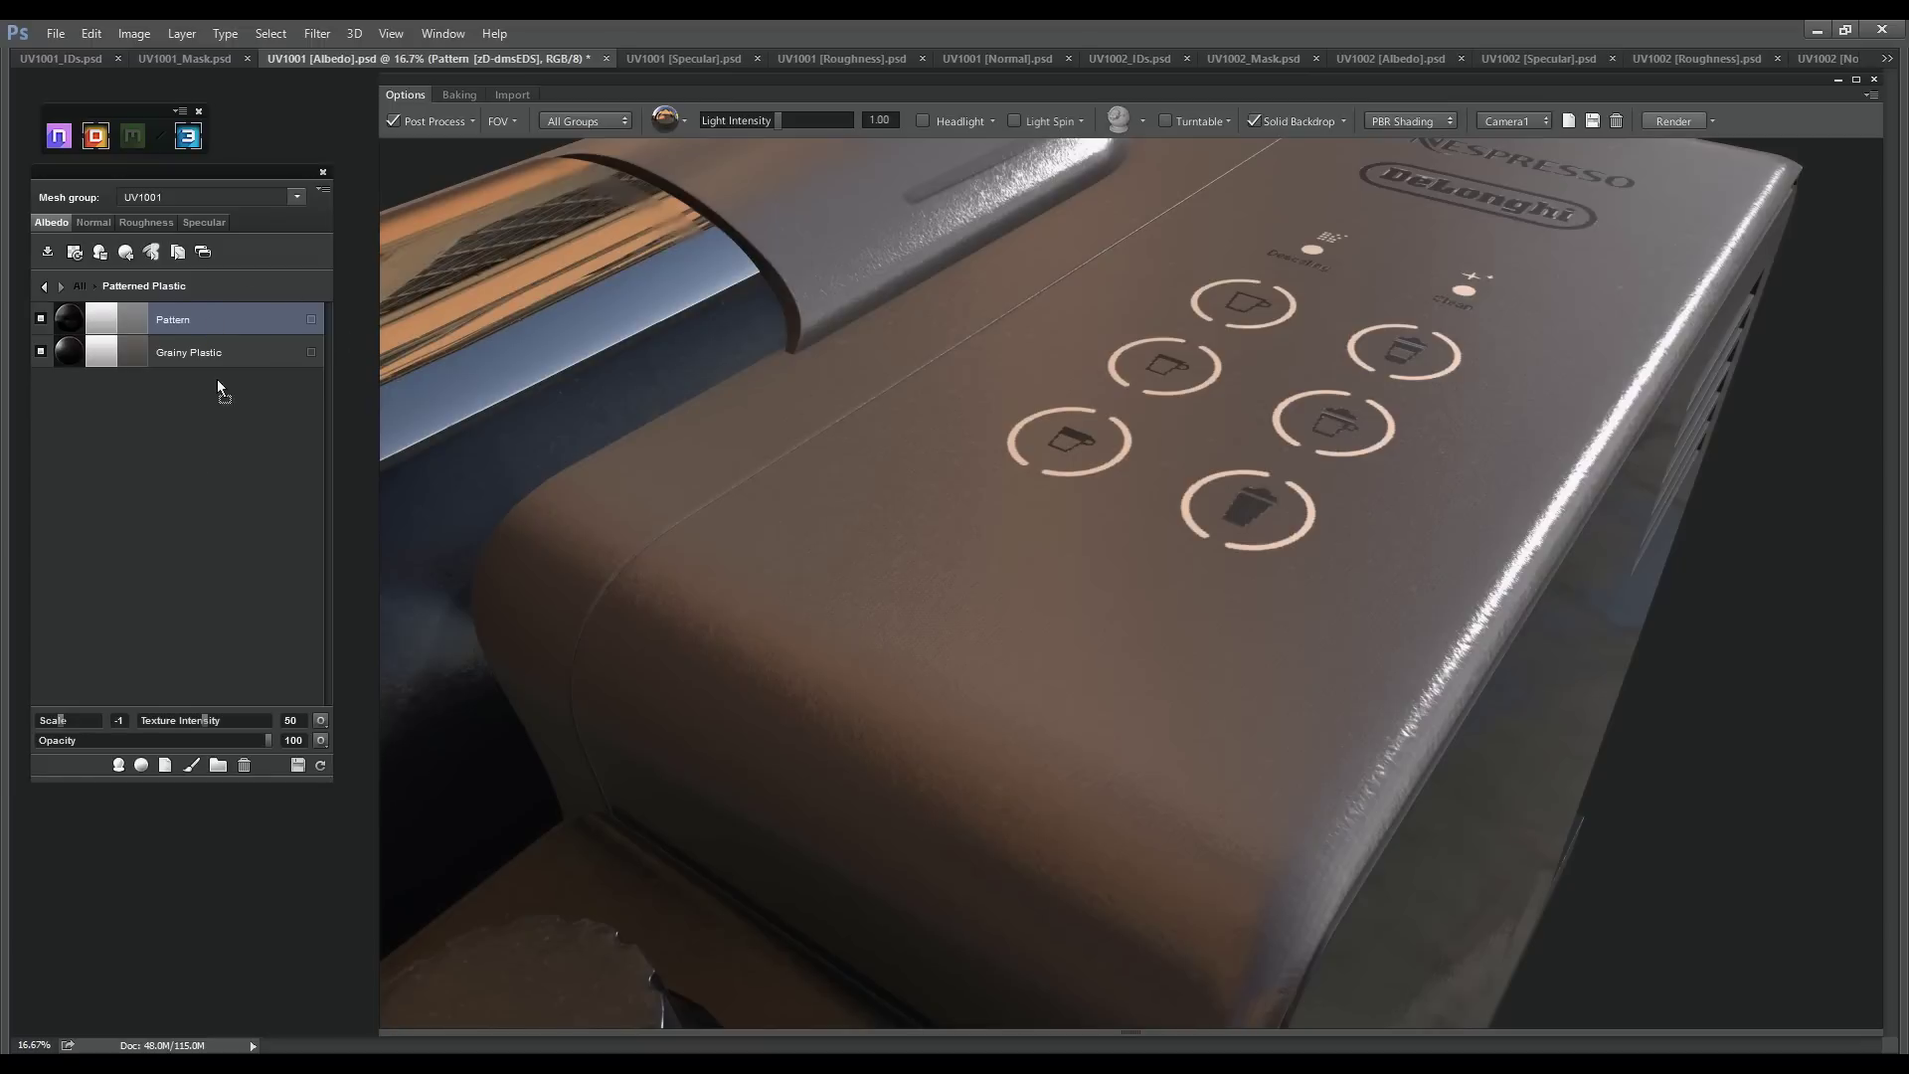
{"action": "left_click_drag", "start_coordinate": [62, 720], "coordinate": [56, 720]}
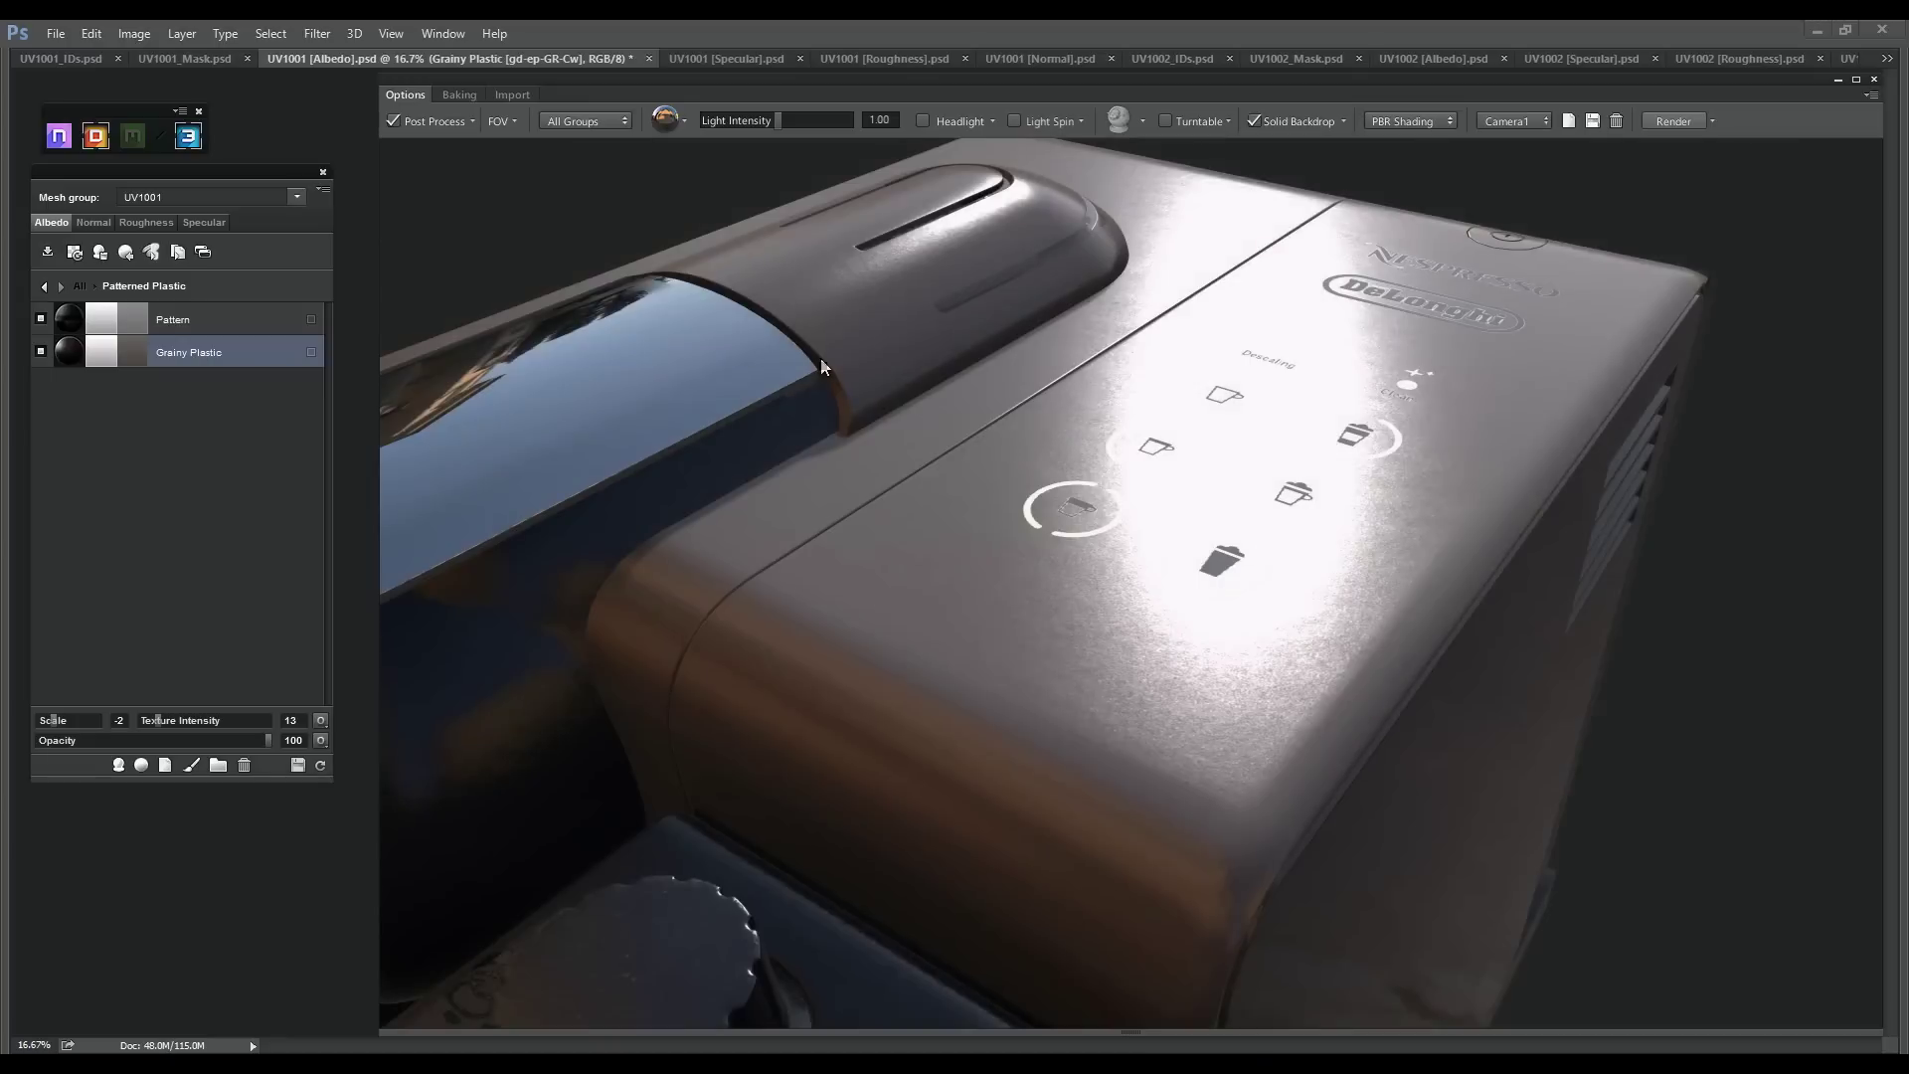
{"action": "left_click_drag", "start_coordinate": [821, 364], "coordinate": [709, 407], "text": "shift"}
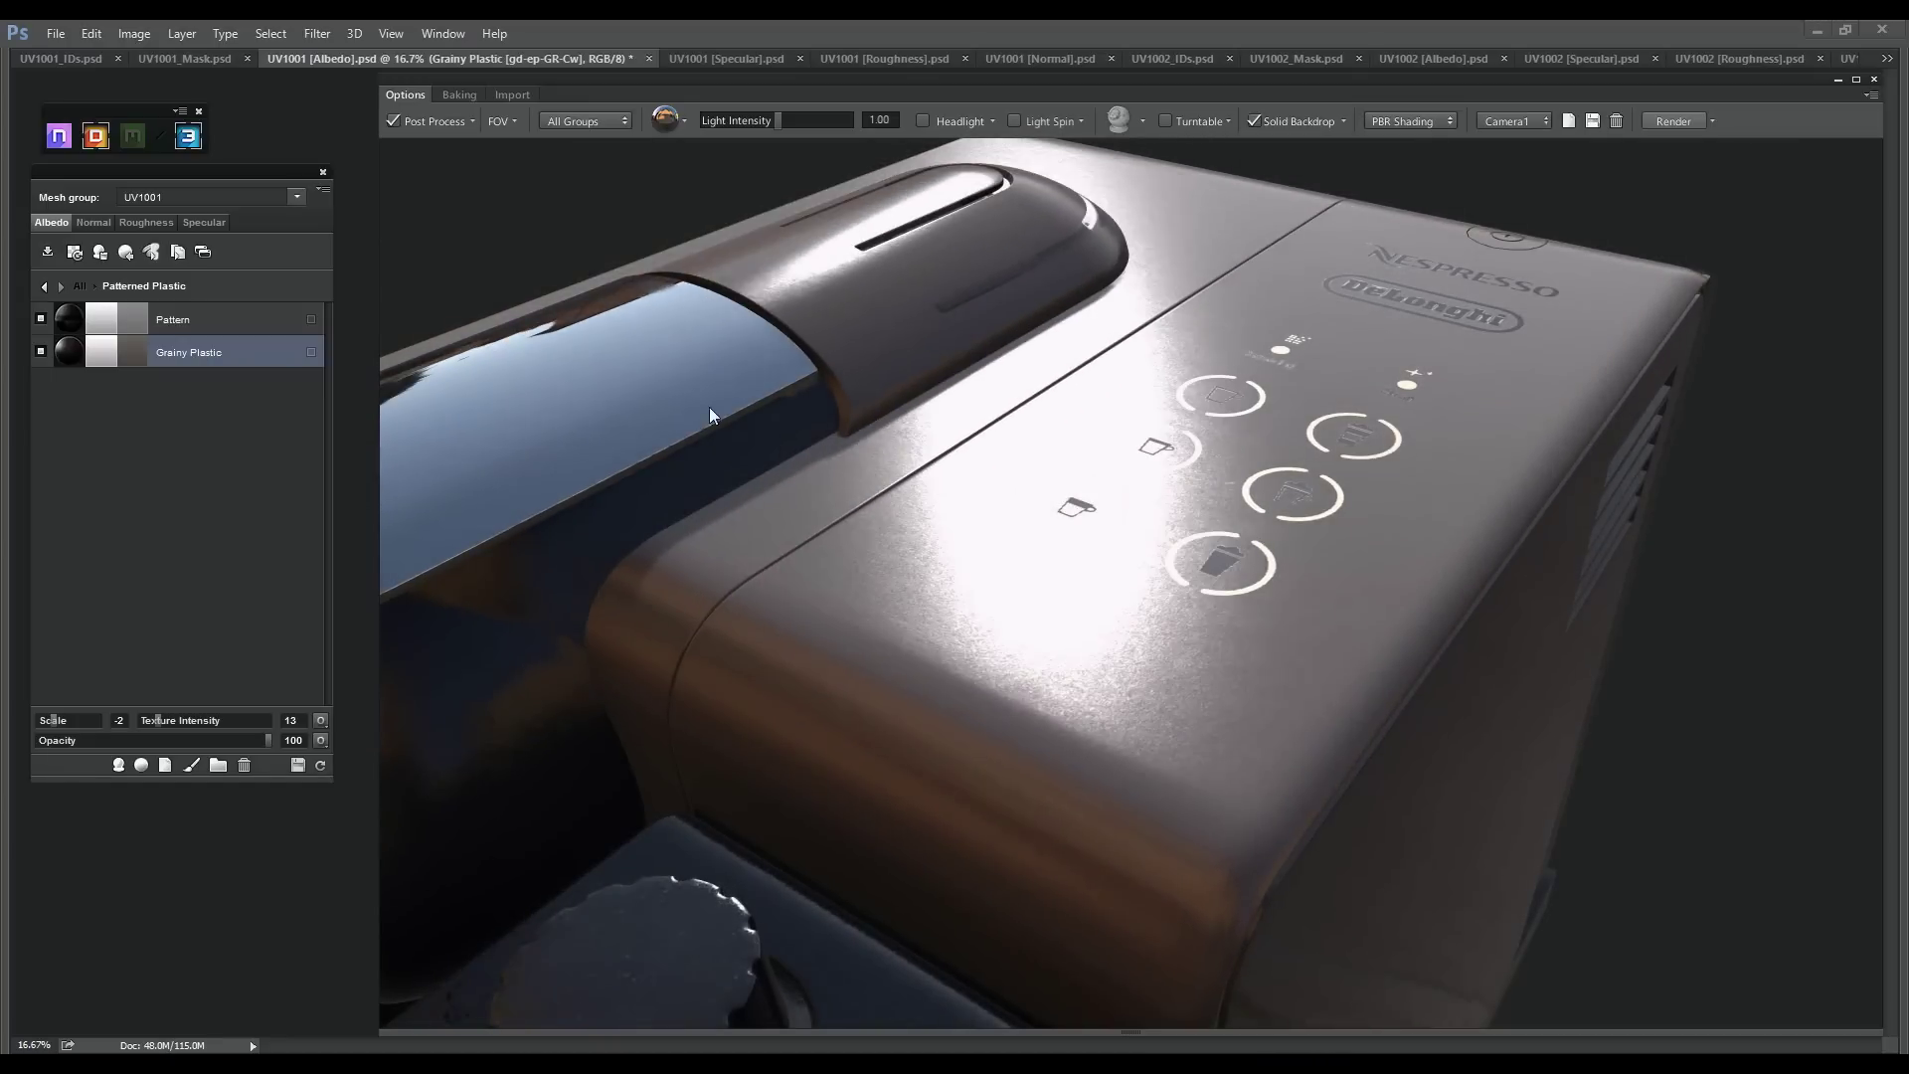
Raise the Grainy Plastic roughness on the Roughness map
{"action": "left_click", "coordinate": [159, 228]}
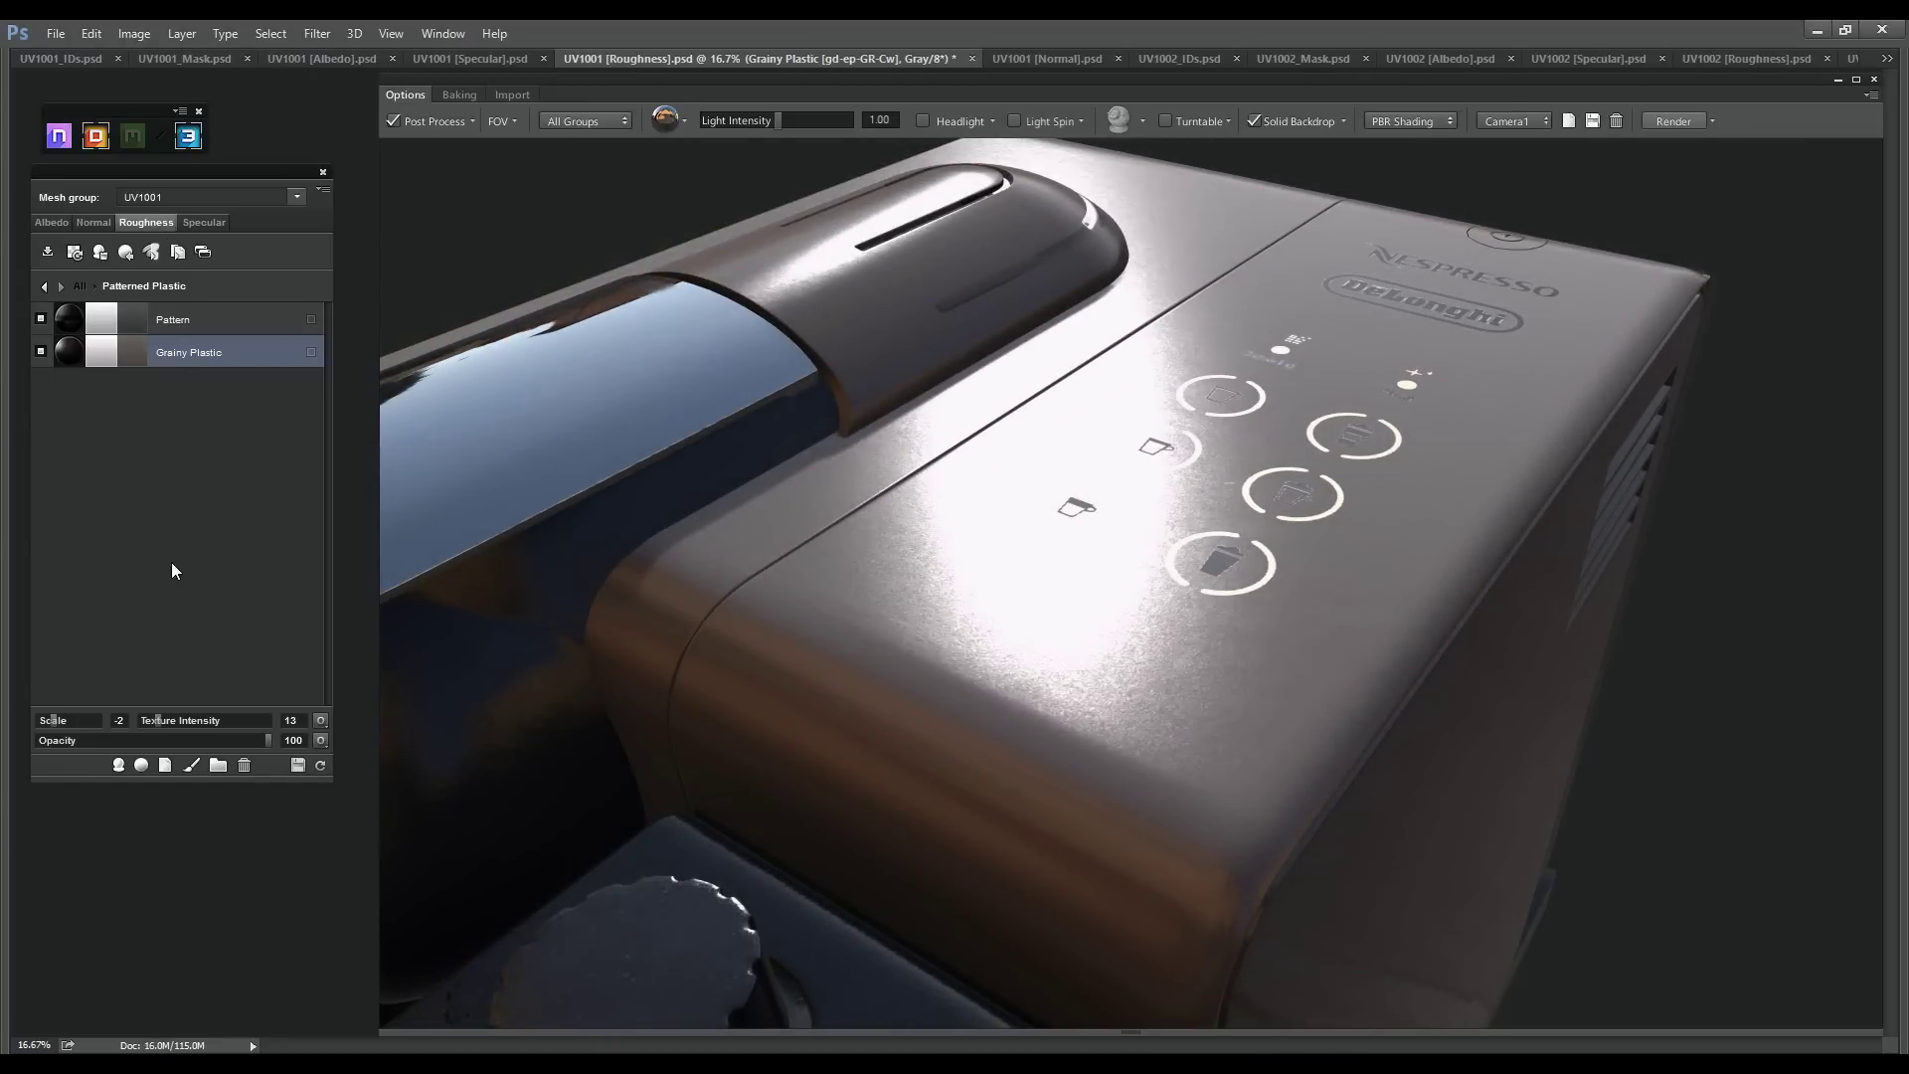
{"action": "left_click_drag", "start_coordinate": [106, 698], "coordinate": [170, 706]}
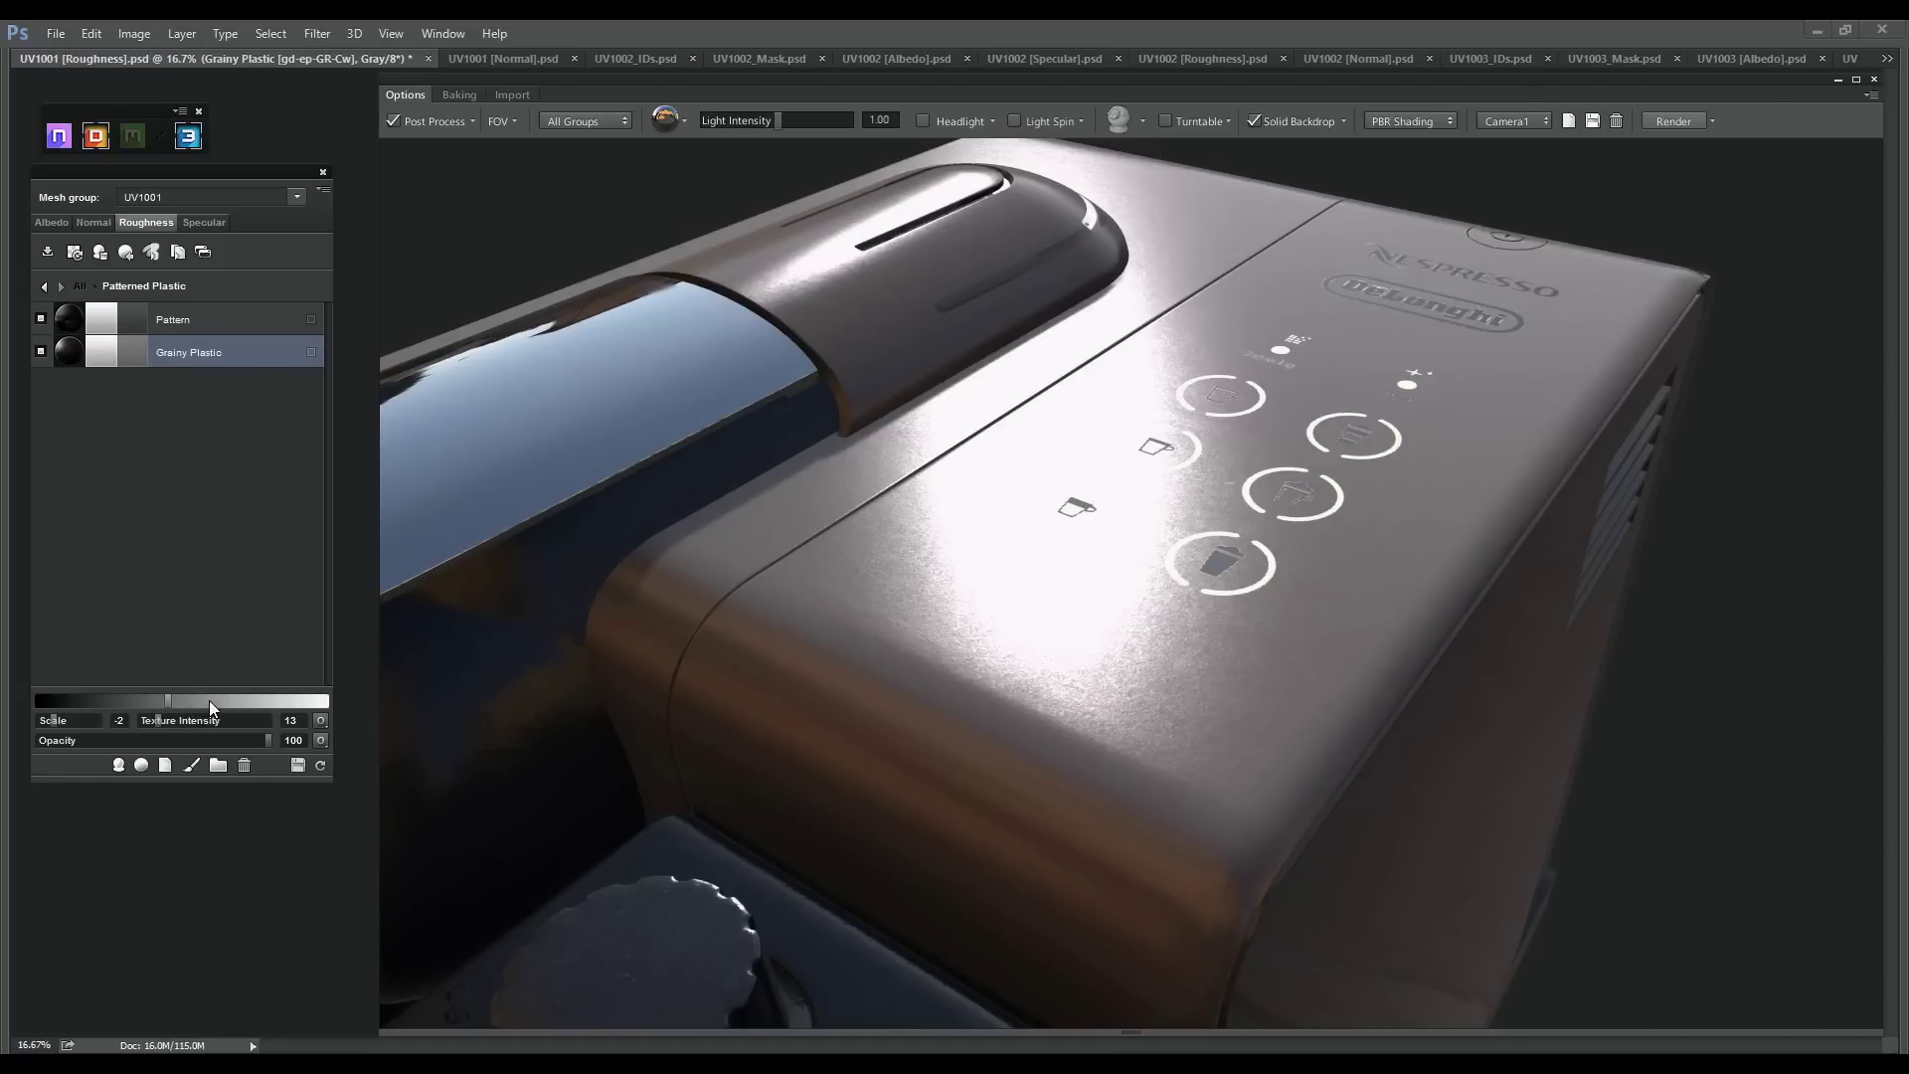
{"action": "left_click_drag", "start_coordinate": [873, 510], "coordinate": [804, 601]}
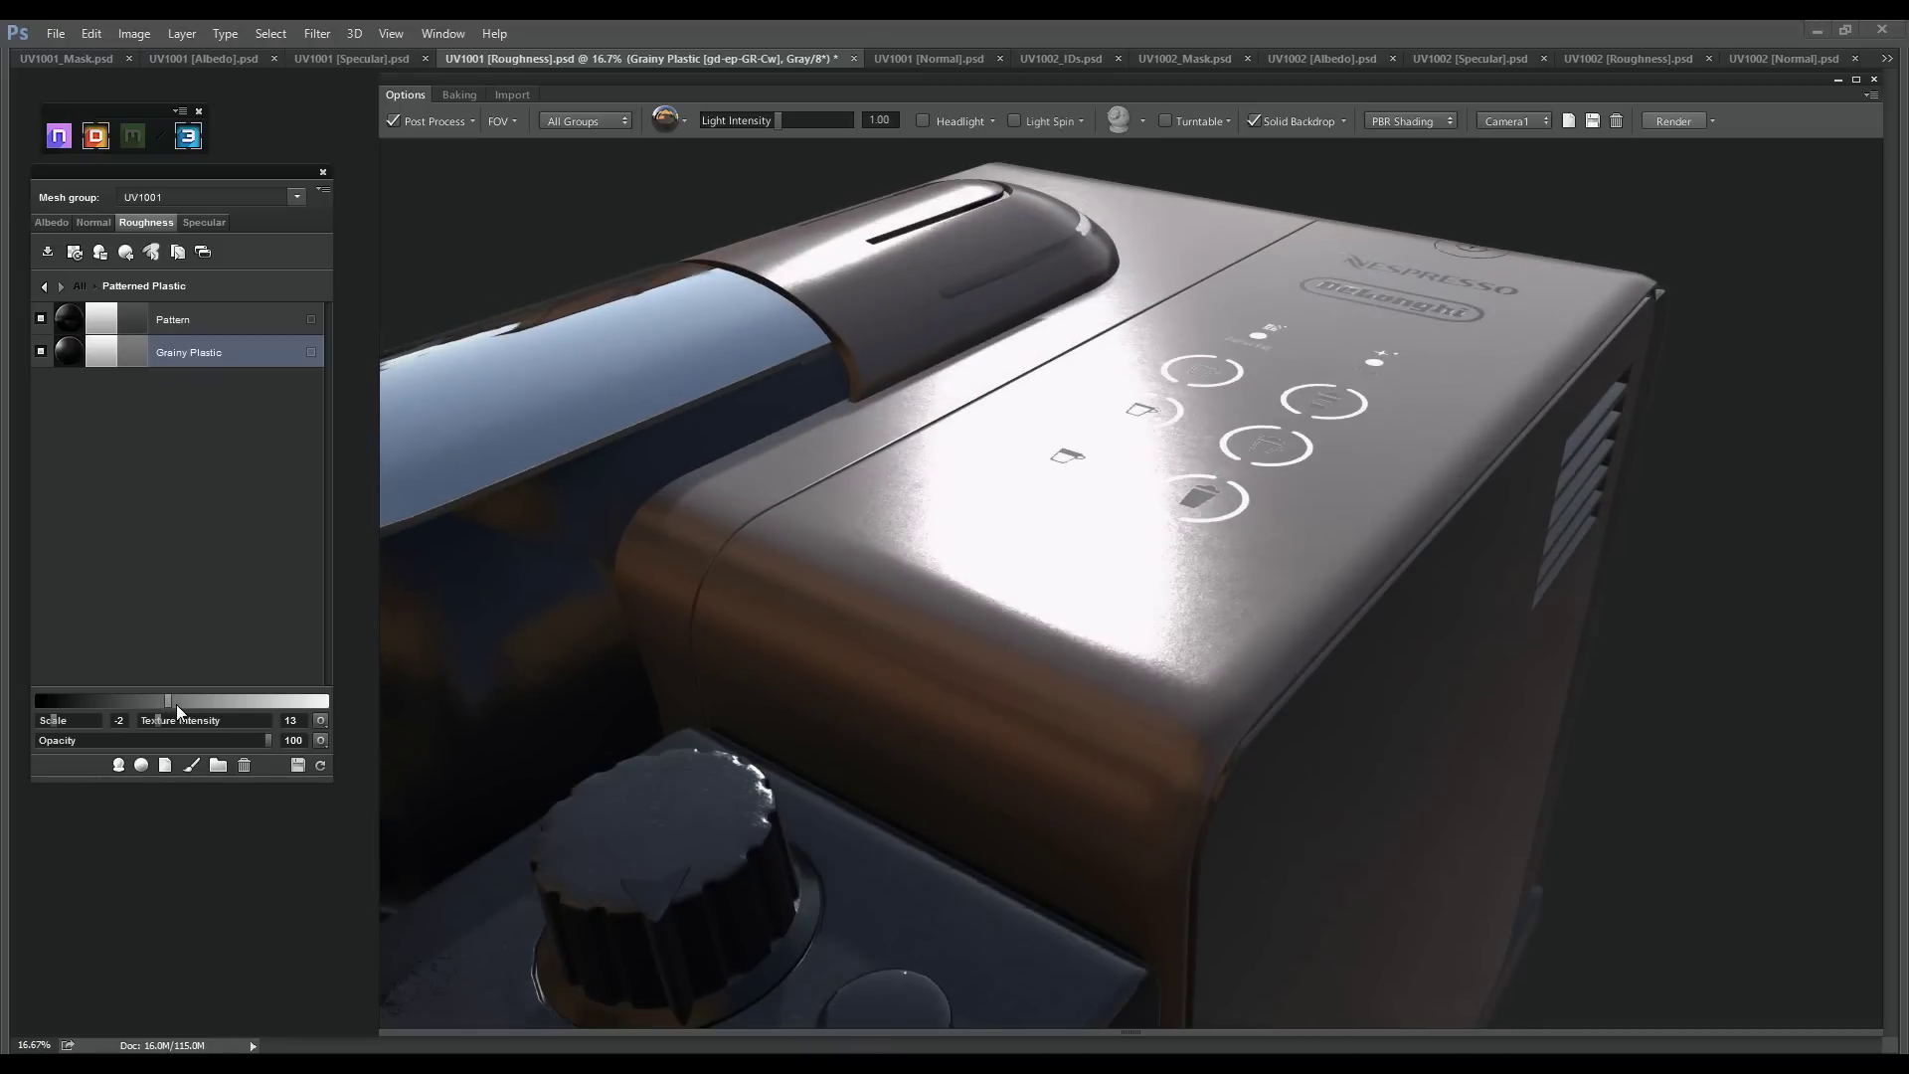
{"action": "left_click_drag", "start_coordinate": [176, 705], "coordinate": [180, 707]}
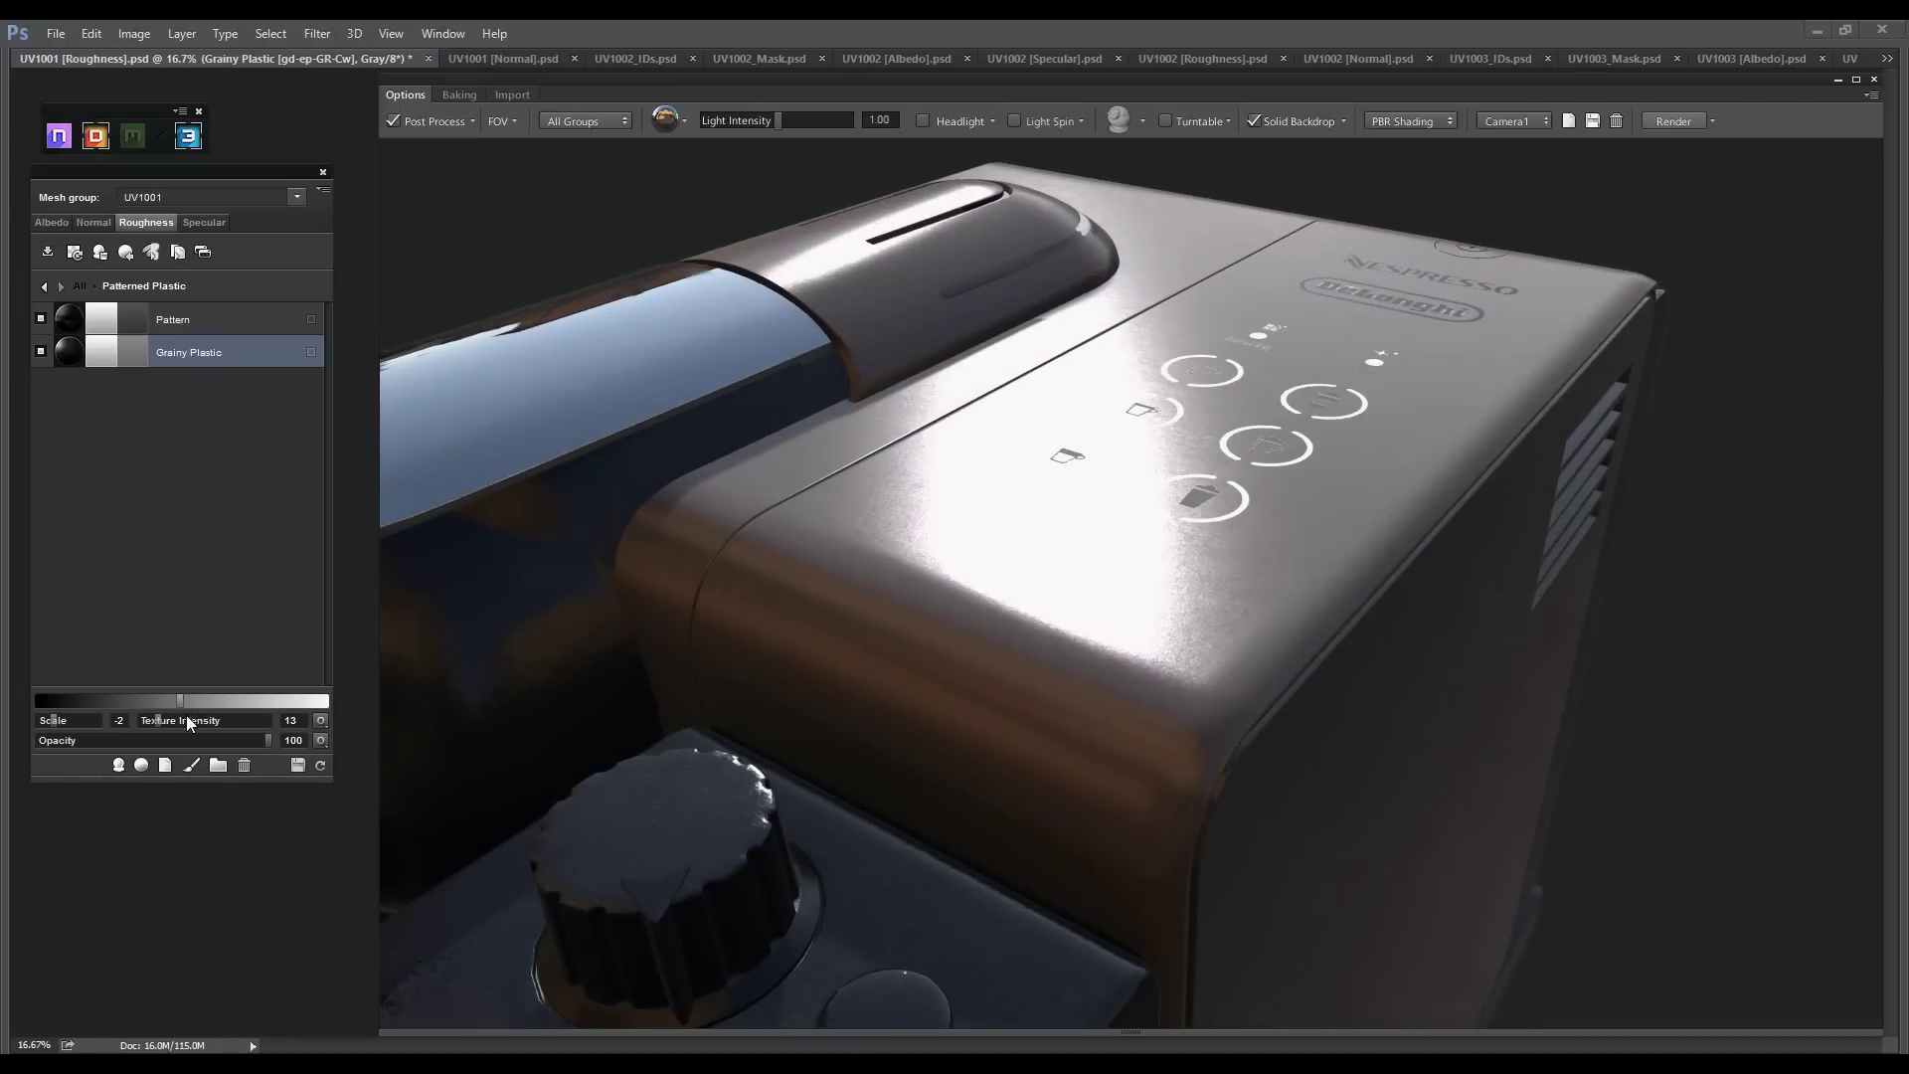
{"action": "left_click_drag", "start_coordinate": [588, 400], "coordinate": [657, 446]}
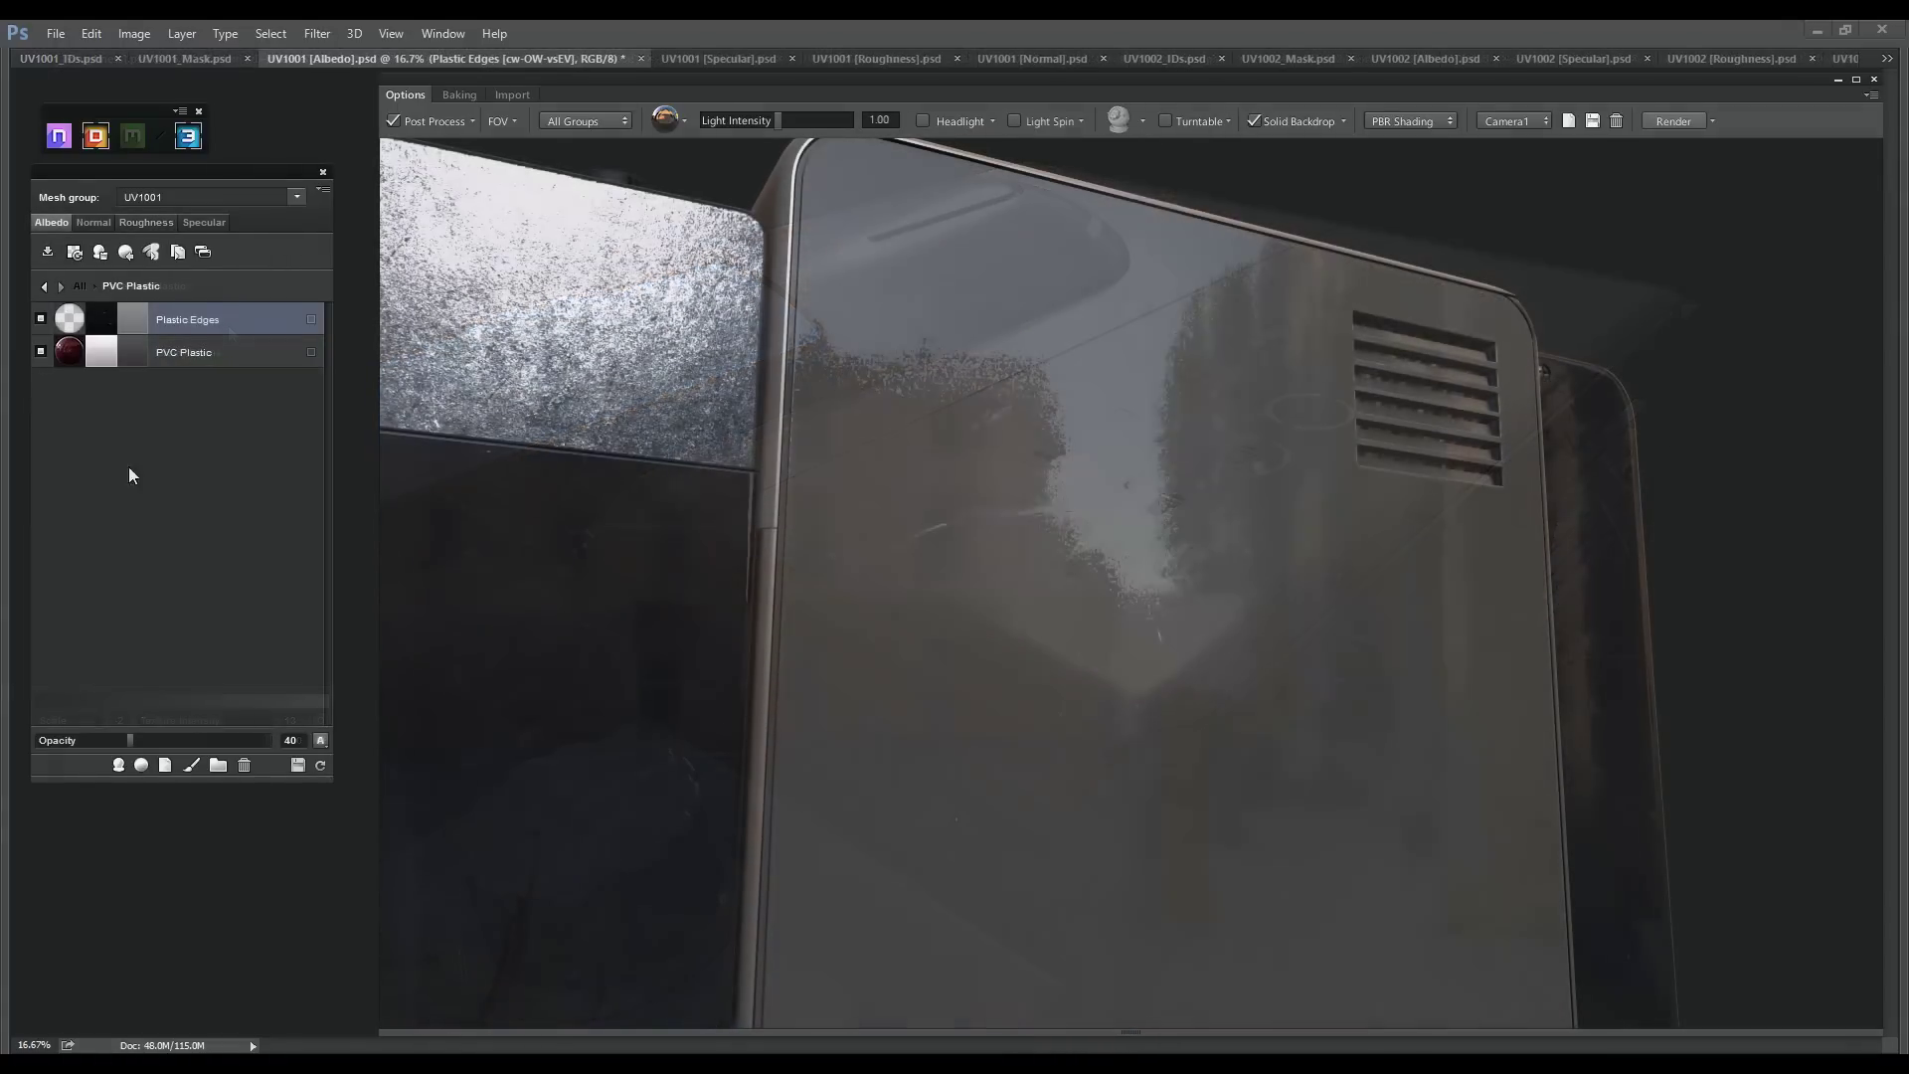
Lower the PVC Plastic layer's texture intensity on both the Normal and Roughness maps
{"action": "left_click", "coordinate": [173, 357]}
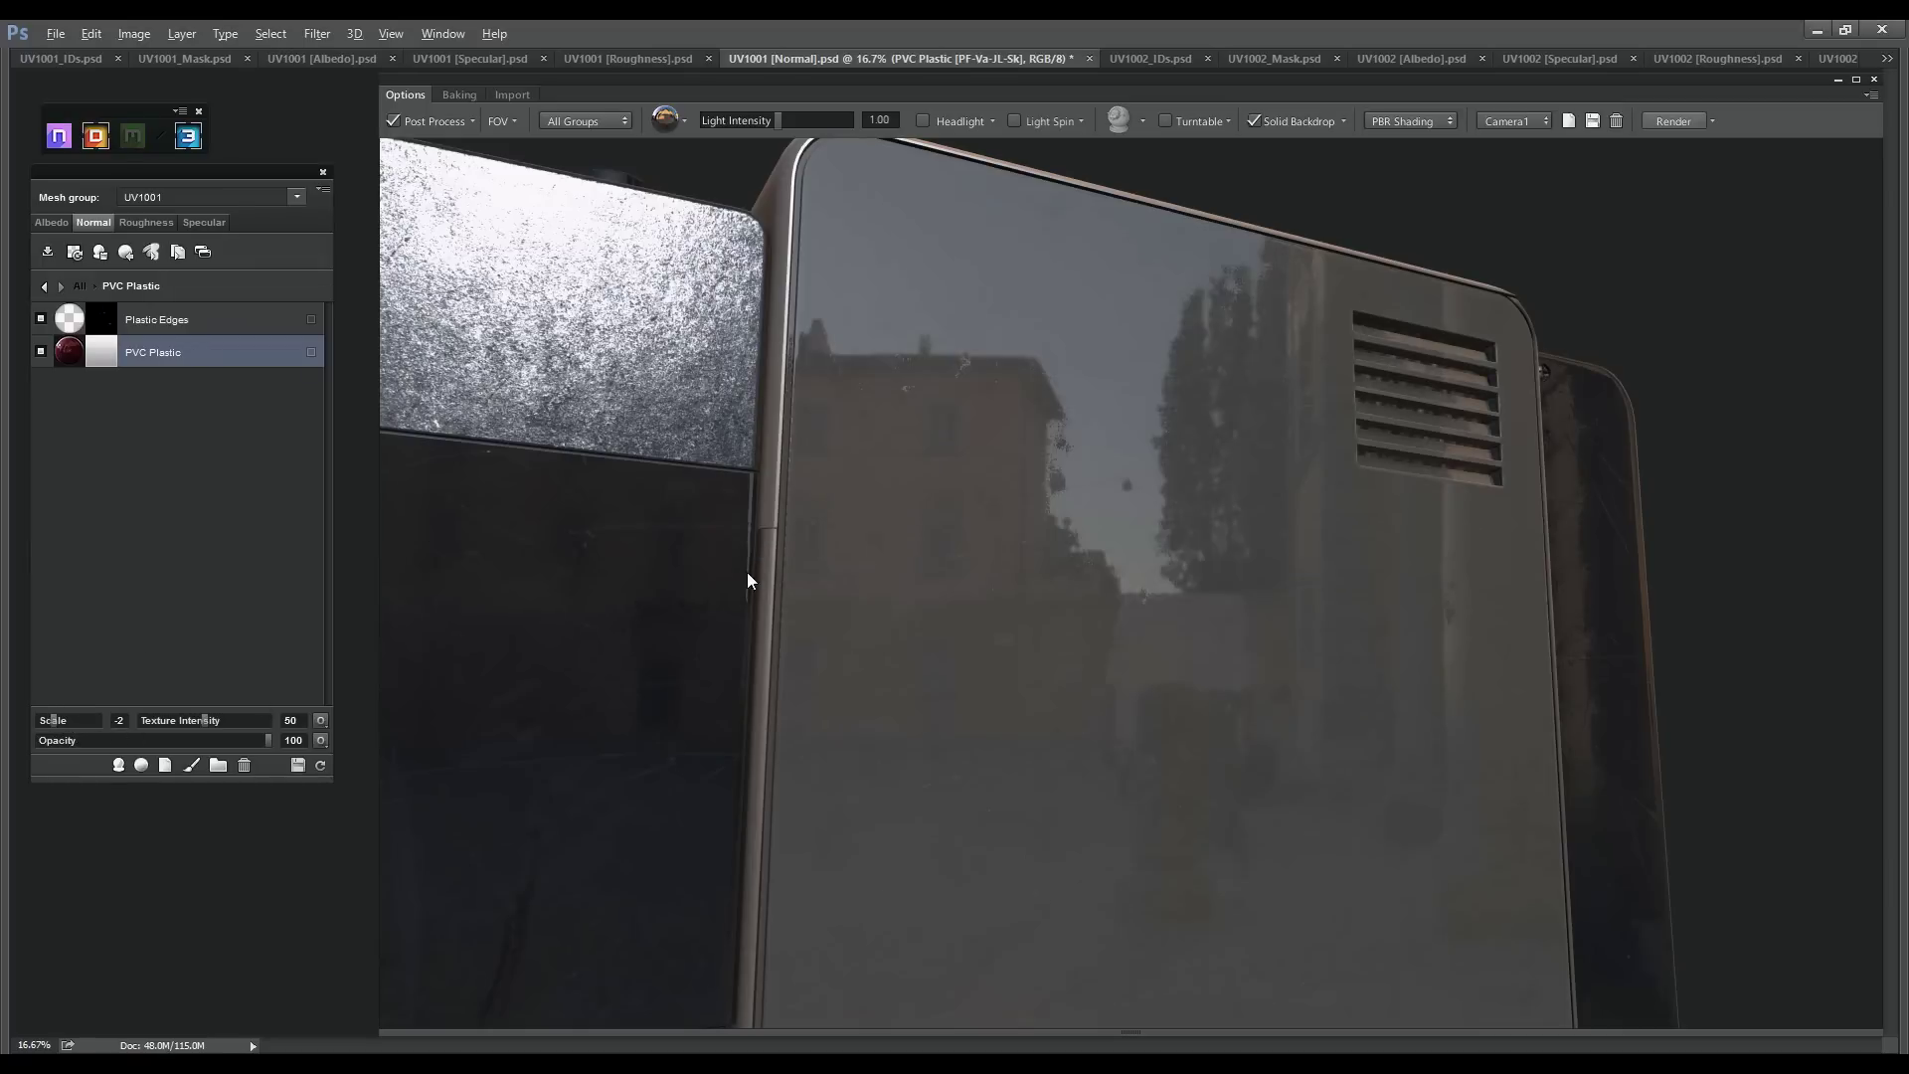
{"action": "left_click_drag", "start_coordinate": [748, 571], "coordinate": [689, 449]}
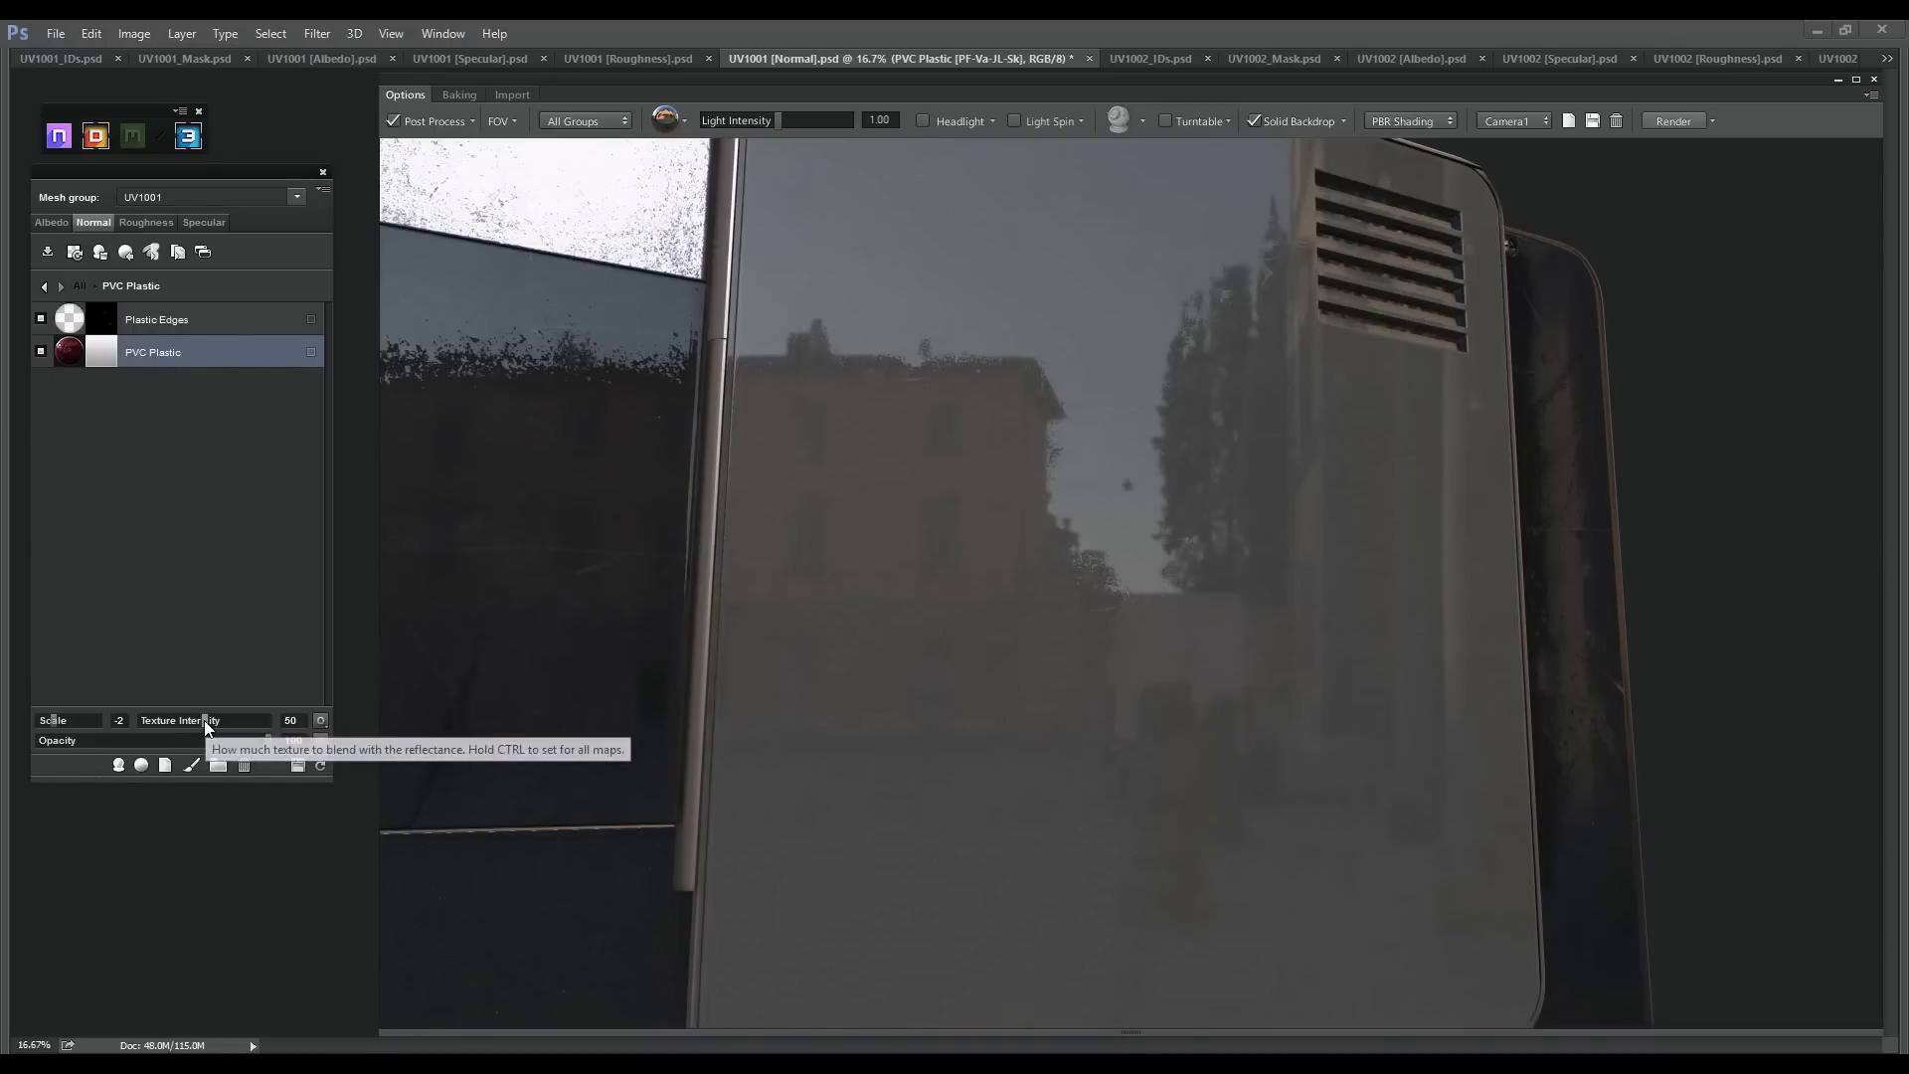
{"action": "left_click_drag", "start_coordinate": [205, 720], "coordinate": [179, 720]}
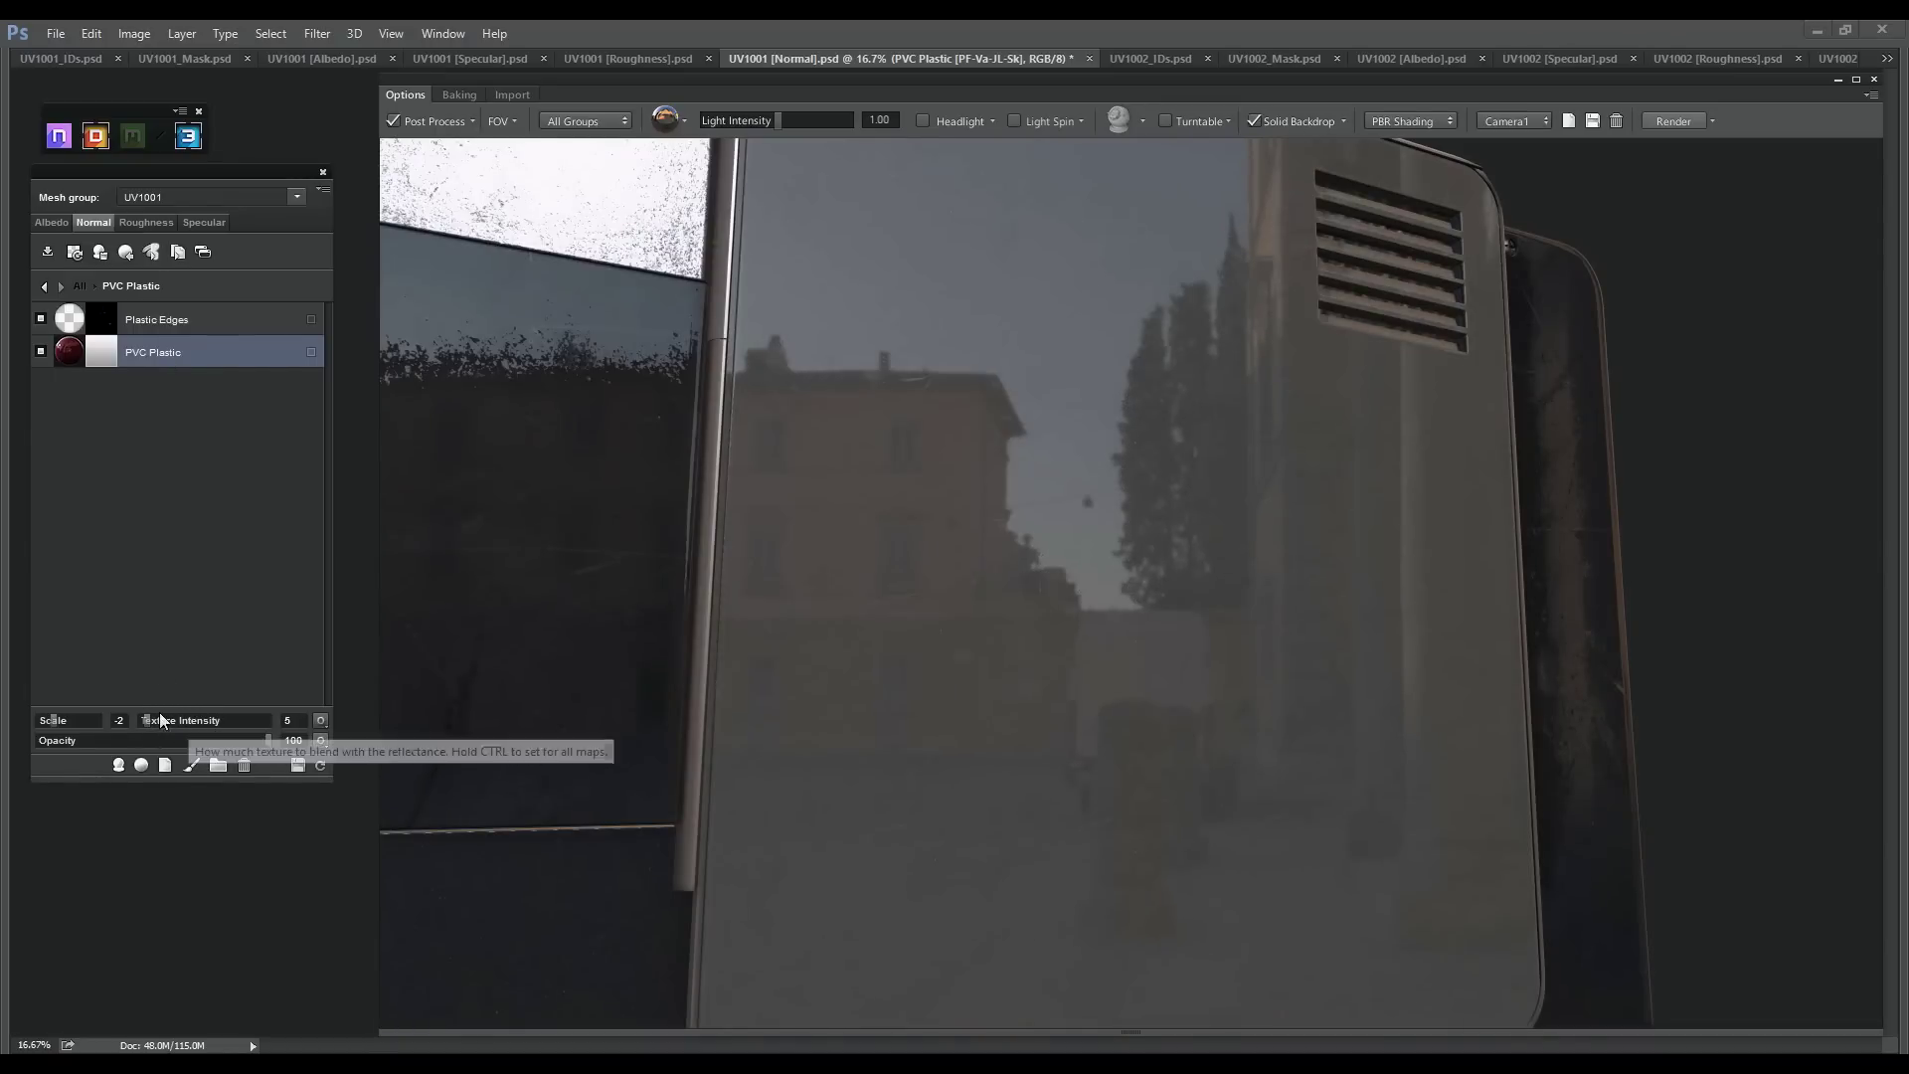
{"action": "left_click", "coordinate": [147, 223]}
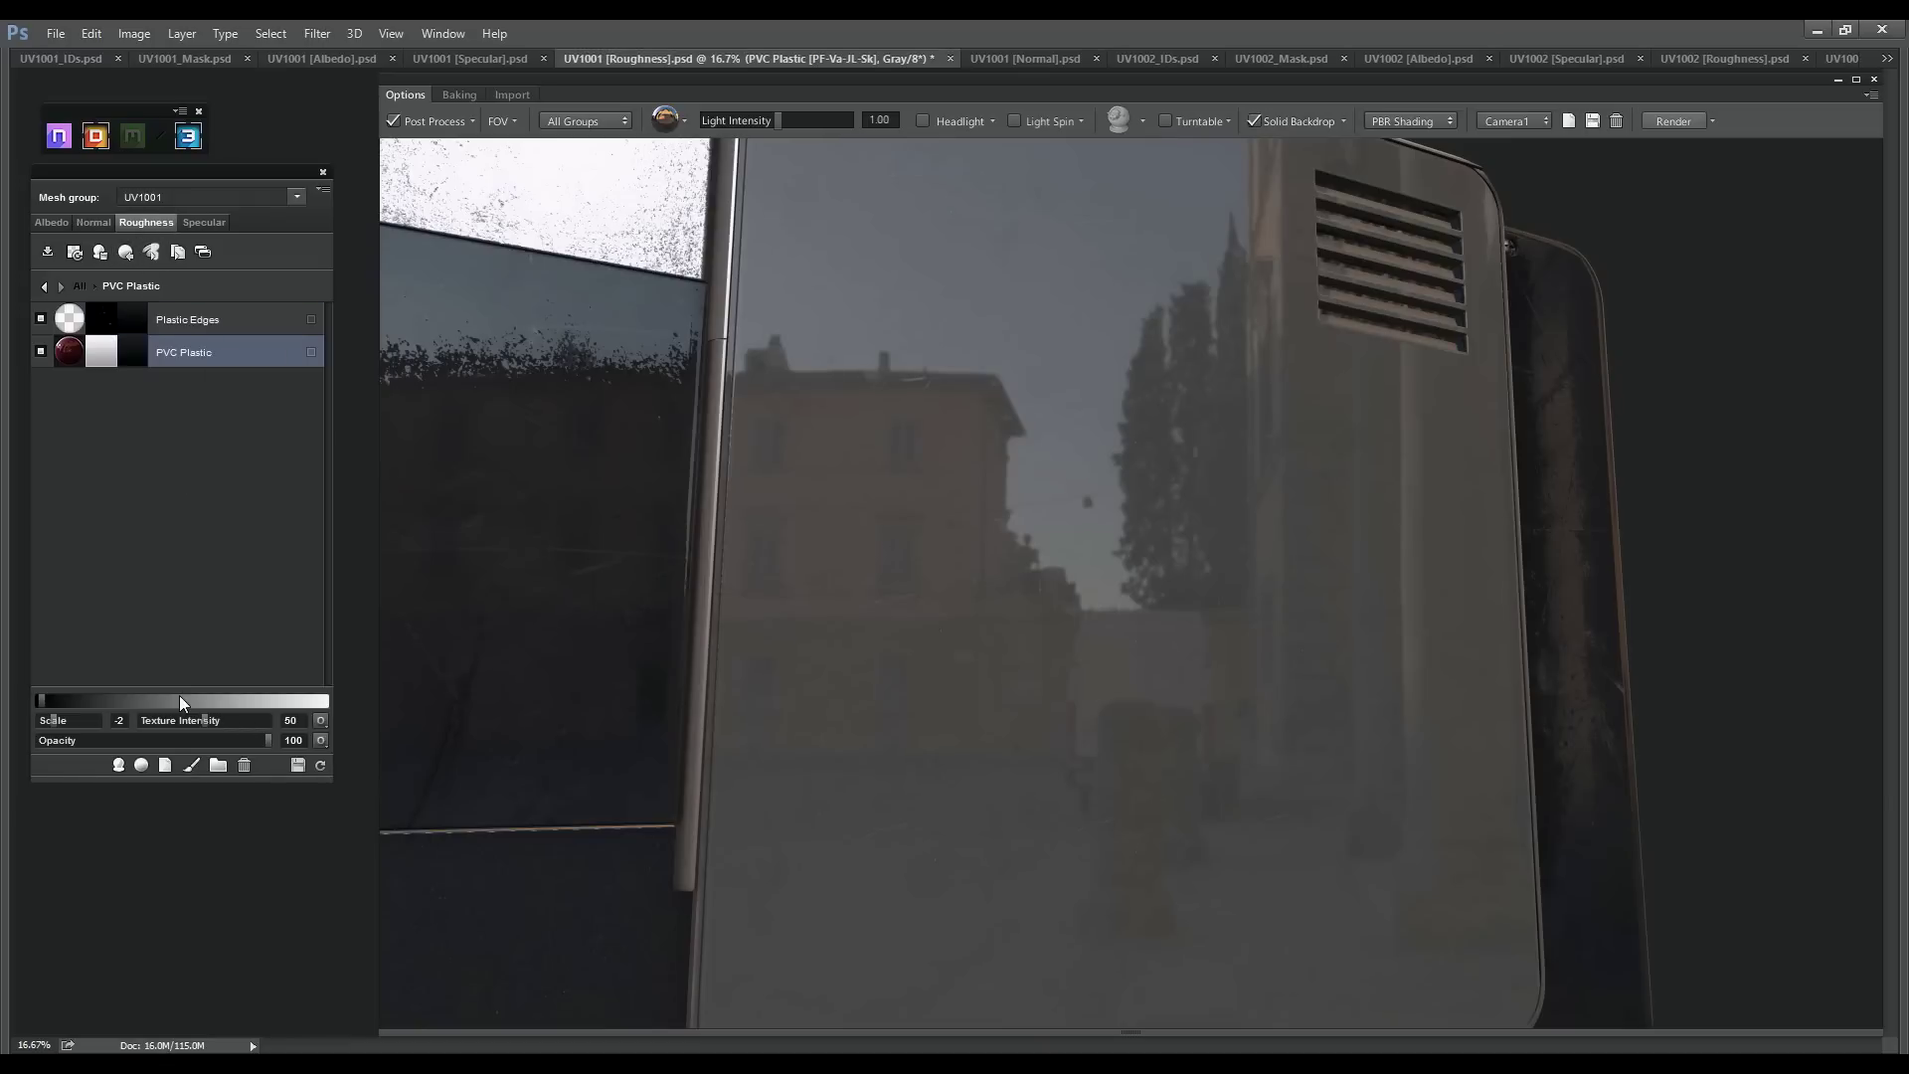
{"action": "left_click_drag", "start_coordinate": [188, 720], "coordinate": [156, 720]}
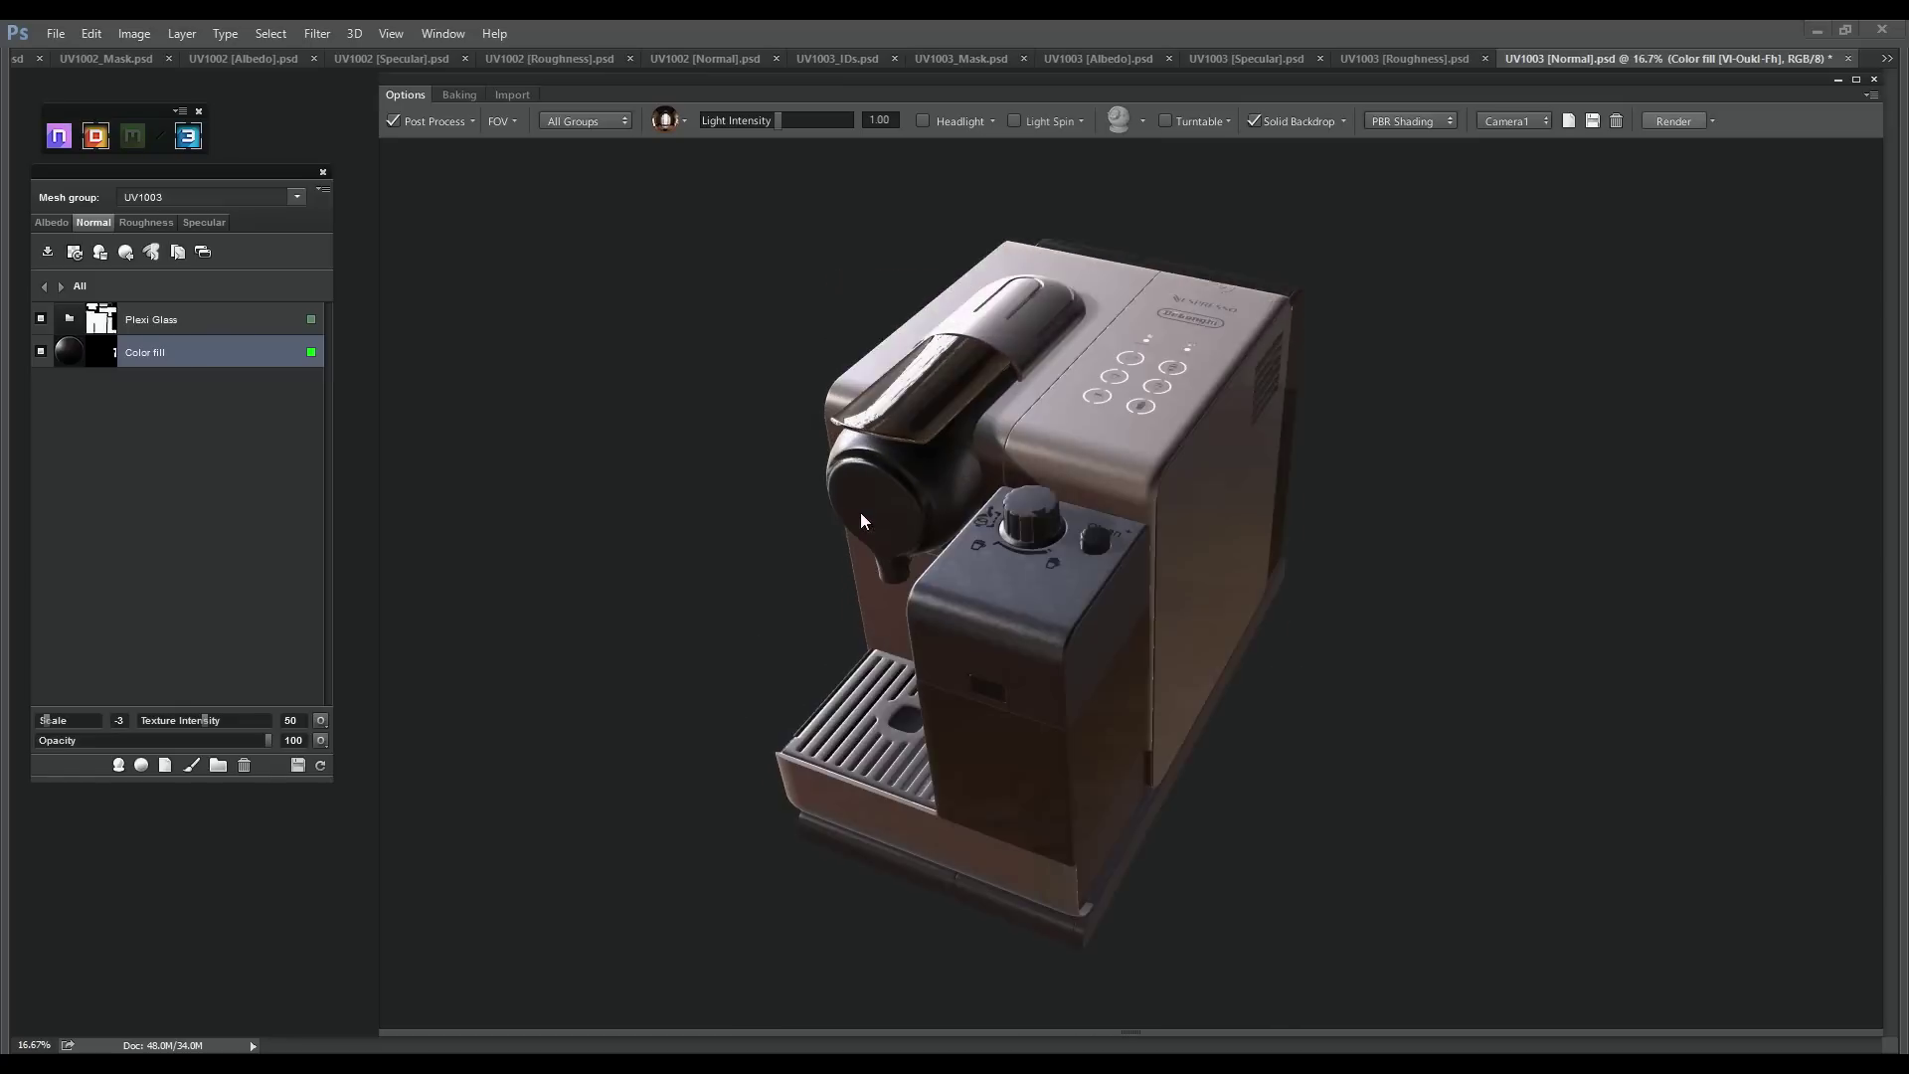
Switch the 3D preview to a darker lighting preset
{"action": "left_click_drag", "start_coordinate": [861, 513], "coordinate": [783, 270]}
{"action": "left_click", "coordinate": [686, 120]}
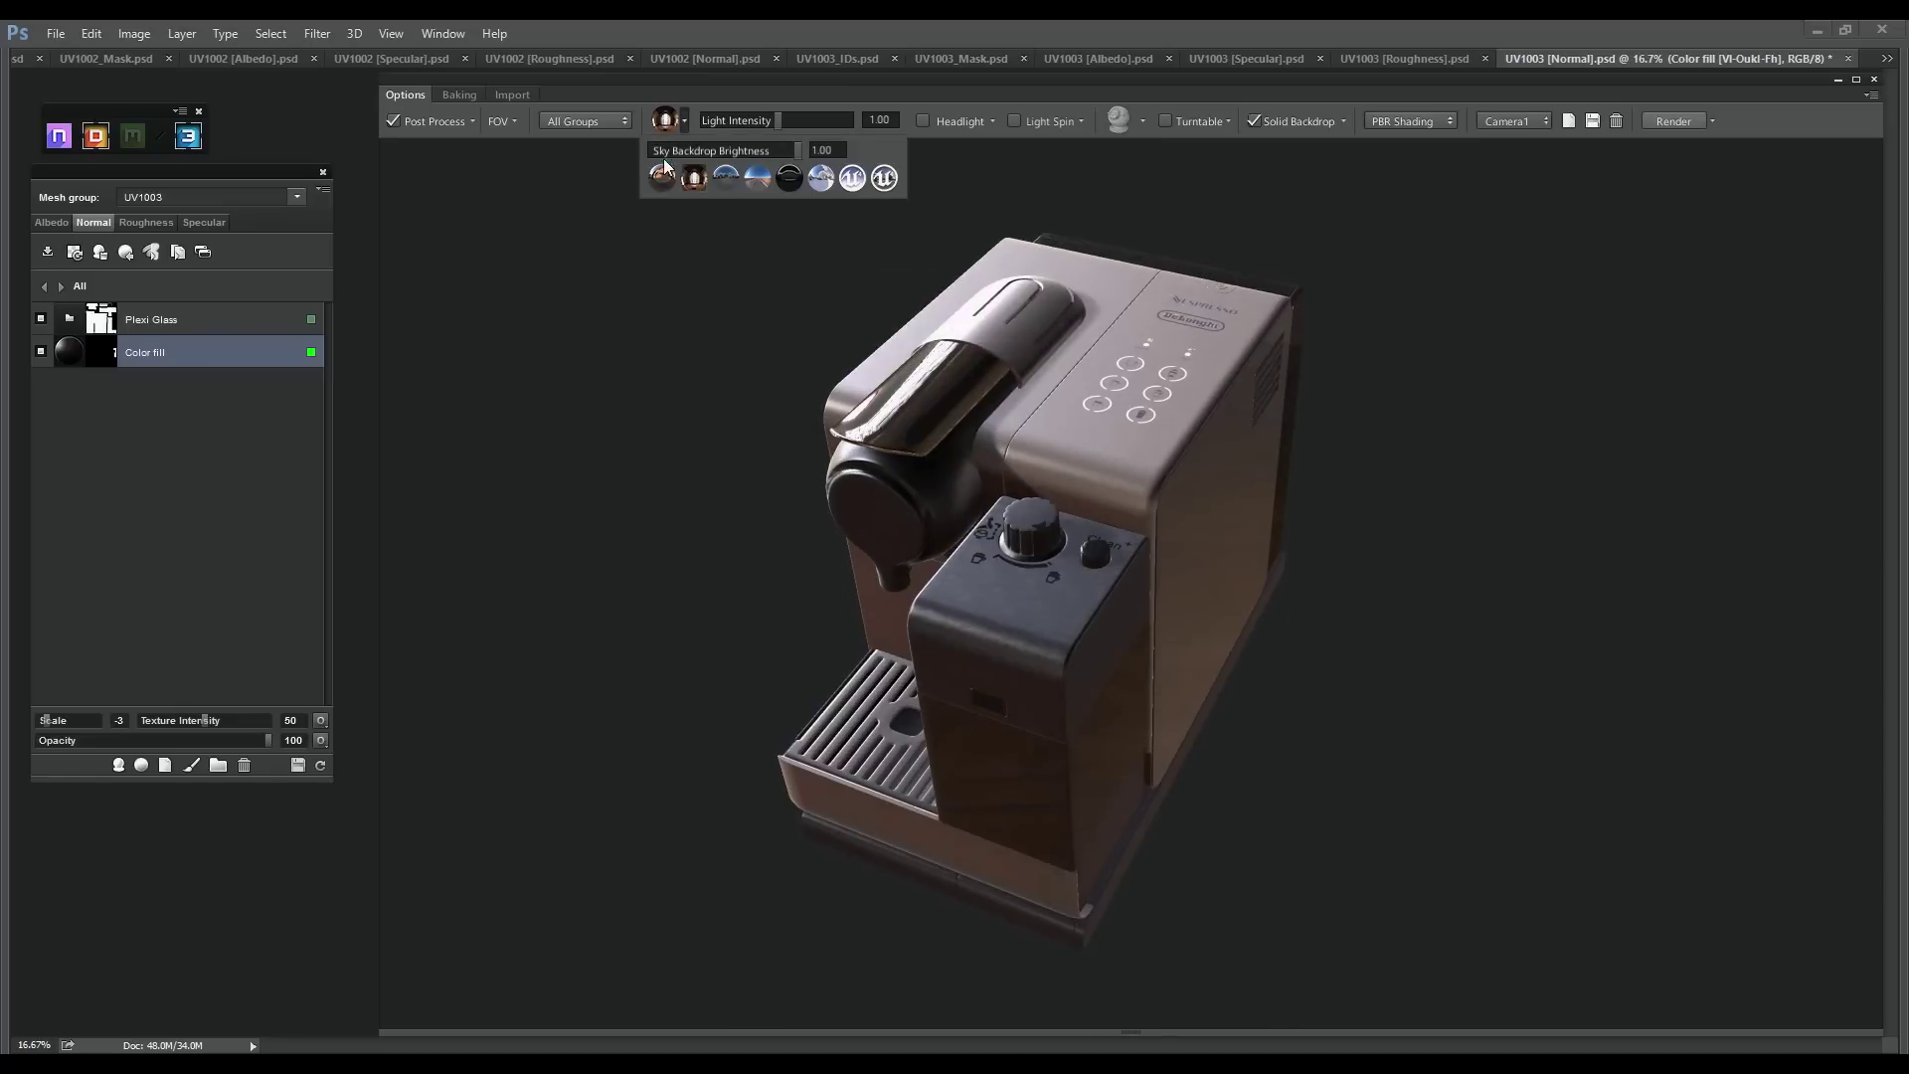
{"action": "left_click", "coordinate": [676, 177]}
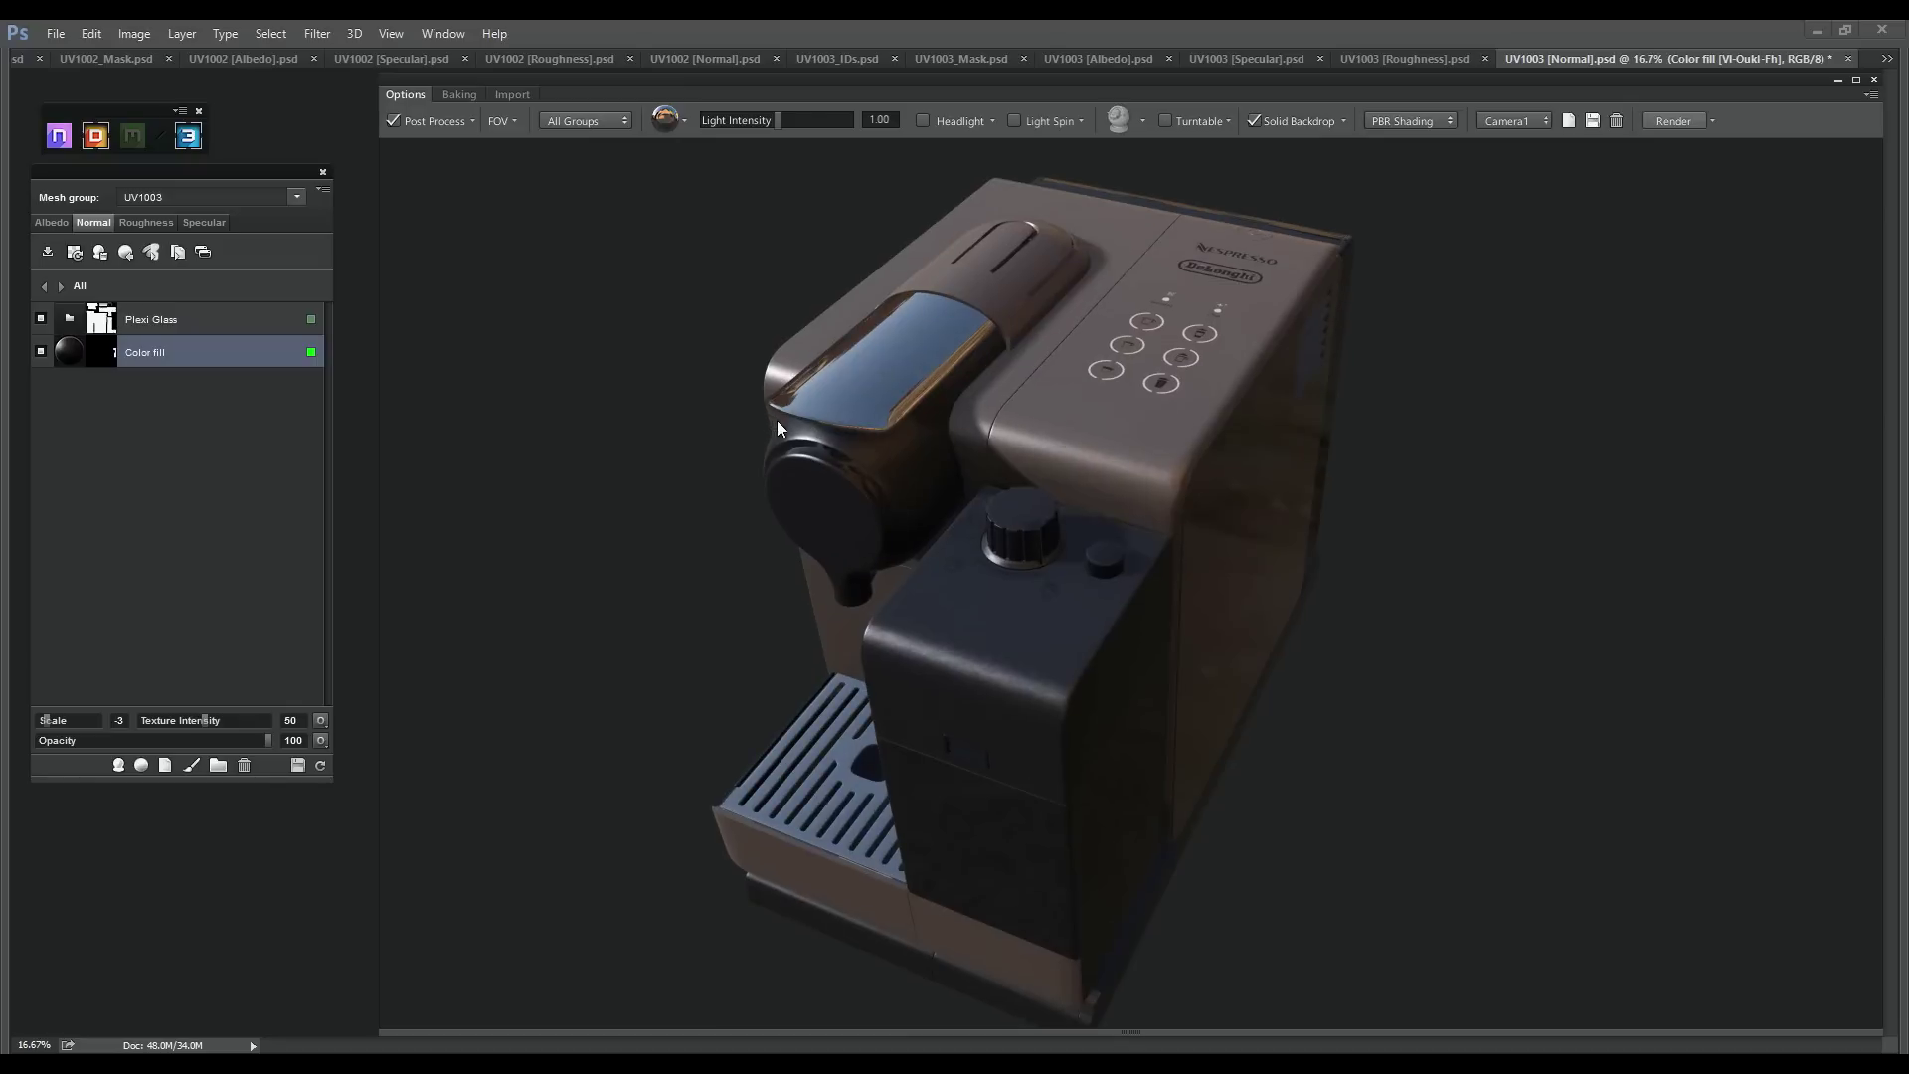
Export the UV1001 maps as 16-bit Arnold (Linear) files with the 'delongh' name prefix
{"action": "left_click", "coordinate": [50, 255]}
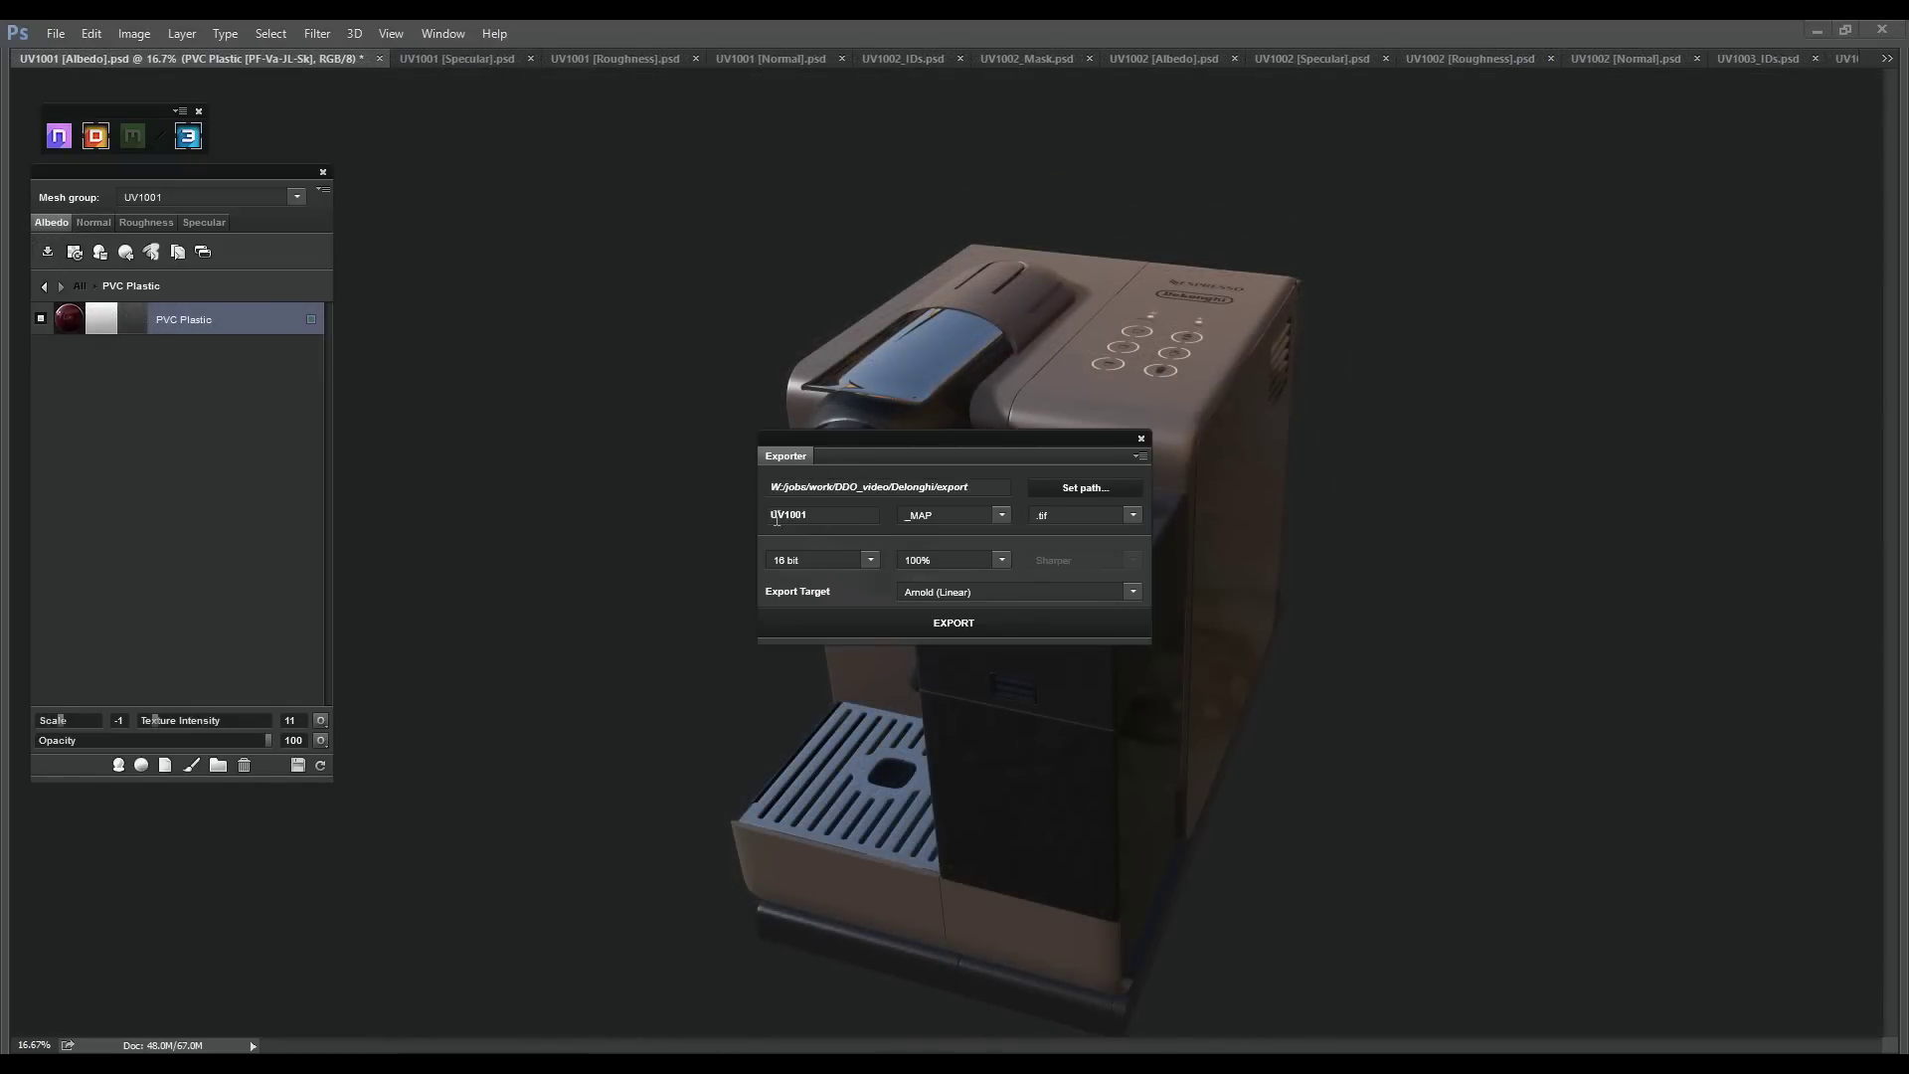
{"action": "left_click_drag", "start_coordinate": [780, 514], "coordinate": [771, 515]}
{"action": "type", "text": "delonghi_"}
{"action": "left_click", "coordinate": [980, 624]}
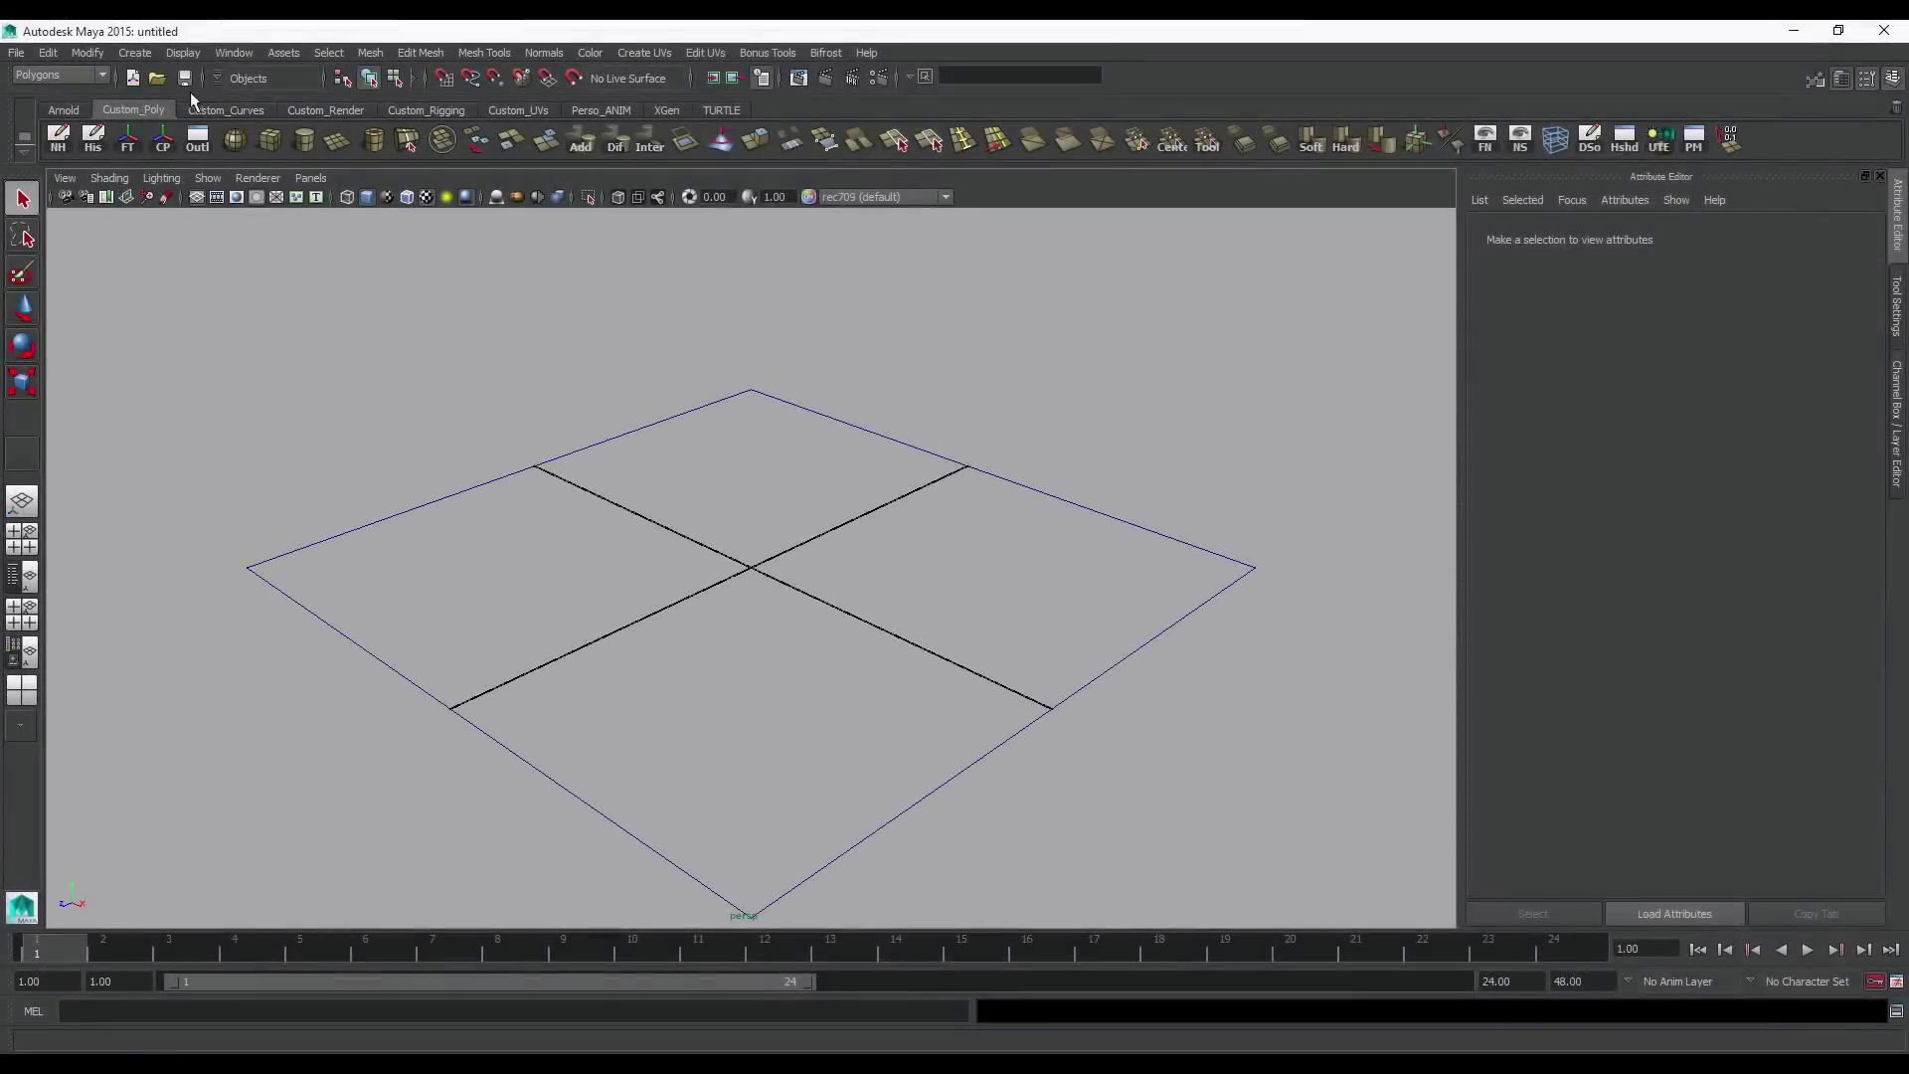
Open lookDev.mb from the lighting library without saving the untitled scene
{"action": "left_click", "coordinate": [157, 77]}
{"action": "double_click", "coordinate": [825, 418]}
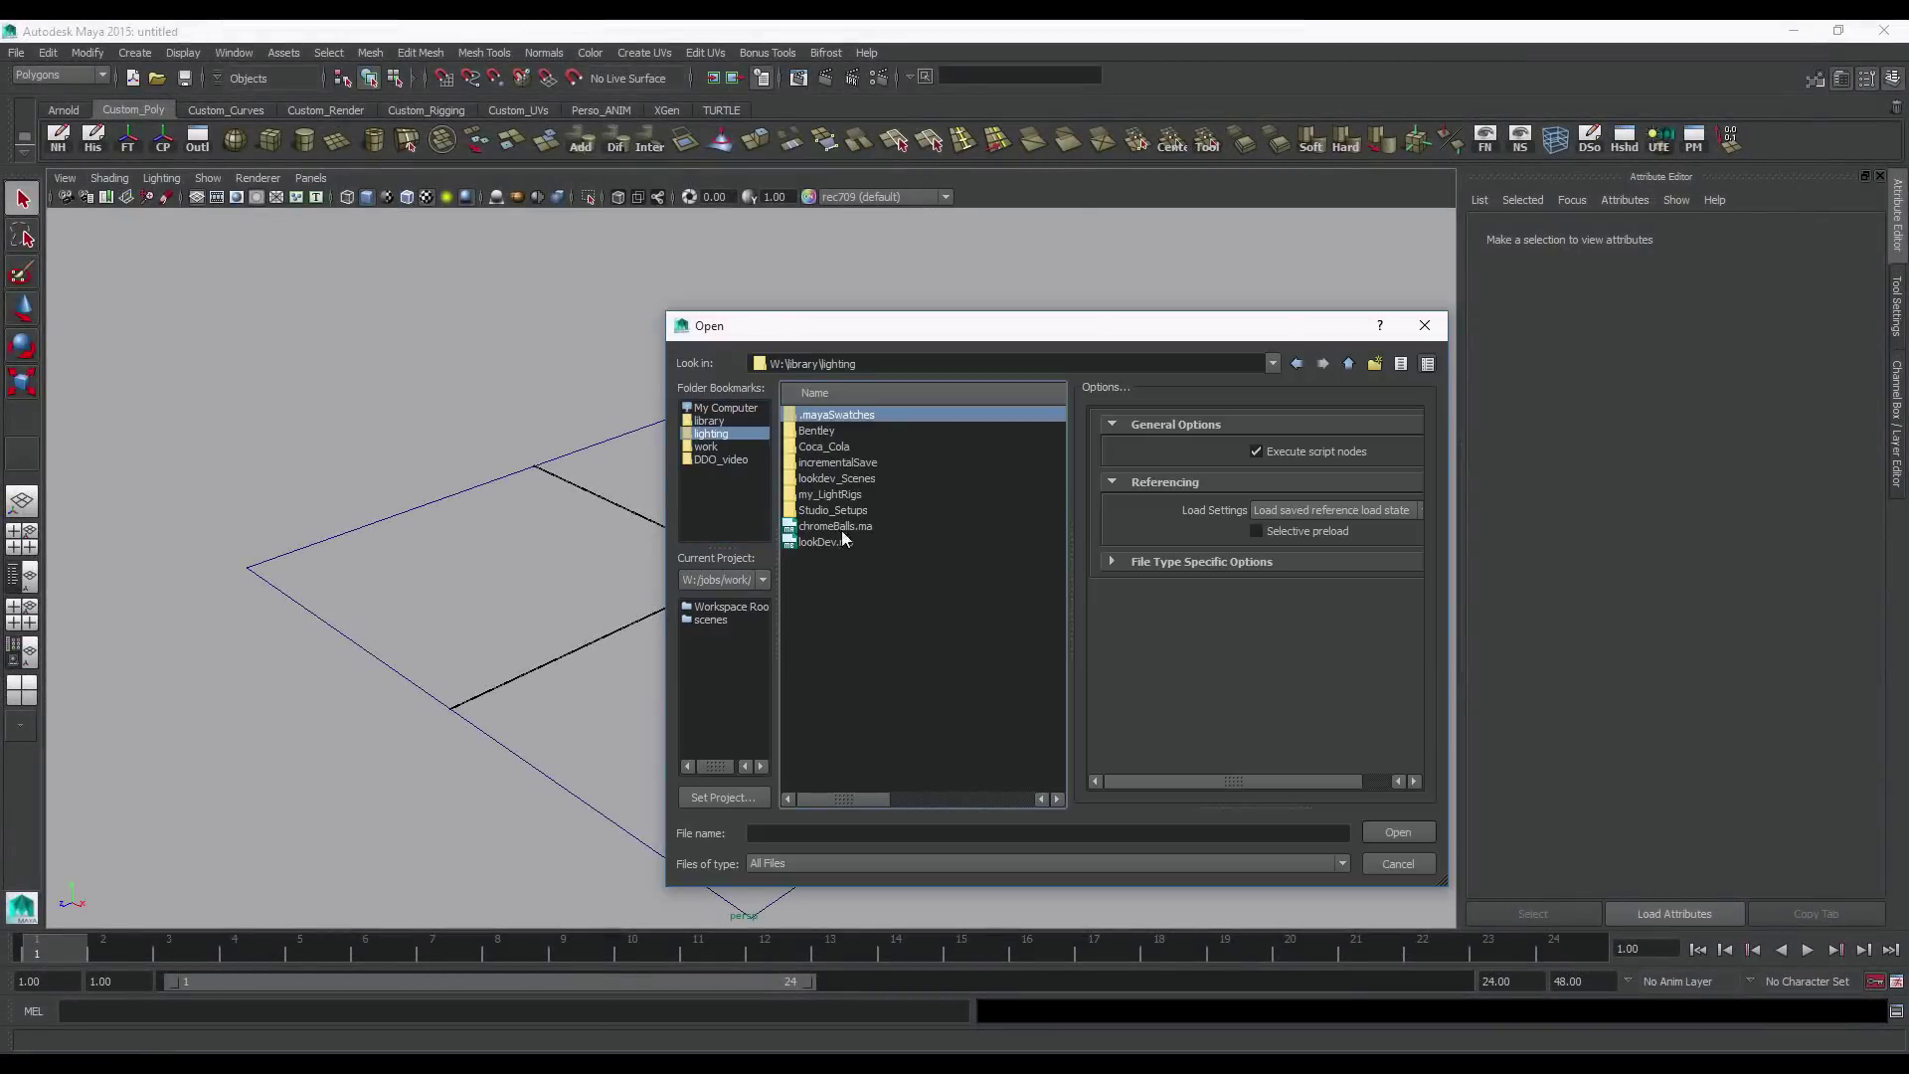
{"action": "left_click", "coordinate": [840, 544]}
{"action": "left_click", "coordinate": [1394, 835]}
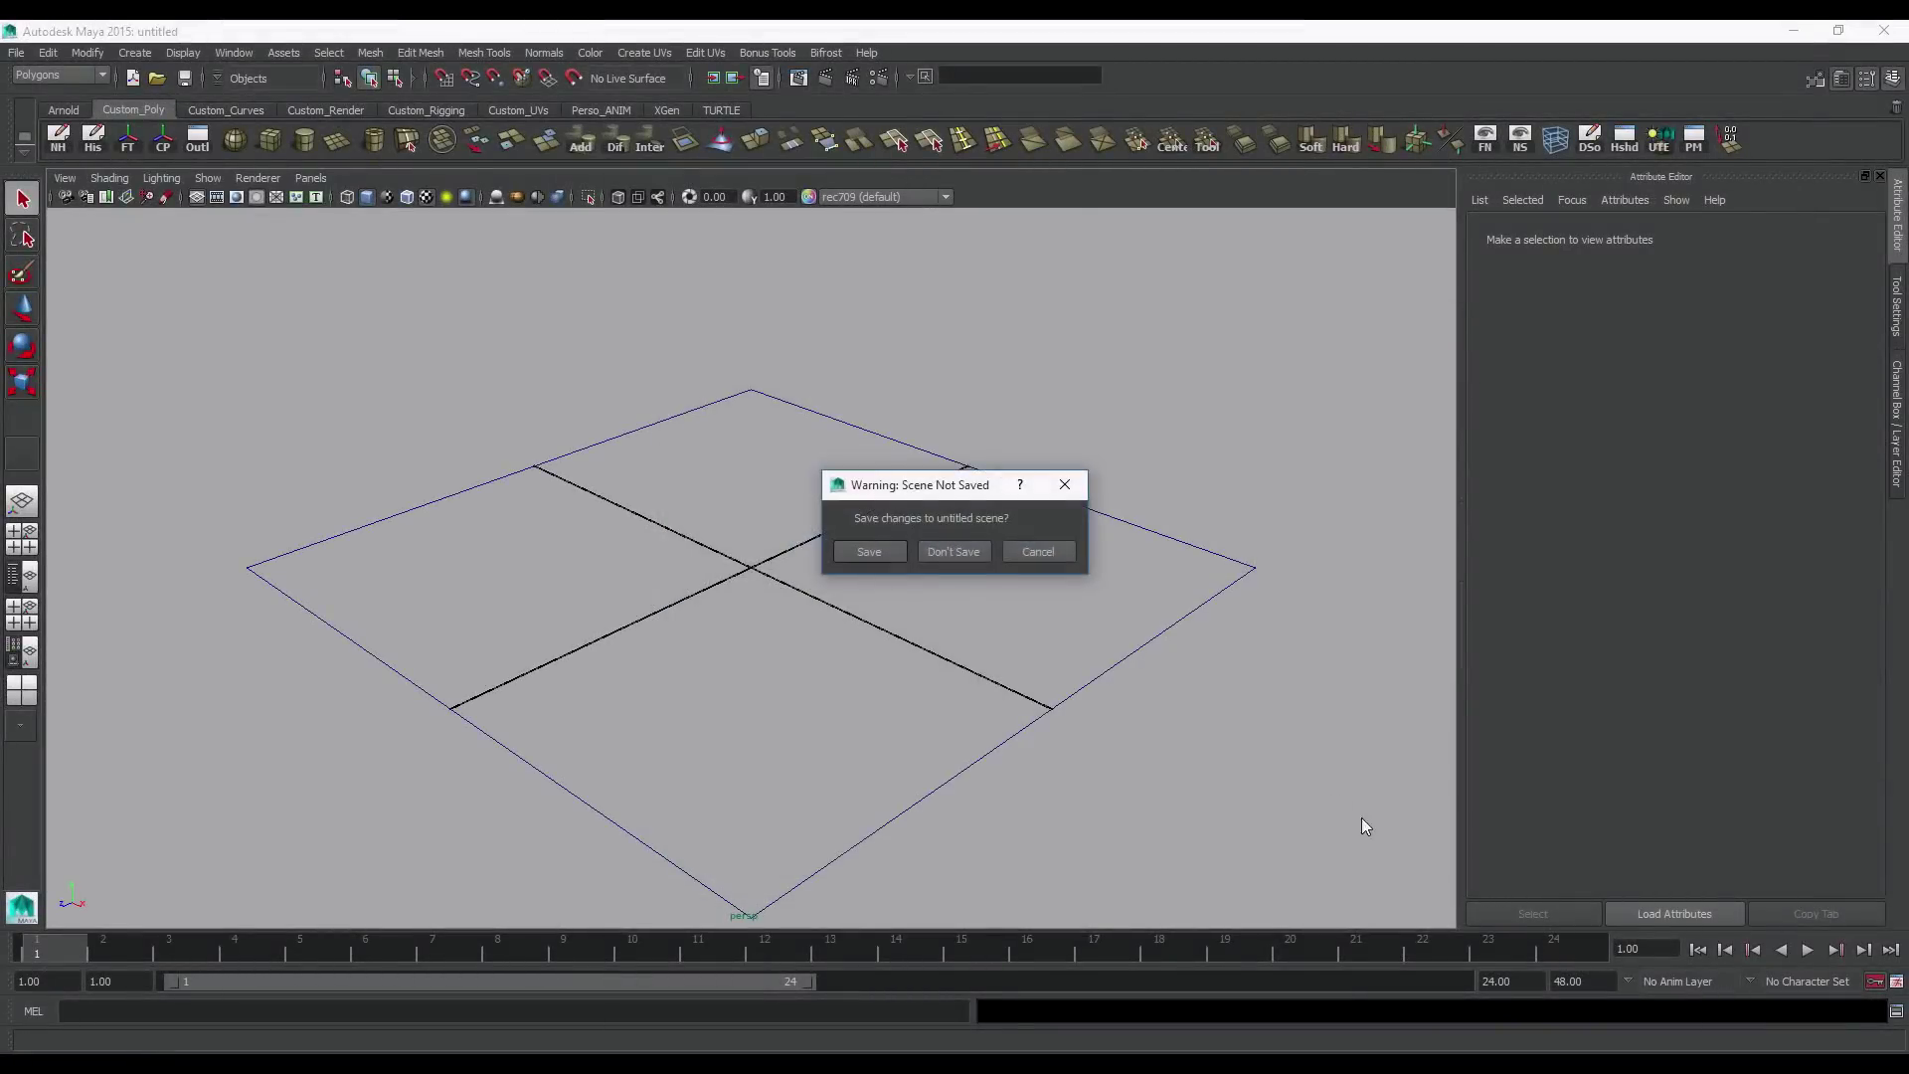
{"action": "left_click", "coordinate": [953, 552]}
Switch to the Outliner/Hypershade/Render View layout and bring up Render Settings
{"action": "left_click_drag", "start_coordinate": [899, 638], "coordinate": [791, 639], "text": "alt"}
{"action": "right_click", "coordinate": [28, 694]}
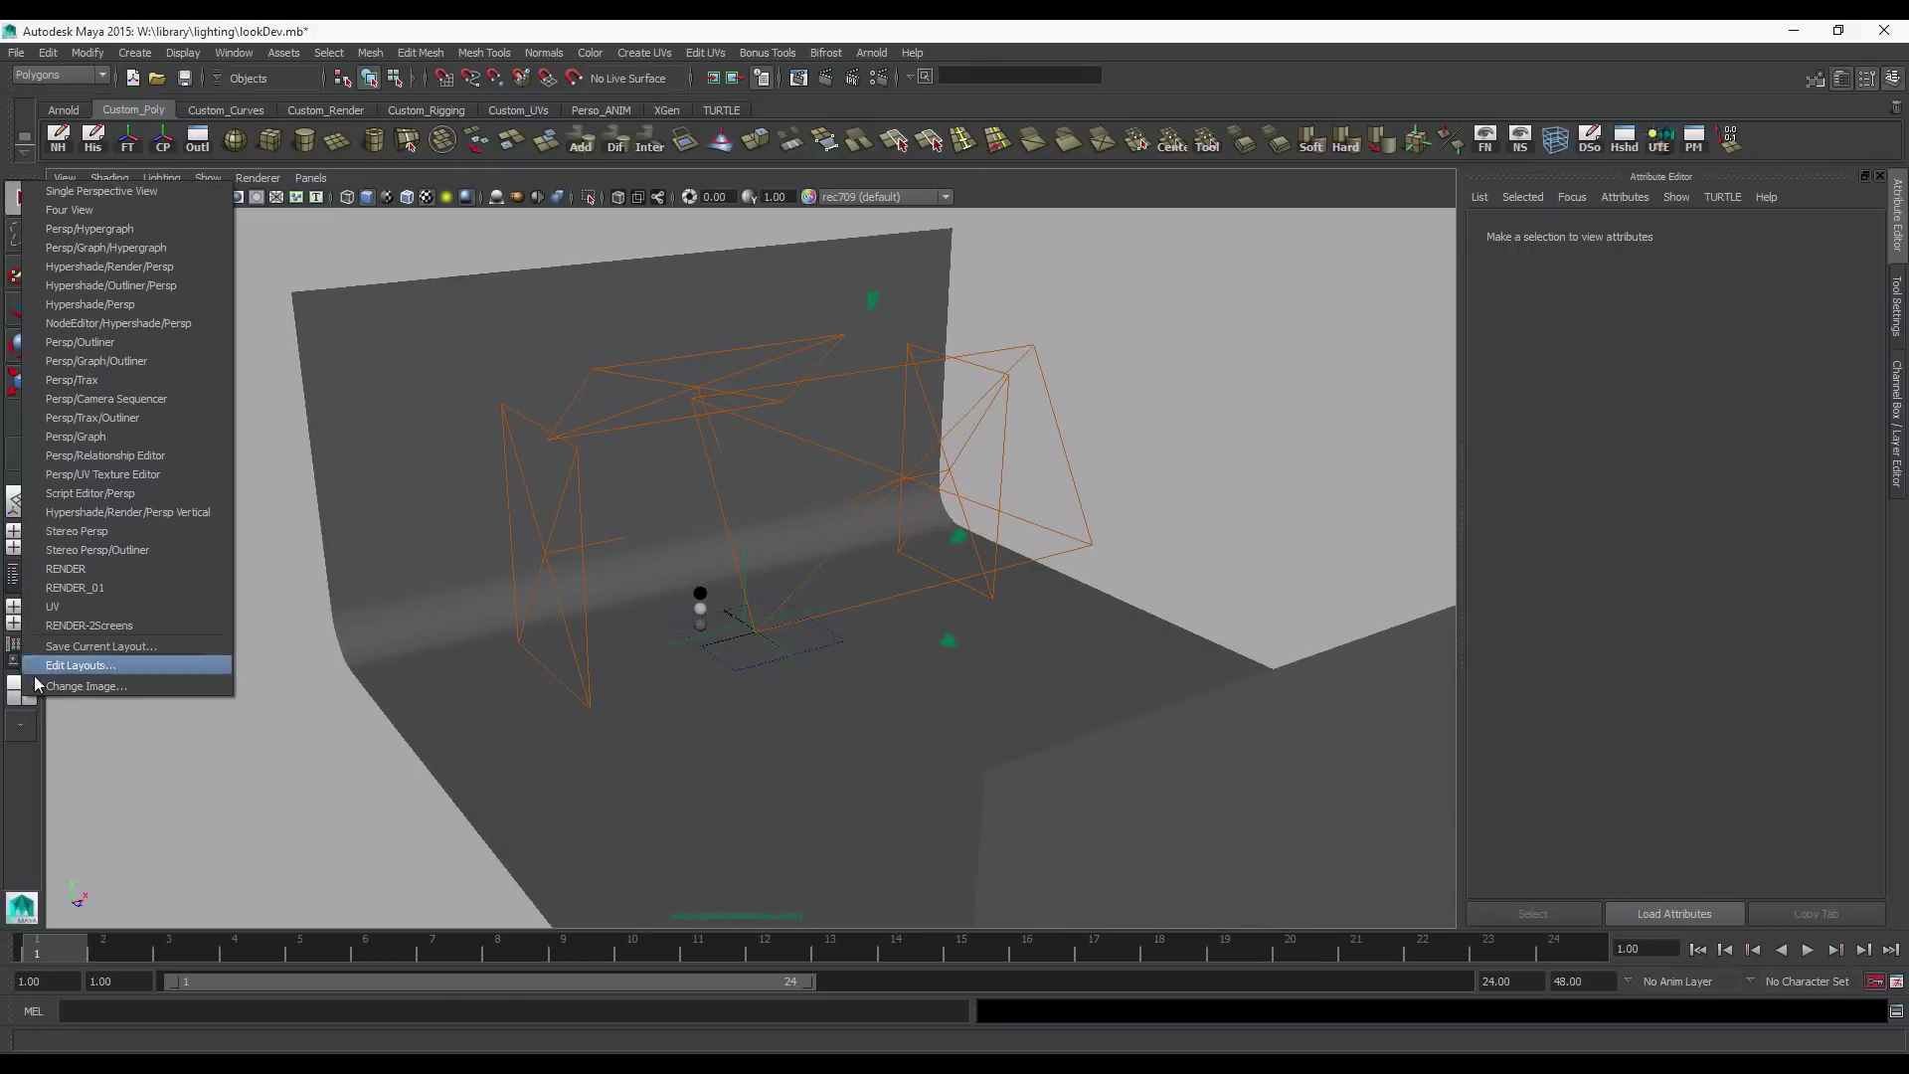
{"action": "left_click", "coordinate": [107, 587]}
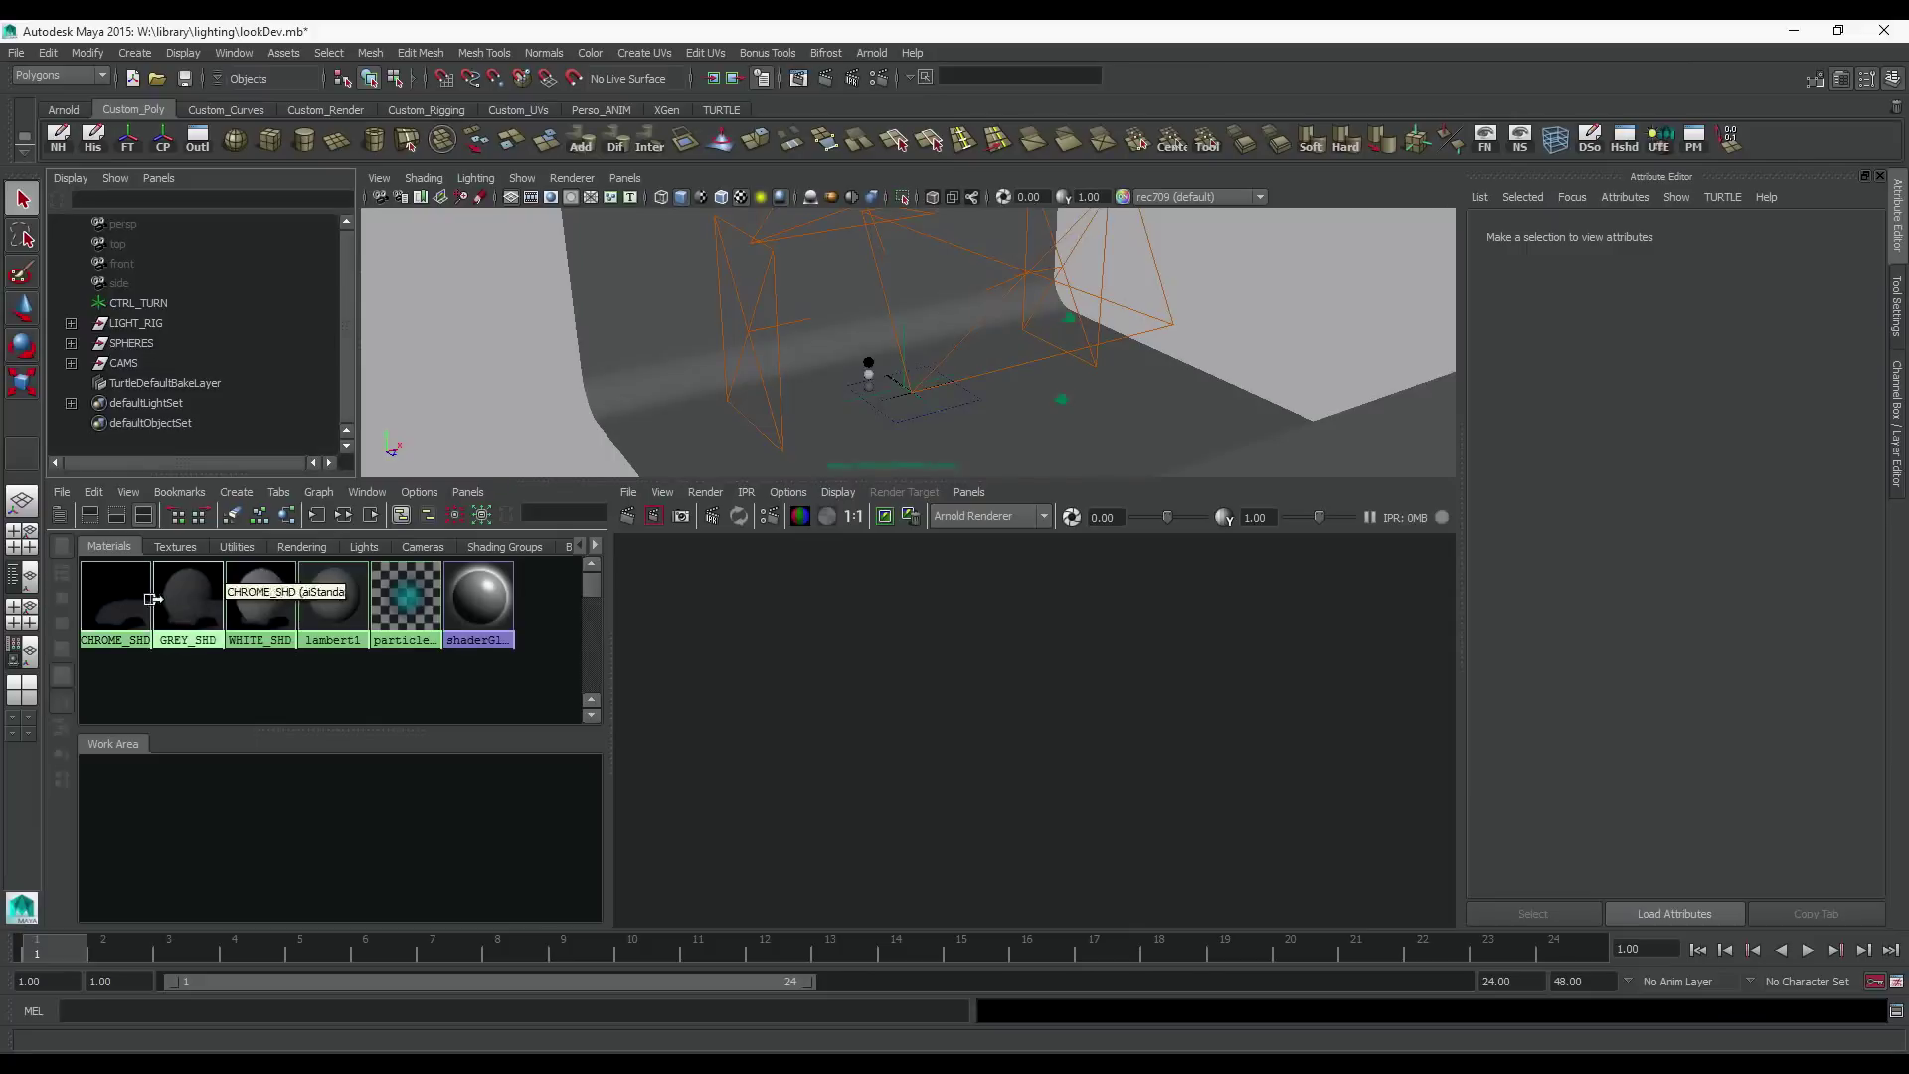
{"action": "left_click", "coordinate": [771, 519]}
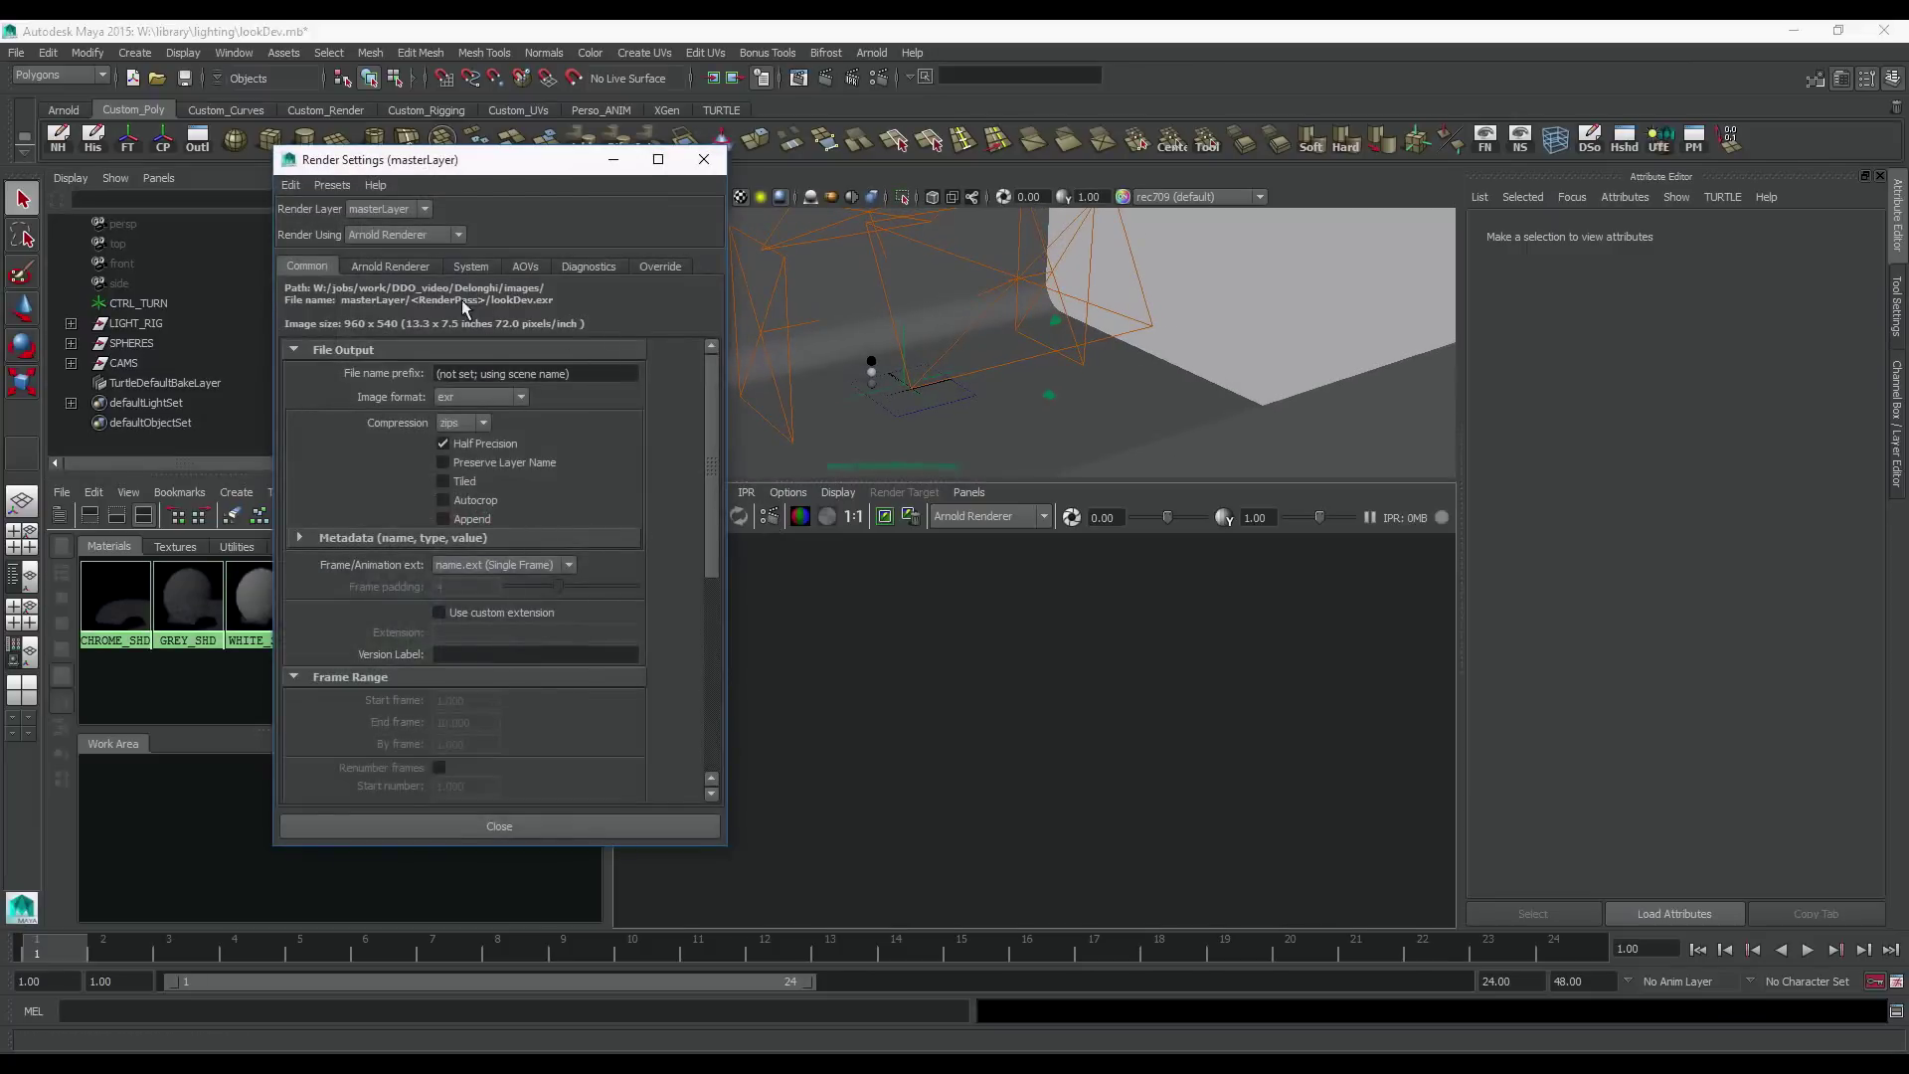
Show the Arnold Renderer tab with Gamma Correction expanded and maximize the Render View
{"action": "left_click", "coordinate": [423, 270]}
{"action": "left_click", "coordinate": [366, 673]}
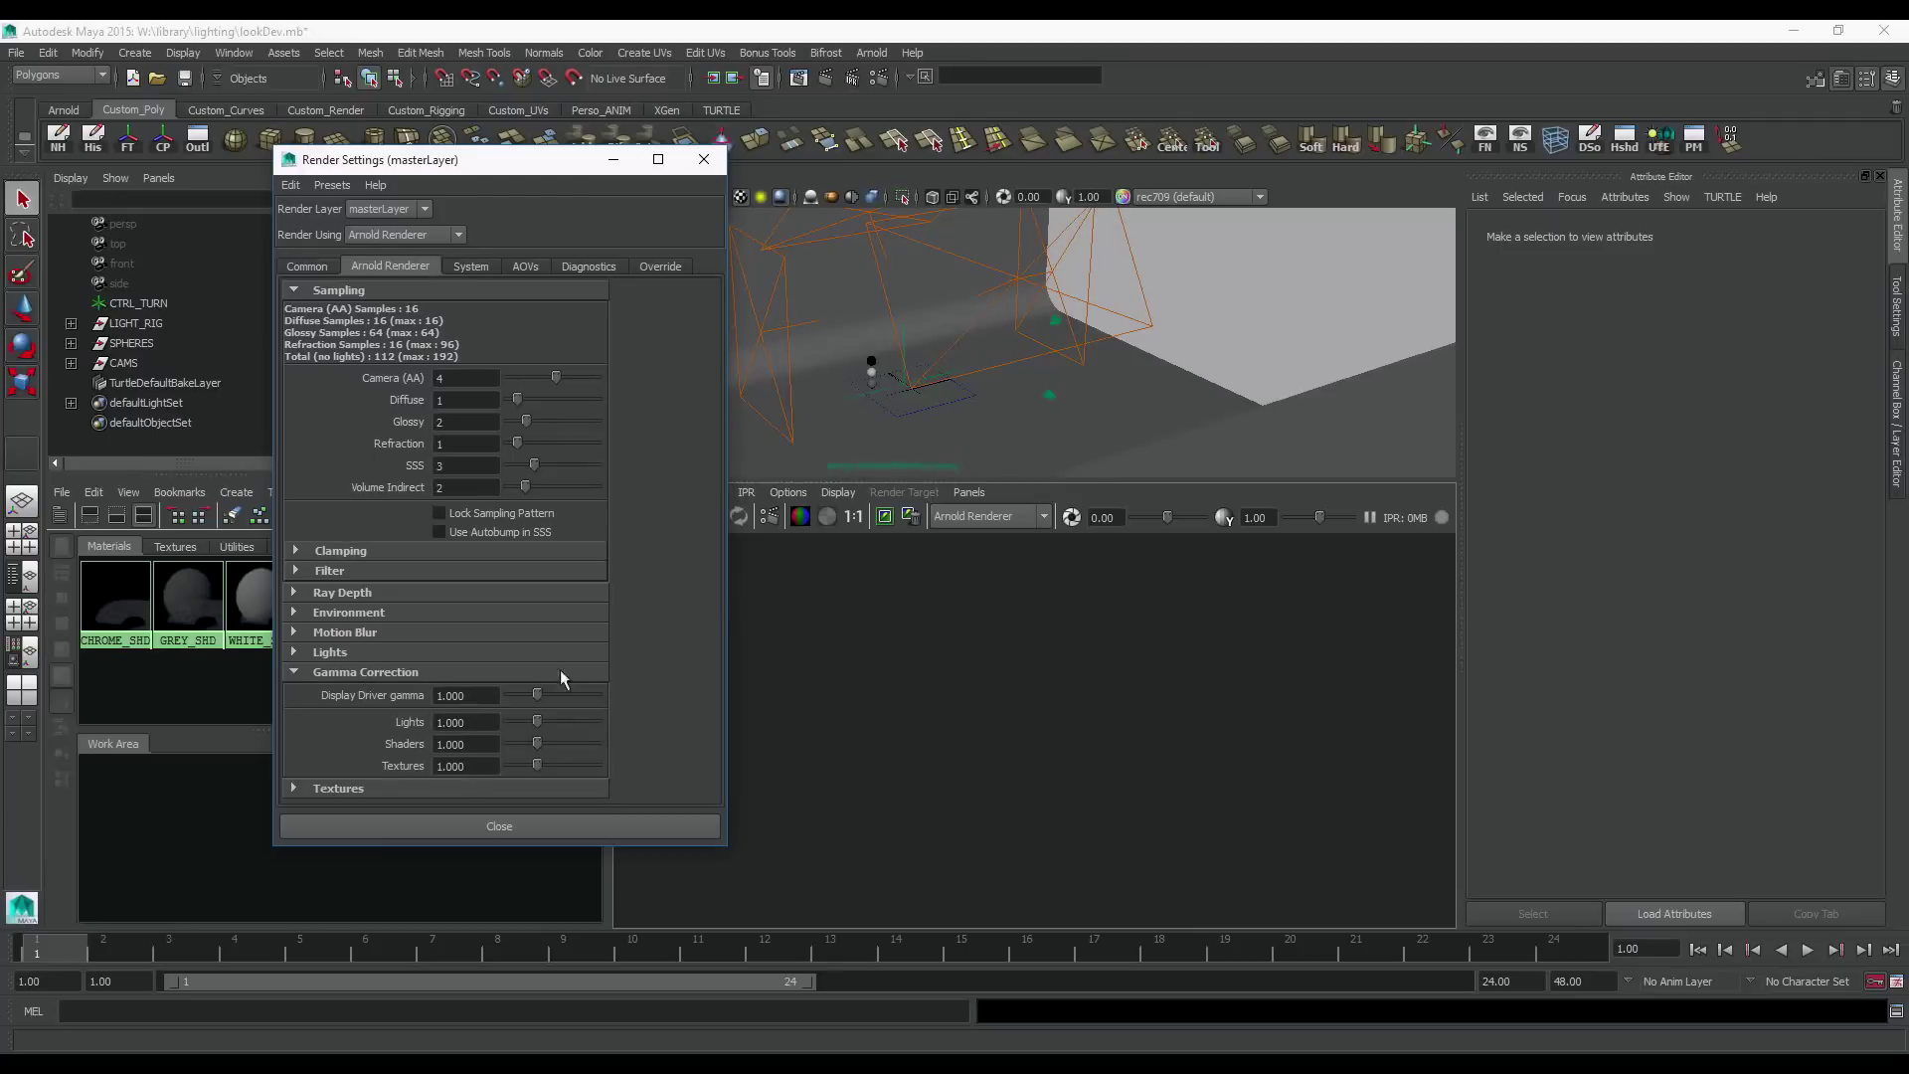
{"action": "left_click", "coordinate": [999, 631]}
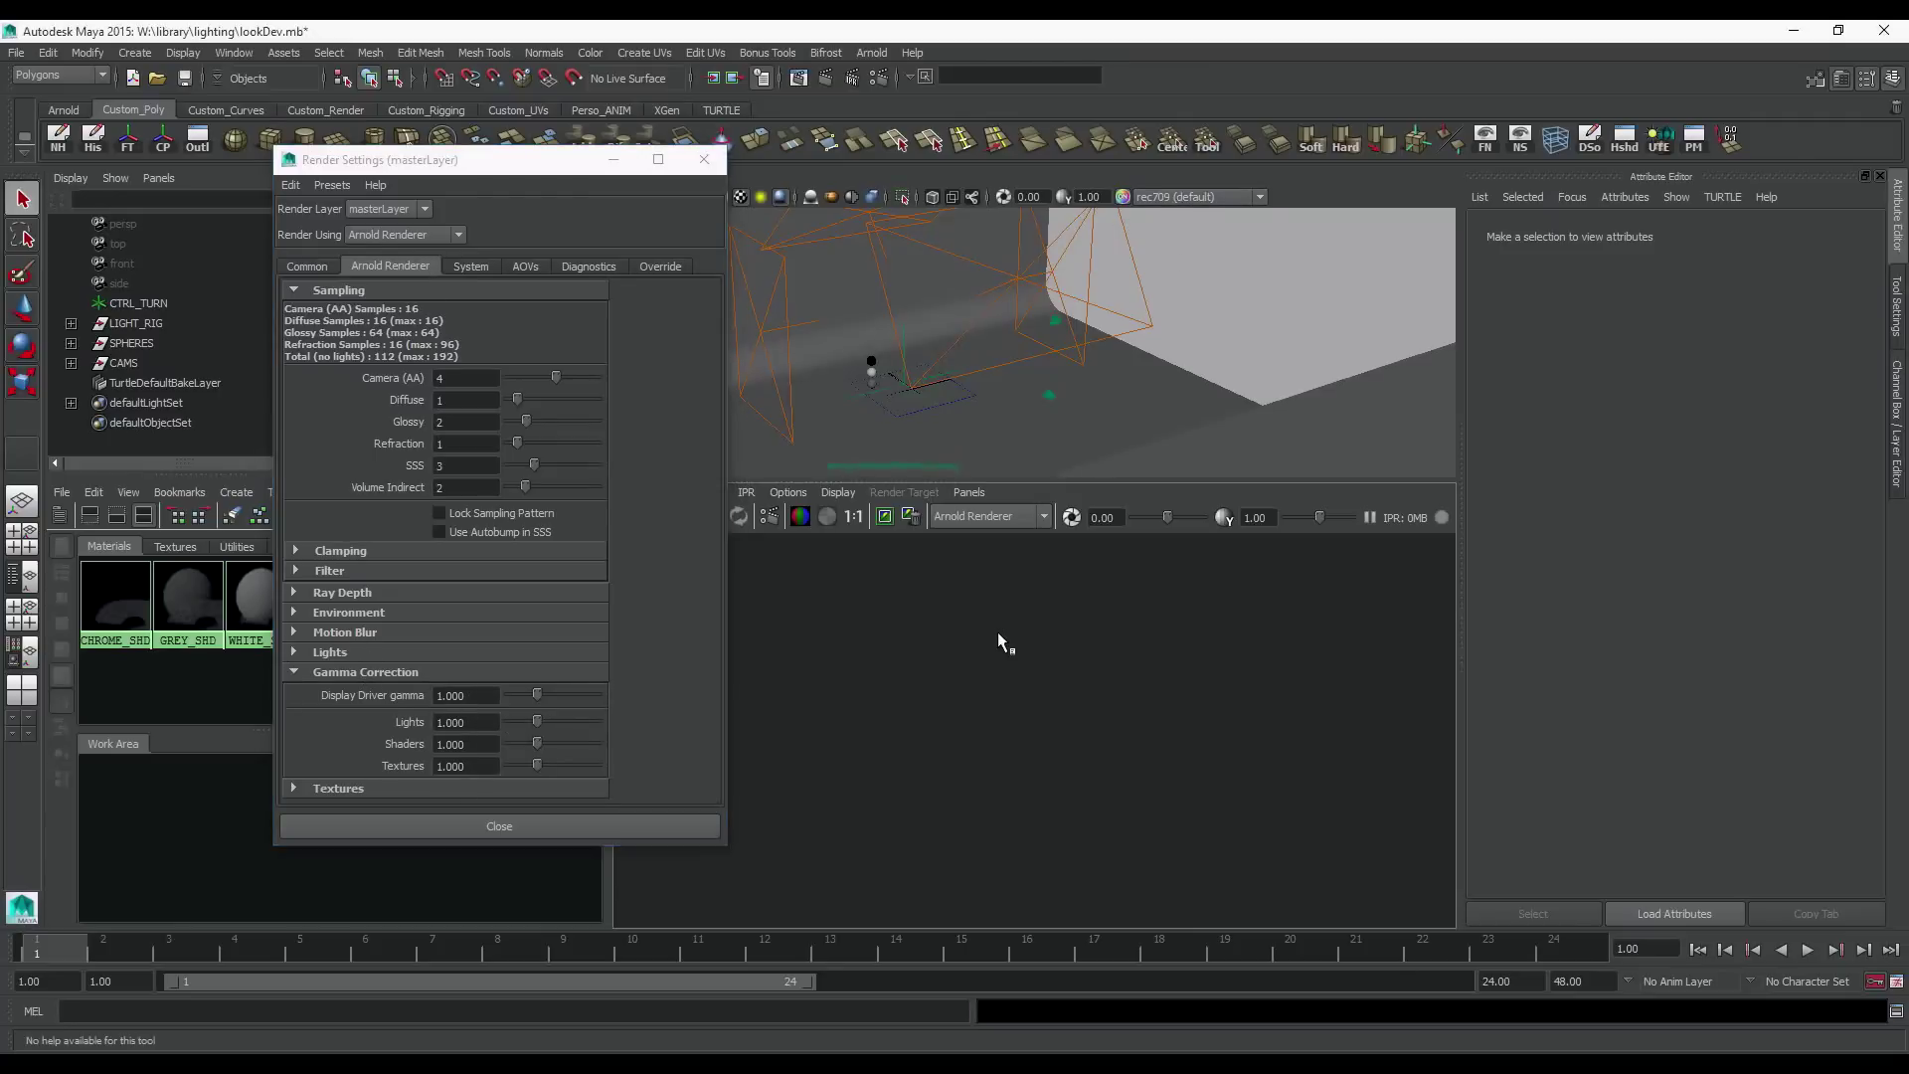
{"action": "key", "text": "space"}
{"action": "left_click_drag", "start_coordinate": [557, 161], "coordinate": [1395, 174]}
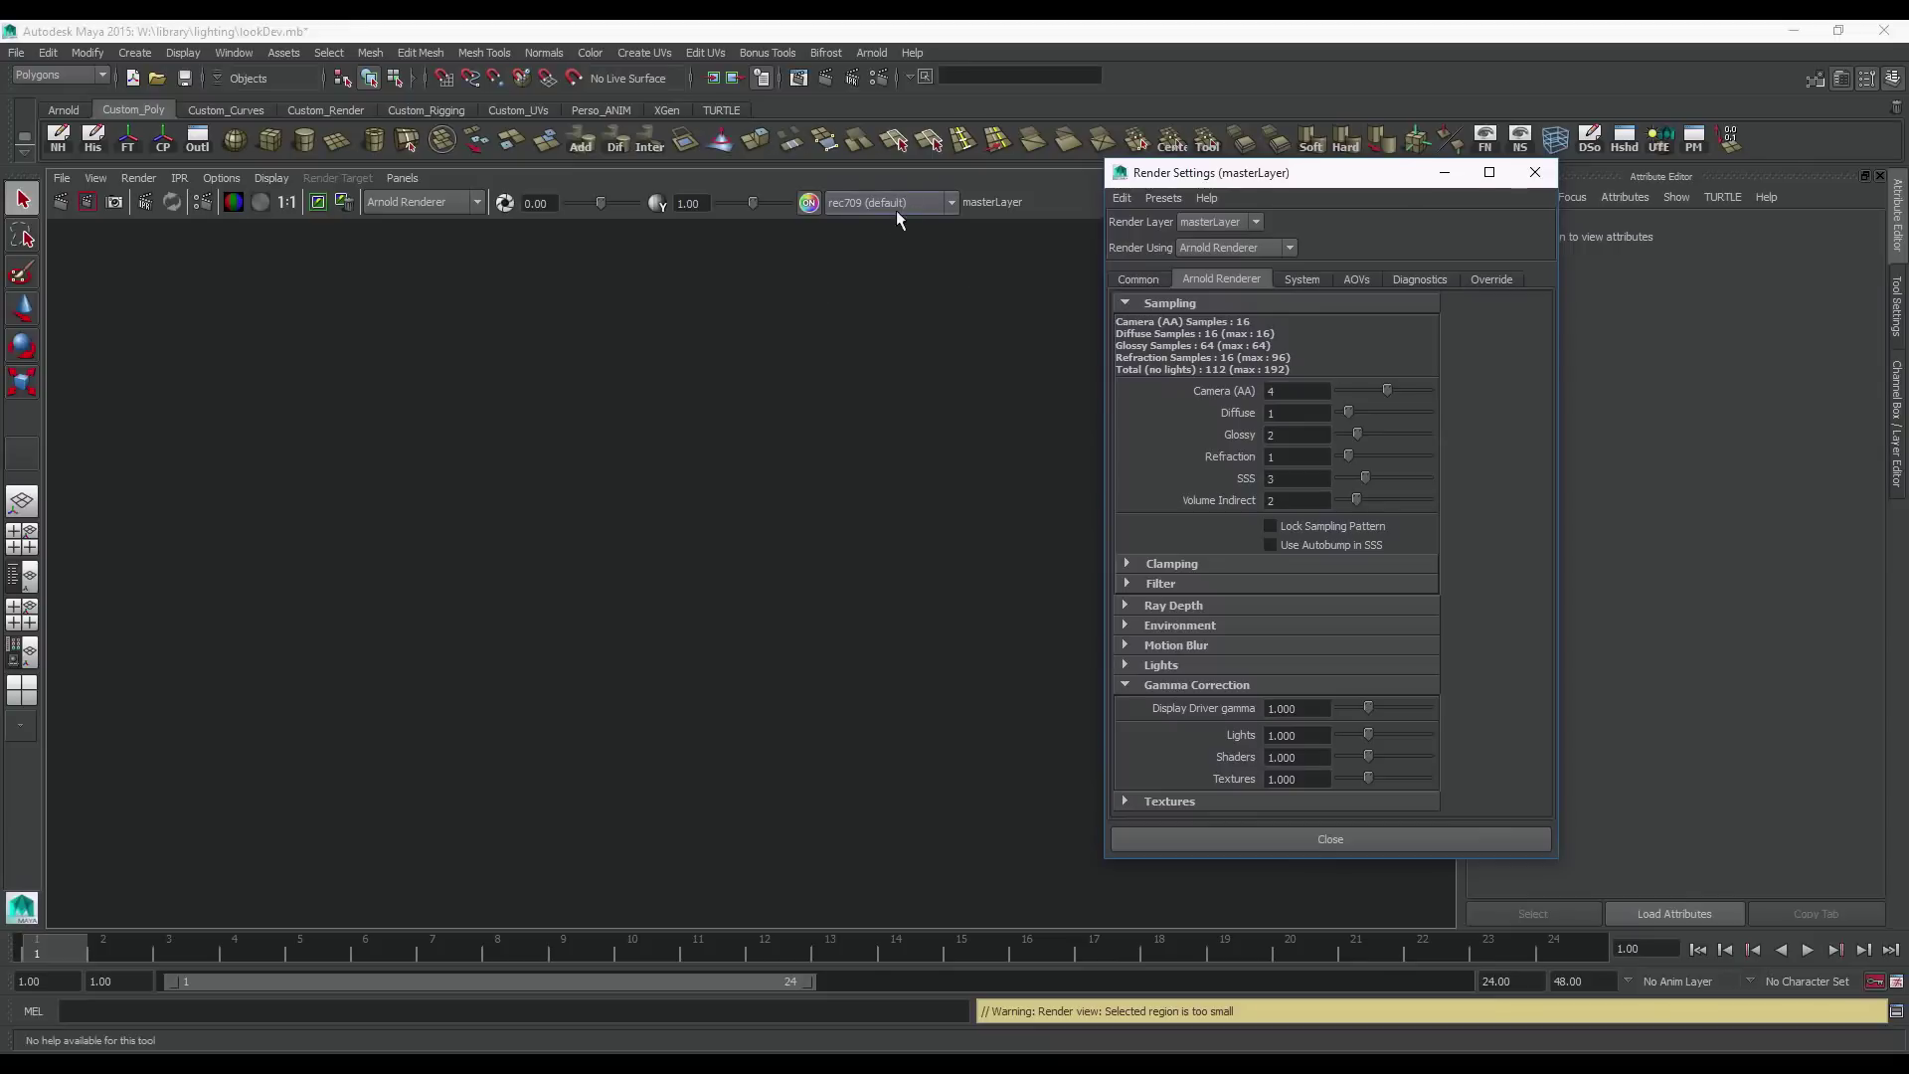
Snapshot shotCam, run an Arnold IPR render, keep the image, and return to perspective
{"action": "right_click", "coordinate": [115, 204]}
{"action": "left_click", "coordinate": [171, 264]}
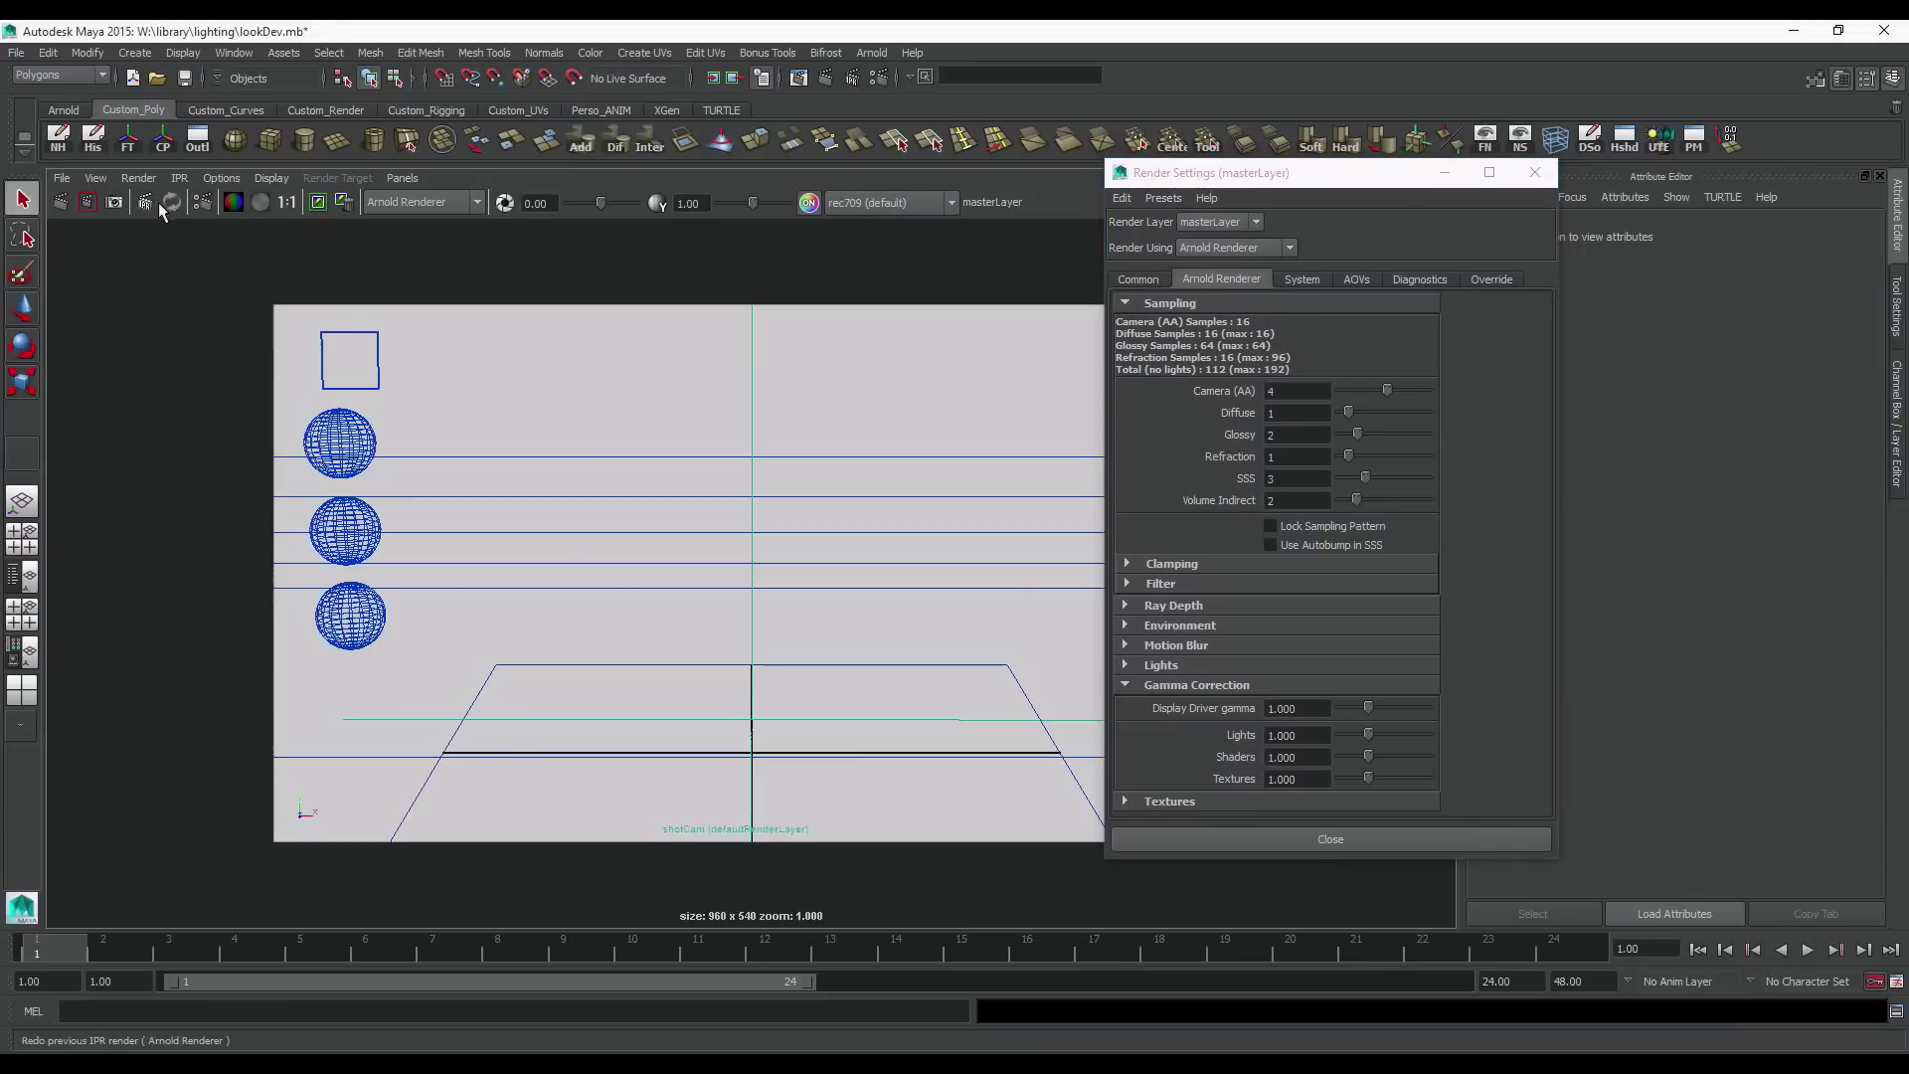
{"action": "left_click", "coordinate": [158, 203]}
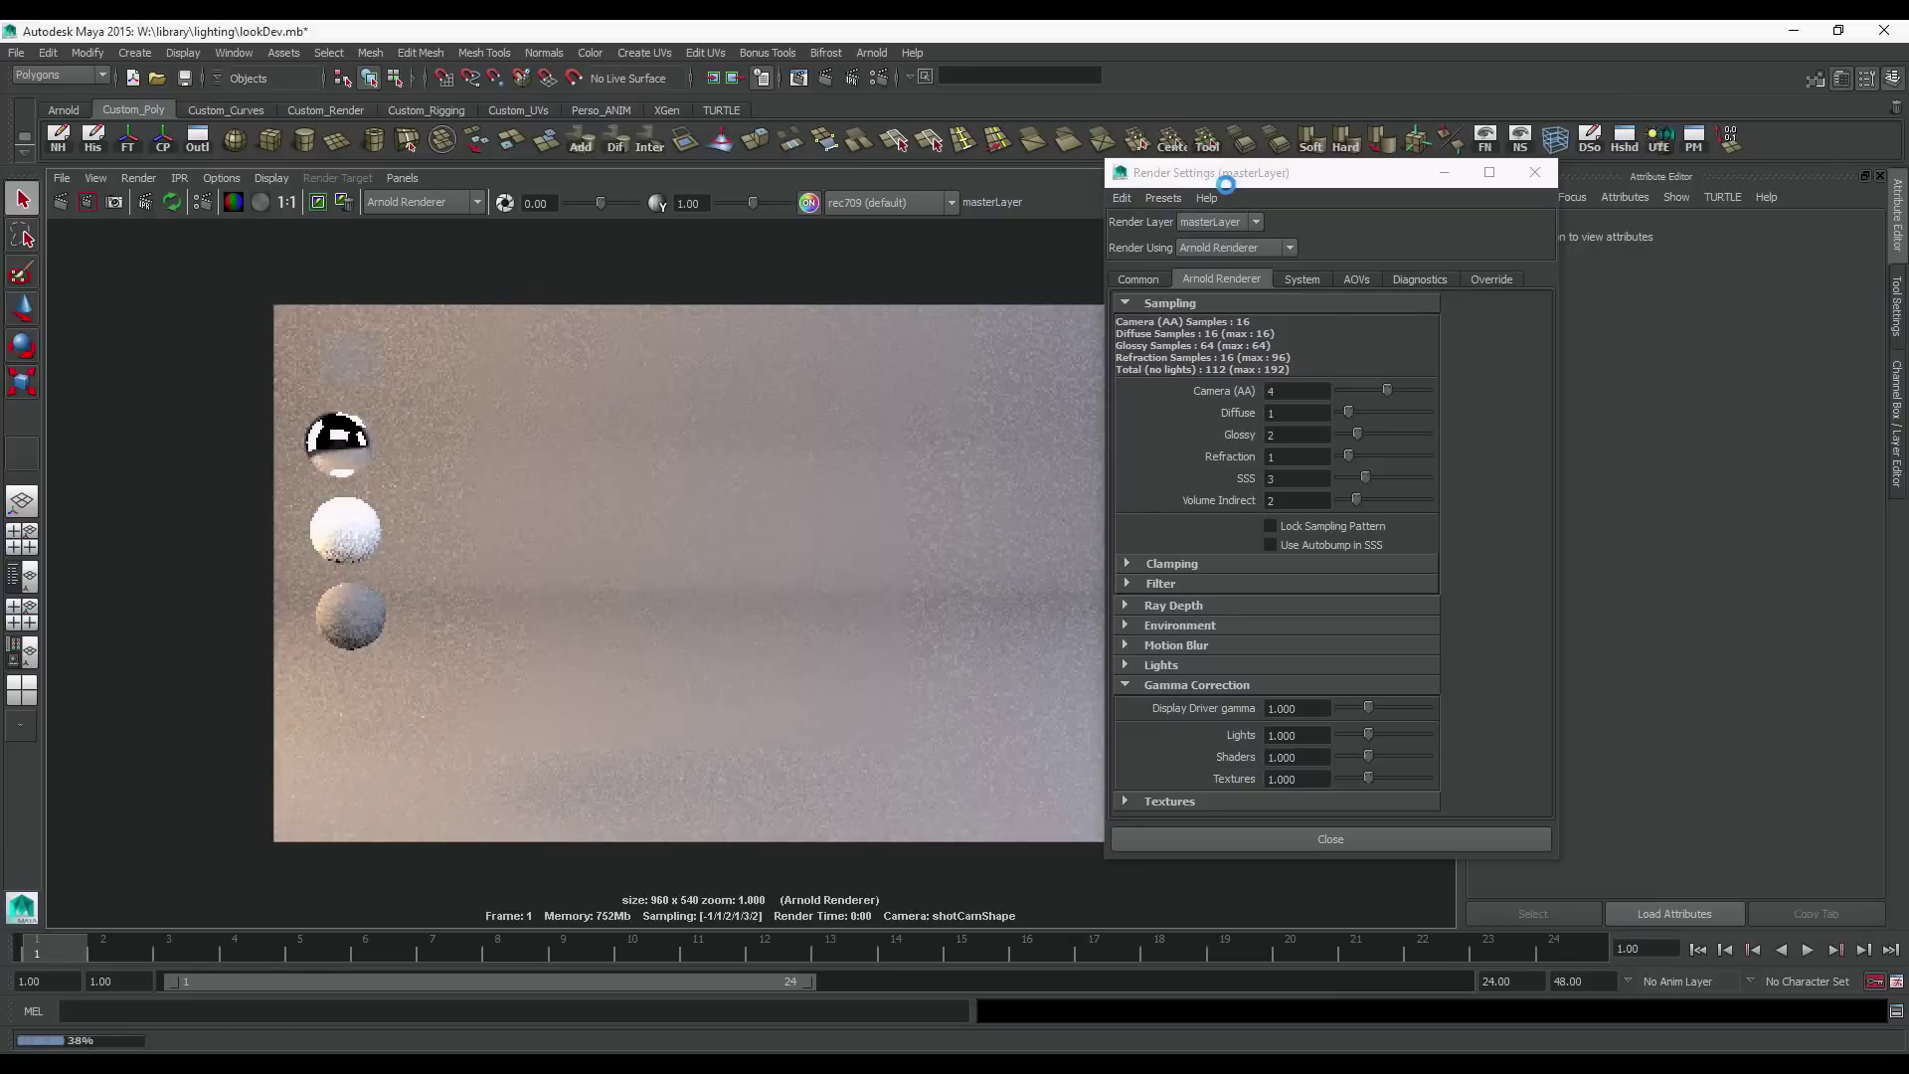
{"action": "left_click_drag", "start_coordinate": [1251, 175], "coordinate": [1483, 234]}
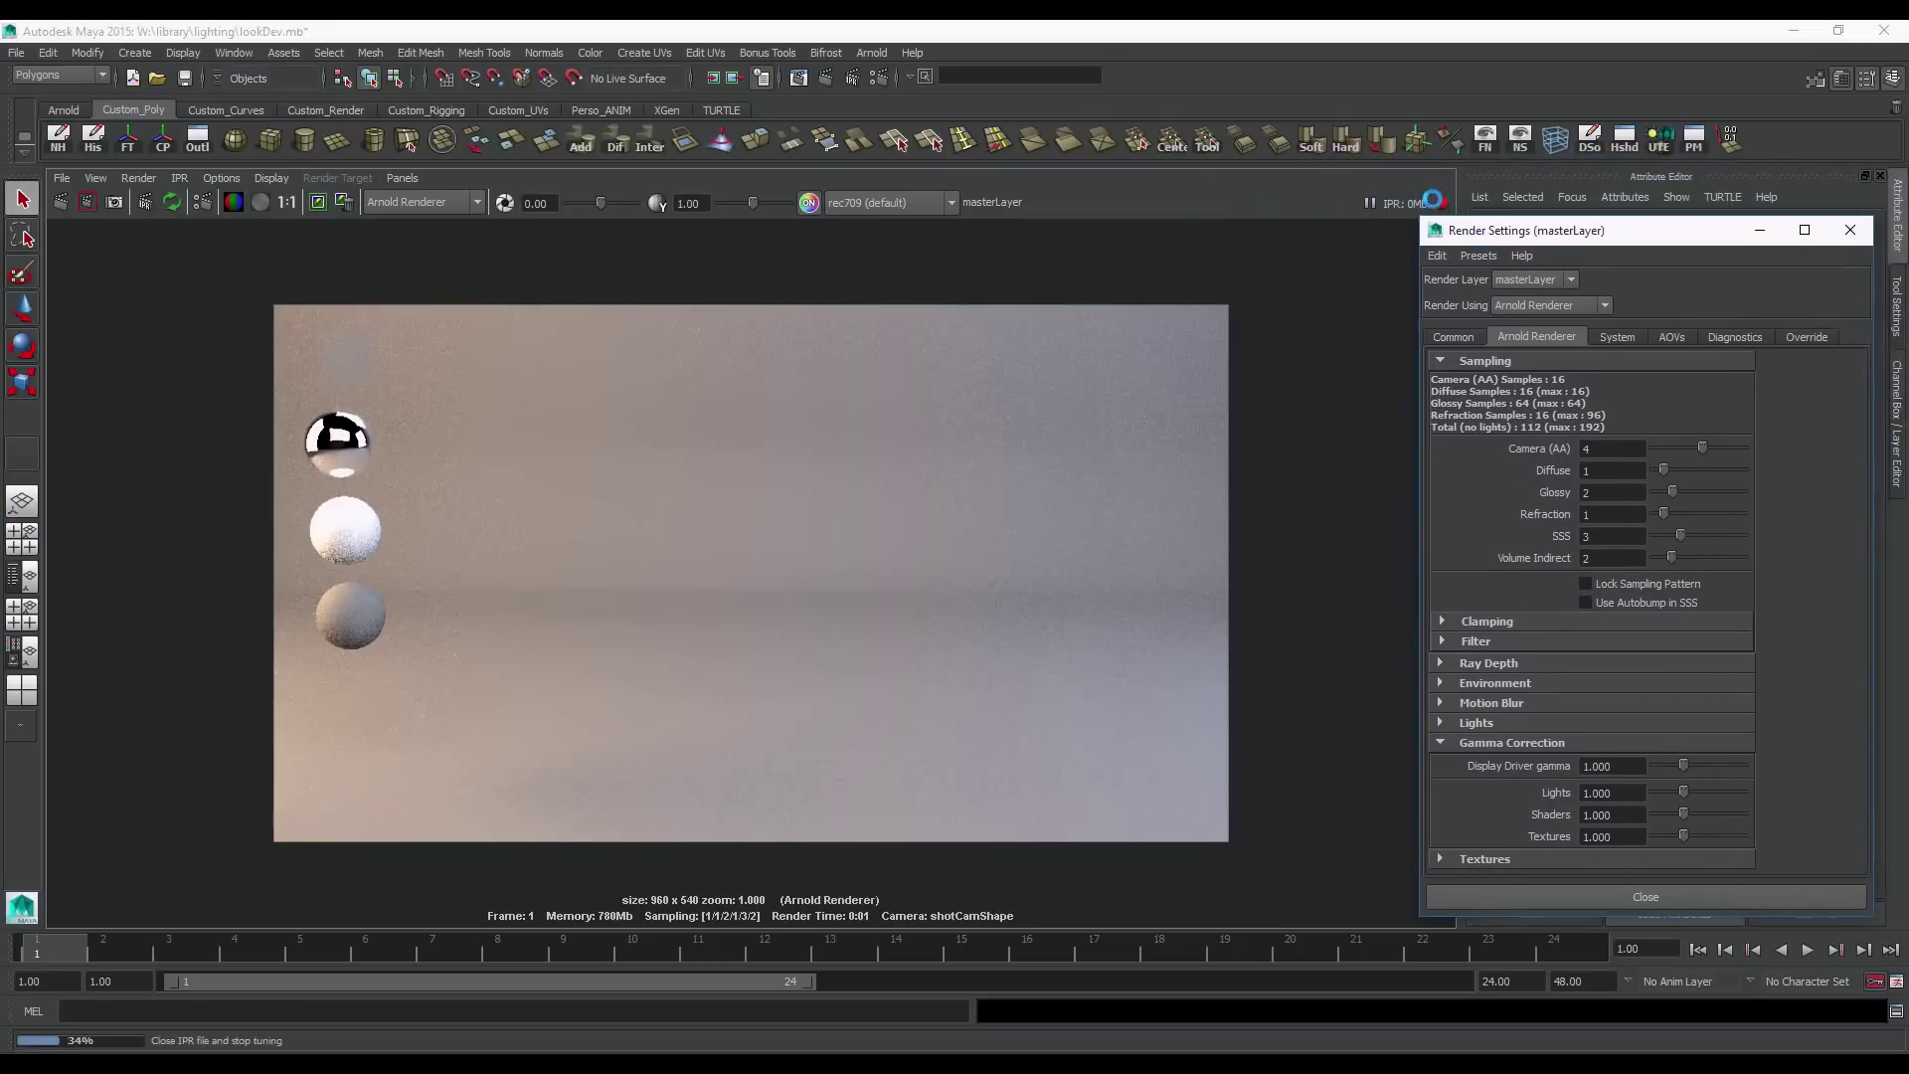
{"action": "left_click", "coordinate": [319, 203]}
{"action": "left_click_drag", "start_coordinate": [1540, 239], "coordinate": [1398, 185]}
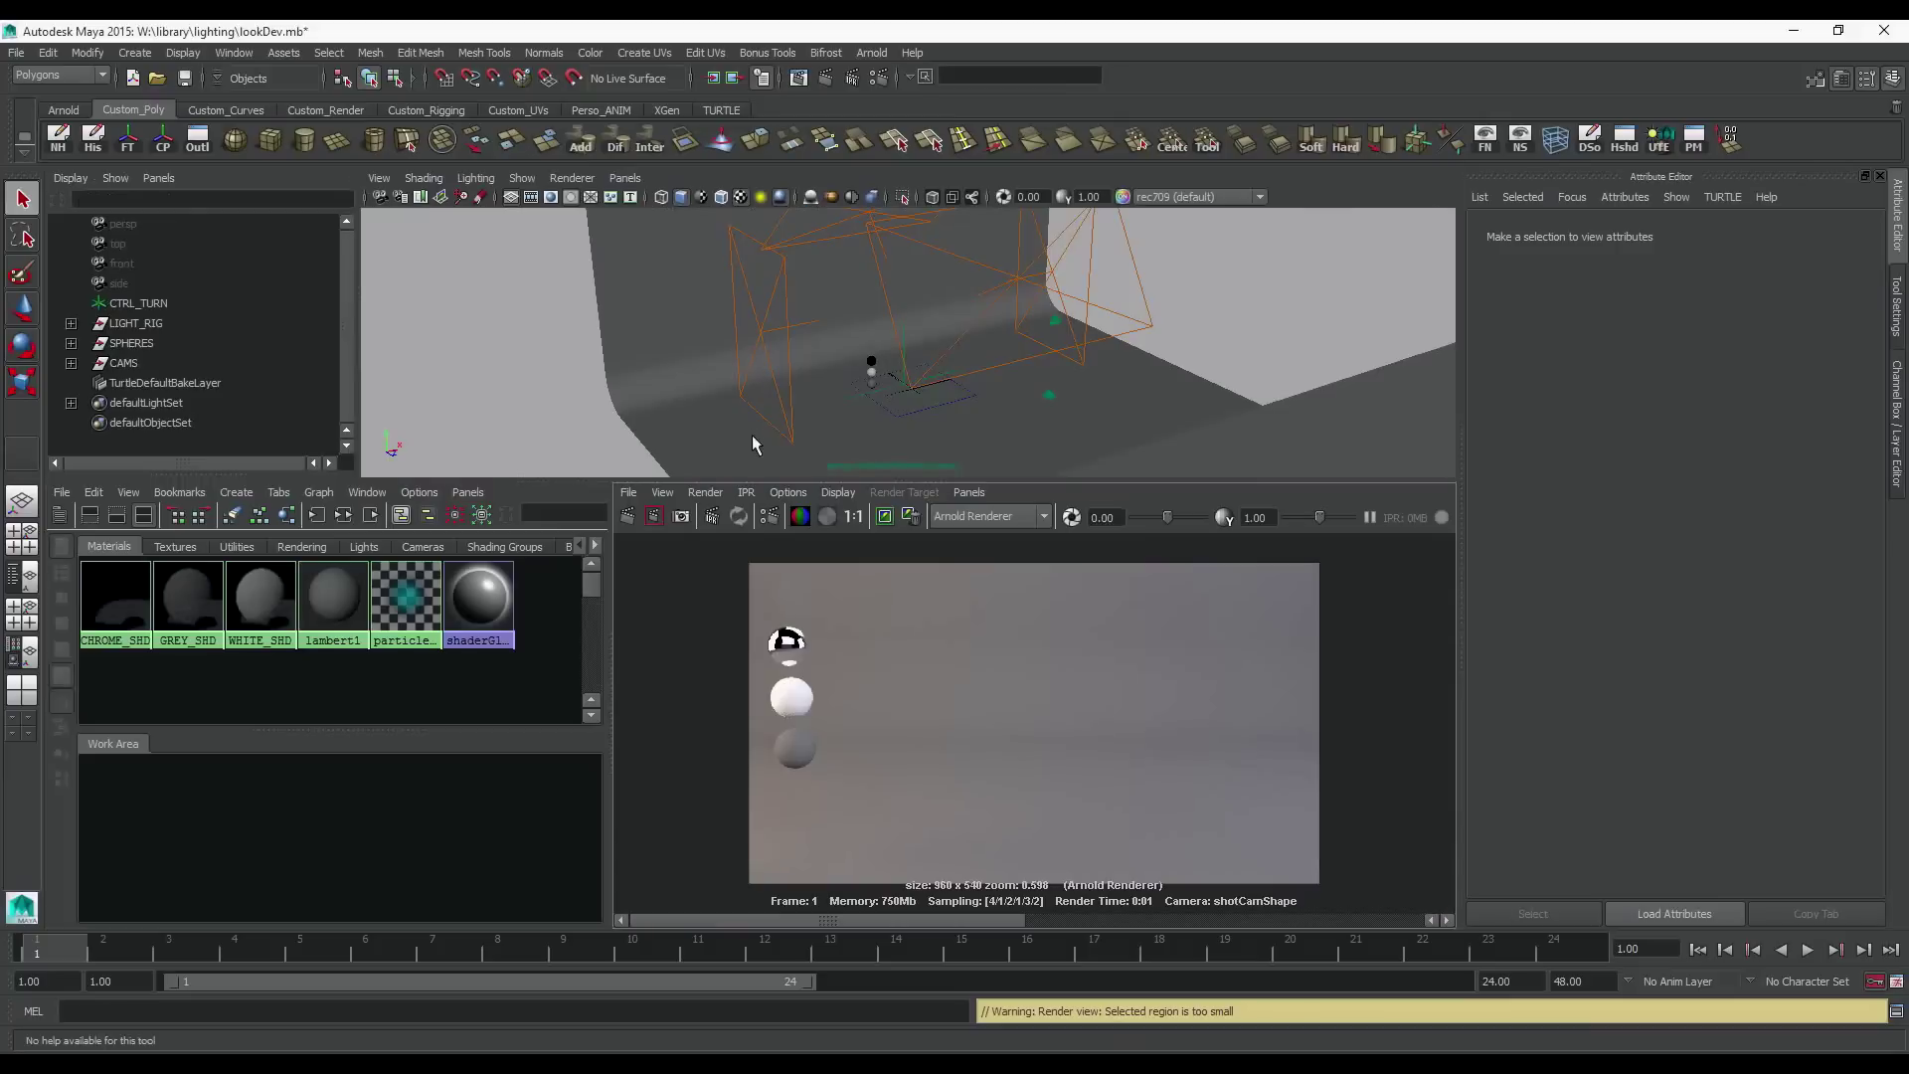
{"action": "left_click_drag", "start_coordinate": [873, 370], "coordinate": [879, 359], "text": "alt"}
{"action": "key", "text": "space"}
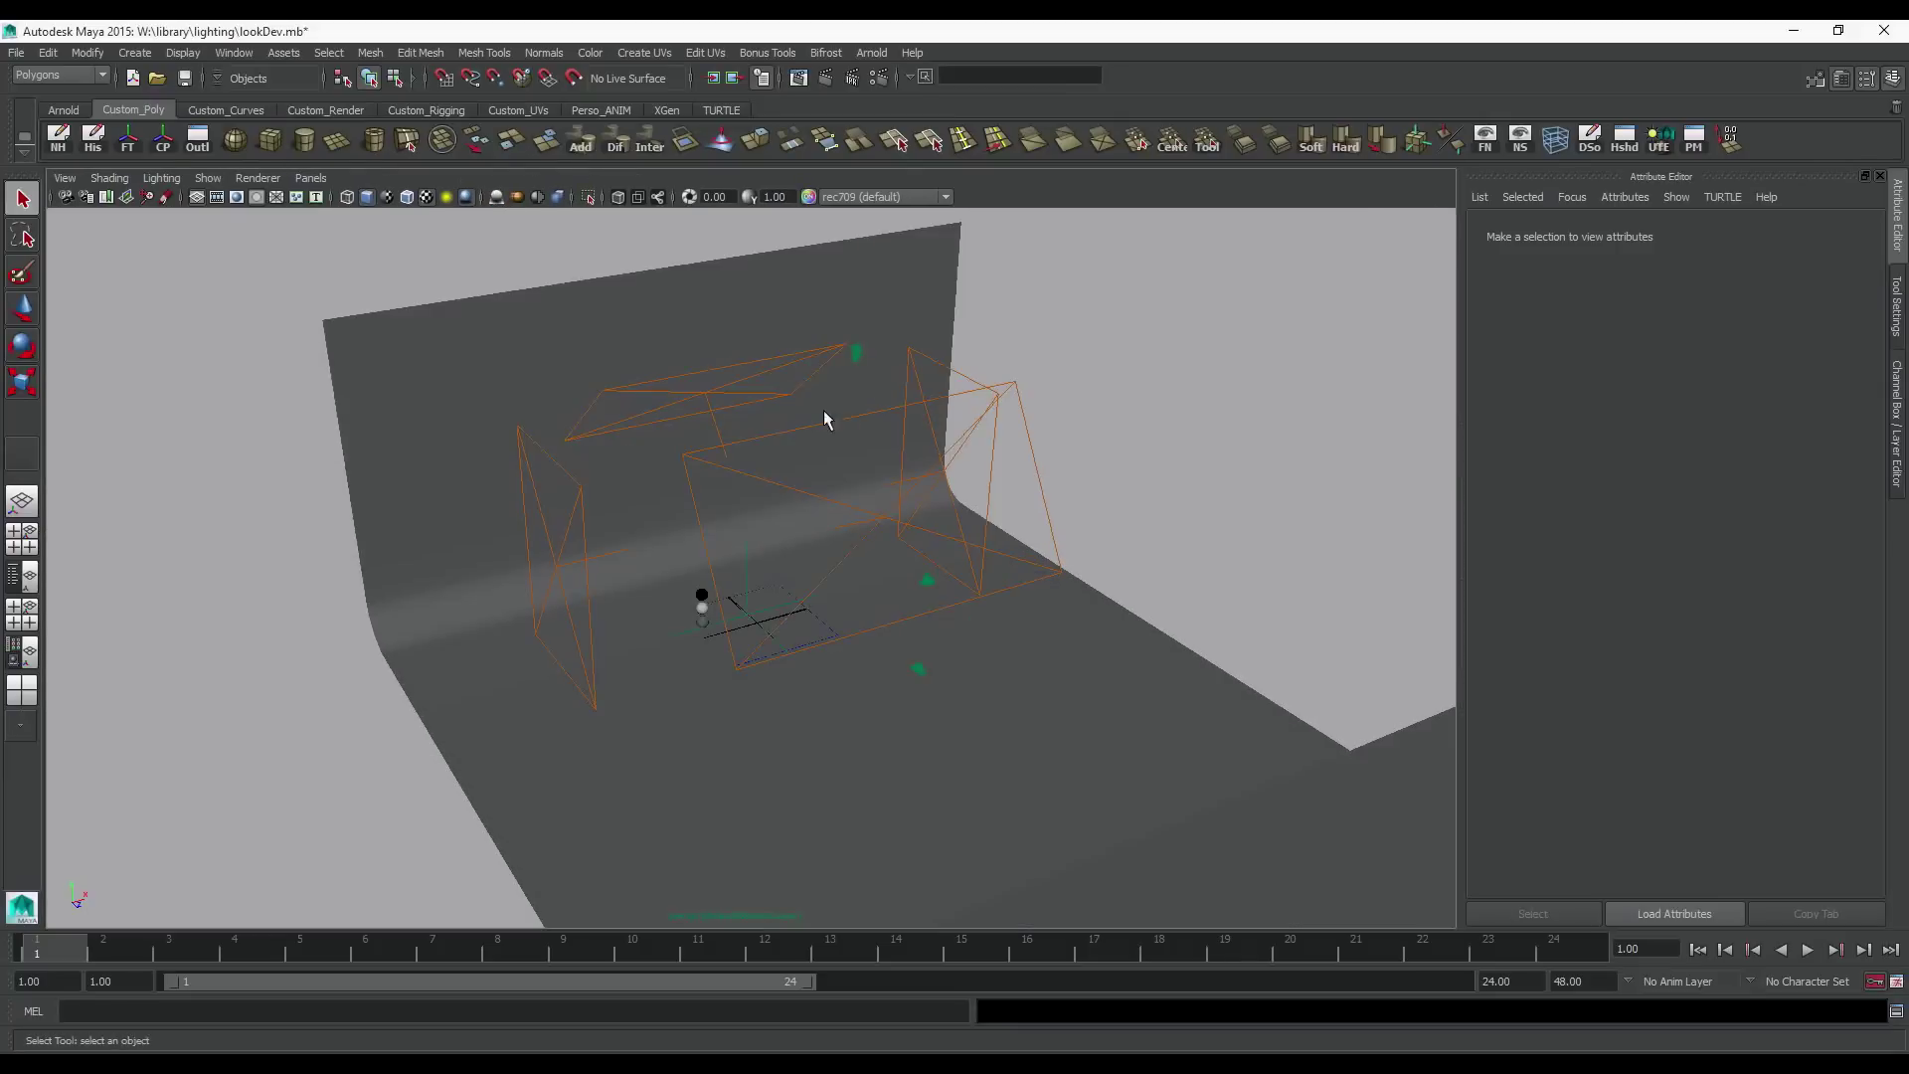
Import delonghiRig_base_v007.mb into the lookDev scene
{"action": "right_click_drag", "start_coordinate": [710, 569], "coordinate": [728, 579], "text": "alt"}
{"action": "scroll", "coordinate": [728, 579], "scroll_direction": "up", "scroll_amount": 2}
{"action": "left_click", "coordinate": [17, 52]}
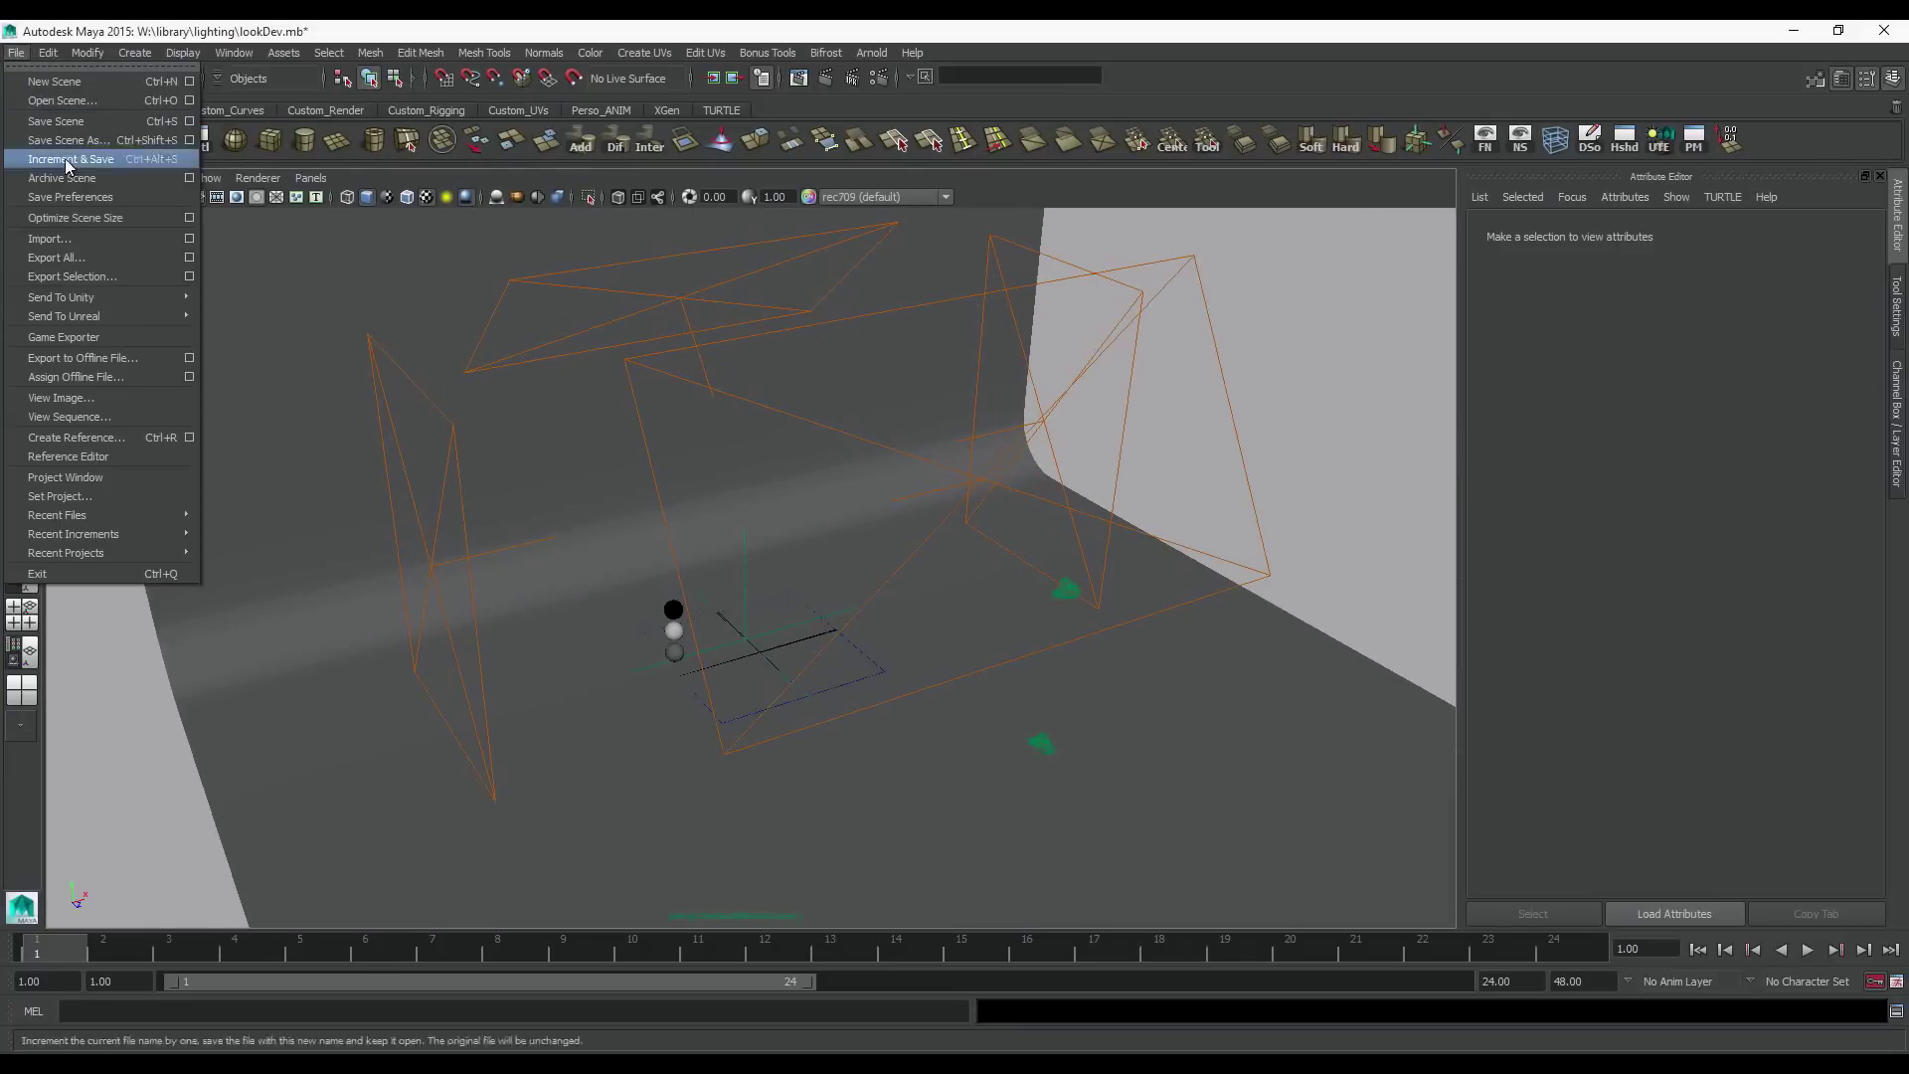
{"action": "left_click", "coordinate": [69, 240]}
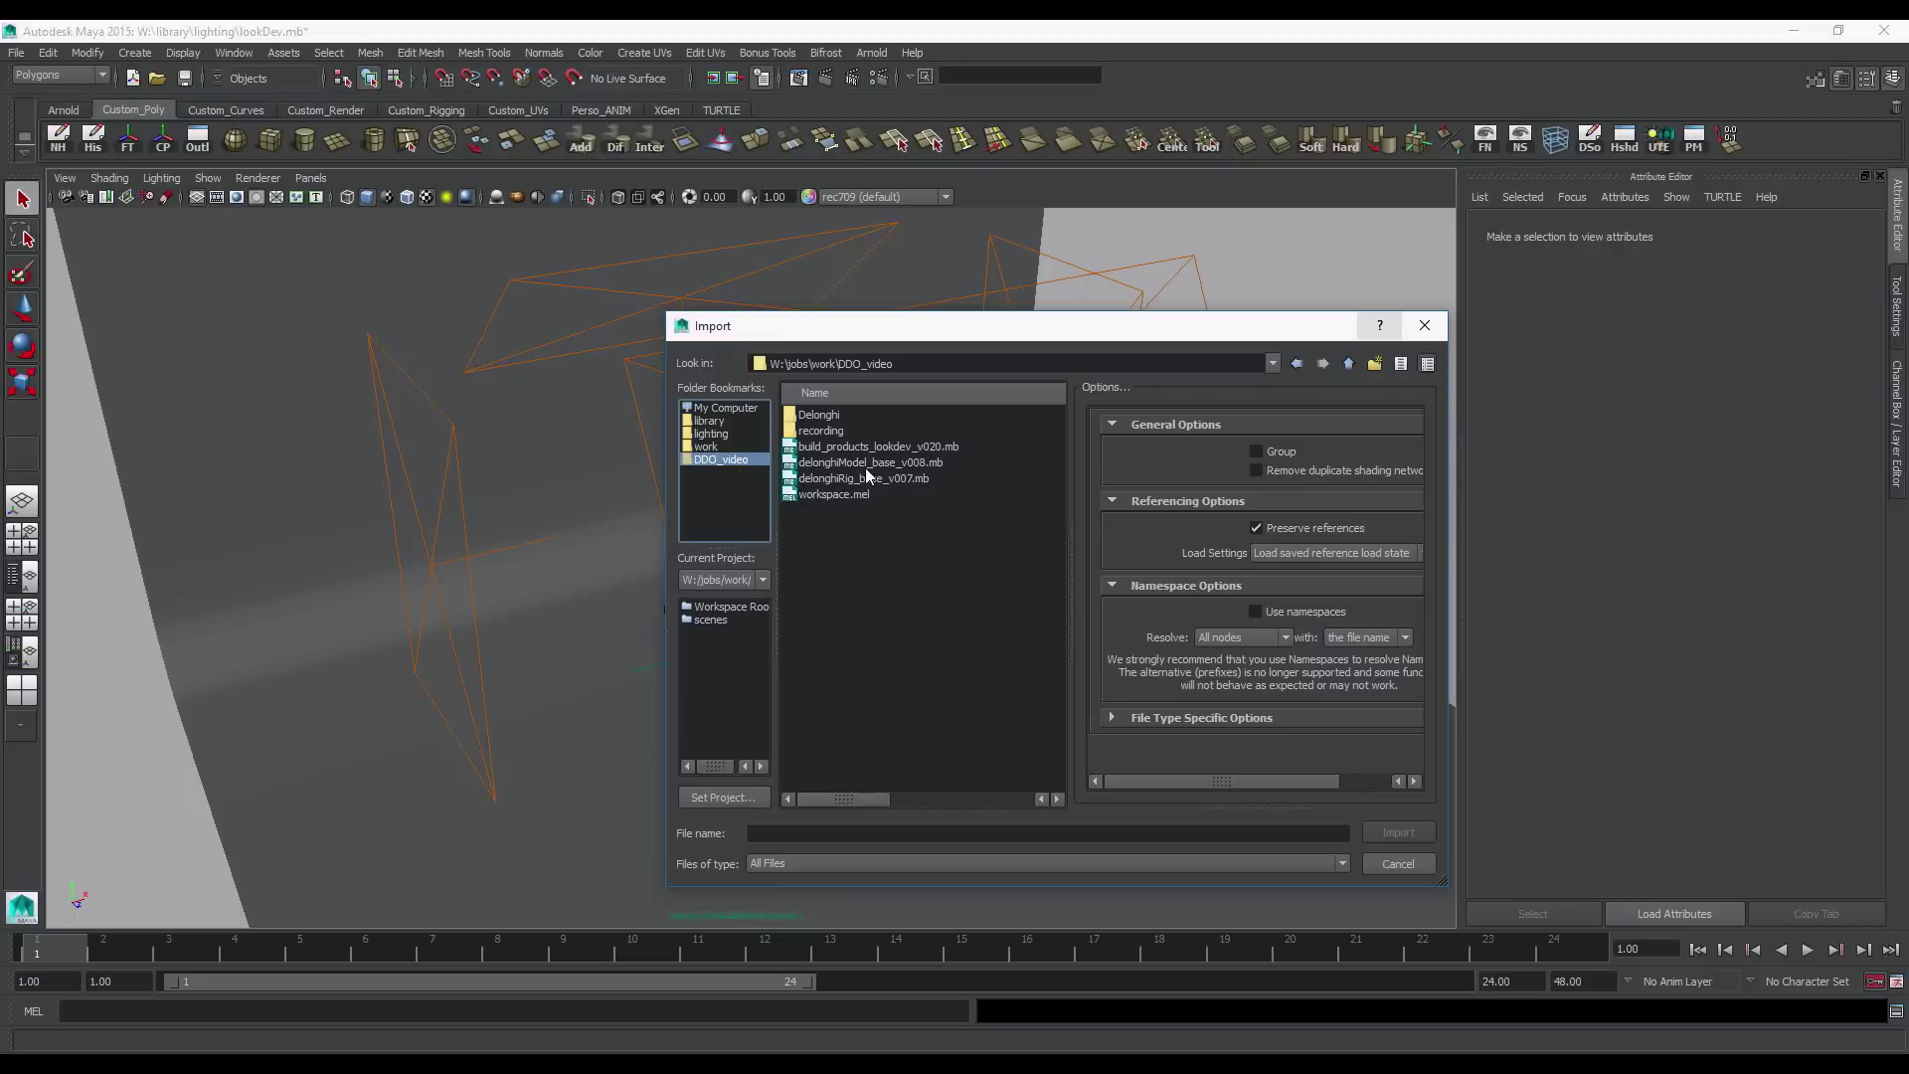
{"action": "left_click", "coordinate": [879, 478]}
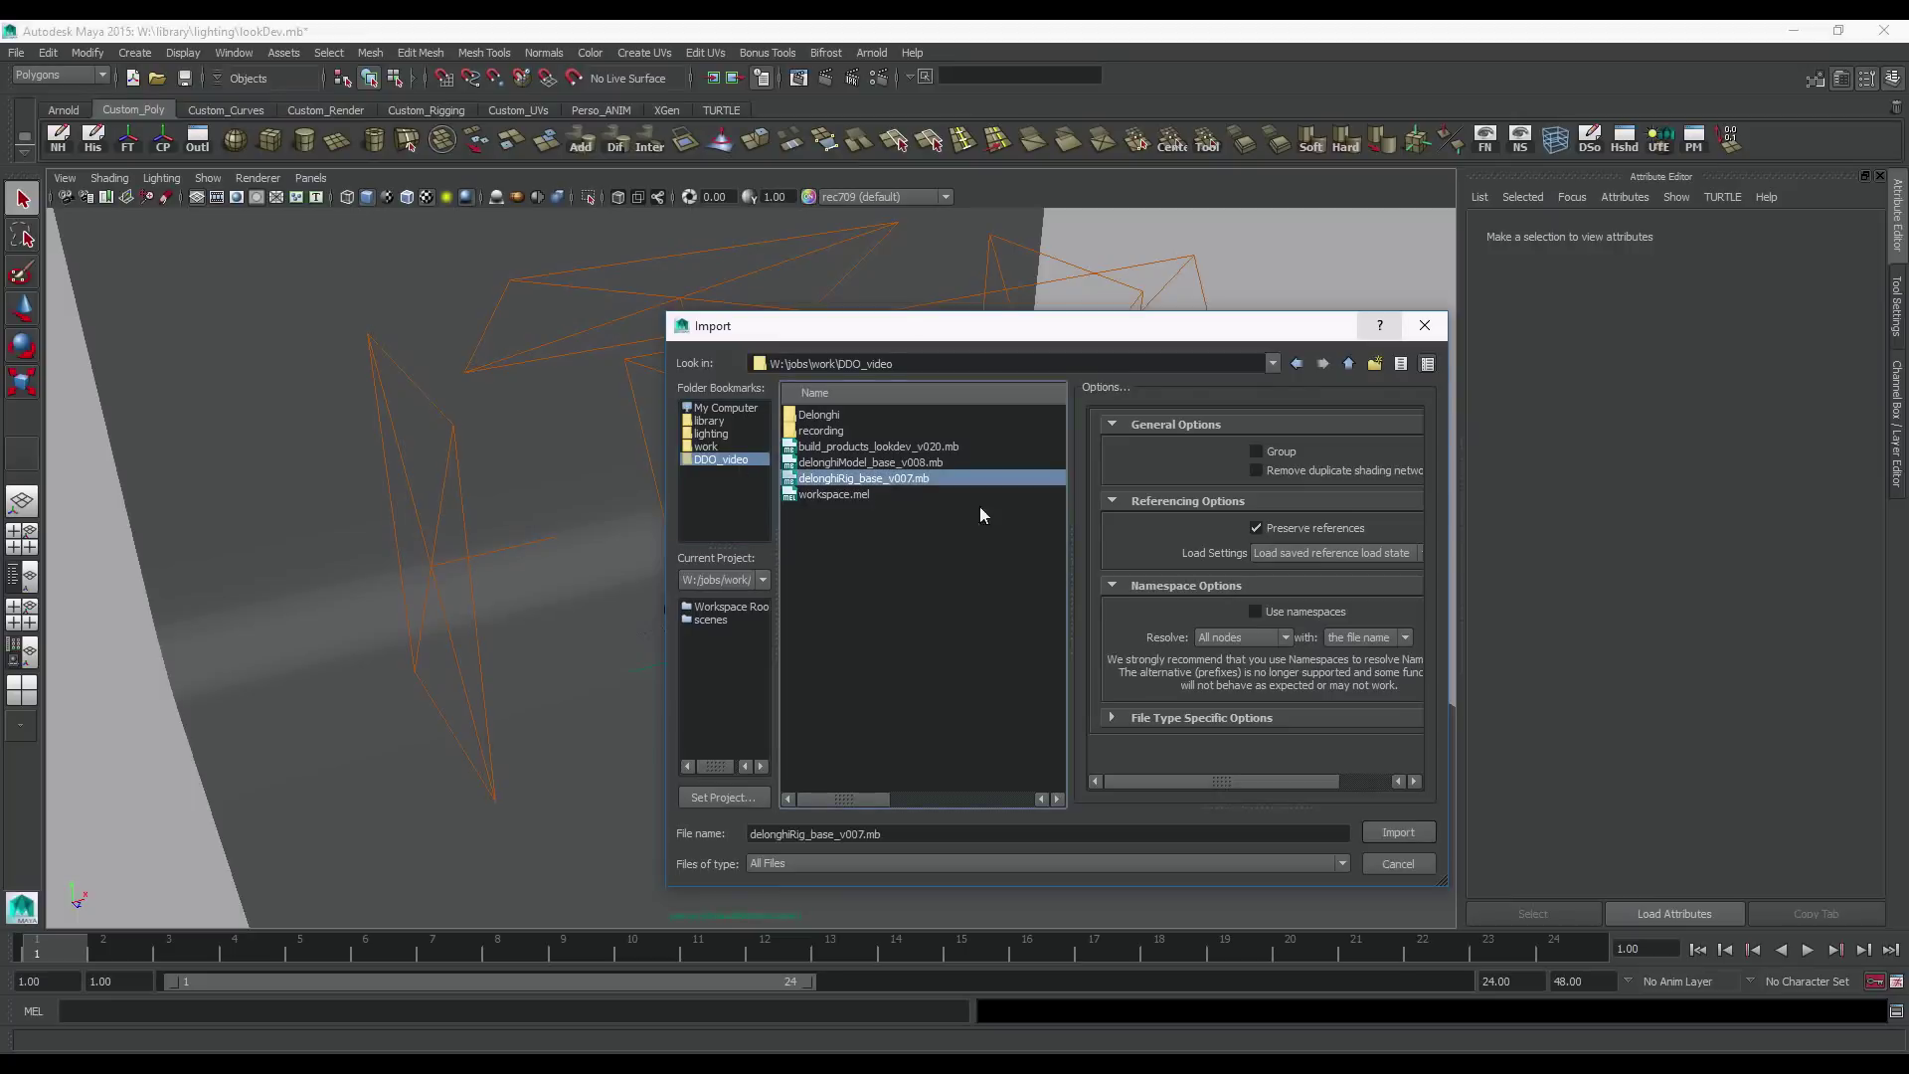
{"action": "left_click", "coordinate": [1396, 835]}
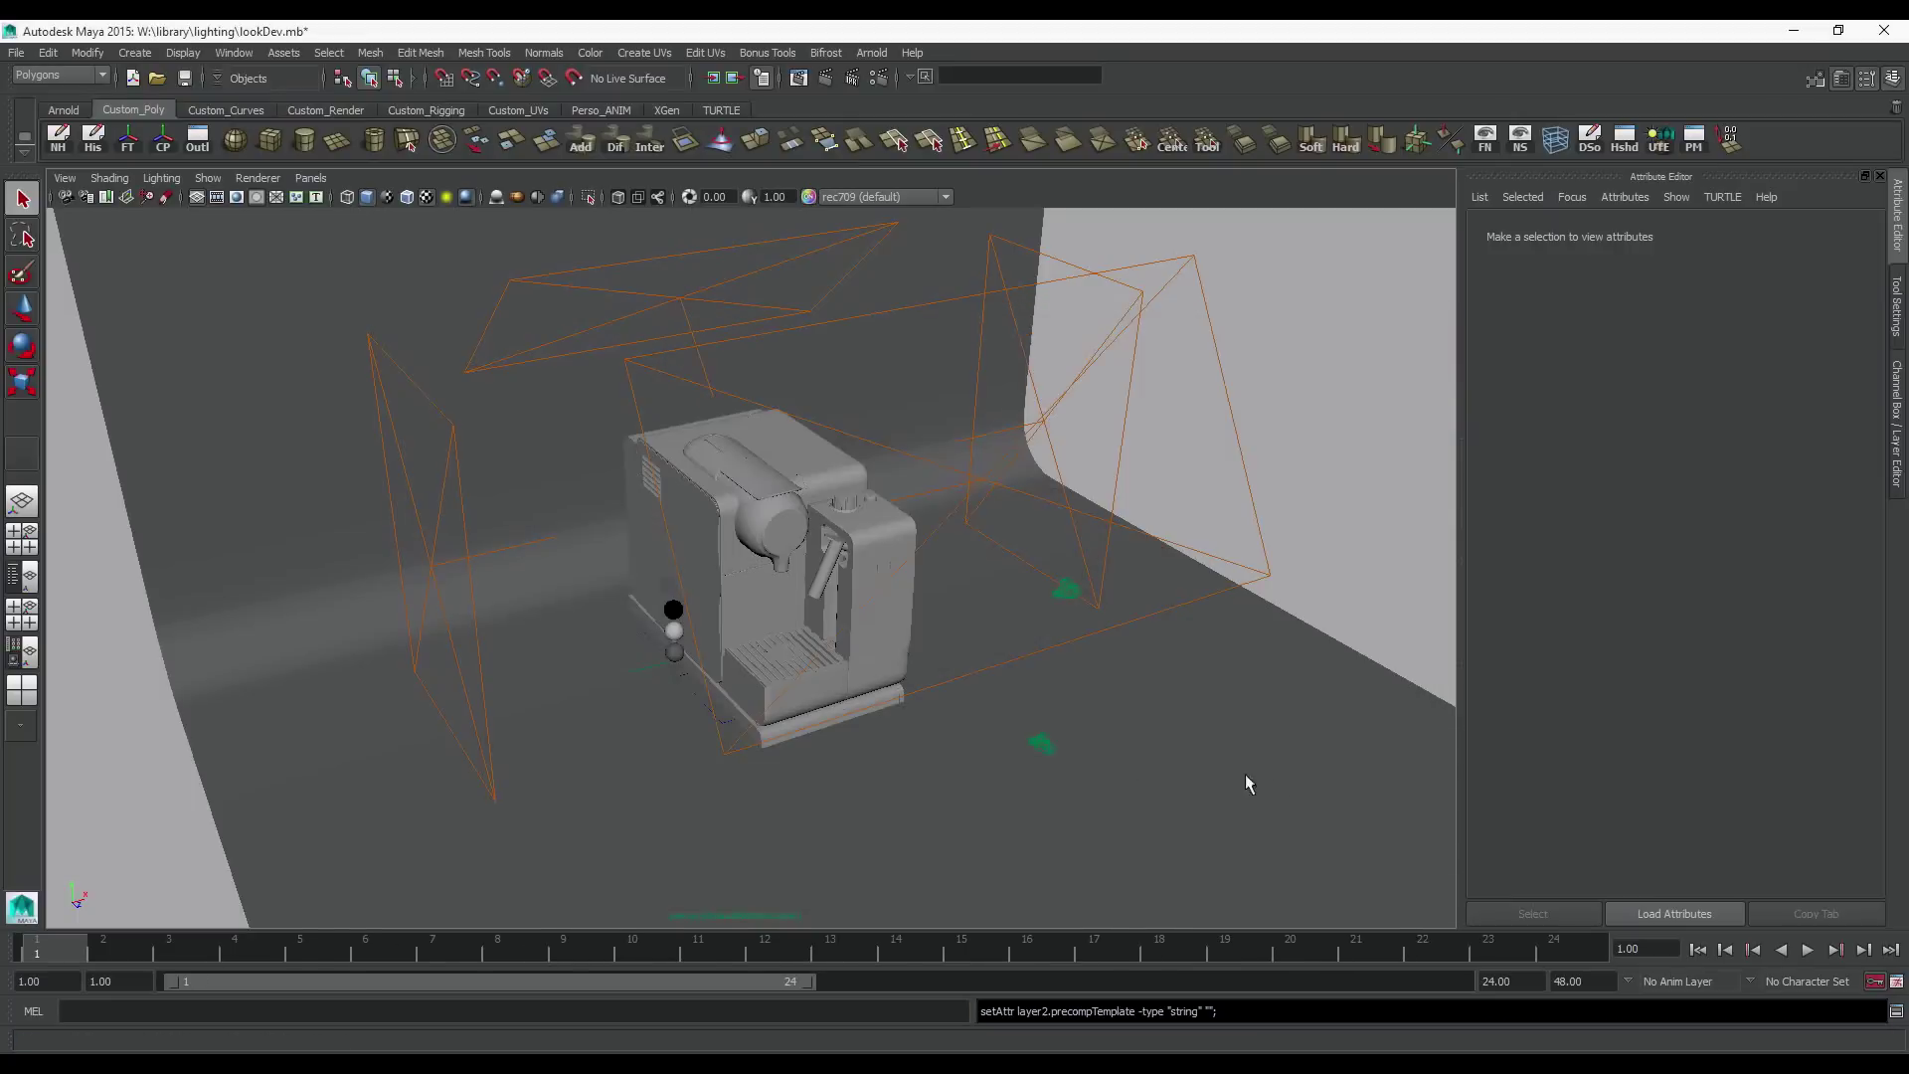
Scale down the DELONGHI_GRP rig, move it back along Z, and parent it under CTRL_TURN
{"action": "left_click", "coordinate": [22, 576]}
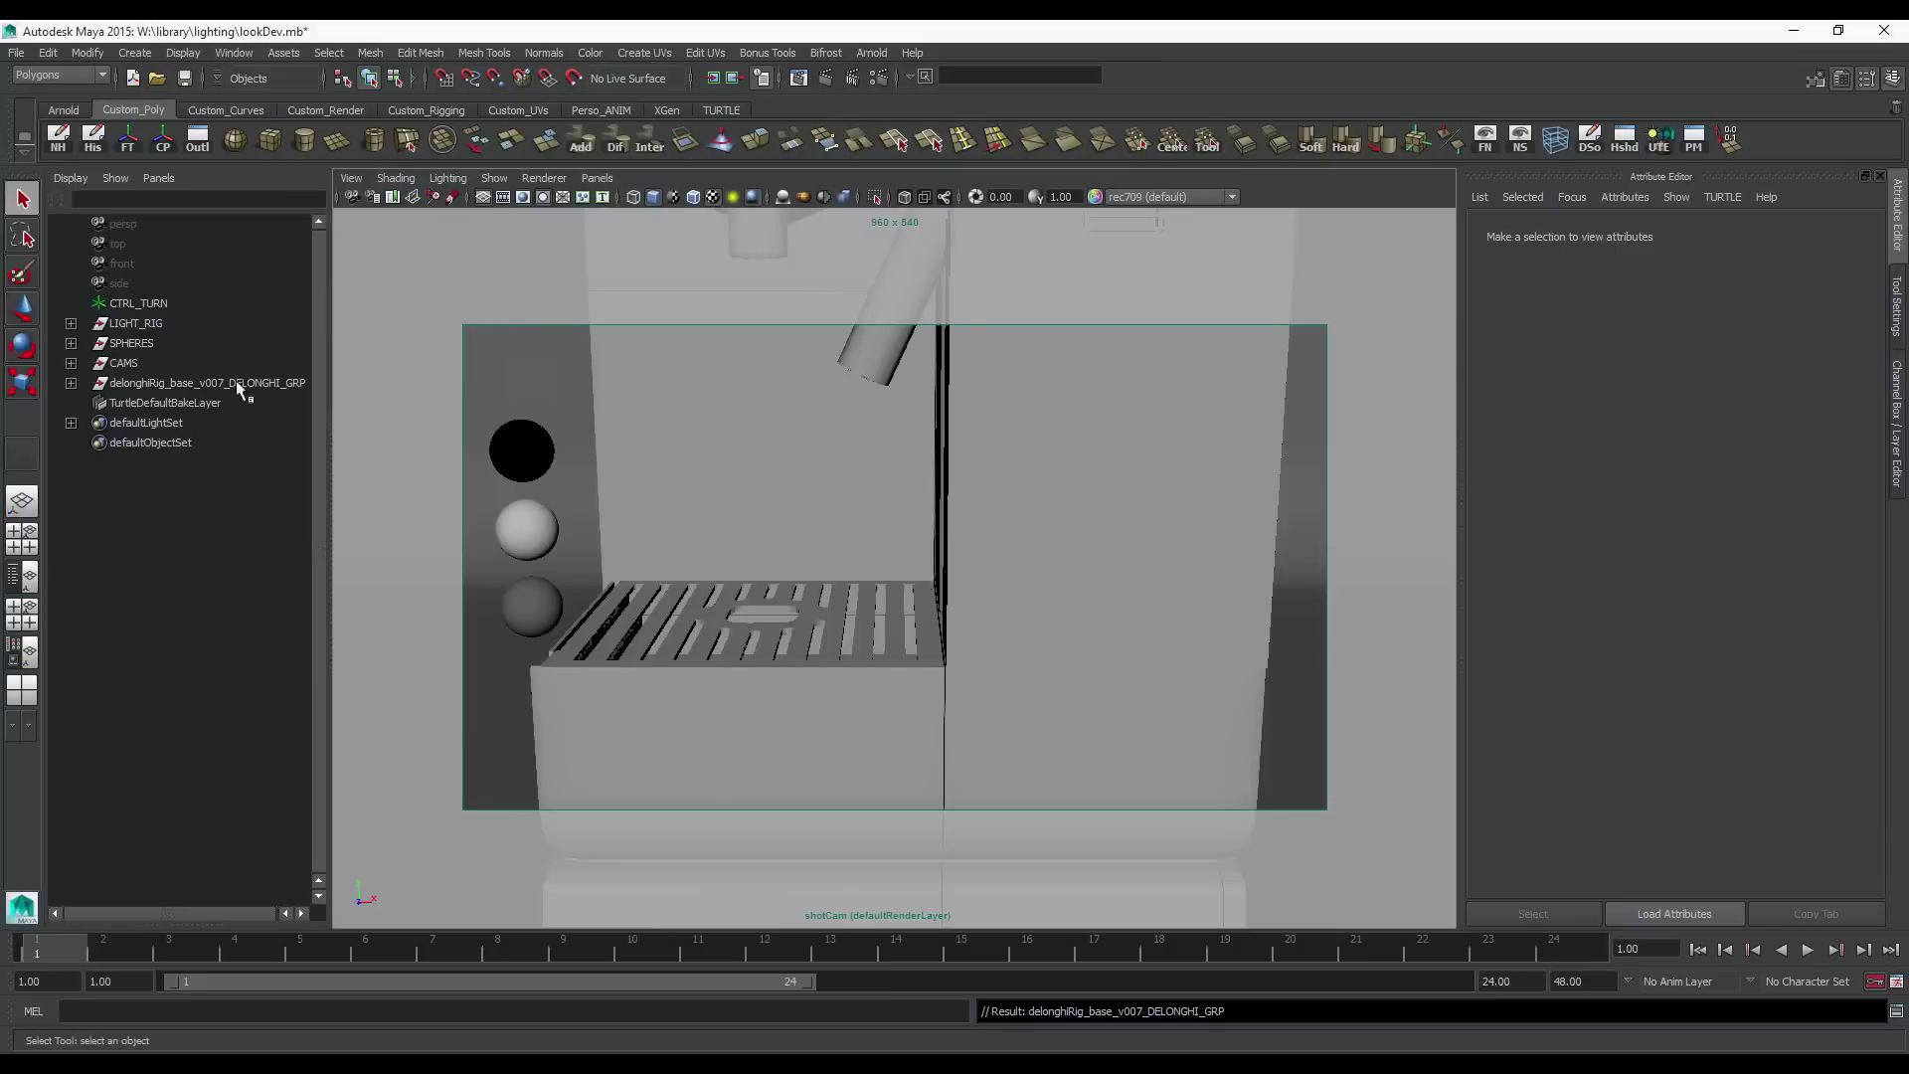
{"action": "left_click", "coordinate": [239, 386]}
{"action": "key", "text": "r"}
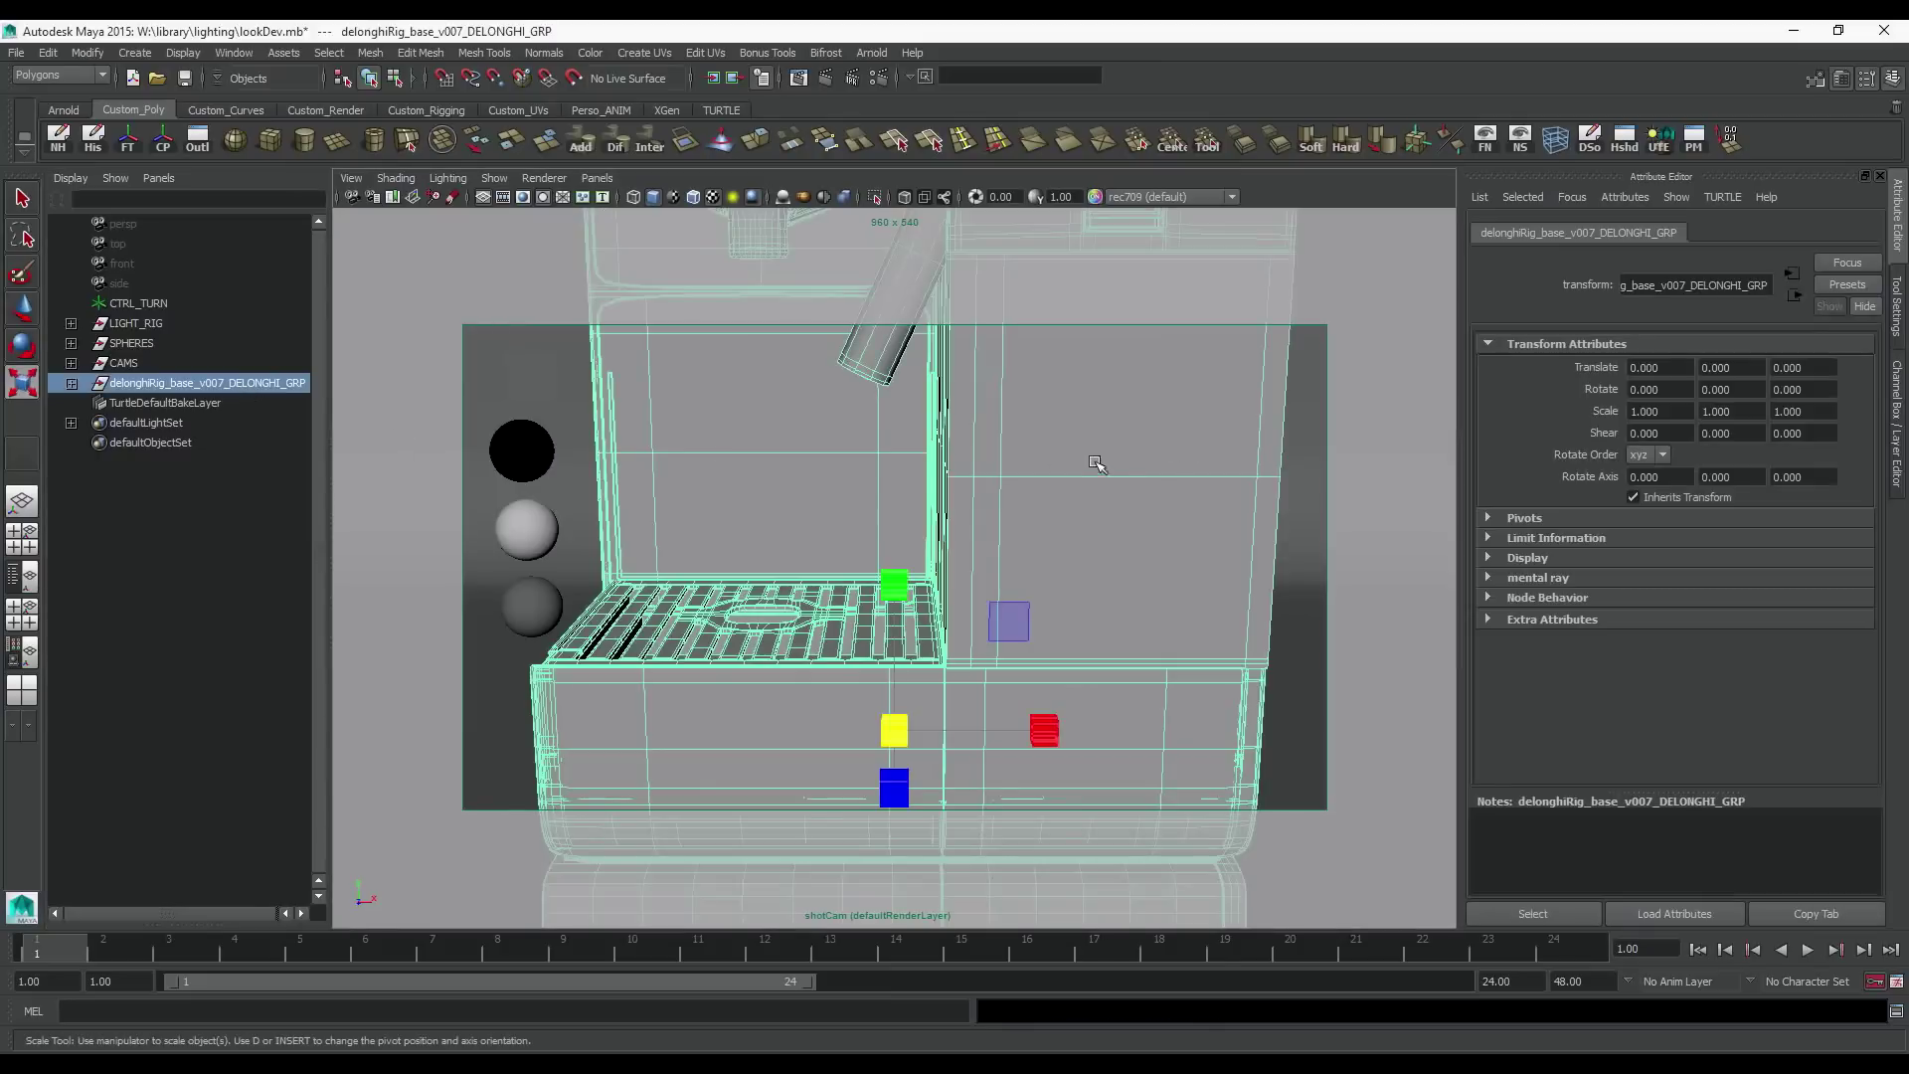
{"action": "middle_click_drag", "start_coordinate": [1099, 456], "coordinate": [729, 524]}
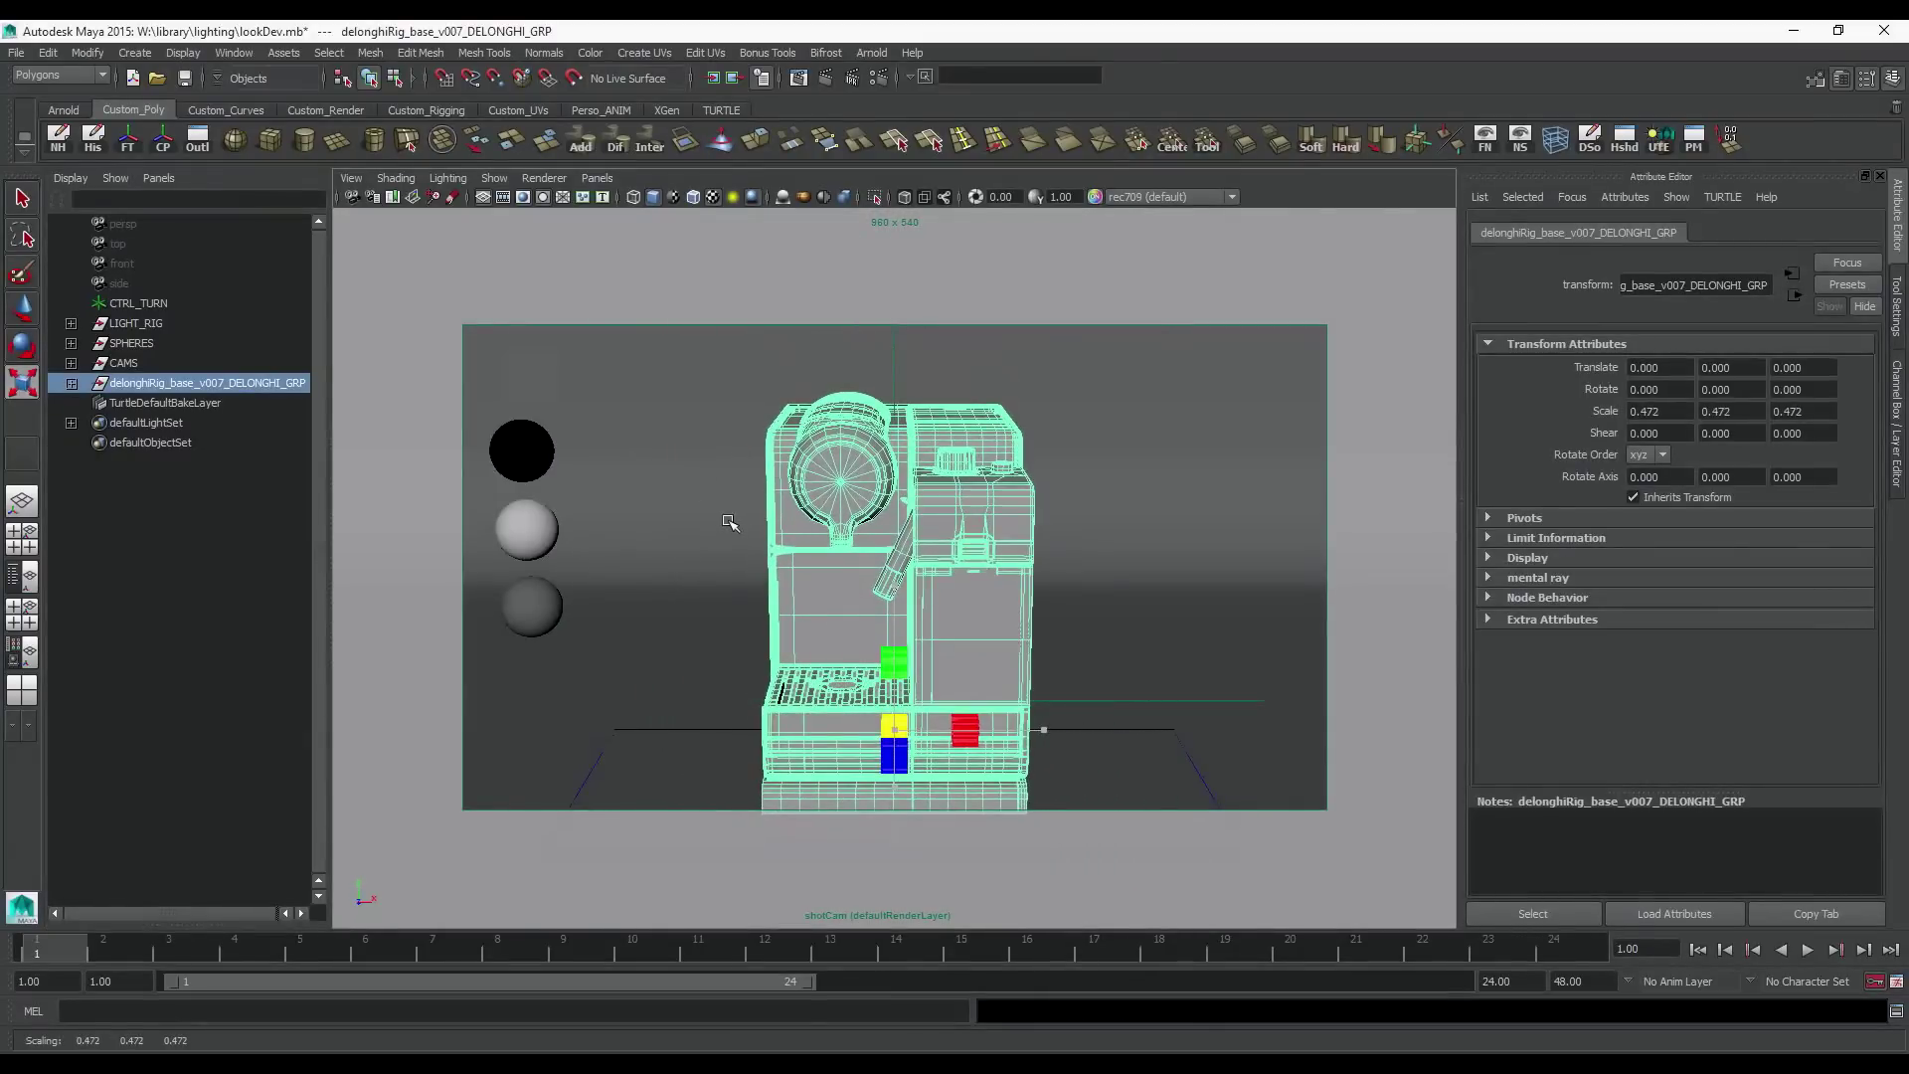
{"action": "key", "text": "w"}
{"action": "left_click_drag", "start_coordinate": [898, 804], "coordinate": [895, 765]}
{"action": "middle_click_drag", "start_coordinate": [207, 390], "coordinate": [199, 304]}
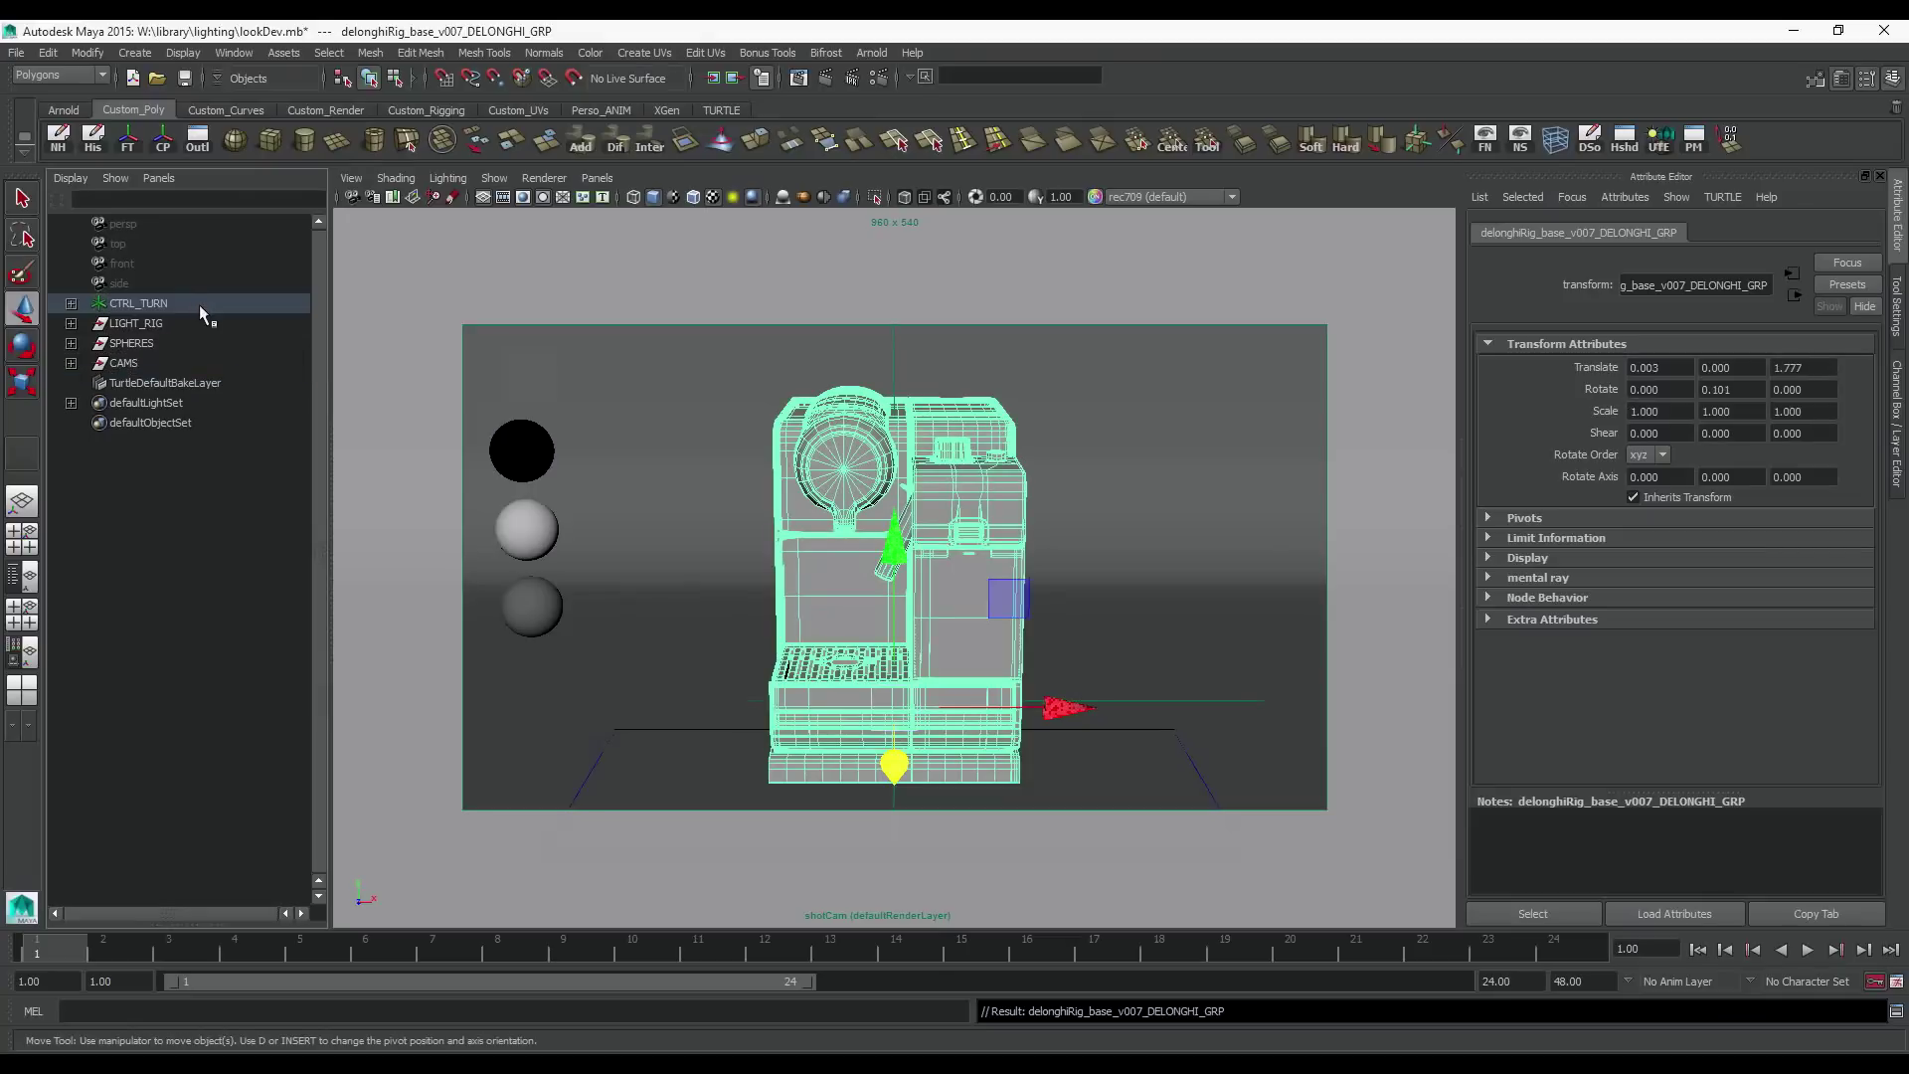
{"action": "left_click", "coordinate": [169, 302]}
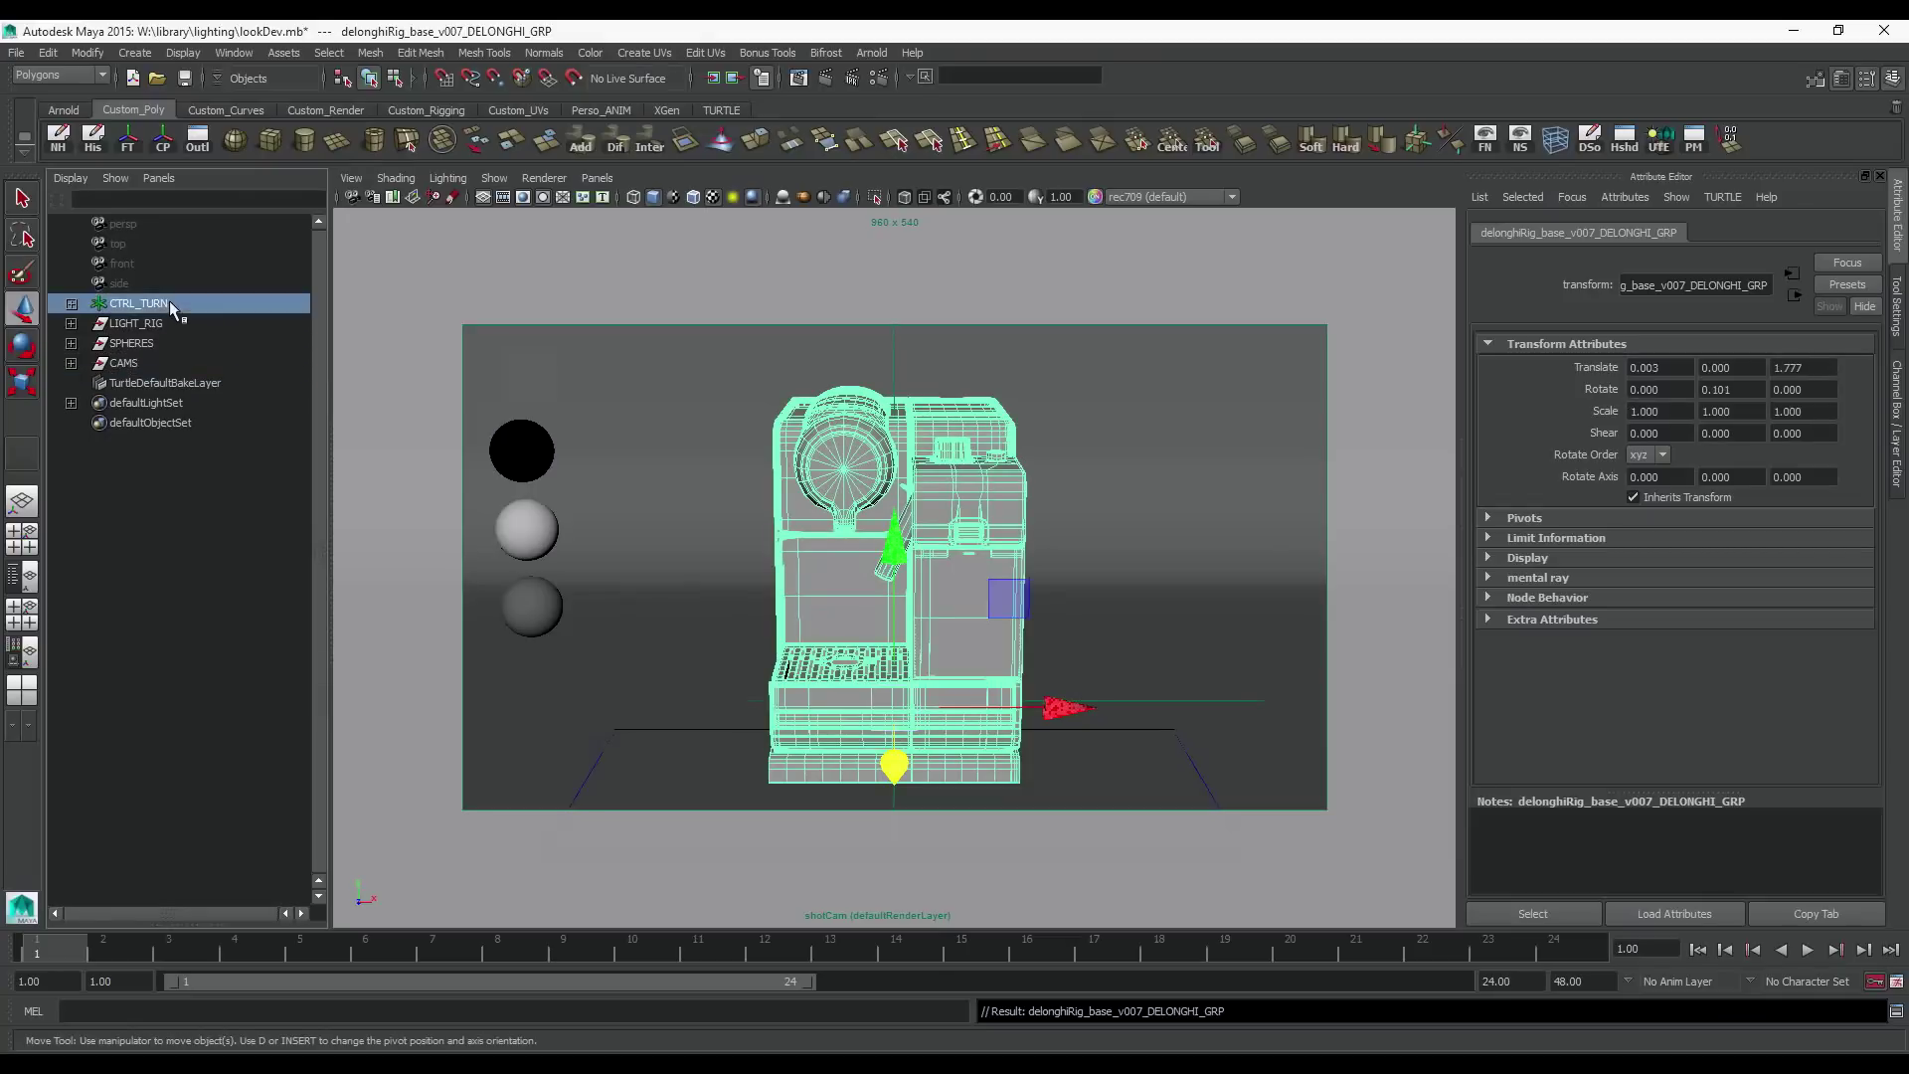
Set the animation end time to 150, play the turntable, and return to frame 1
{"action": "double_click", "coordinate": [1493, 978]}
{"action": "type", "text": "100"}
{"action": "key", "text": "Return"}
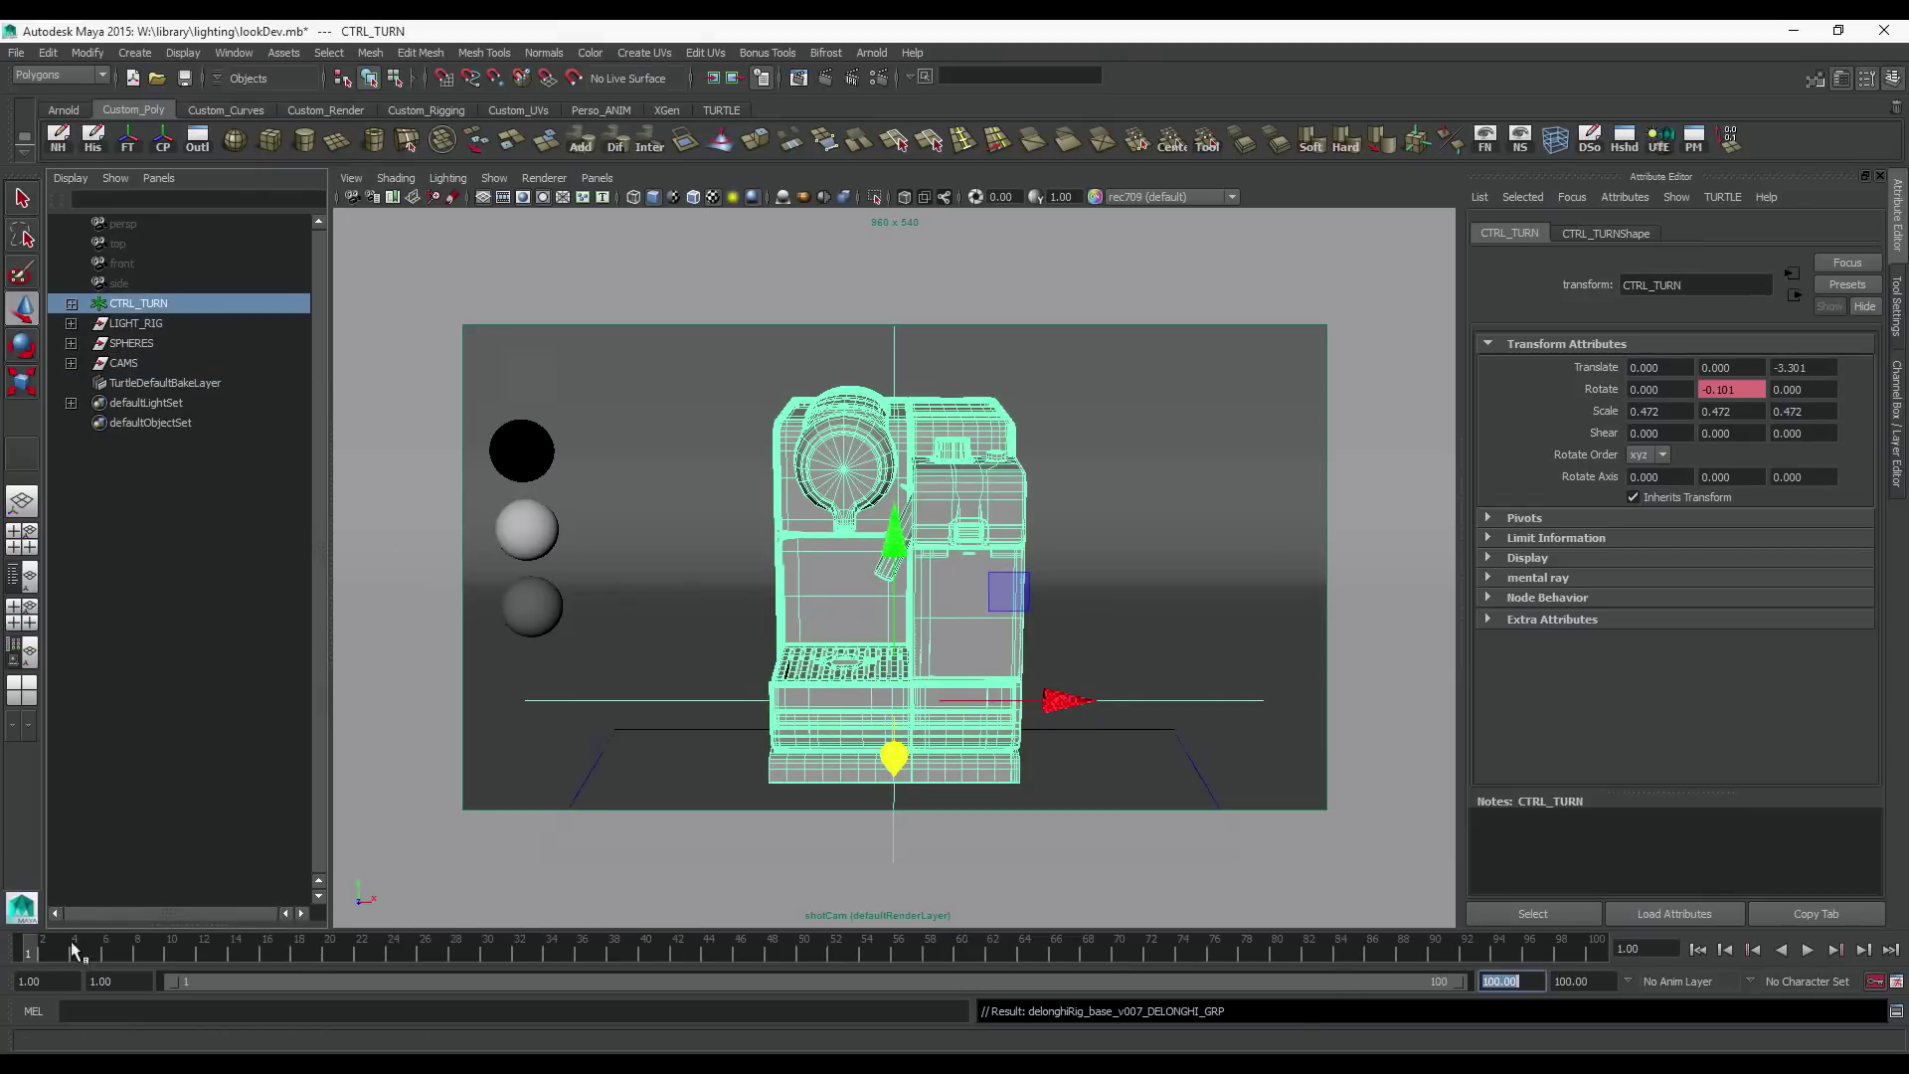
{"action": "key", "text": "alt+v"}
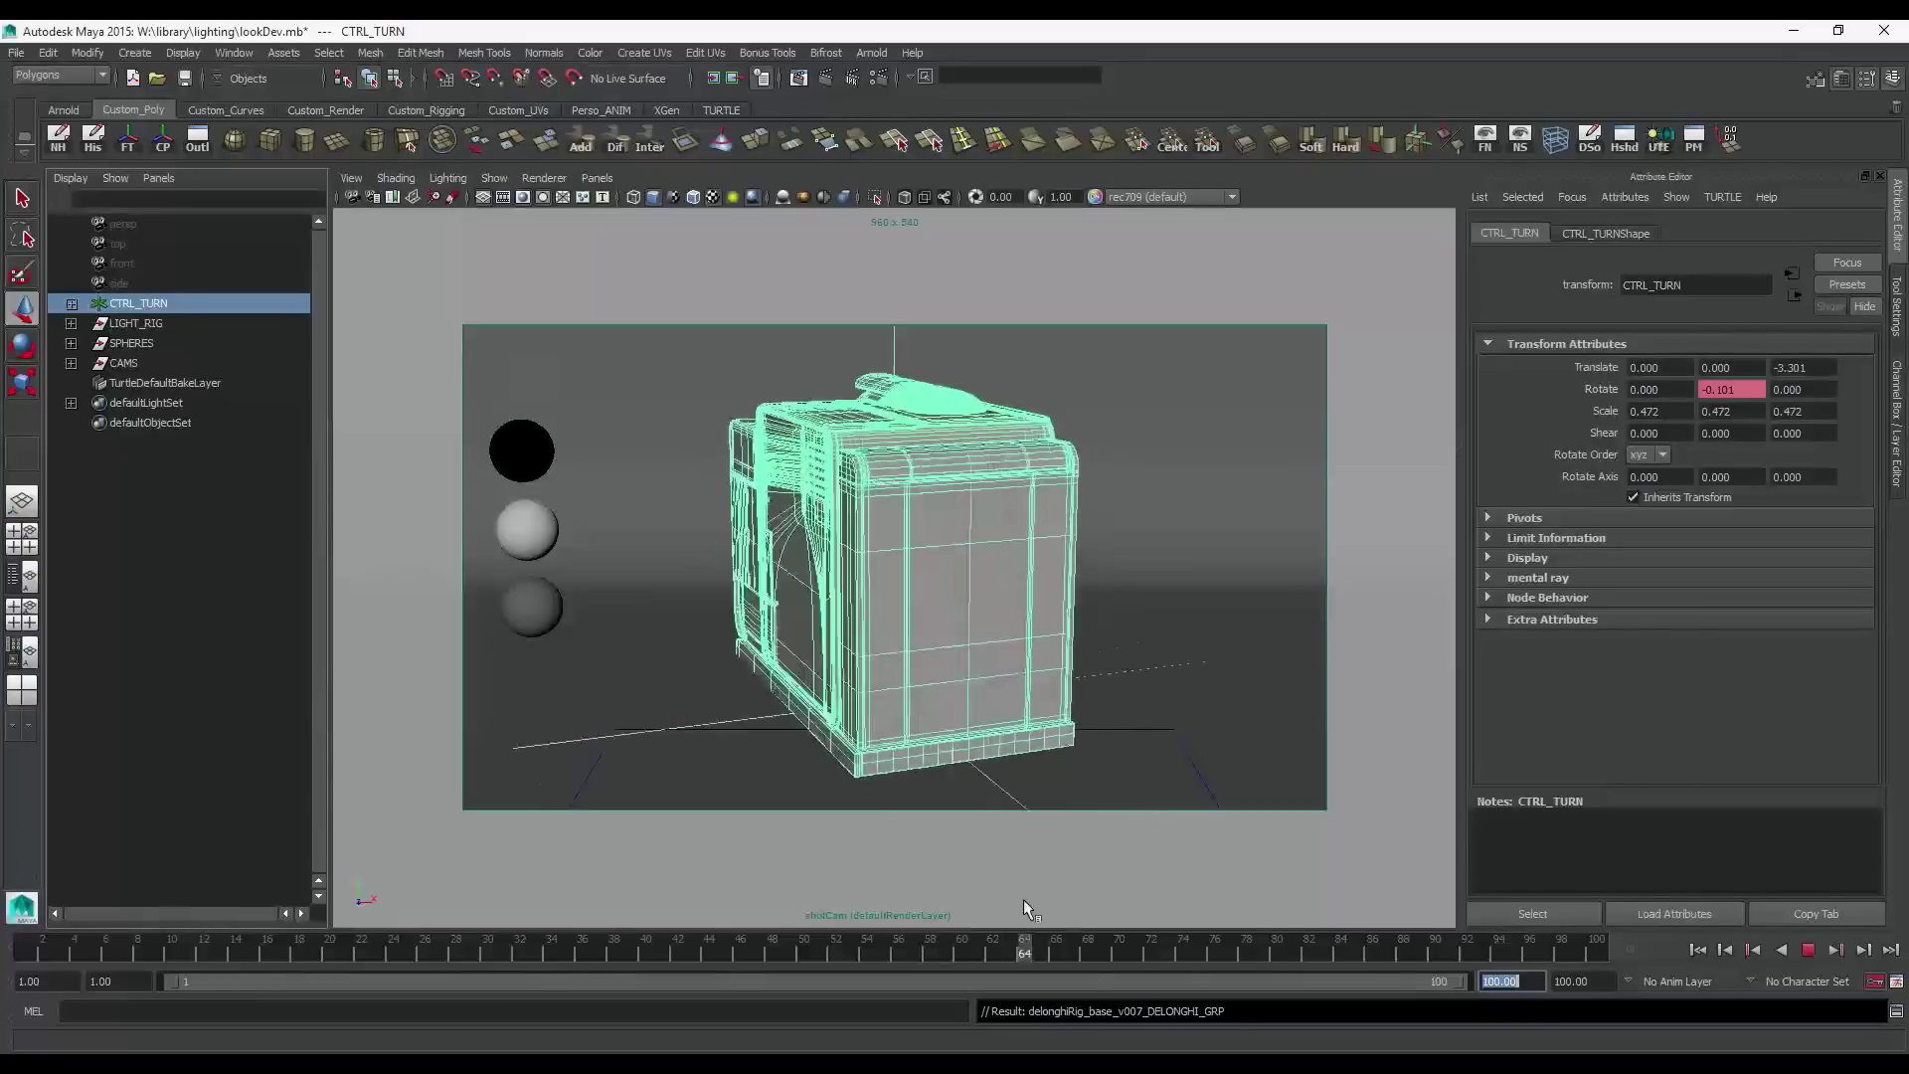
{"action": "type", "text": "150"}
{"action": "key", "text": "Return"}
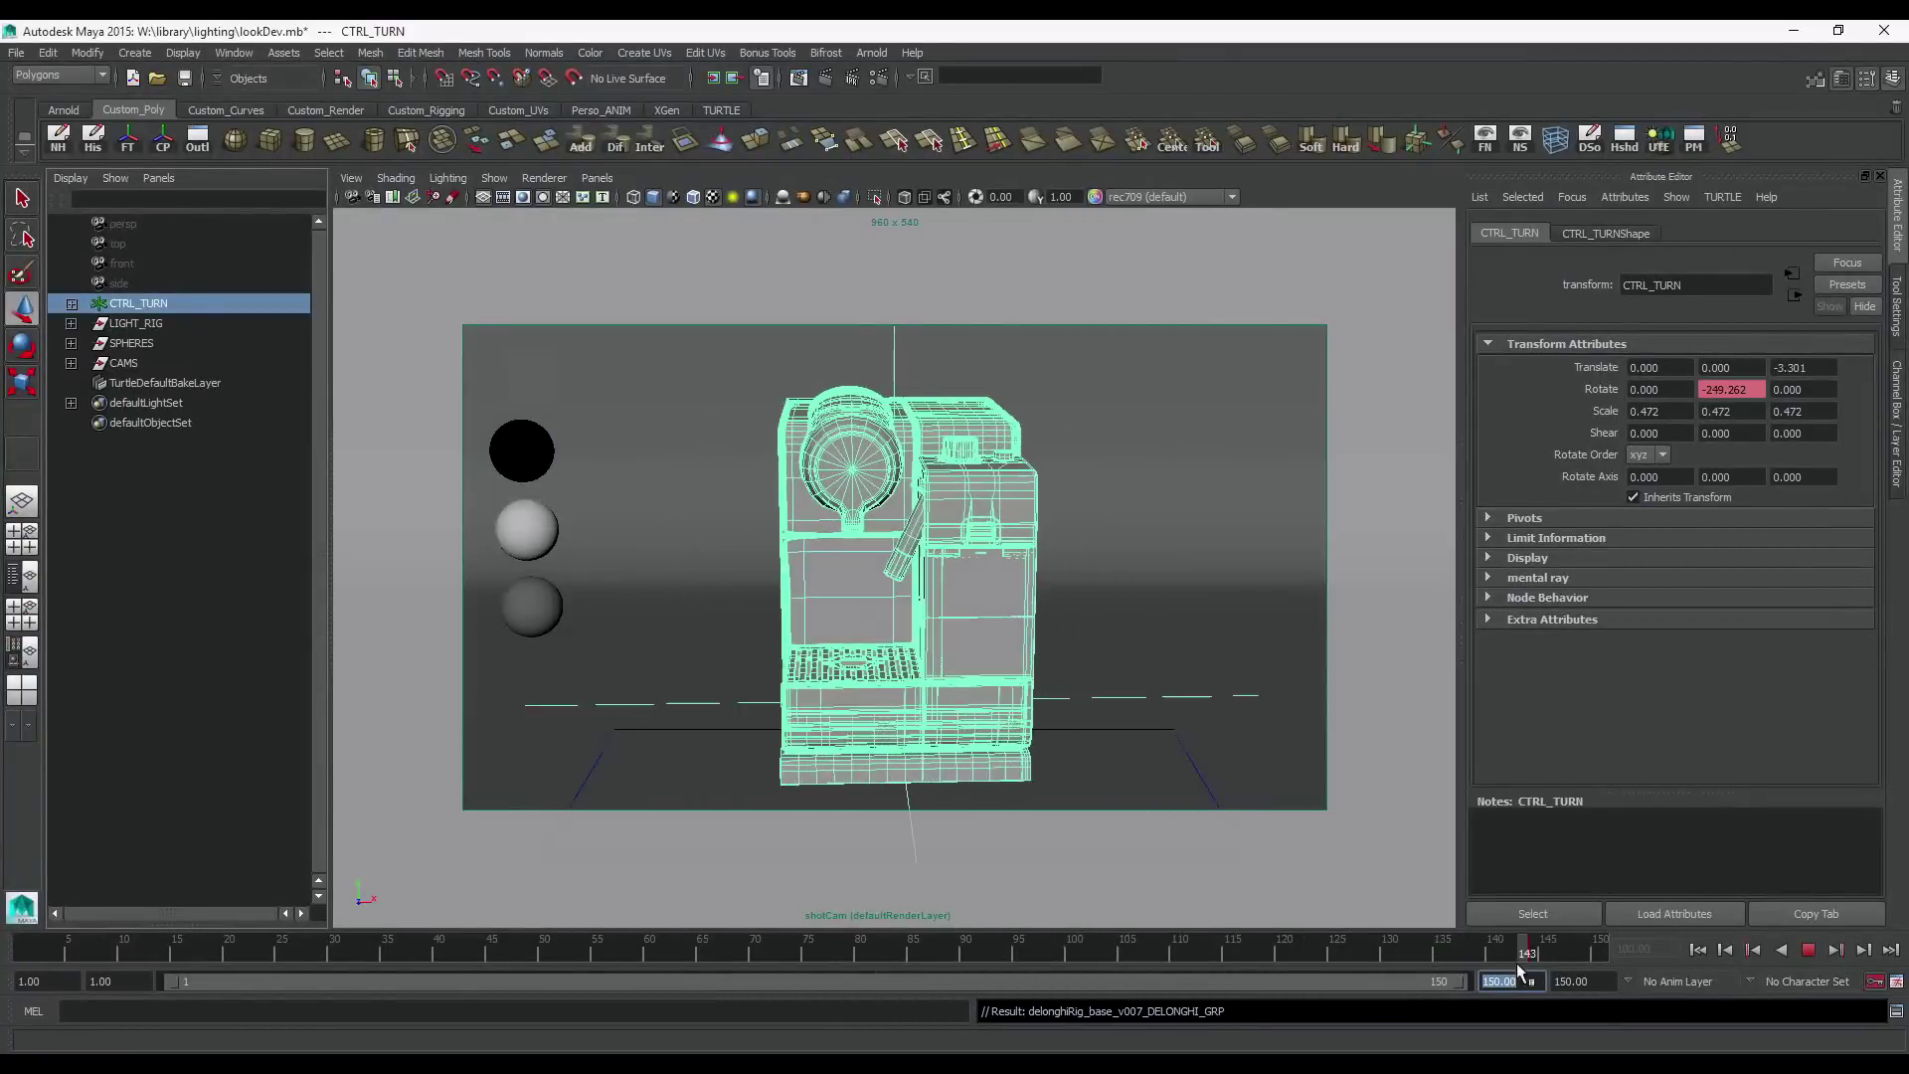
{"action": "key", "text": "alt+v"}
{"action": "left_click_drag", "start_coordinate": [1588, 948], "coordinate": [28, 950]}
Assign a new aiStandard material to the coffee machine's black matte part and start an IPR preview
{"action": "left_click", "coordinate": [282, 618]}
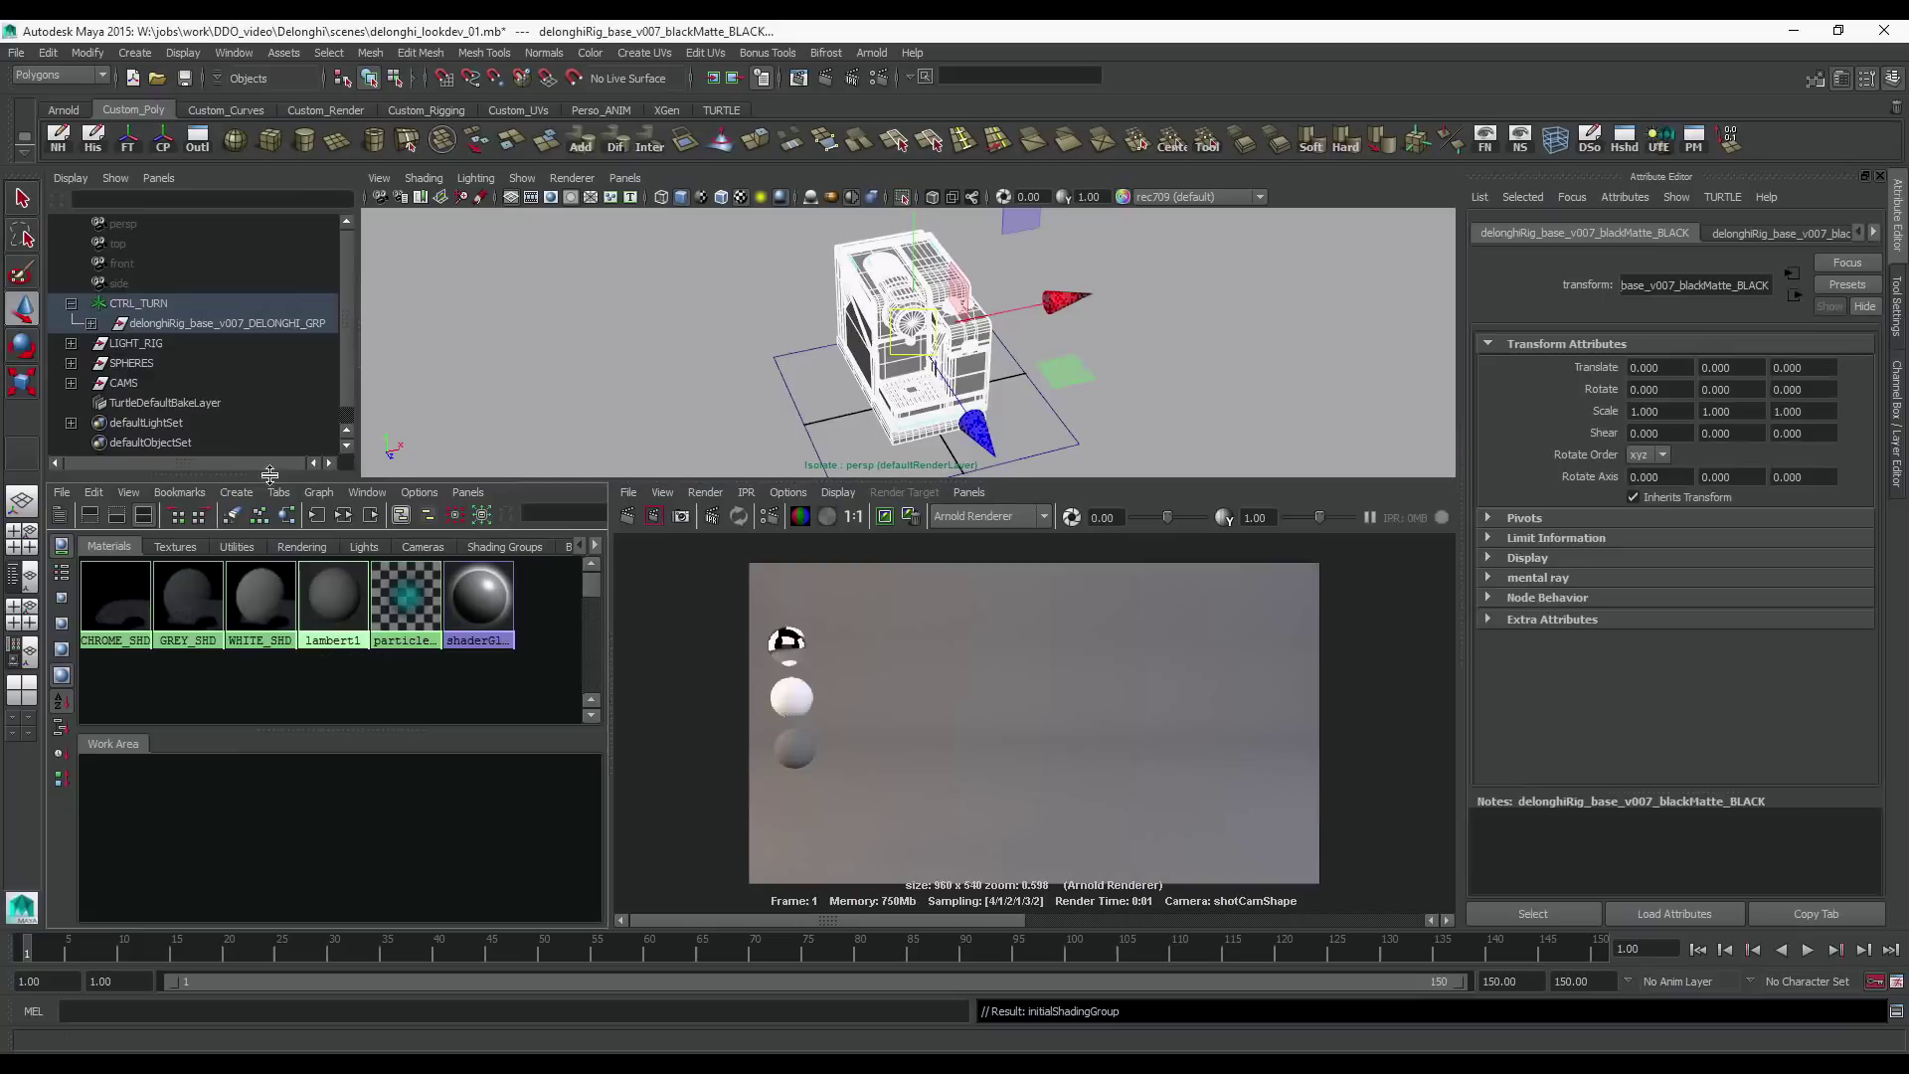
{"action": "left_click", "coordinate": [792, 327]}
{"action": "left_click_drag", "start_coordinate": [916, 402], "coordinate": [918, 400]}
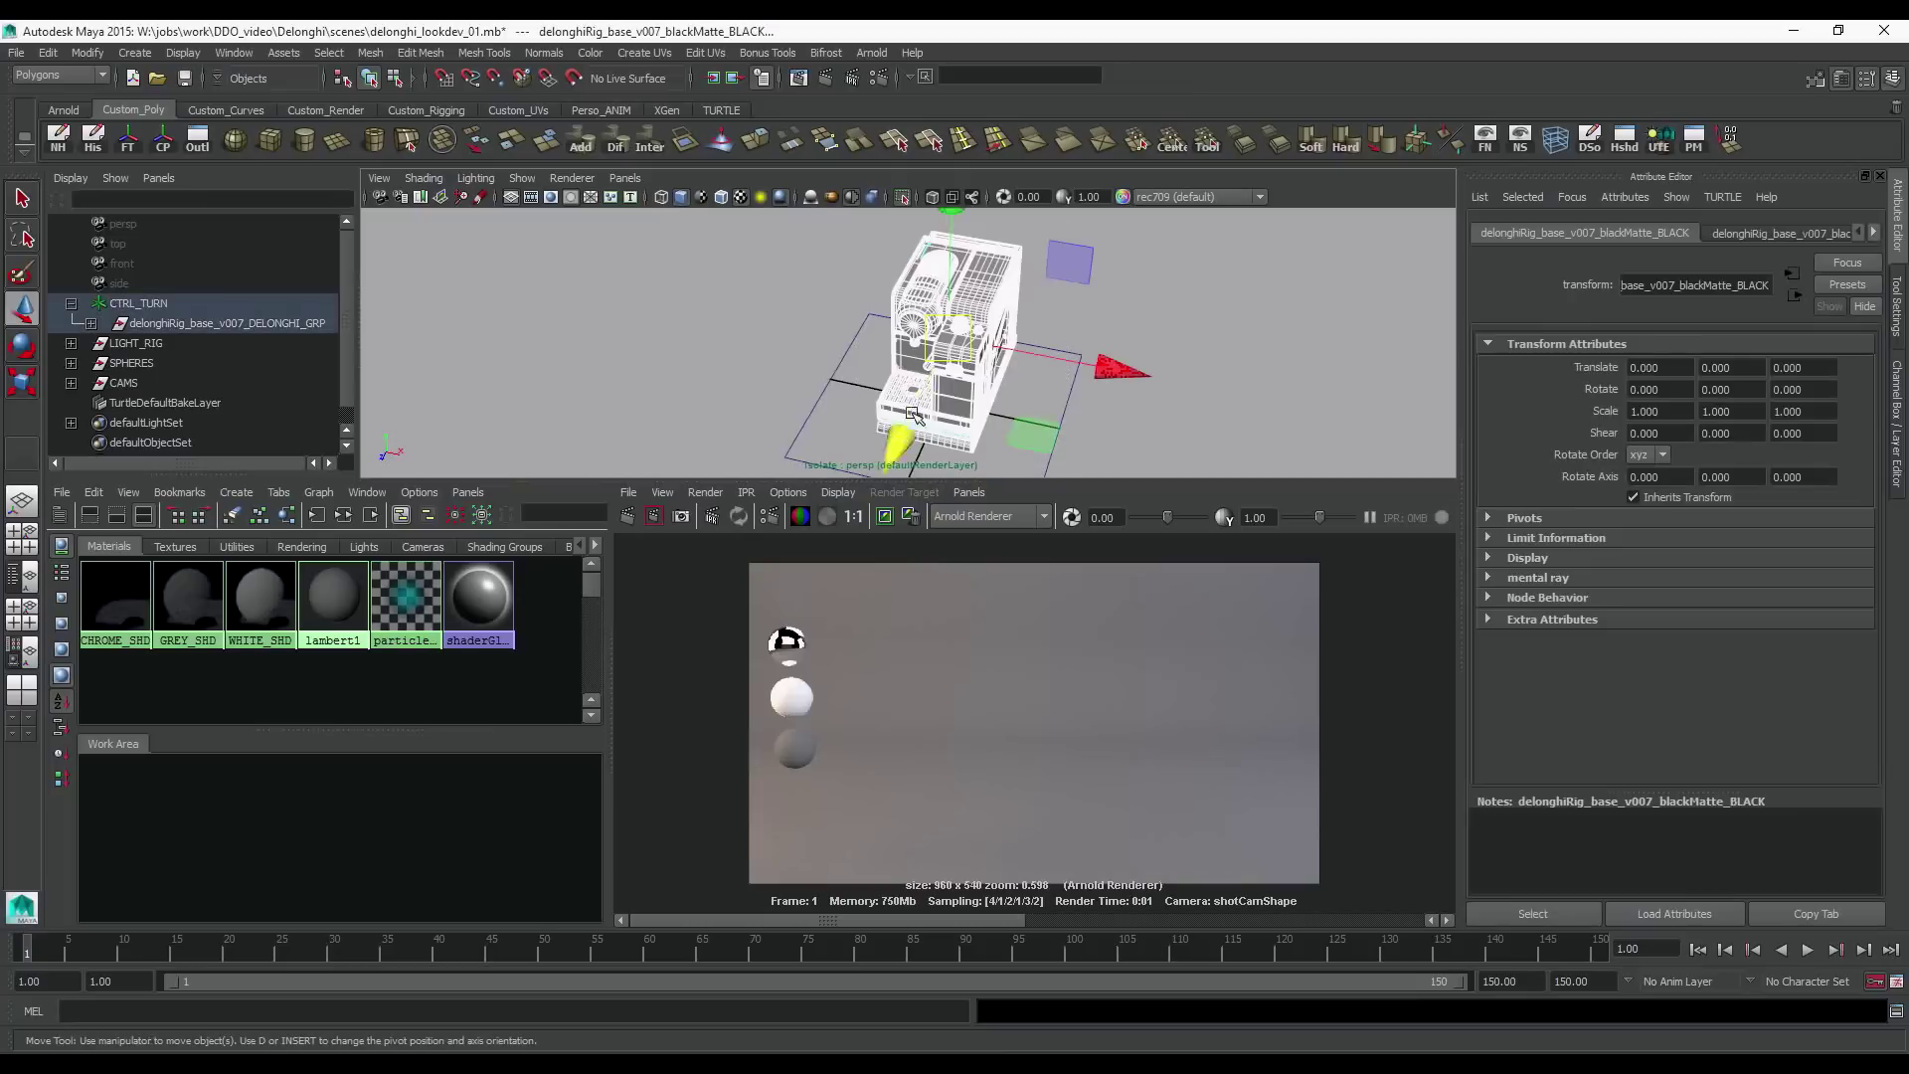
{"action": "right_click", "coordinate": [964, 391]}
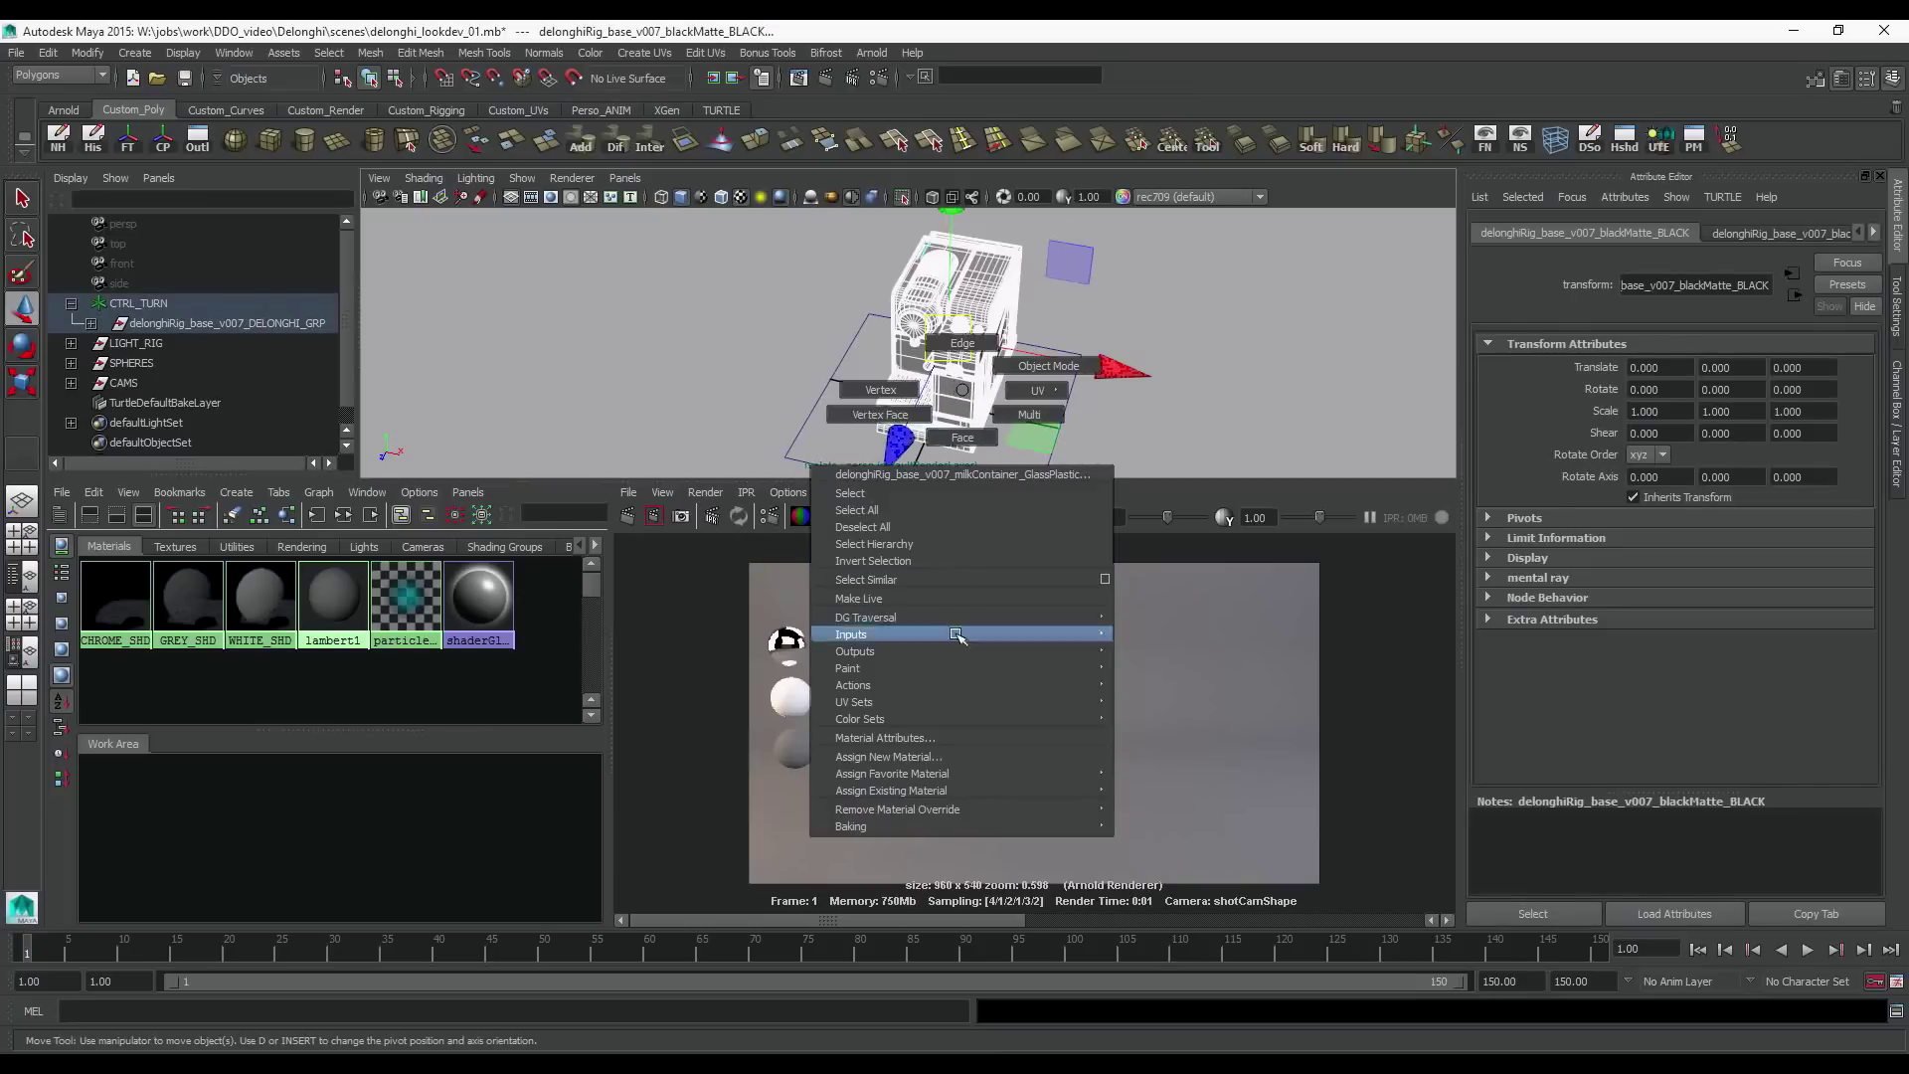
{"action": "mouse_move", "coordinate": [1078, 762]}
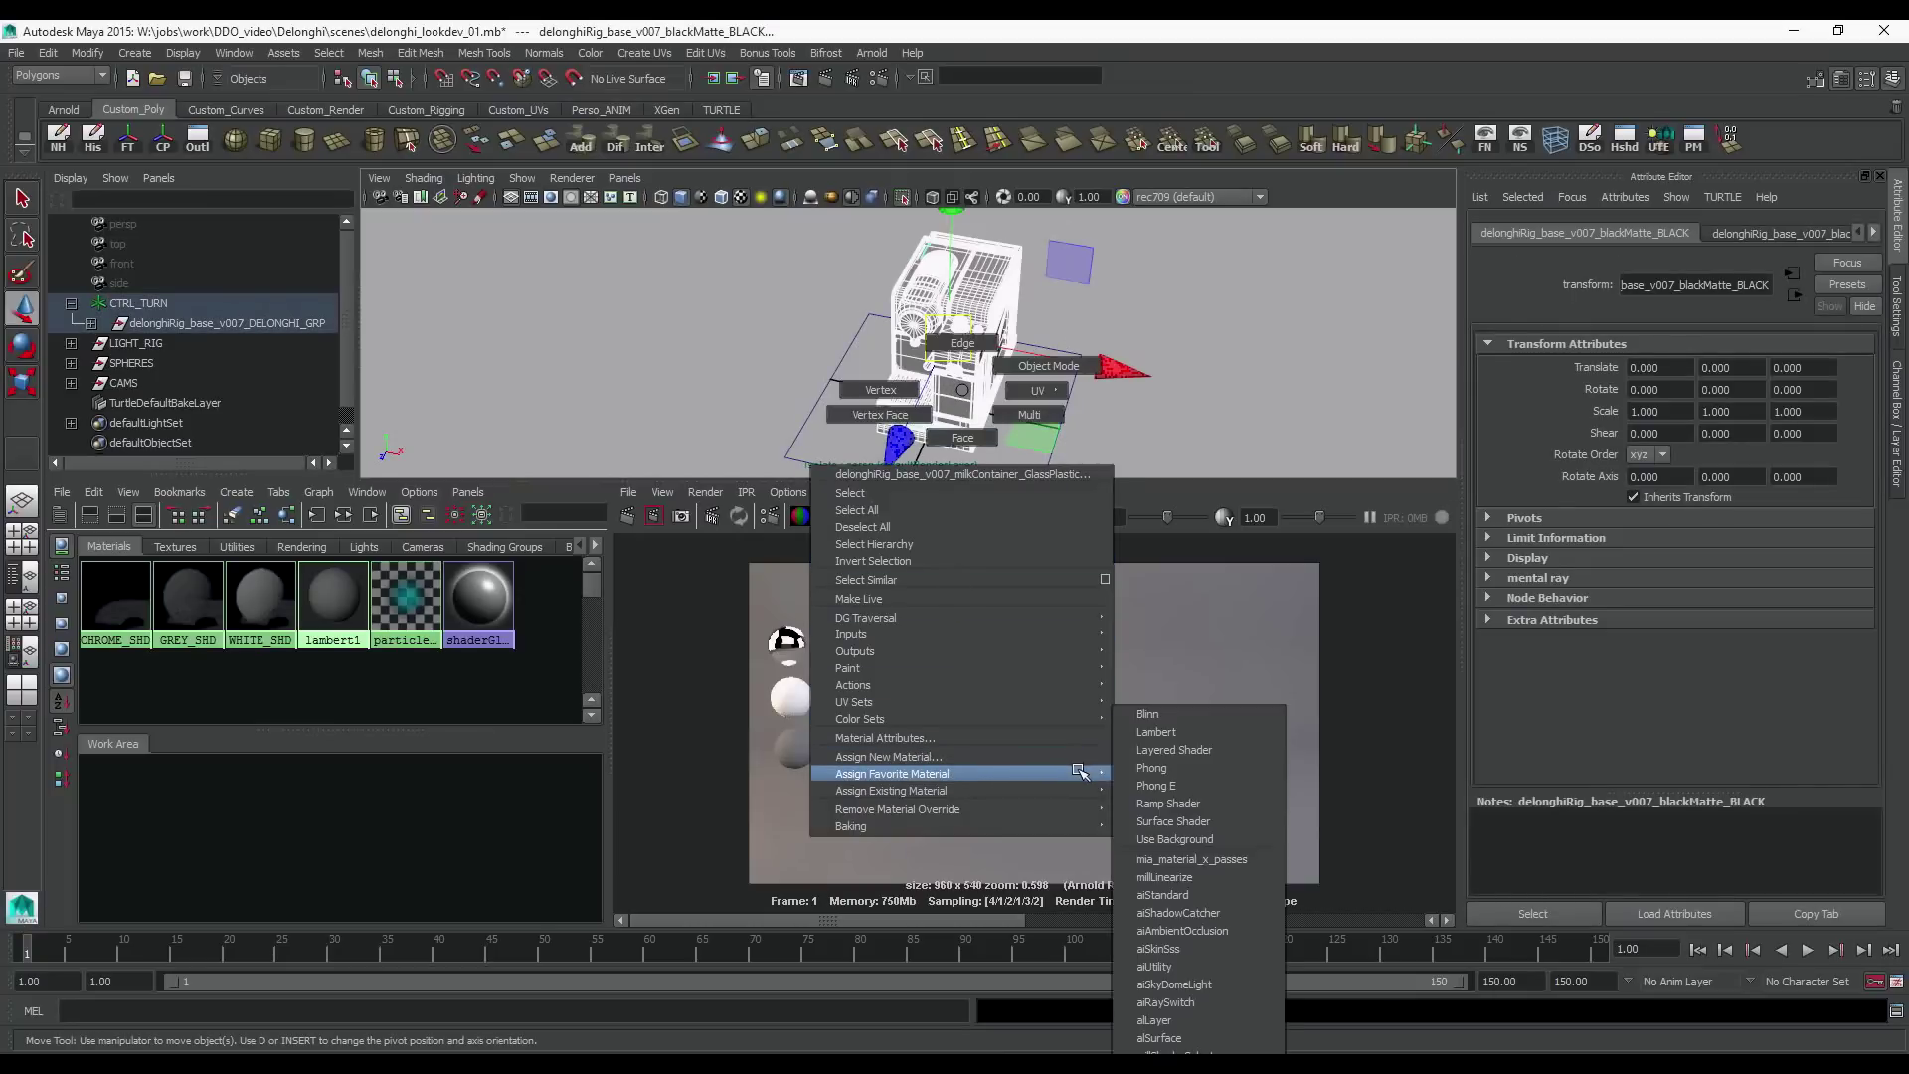
{"action": "left_click", "coordinate": [1184, 898]}
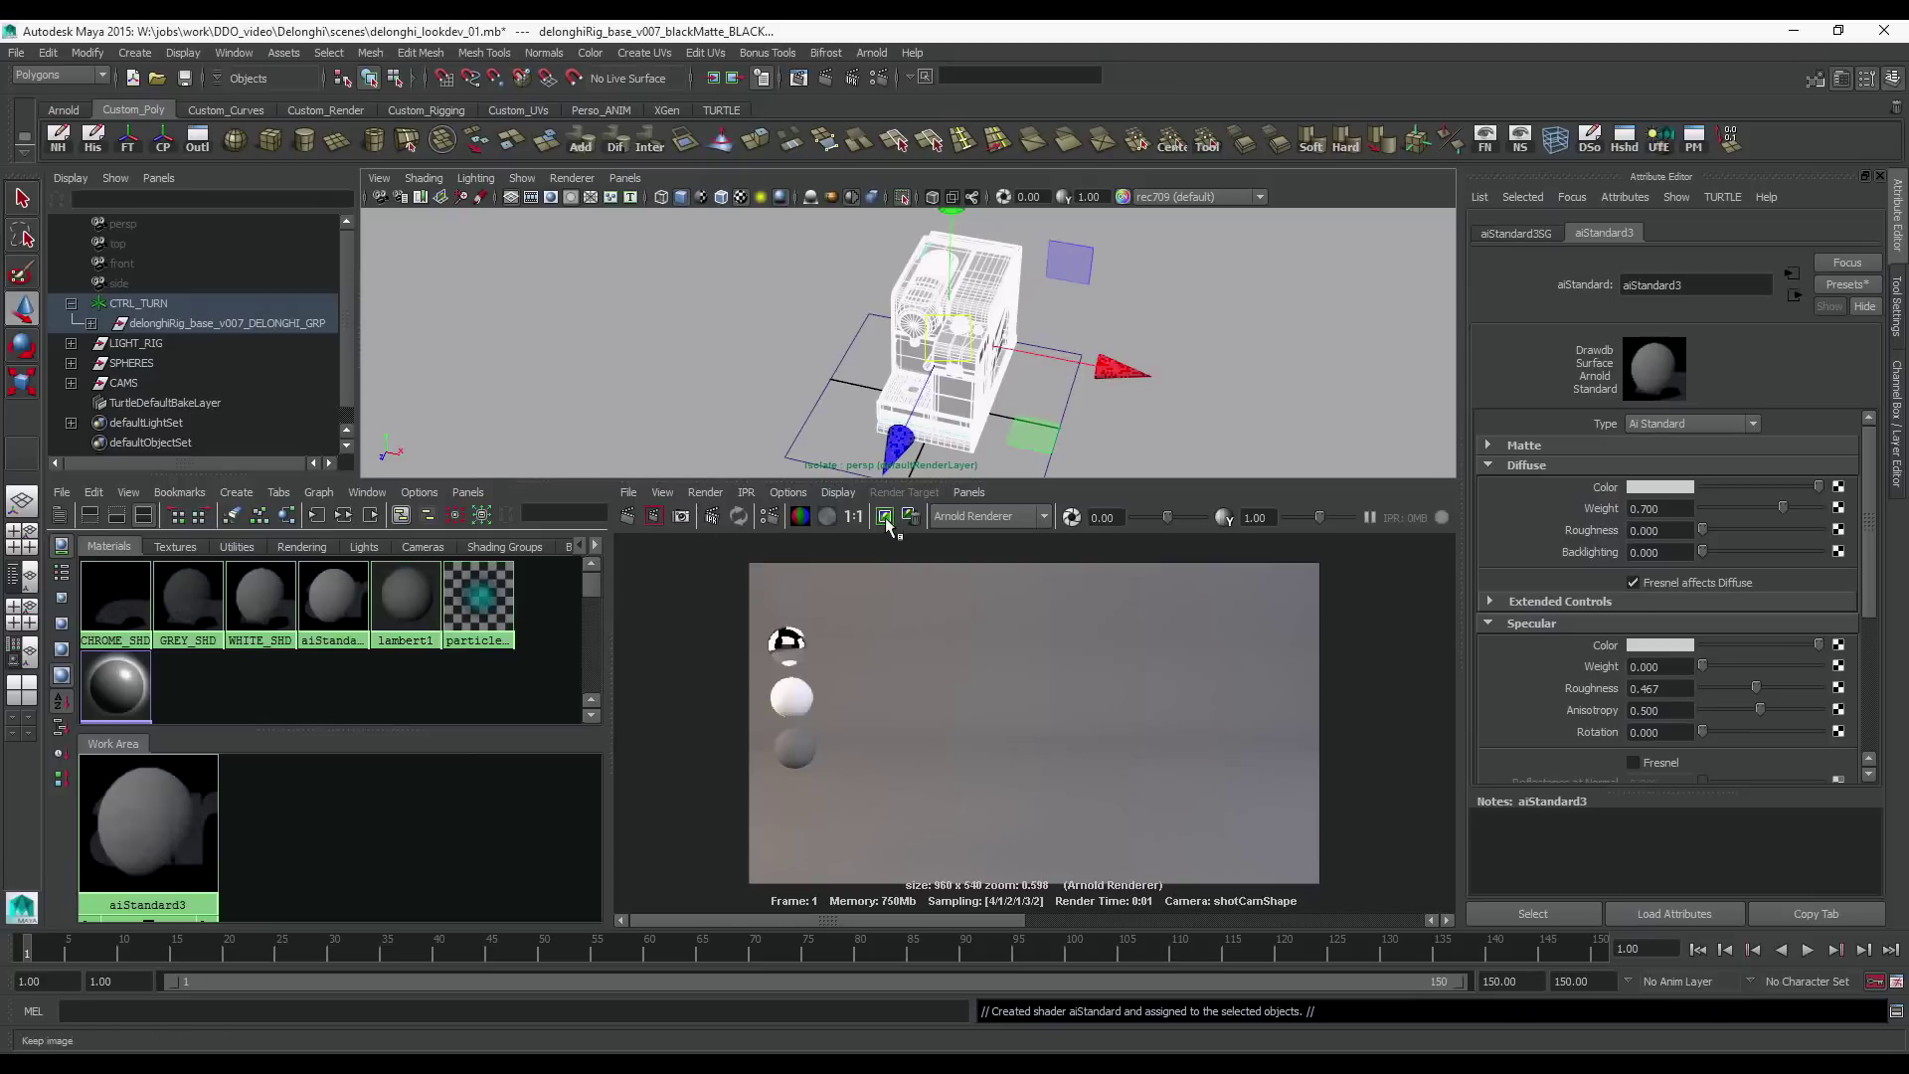
{"action": "left_click", "coordinate": [712, 518]}
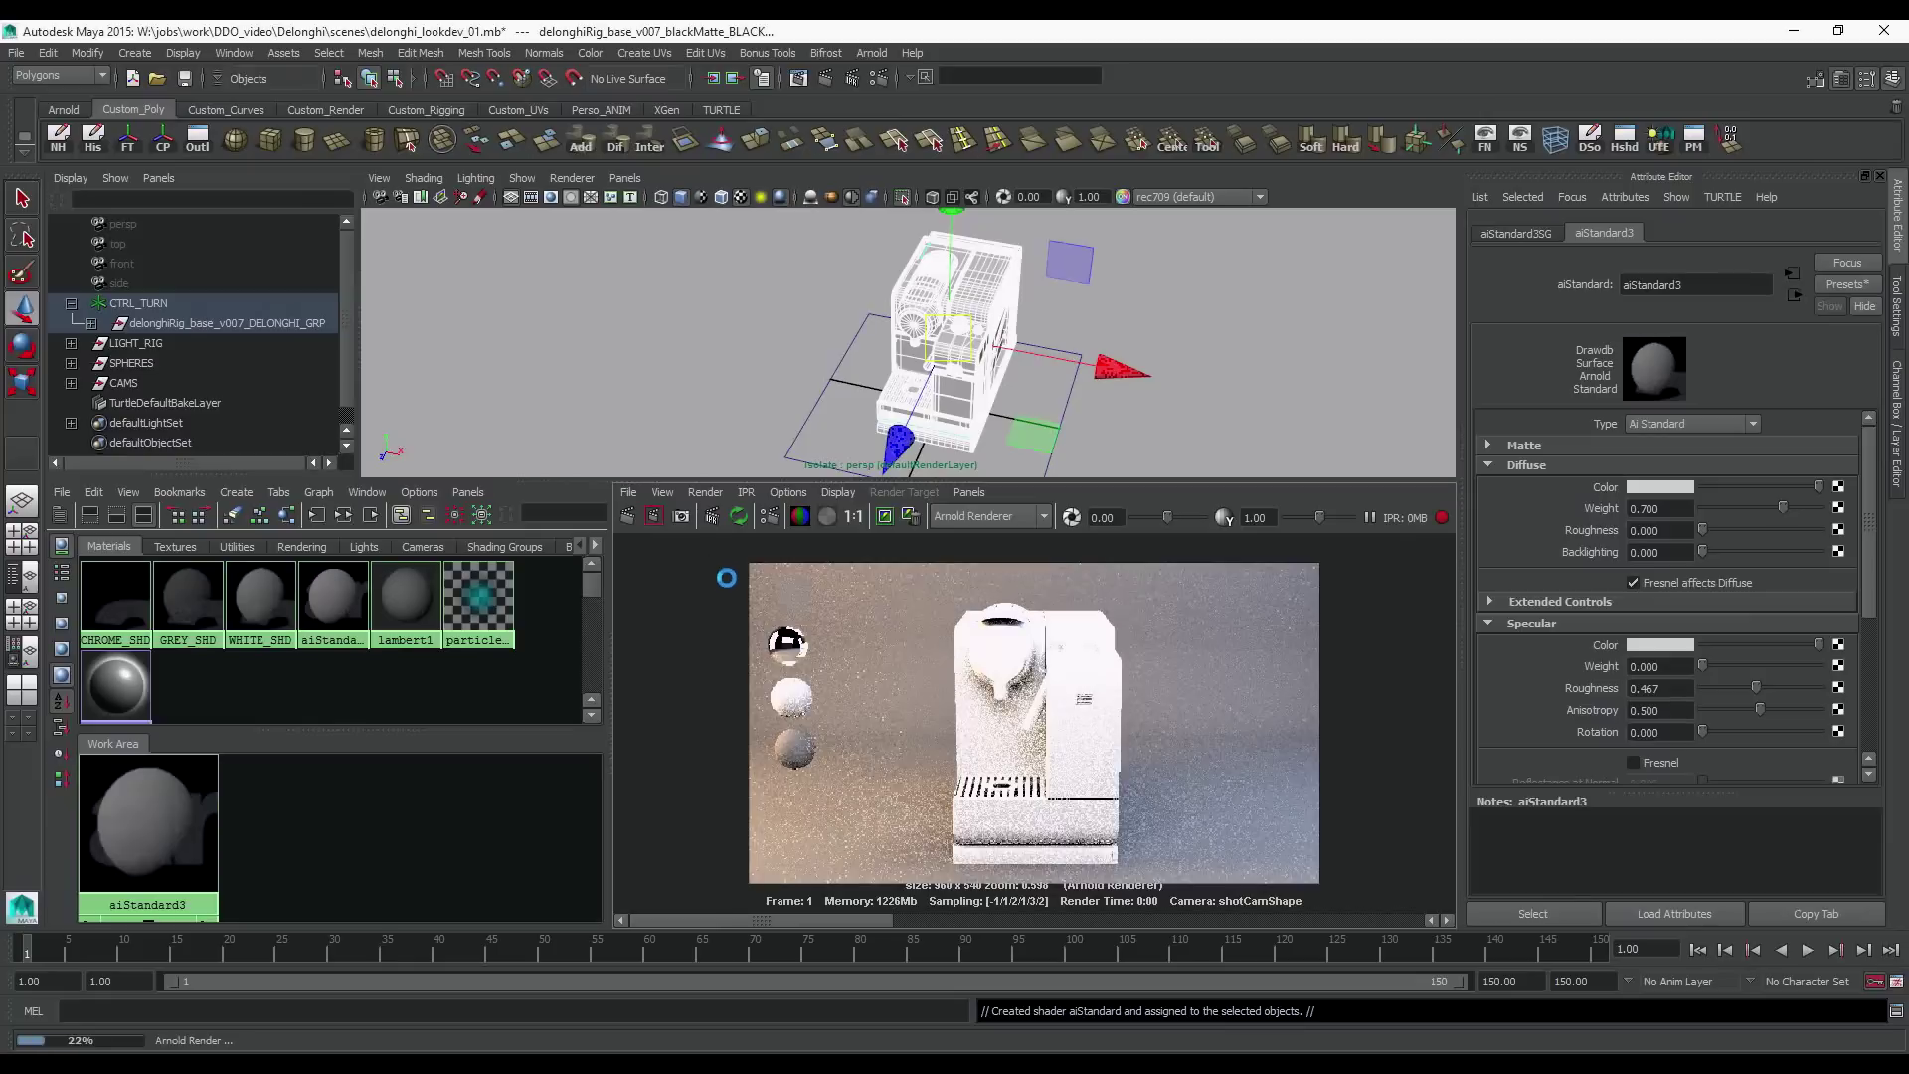
Set the diffuse colour to grey and weight to 1.0, check frame 9, then stop IPR
{"action": "left_click_drag", "start_coordinate": [1818, 486], "coordinate": [1718, 481]}
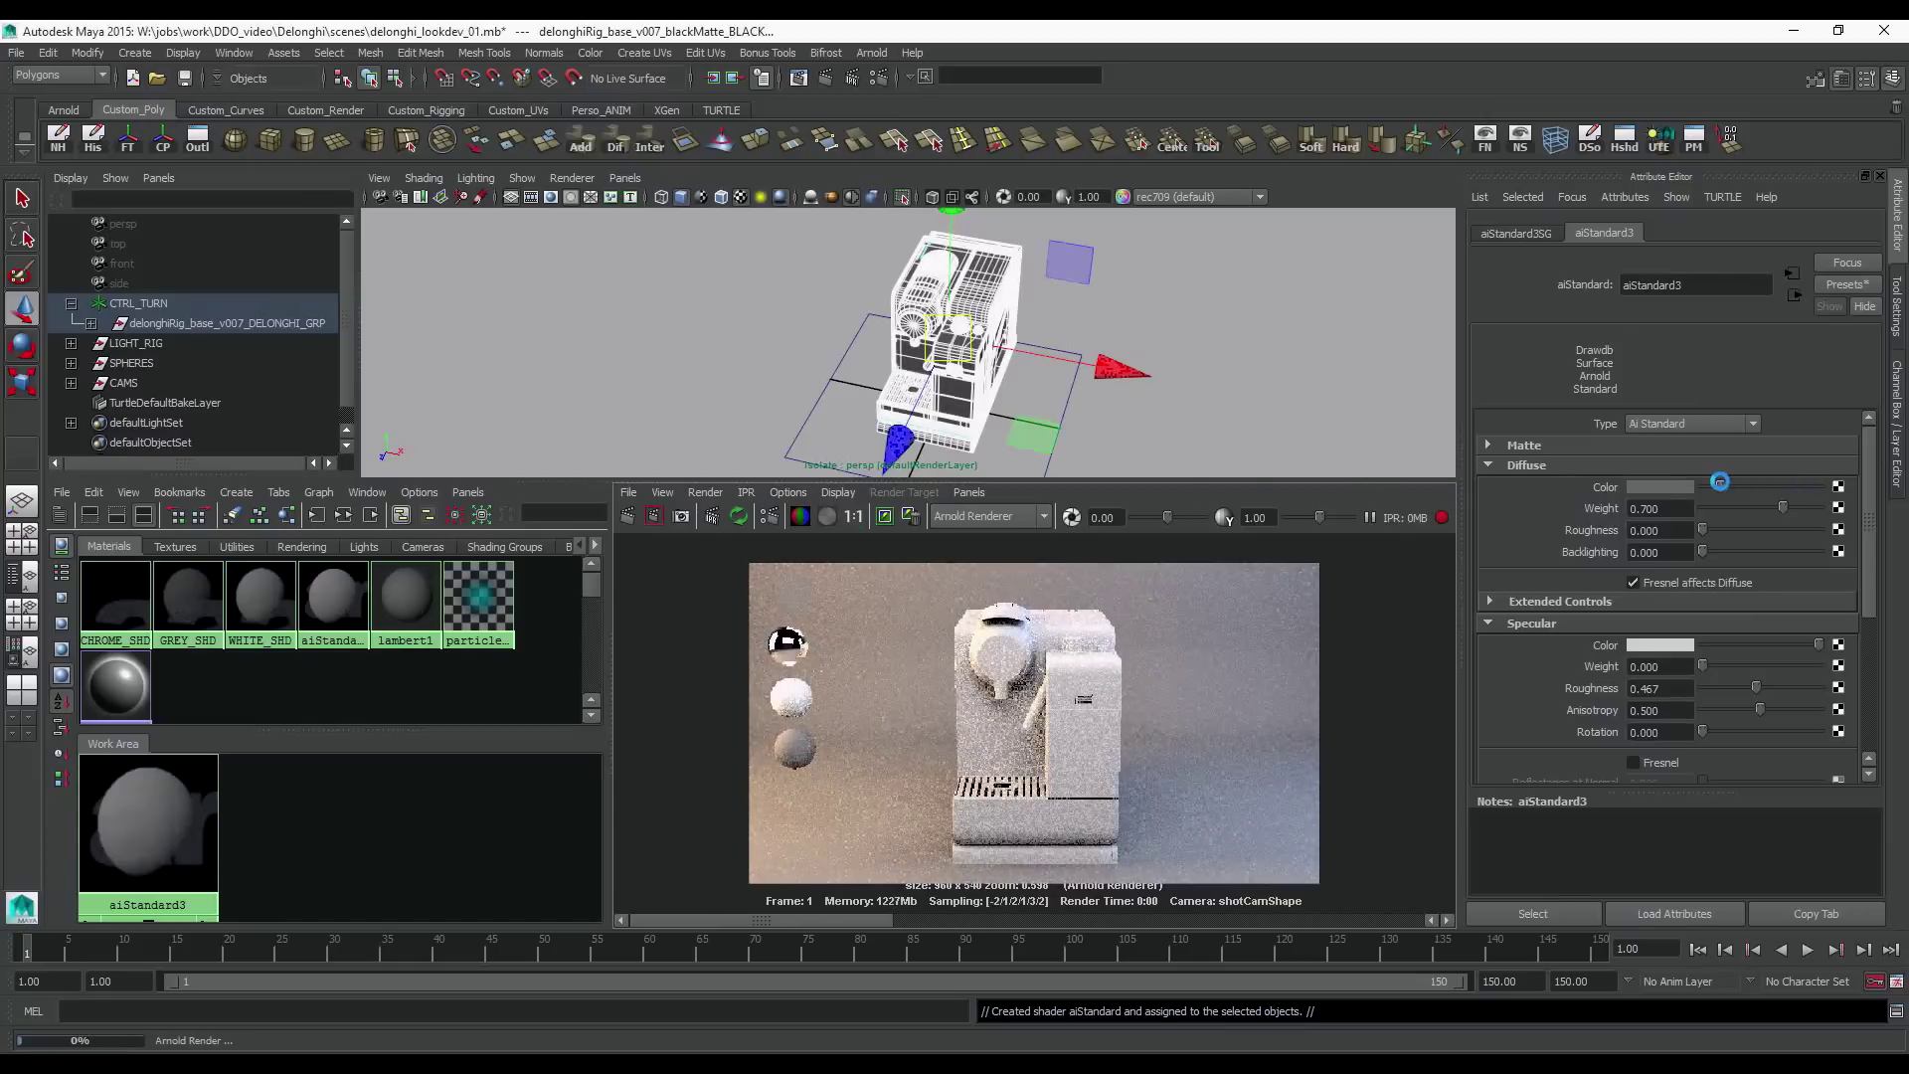
{"action": "left_click", "coordinate": [1680, 486]}
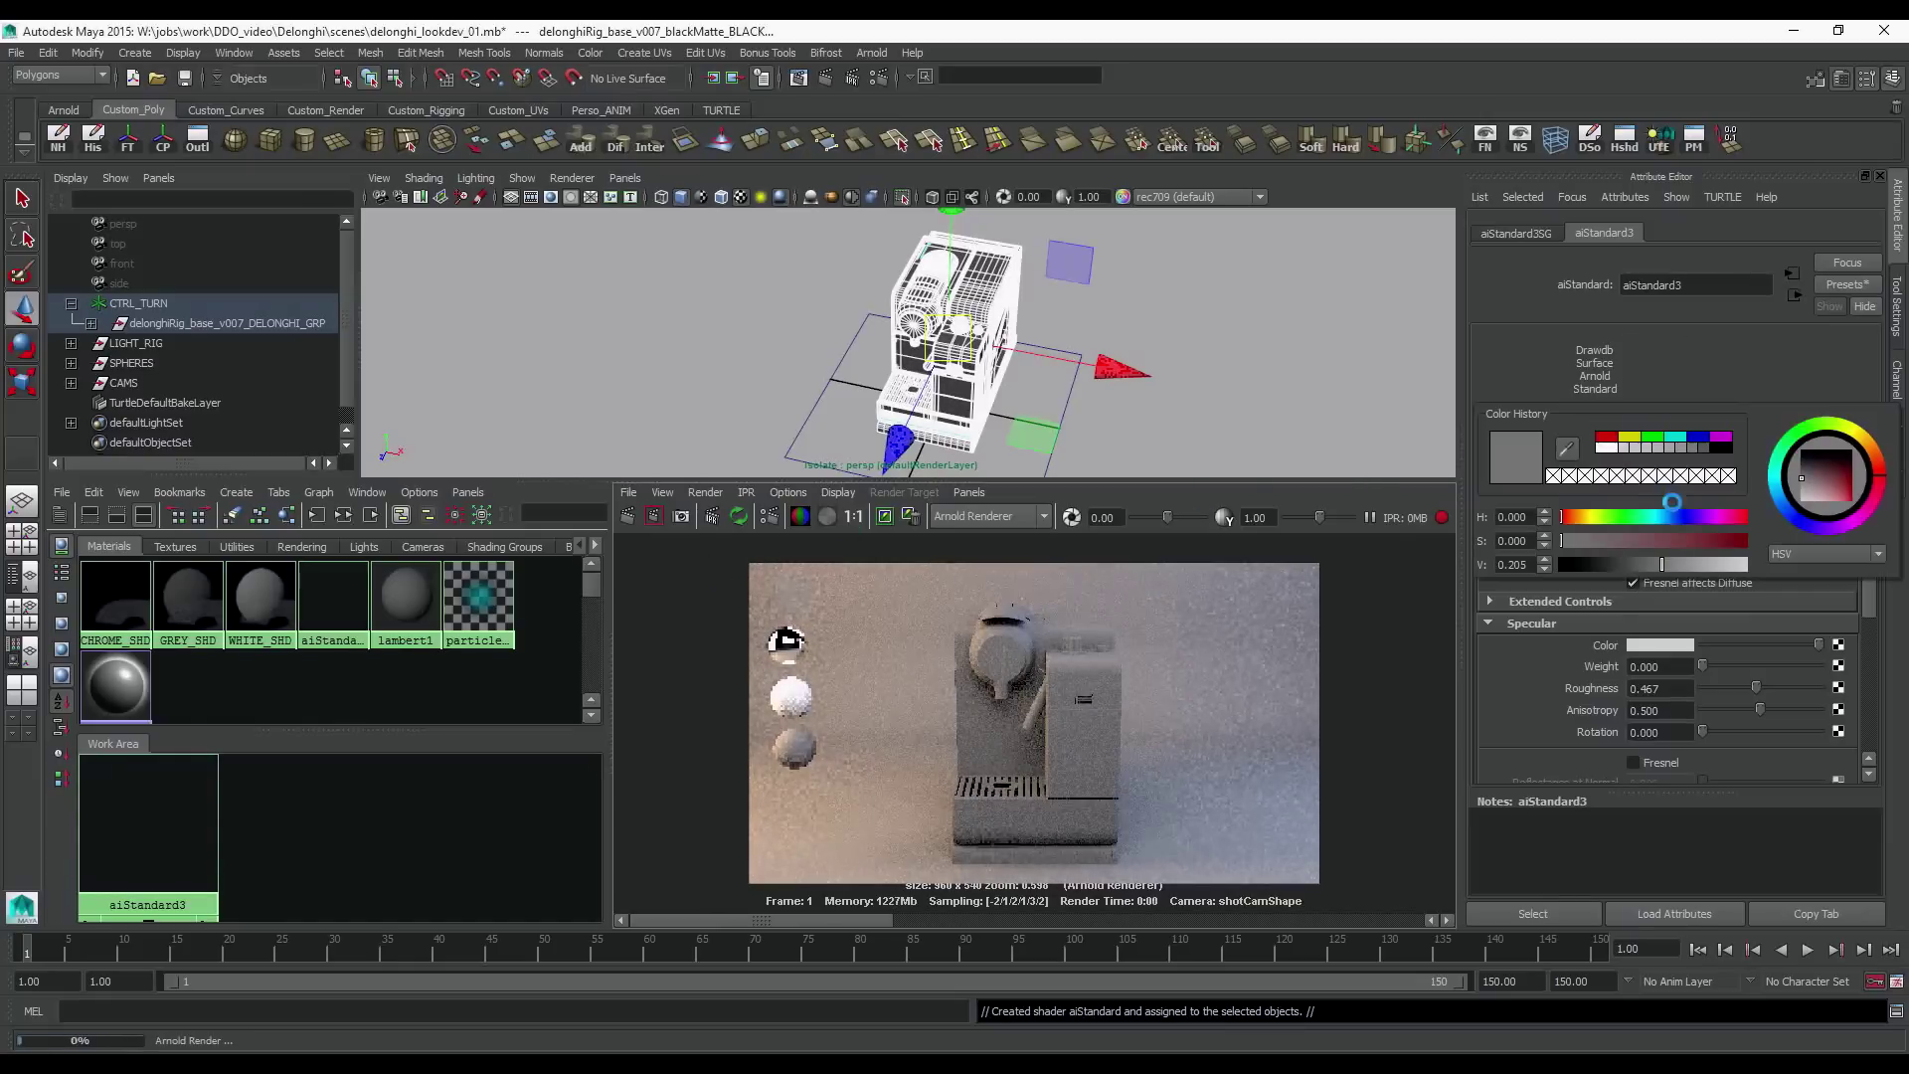
{"action": "left_click", "coordinate": [1645, 487]}
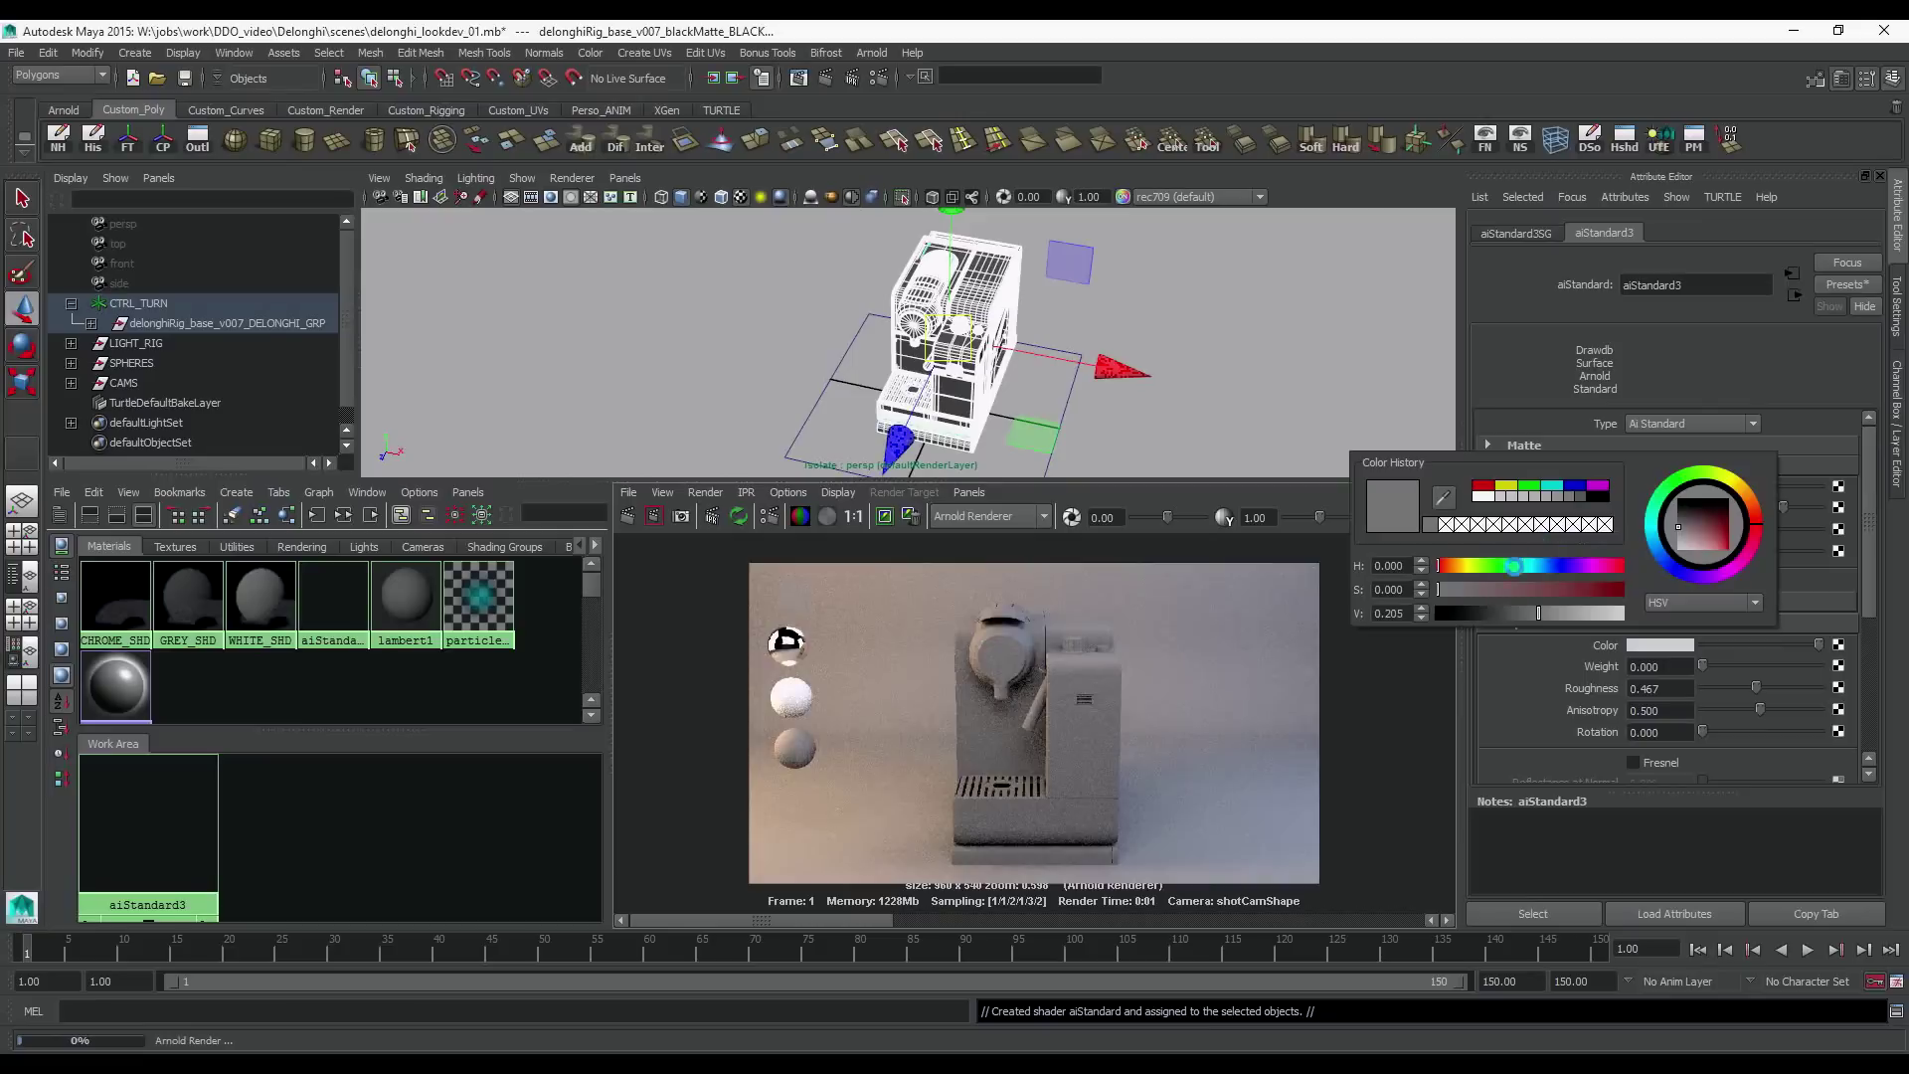
{"action": "left_click", "coordinate": [1389, 614]}
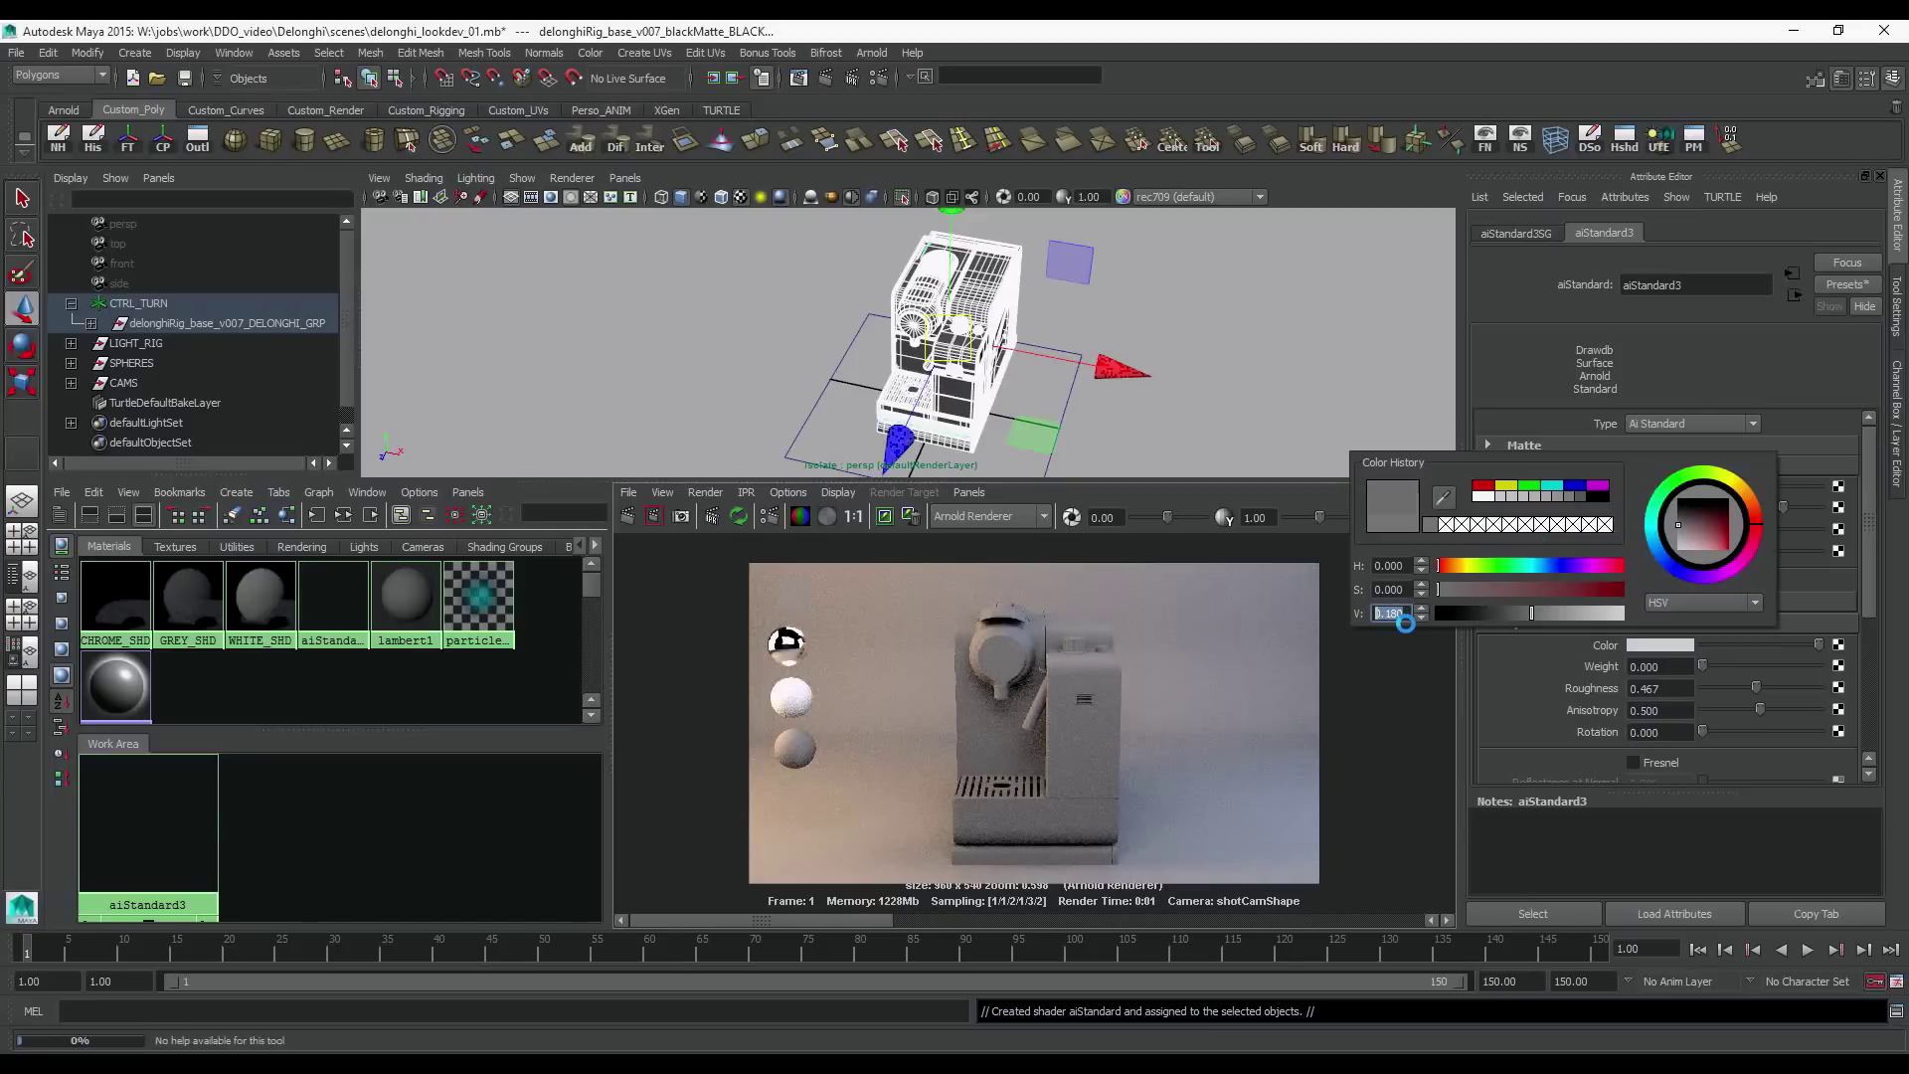
{"action": "left_click_drag", "start_coordinate": [1783, 508], "coordinate": [1831, 508]}
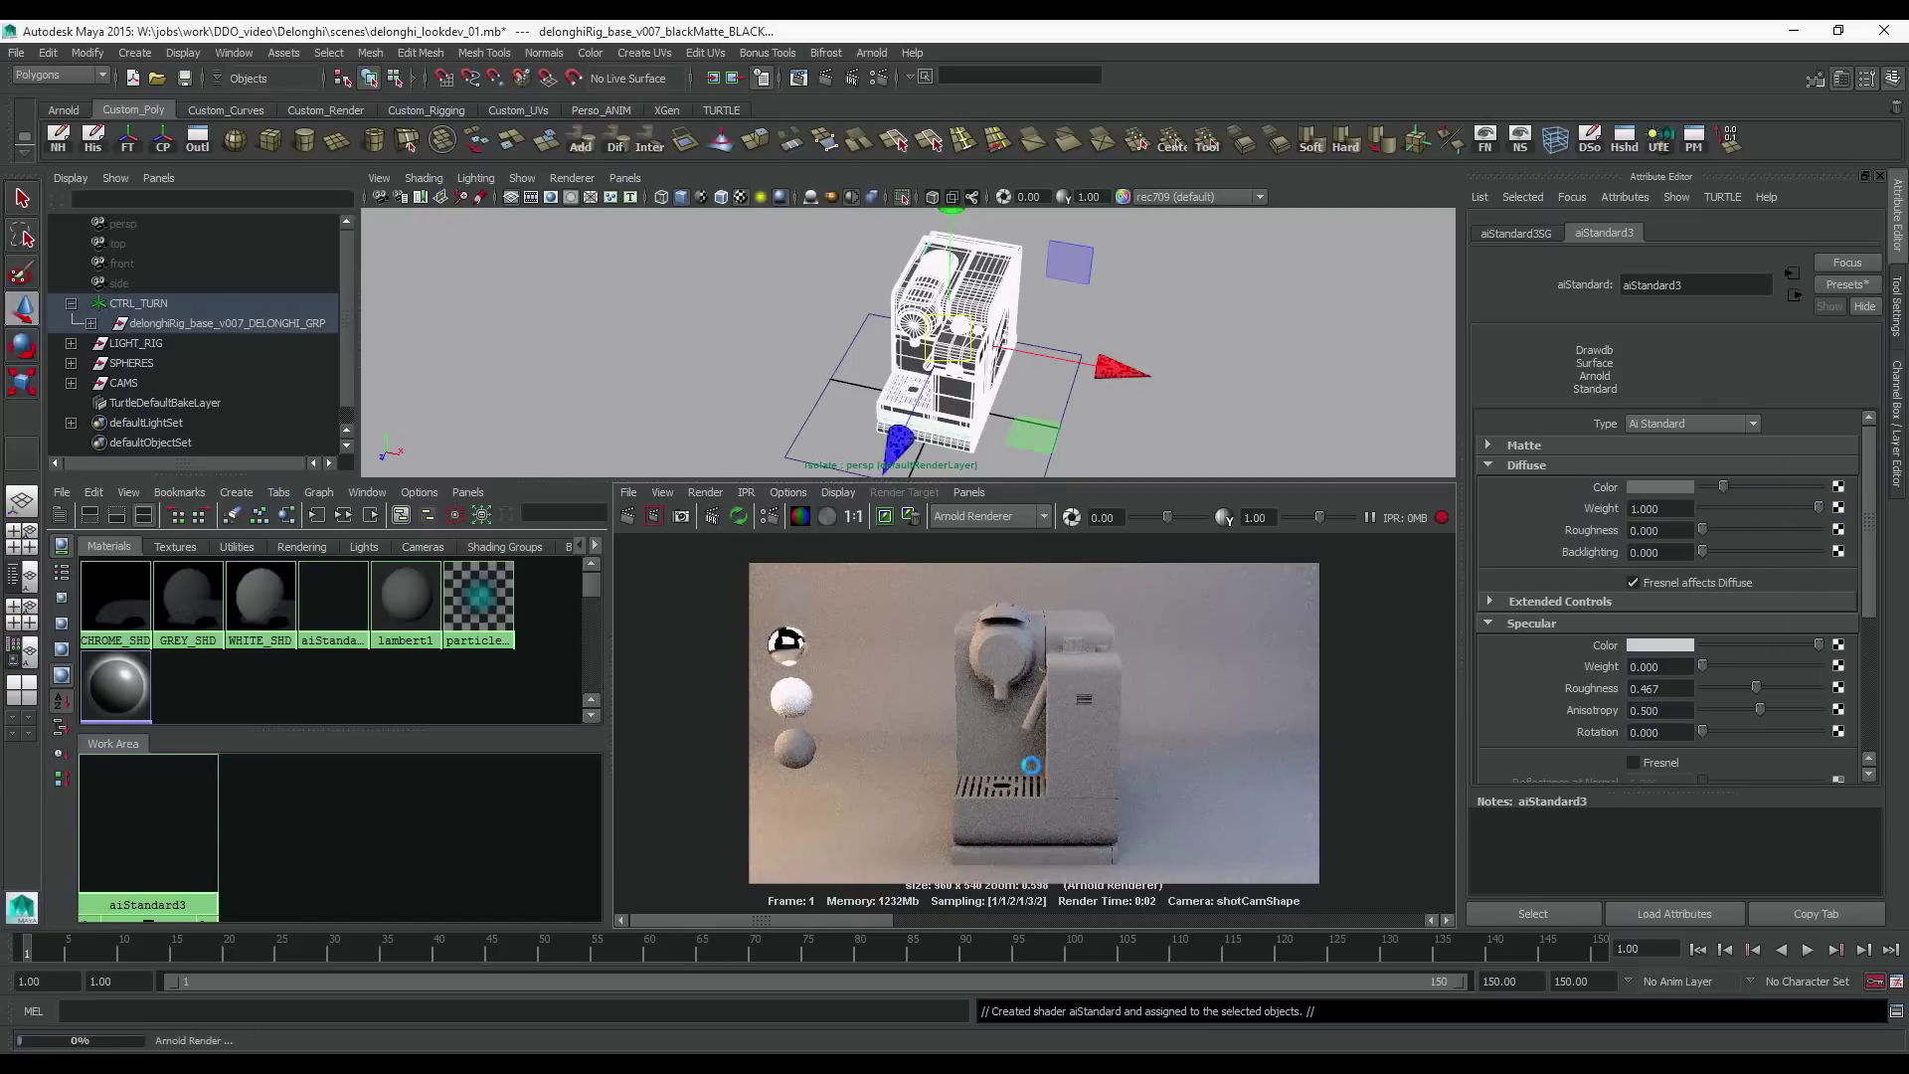
{"action": "left_click_drag", "start_coordinate": [33, 949], "coordinate": [109, 949]}
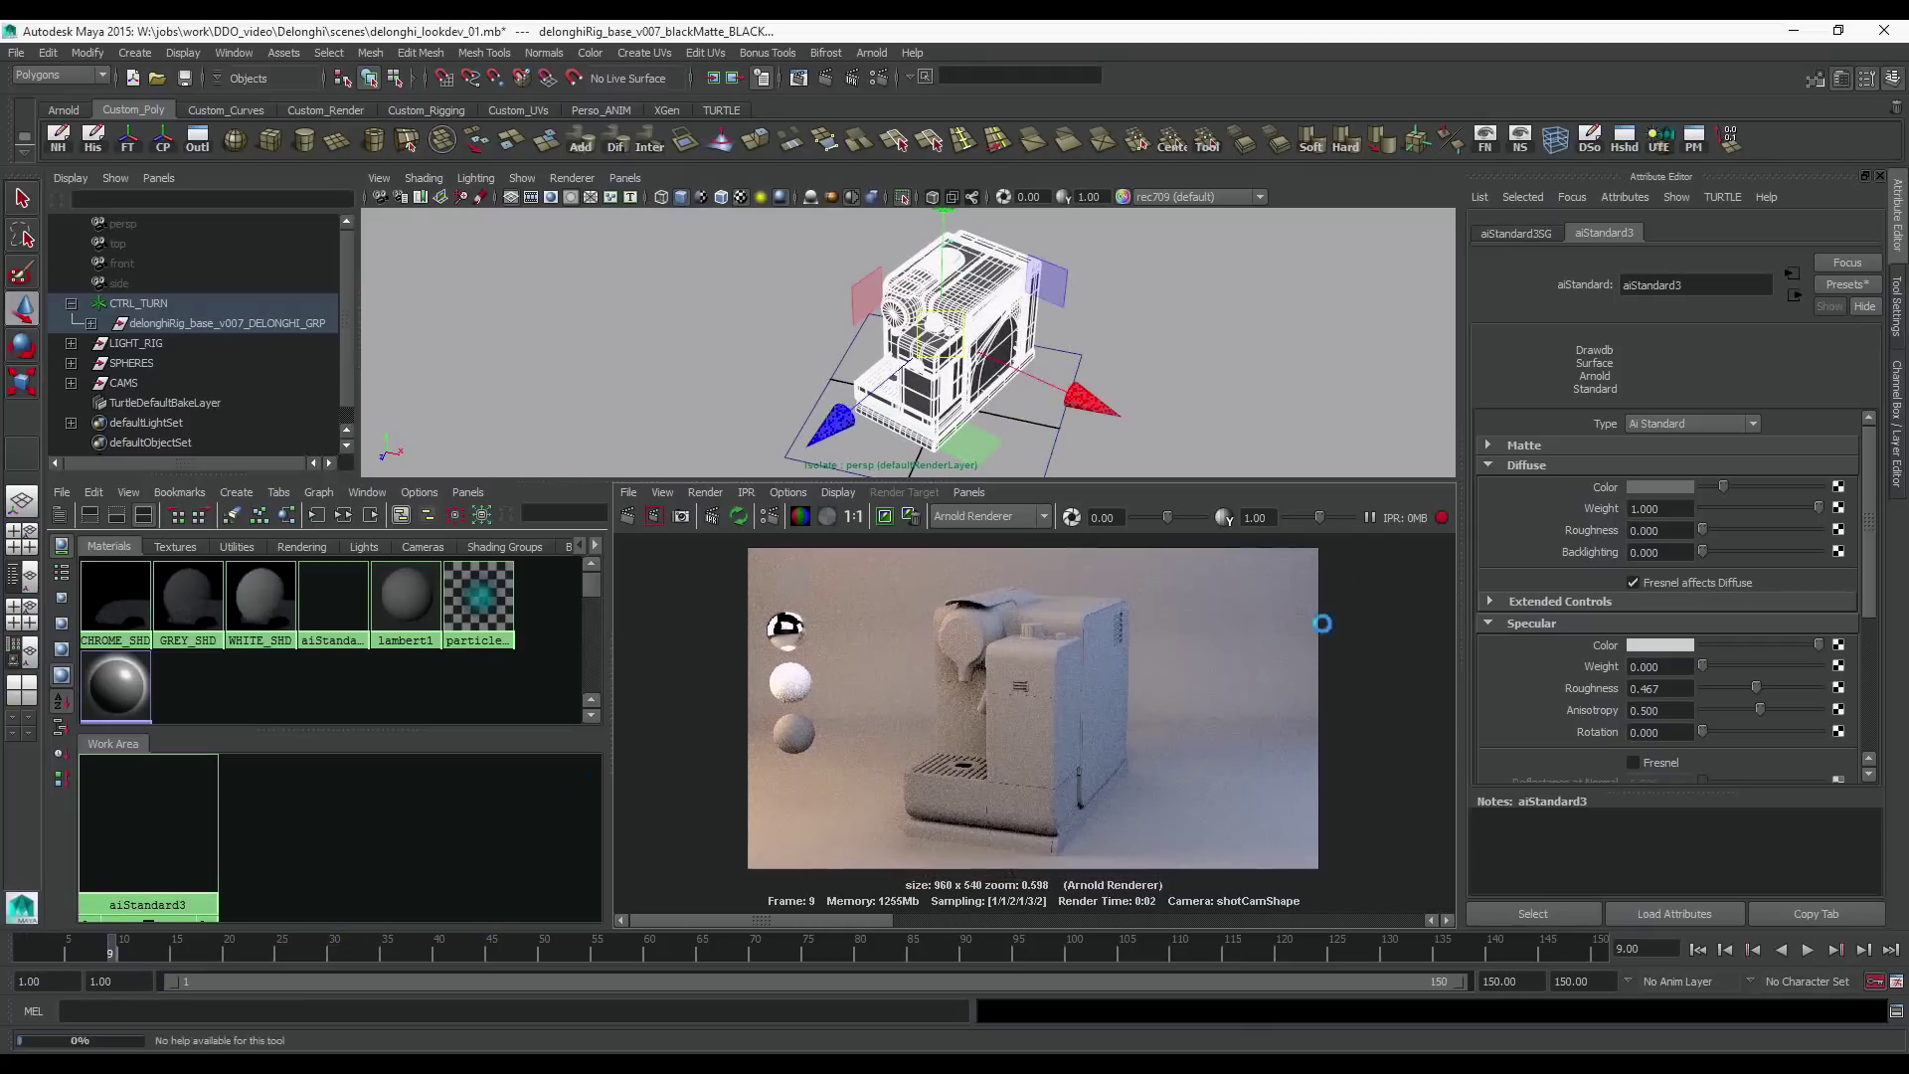
{"action": "left_click", "coordinate": [1444, 518]}
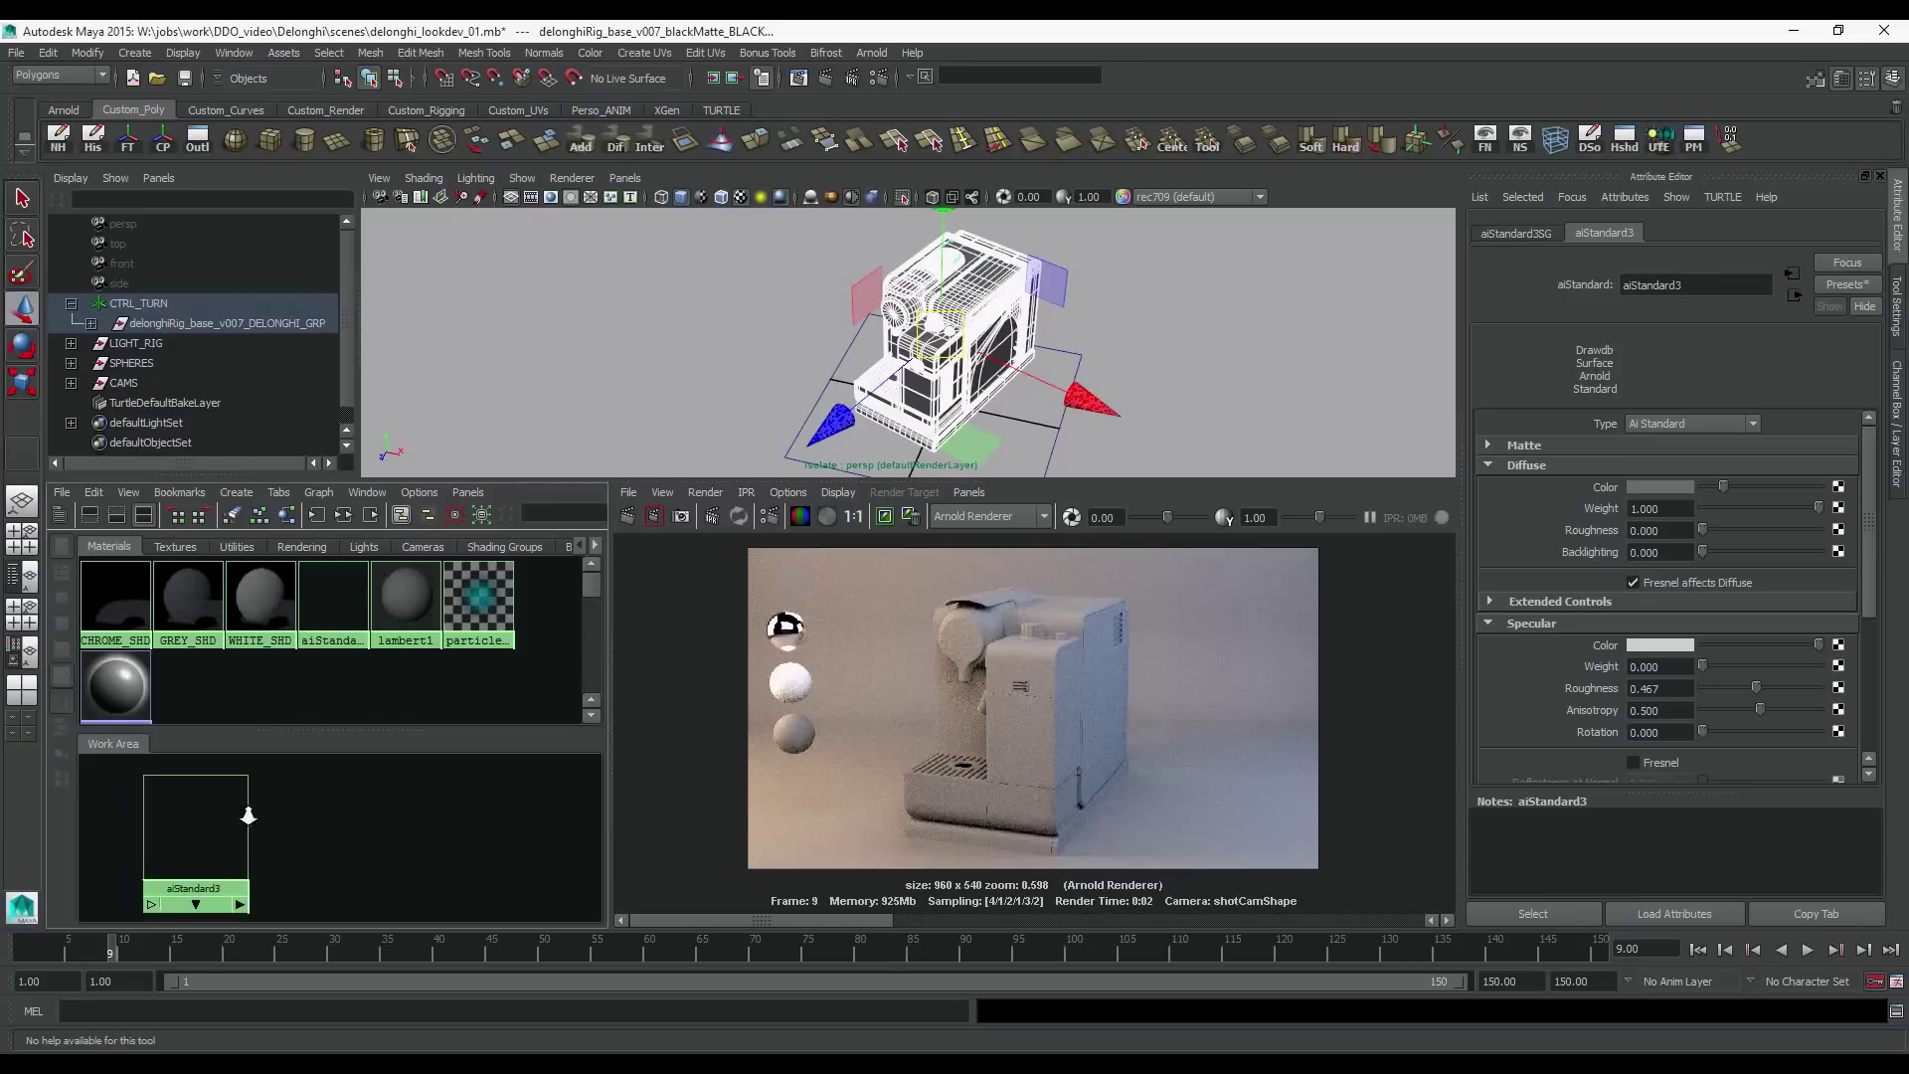
Rename the aiStandard3 shader to DELONGHI_SHD
{"action": "left_click", "coordinate": [118, 515]}
{"action": "left_click_drag", "start_coordinate": [222, 696], "coordinate": [336, 753]}
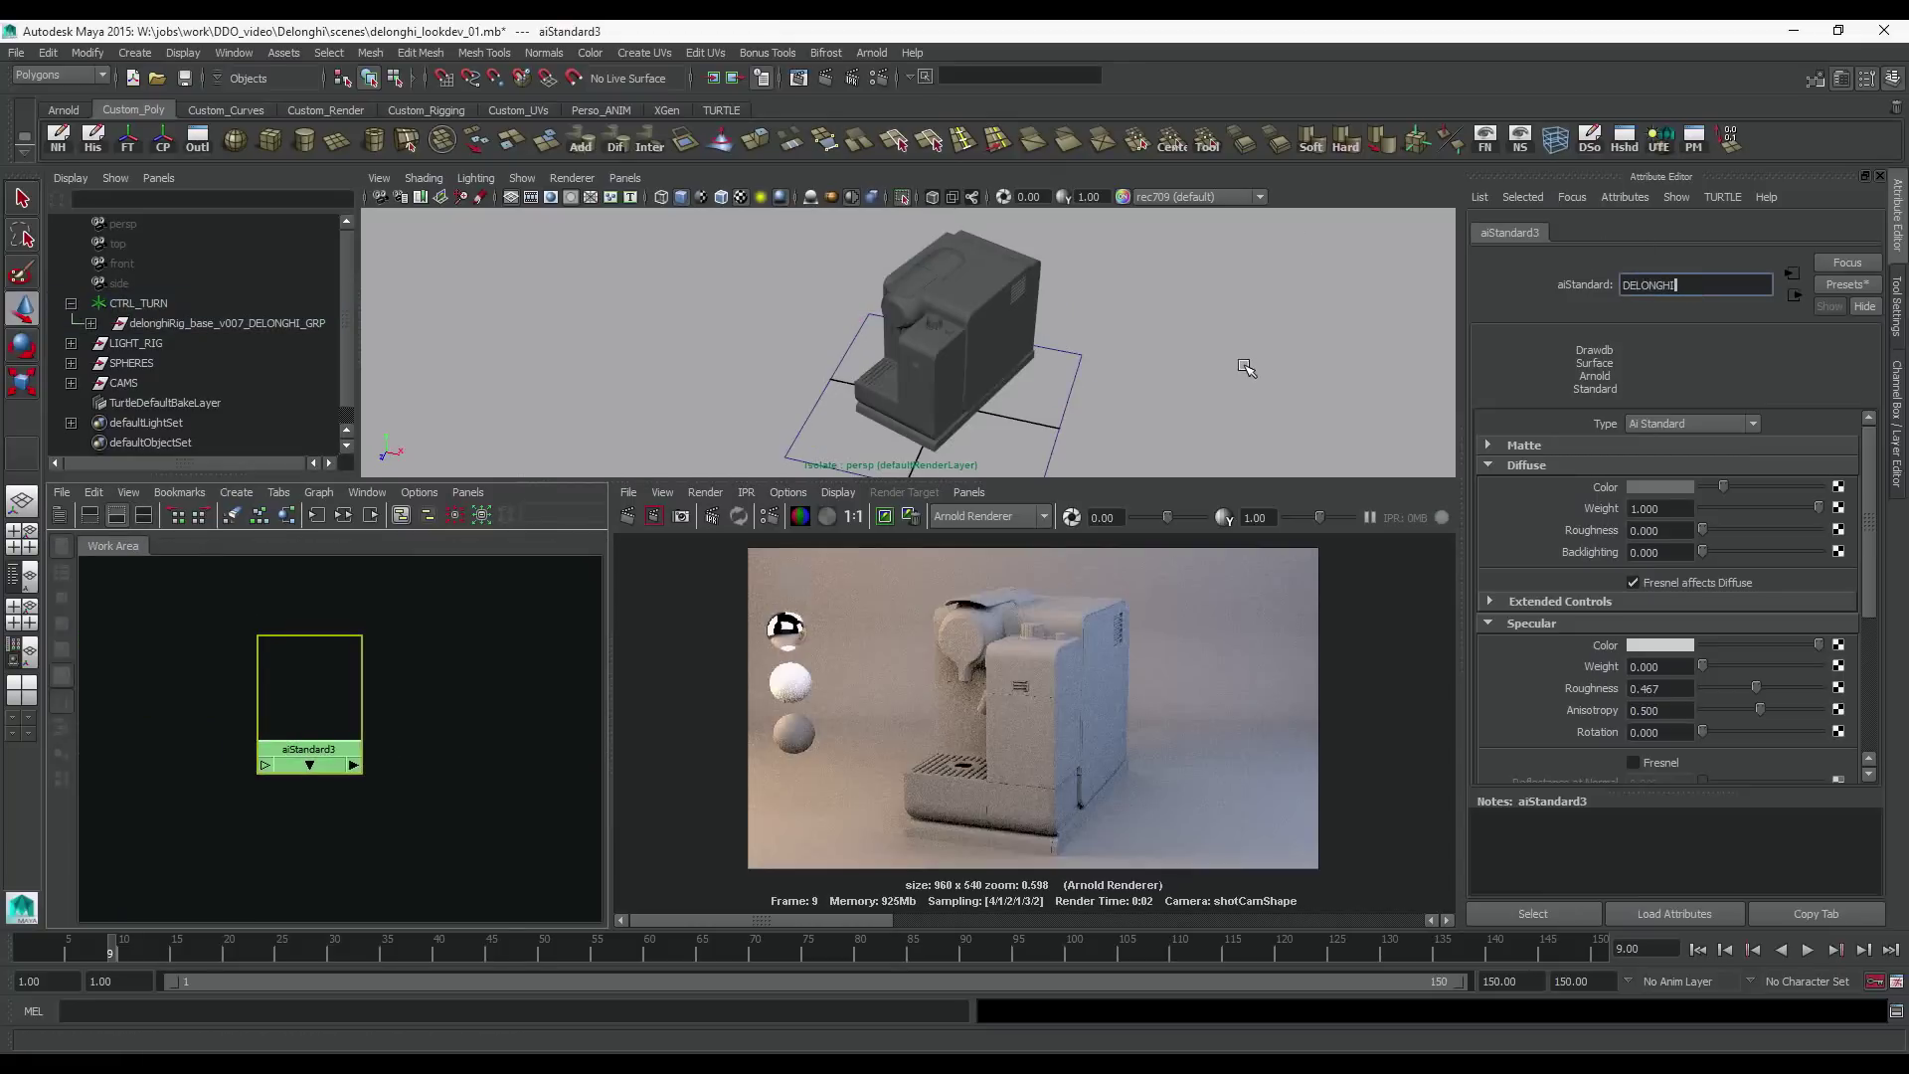
{"action": "type", "text": "DELONGHI_SHD"}
{"action": "key", "text": "Return"}
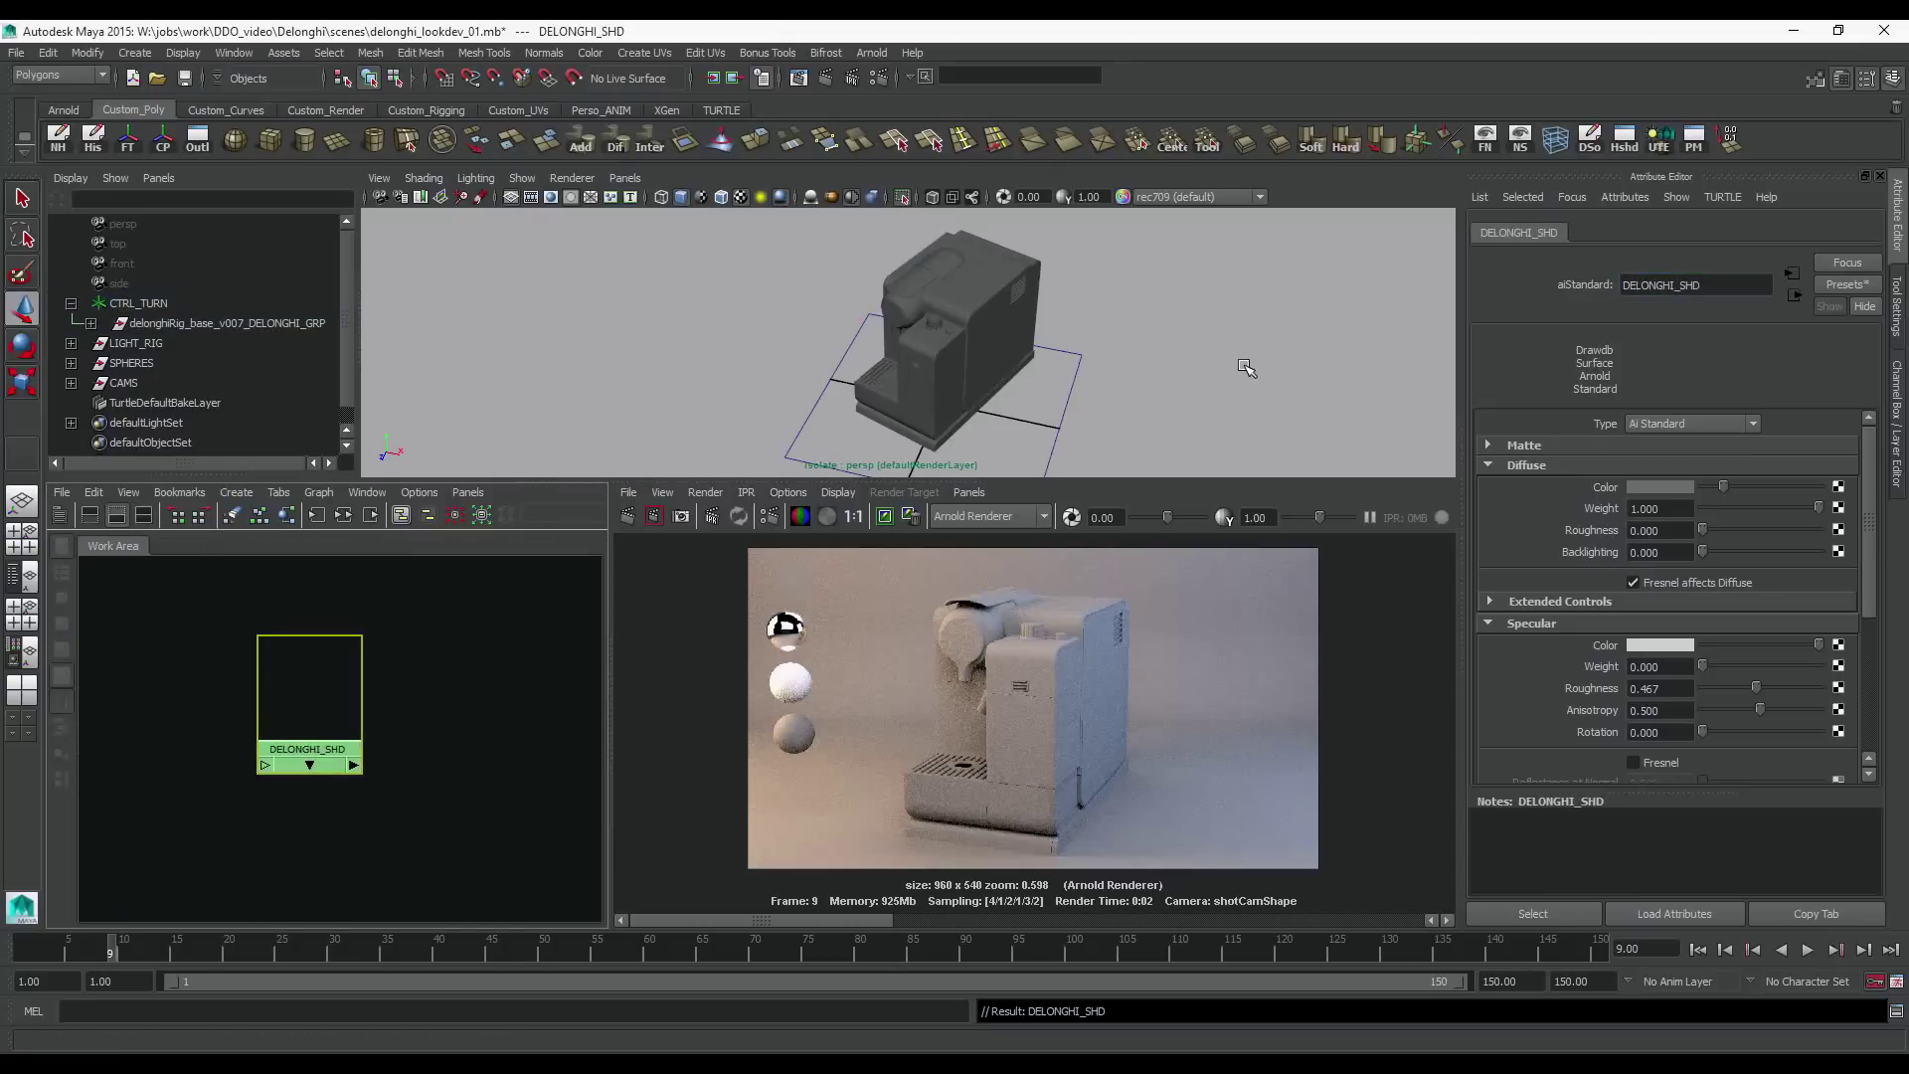
Map the diffuse colour with a File node loading export/delonghi_1001_DIFFUSE.tif
{"action": "left_click", "coordinate": [1838, 487]}
{"action": "left_click", "coordinate": [857, 537]}
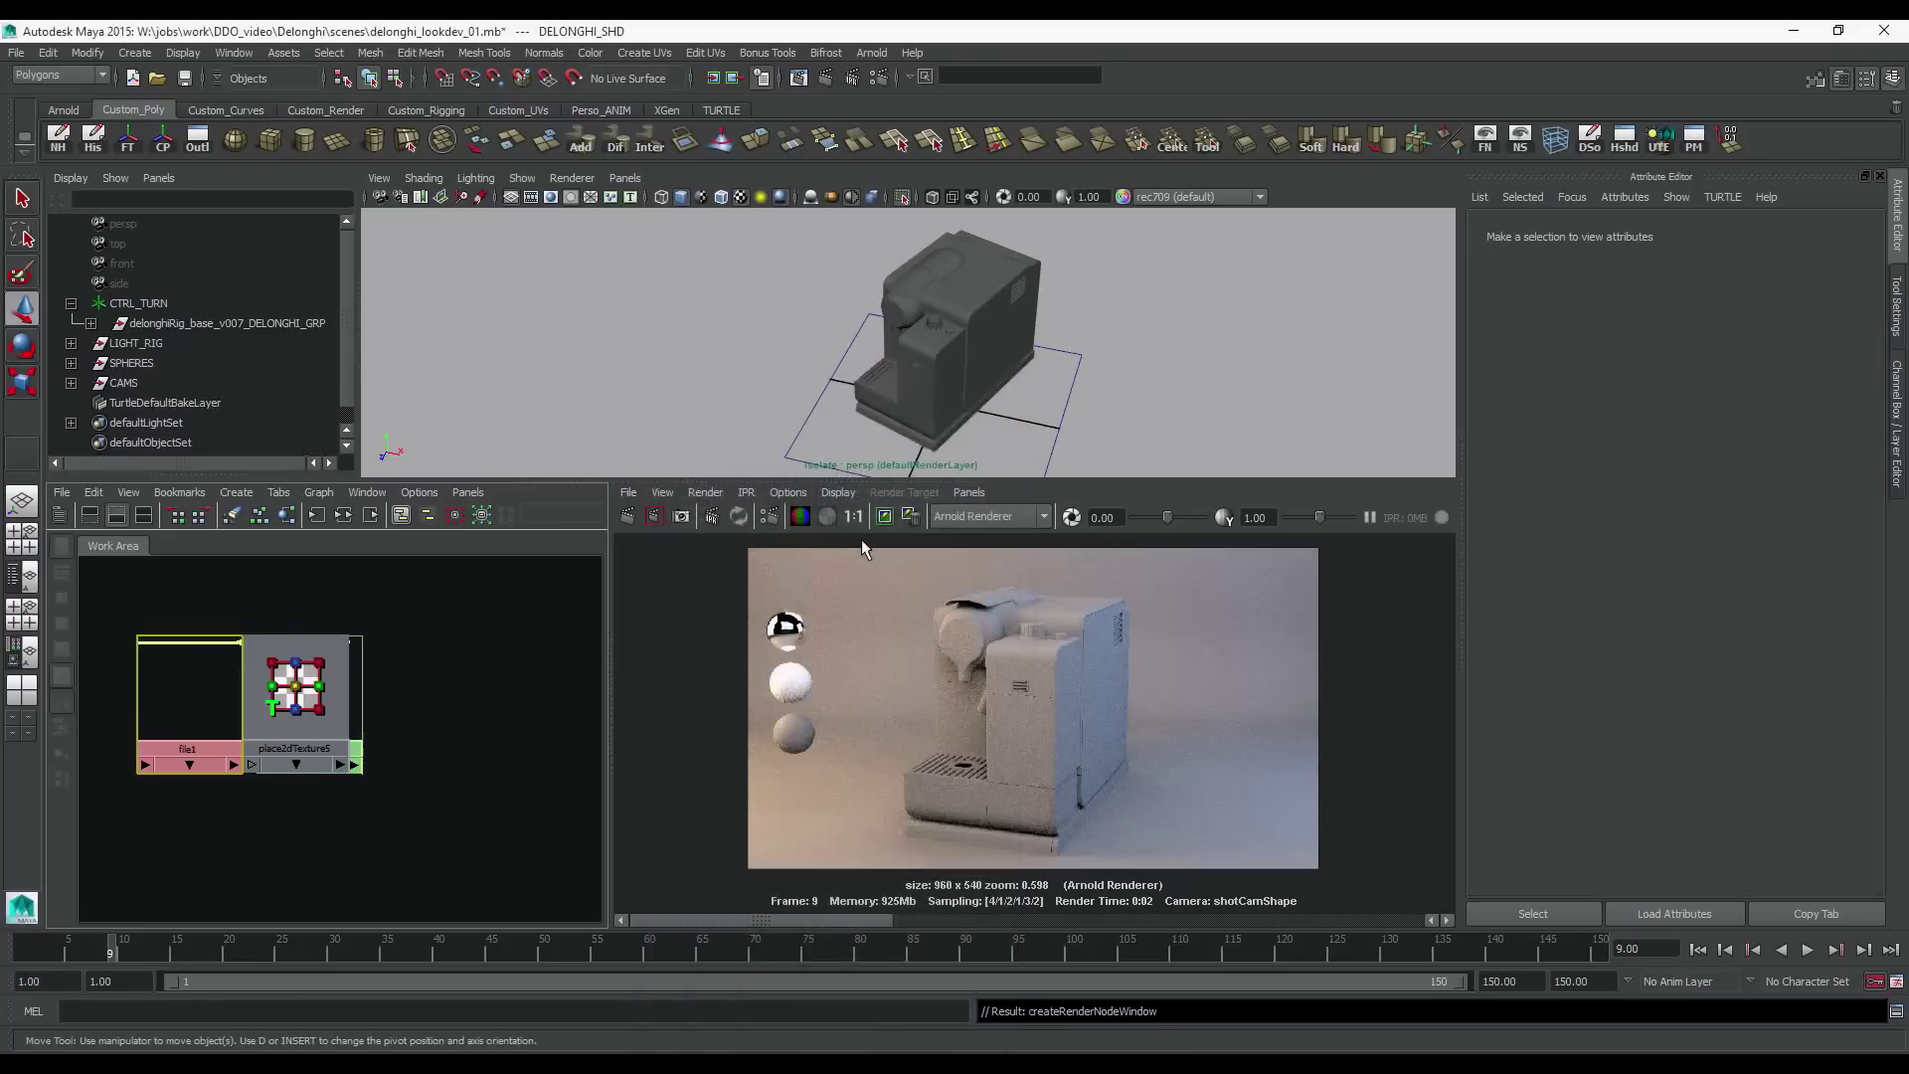
{"action": "left_click", "coordinate": [1847, 515]}
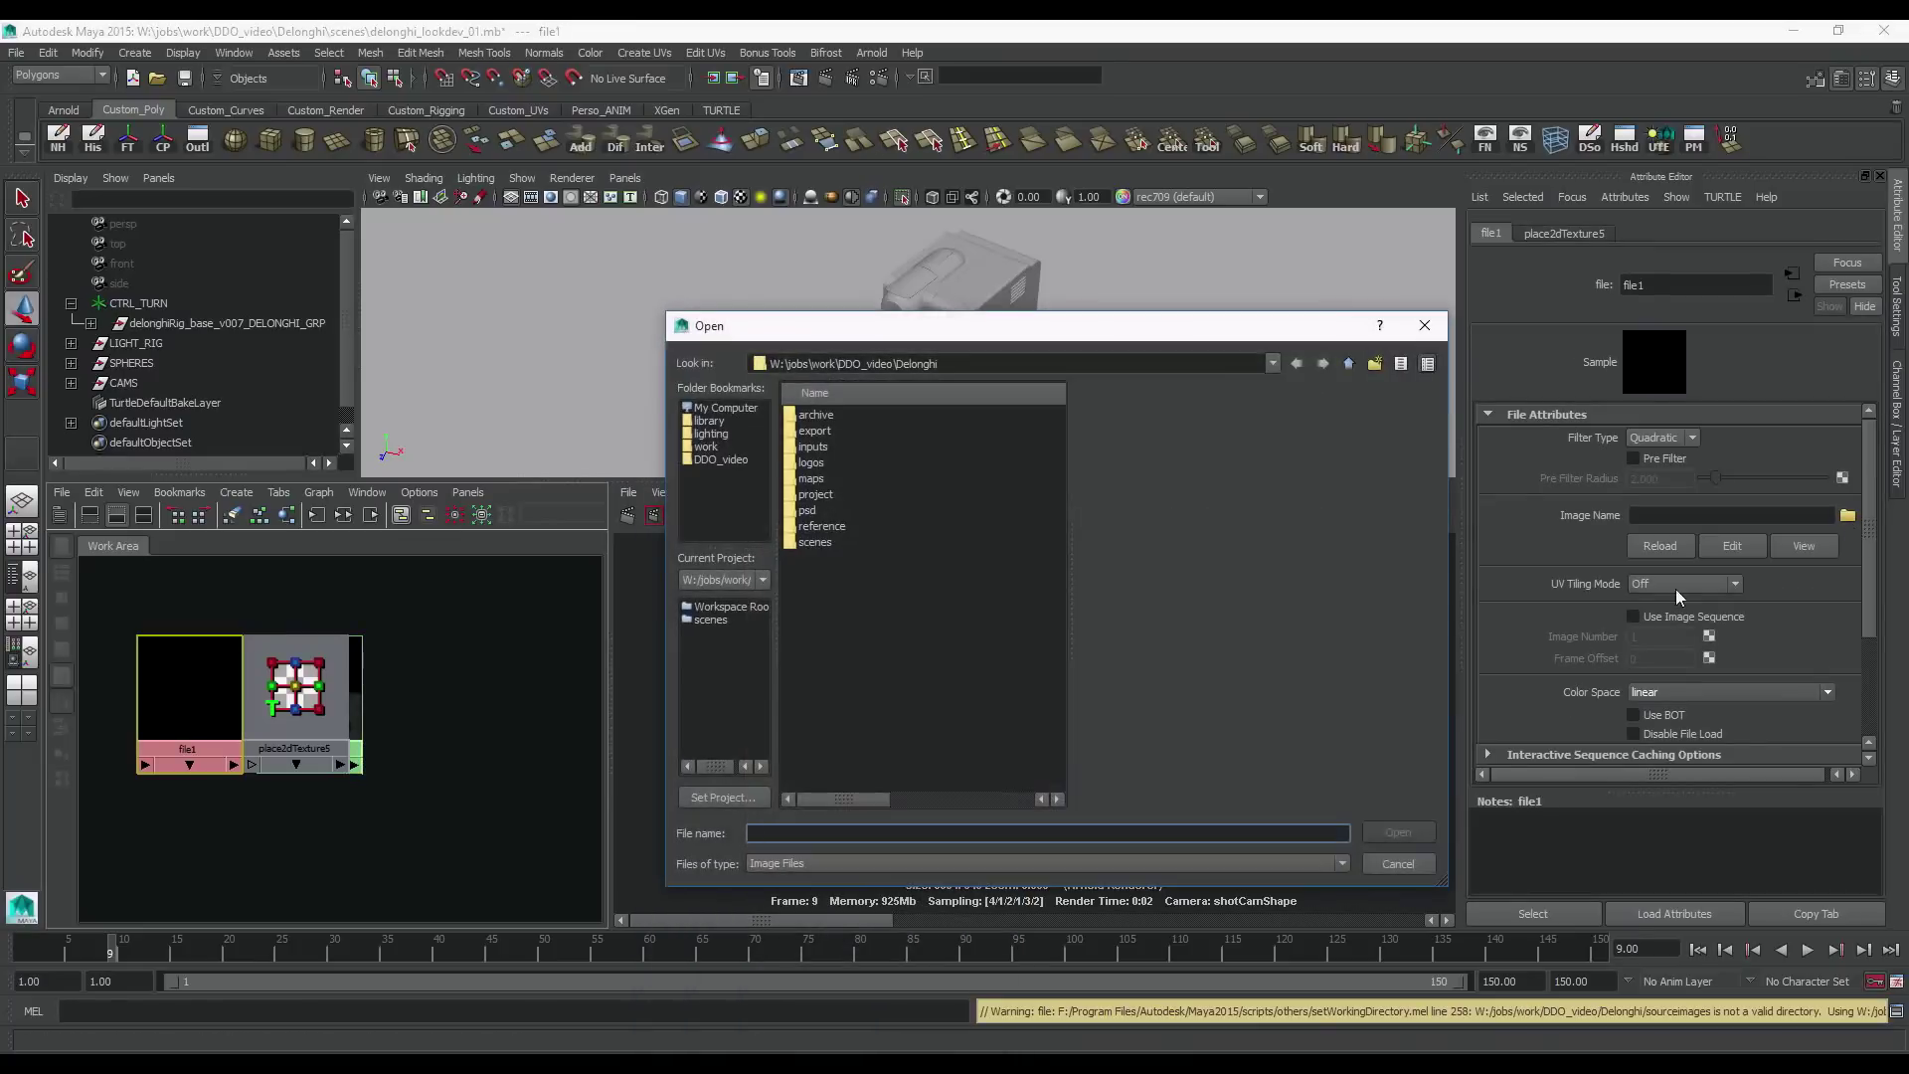
{"action": "double_click", "coordinate": [817, 433]}
{"action": "left_click", "coordinate": [825, 448]}
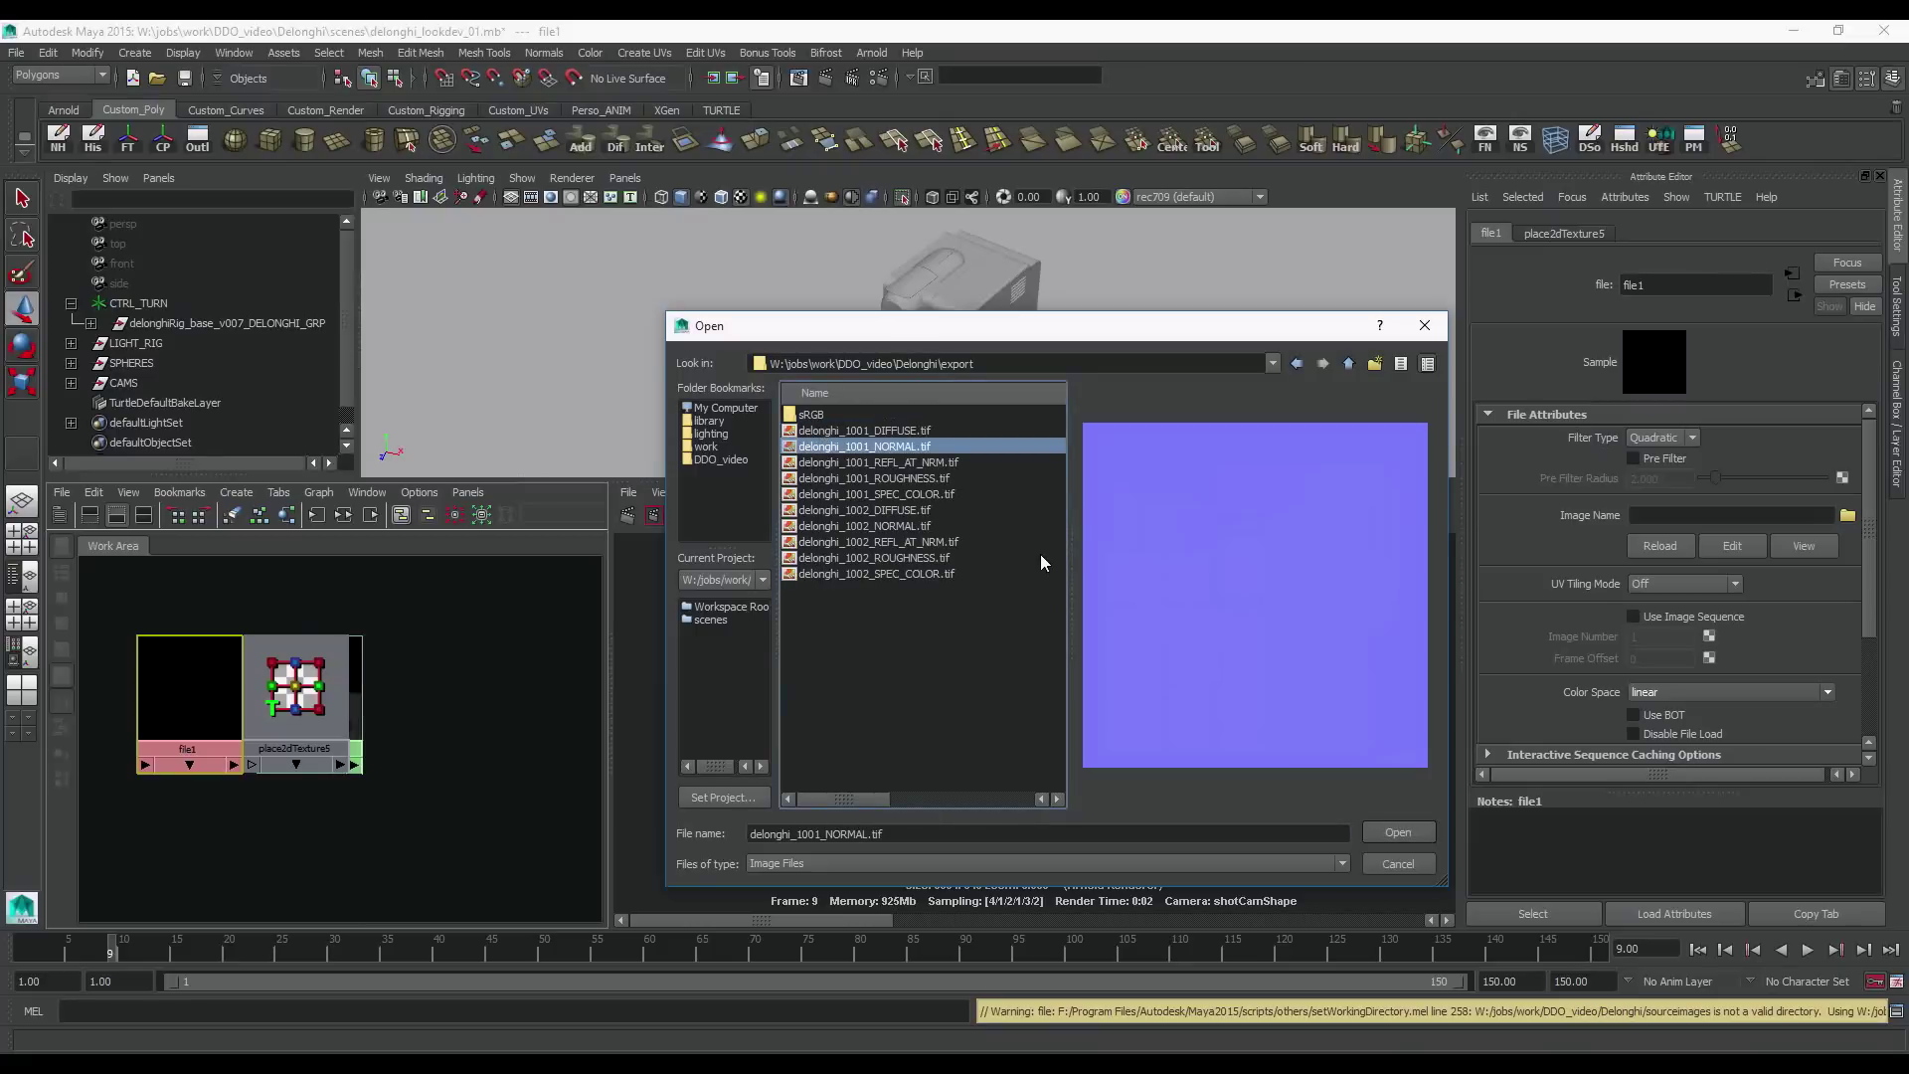
{"action": "left_click", "coordinate": [913, 431]}
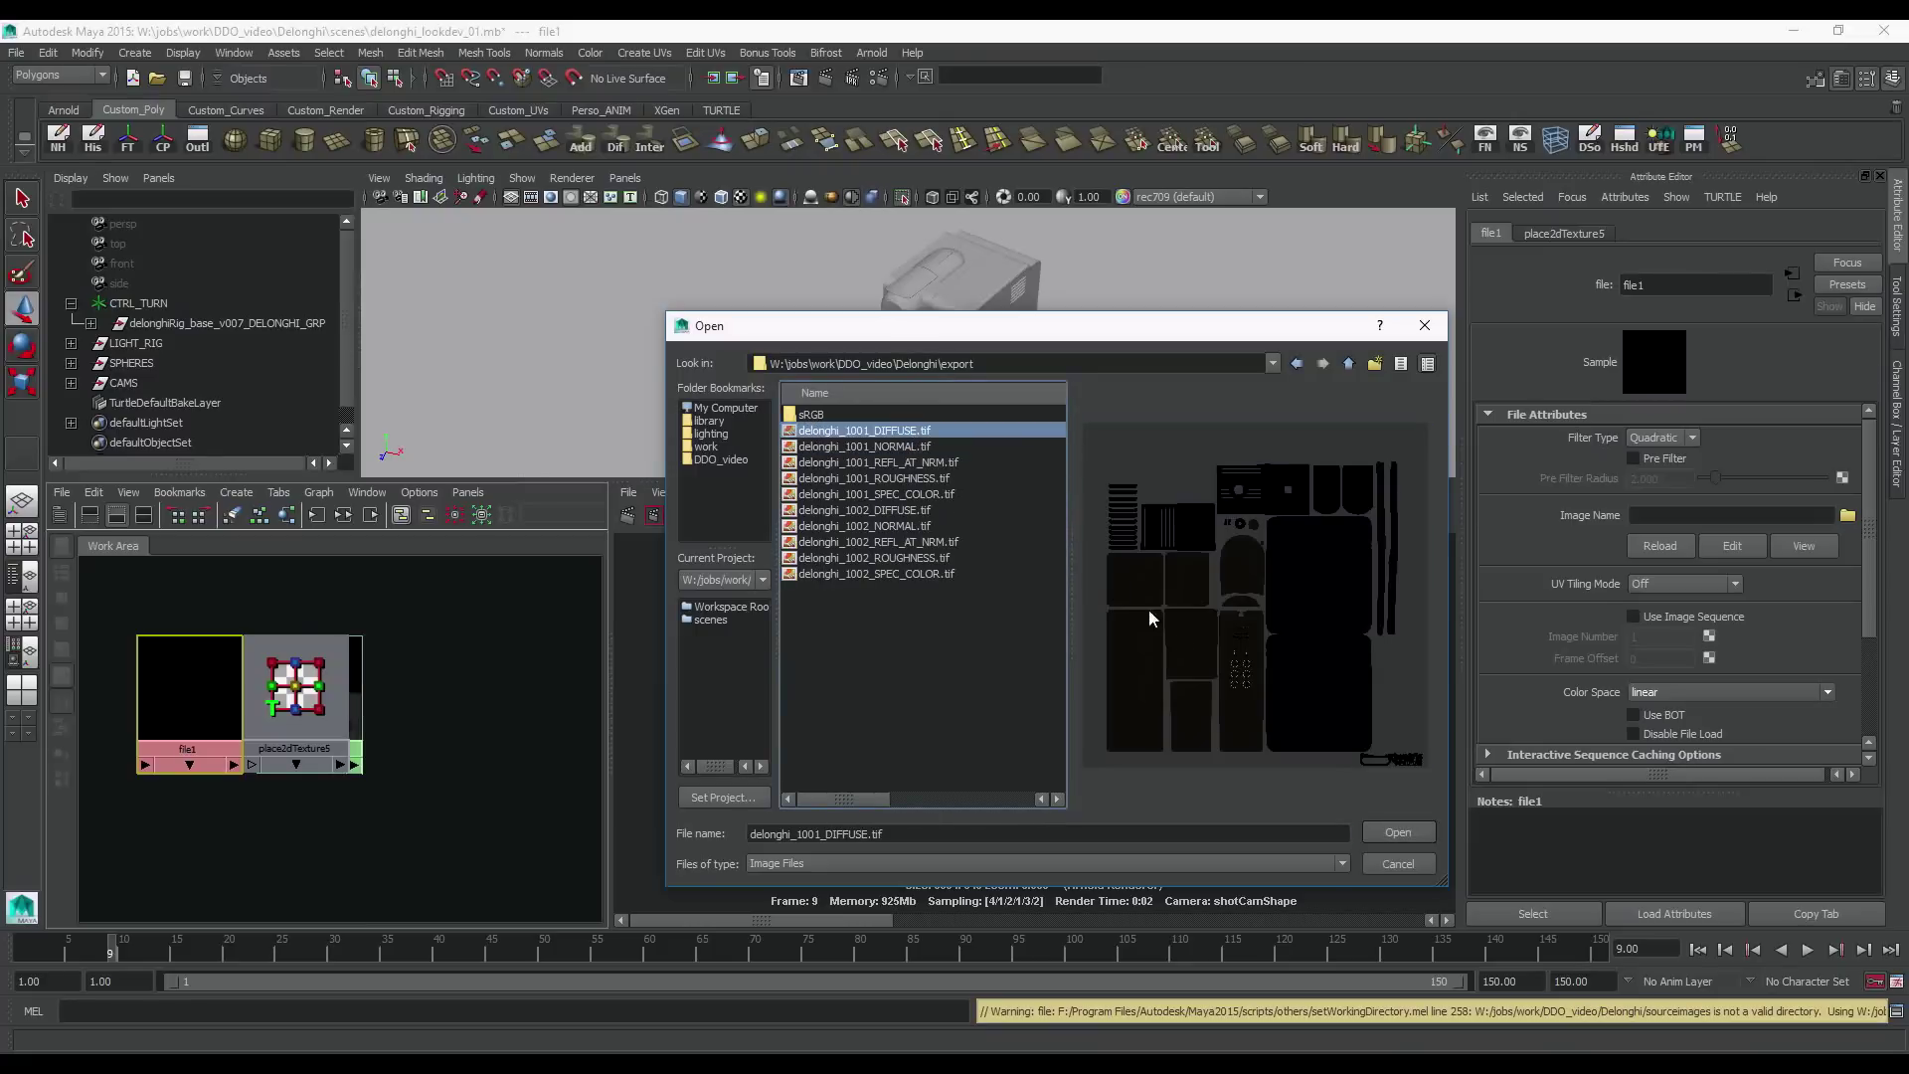
{"action": "left_click", "coordinate": [1396, 833]}
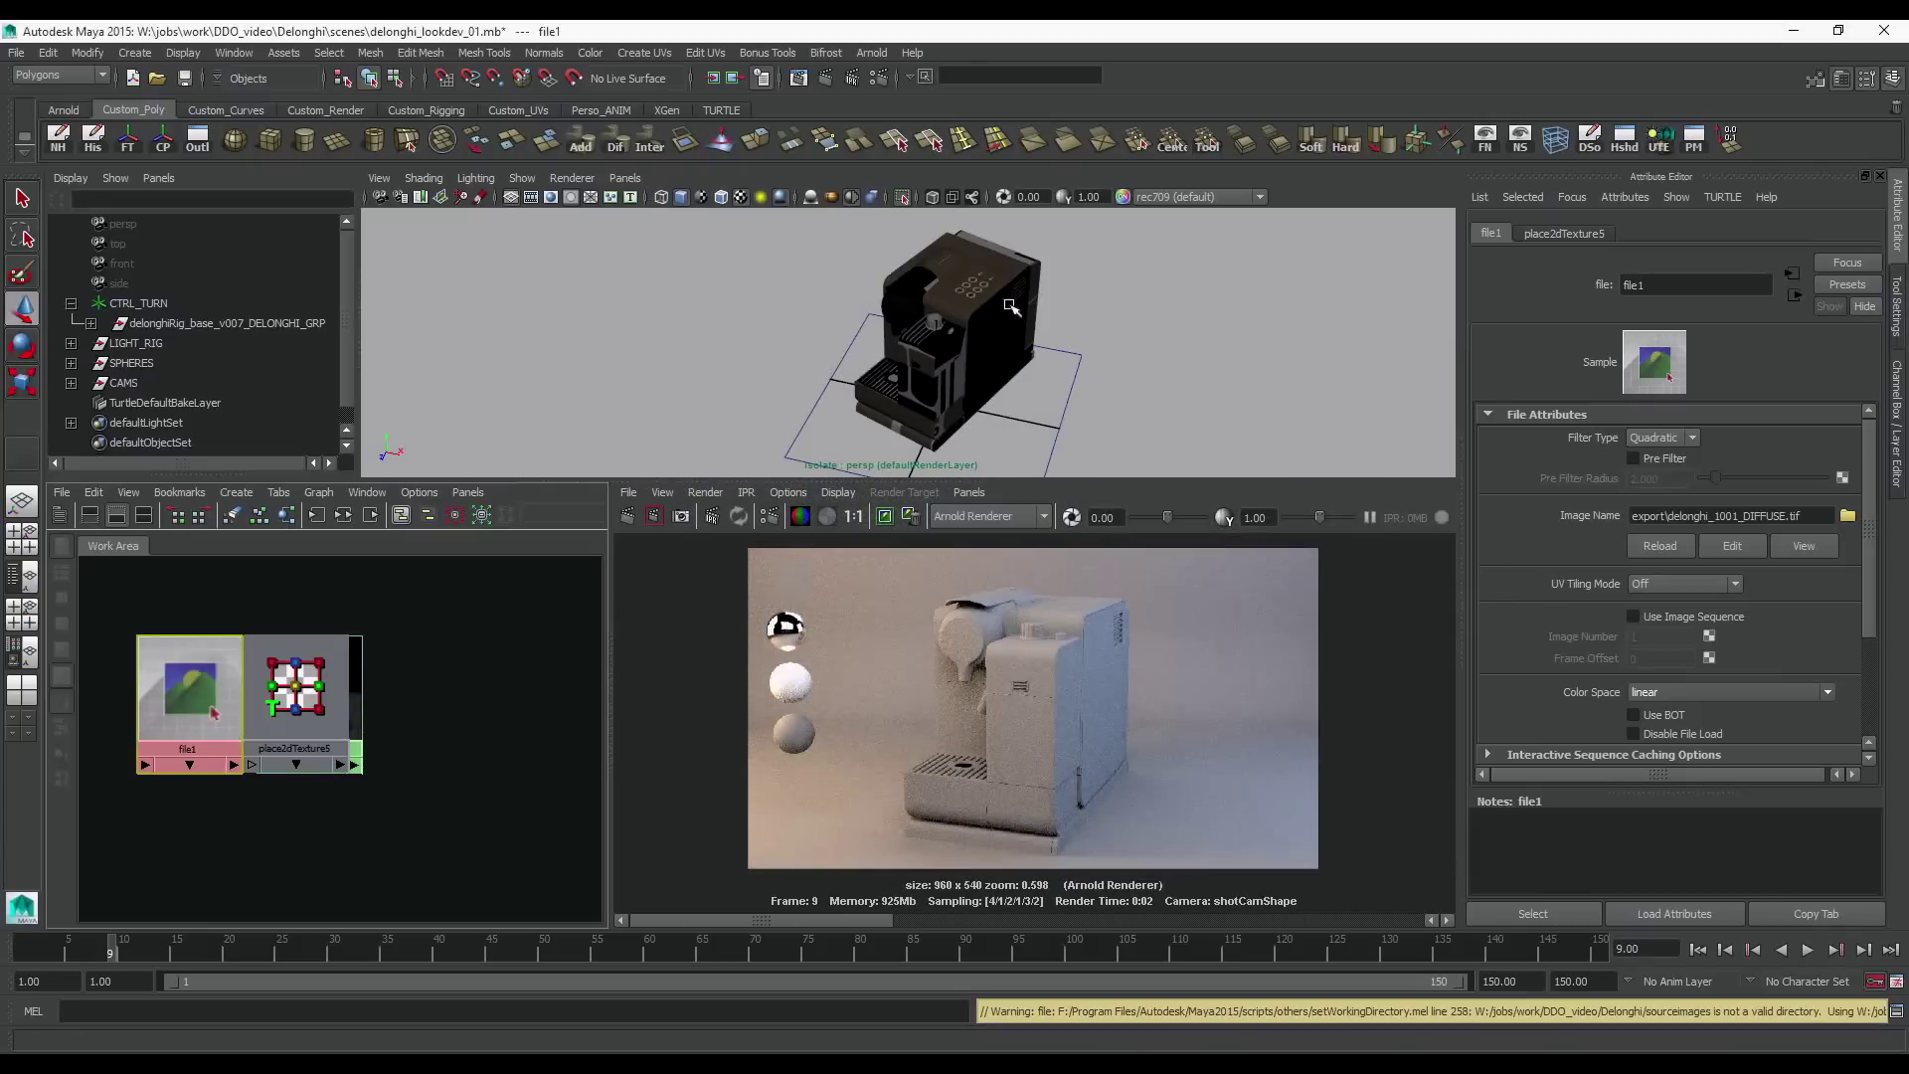
{"action": "scroll", "coordinate": [1119, 380], "scroll_direction": "up", "scroll_amount": 5}
Inspect the whole coffee machine's UV layout in the UV Texture Editor
{"action": "key", "text": "space"}
{"action": "scroll", "coordinate": [1118, 596], "scroll_direction": "up", "scroll_amount": 6}
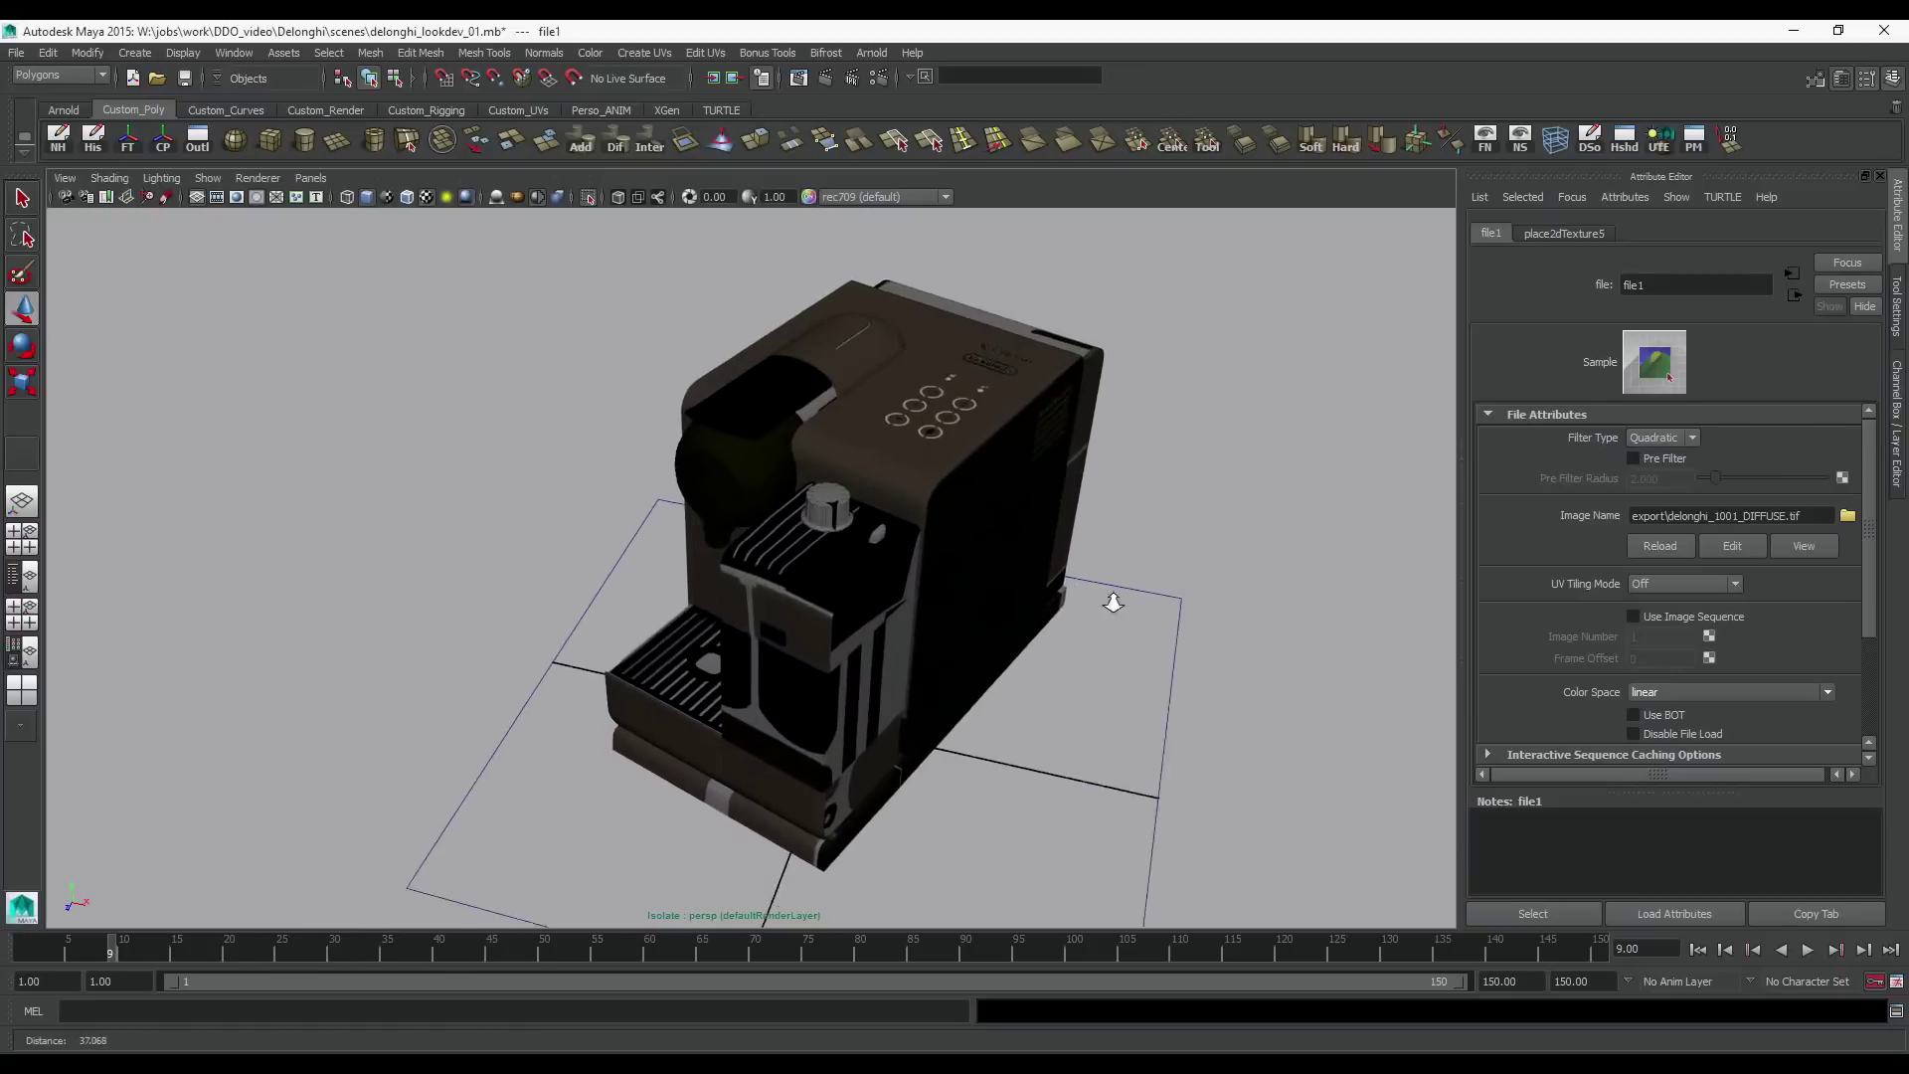
{"action": "scroll", "coordinate": [1045, 569], "scroll_direction": "down", "scroll_amount": 1}
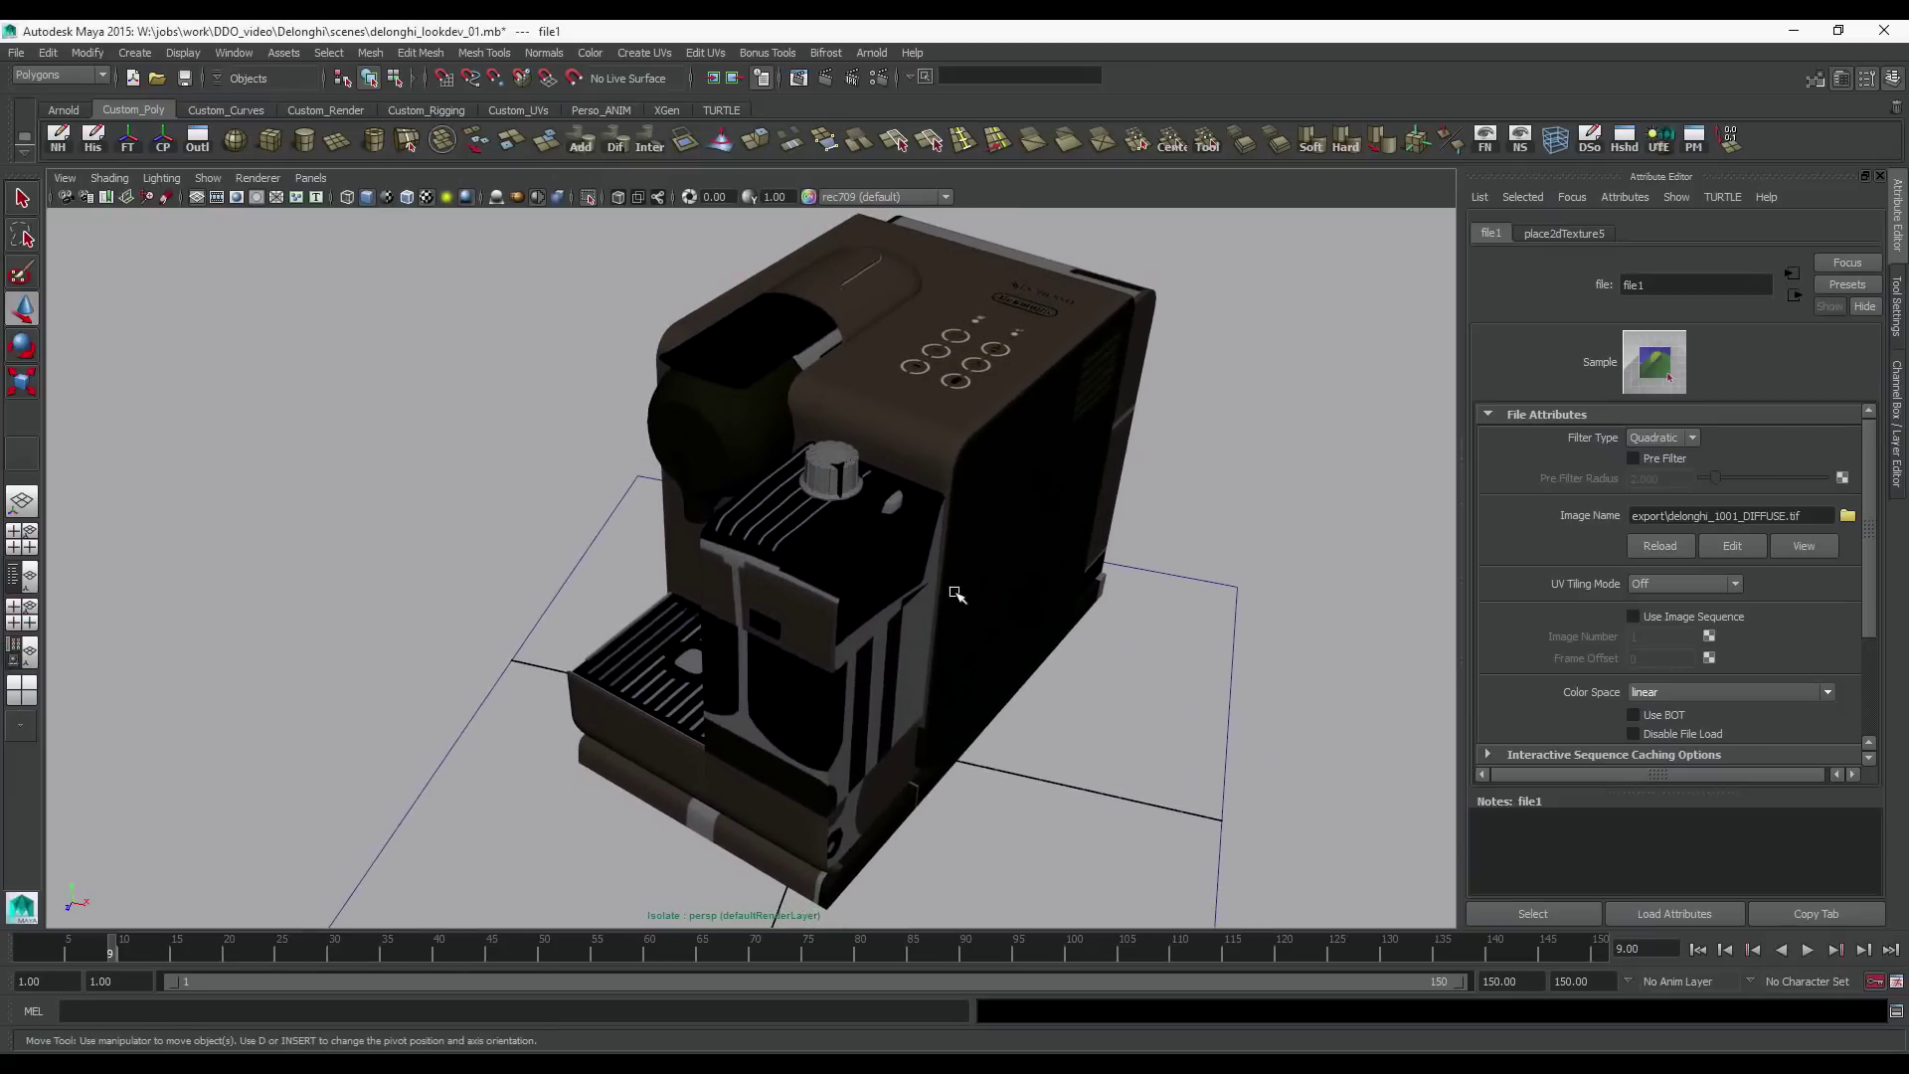
{"action": "scroll", "coordinate": [957, 594], "scroll_direction": "down", "scroll_amount": 2}
{"action": "left_click", "coordinate": [1659, 139]}
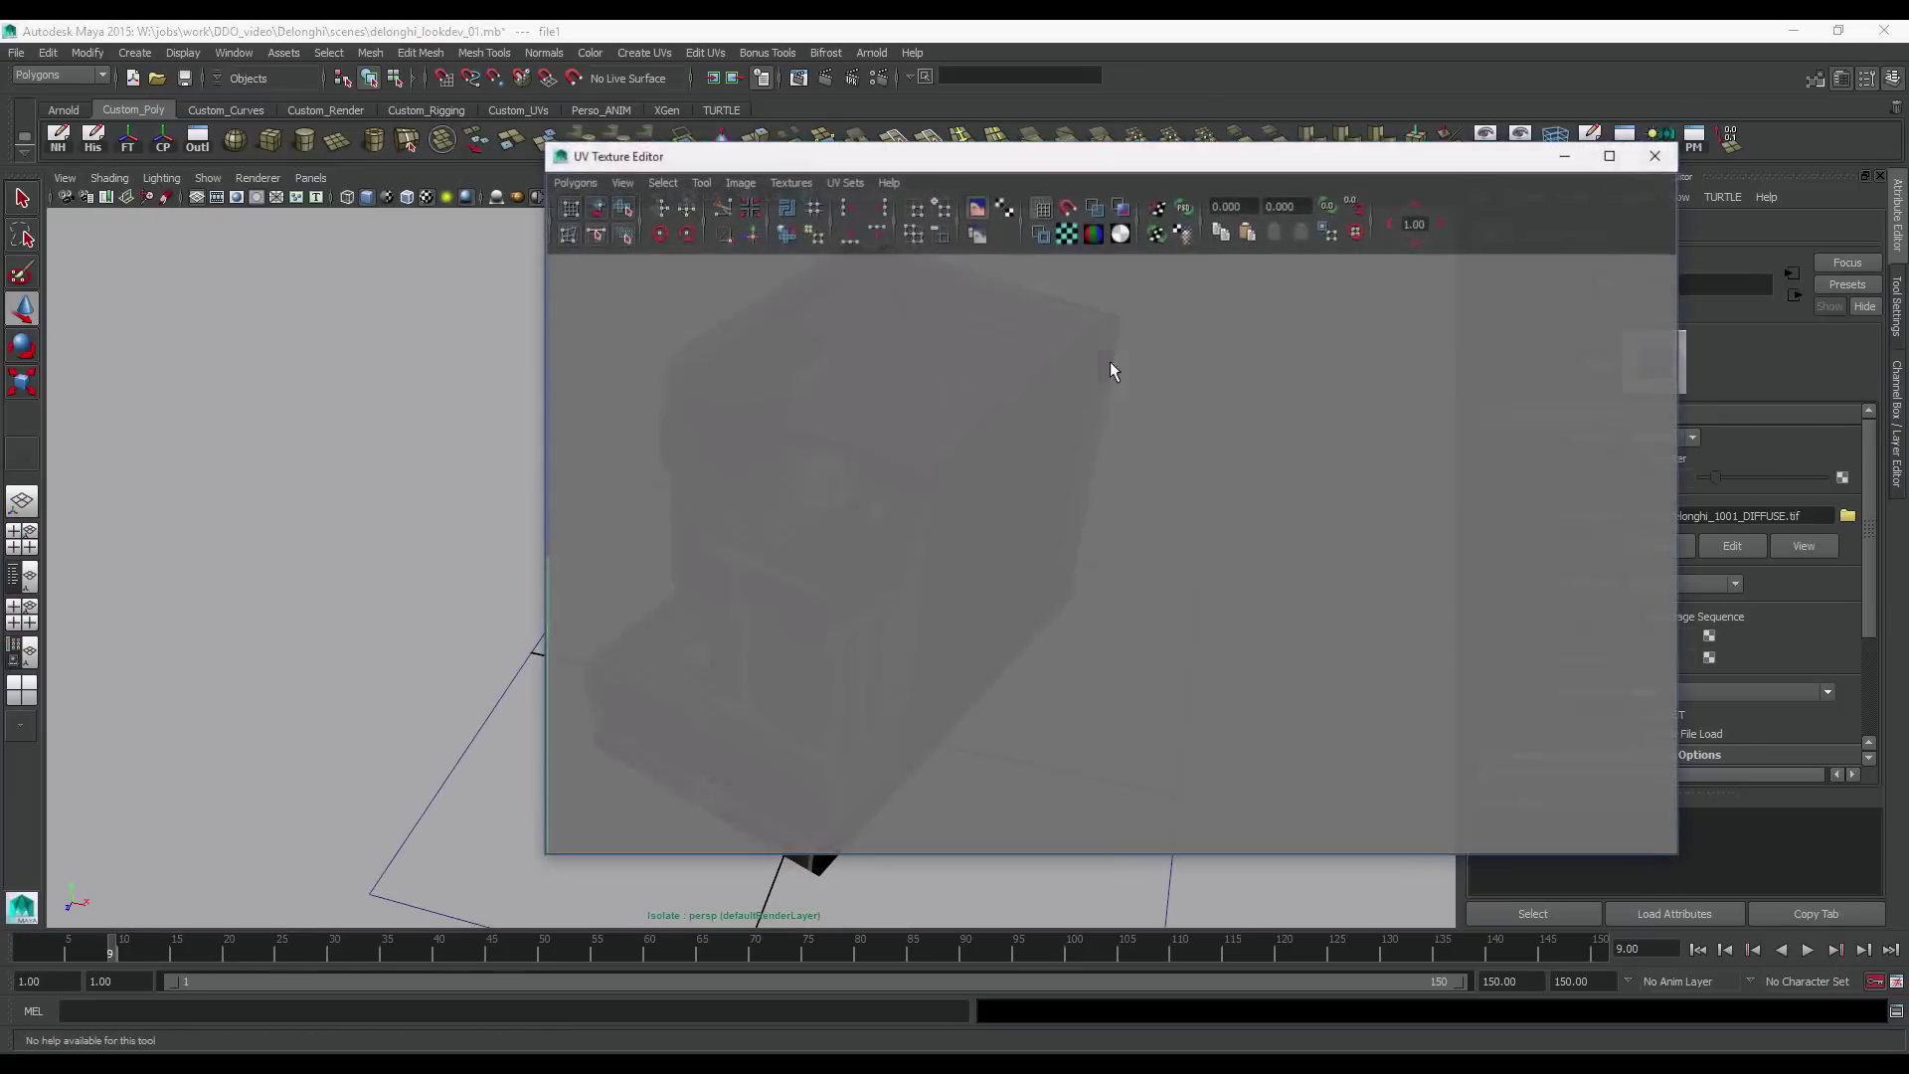
{"action": "left_click_drag", "start_coordinate": [1176, 160], "coordinate": [1515, 164]}
{"action": "middle_click_drag", "start_coordinate": [782, 457], "coordinate": [546, 483], "text": "alt"}
{"action": "right_click_drag", "start_coordinate": [546, 482], "coordinate": [577, 342], "text": "alt"}
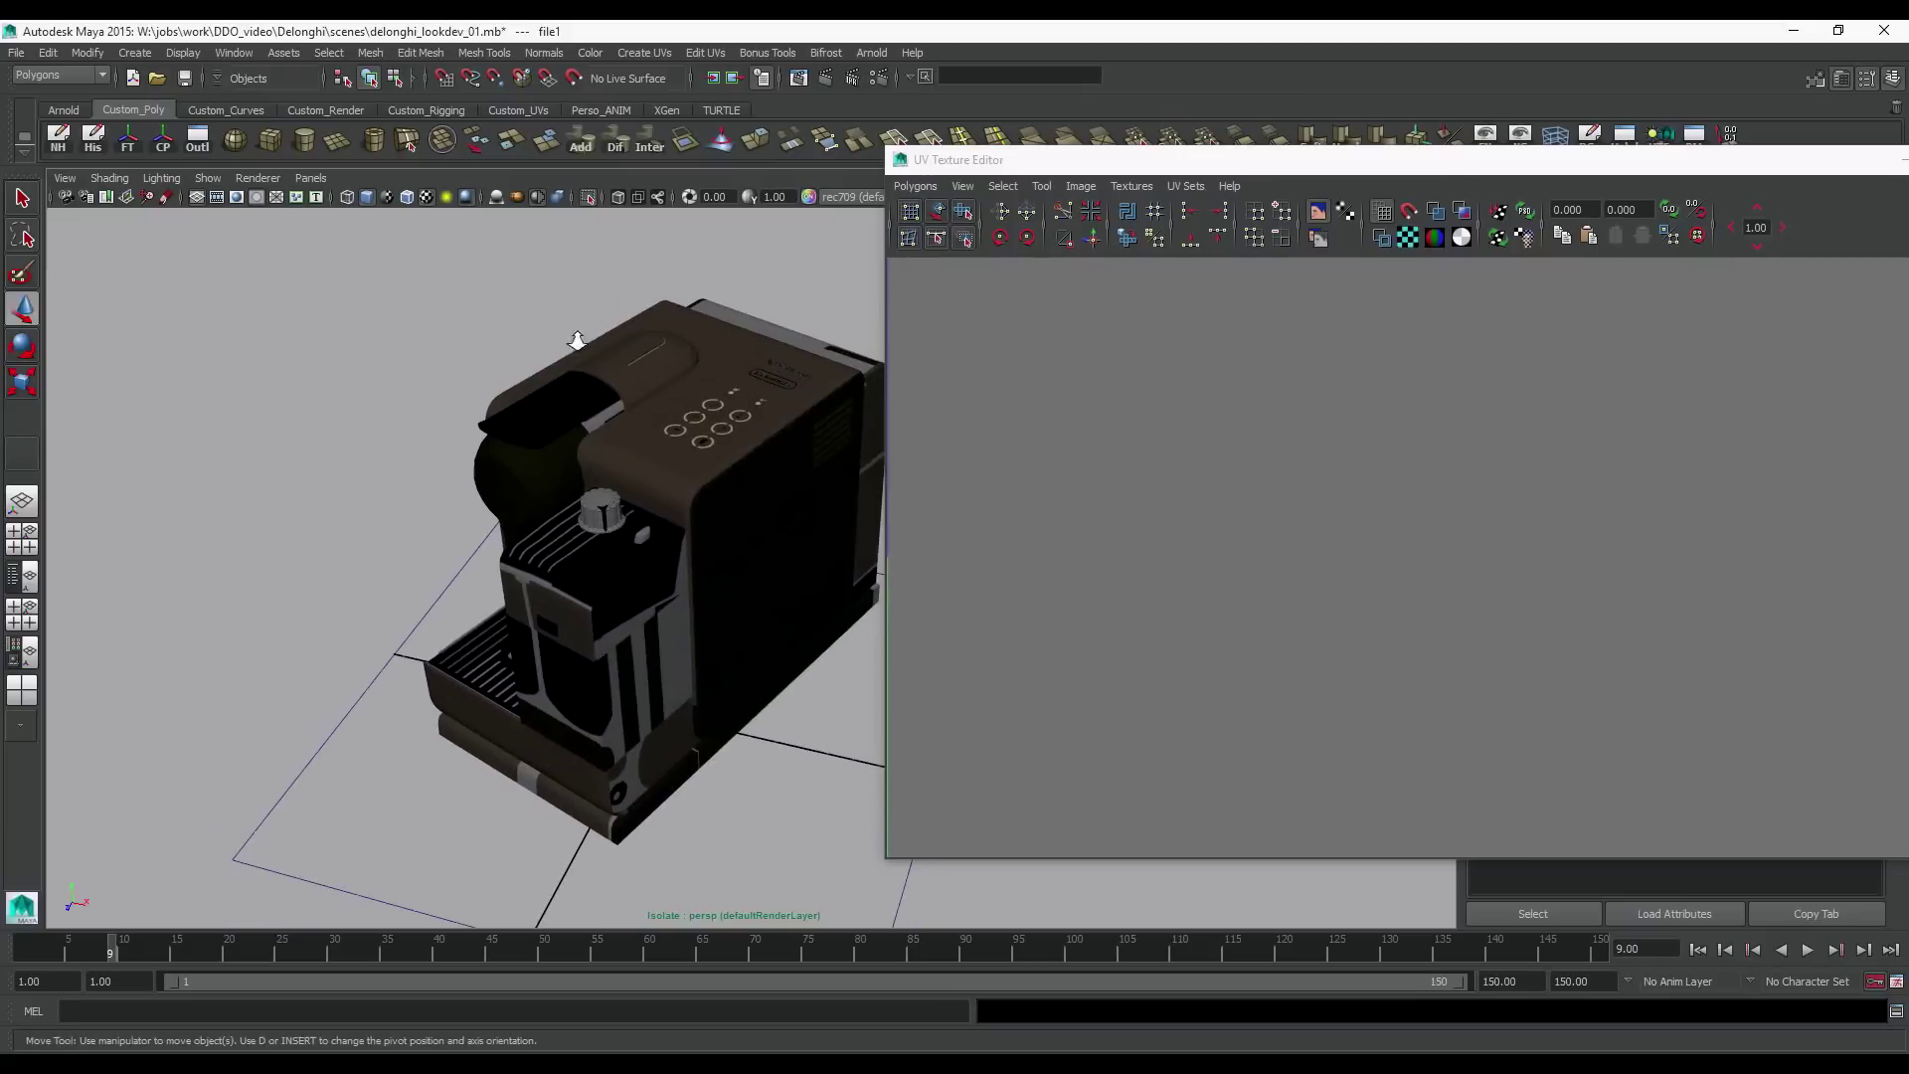
{"action": "left_click_drag", "start_coordinate": [408, 319], "coordinate": [930, 857]}
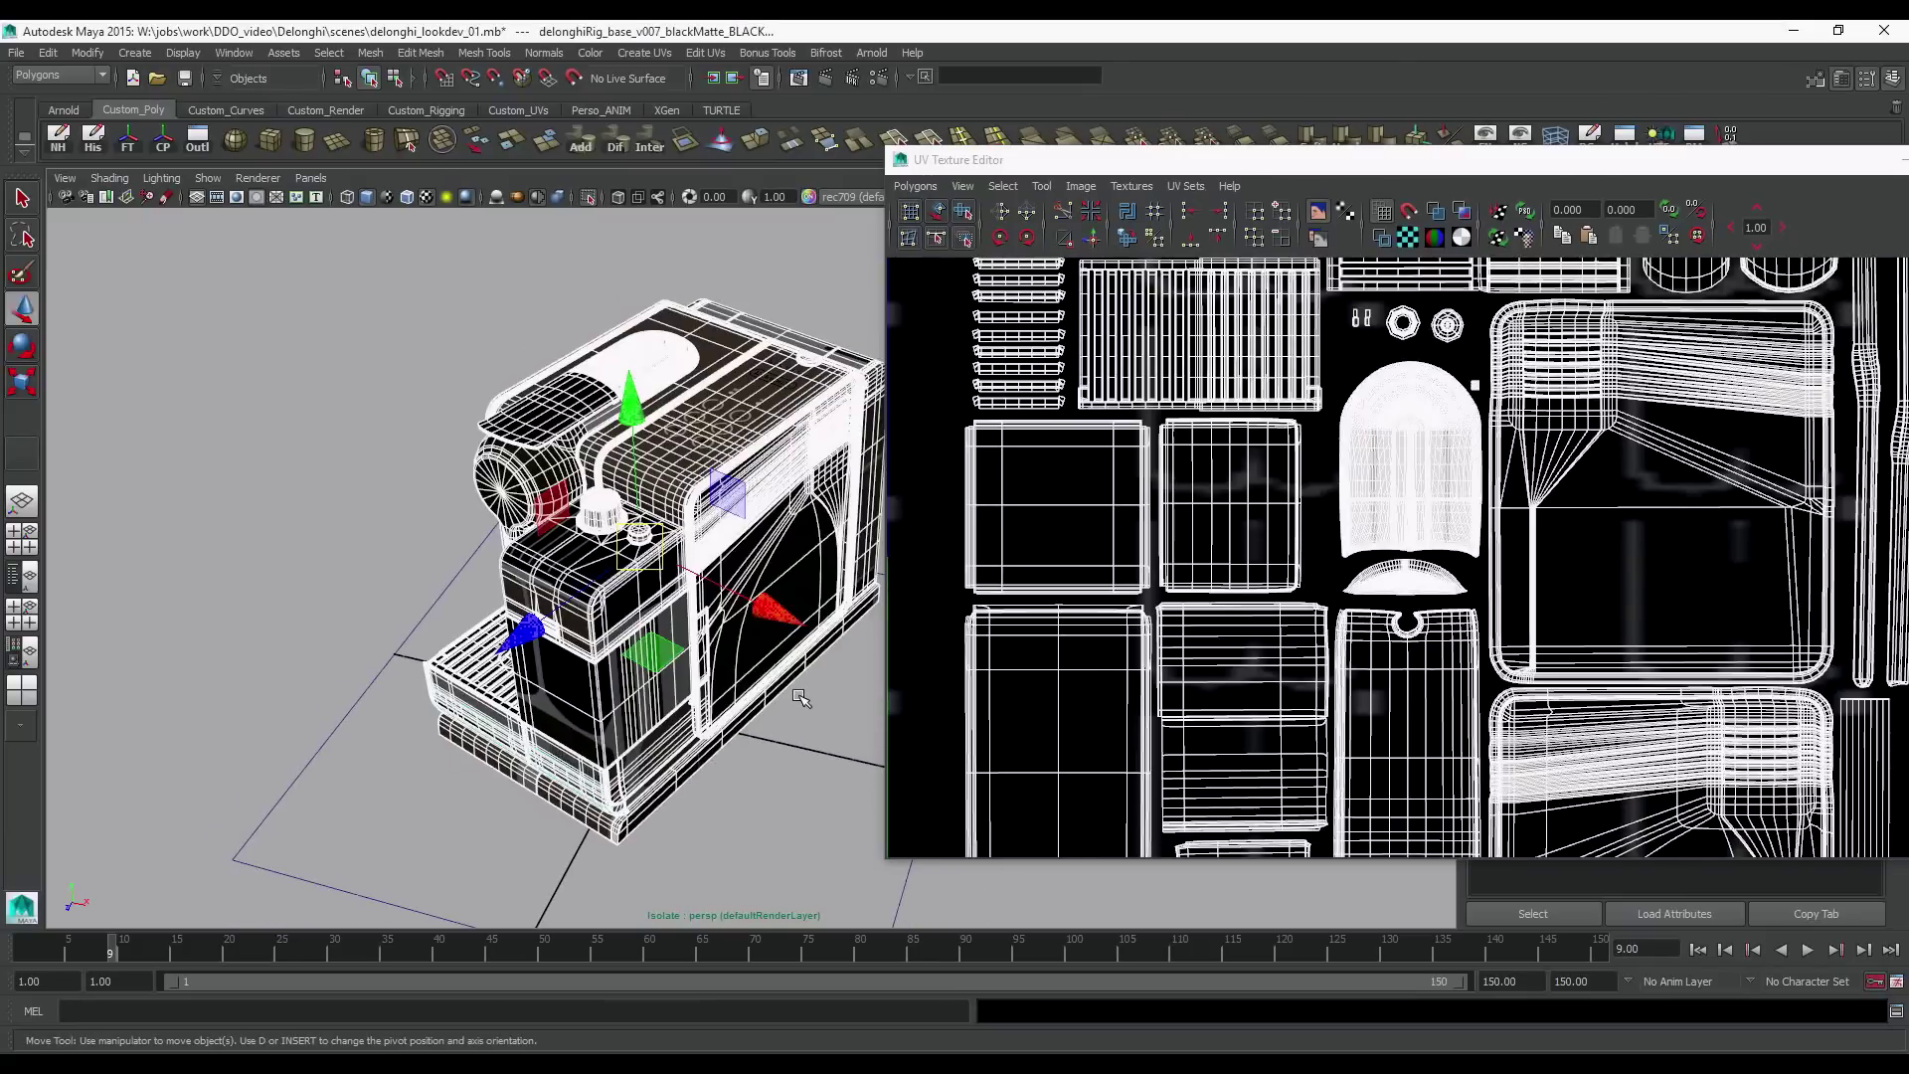
{"action": "scroll", "coordinate": [1273, 487], "scroll_direction": "down", "scroll_amount": 6}
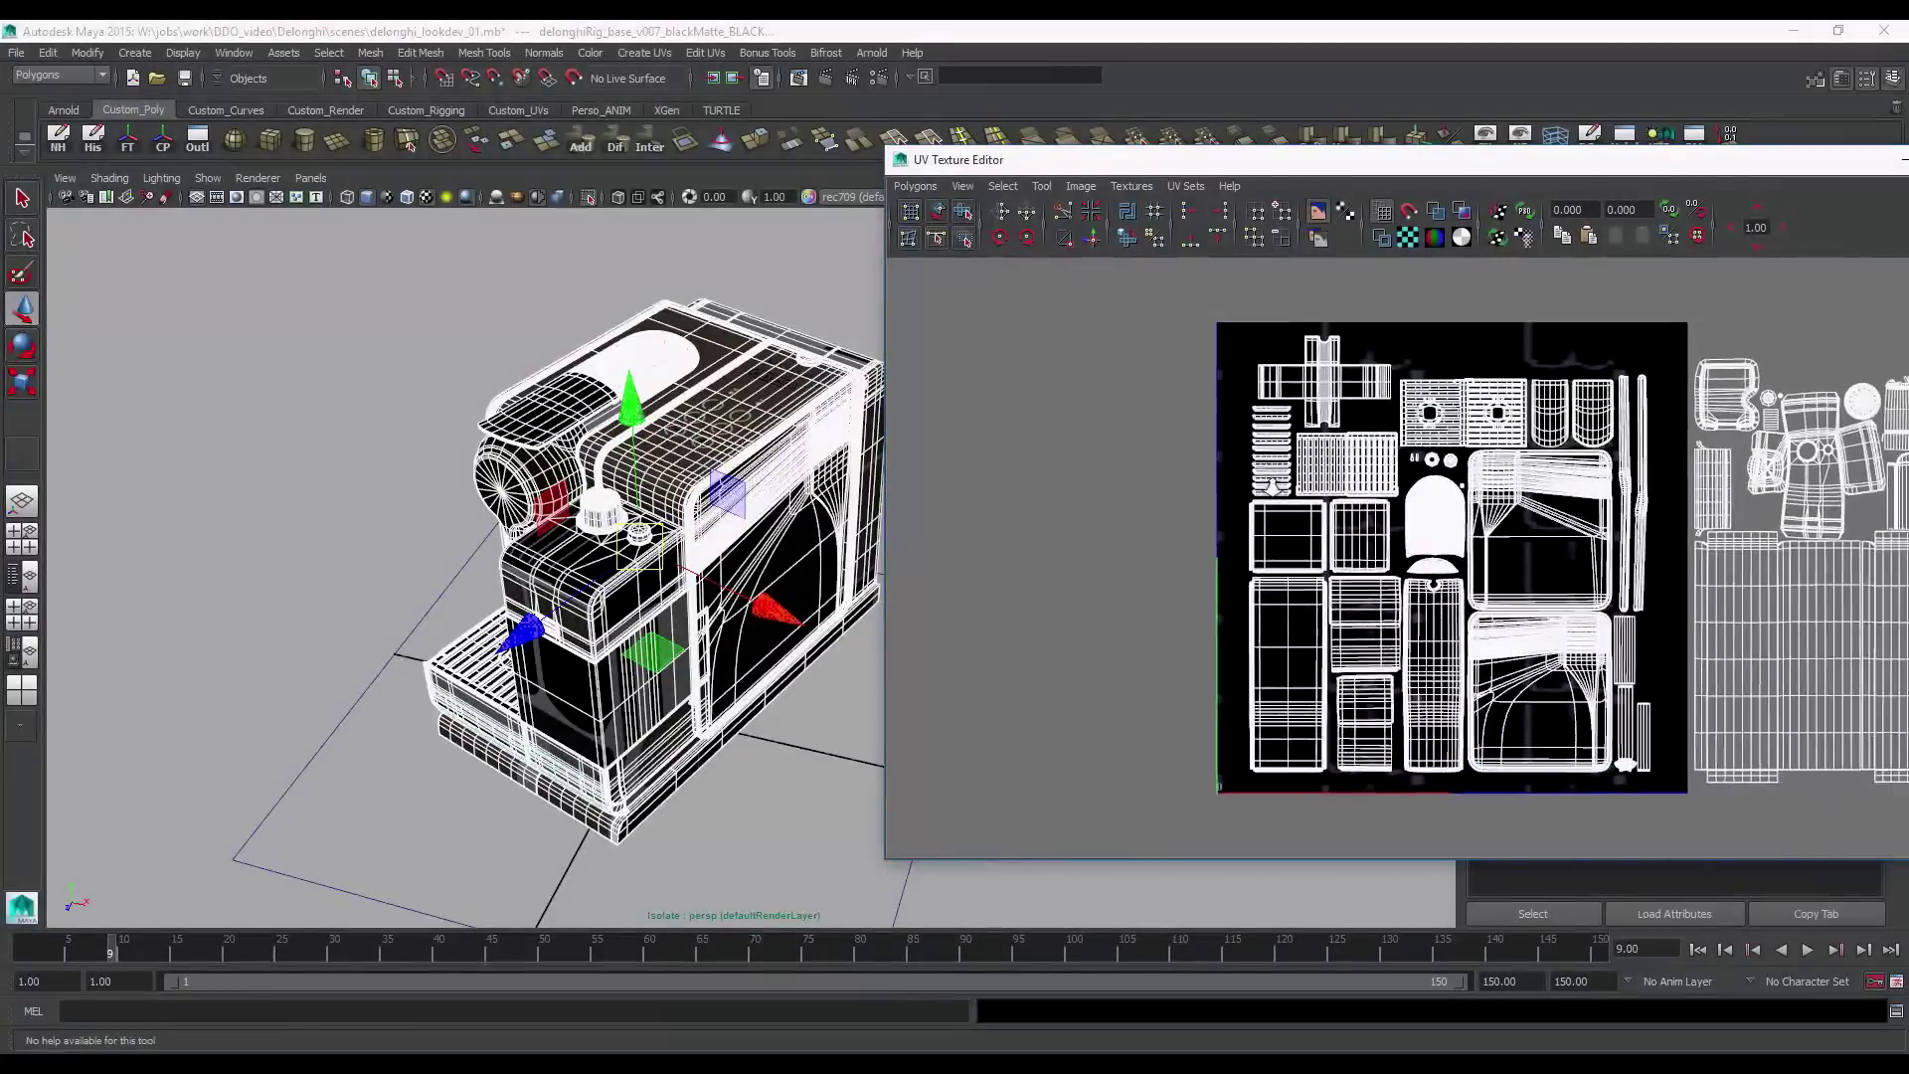
{"action": "right_click_drag", "start_coordinate": [1273, 487], "coordinate": [1215, 461], "text": "alt"}
{"action": "middle_click_drag", "start_coordinate": [1527, 556], "coordinate": [1192, 554], "text": "alt"}
{"action": "right_click_drag", "start_coordinate": [1192, 554], "coordinate": [1243, 418], "text": "alt"}
{"action": "left_click_drag", "start_coordinate": [1837, 157], "coordinate": [1657, 147]}
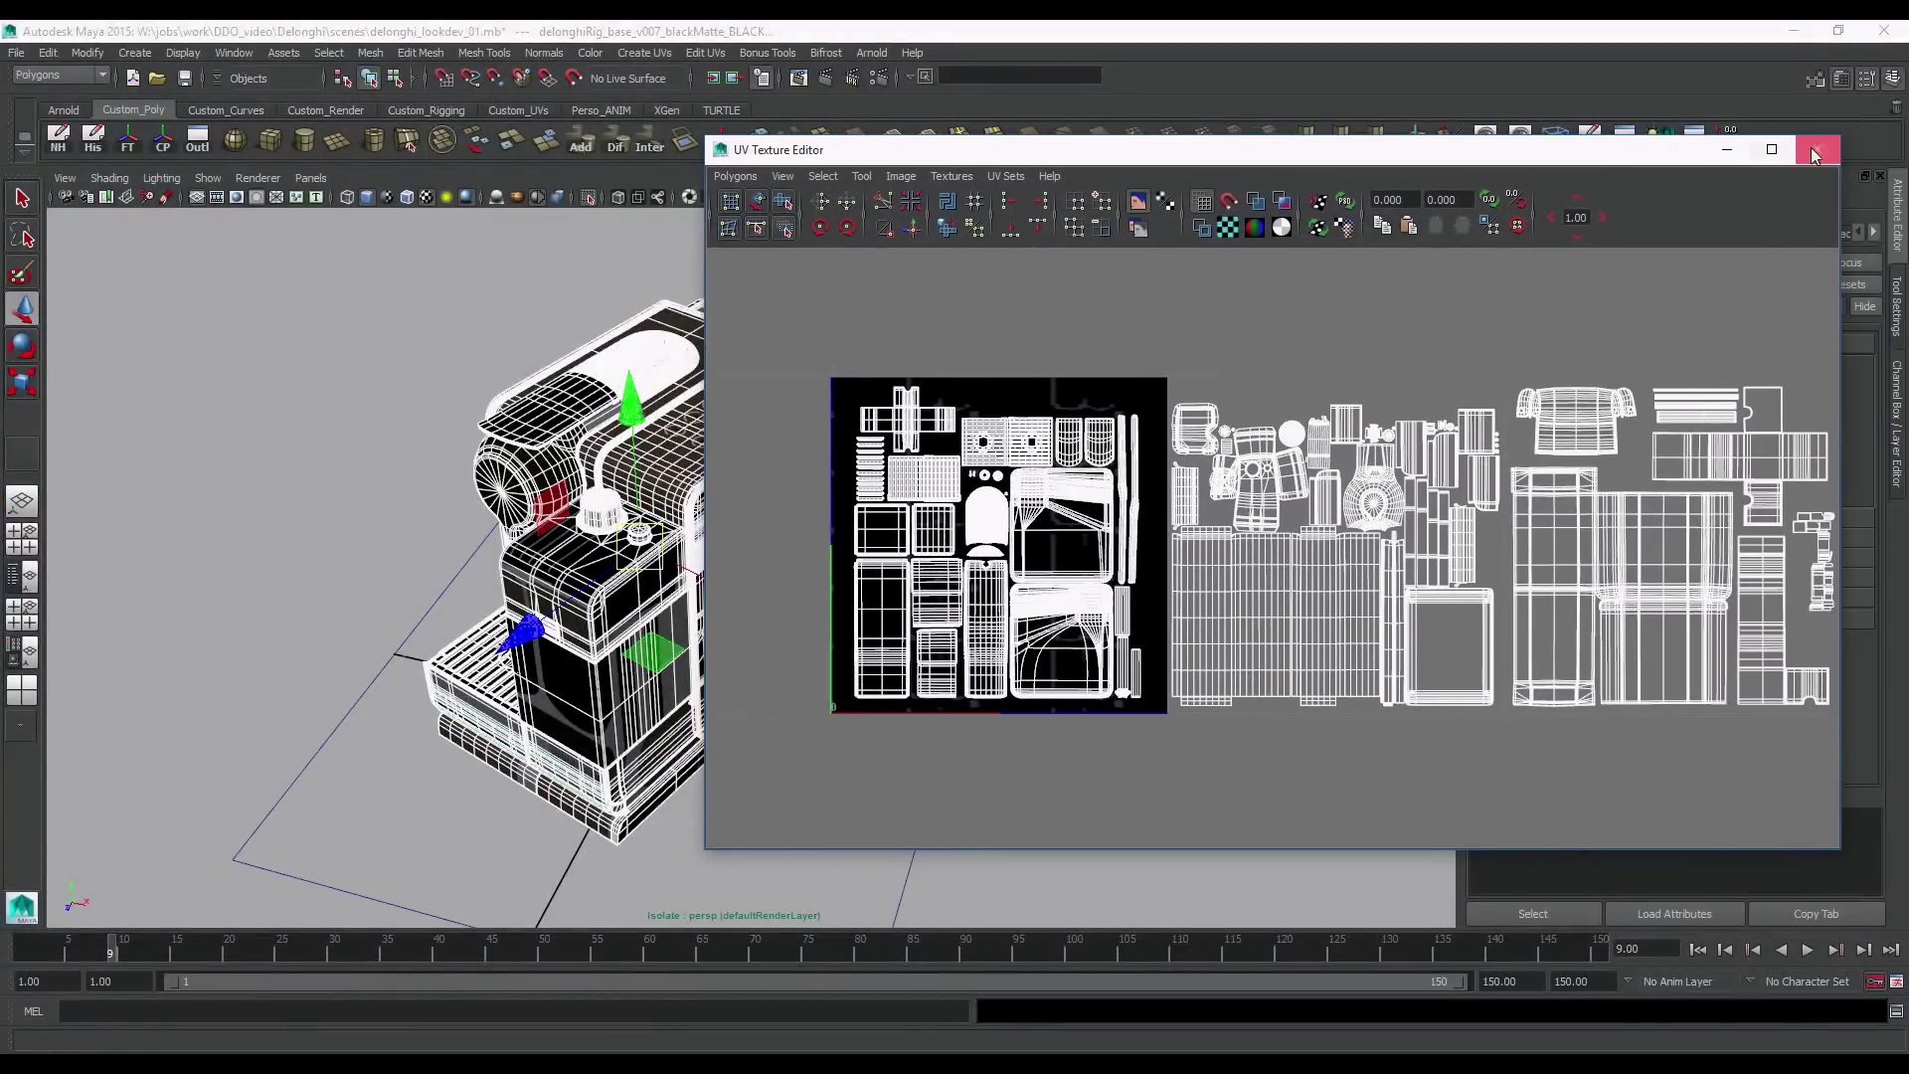
{"action": "left_click", "coordinate": [1814, 154]}
{"action": "left_click", "coordinate": [975, 375]}
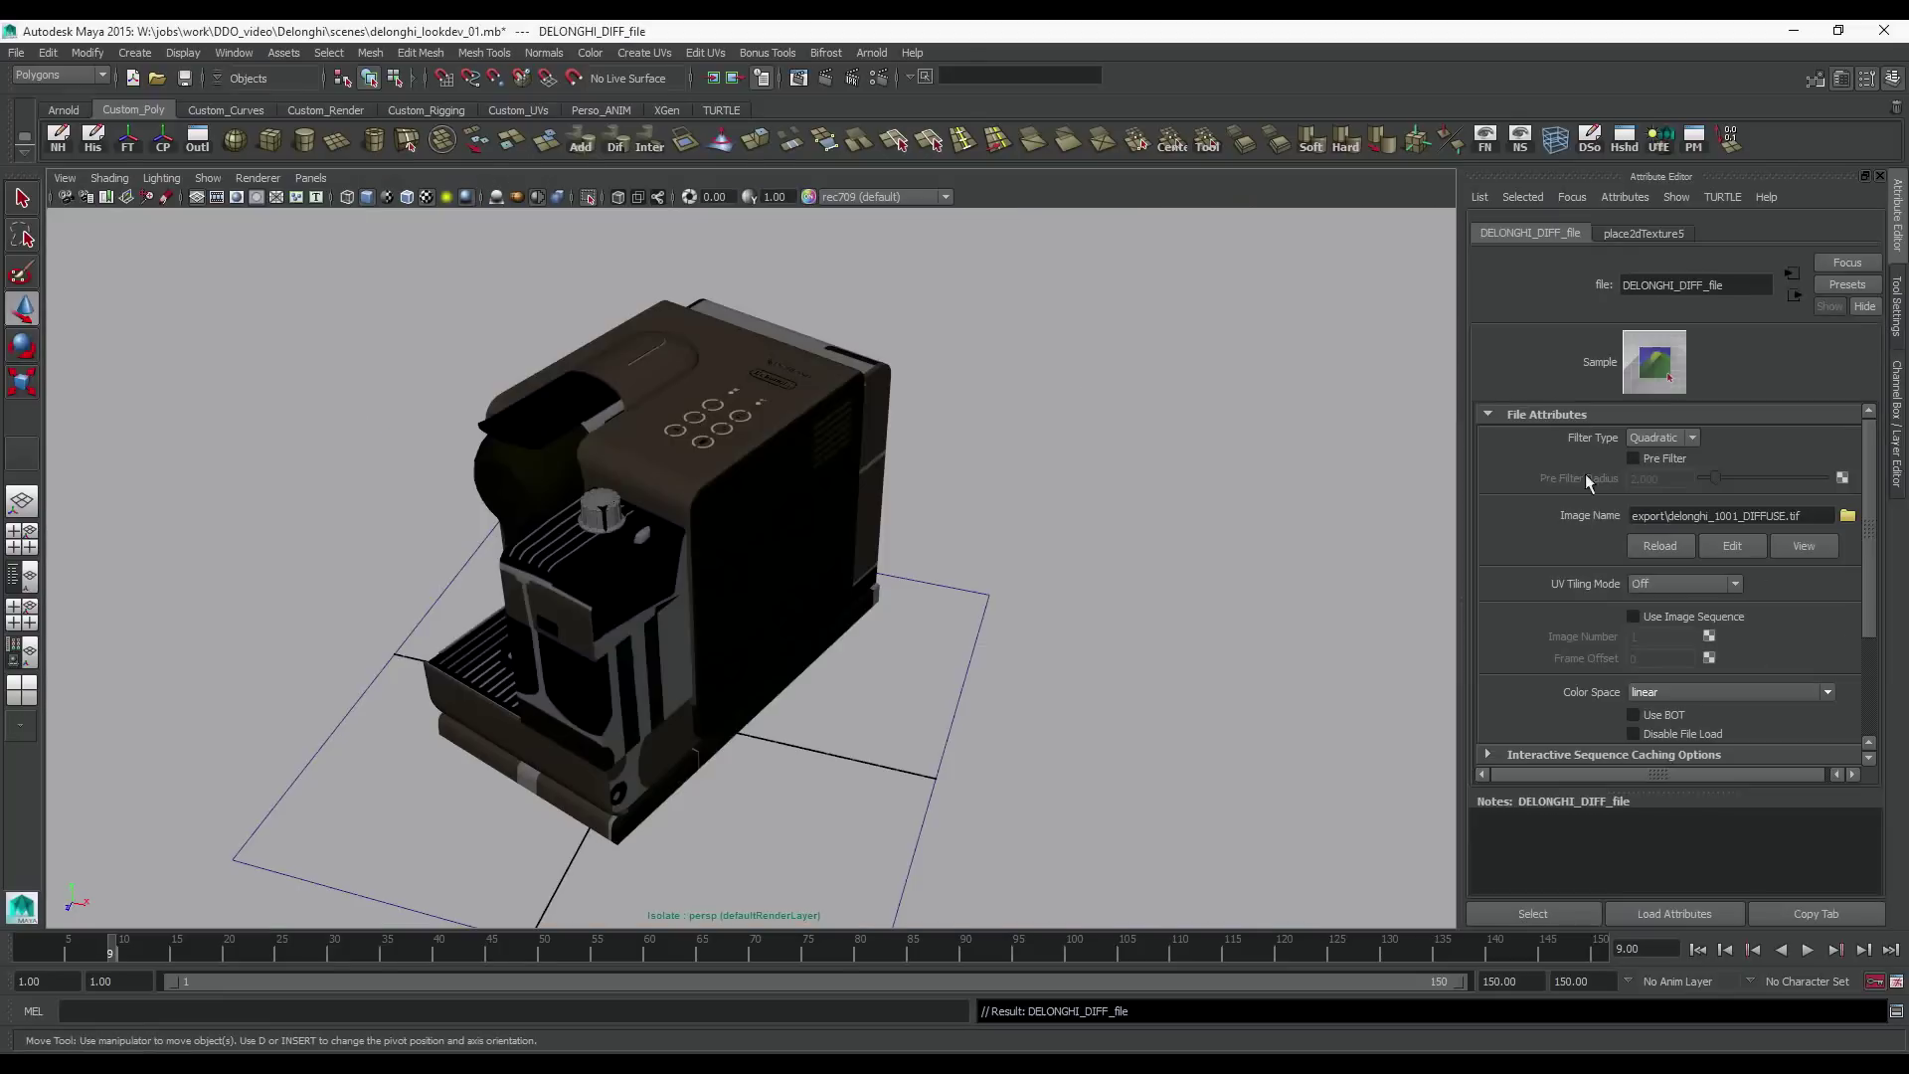
Set the file node's UV tiling to UDIM (Mari) and generate a High Quality tile preview
{"action": "left_click", "coordinate": [1684, 581]}
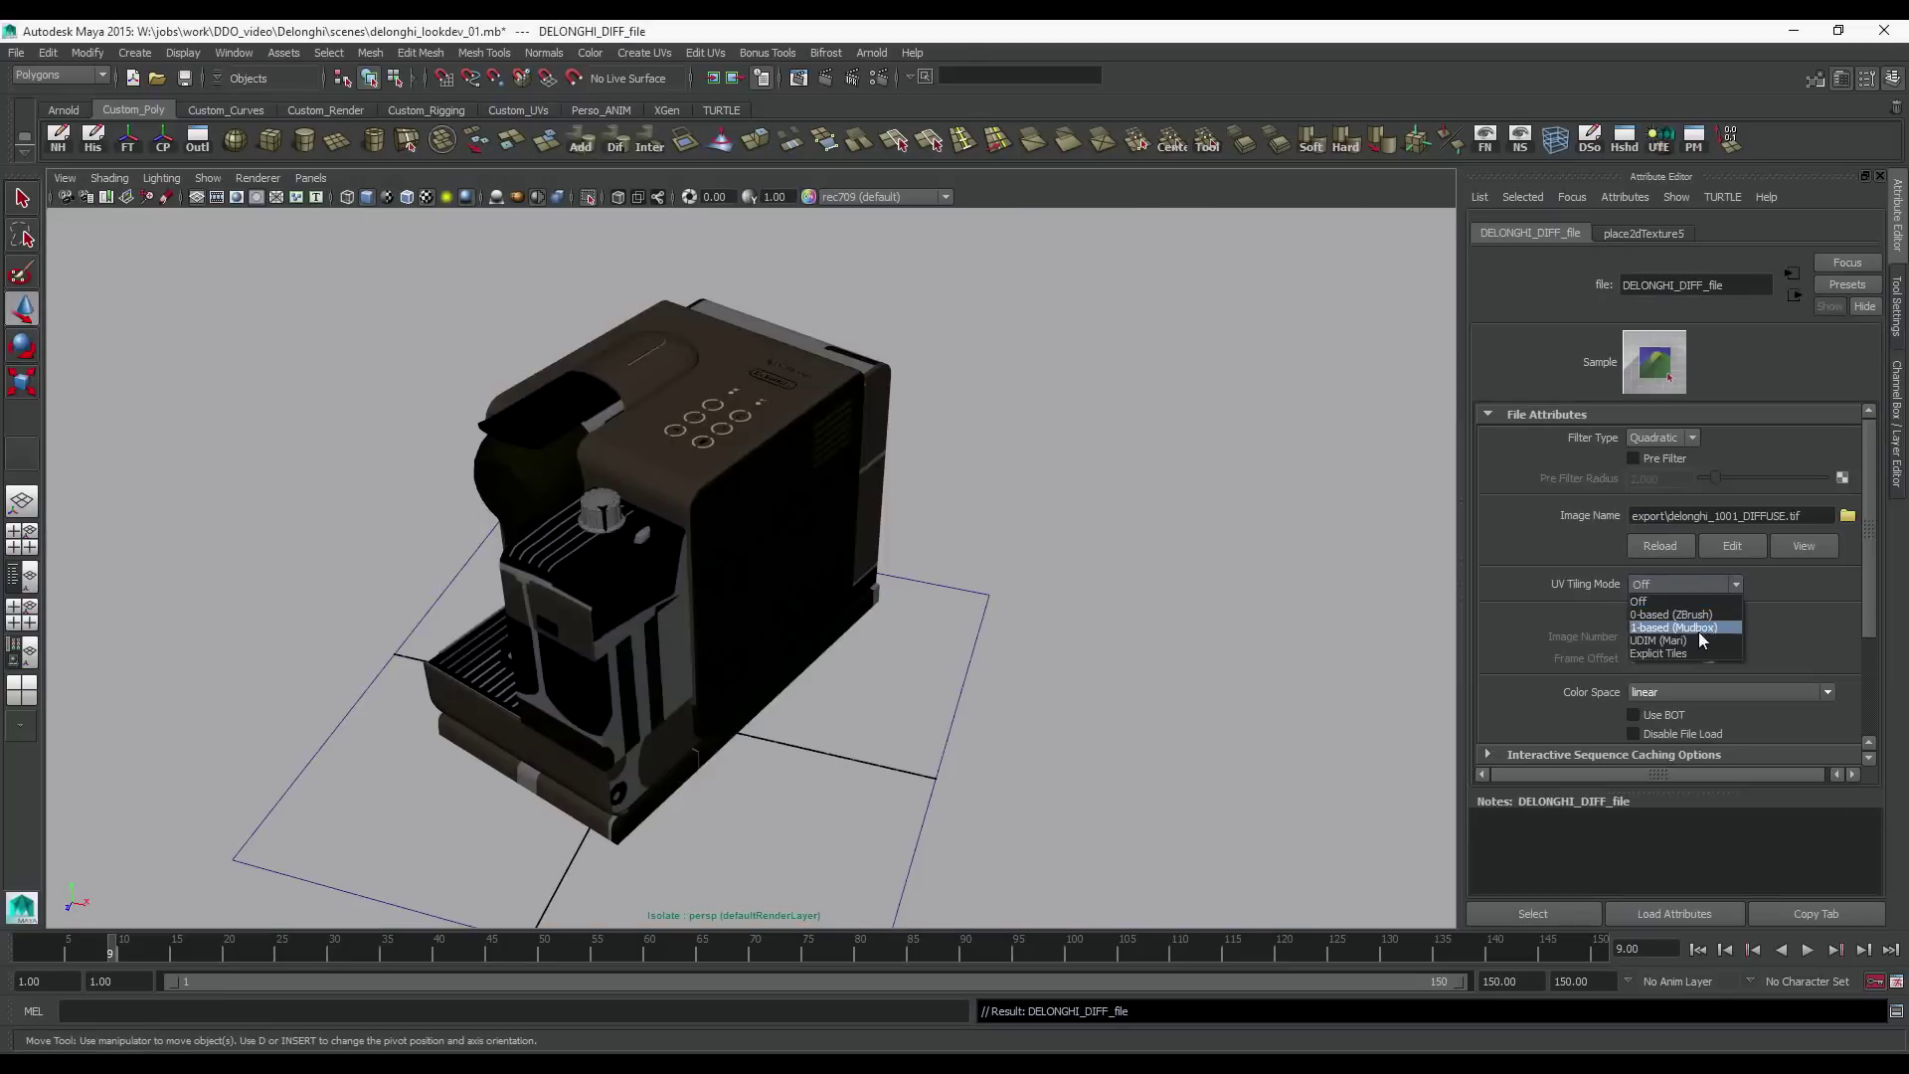
{"action": "left_click", "coordinate": [1698, 635]}
{"action": "left_click", "coordinate": [1706, 610]}
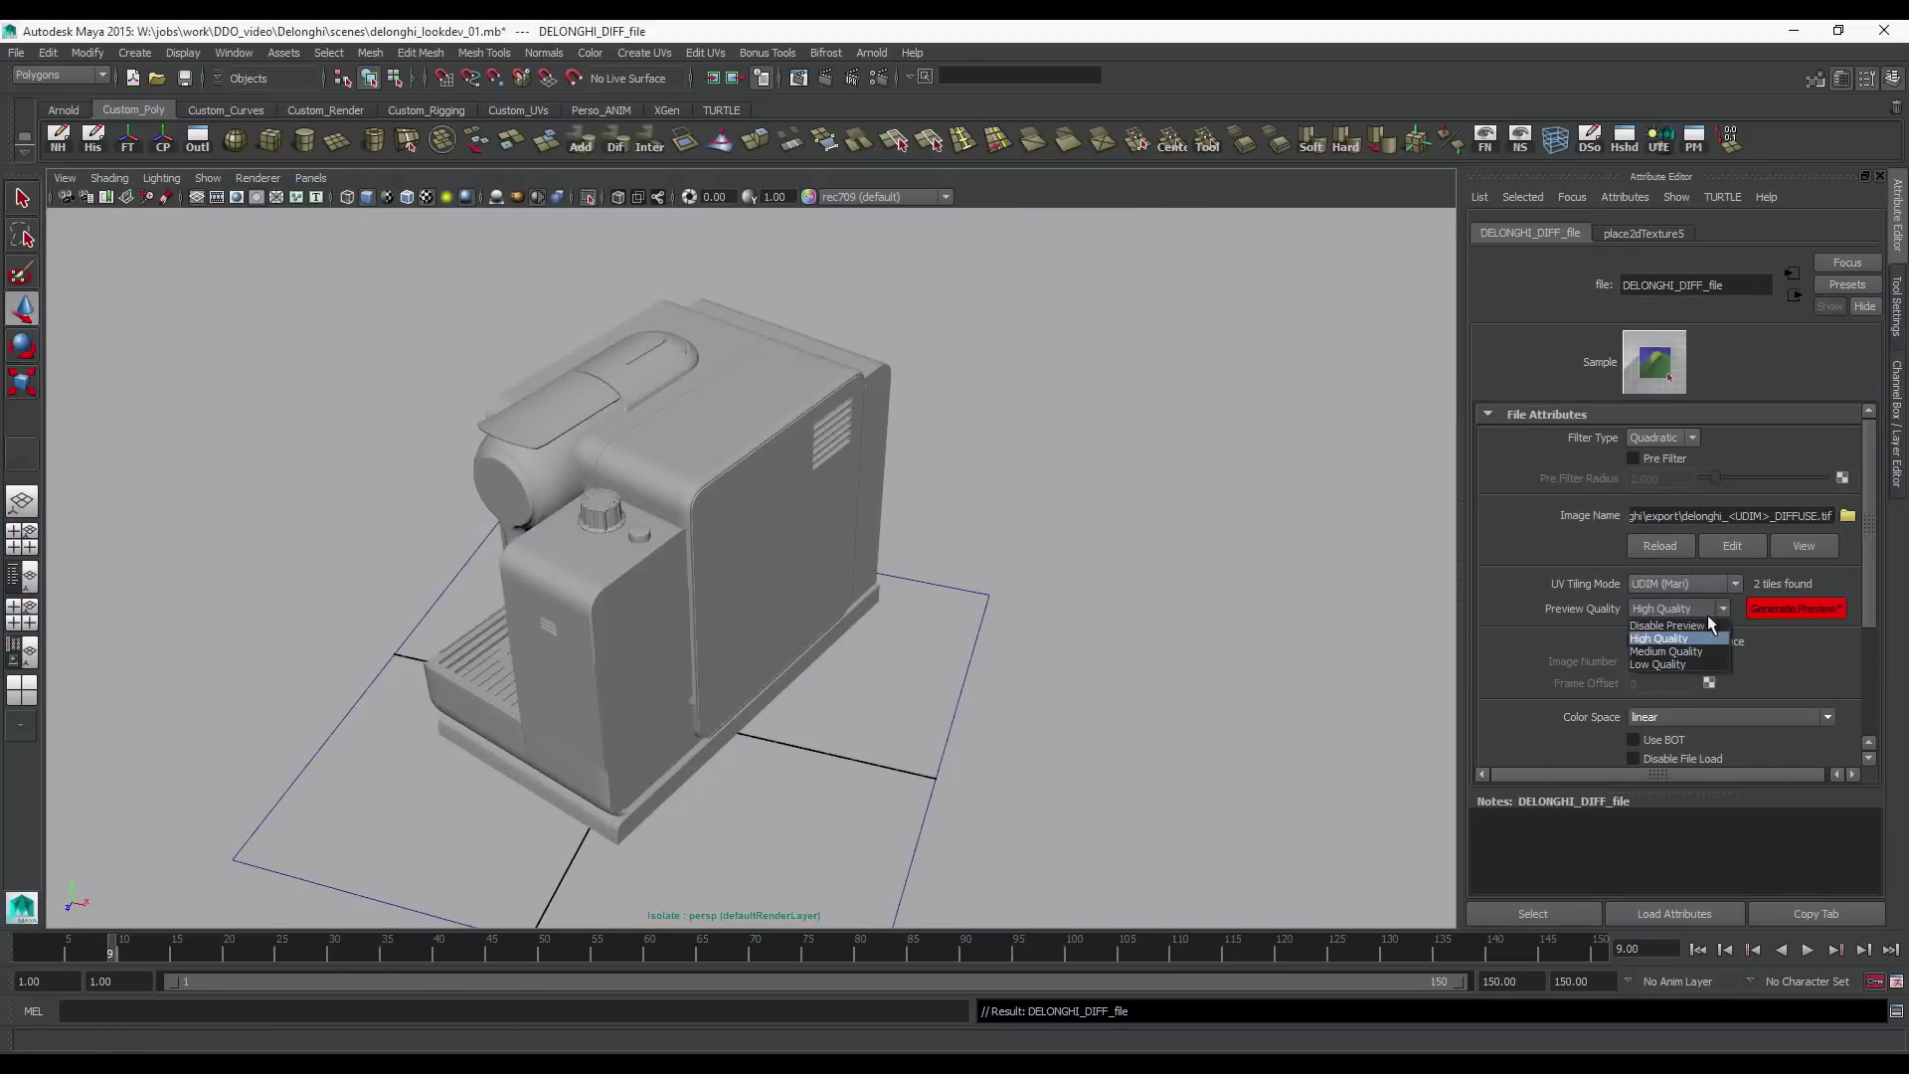
{"action": "left_click", "coordinate": [1708, 610]}
{"action": "left_click", "coordinate": [1784, 609]}
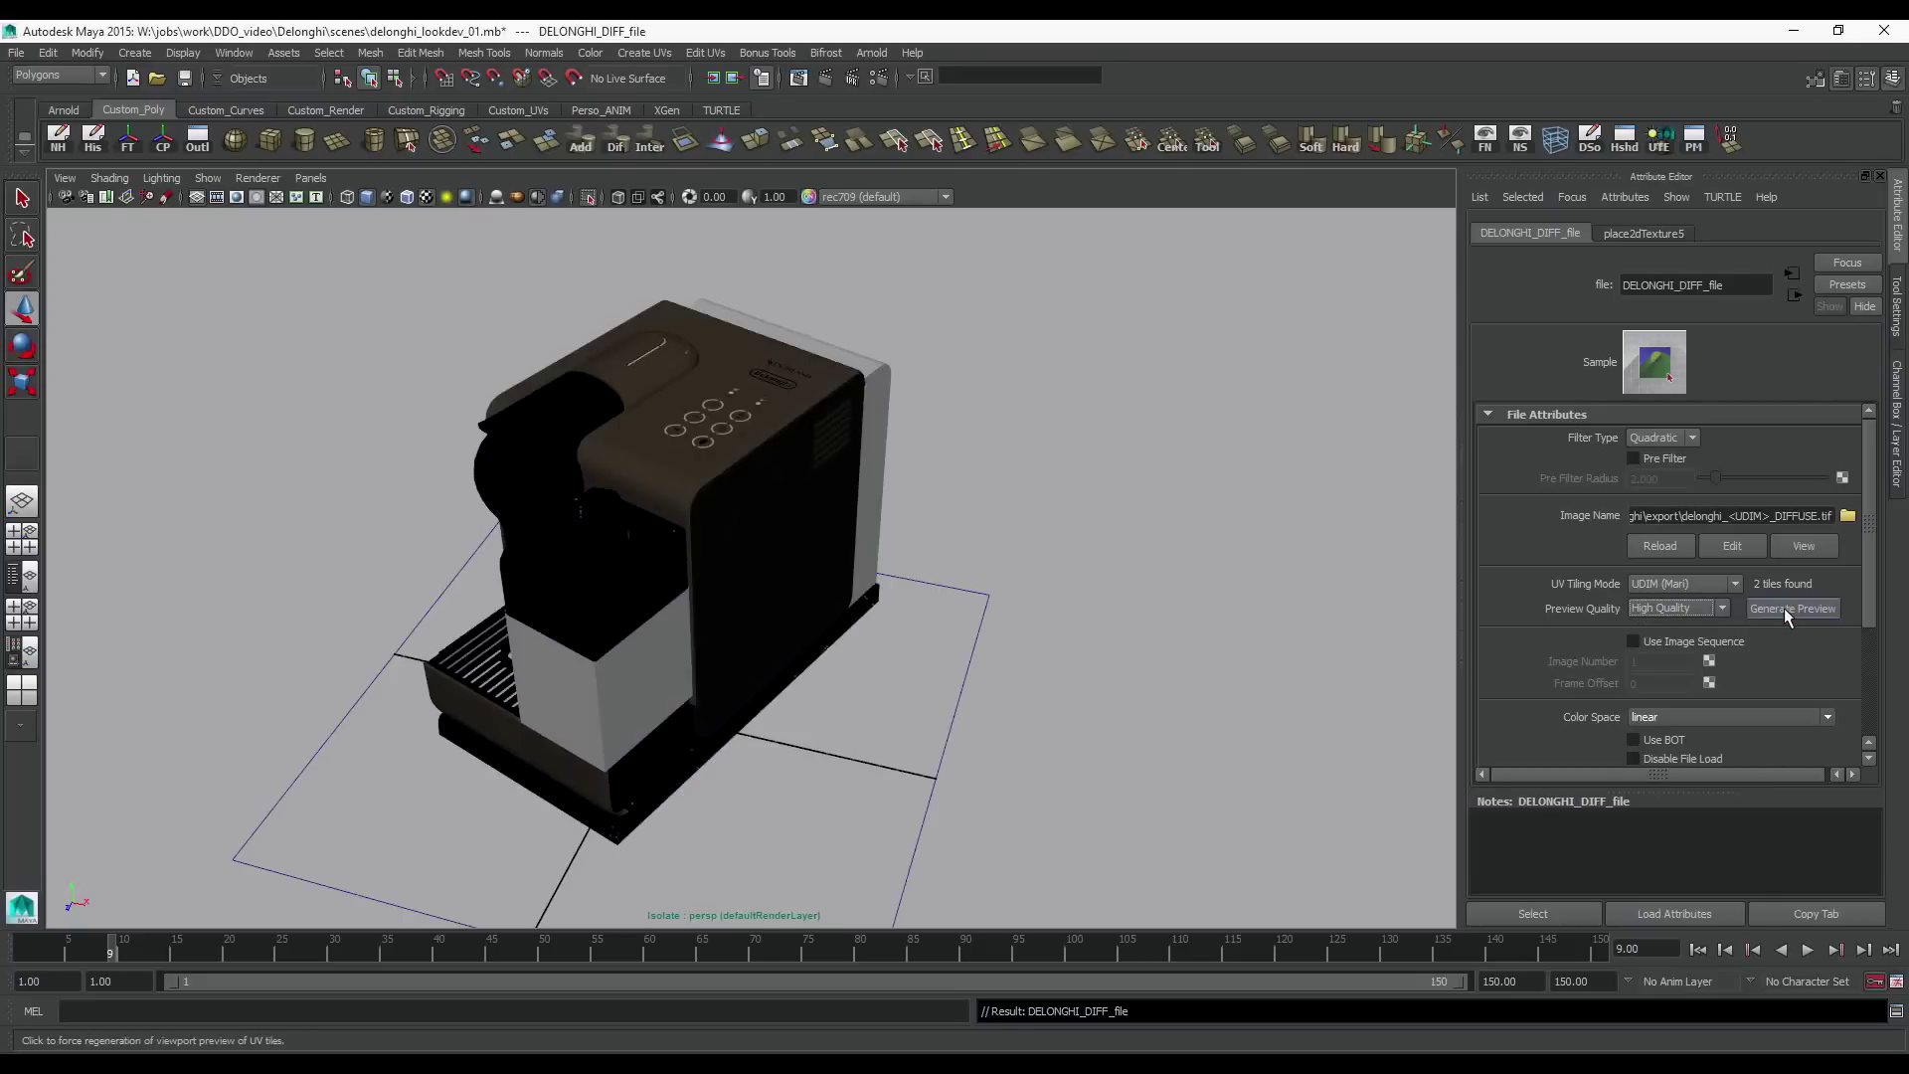
{"action": "left_click_drag", "start_coordinate": [944, 557], "coordinate": [744, 580], "text": "alt"}
{"action": "middle_click_drag", "start_coordinate": [743, 581], "coordinate": [873, 558], "text": "alt"}
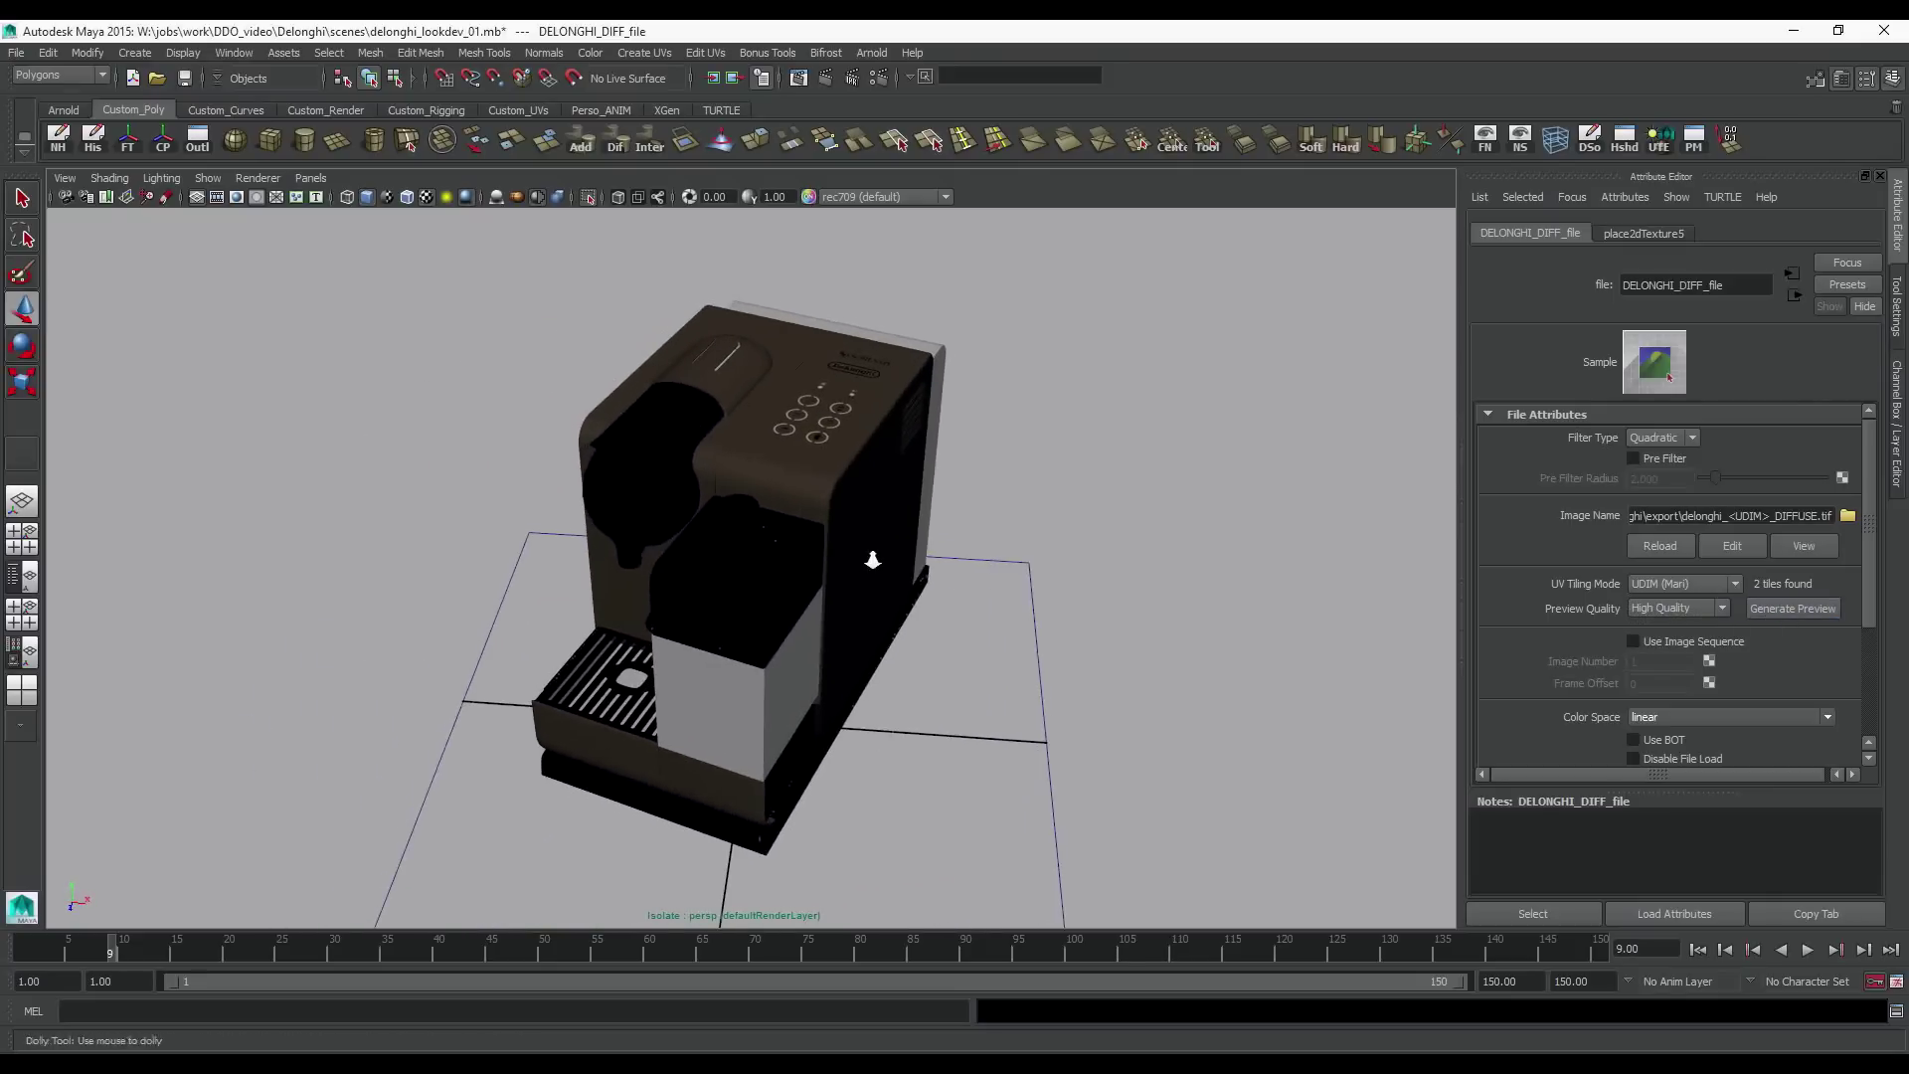
{"action": "left_click_drag", "start_coordinate": [873, 558], "coordinate": [868, 569], "text": "alt"}
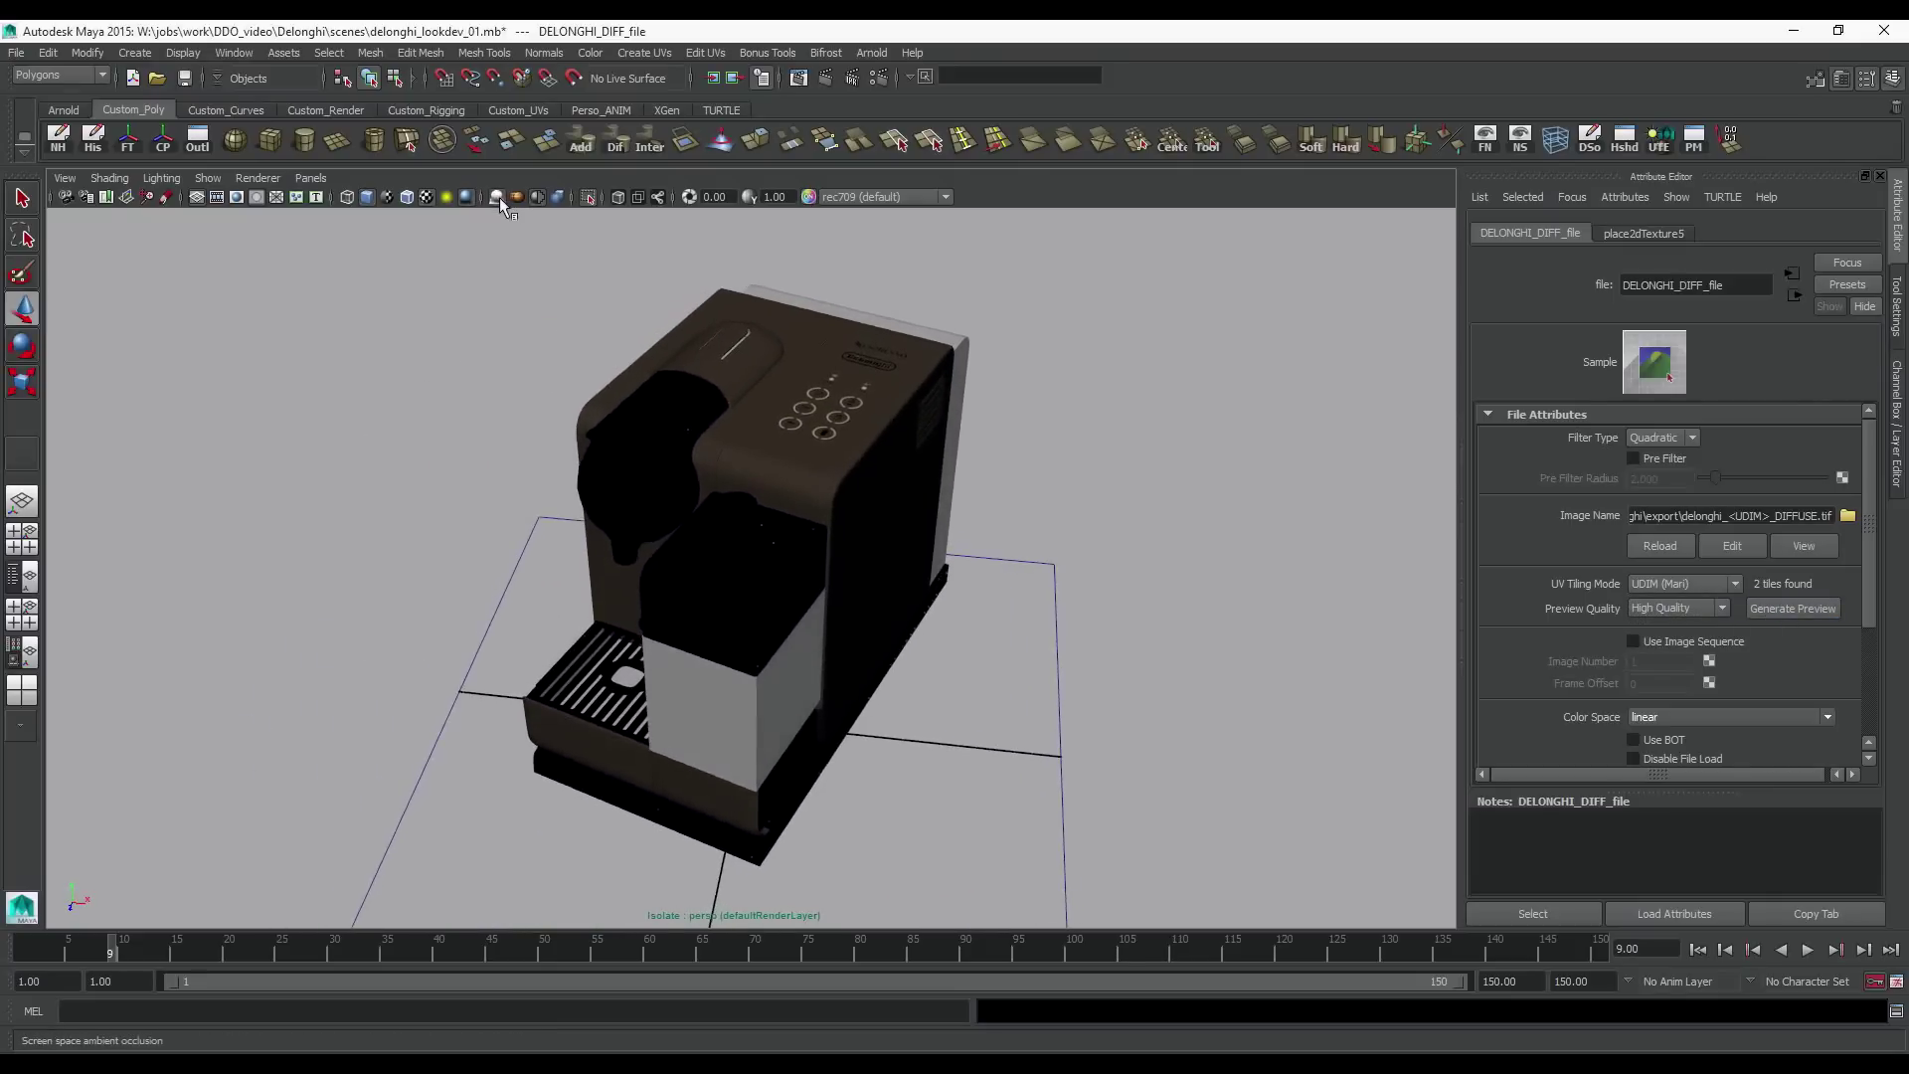
{"action": "key", "text": "space"}
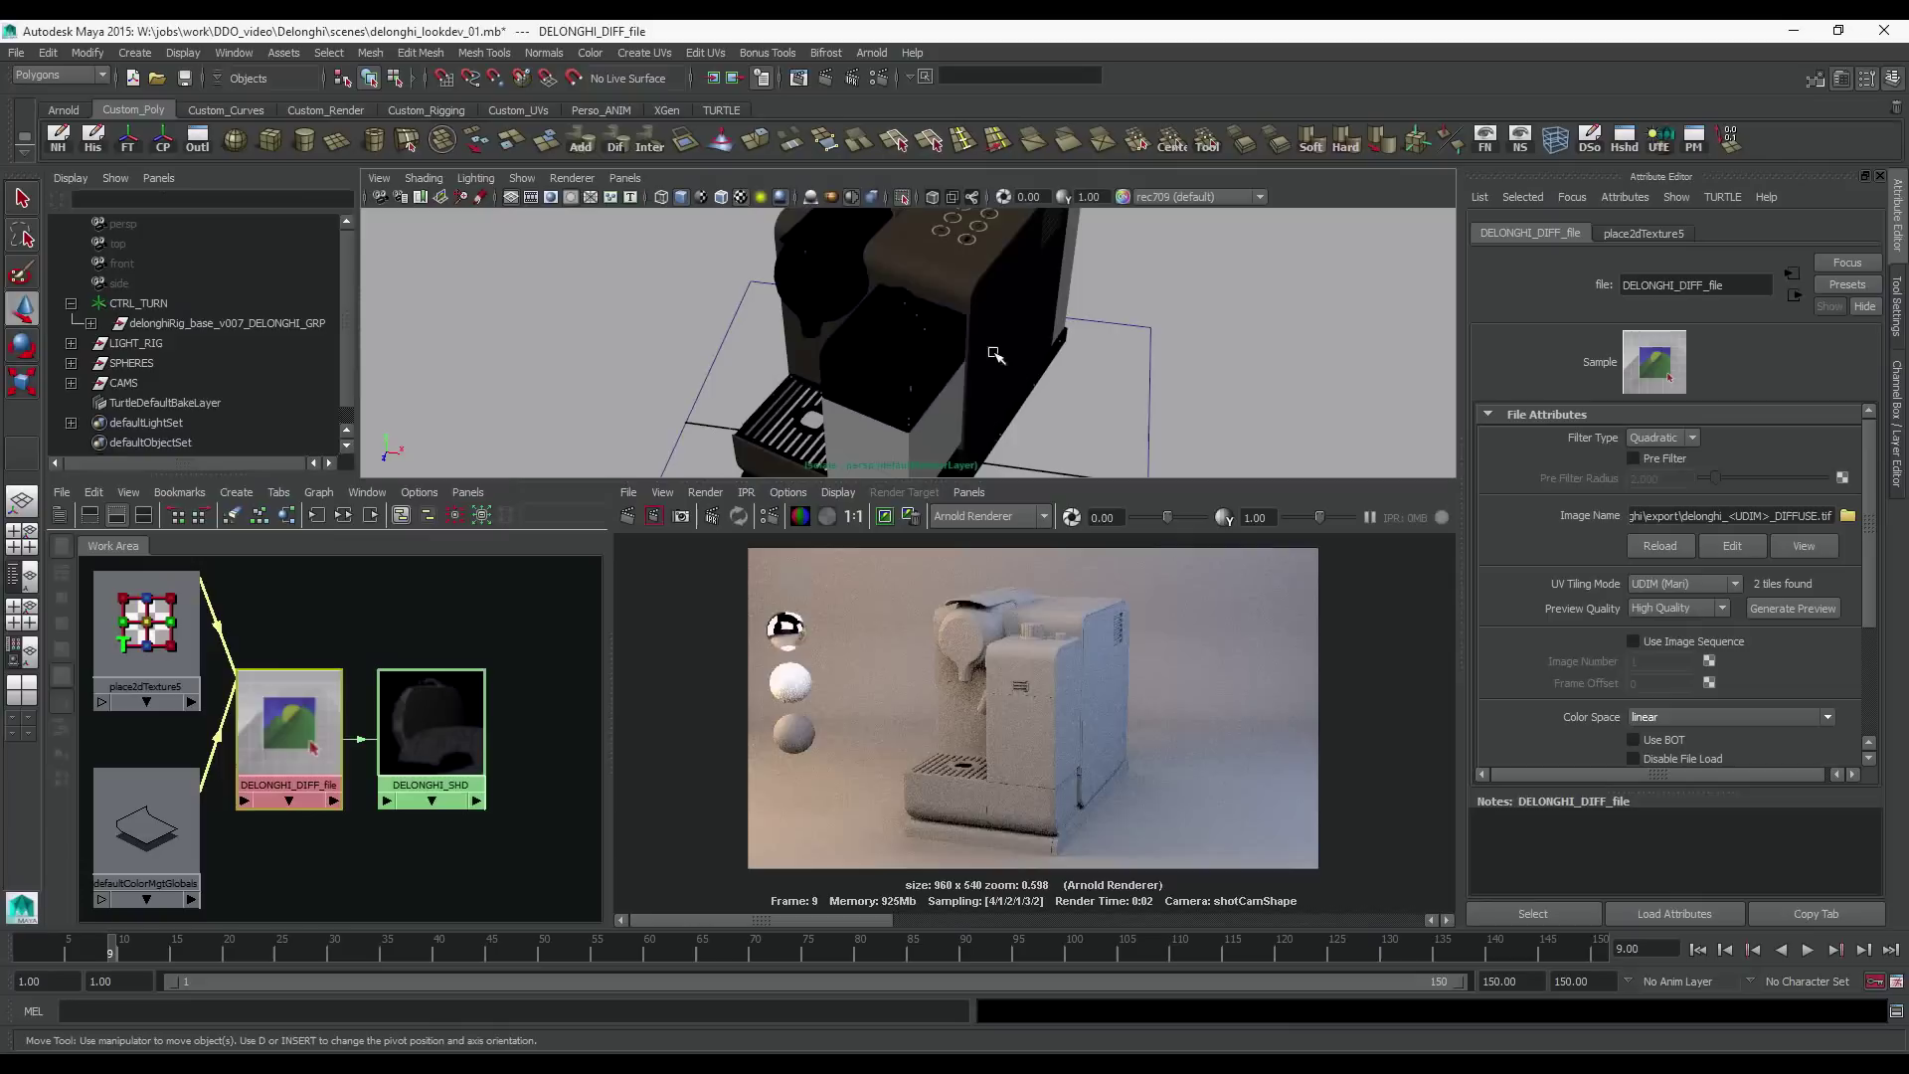
Run a quick IPR test render and inspect DELONGHI_SHD's attributes
{"action": "left_click", "coordinate": [713, 517]}
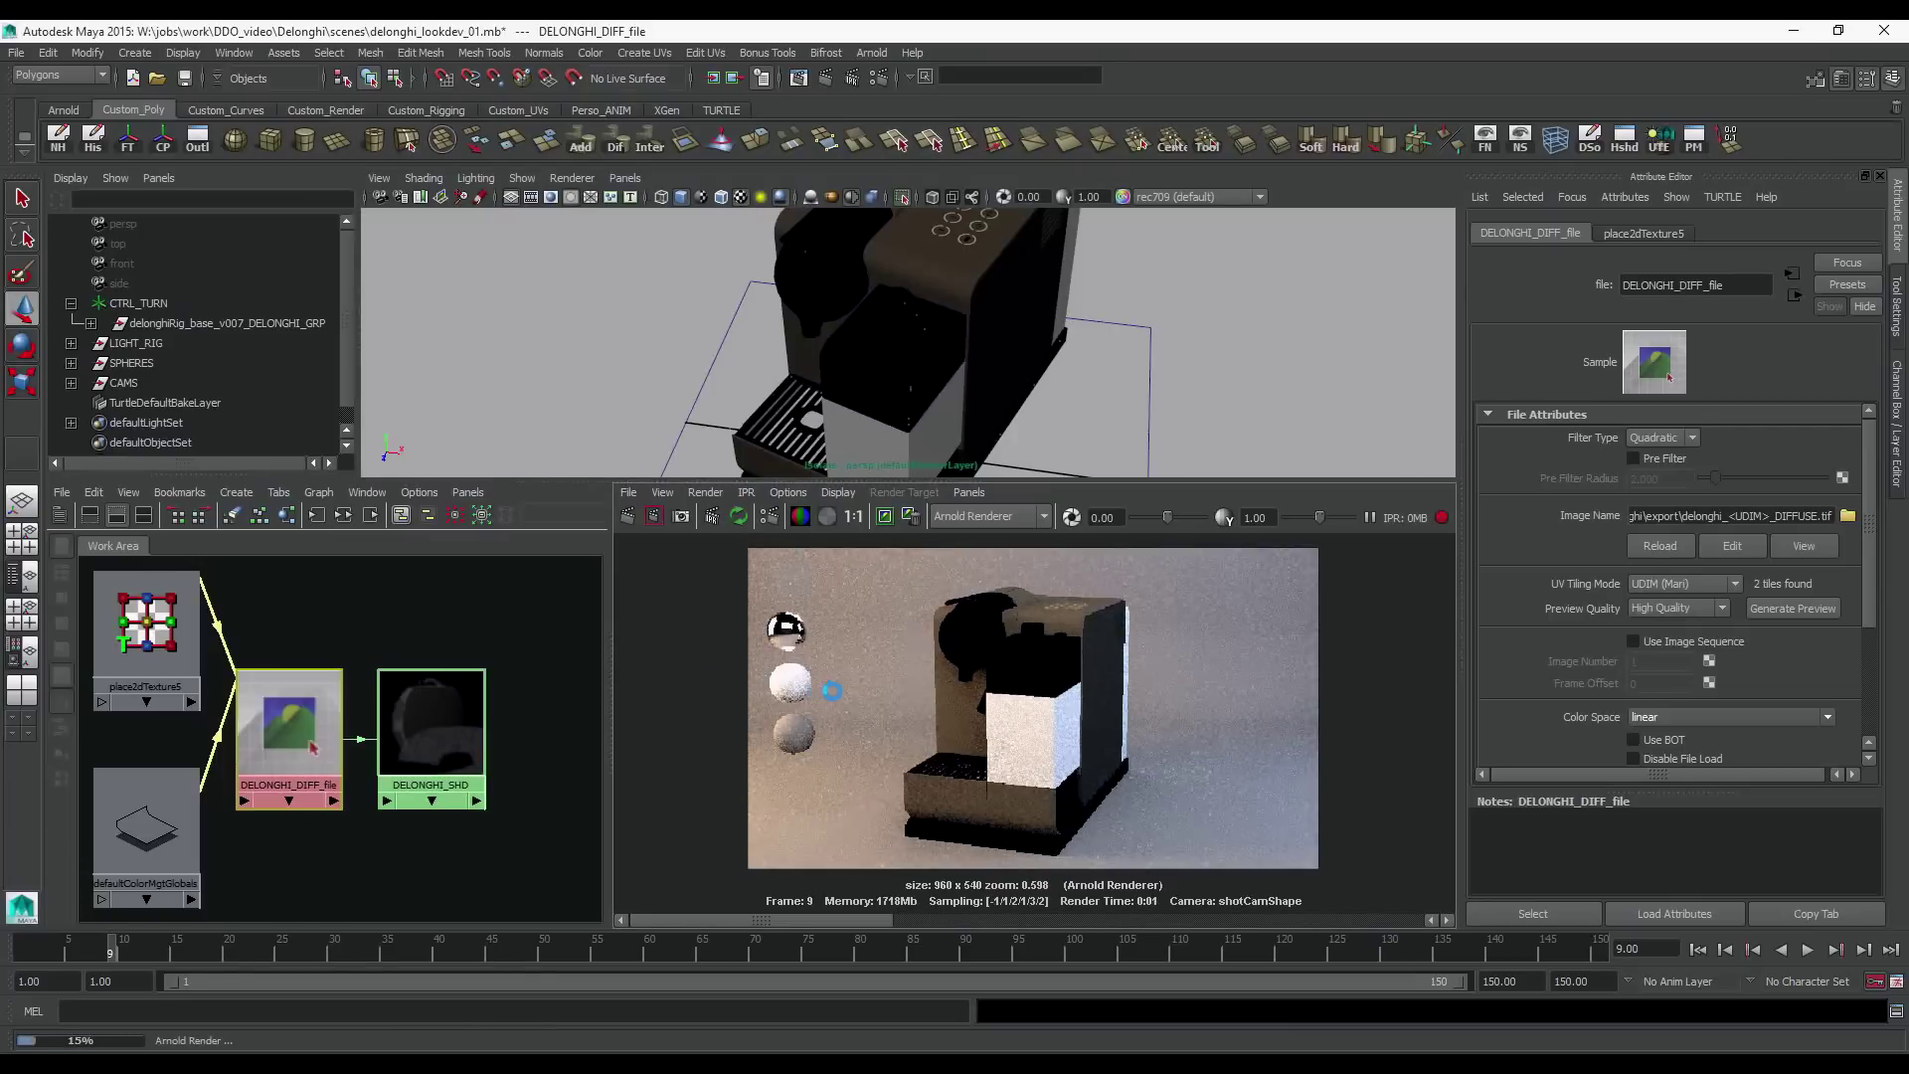
{"action": "left_click", "coordinate": [1442, 518]}
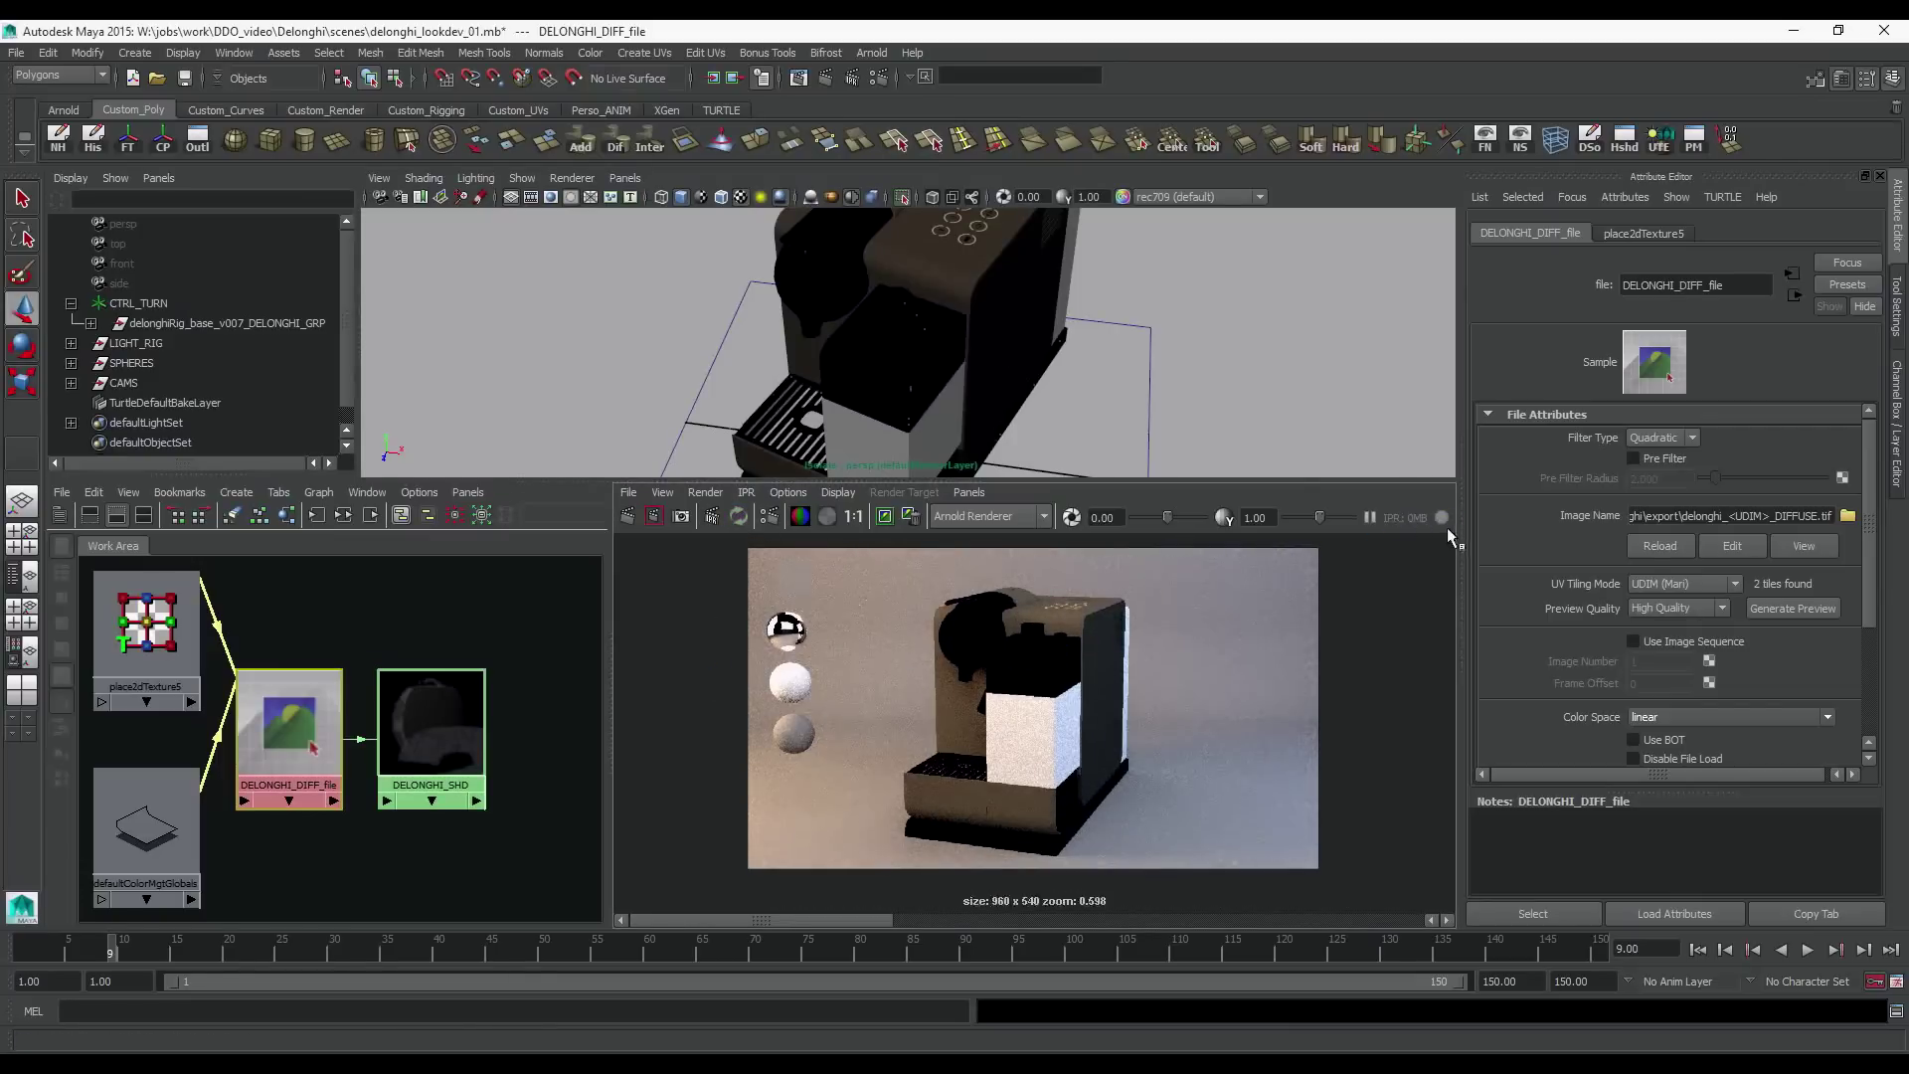
{"action": "left_click", "coordinate": [1365, 593]}
{"action": "left_click", "coordinate": [426, 737]}
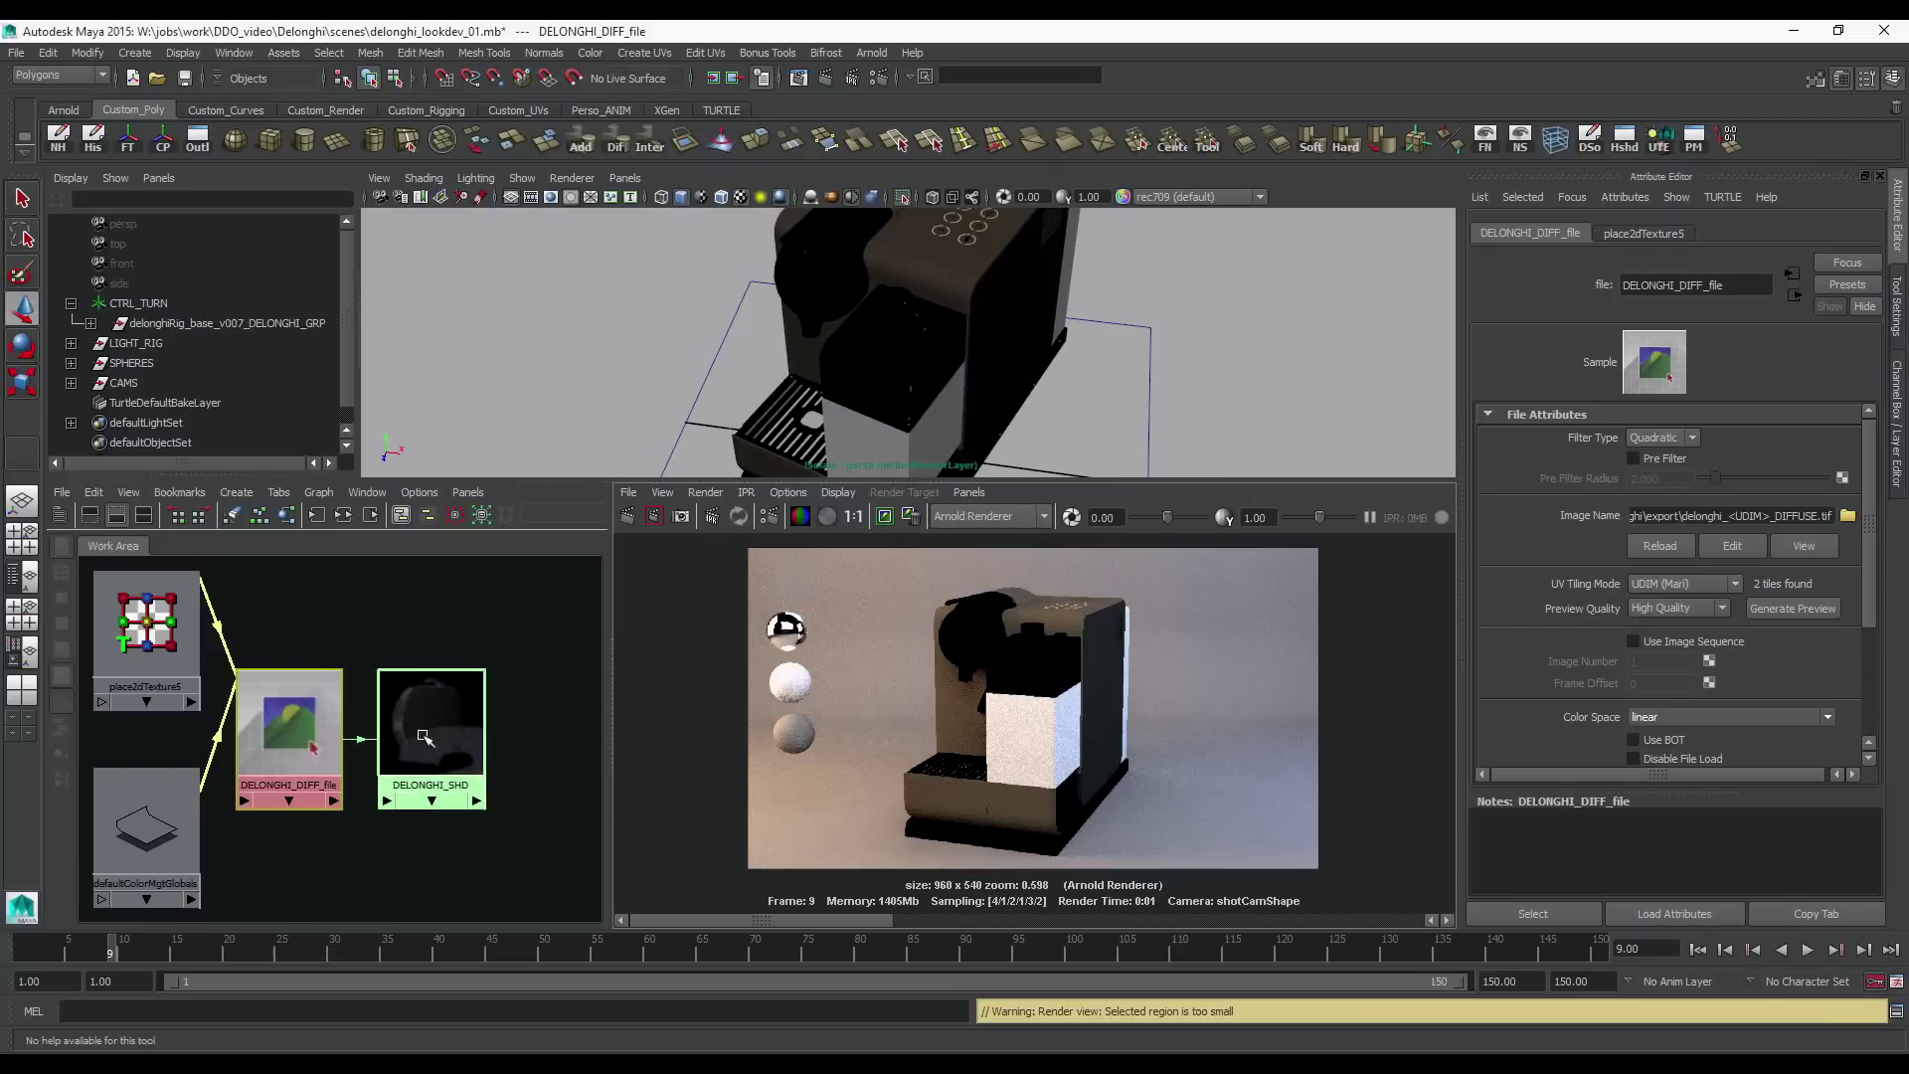
{"action": "scroll", "coordinate": [365, 726], "scroll_direction": "down", "scroll_amount": 2}
{"action": "scroll", "coordinate": [365, 726], "scroll_direction": "down", "scroll_amount": 1}
Duplicate the texture node as DELONGHI_SPEC_file, drive specular colour with it, and set specular weight 1.0
{"action": "left_click", "coordinate": [323, 743]}
{"action": "key", "text": "ctrl+d"}
{"action": "left_click_drag", "start_coordinate": [117, 602], "coordinate": [200, 609]}
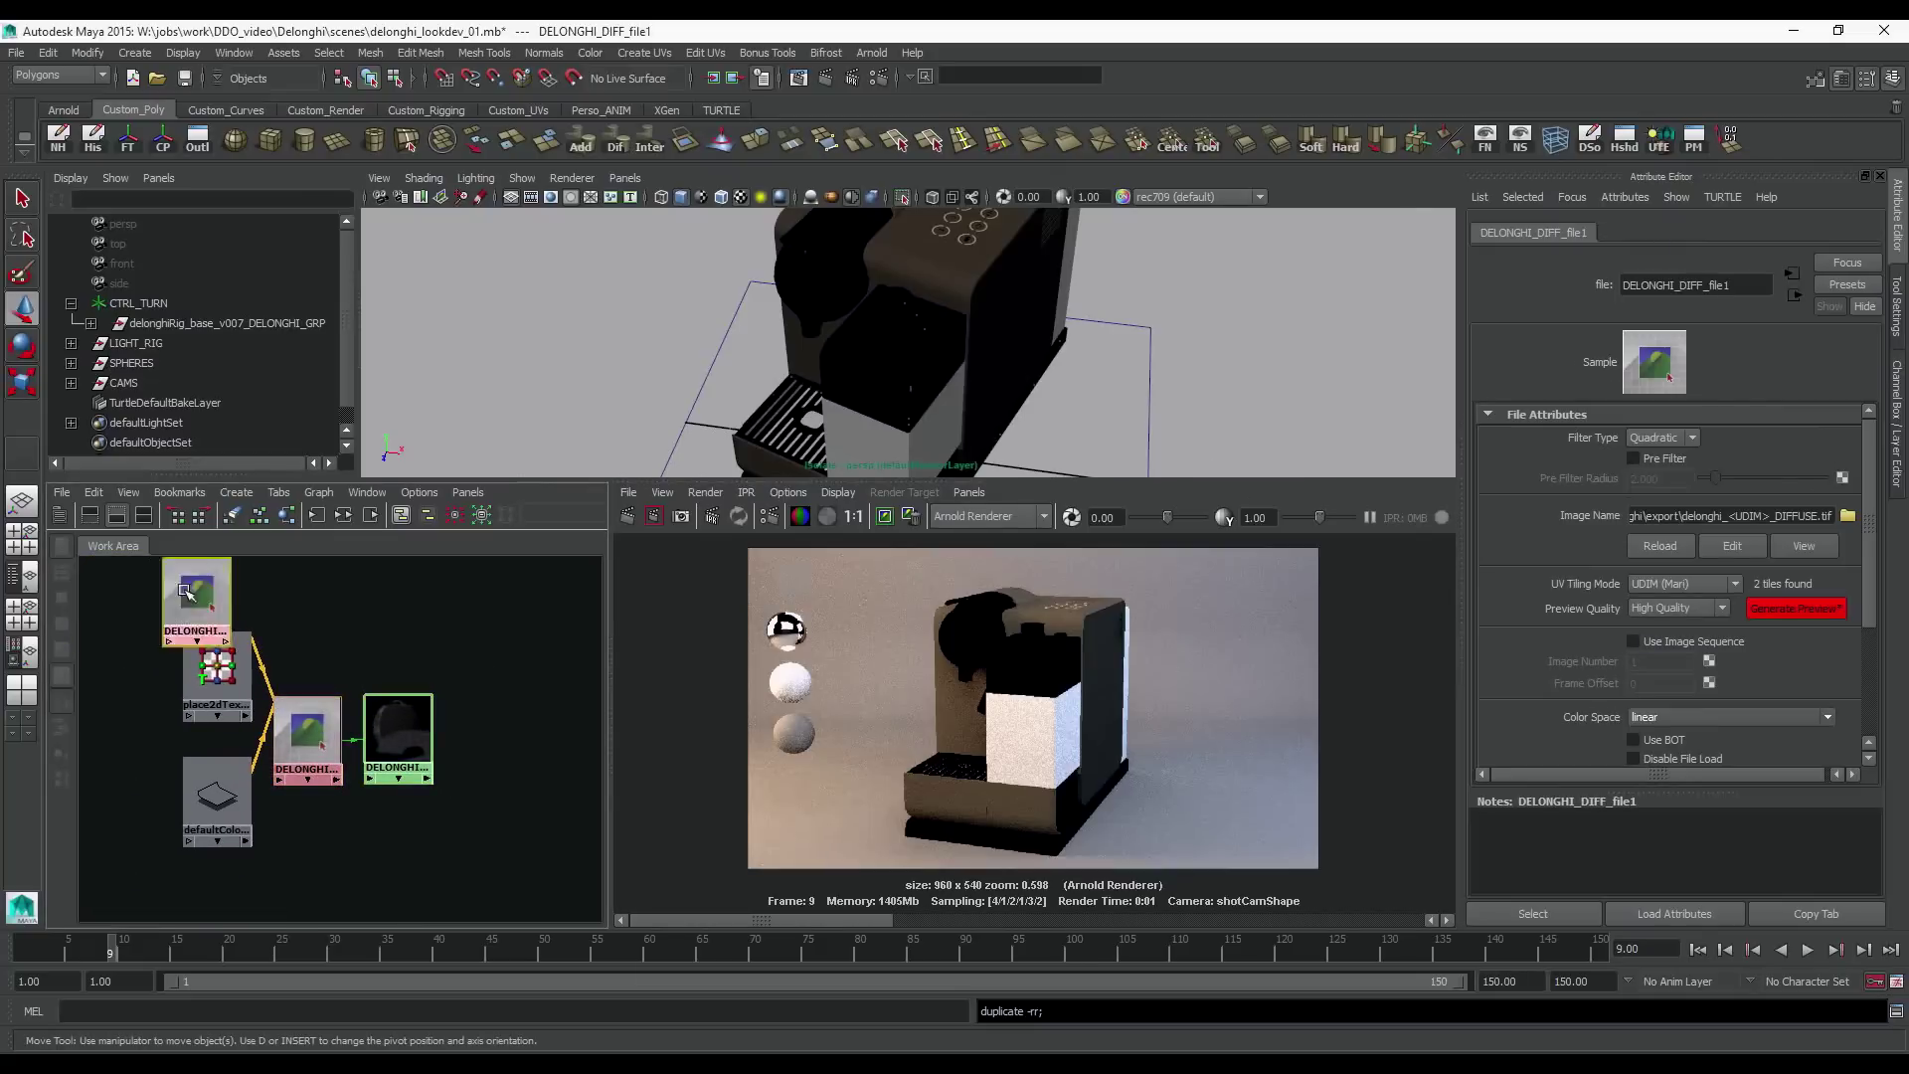
{"action": "left_click_drag", "start_coordinate": [200, 609], "coordinate": [328, 611]}
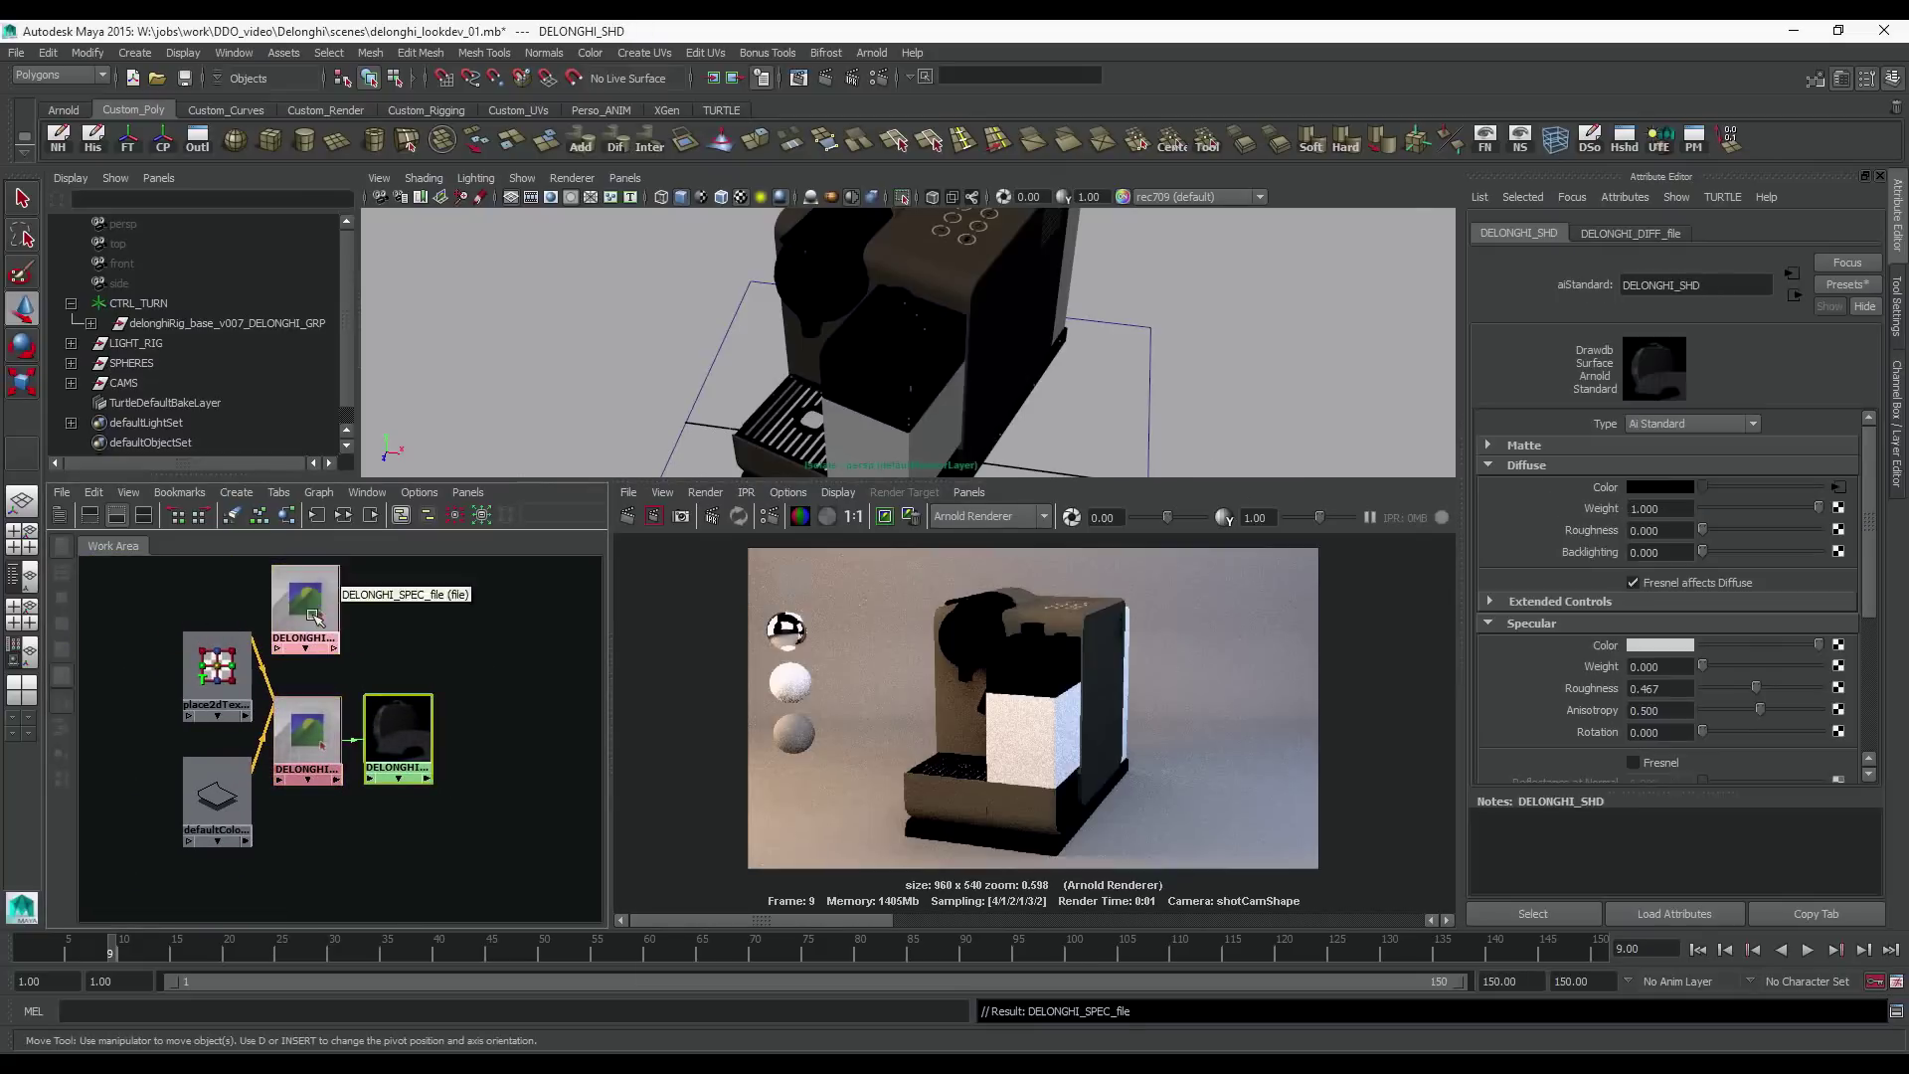
{"action": "middle_click_drag", "start_coordinate": [314, 619], "coordinate": [1612, 644]}
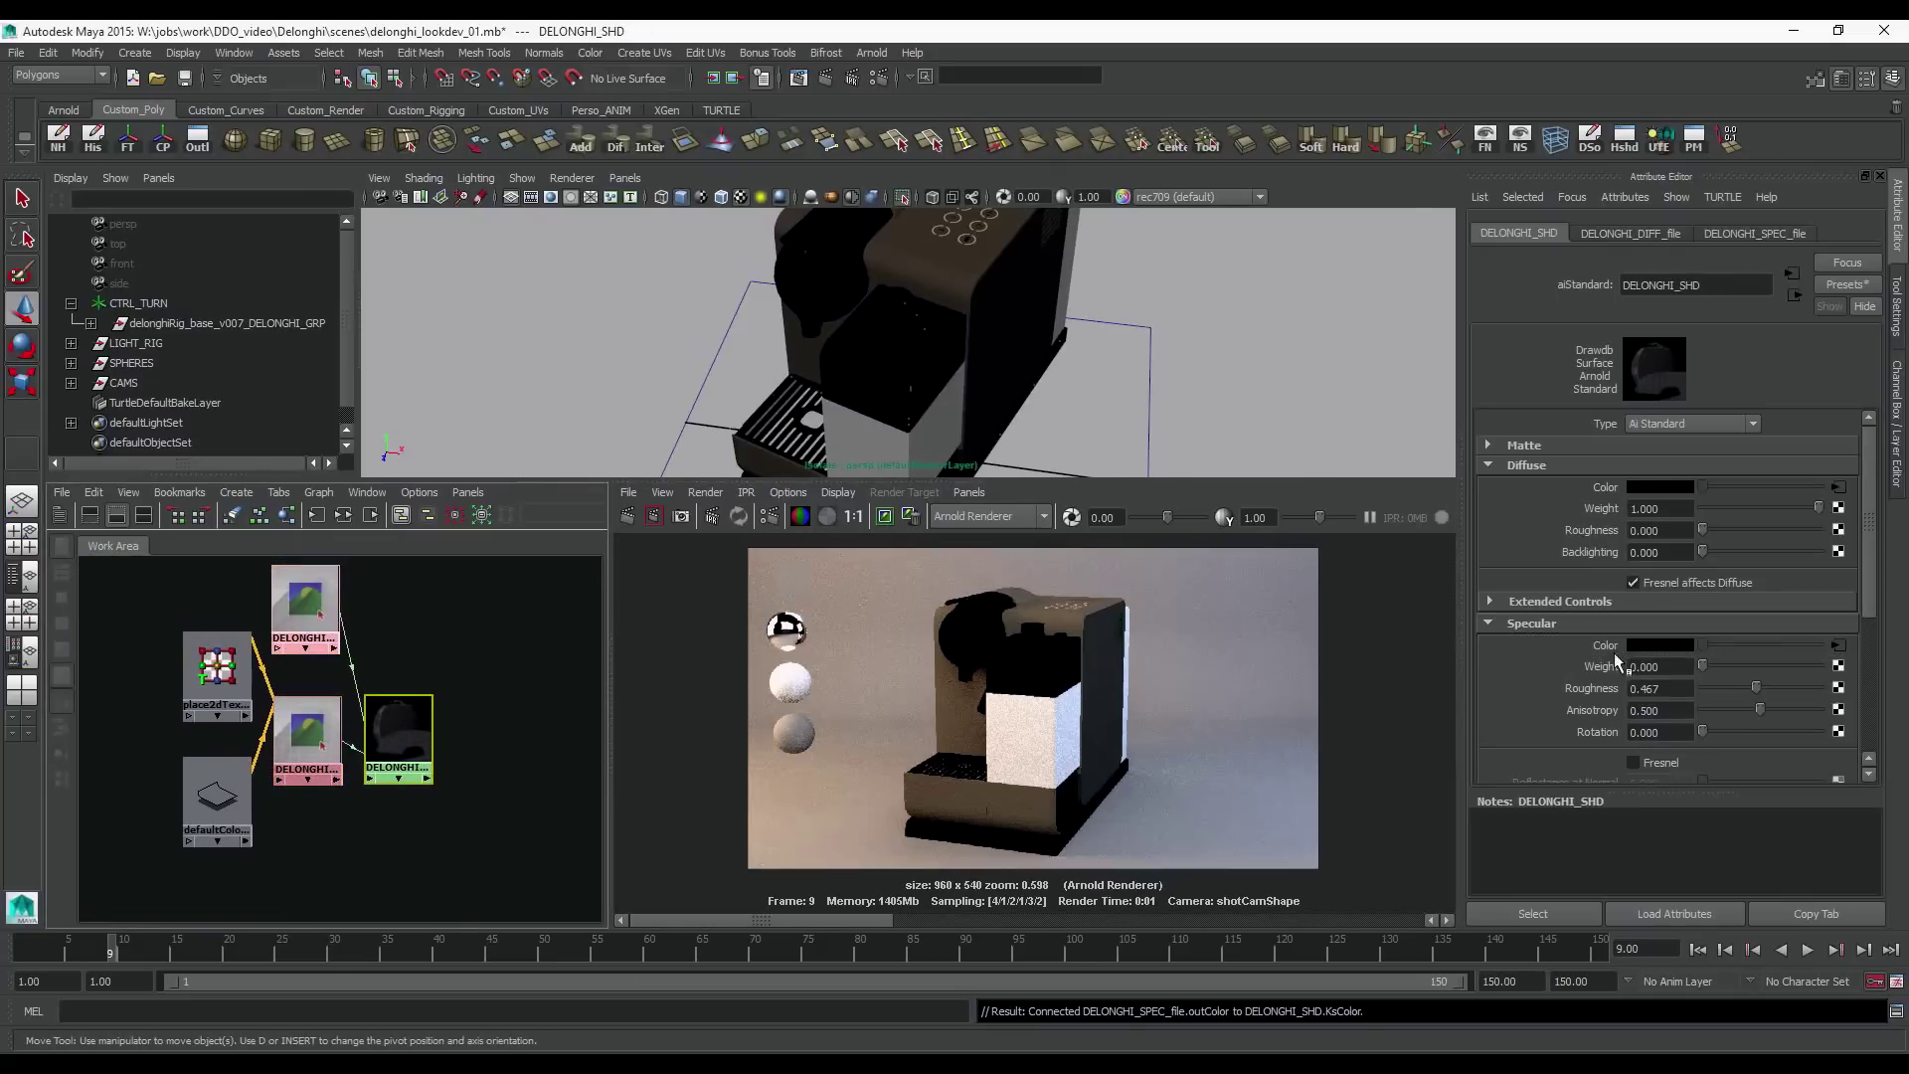
{"action": "left_click_drag", "start_coordinate": [1703, 666], "coordinate": [1838, 692]}
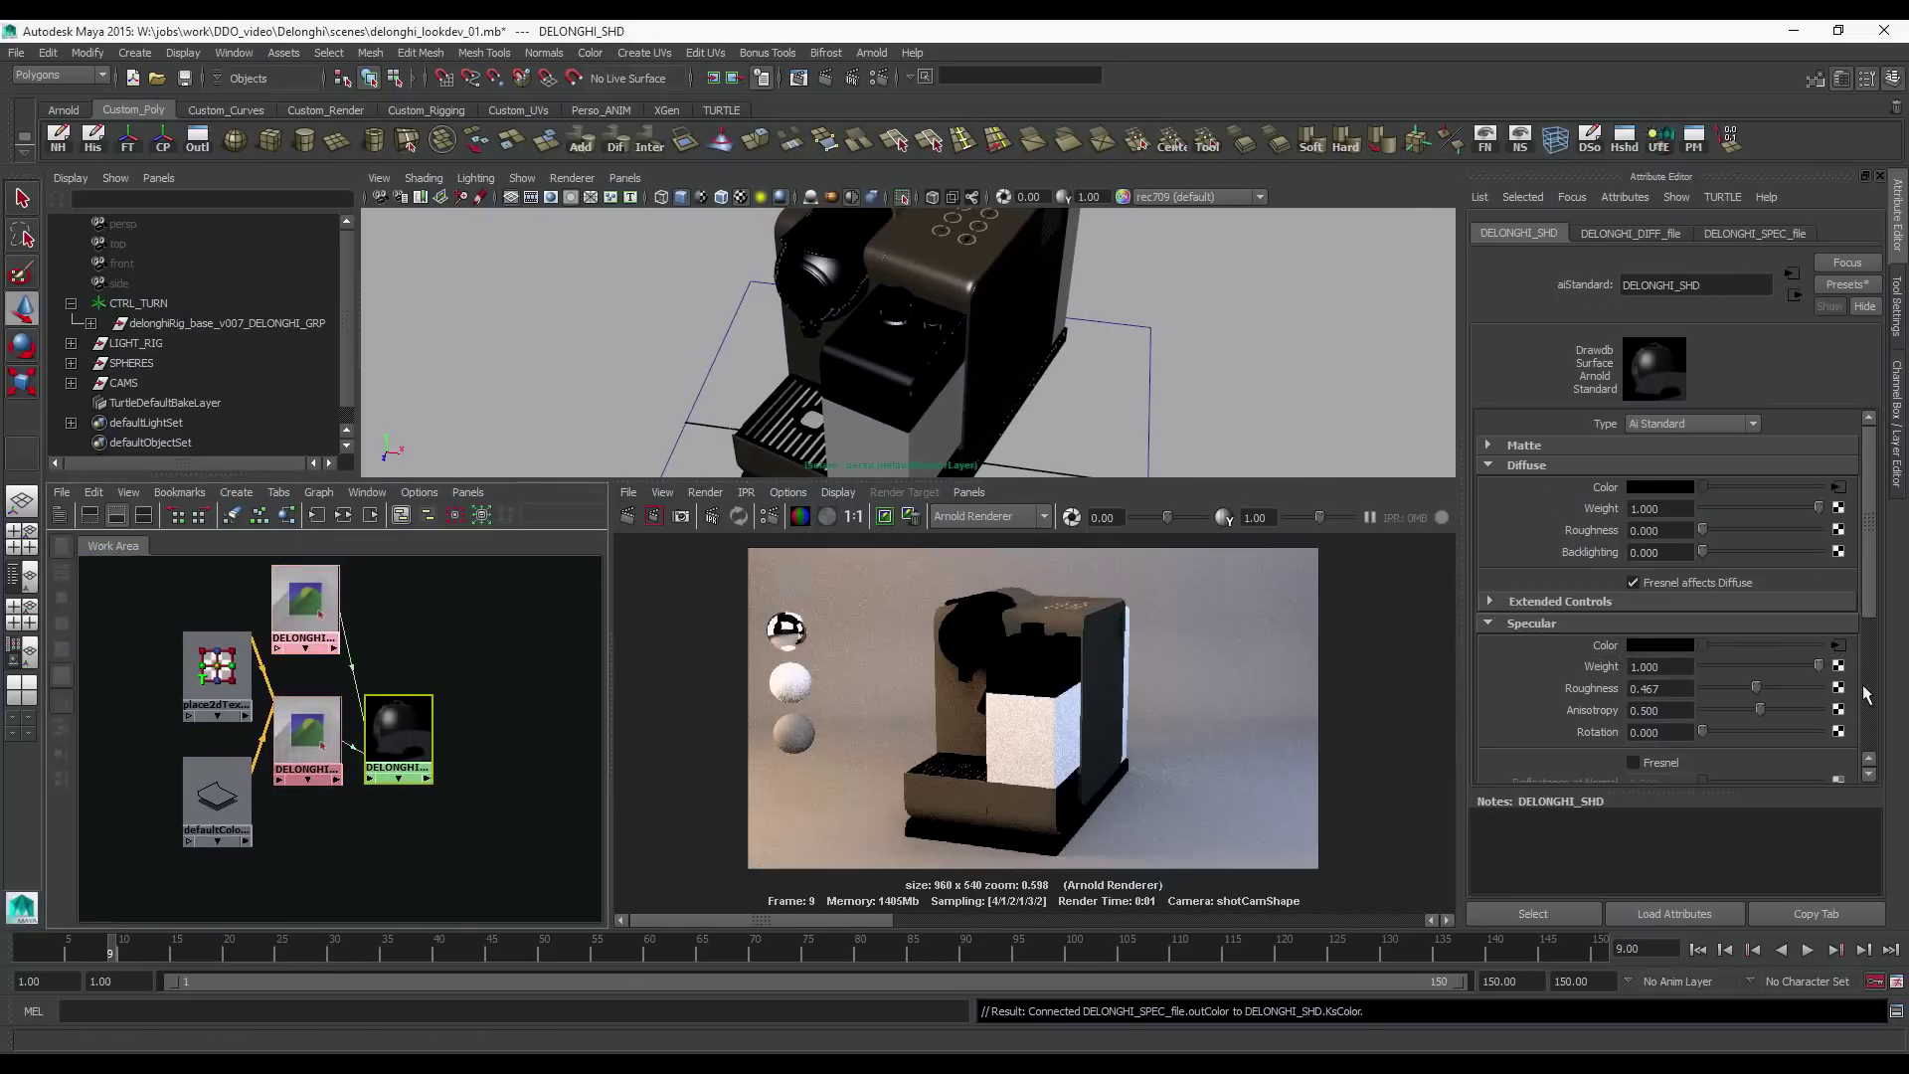
{"action": "scroll", "coordinate": [1874, 600], "scroll_direction": "down", "scroll_amount": 1}
{"action": "left_click", "coordinate": [304, 608]}
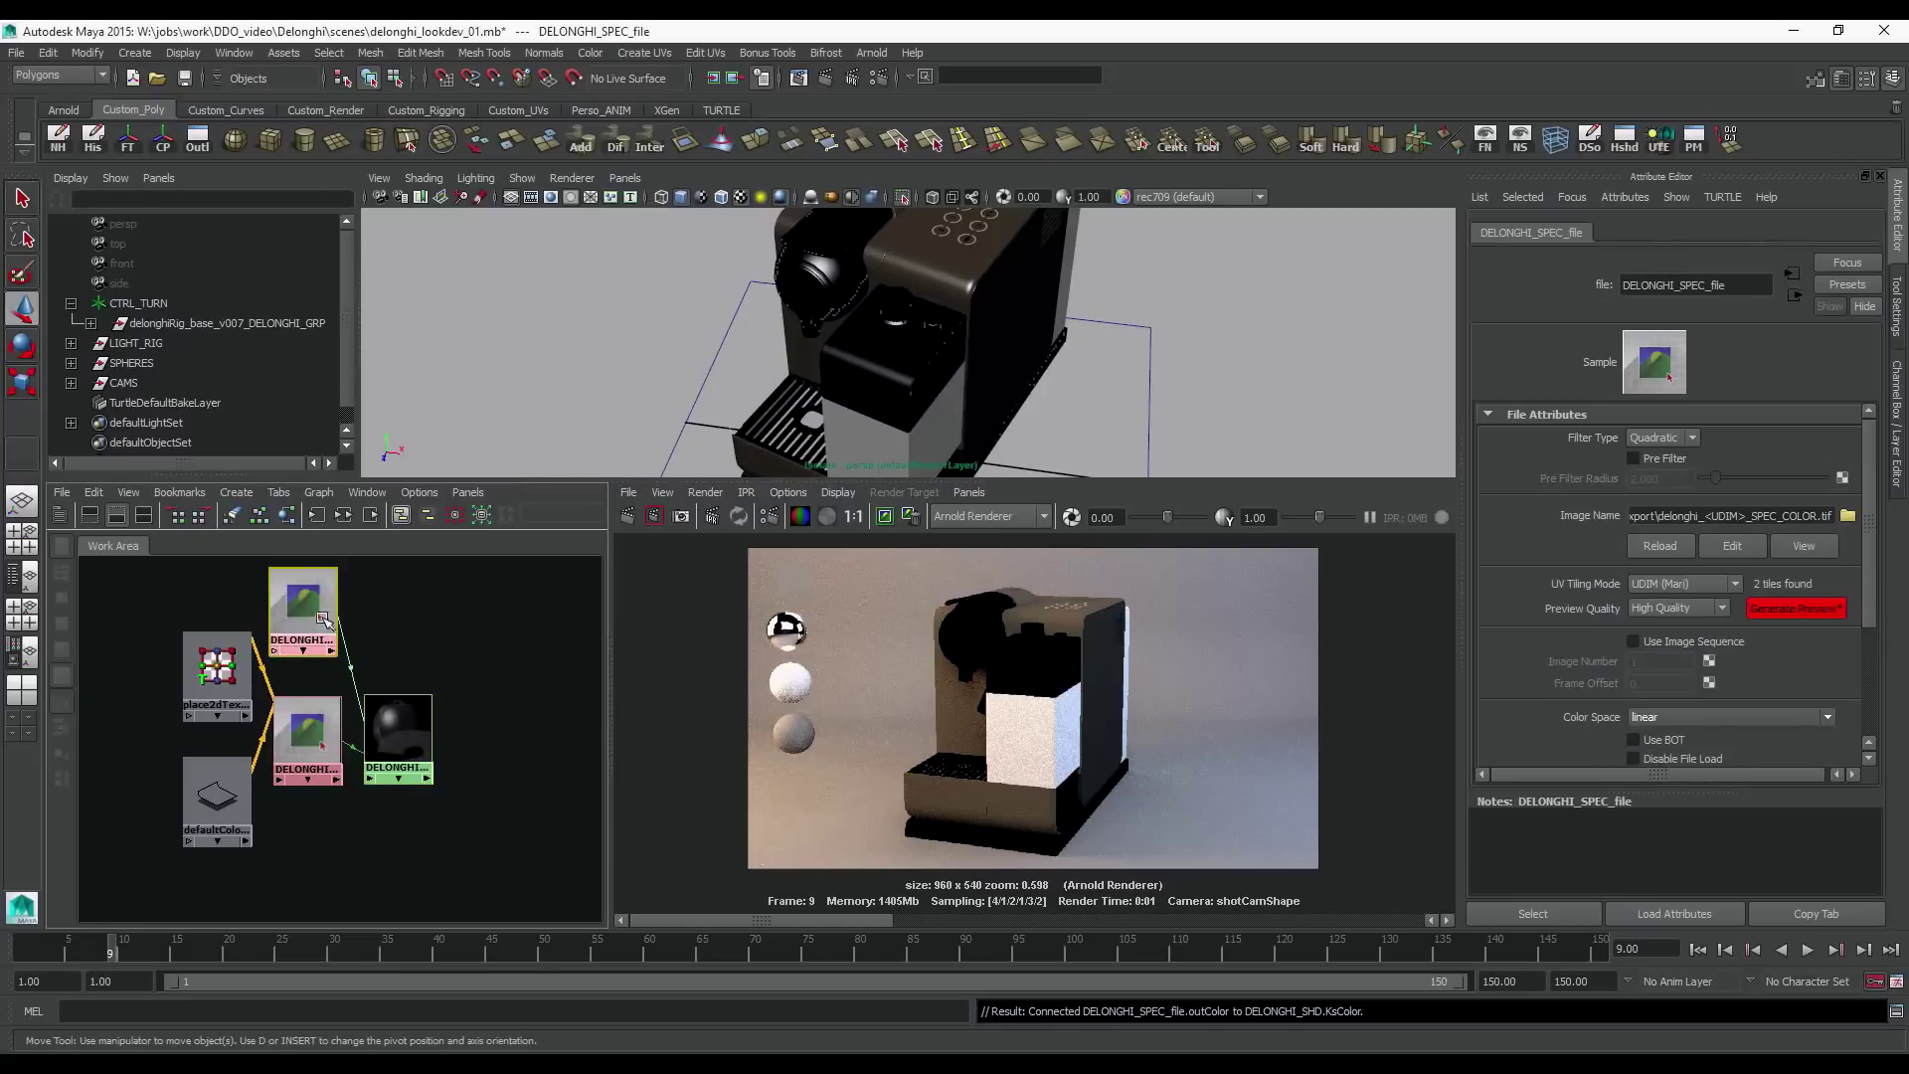
{"action": "left_click", "coordinate": [1807, 607]}
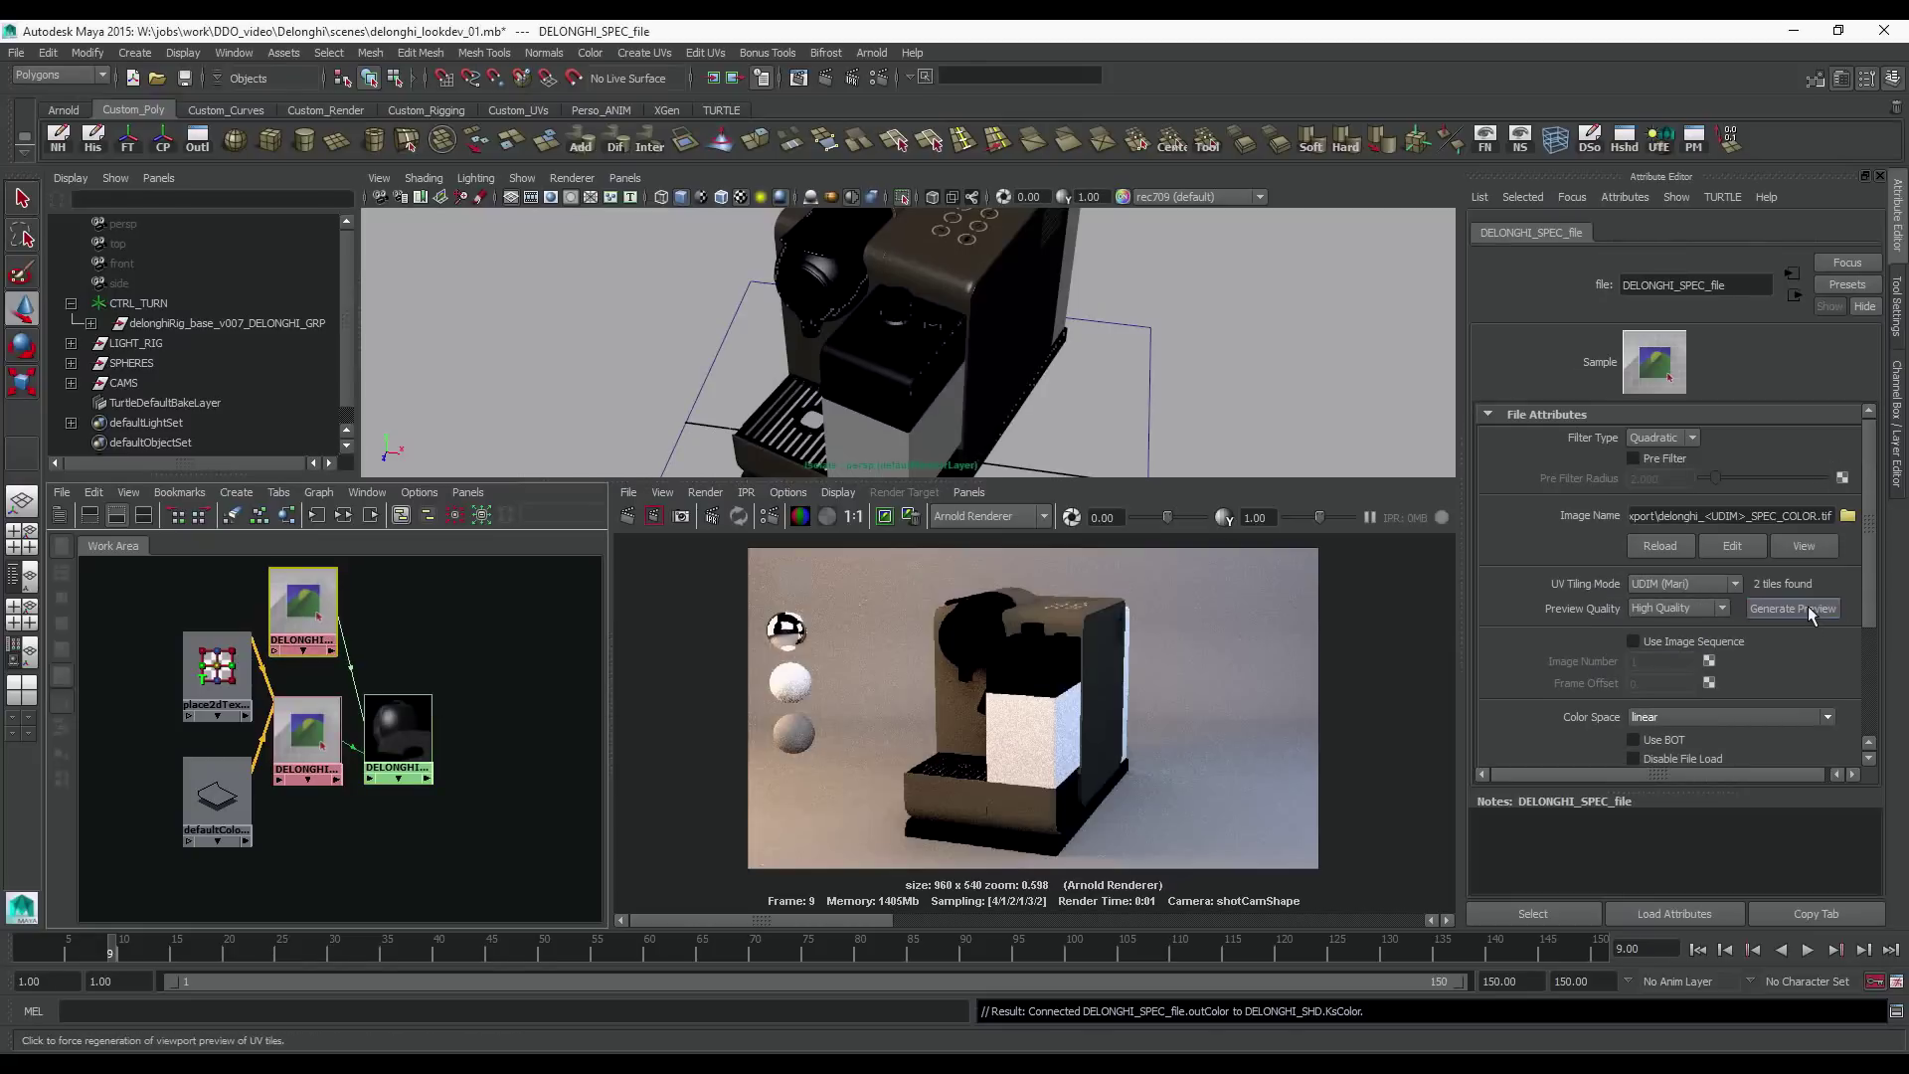
{"action": "scroll", "coordinate": [430, 694], "scroll_direction": "down", "scroll_amount": 2}
{"action": "scroll", "coordinate": [430, 694], "scroll_direction": "up", "scroll_amount": 1}
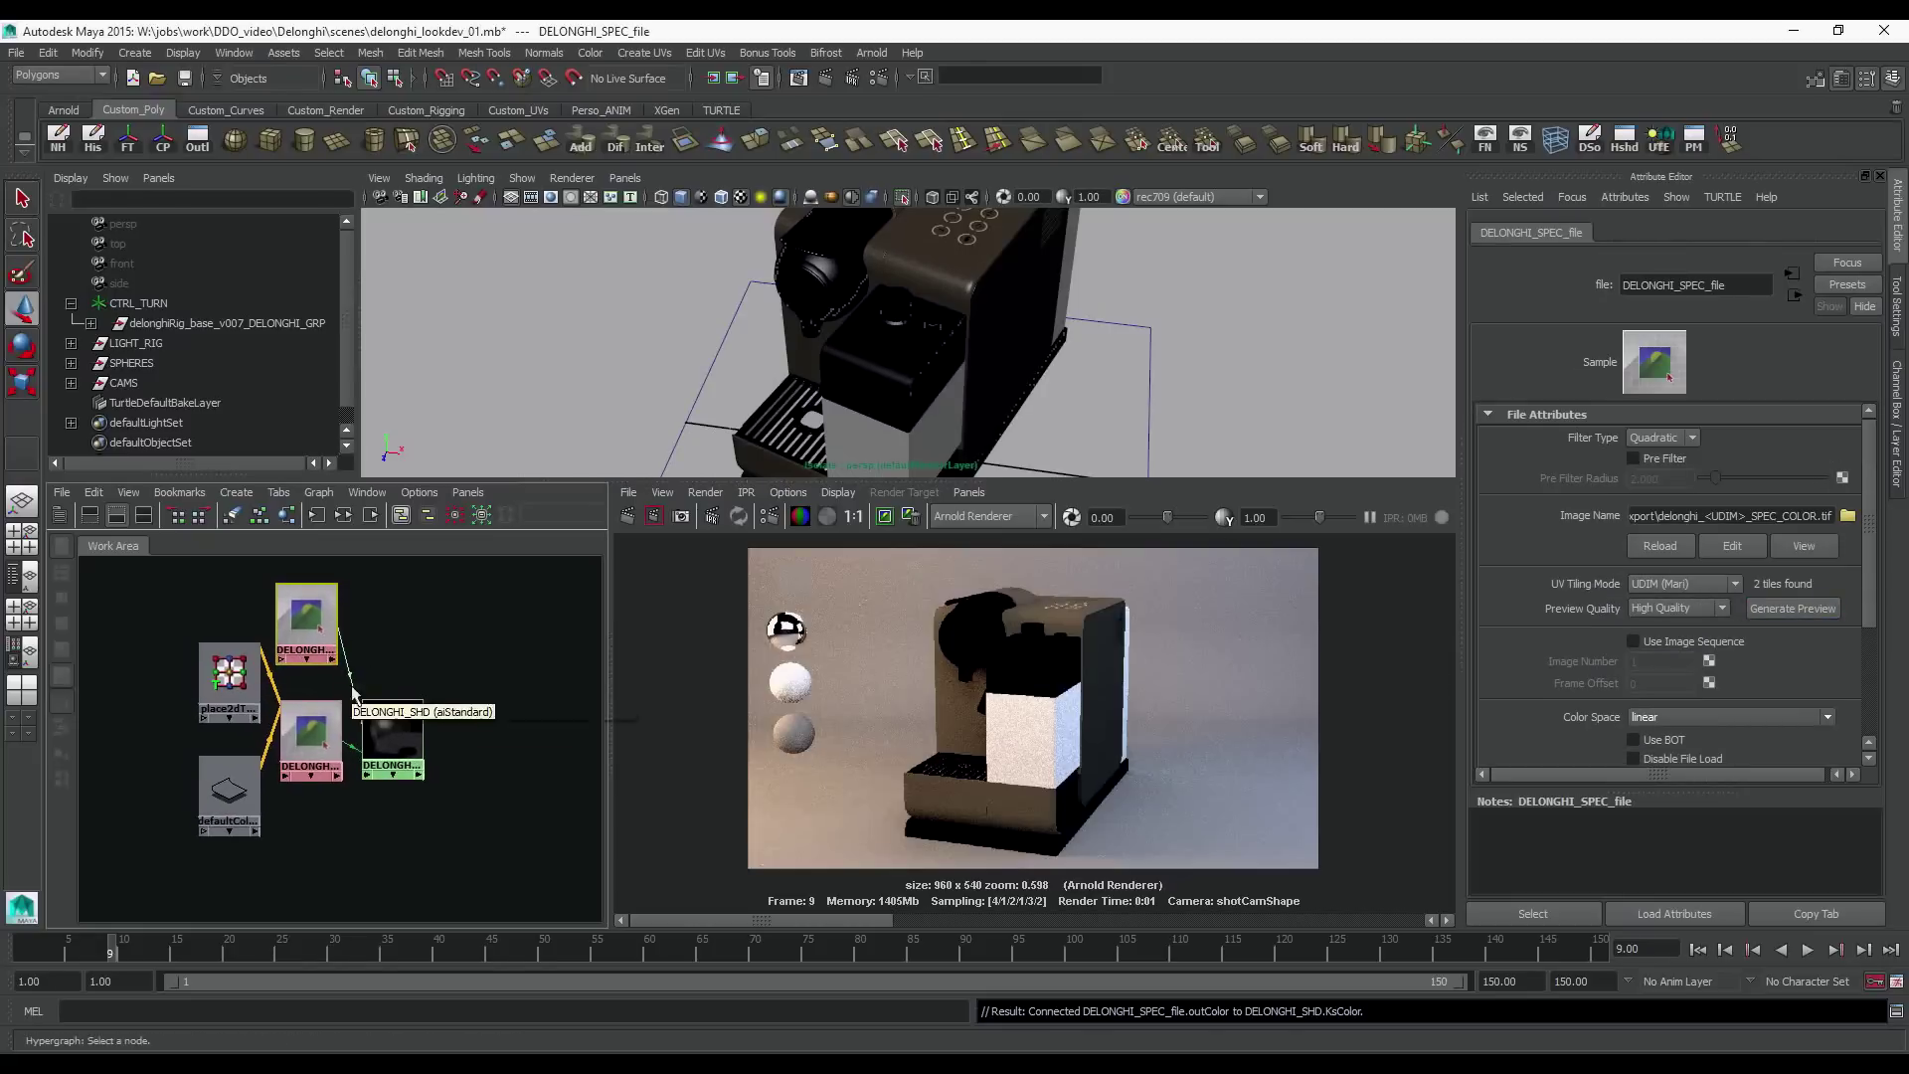
{"action": "left_click_drag", "start_coordinate": [332, 599], "coordinate": [332, 591]}
Duplicate DELONGHI_SPEC_file into DELONGHI_ROUGH_file connected to the shader's specular roughness
{"action": "key", "text": "ctrl+d"}
{"action": "left_click_drag", "start_coordinate": [232, 679], "coordinate": [309, 848]}
{"action": "left_click", "coordinate": [392, 734]}
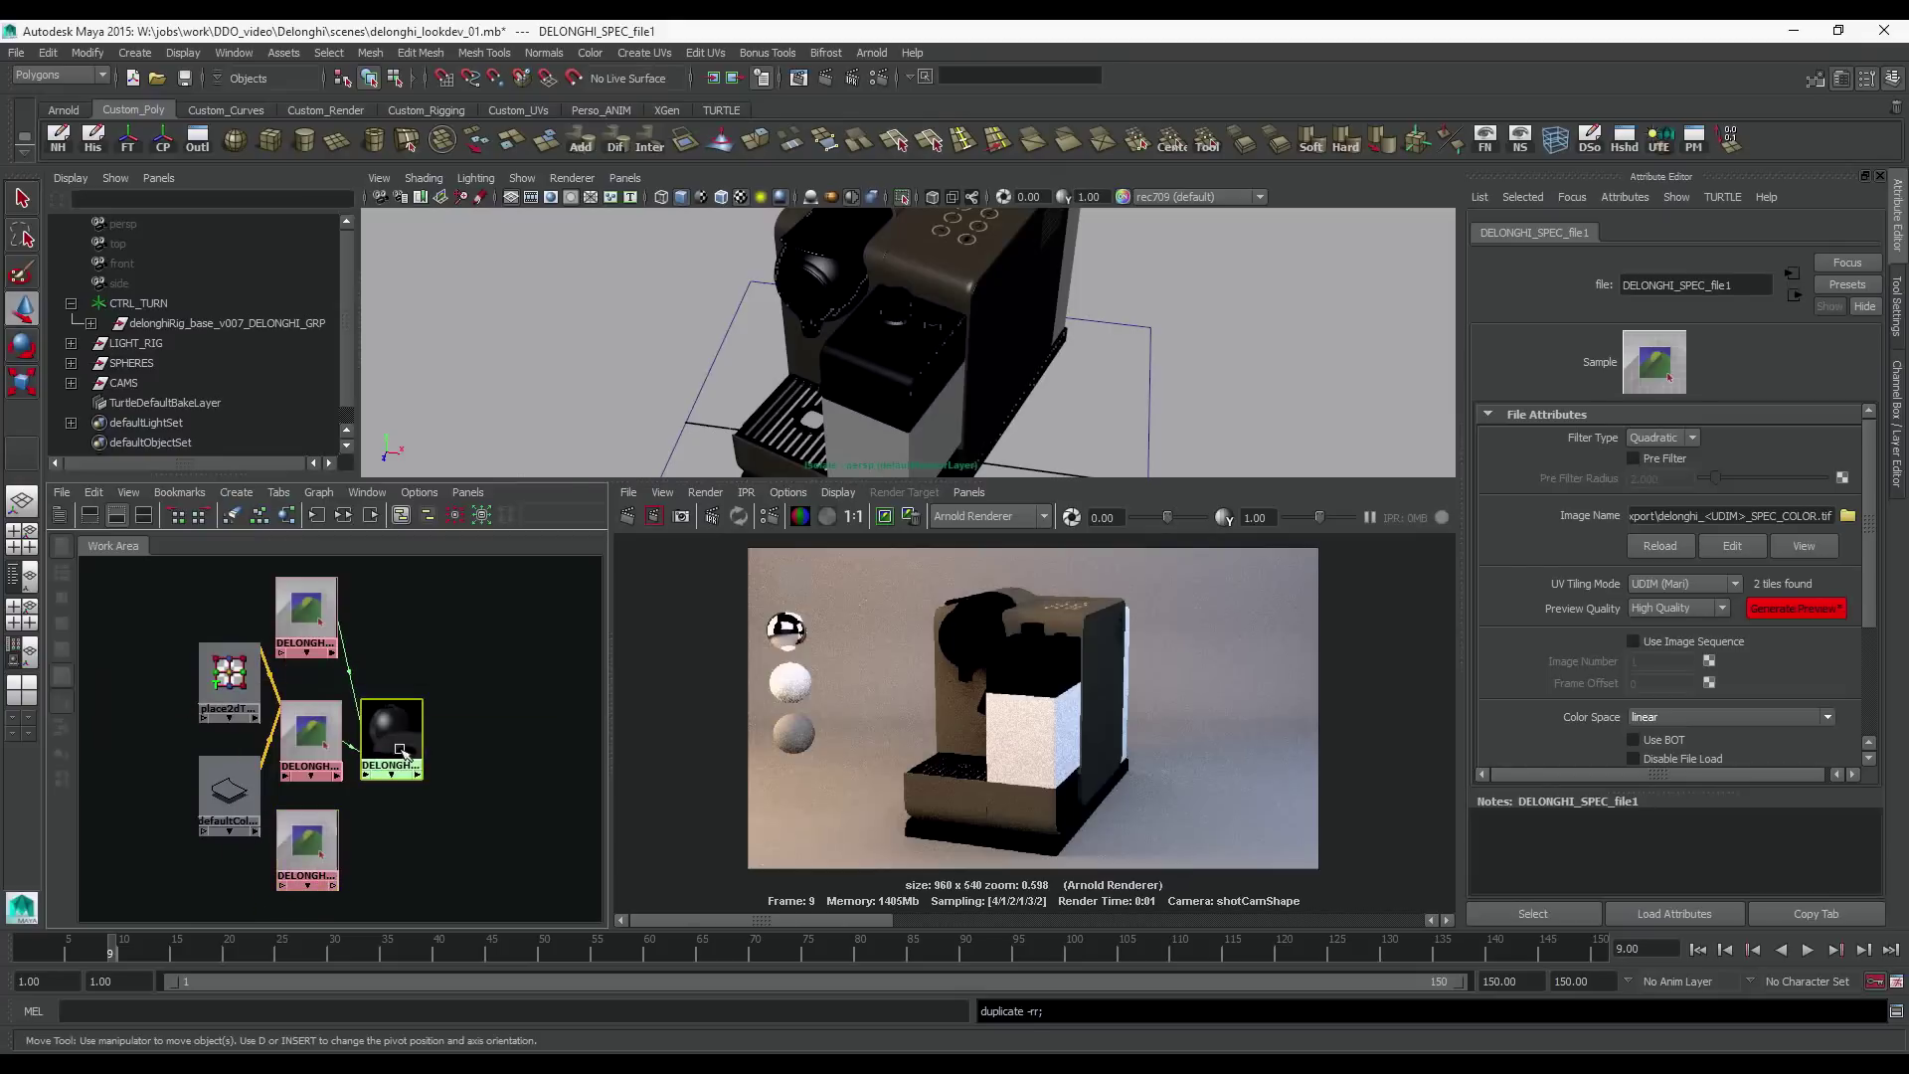
{"action": "middle_click_drag", "start_coordinate": [313, 852], "coordinate": [1658, 623]}
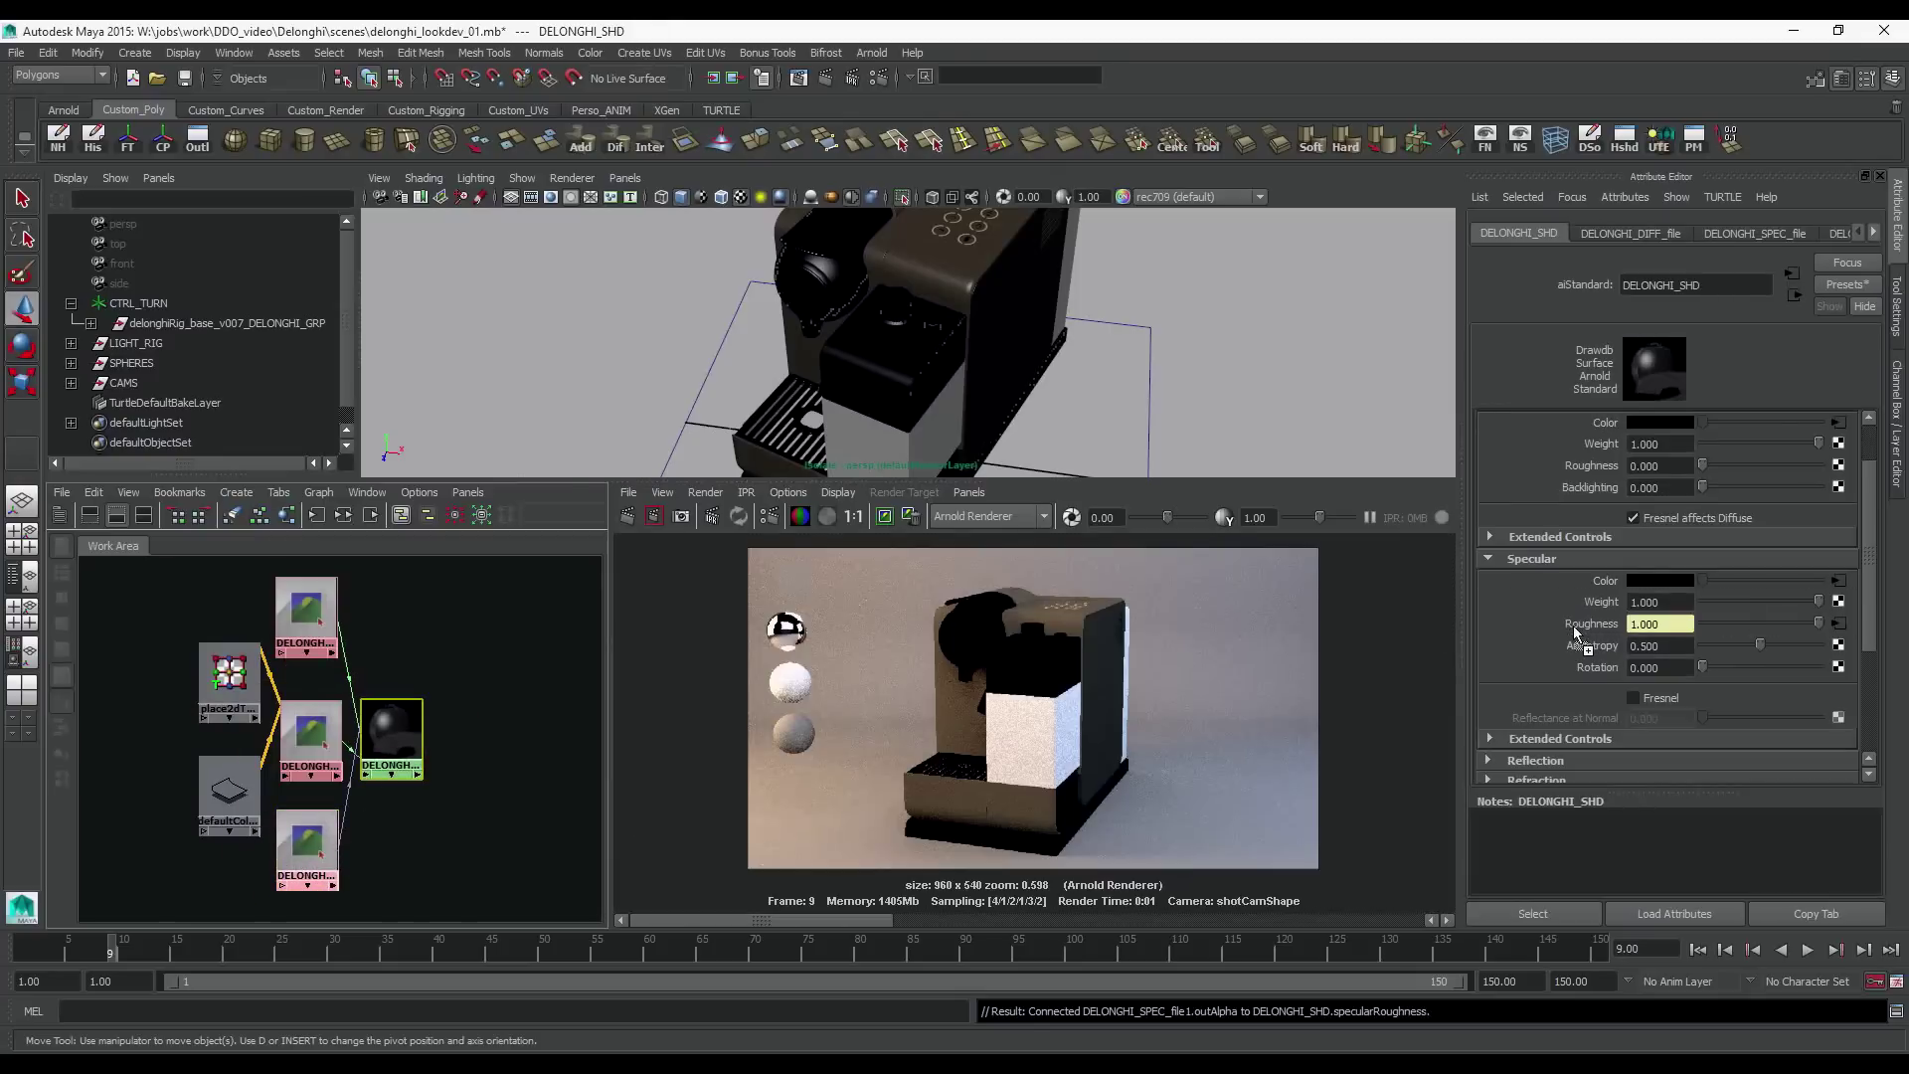
{"action": "left_click", "coordinate": [308, 846]}
{"action": "left_click_drag", "start_coordinate": [1681, 286], "coordinate": [1738, 286]}
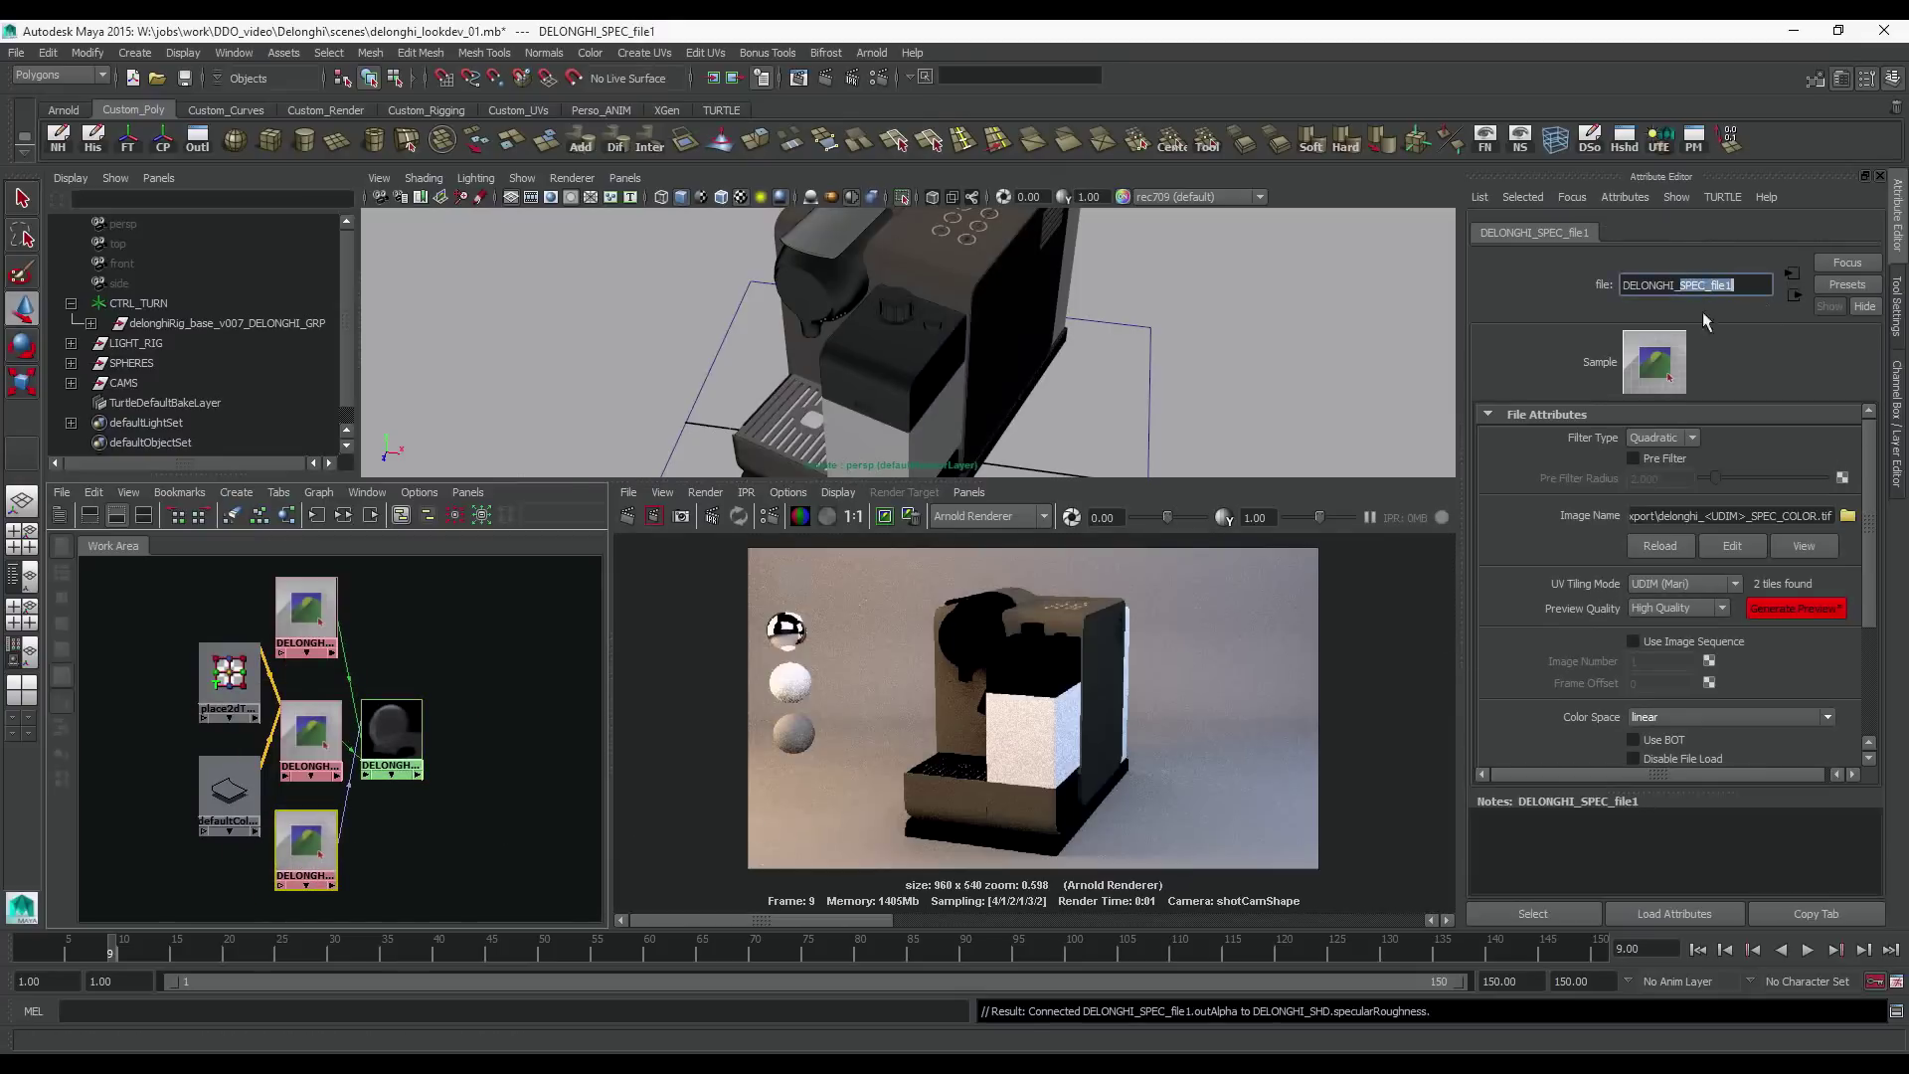
{"action": "type", "text": "ROUGH_file"}
{"action": "key", "text": "Return"}
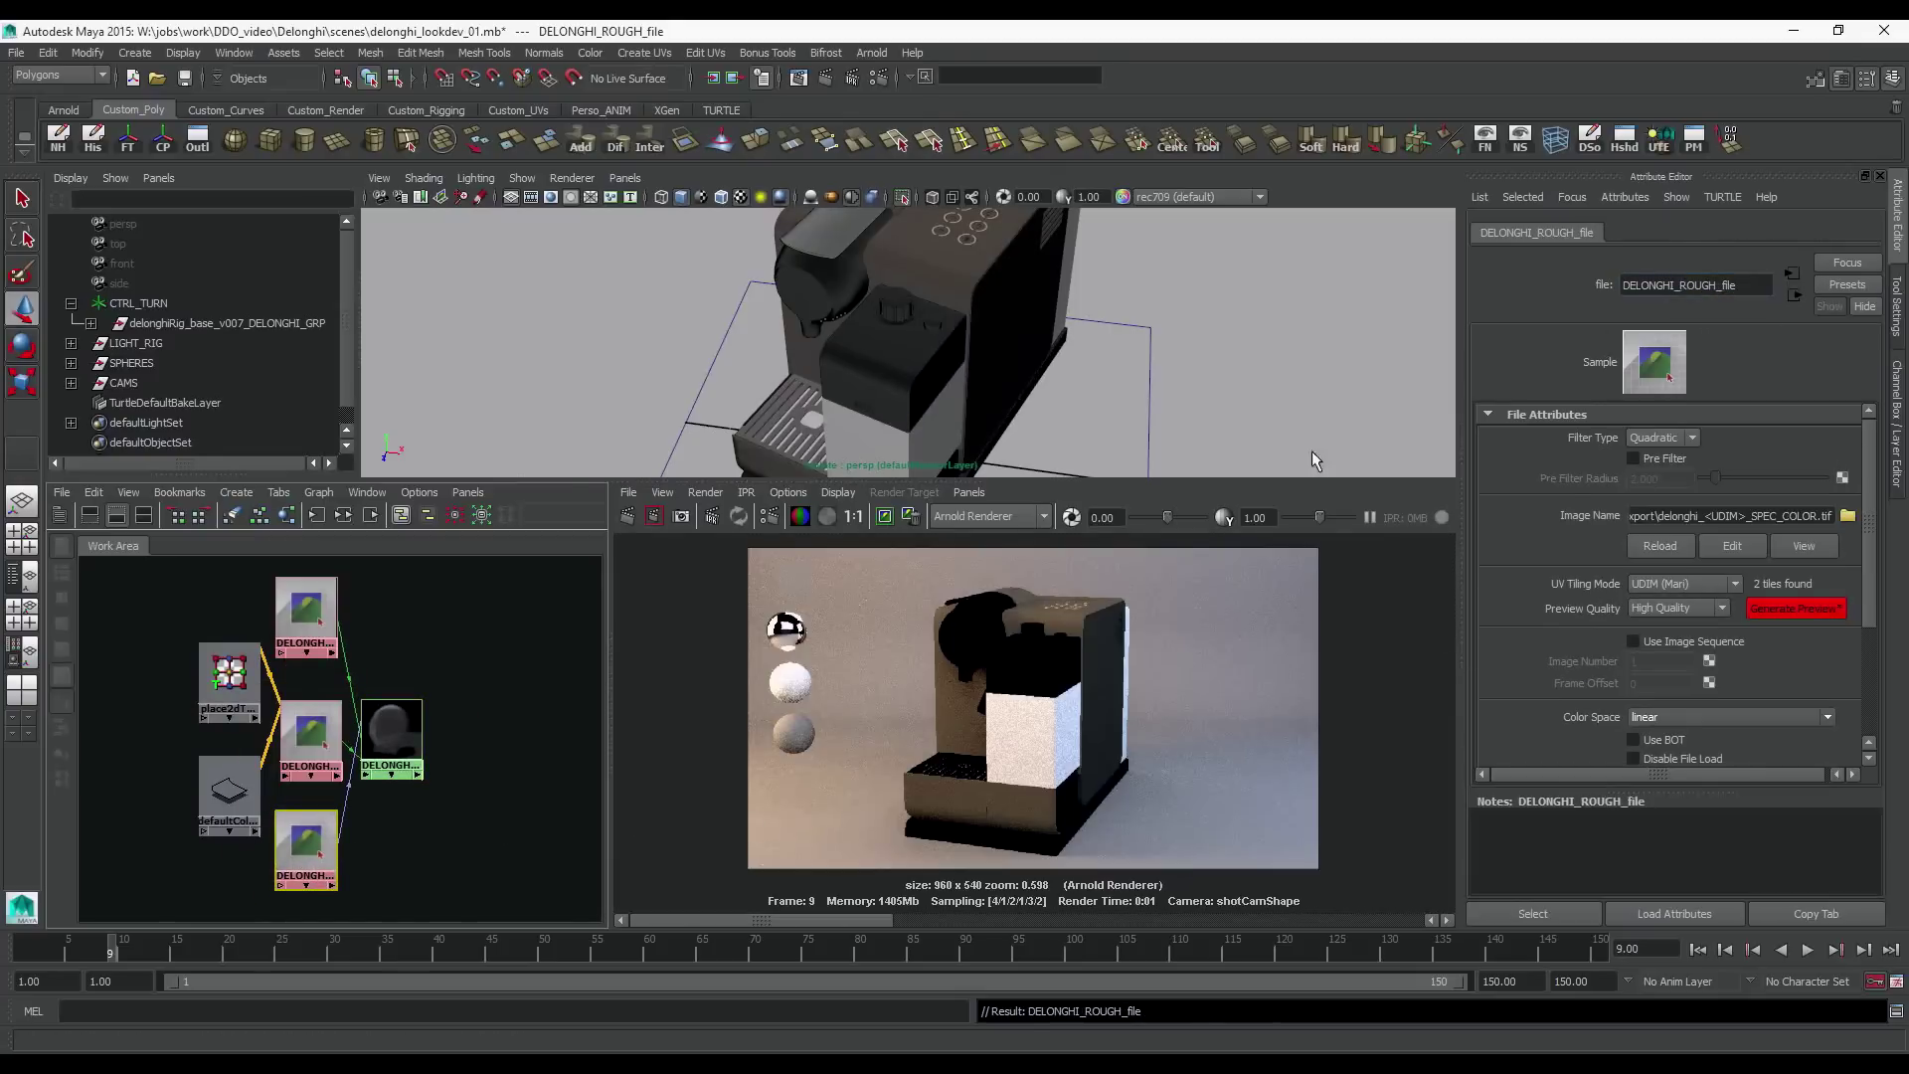
{"action": "left_click", "coordinate": [1847, 516]}
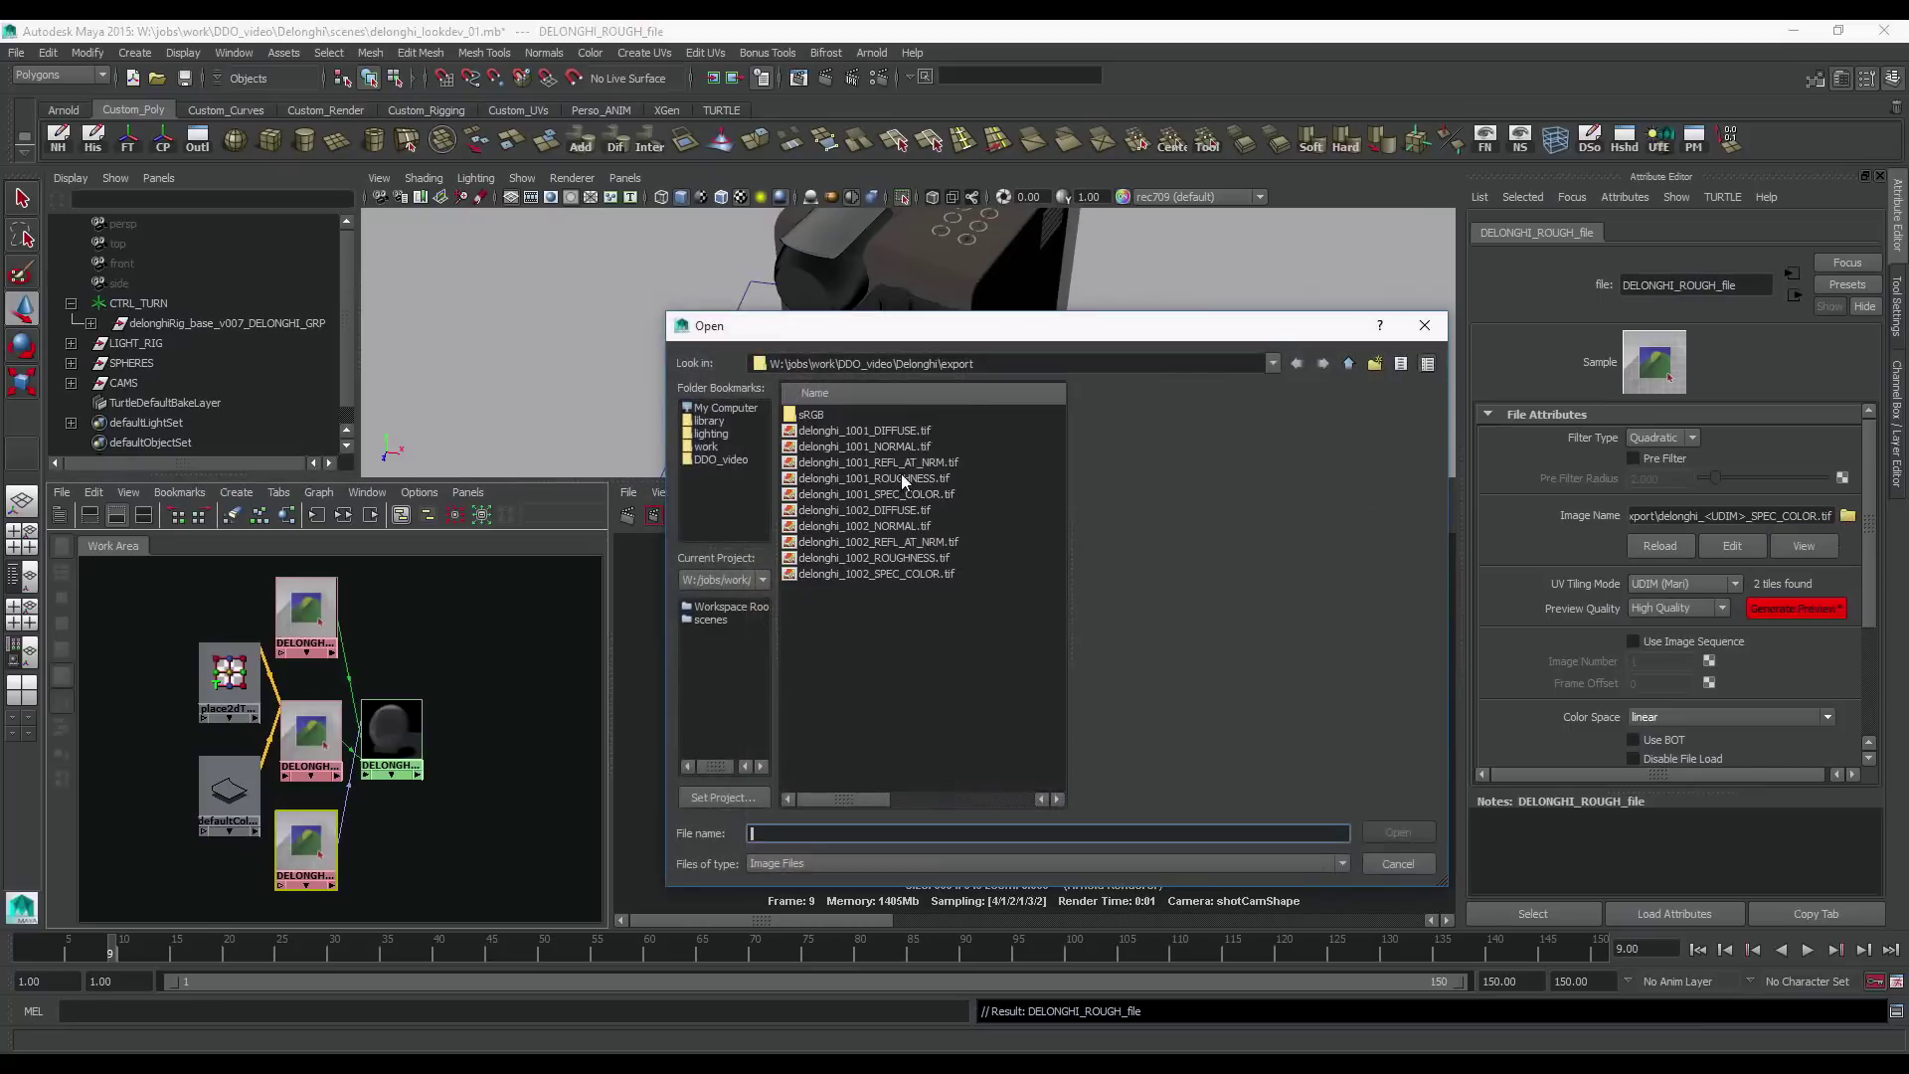
Load delonghi_1001_ROUGHNESS.tif into the roughness node and name the duplicate DELONGHI_FRESNEL_file
{"action": "left_click", "coordinate": [909, 465]}
{"action": "left_click", "coordinate": [916, 479]}
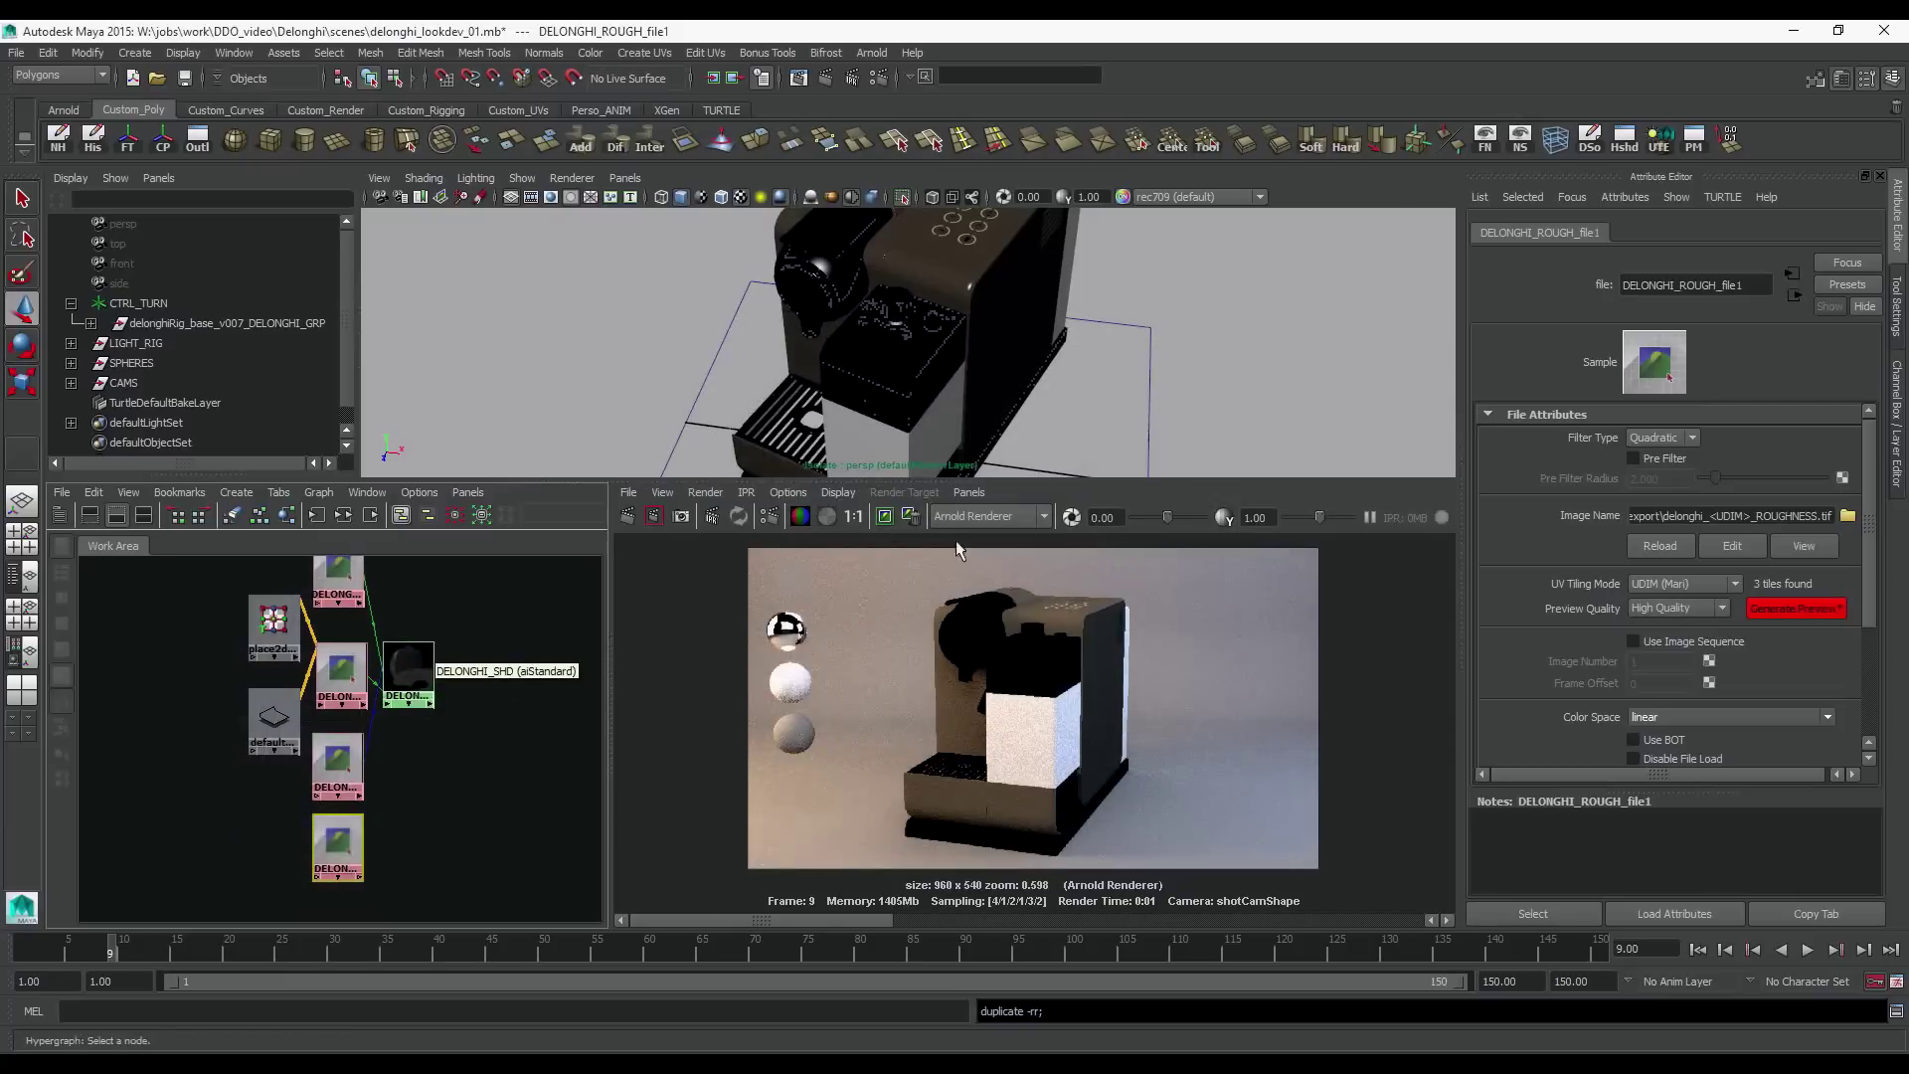
{"action": "left_click_drag", "start_coordinate": [1680, 286], "coordinate": [1740, 289]}
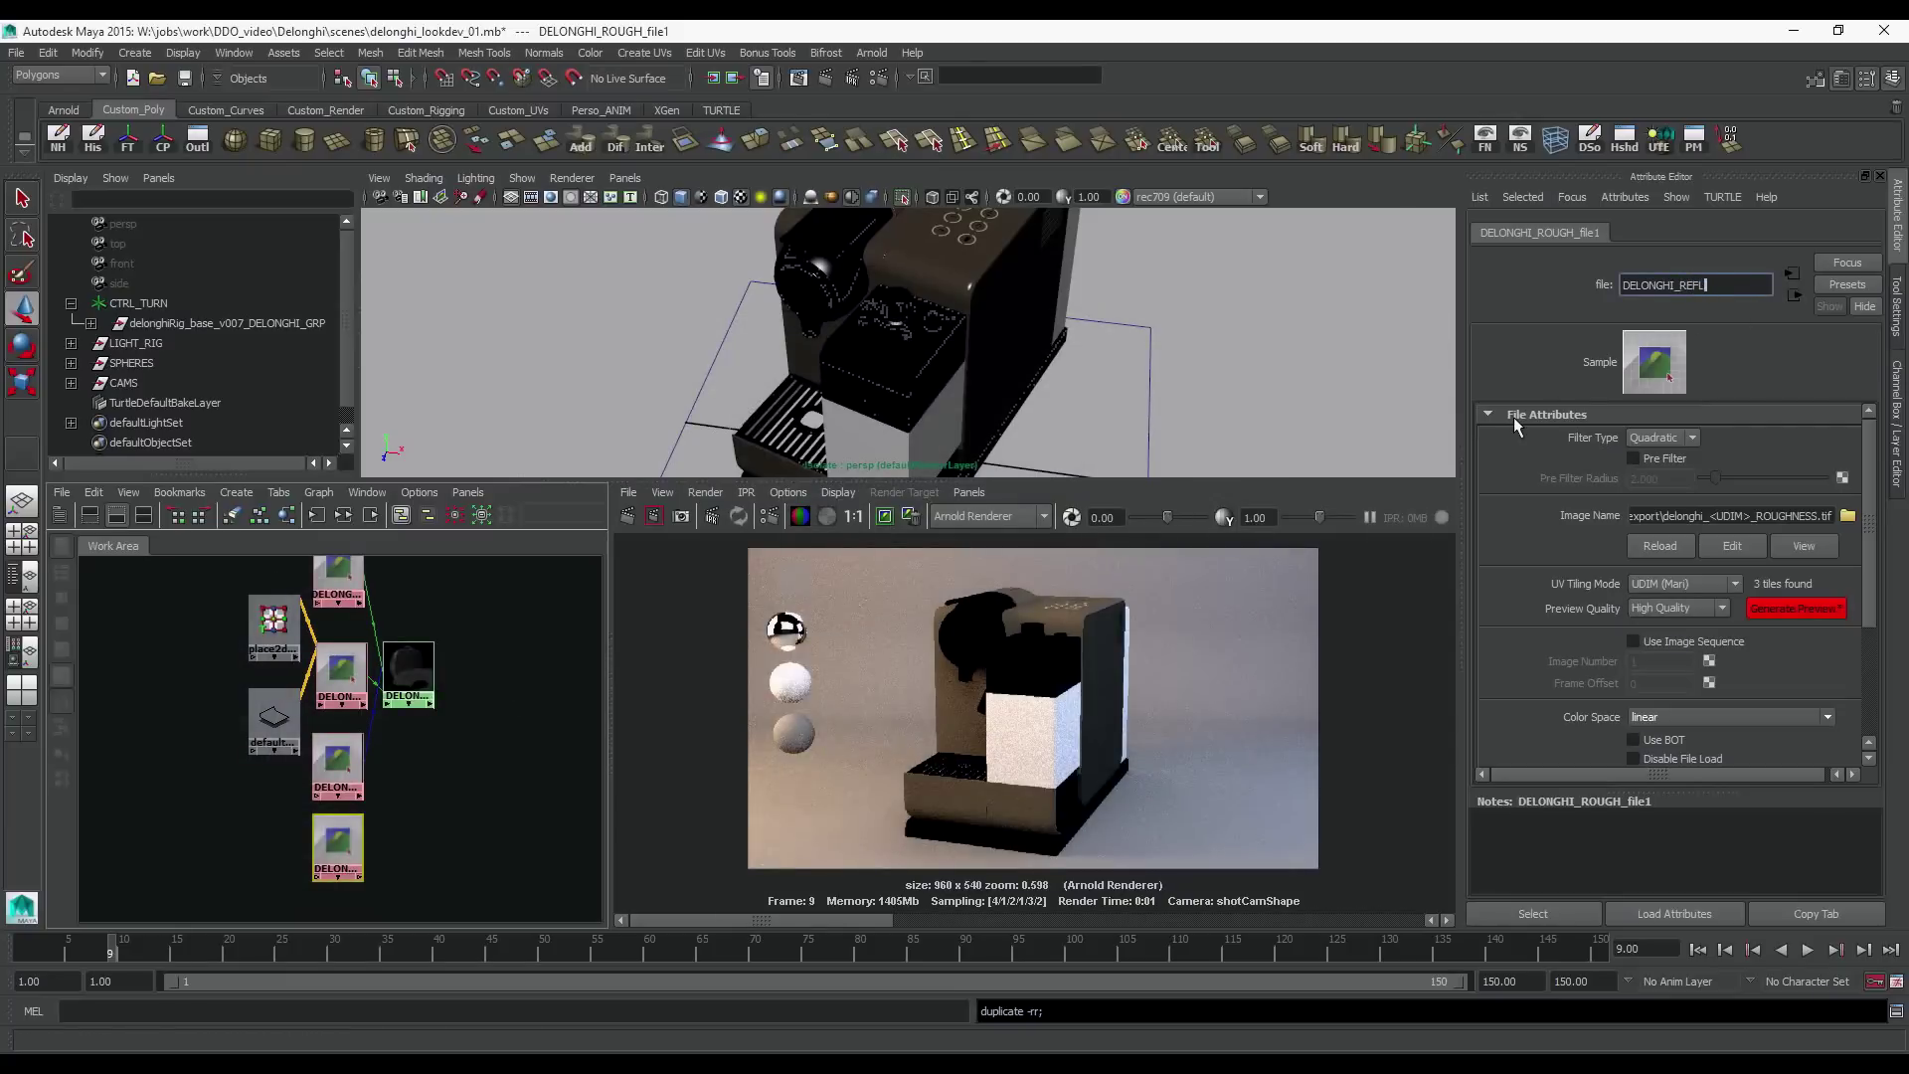
{"action": "type", "text": "FRESNEL file"}
{"action": "key", "text": "Return"}
Load delonghi_1001_REFL_AT_NRM.tif into DELONGHI_FRESNEL_file and enable specular Fresnel on DELONGHI_SHD
{"action": "left_click", "coordinate": [1847, 515]}
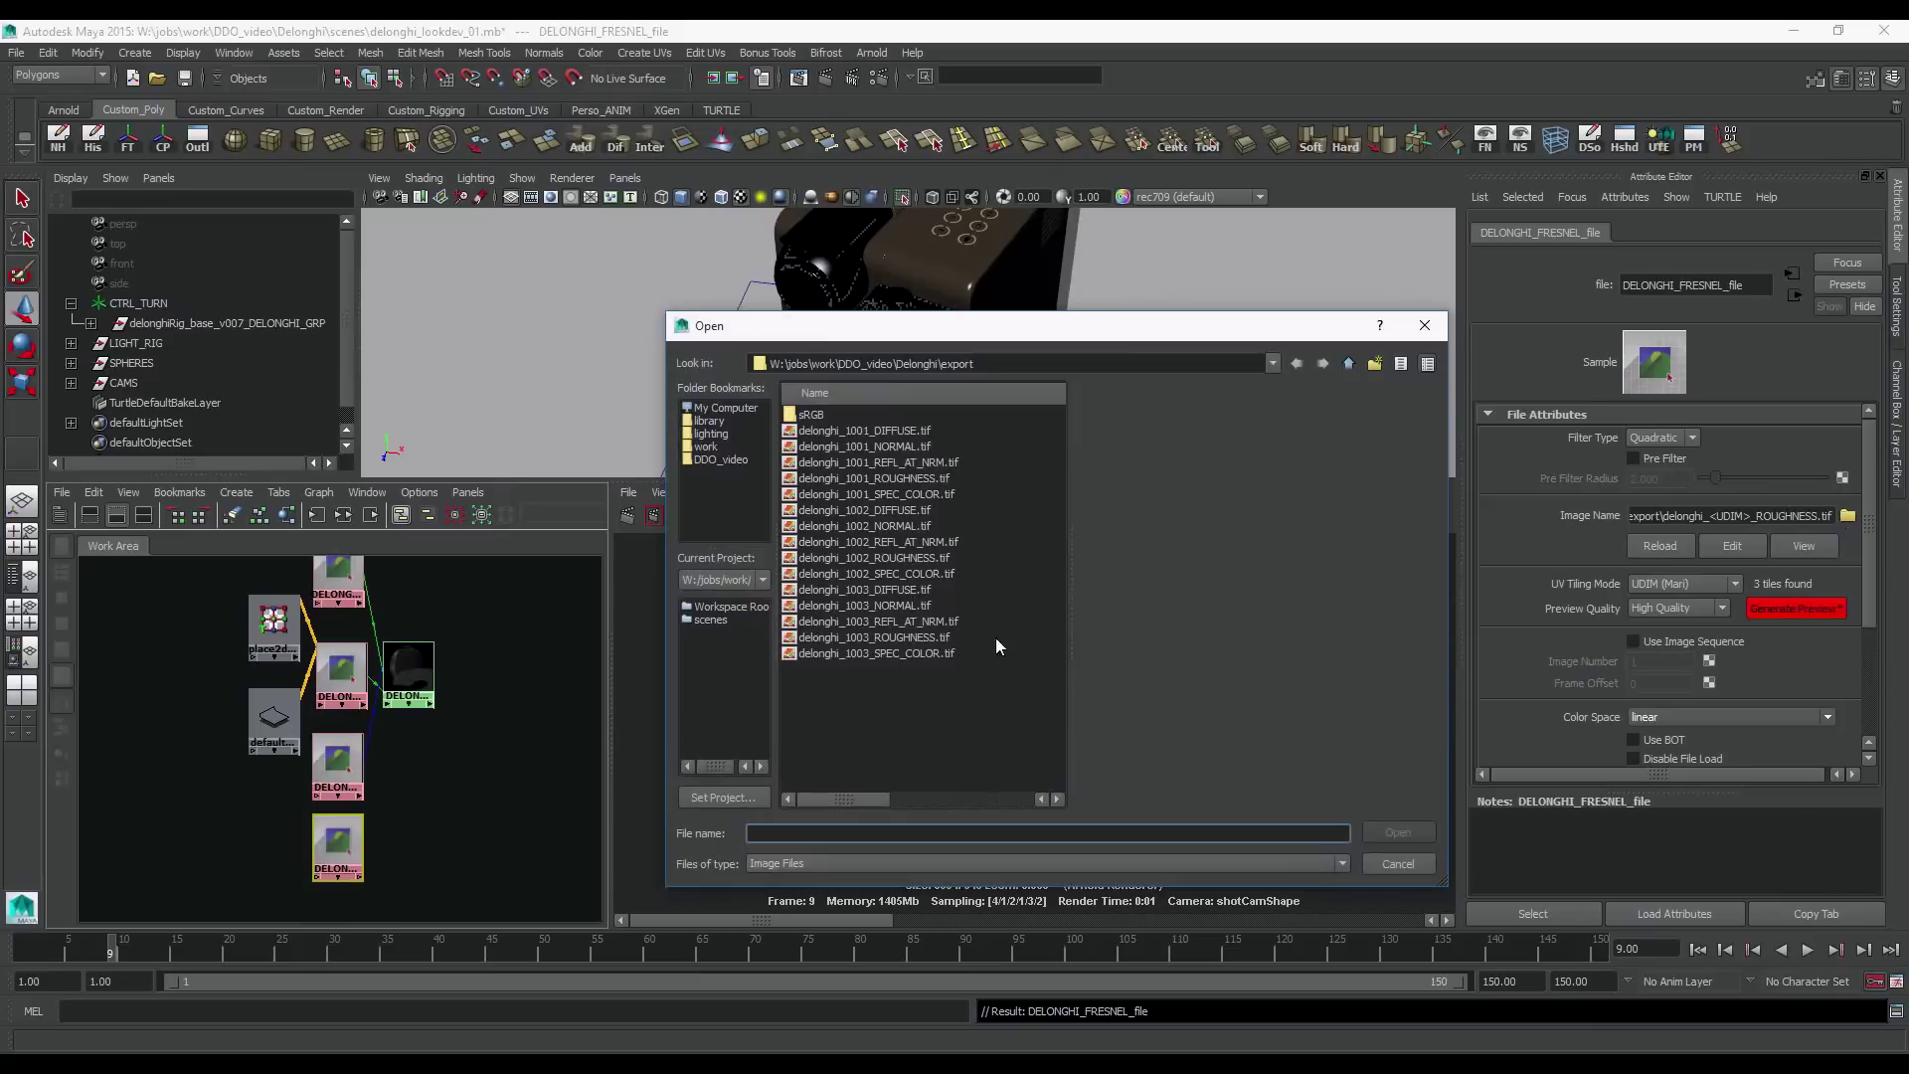
{"action": "left_click", "coordinate": [911, 463]}
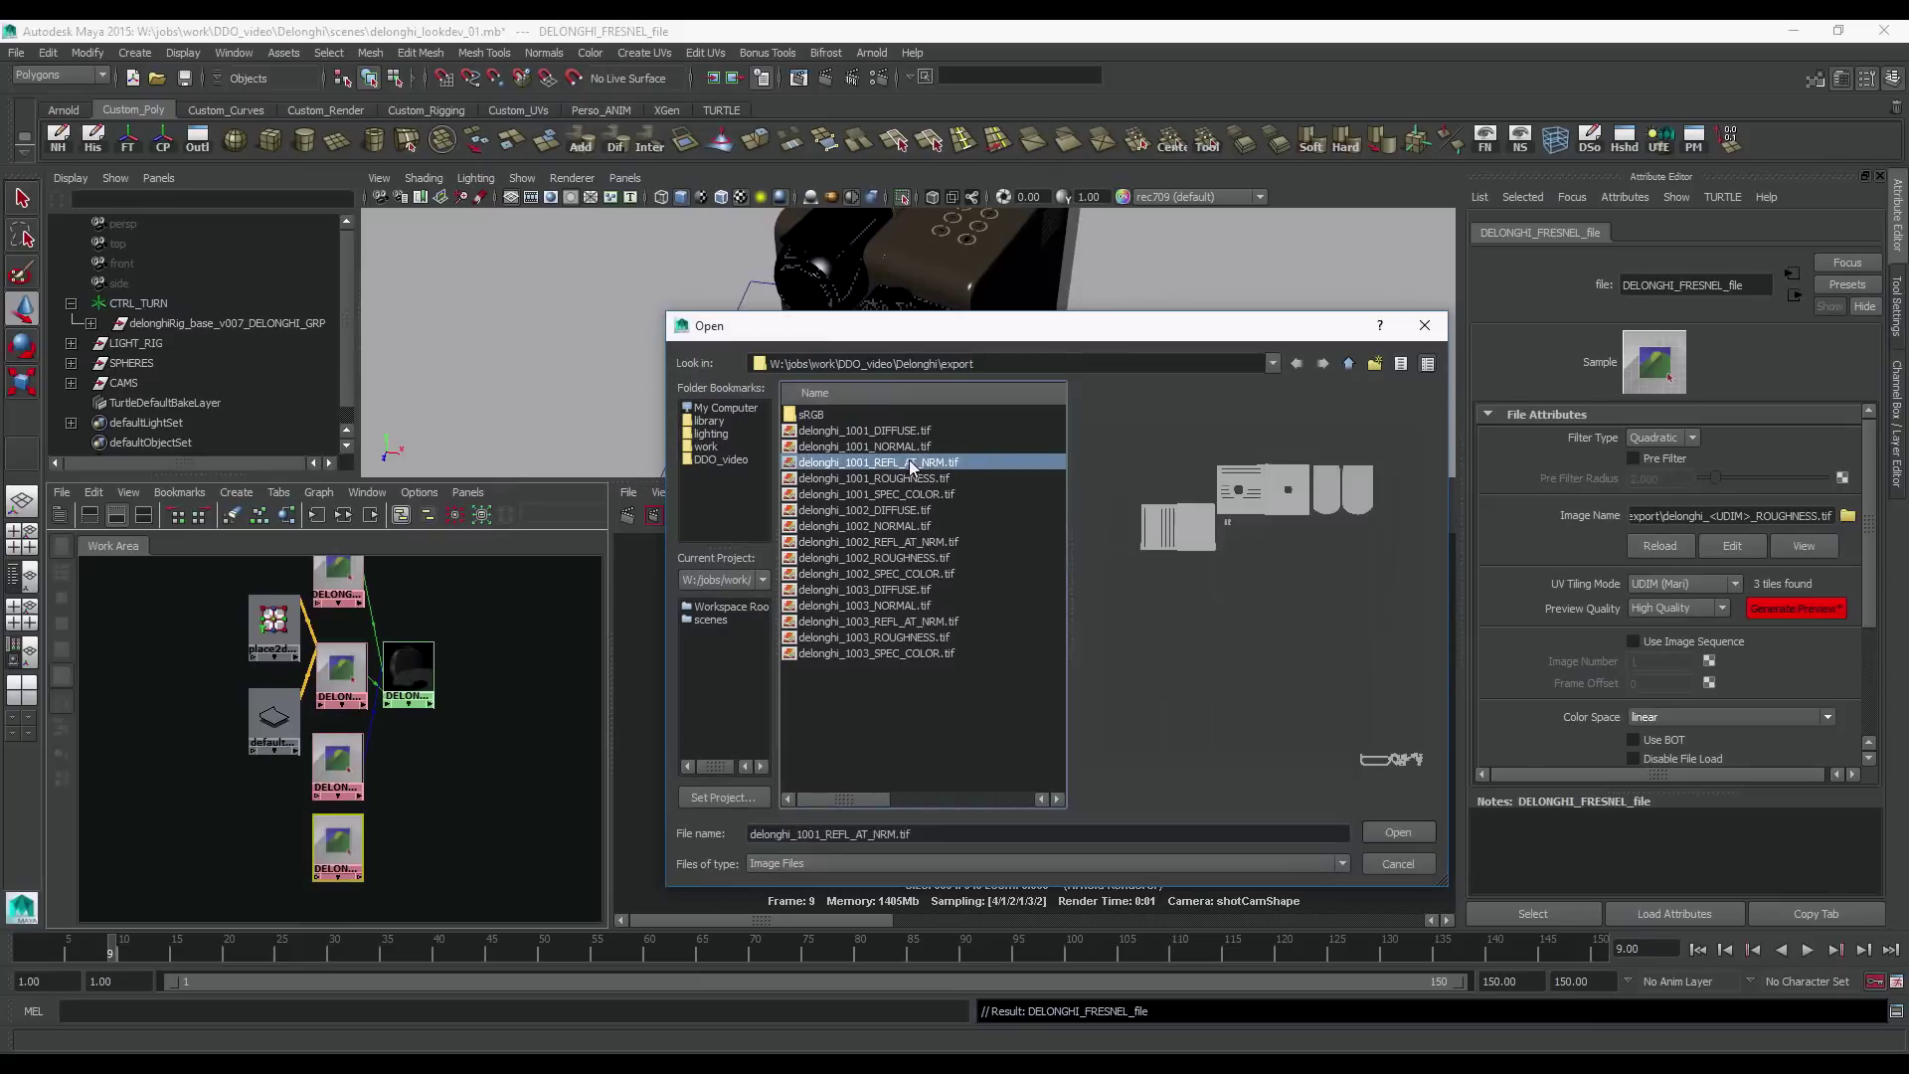
{"action": "left_click", "coordinate": [1398, 834]}
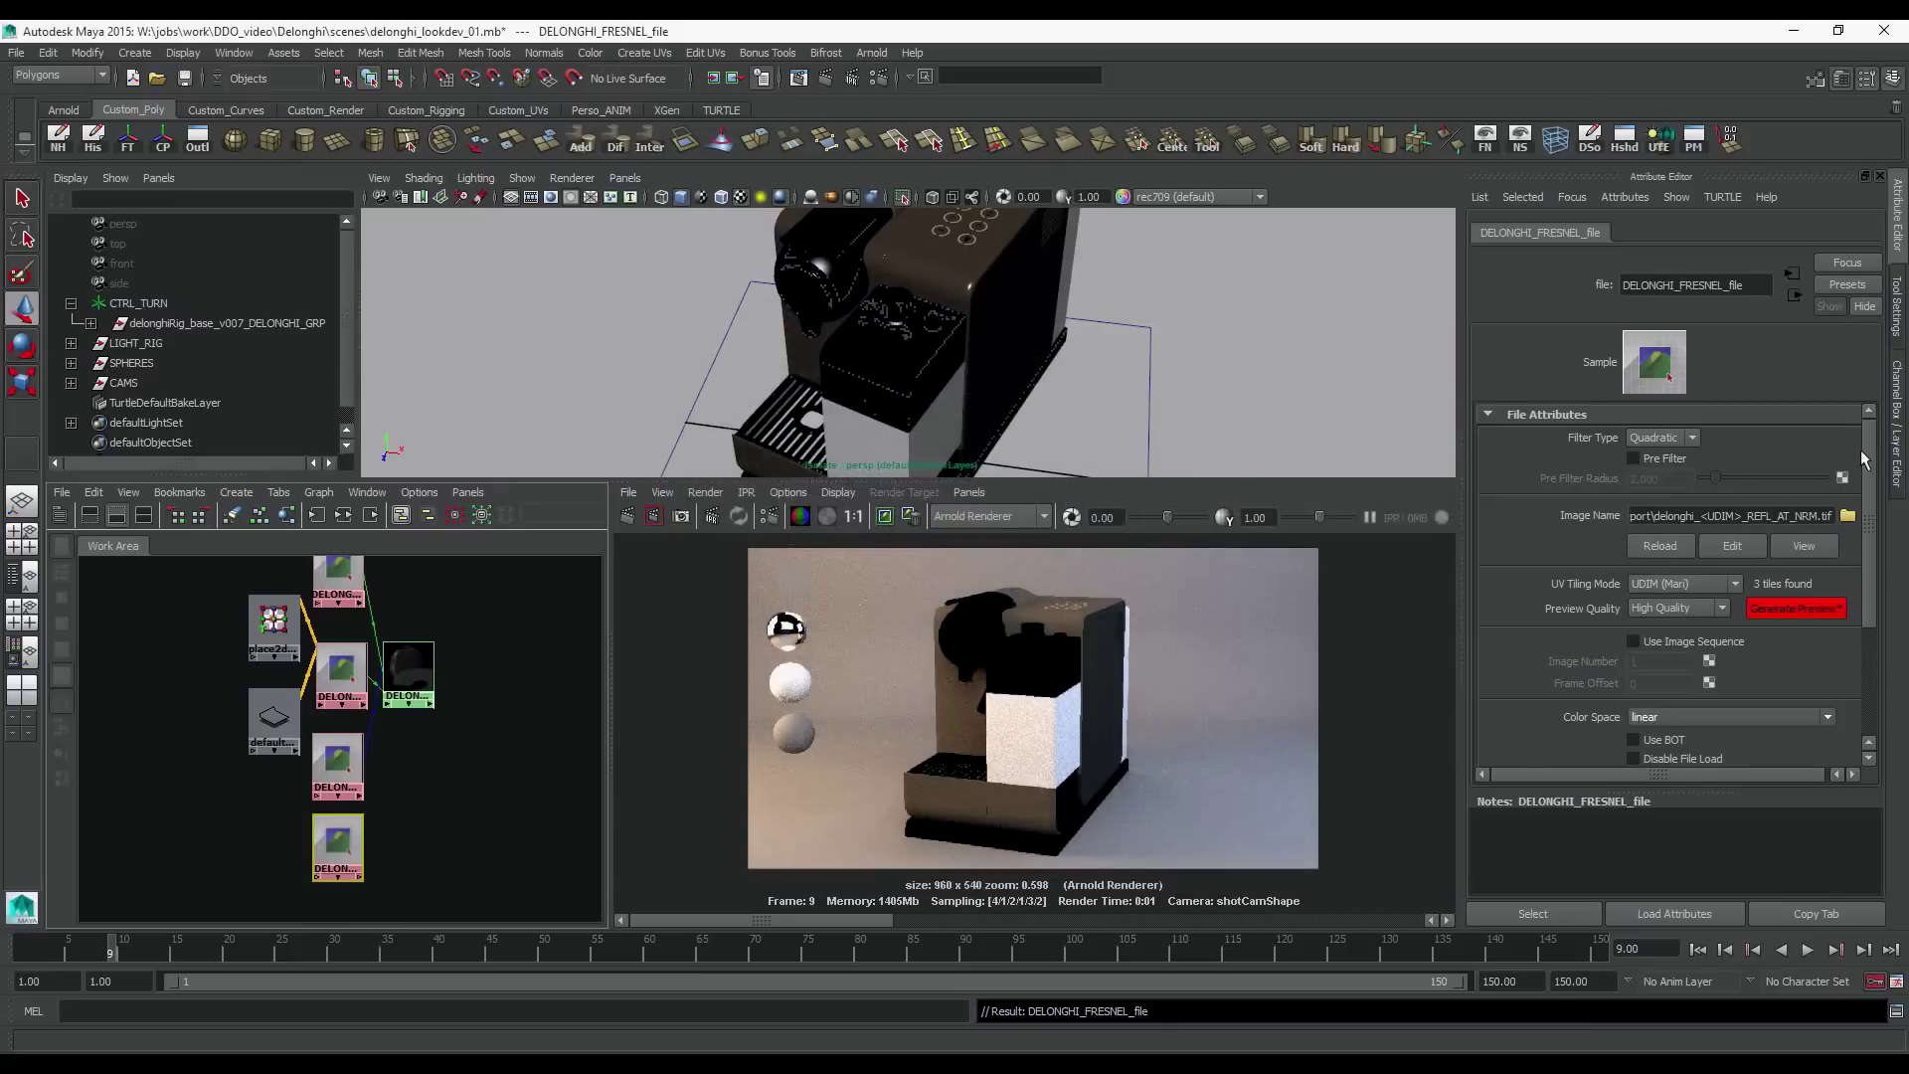
{"action": "left_click_drag", "start_coordinate": [1862, 459], "coordinate": [1892, 601]}
{"action": "left_click", "coordinate": [1546, 616]}
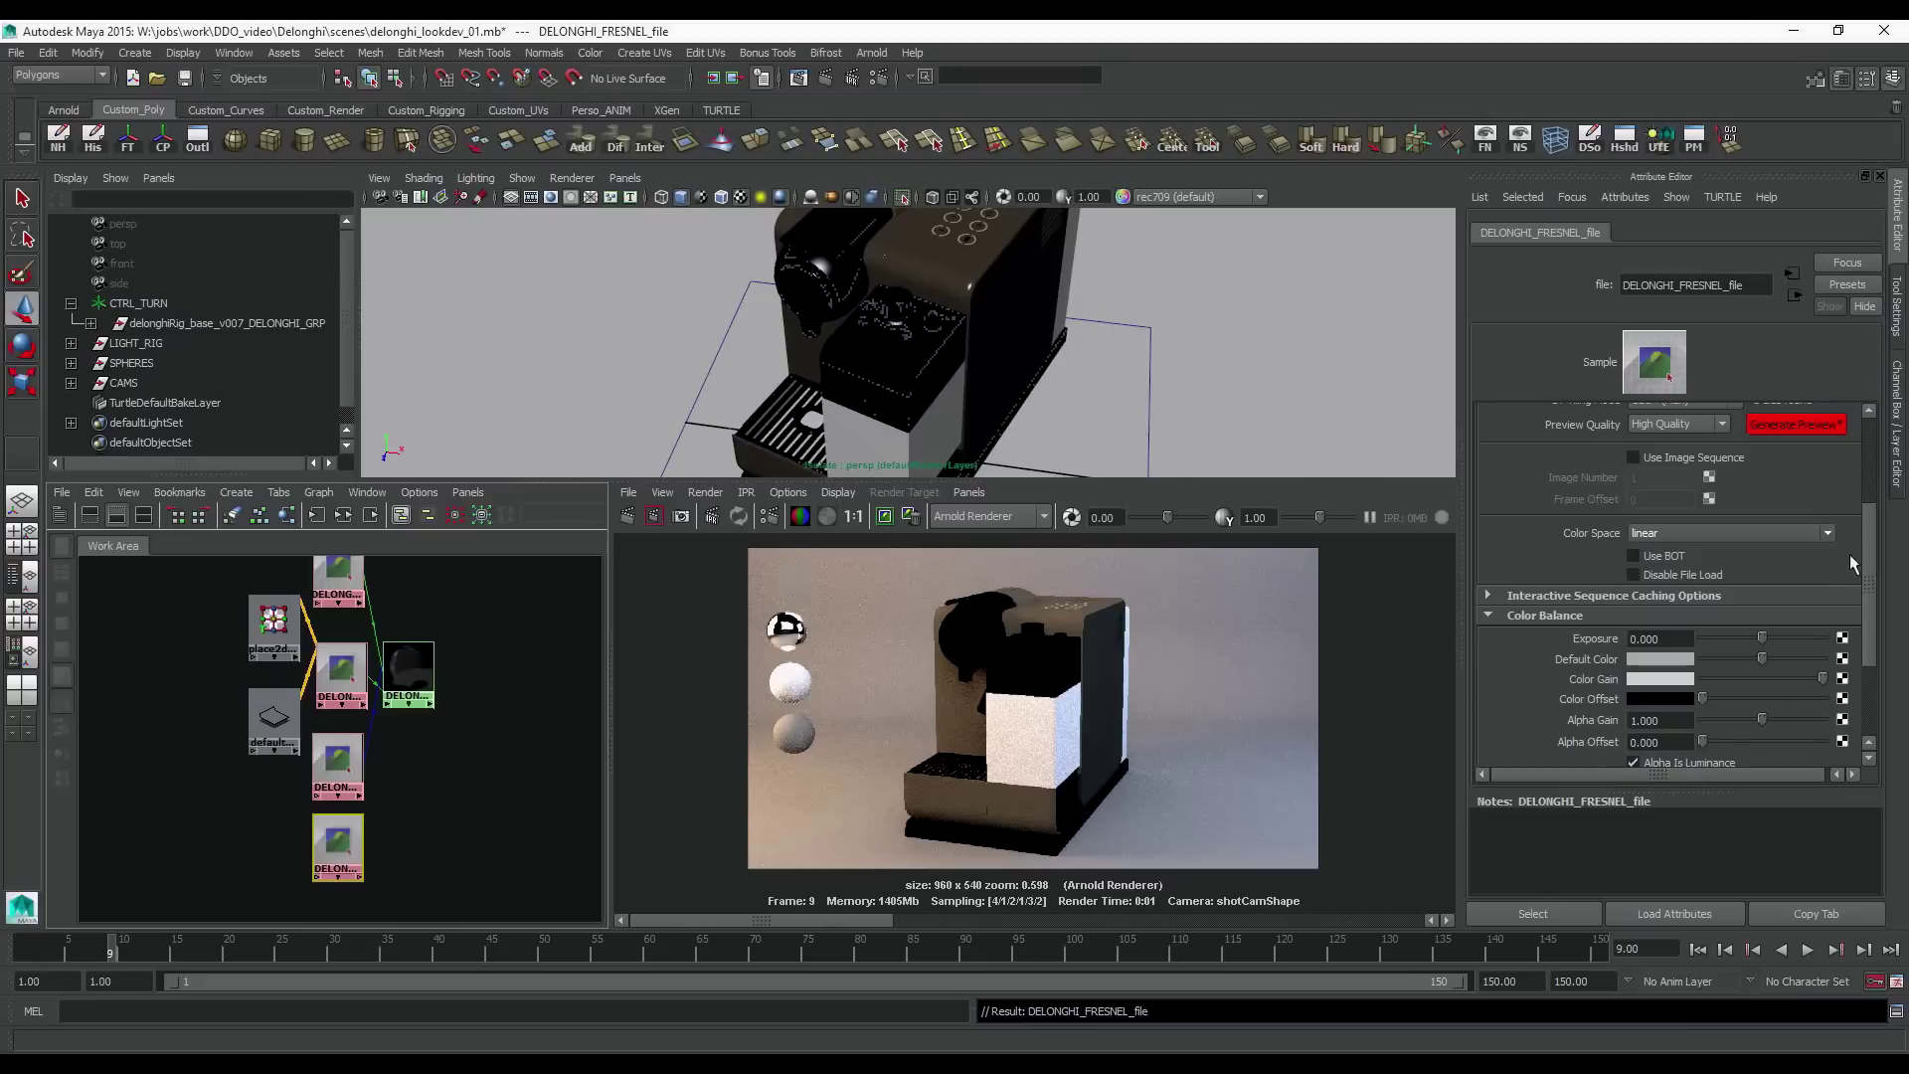
{"action": "left_click_drag", "start_coordinate": [1870, 571], "coordinate": [1864, 493]}
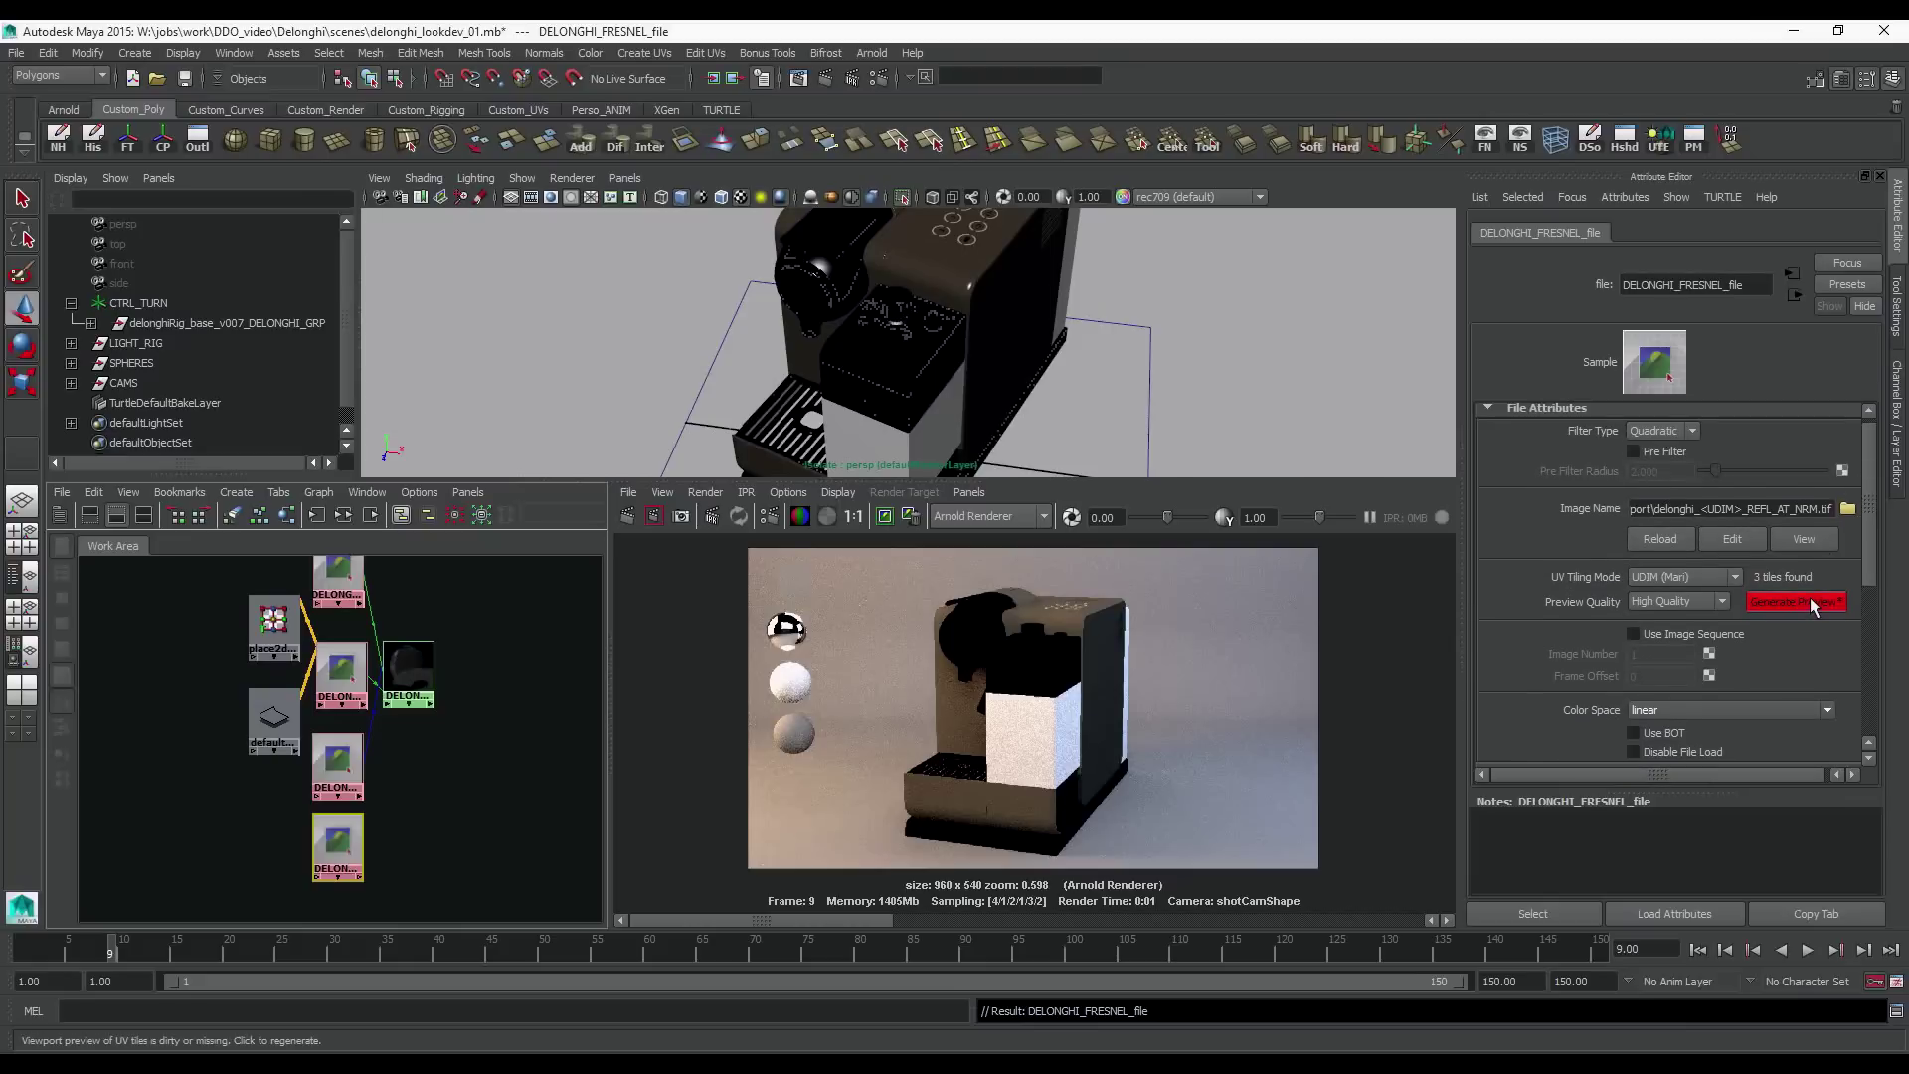
{"action": "left_click", "coordinate": [407, 671]}
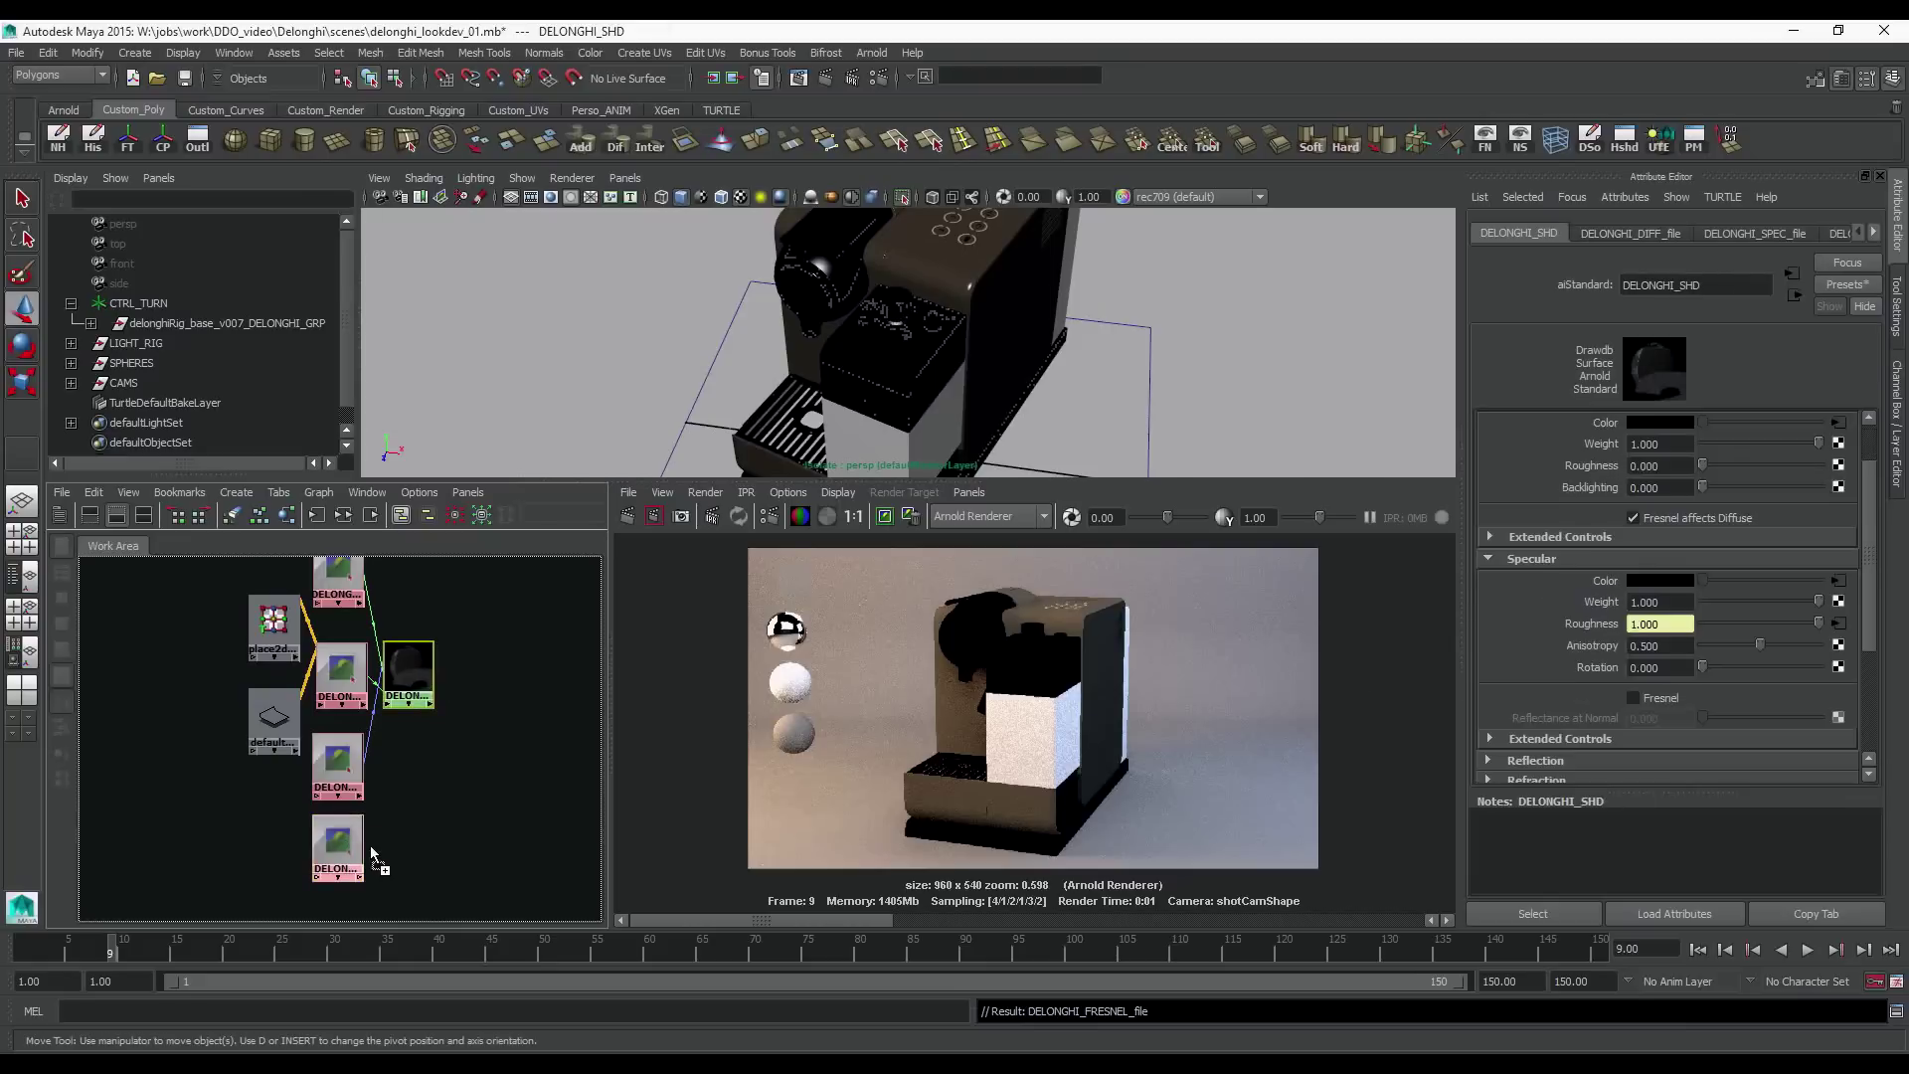
{"action": "left_click", "coordinate": [1633, 699]}
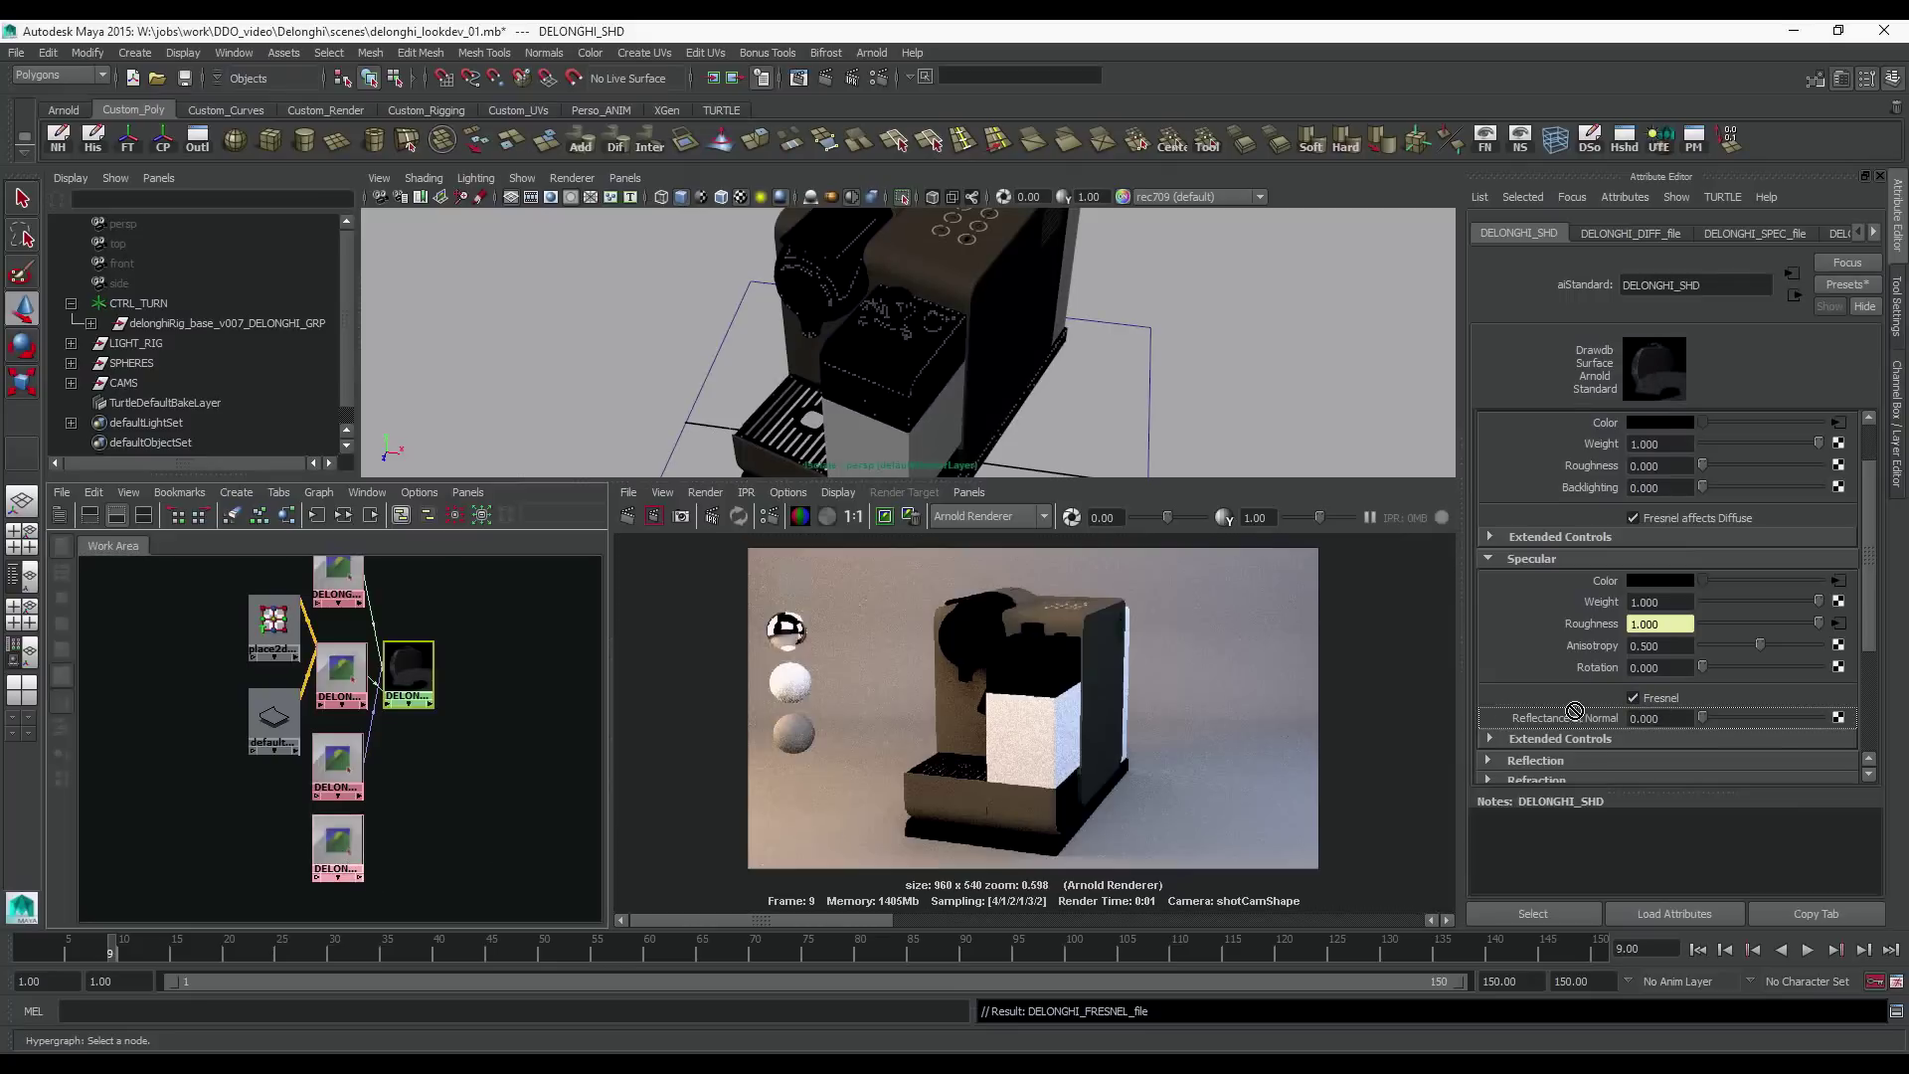
Drive Reflectance at Normal with the Fresnel map and bump with DELONGHI_NORMAL_file as Tangent Space Normals, then start IPR
{"action": "middle_click_drag", "start_coordinate": [1588, 725], "coordinate": [1589, 728]}
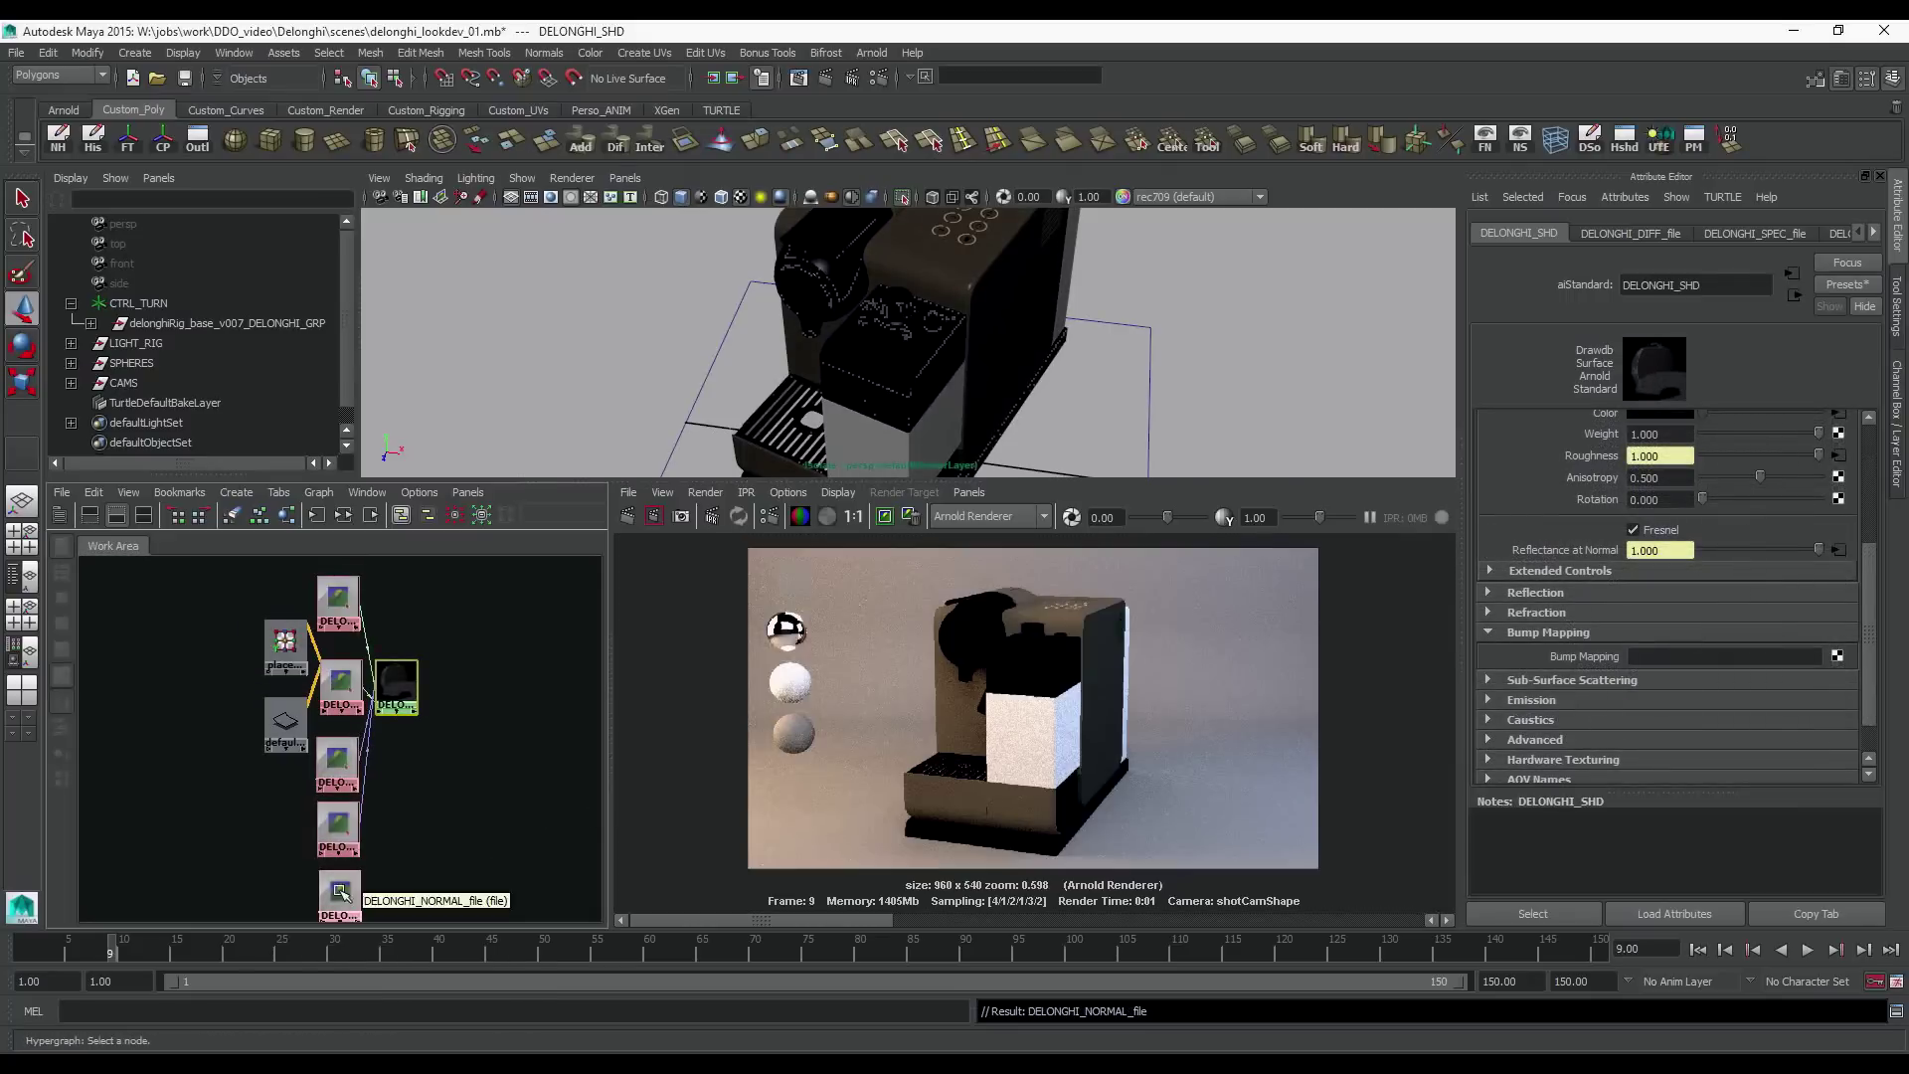
{"action": "middle_click_drag", "start_coordinate": [341, 887], "coordinate": [1583, 658]}
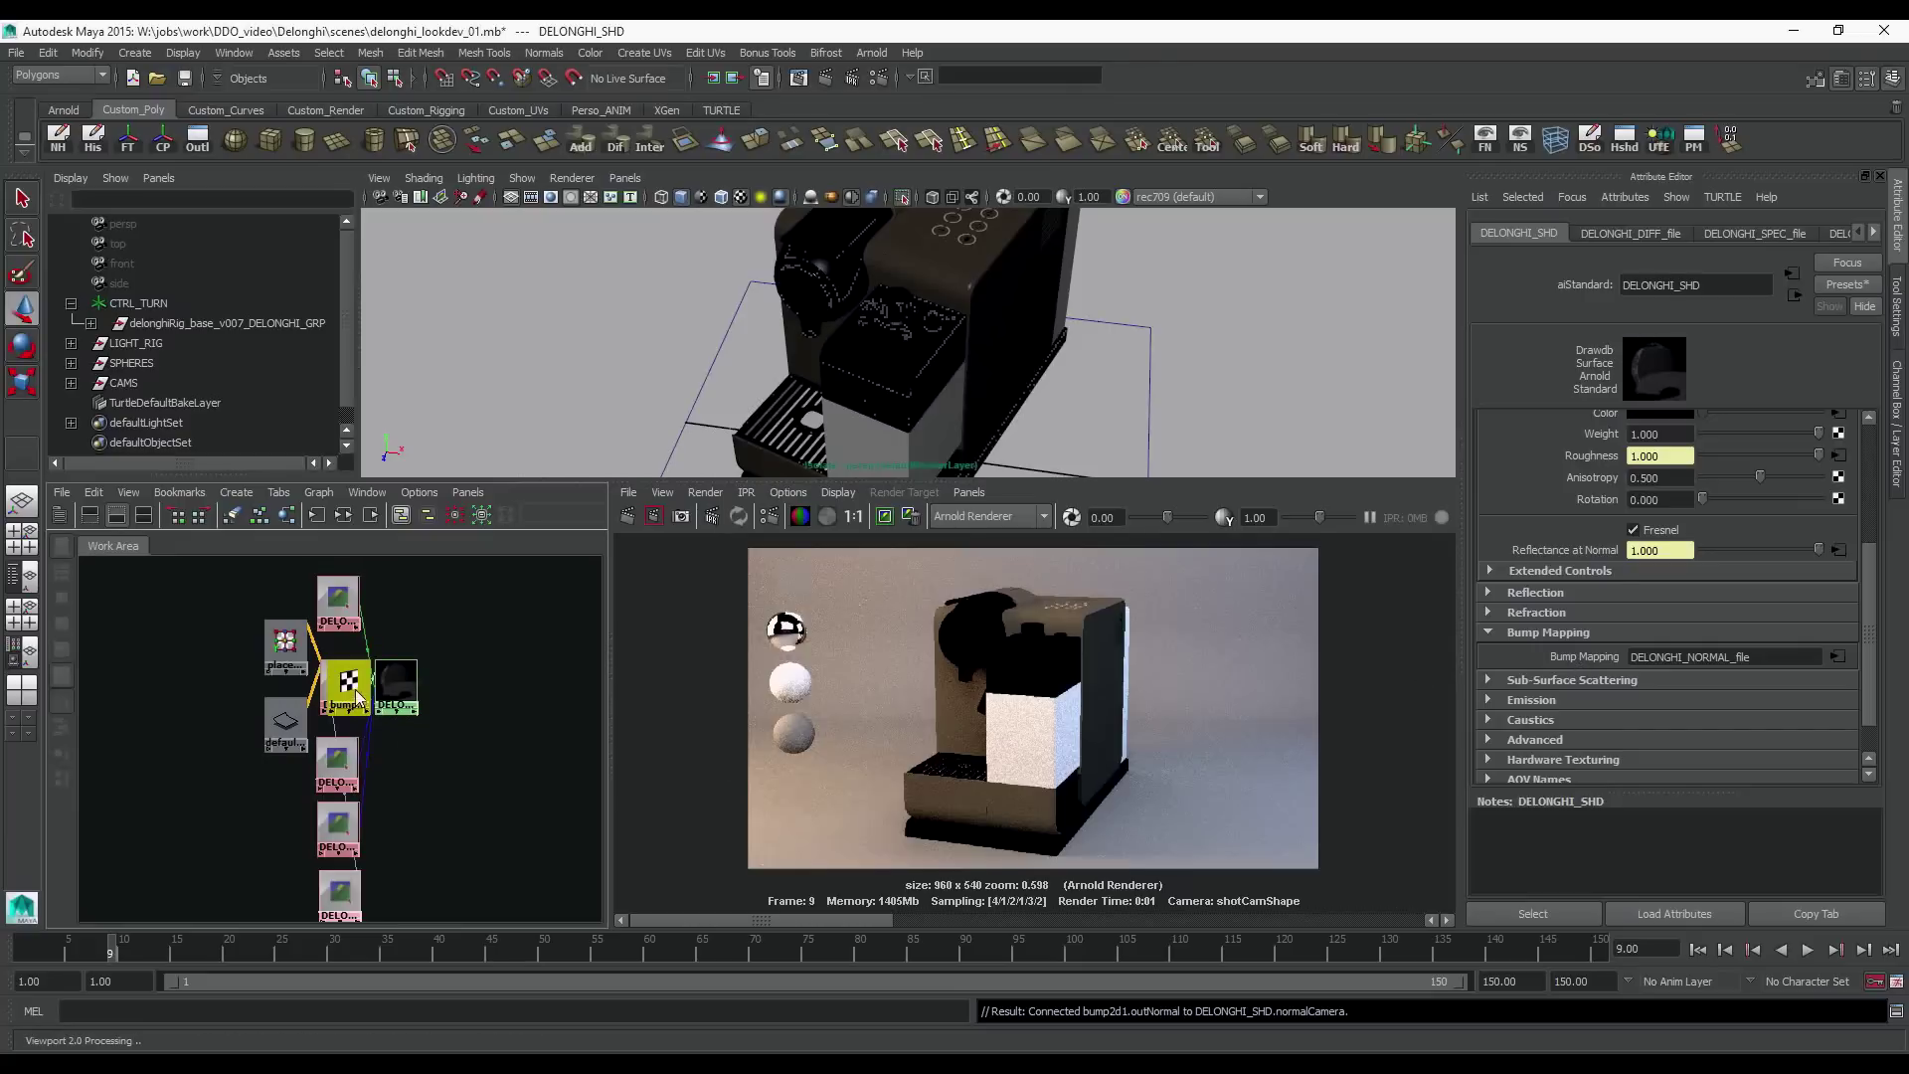
{"action": "left_click_drag", "start_coordinate": [348, 686], "coordinate": [425, 784]}
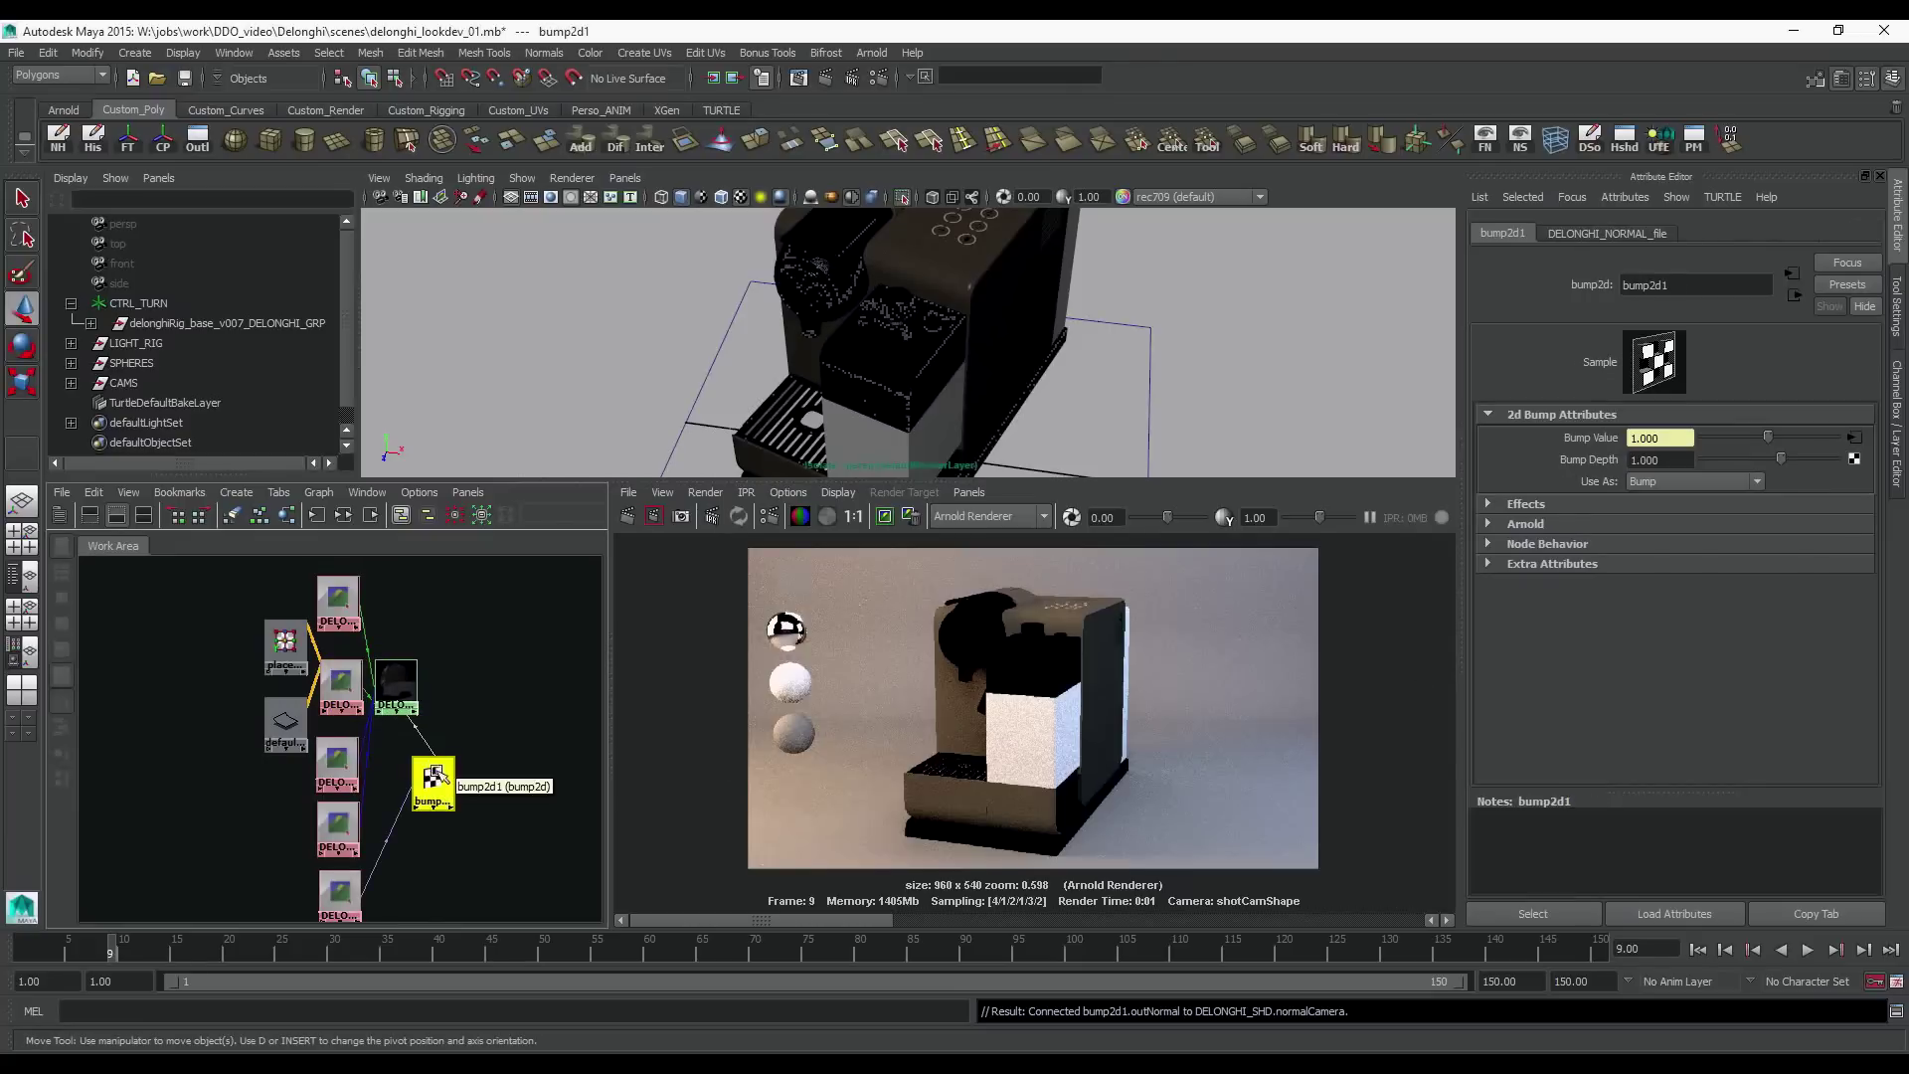
{"action": "left_click", "coordinate": [1691, 481]}
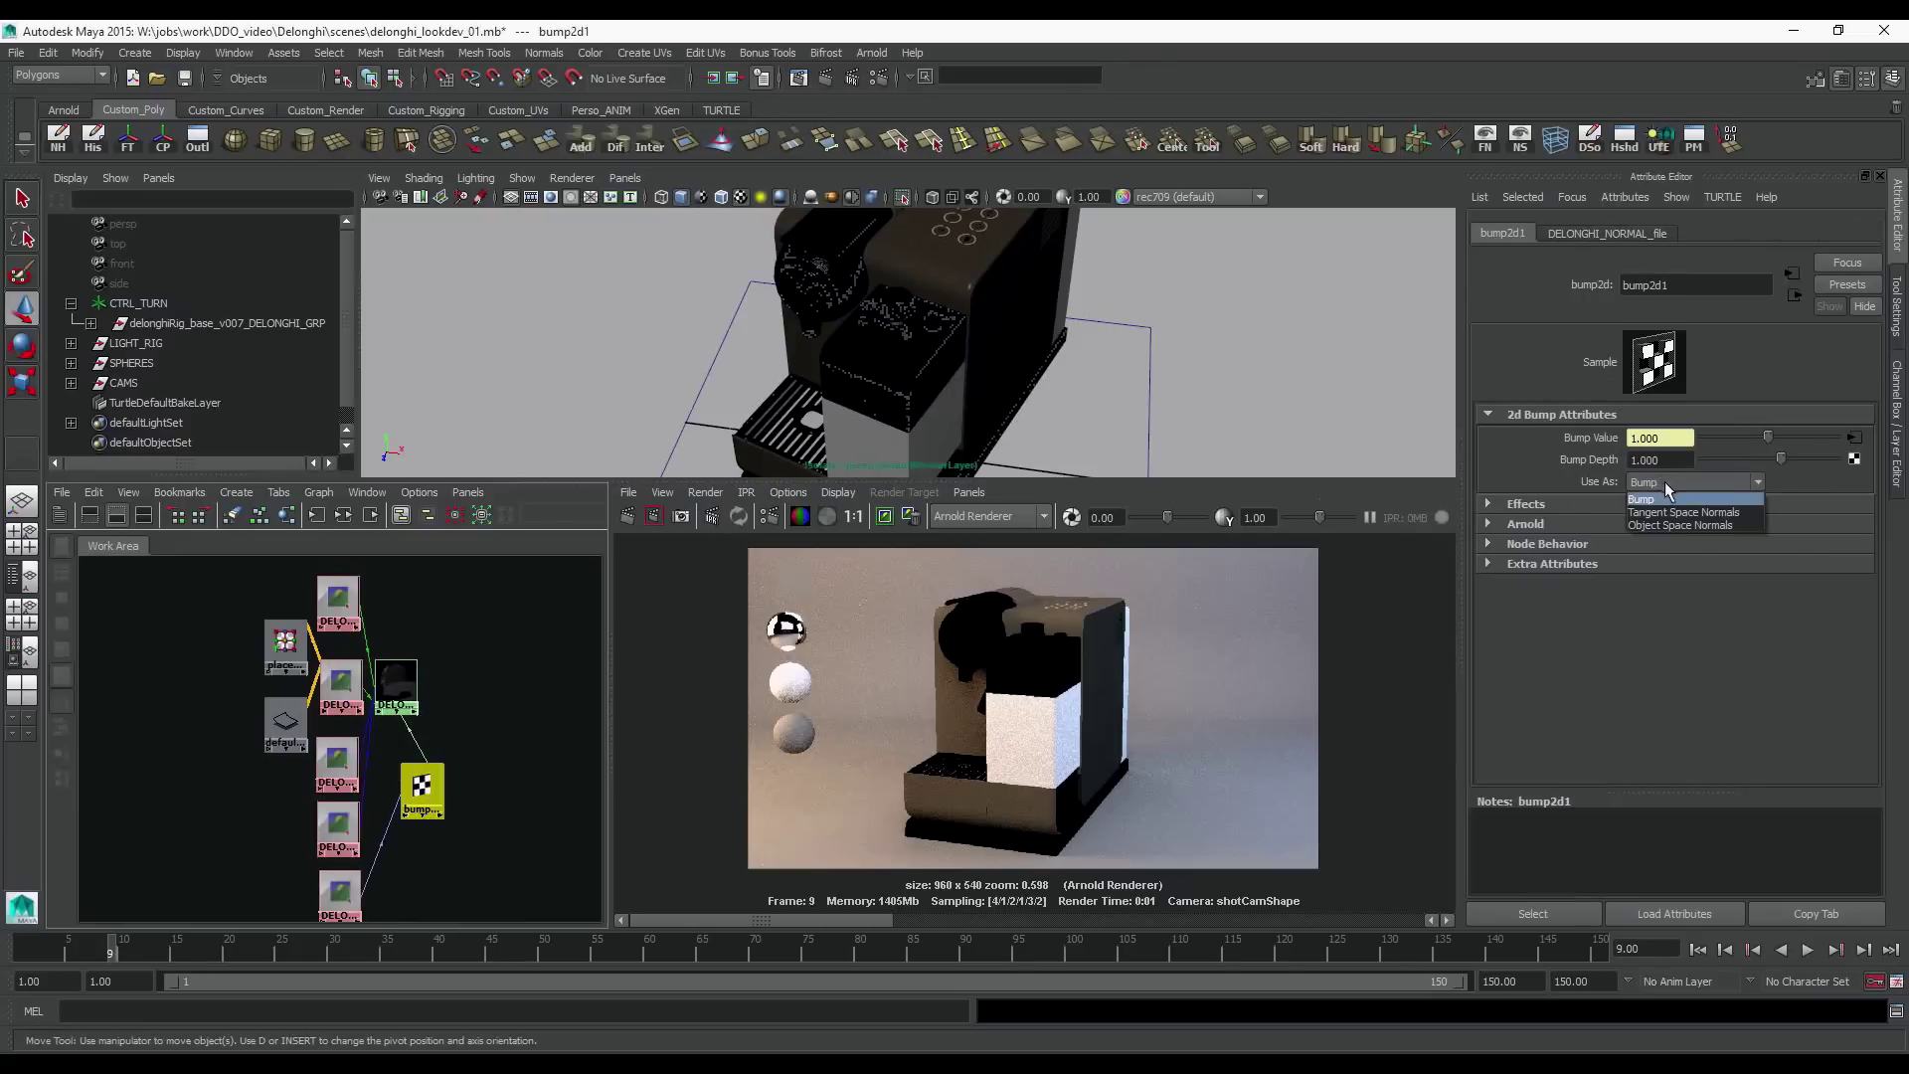
{"action": "left_click", "coordinate": [1680, 499]}
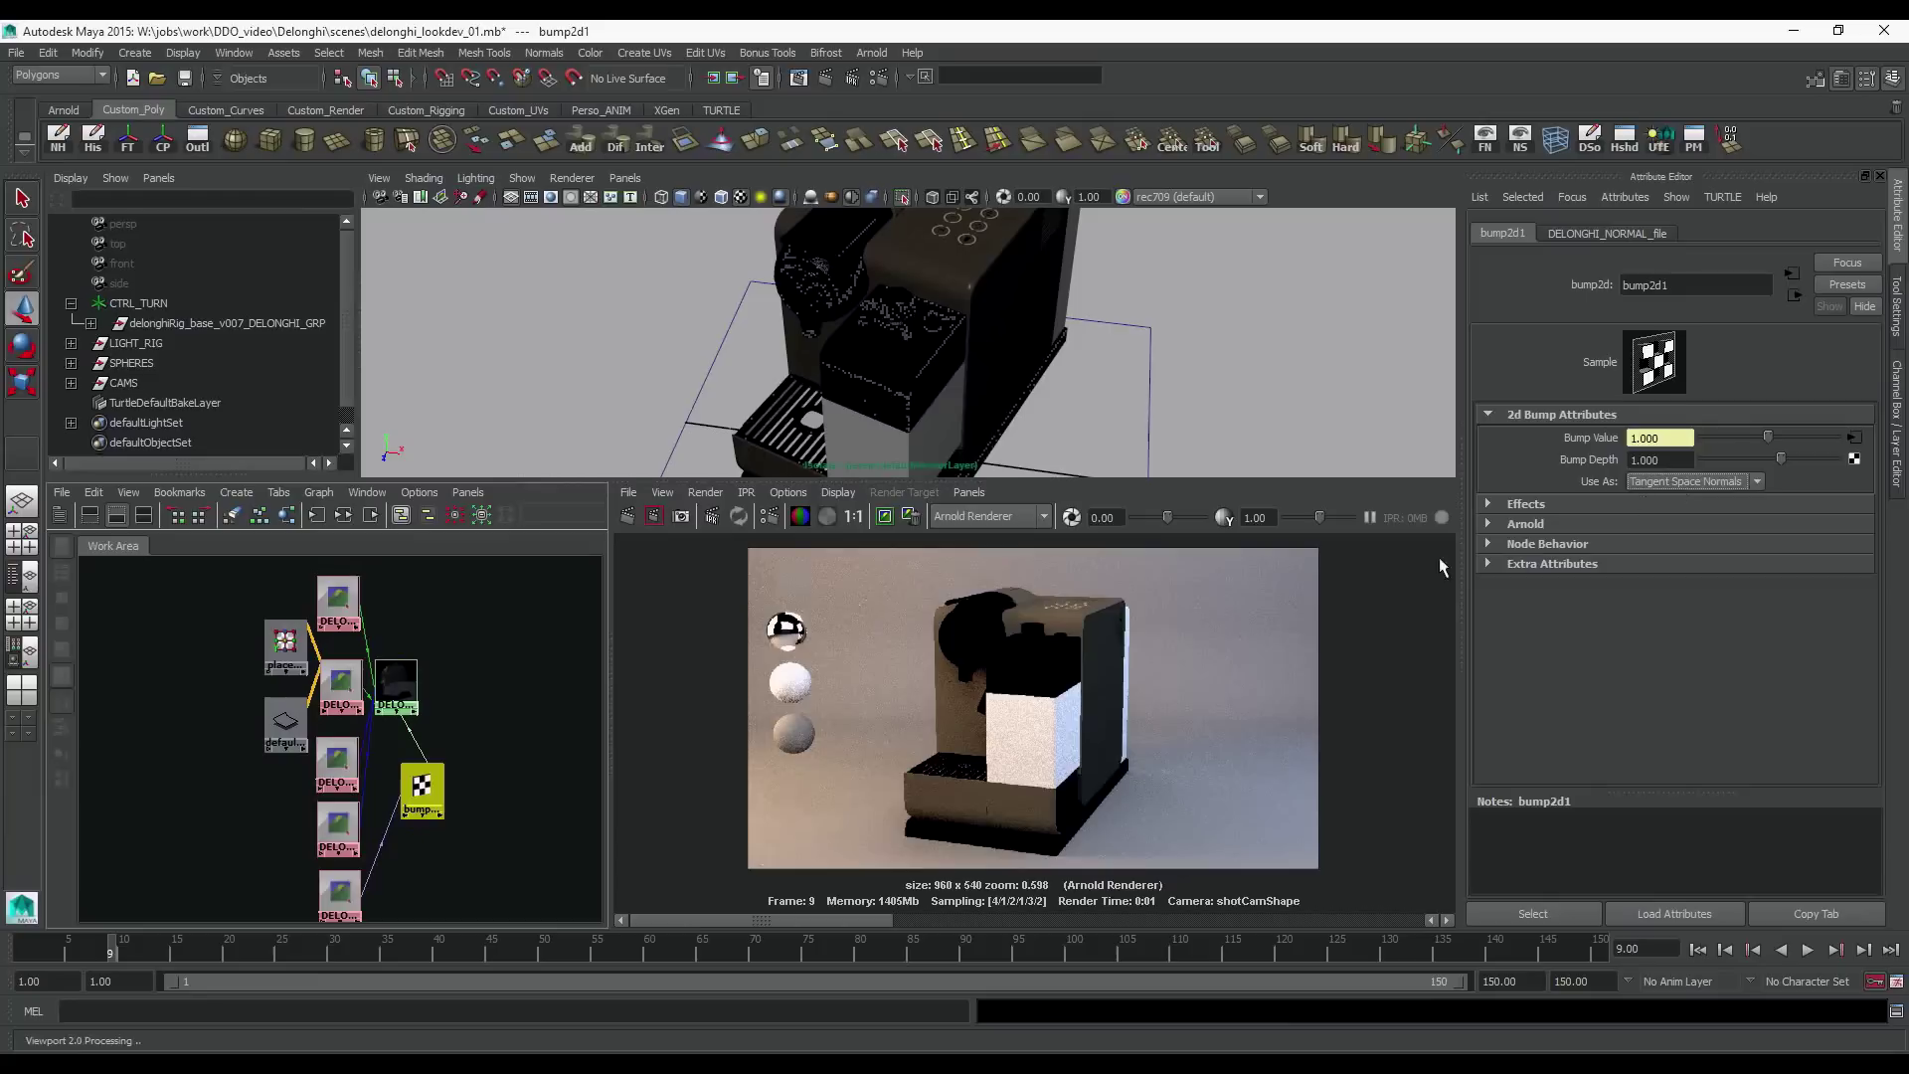
{"action": "left_click_drag", "start_coordinate": [404, 703], "coordinate": [515, 723]}
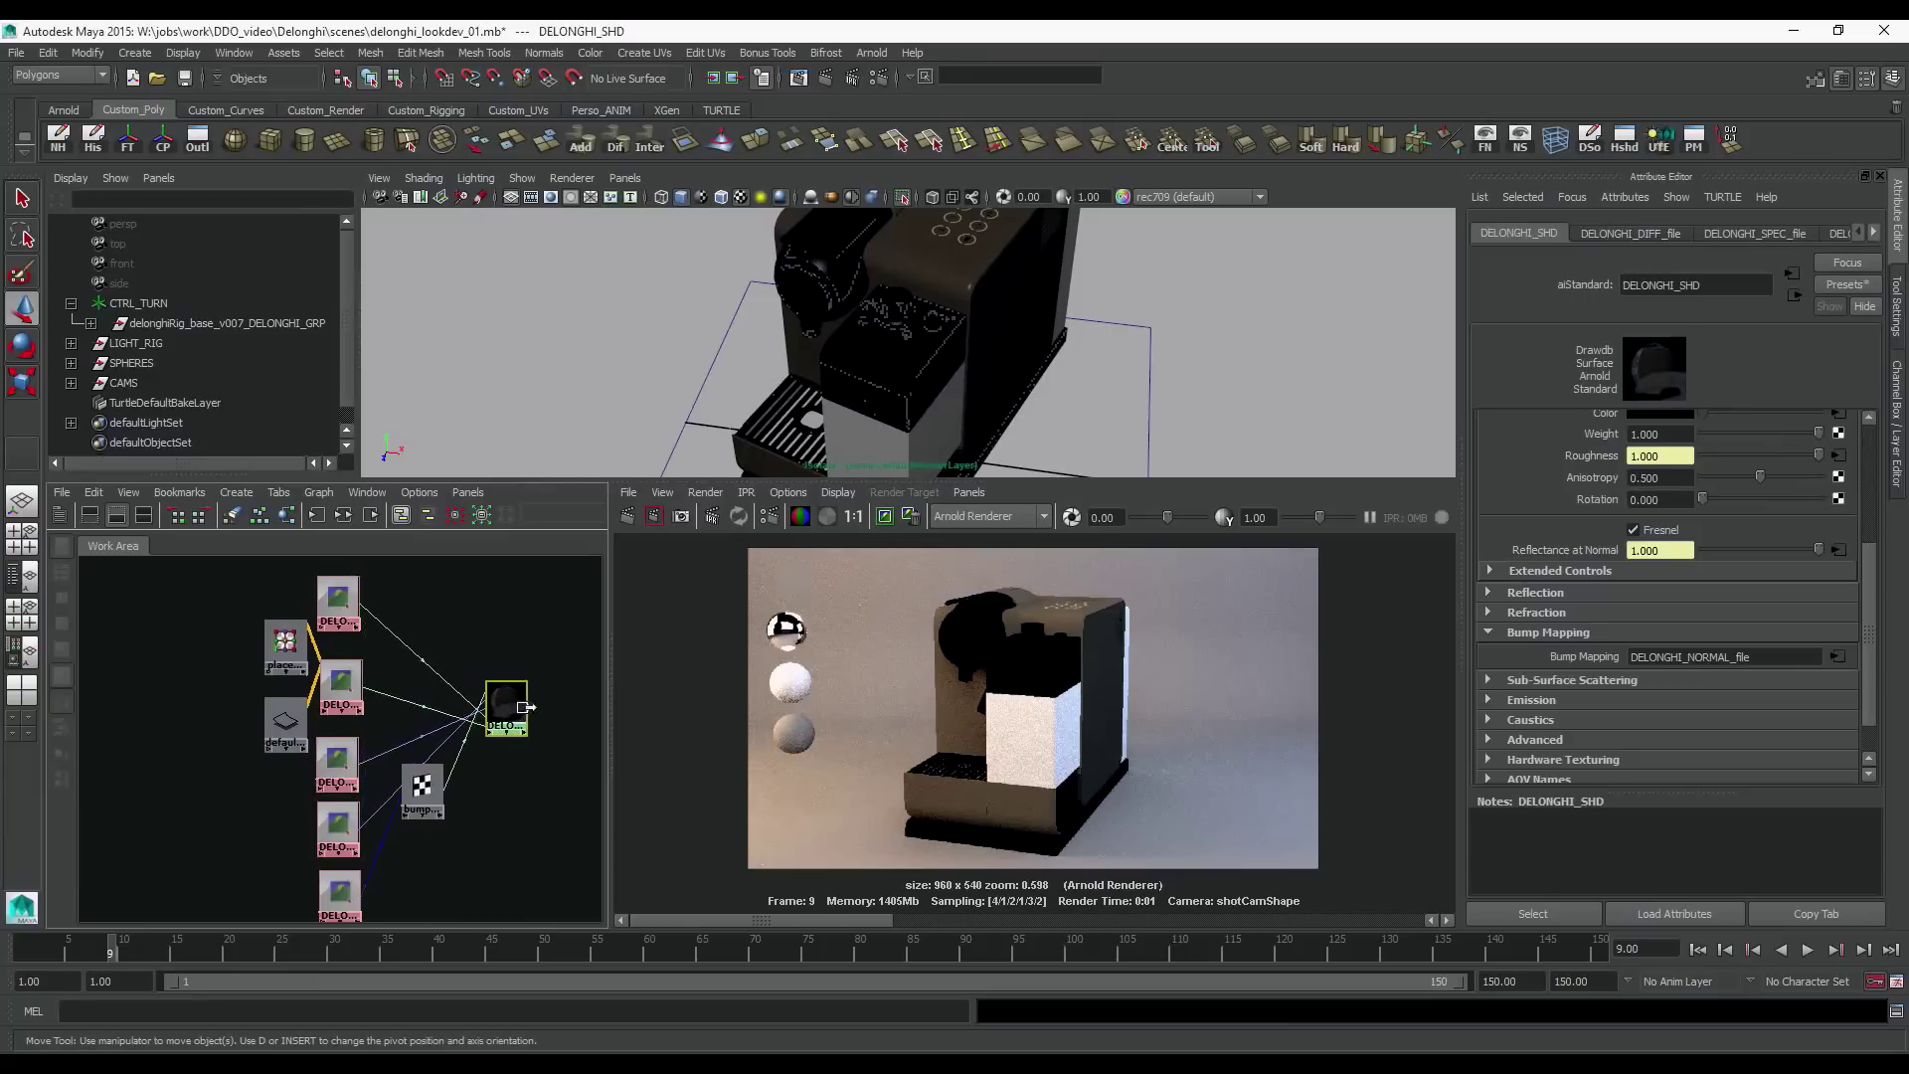
{"action": "left_click", "coordinate": [713, 516]}
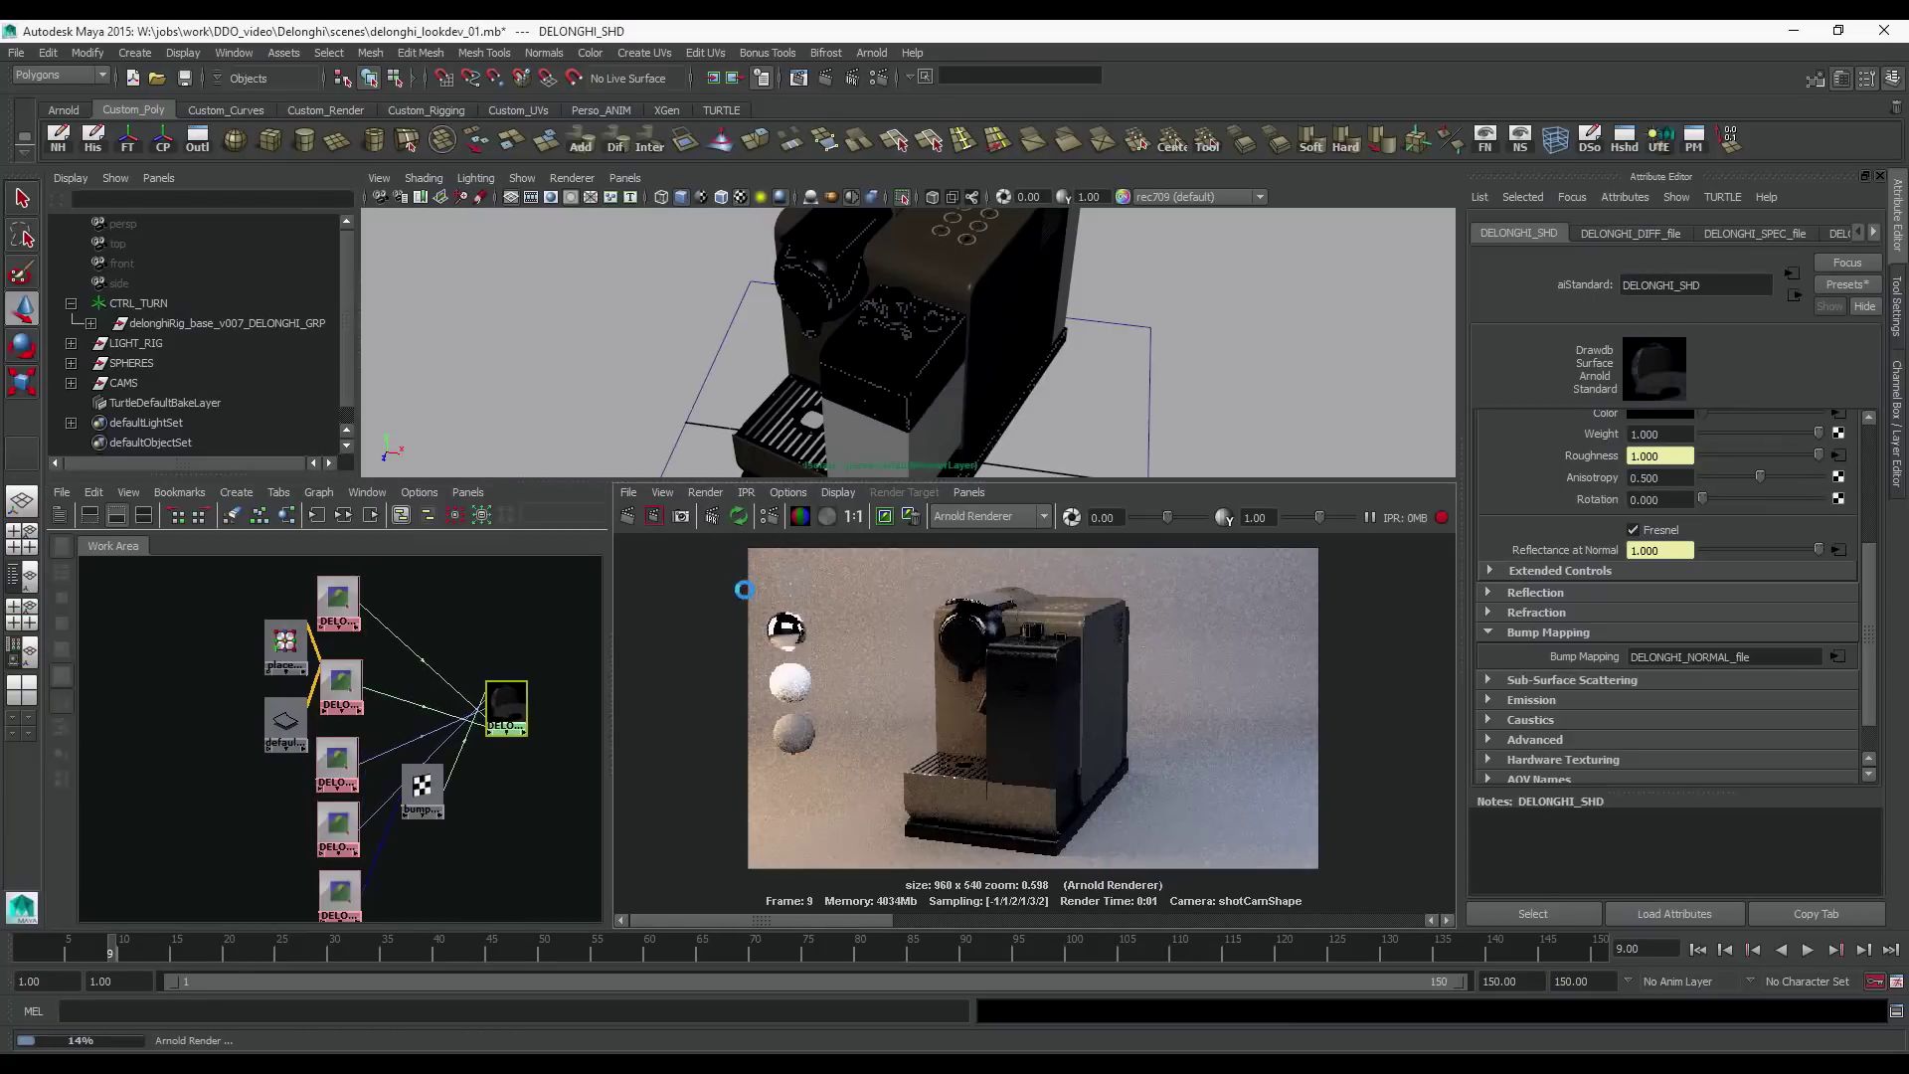
Save the scene, convert the five exported textures to .tx in Tx Manager, and stop IPR
{"action": "key", "text": "ctrl+s"}
{"action": "left_click", "coordinate": [872, 53]}
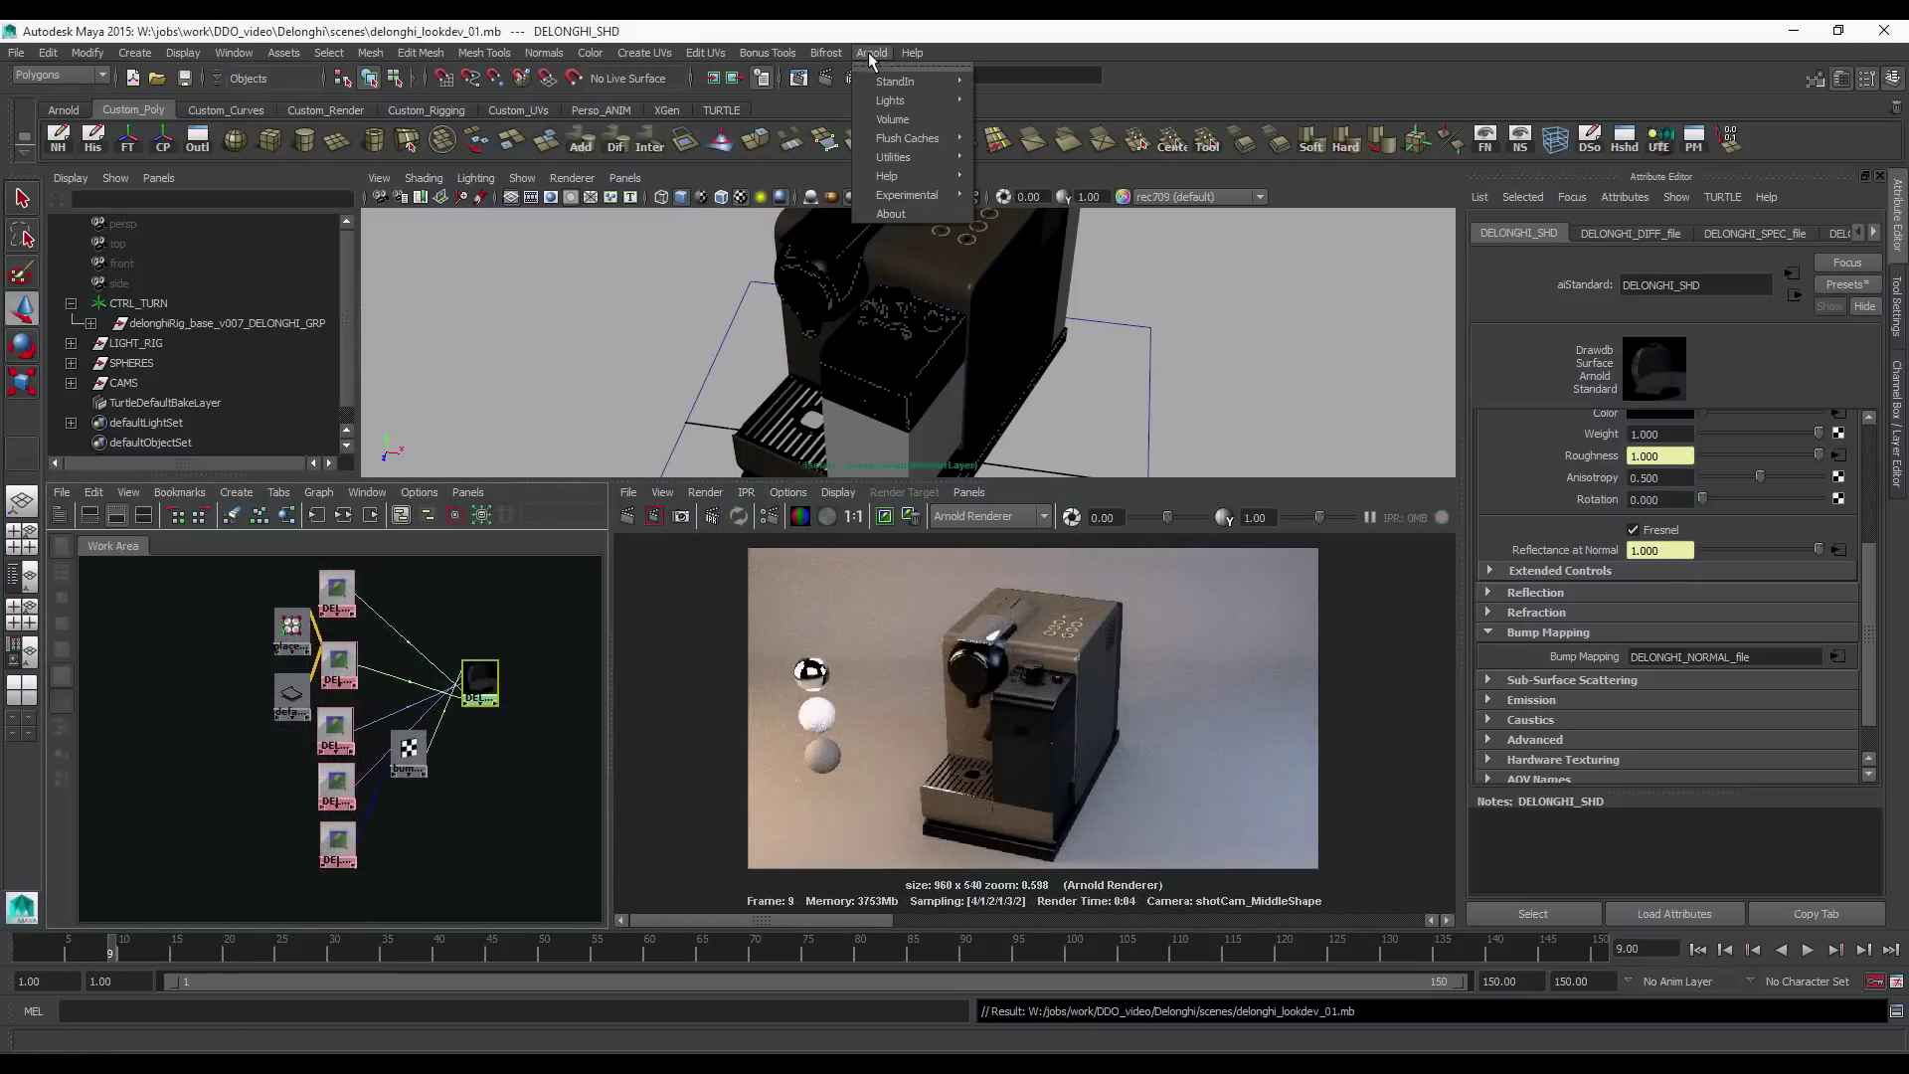
{"action": "mouse_move", "coordinate": [900, 157]}
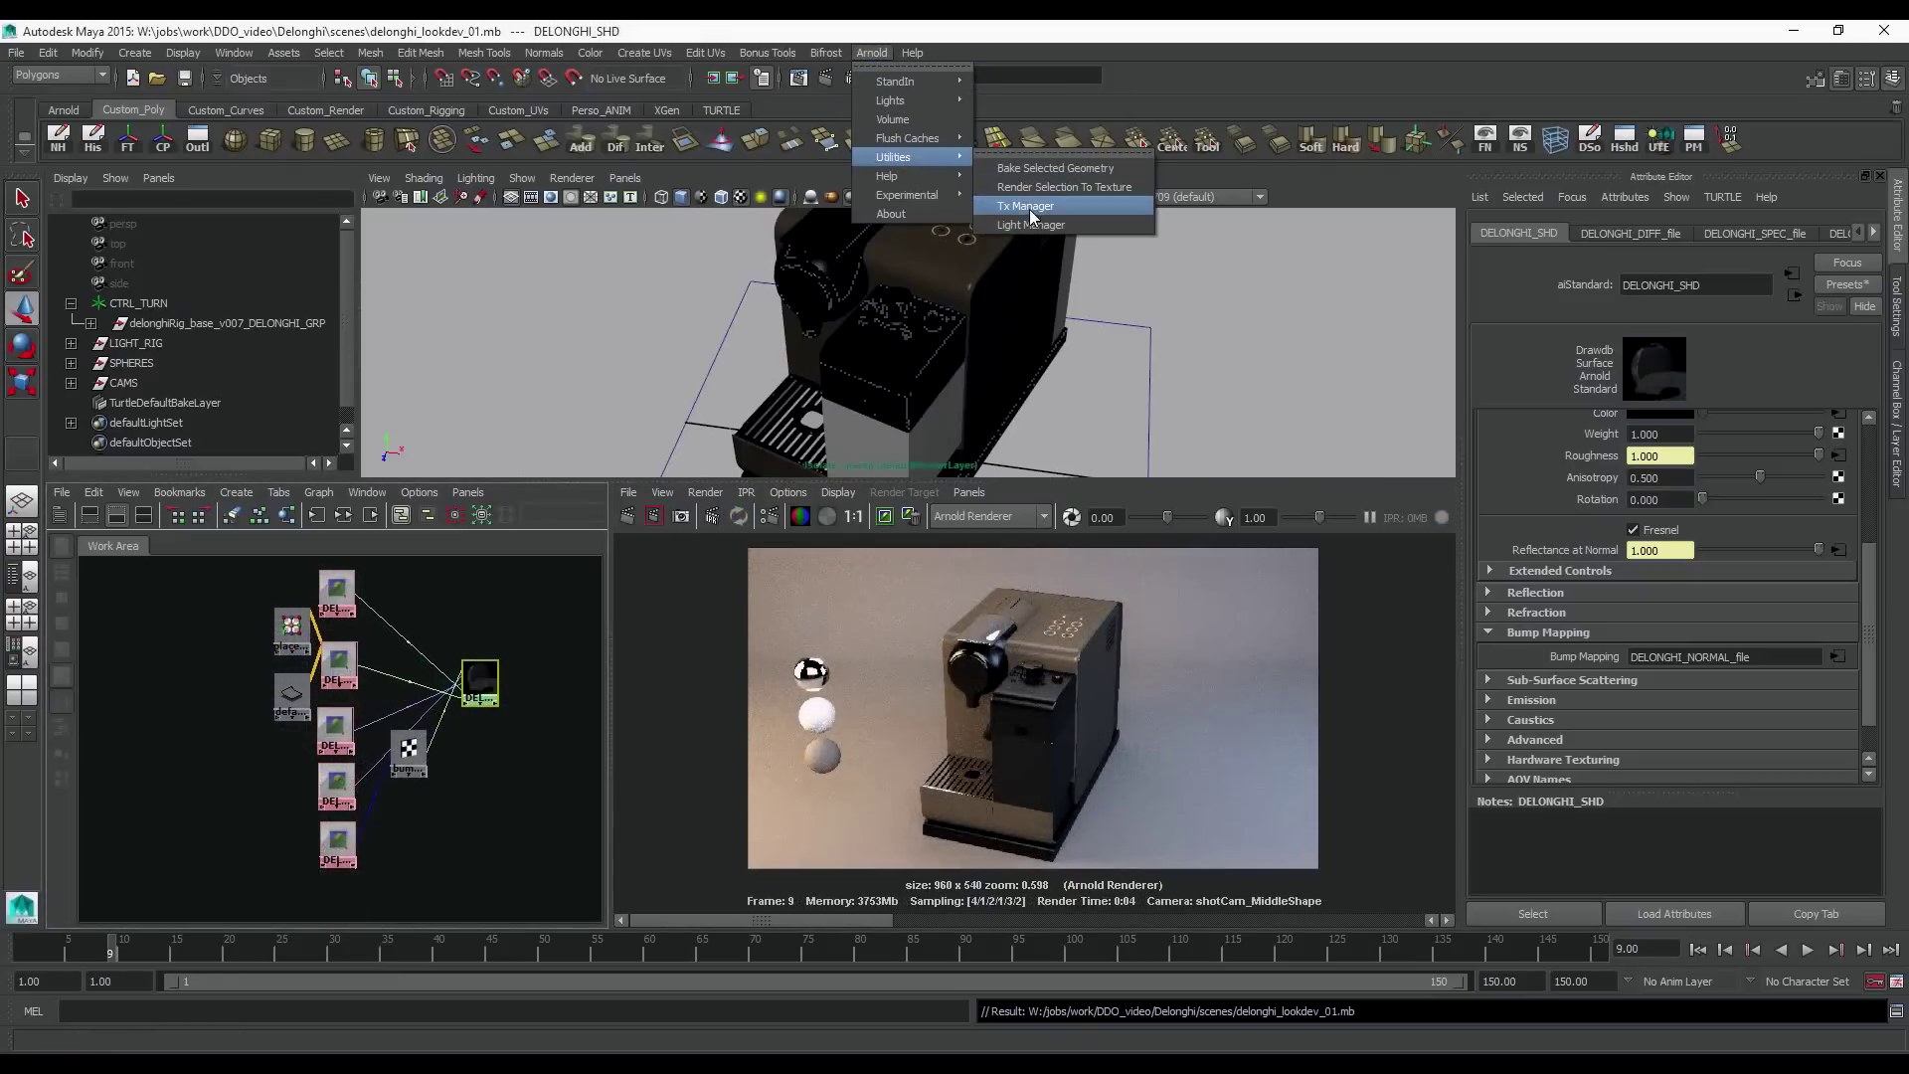
{"action": "left_click", "coordinate": [1026, 207]}
{"action": "left_click_drag", "start_coordinate": [302, 111], "coordinate": [358, 161]}
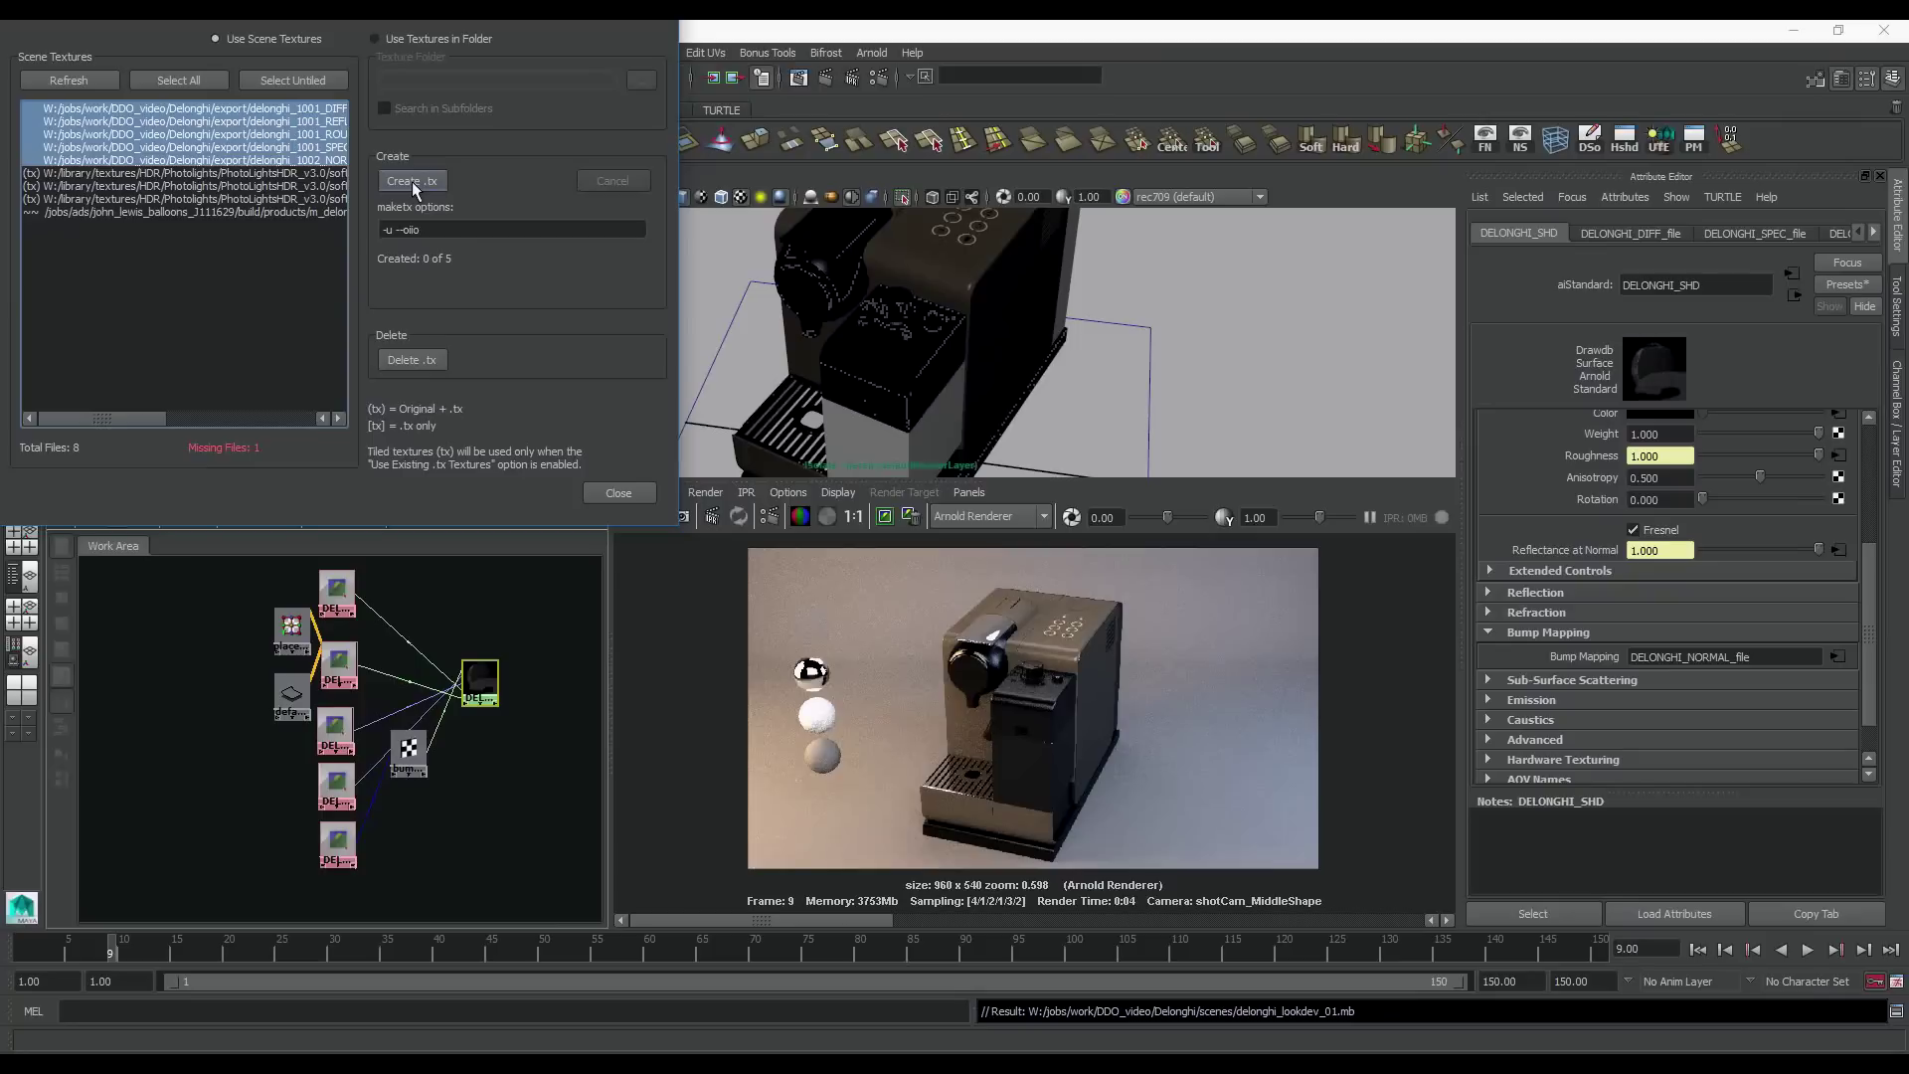
{"action": "left_click", "coordinate": [411, 181]}
{"action": "left_click", "coordinate": [1440, 519]}
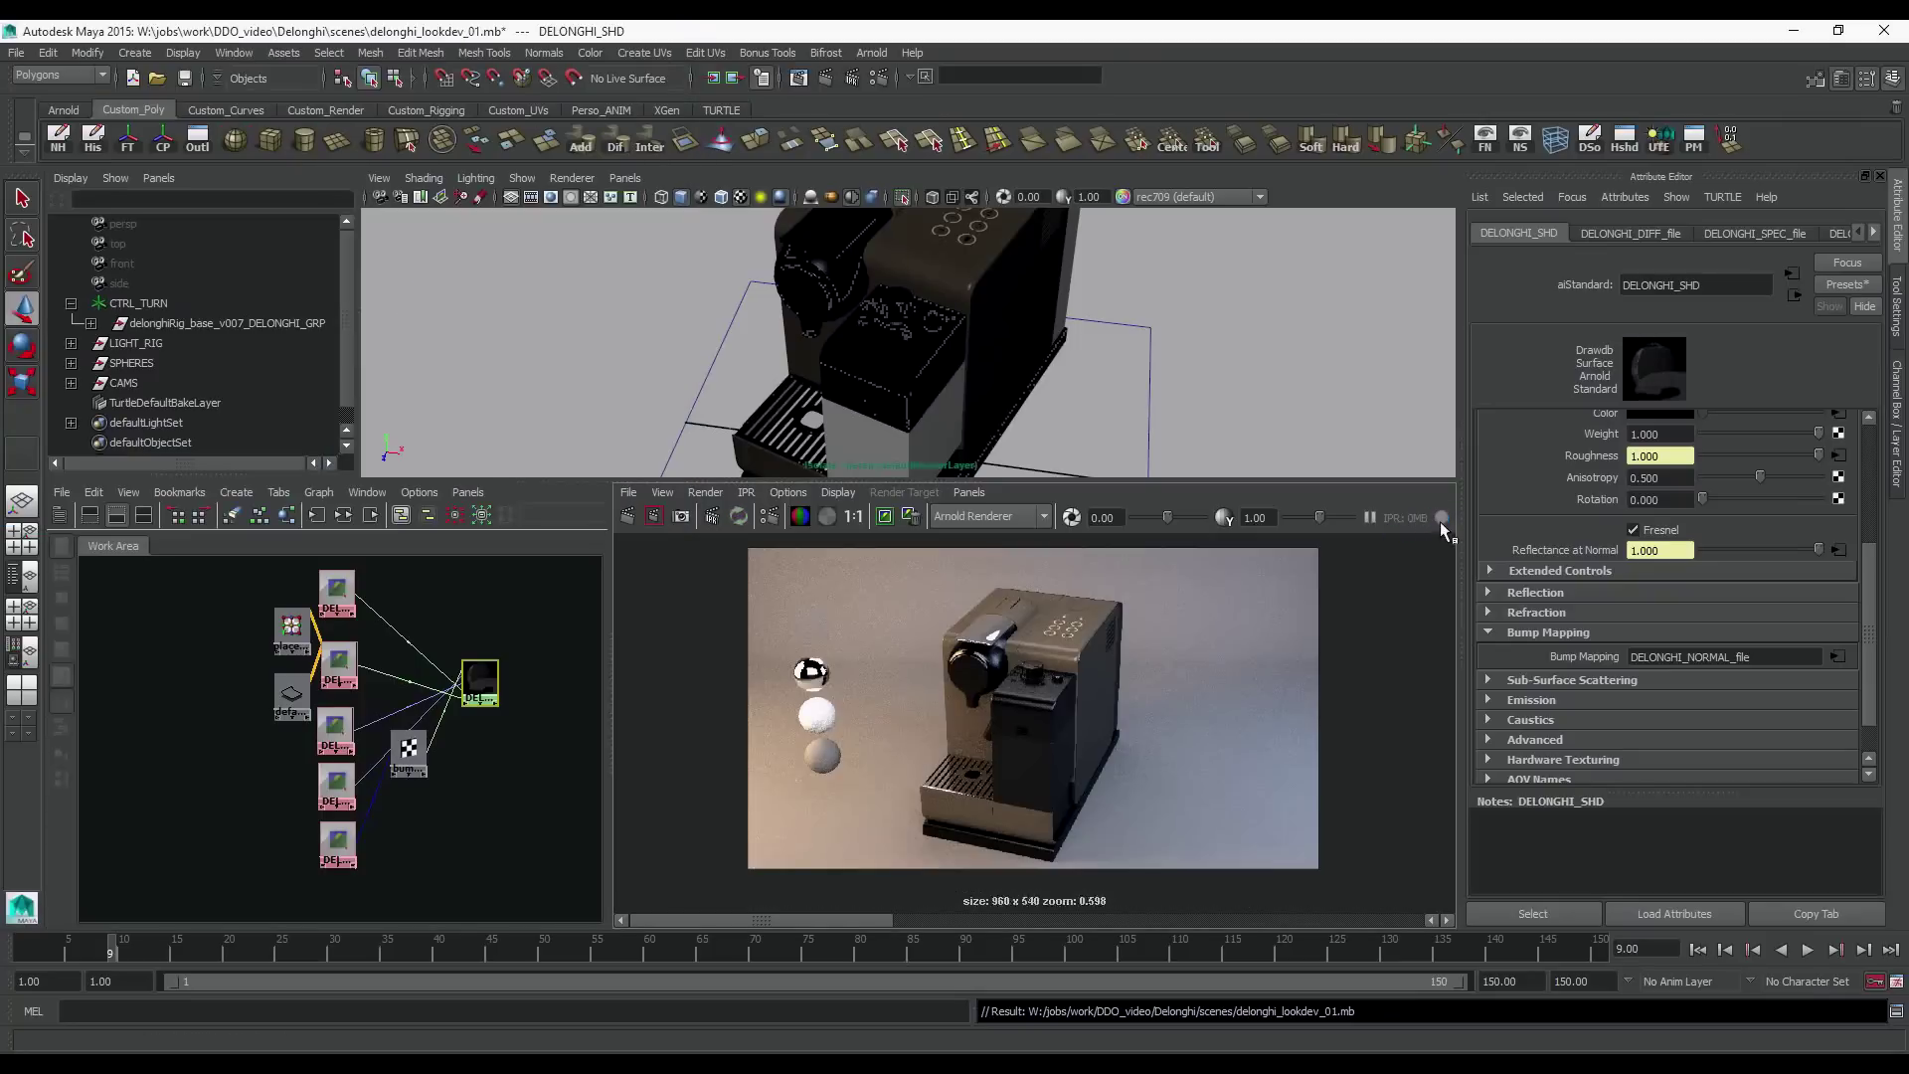
Duplicate the shading network with its connections and name the new shader DELONGHI_GLASS_SHD
{"action": "left_click_drag", "start_coordinate": [923, 426], "coordinate": [918, 399], "text": "alt"}
{"action": "left_click", "coordinate": [94, 492]}
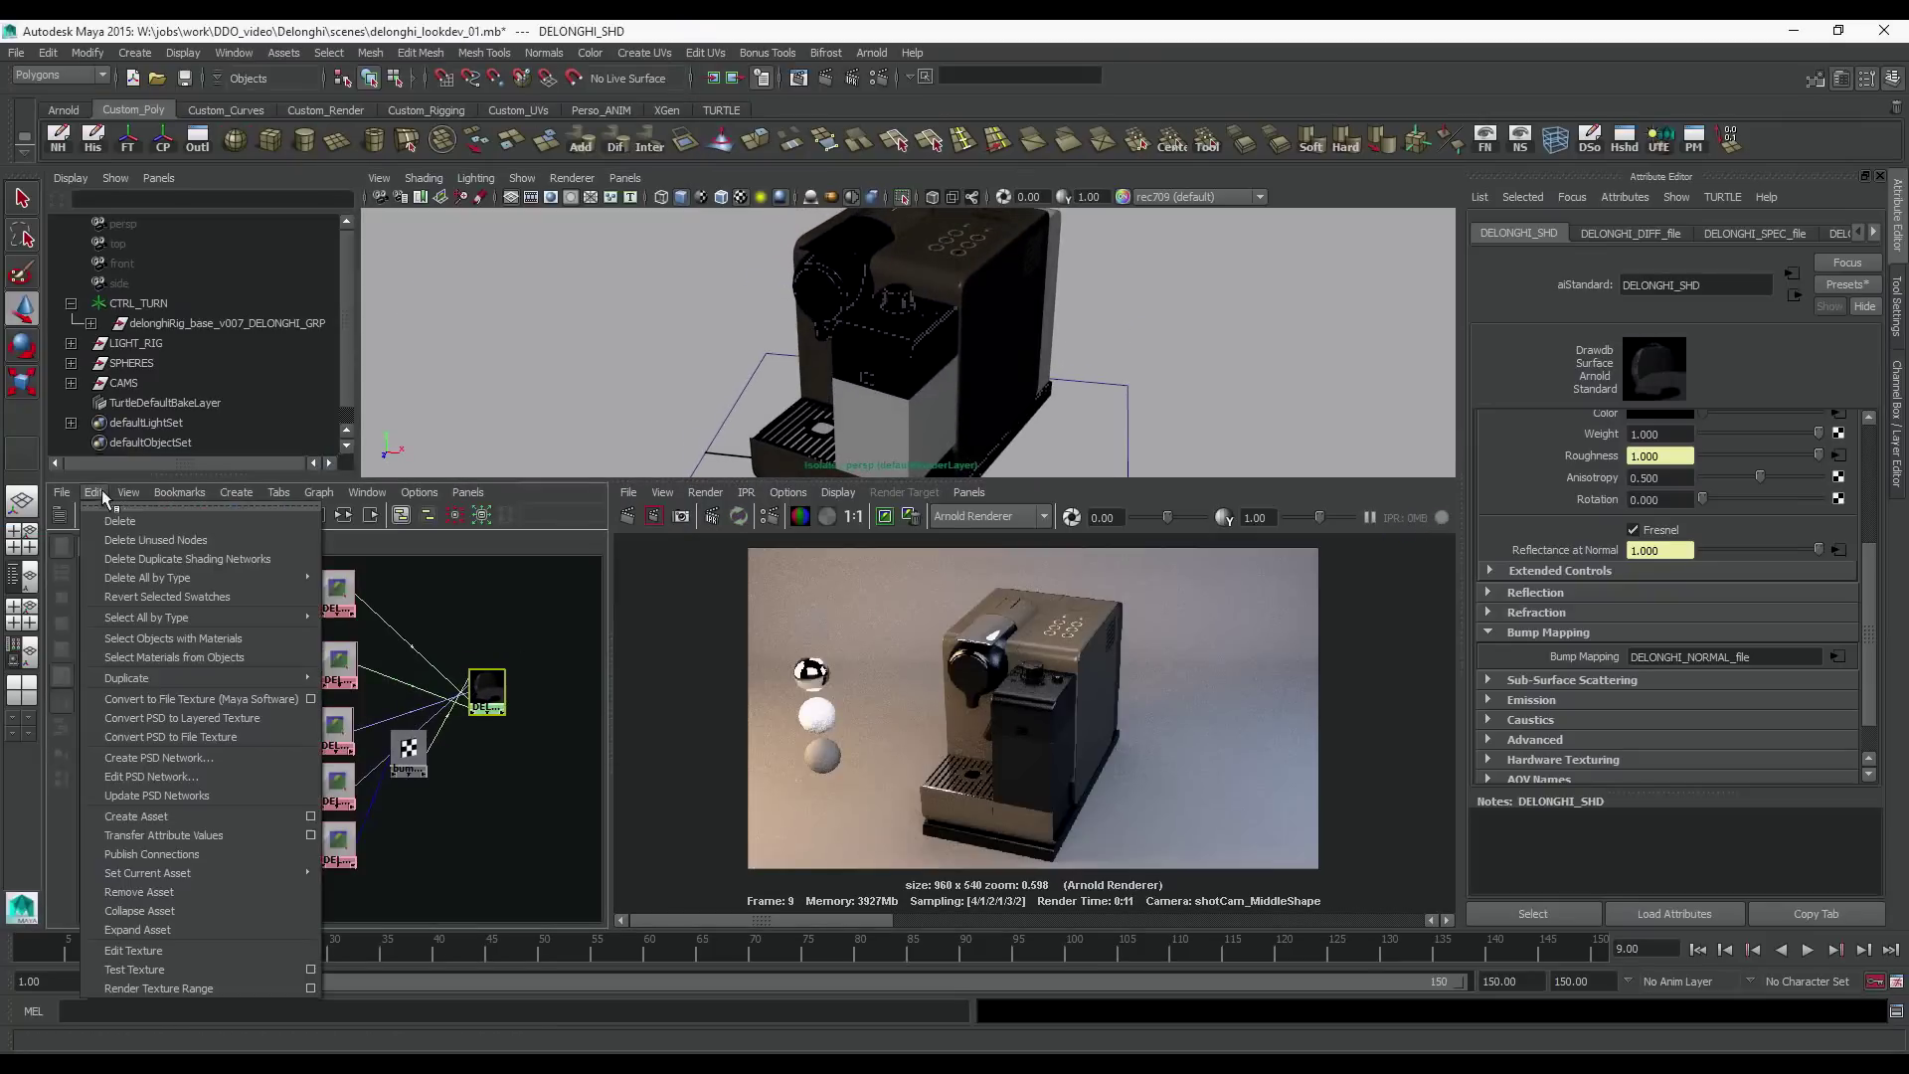
{"action": "mouse_move", "coordinate": [298, 678]}
{"action": "left_click", "coordinate": [406, 717]}
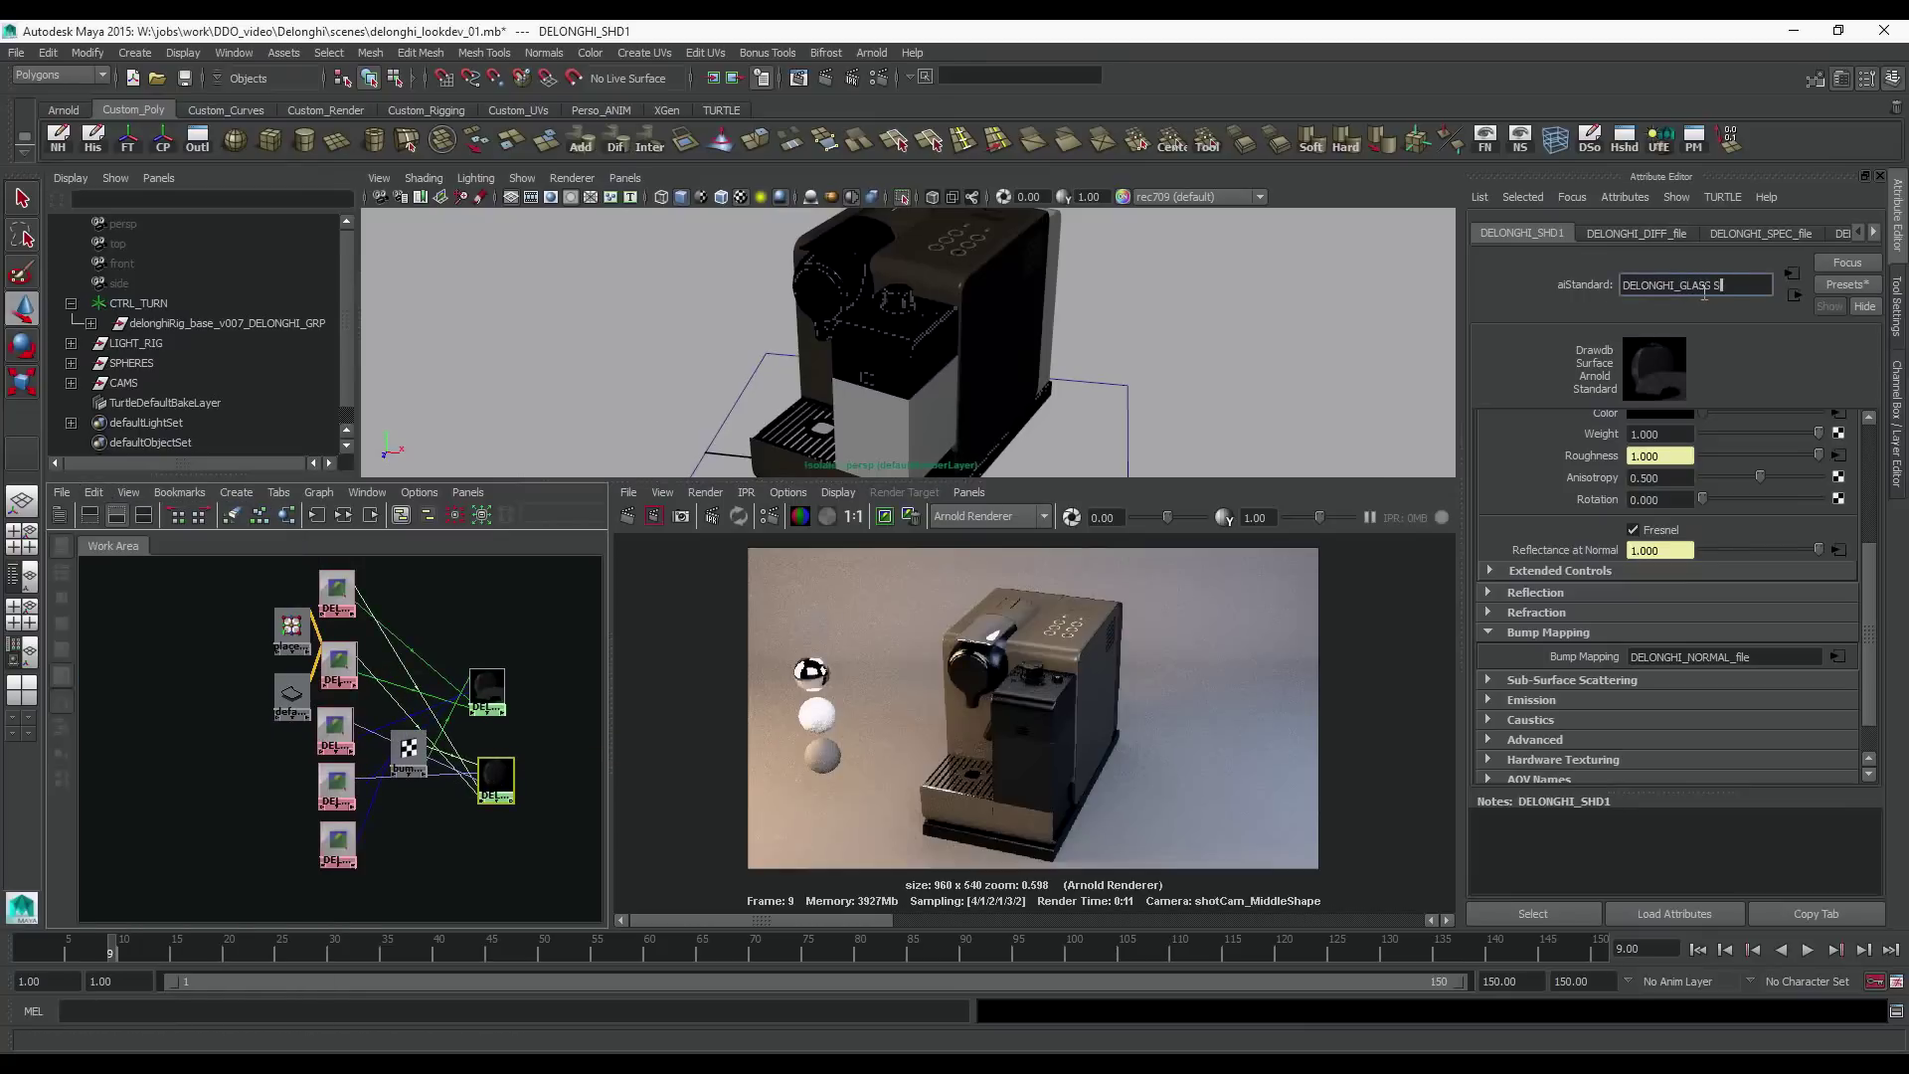
{"action": "type", "text": "HD"}
{"action": "key", "text": "Return"}
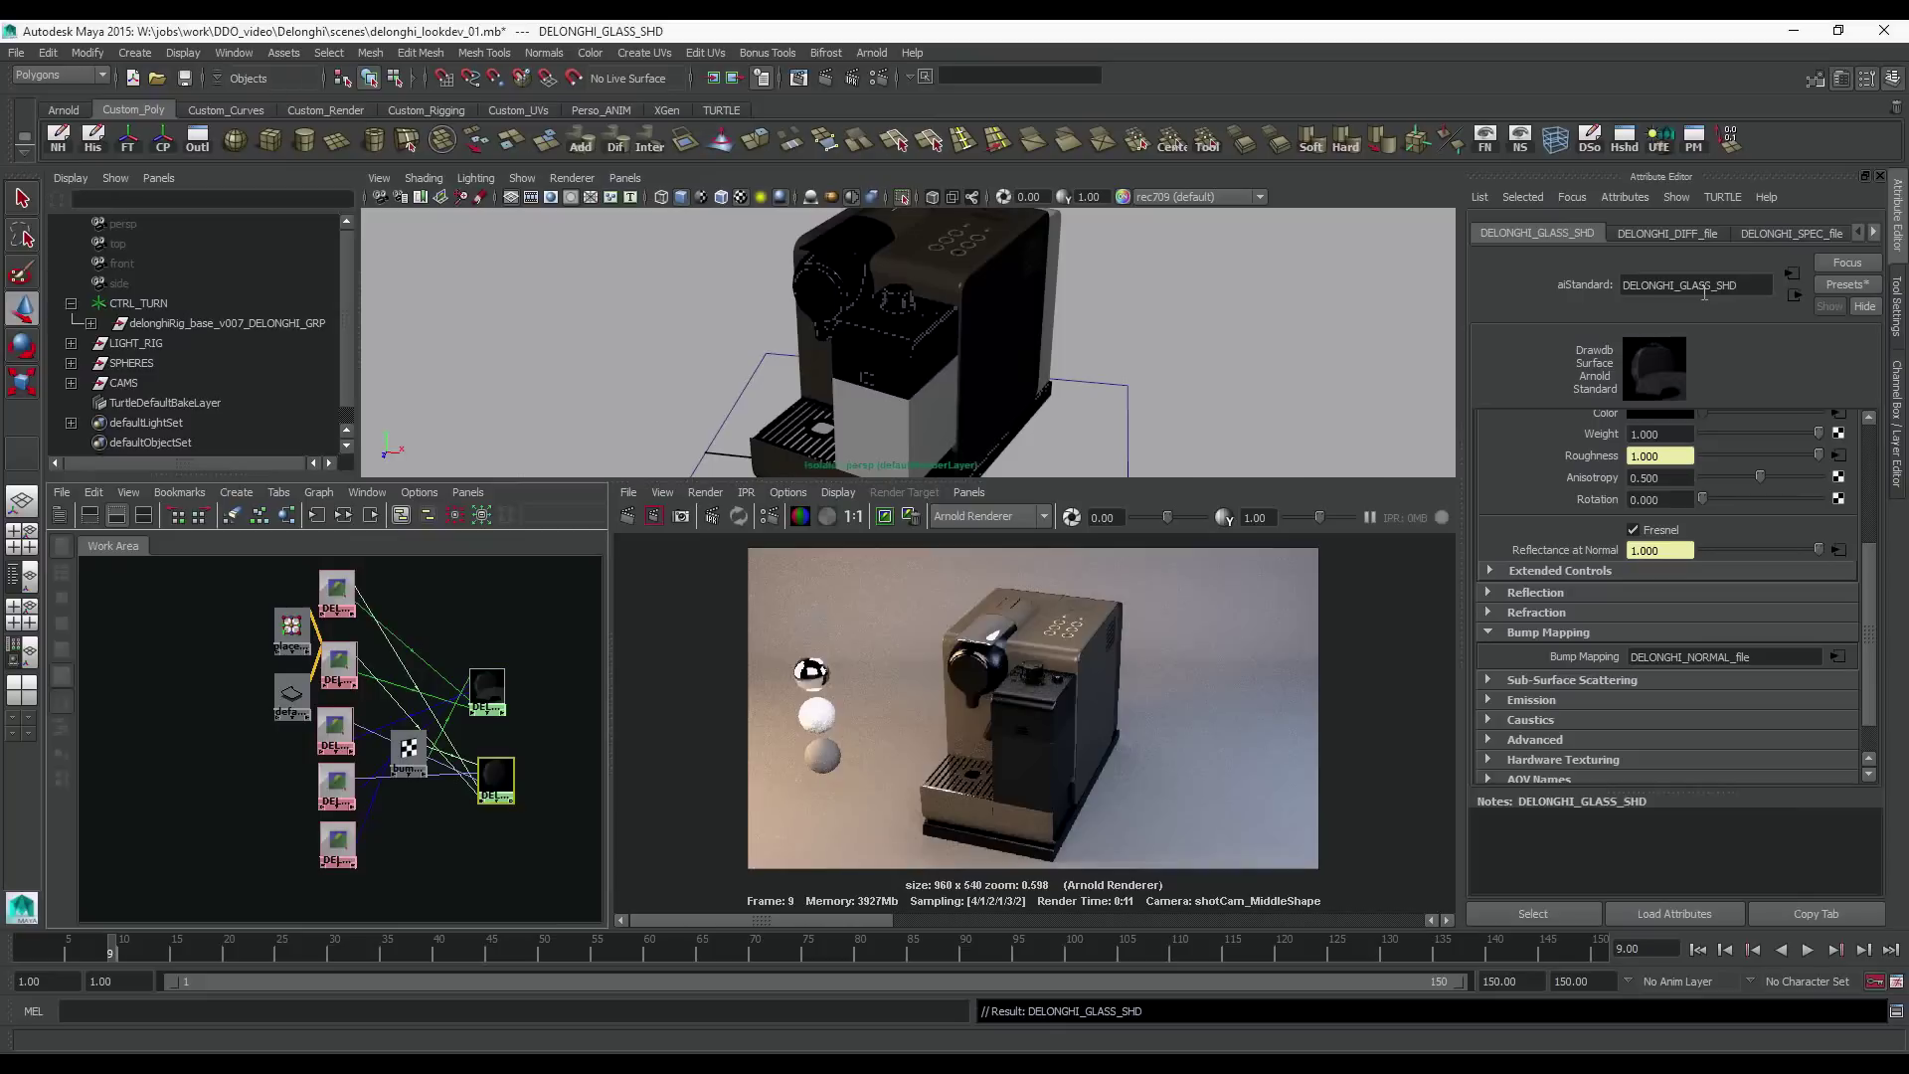
Assign DELONGHI_GLASS_SHD to both the milk container and the back water reservoir
{"action": "left_click", "coordinate": [880, 429]}
{"action": "left_click_drag", "start_coordinate": [880, 430], "coordinate": [546, 416], "text": "alt"}
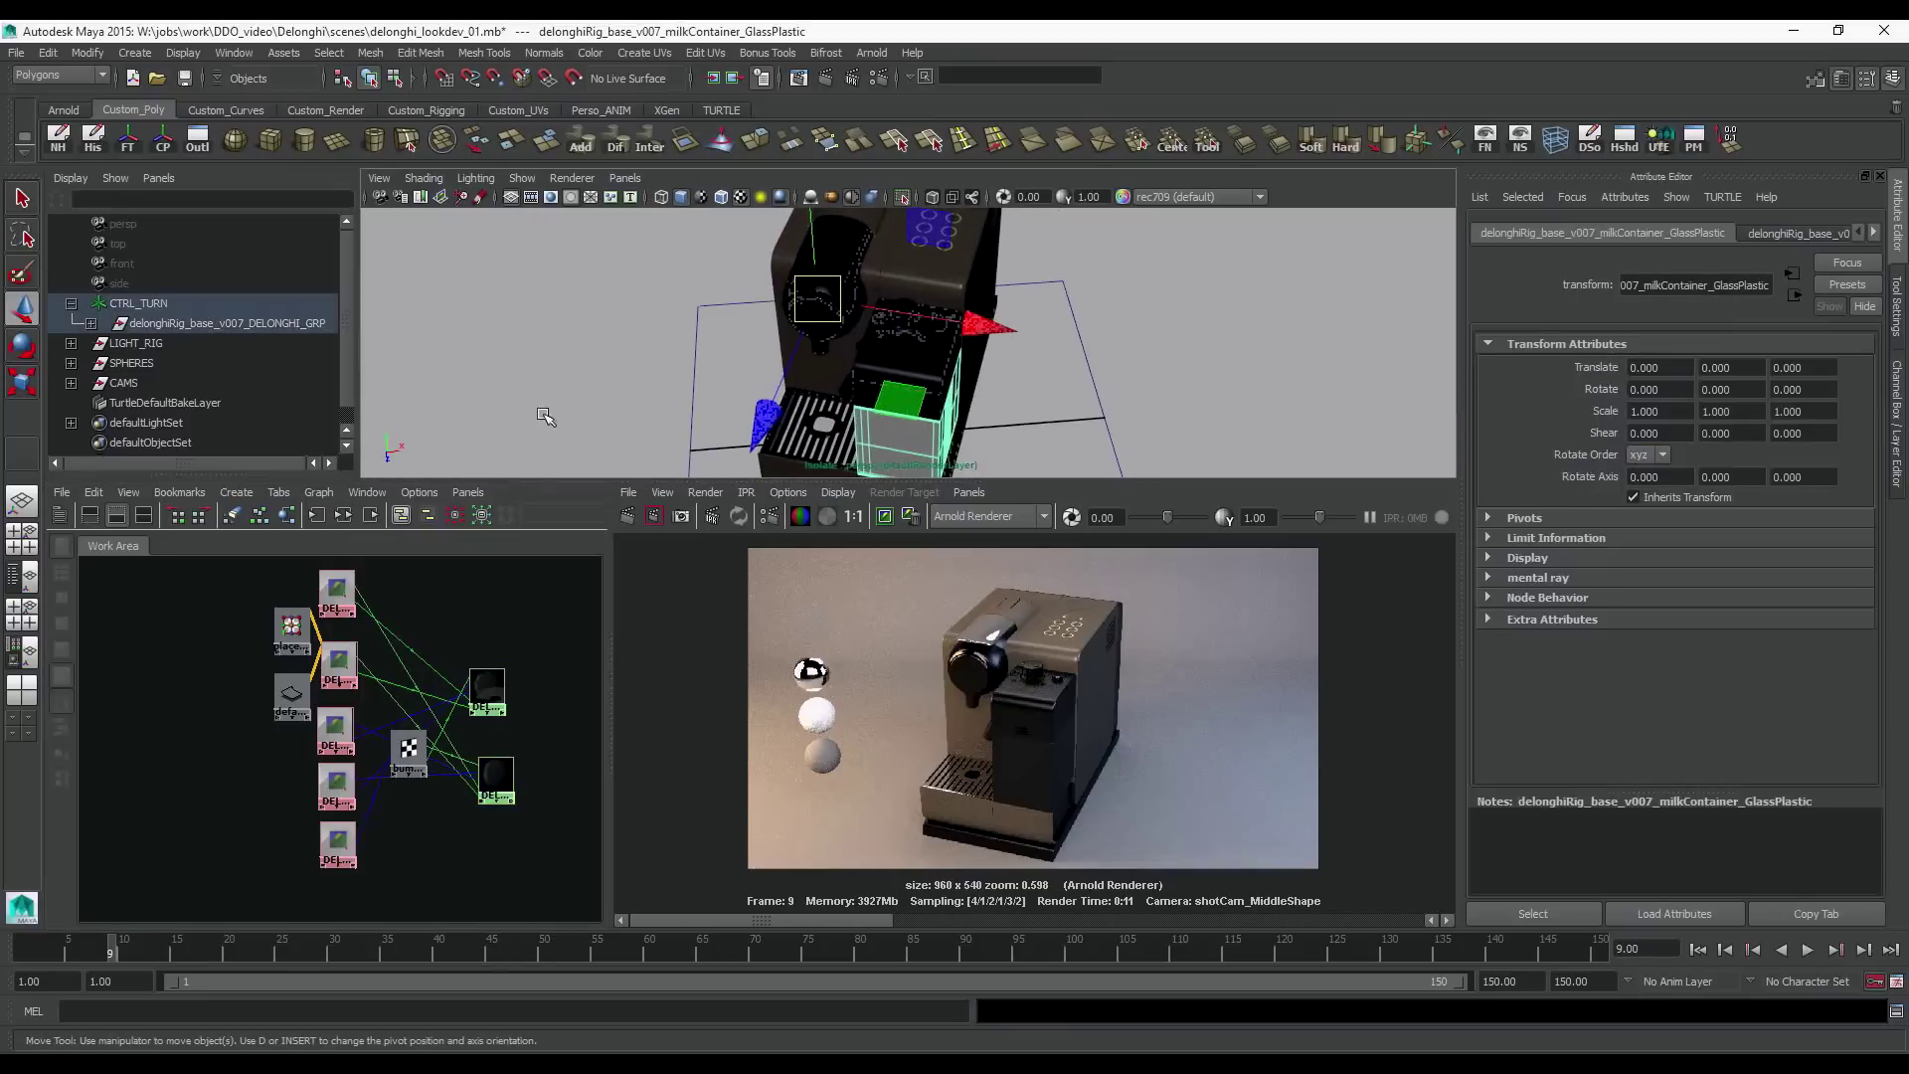
{"action": "left_click_drag", "start_coordinate": [756, 400], "coordinate": [895, 293], "text": "alt"}
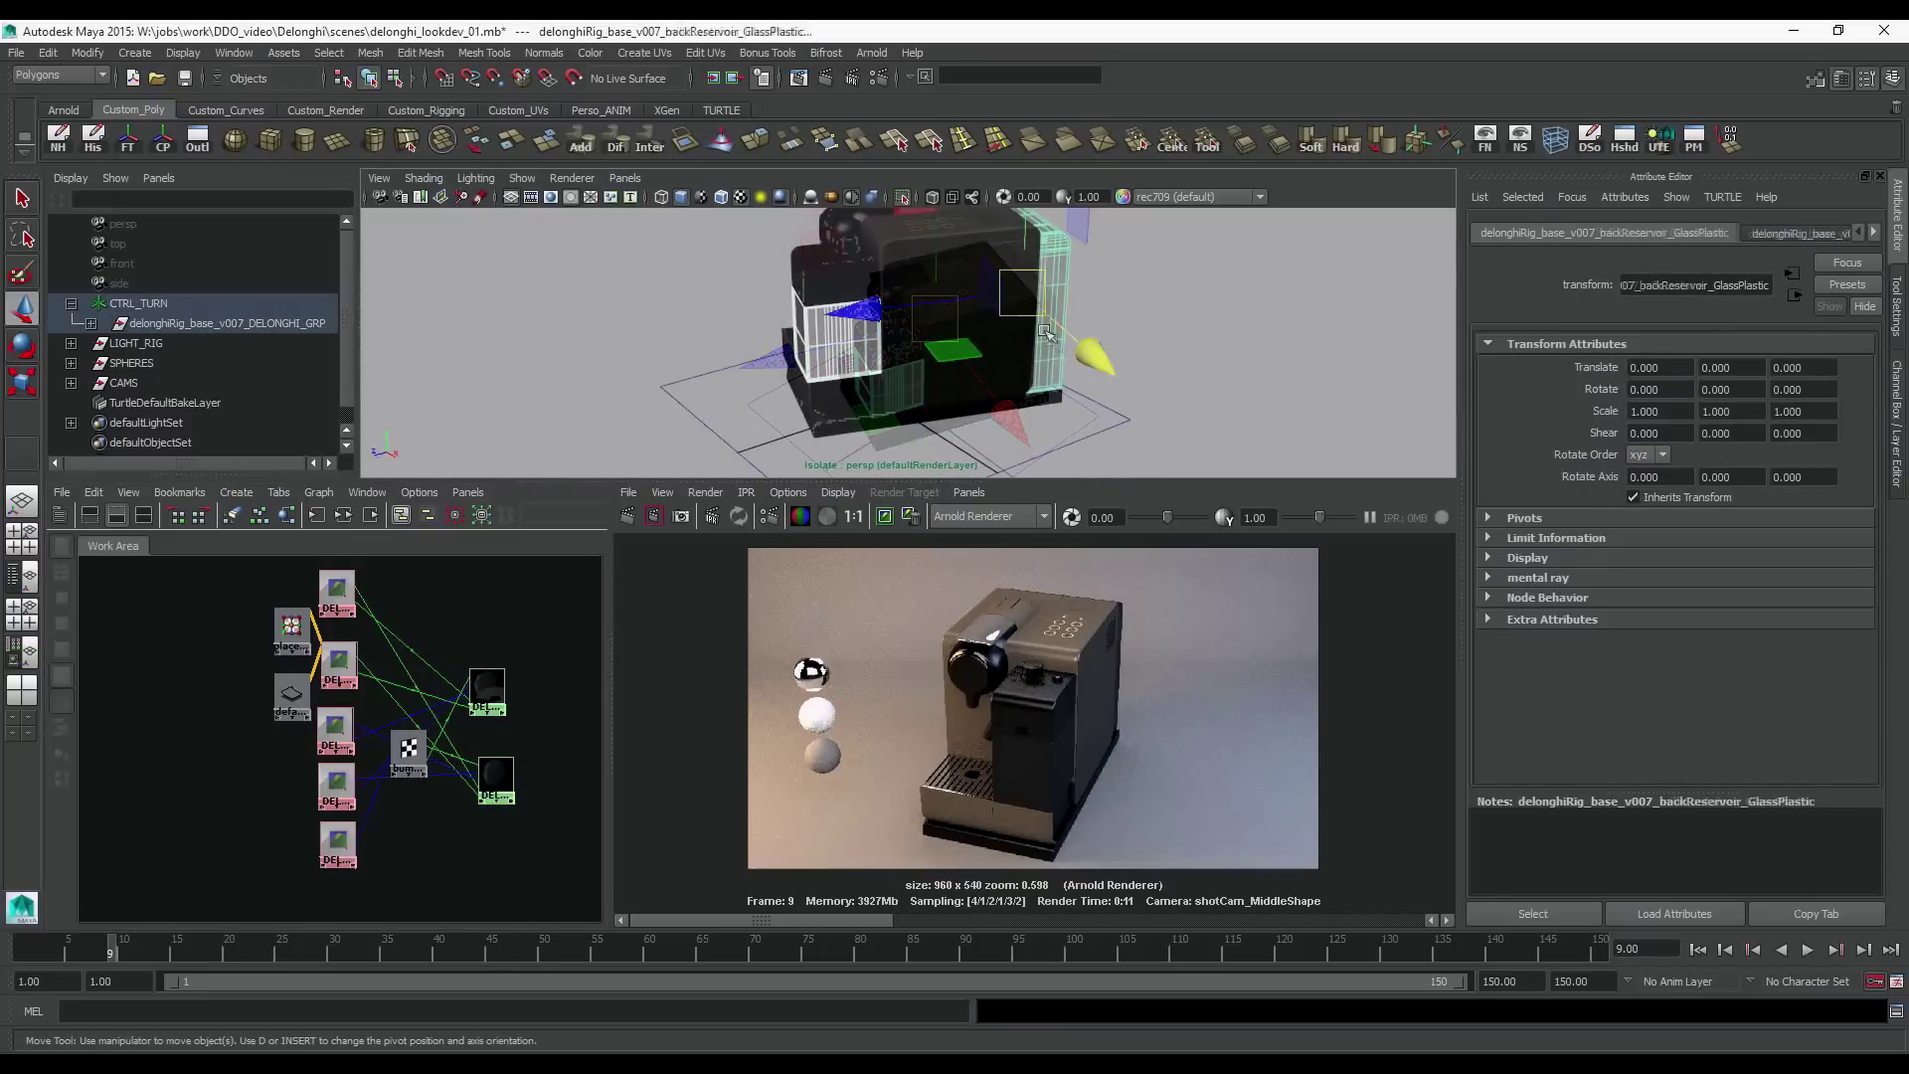
{"action": "left_click", "coordinate": [1054, 308], "text": "shift"}
{"action": "right_click_drag", "start_coordinate": [492, 774], "coordinate": [494, 726]}
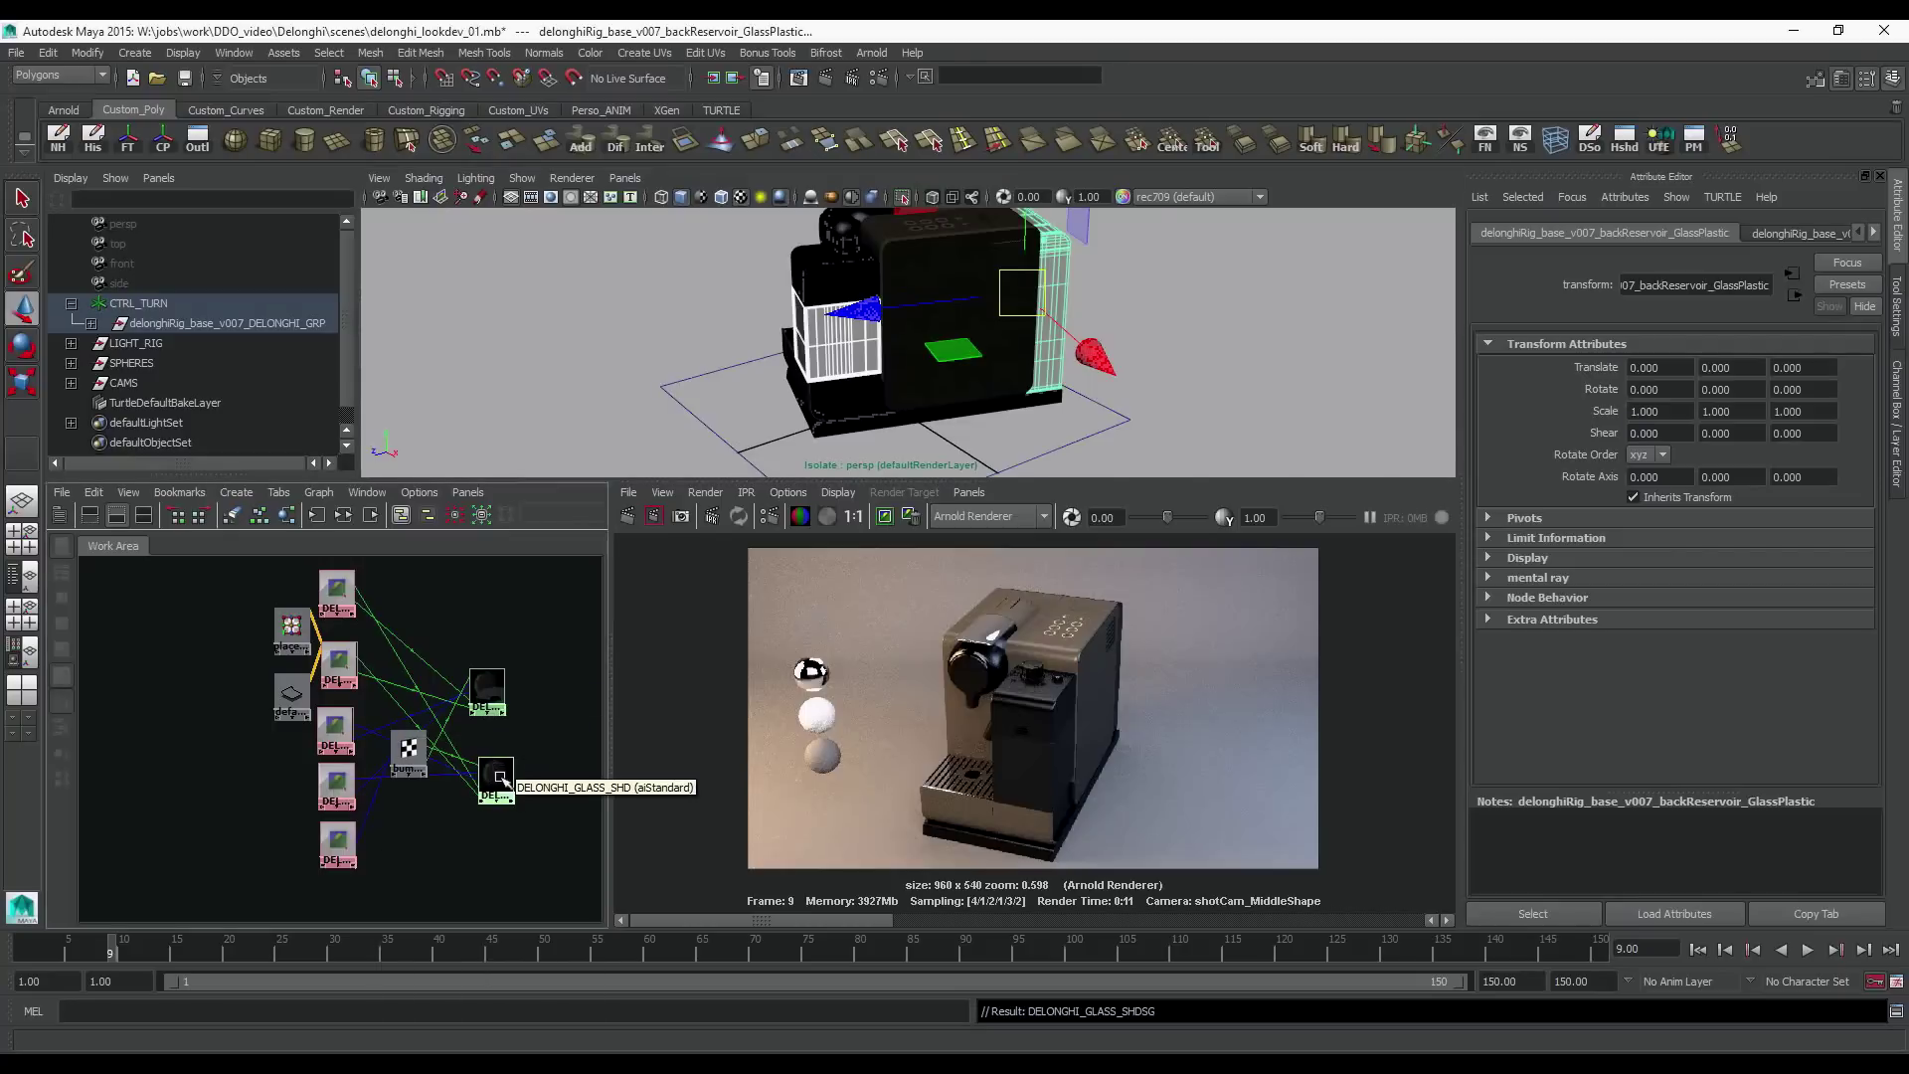
{"action": "left_click_drag", "start_coordinate": [497, 775], "coordinate": [501, 769]}
Check the Arnold Opaque setting on the milk container and back reservoir, previewing the reservoir smoothed
{"action": "left_click", "coordinate": [843, 339]}
{"action": "left_click", "coordinate": [843, 341]}
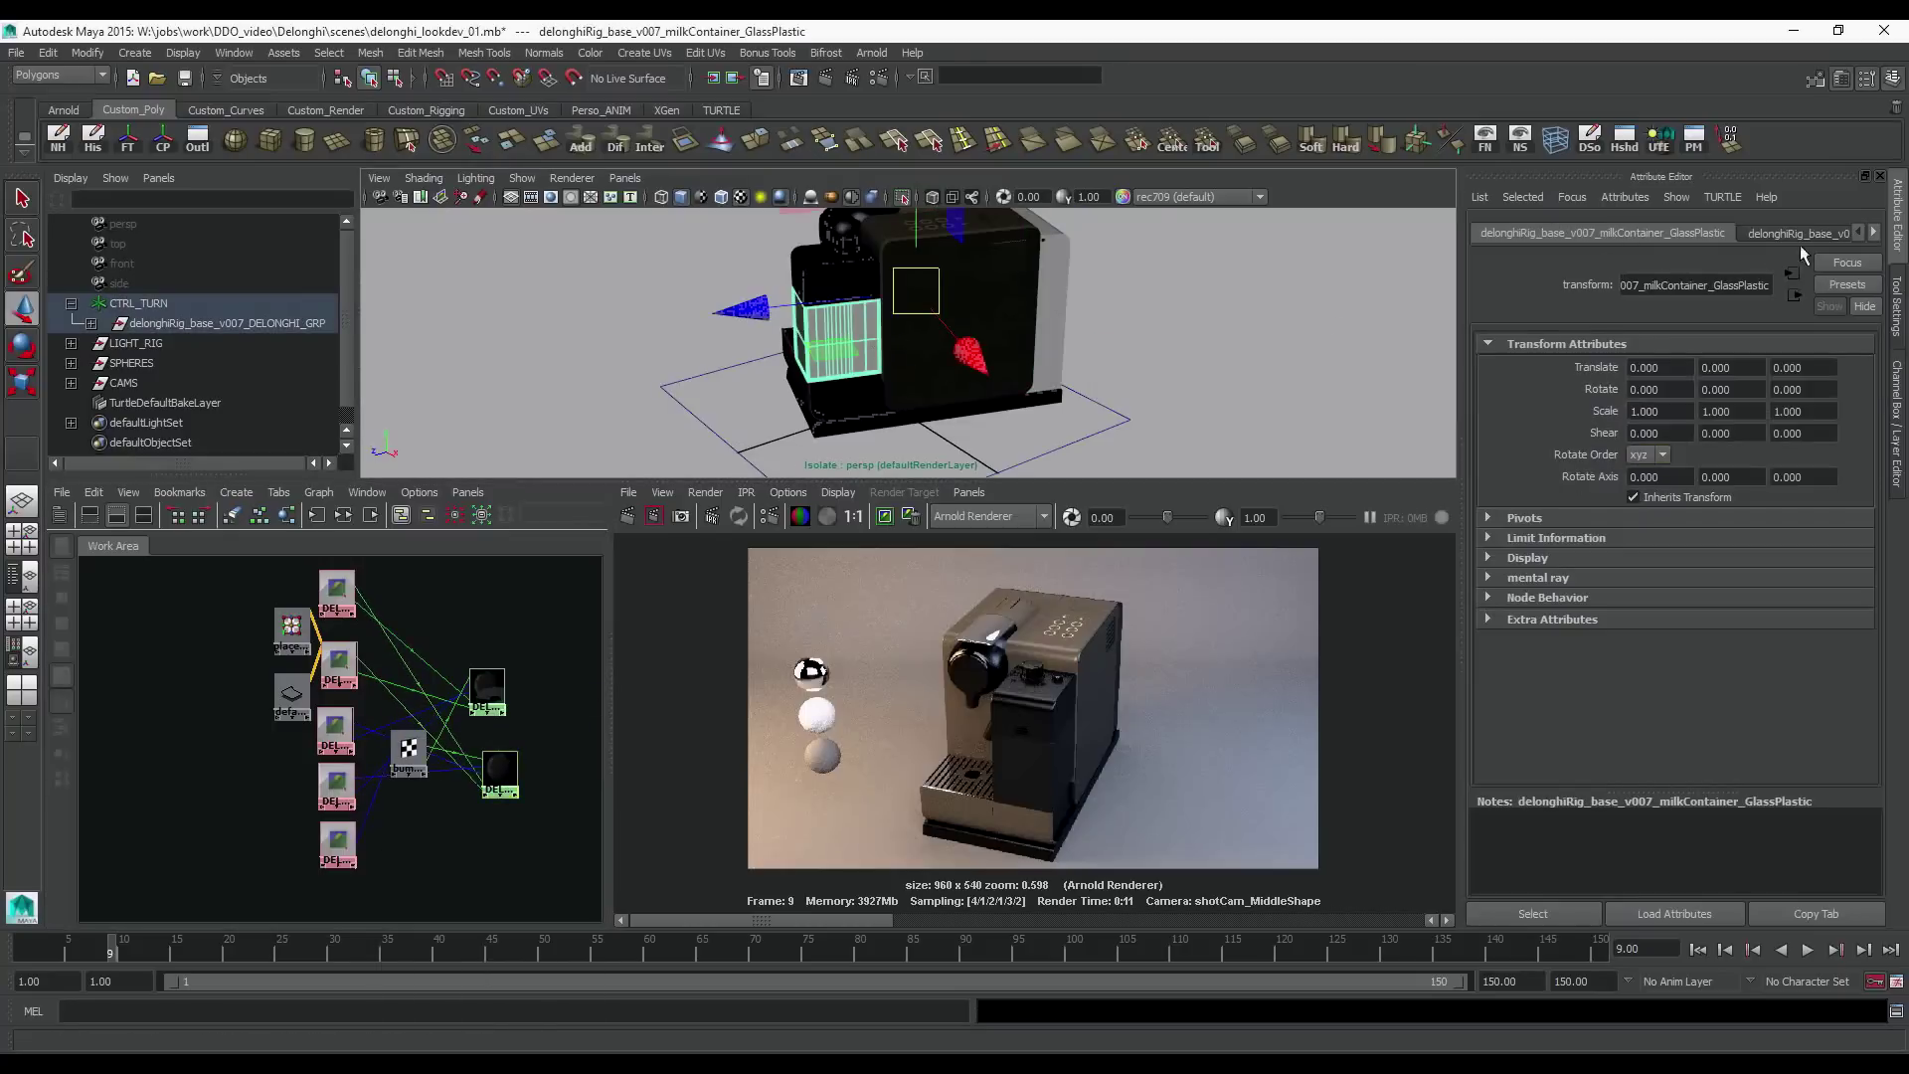
{"action": "left_click", "coordinate": [1531, 503]}
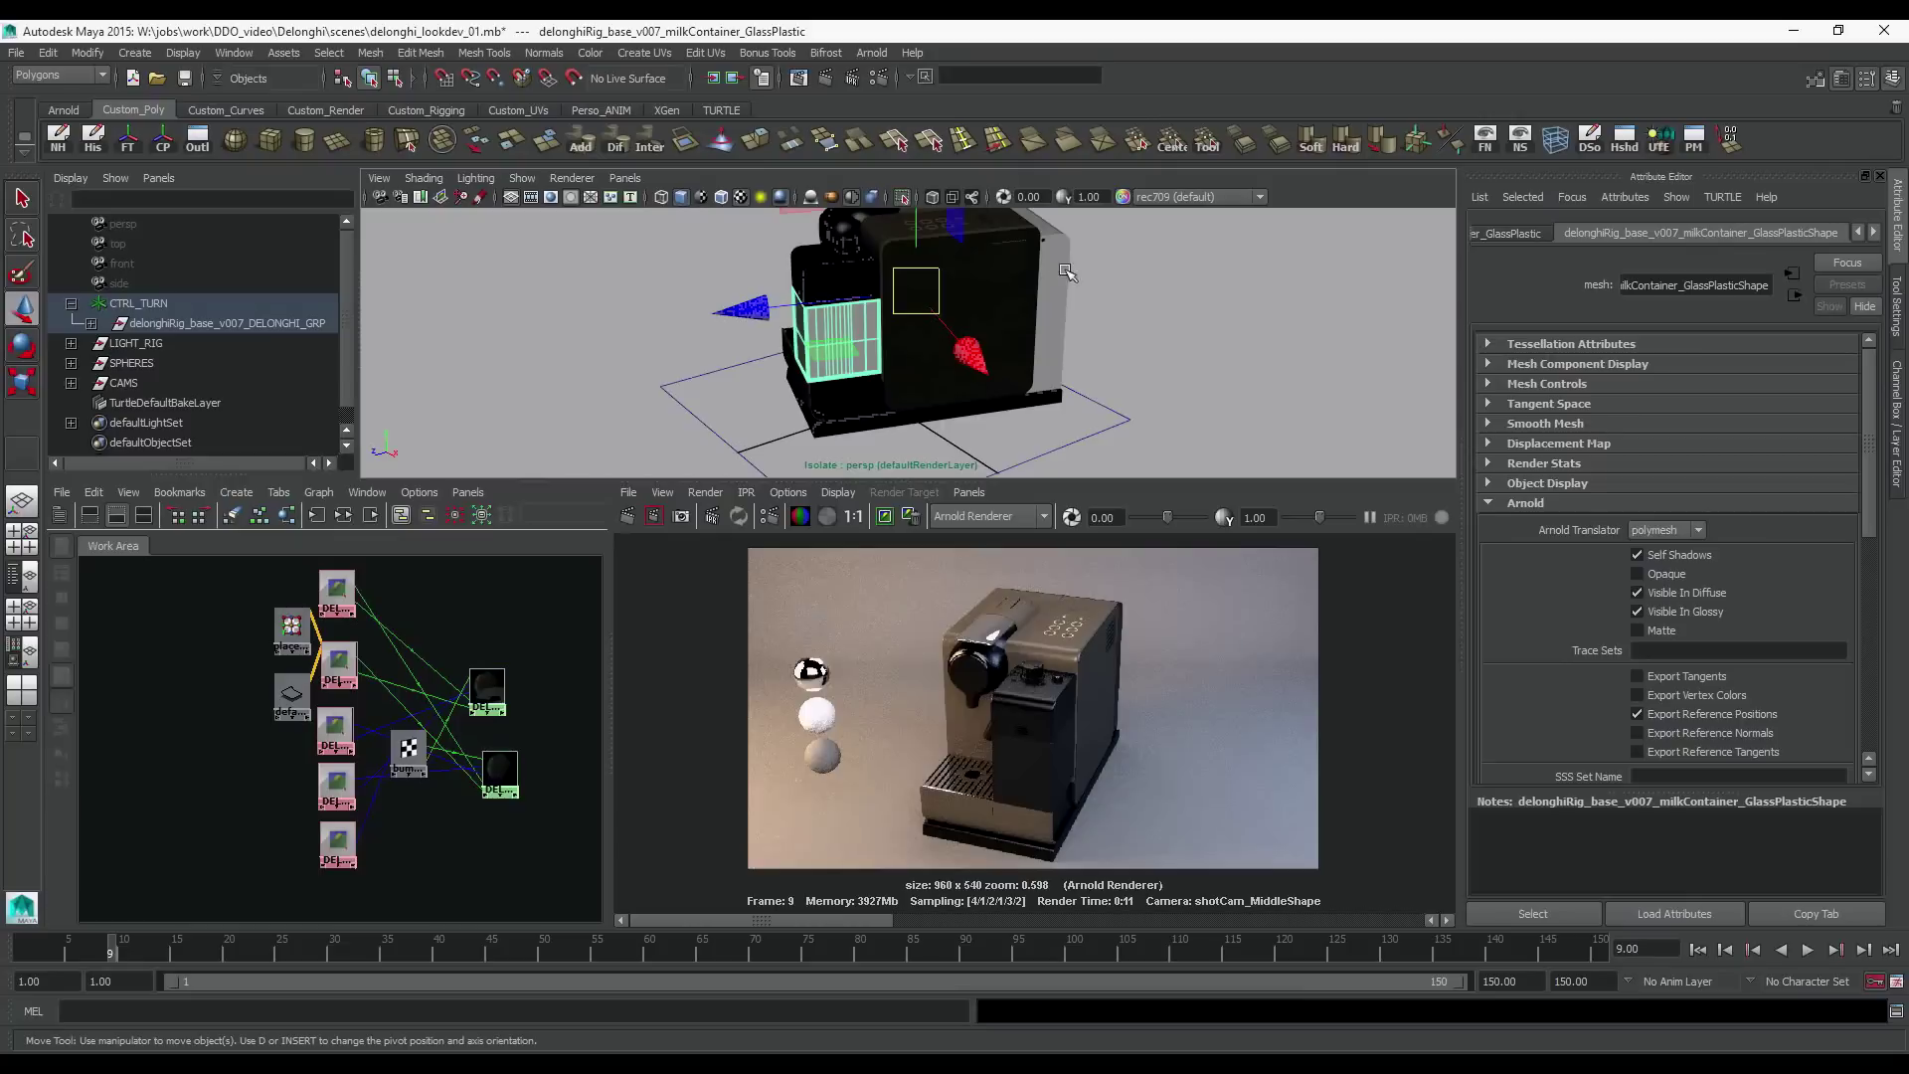
{"action": "left_click", "coordinate": [1000, 300]}
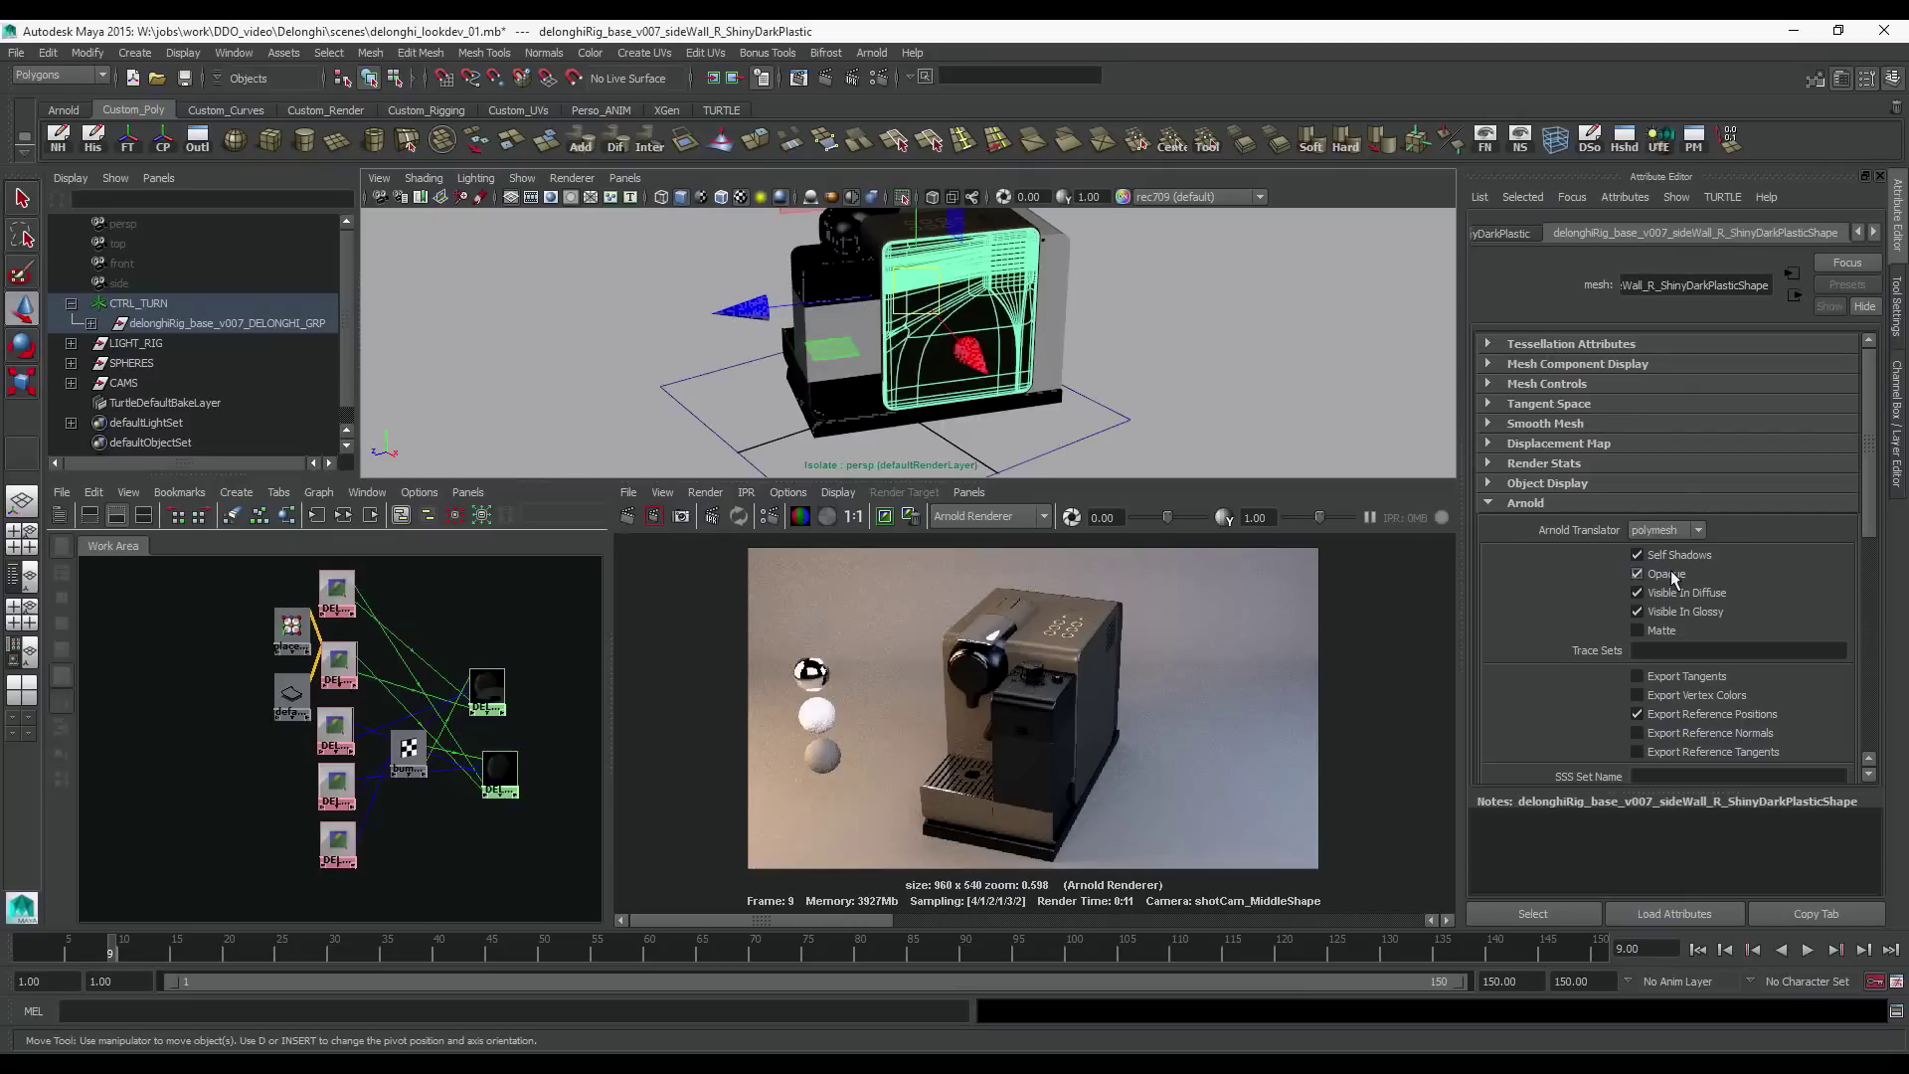
{"action": "left_click", "coordinate": [855, 325]}
{"action": "left_click", "coordinate": [1057, 306]}
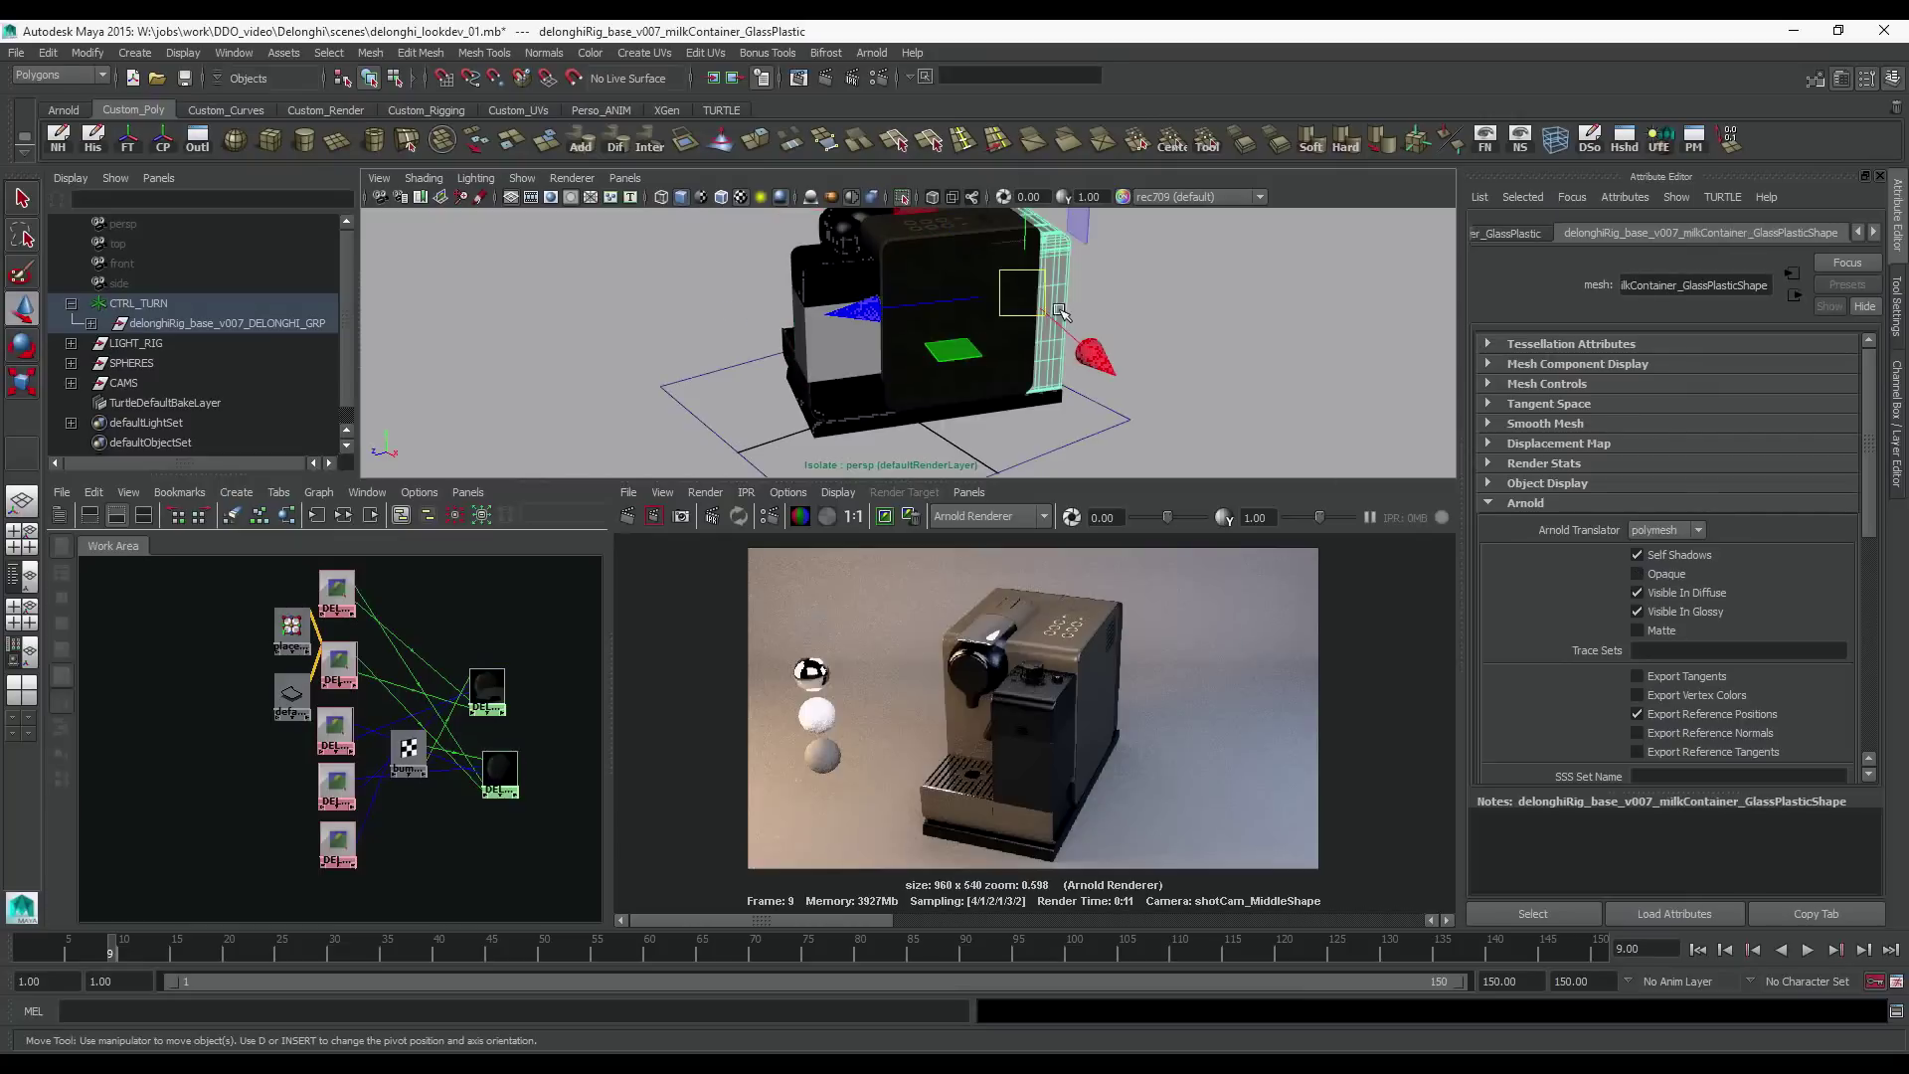
{"action": "scroll", "coordinate": [1731, 544], "scroll_direction": "down", "scroll_amount": 5}
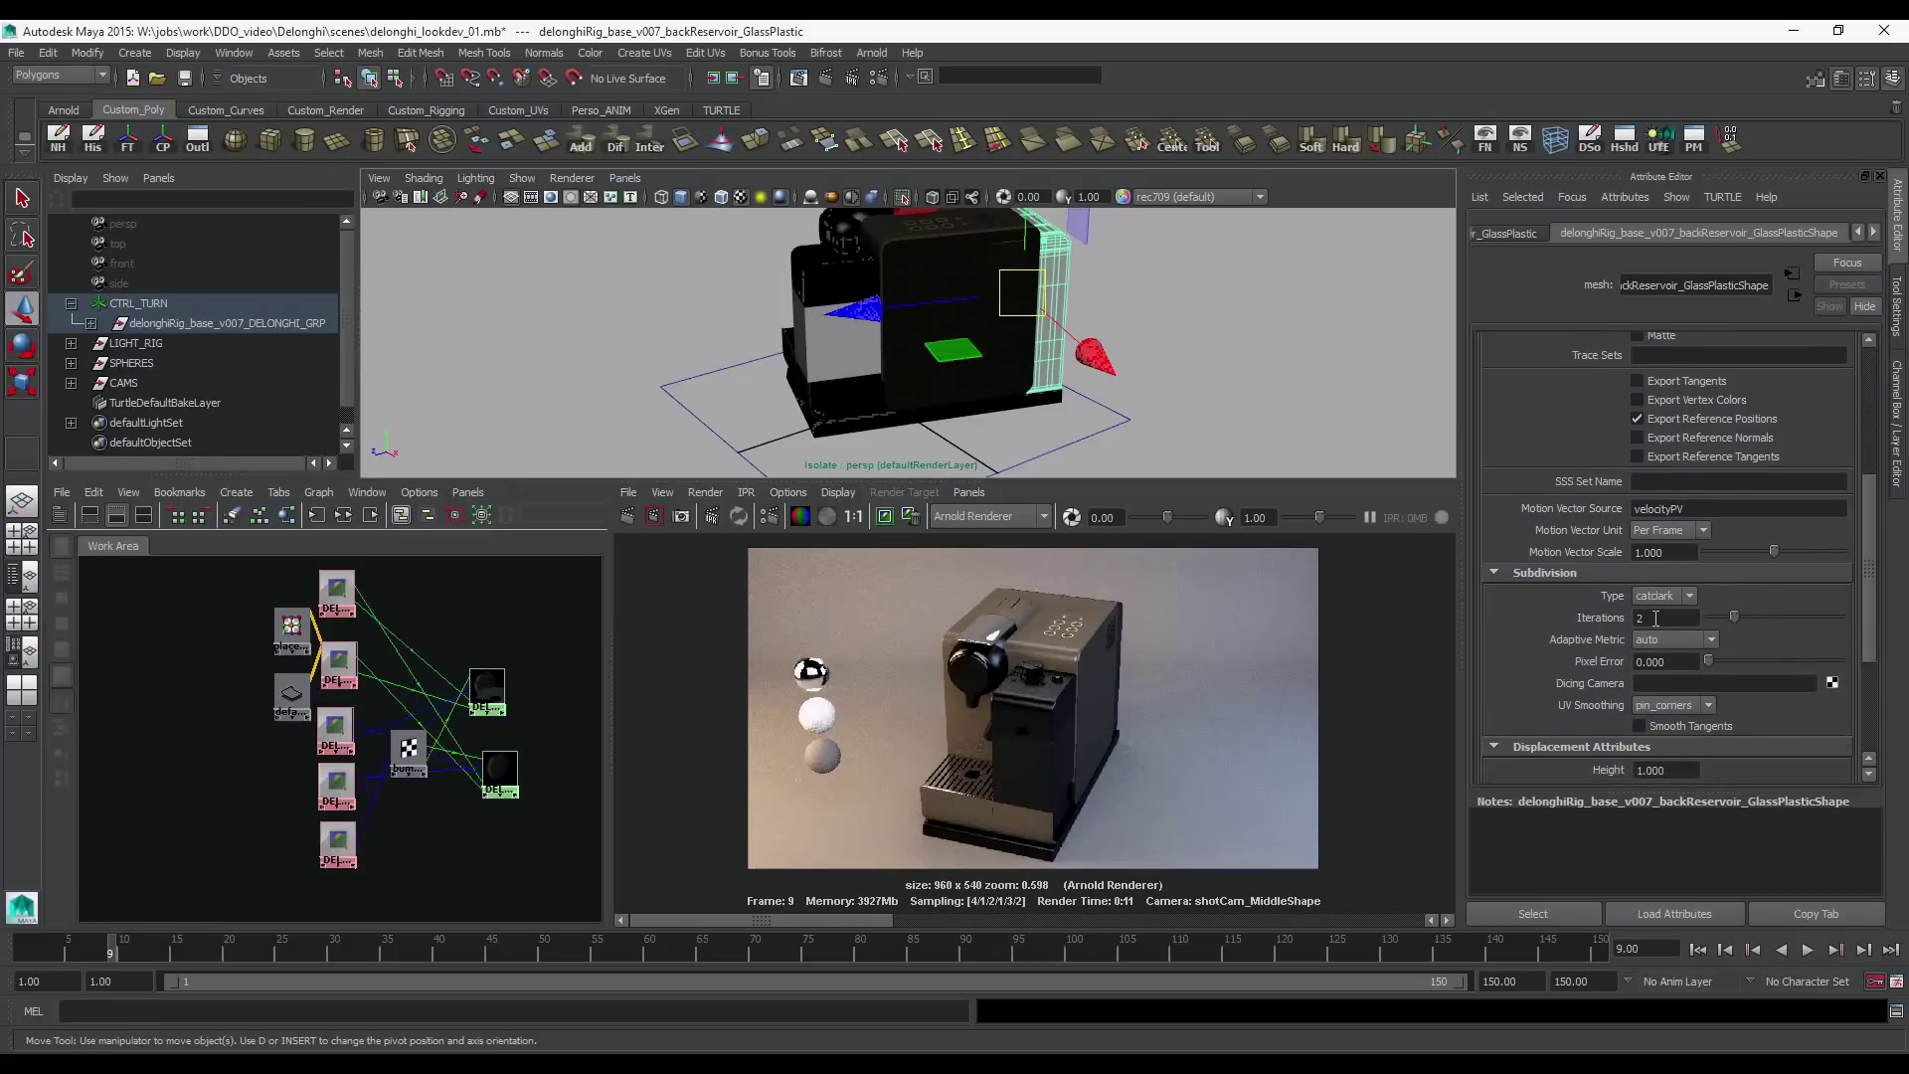
{"action": "right_click_drag", "start_coordinate": [1077, 296], "coordinate": [1161, 319], "text": "alt"}
{"action": "middle_click_drag", "start_coordinate": [1160, 319], "coordinate": [1035, 452], "text": "alt"}
{"action": "right_click_drag", "start_coordinate": [1034, 452], "coordinate": [984, 429], "text": "alt"}
{"action": "key", "text": "3"}
{"action": "key", "text": "1"}
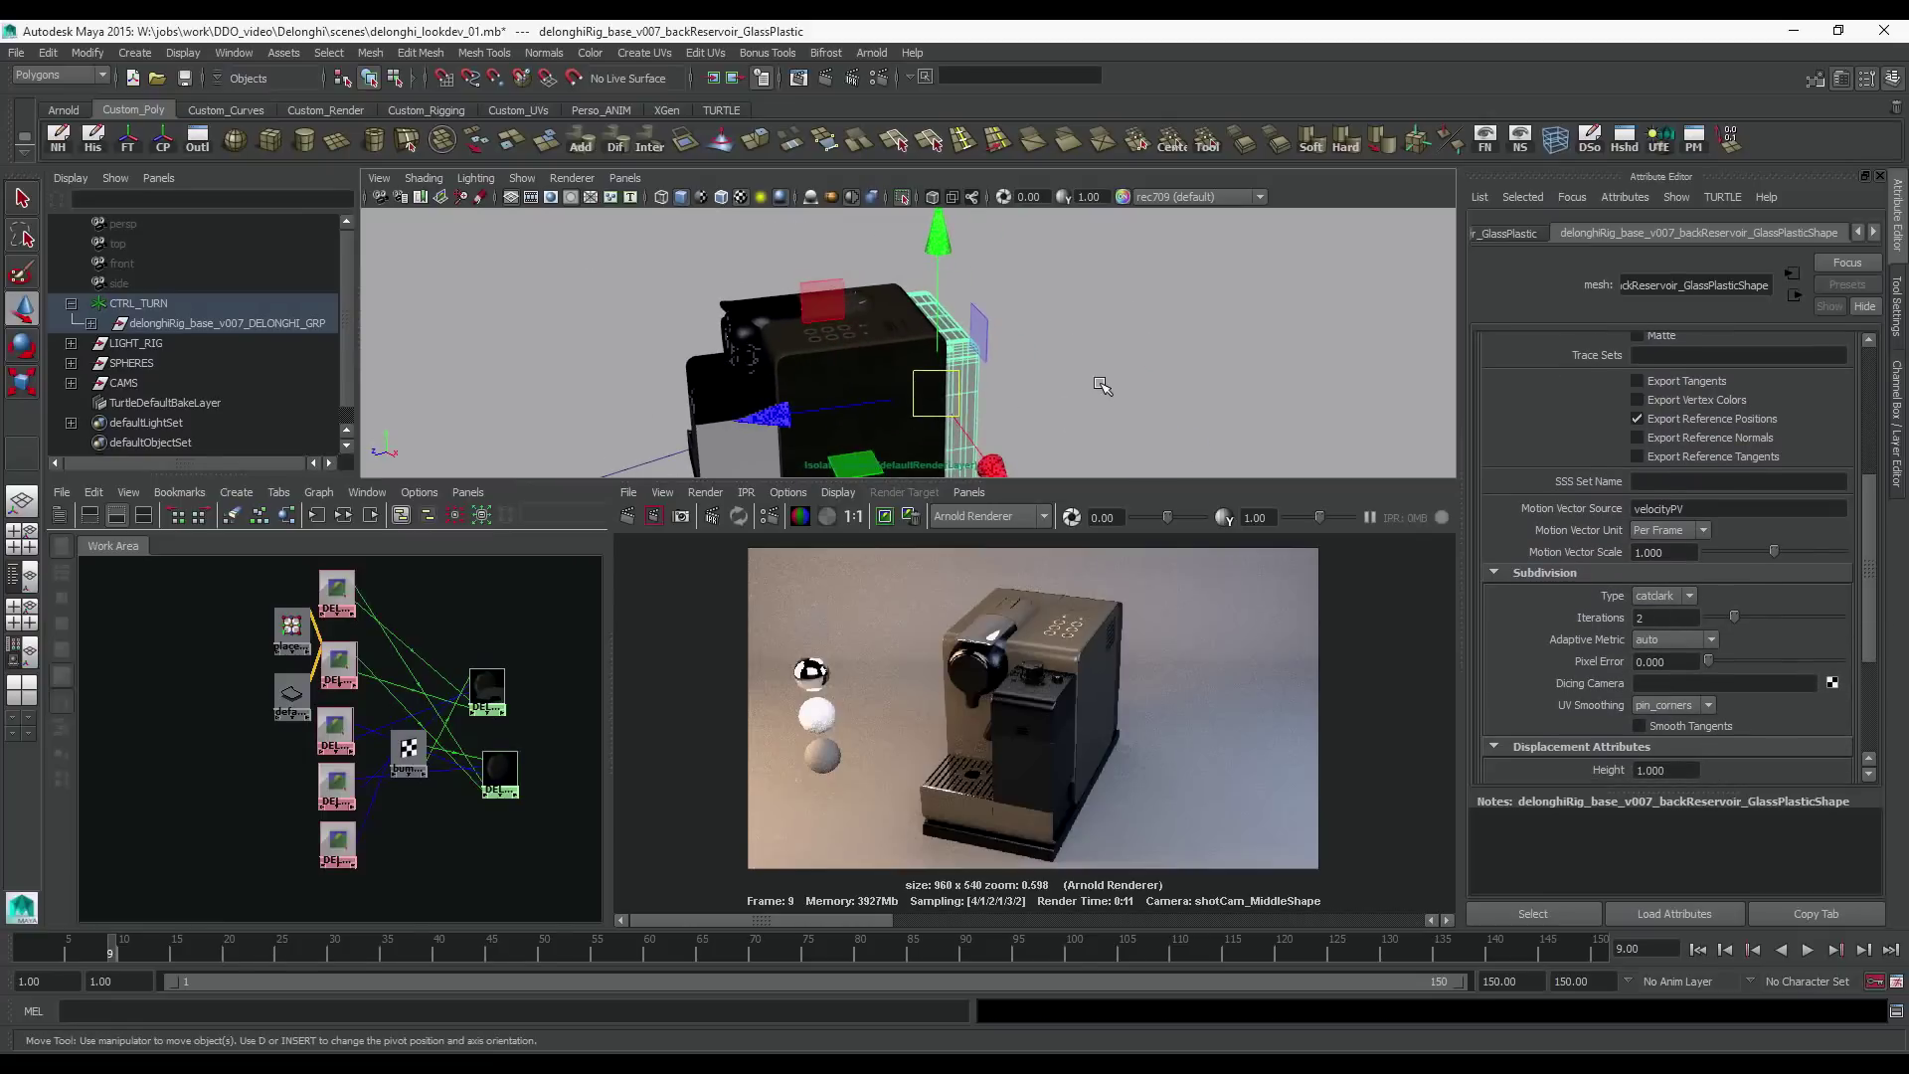
{"action": "left_click", "coordinate": [1099, 383]}
{"action": "right_click_drag", "start_coordinate": [1100, 383], "coordinate": [1003, 424], "text": "alt"}
{"action": "left_click_drag", "start_coordinate": [1005, 426], "coordinate": [815, 467], "text": "alt"}
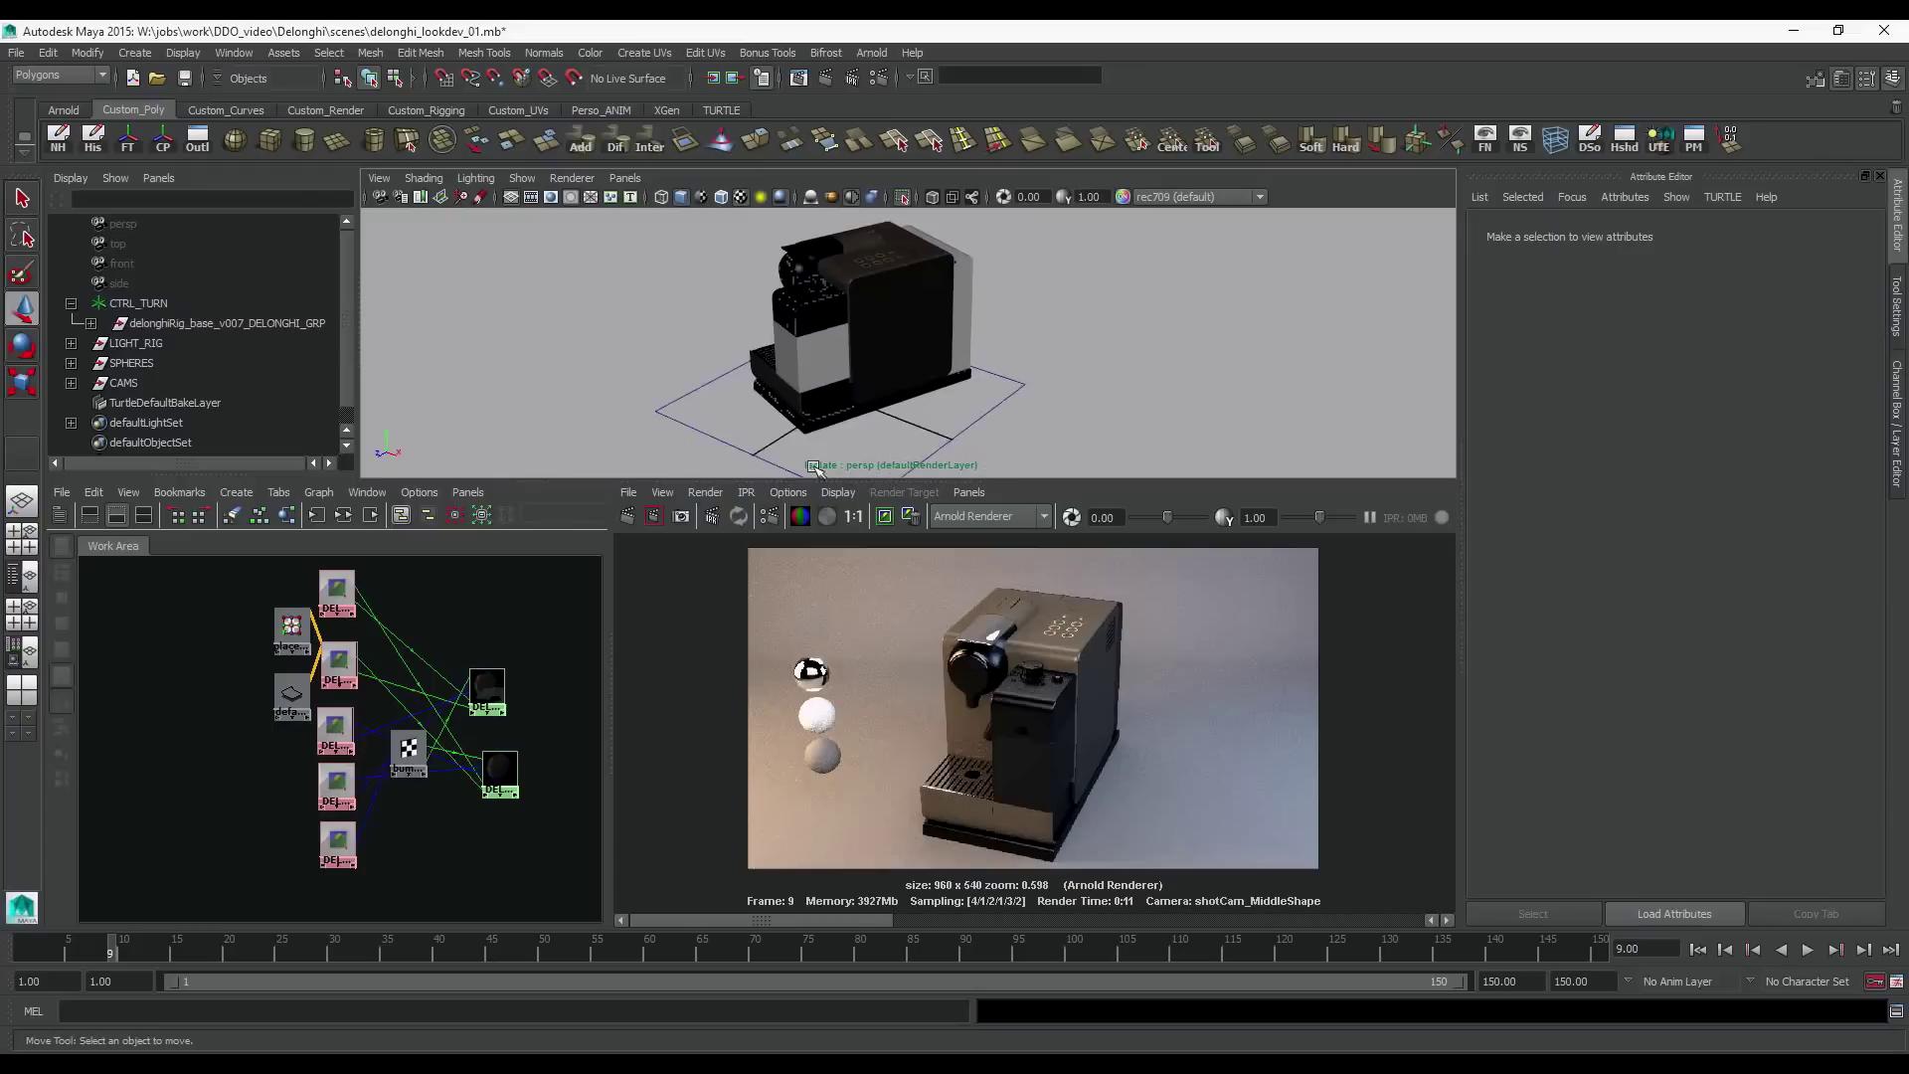
Start an IPR render, view it full size, and select DELONGHI_GLASS_SHD
{"action": "left_click", "coordinate": [712, 516]}
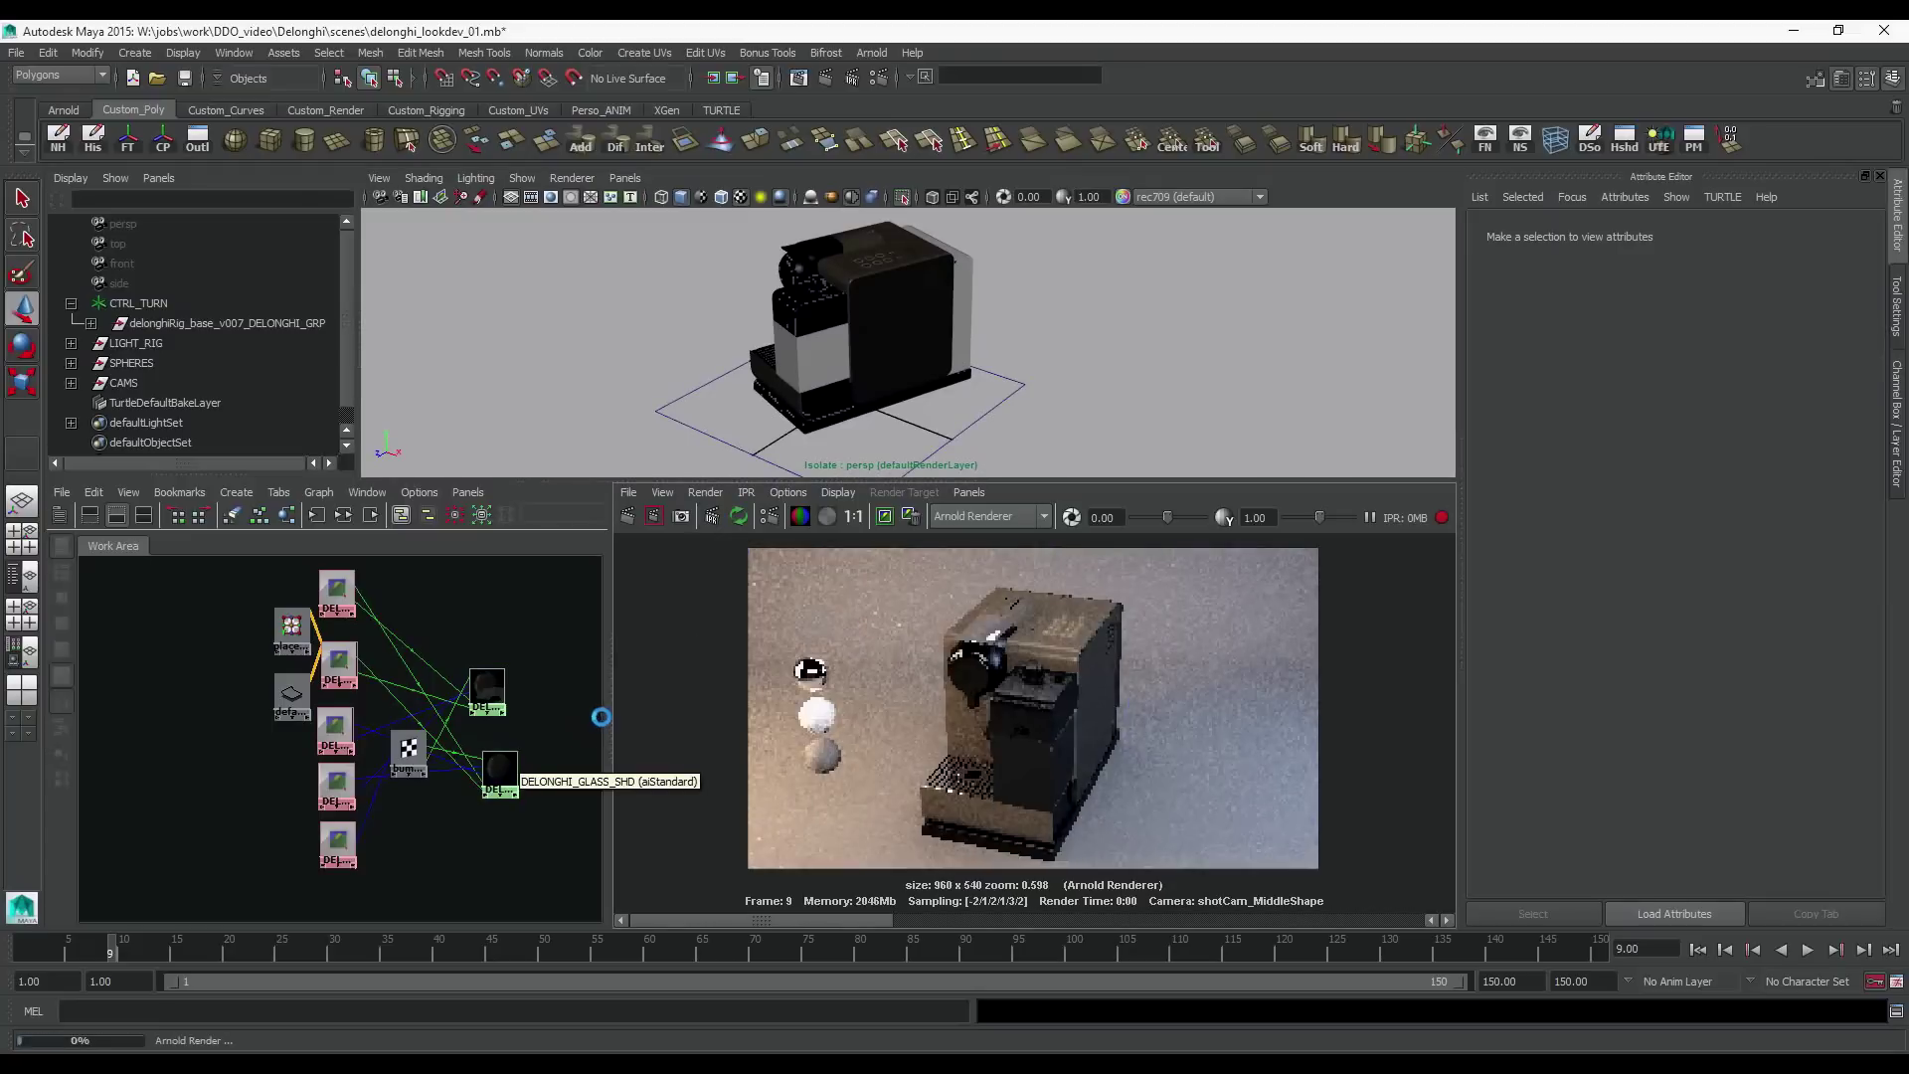
{"action": "left_click", "coordinate": [854, 516]}
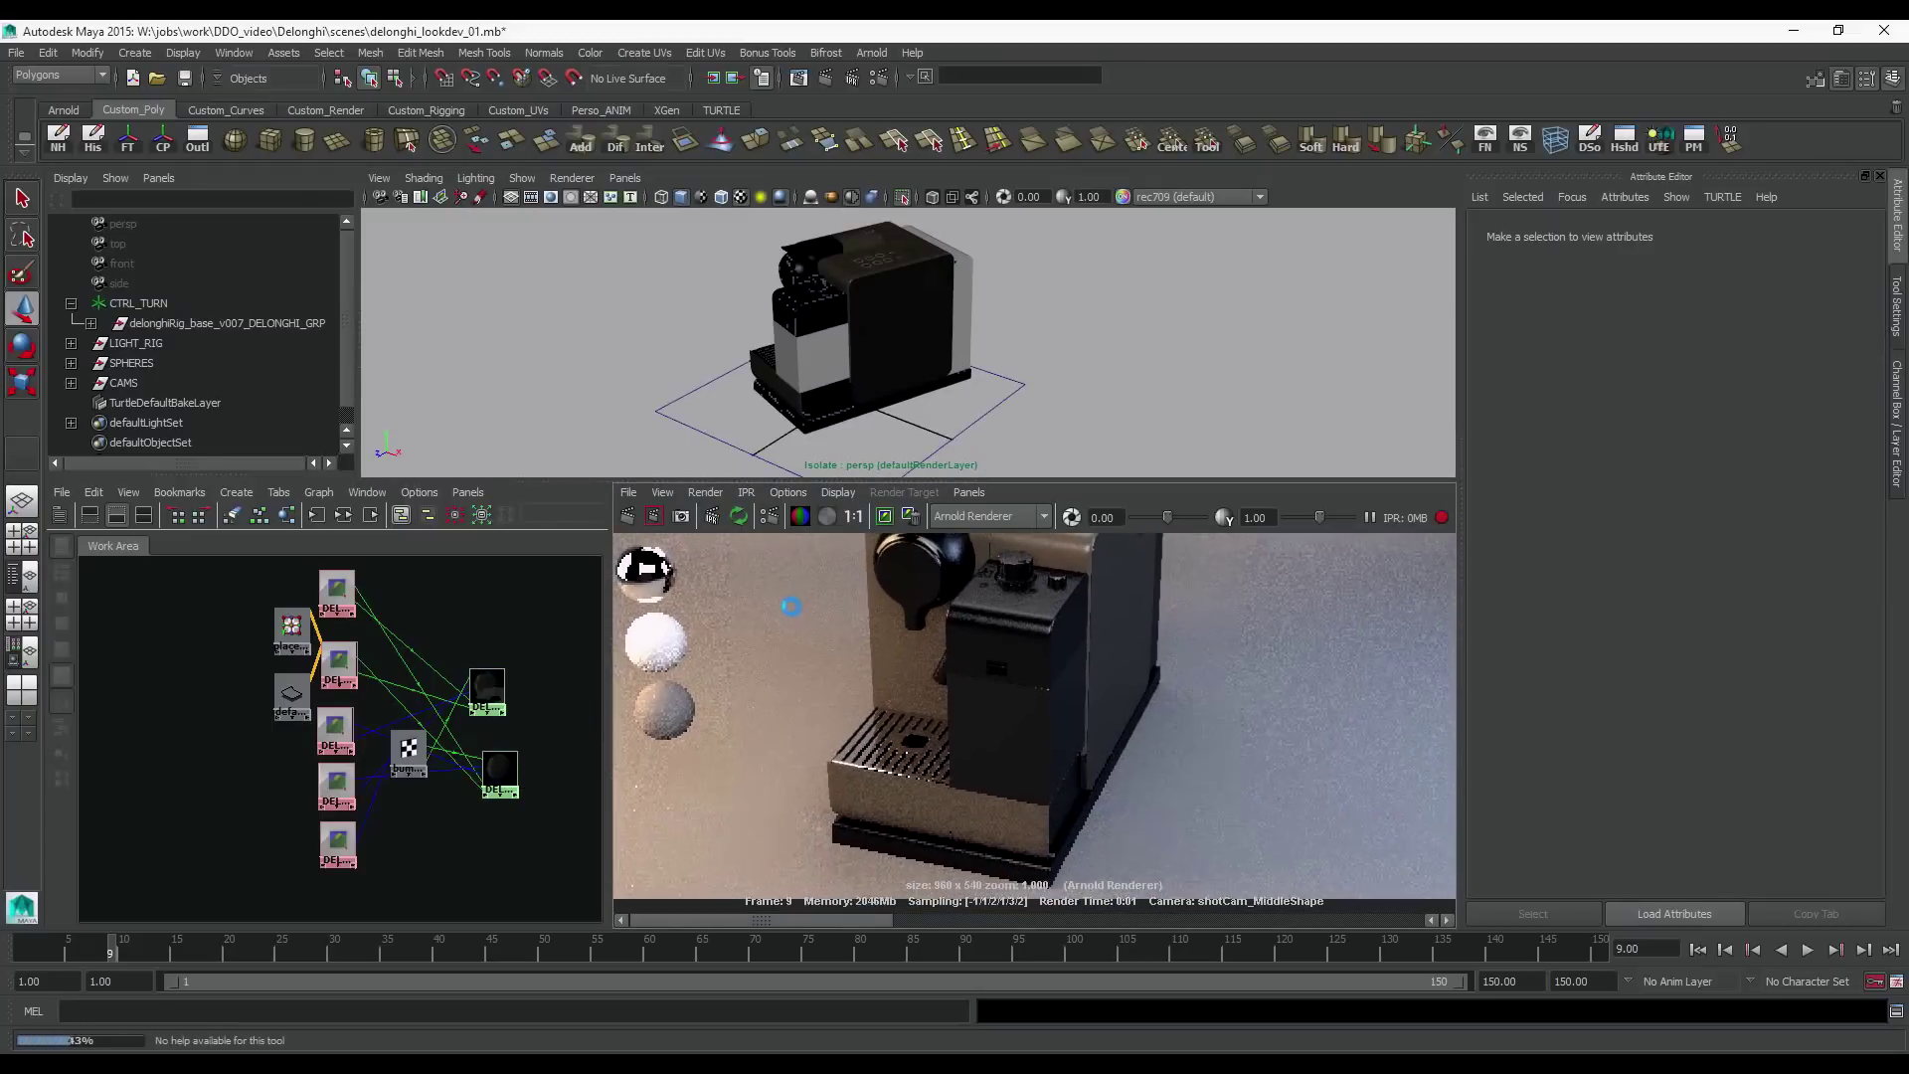
{"action": "left_click", "coordinate": [501, 772]}
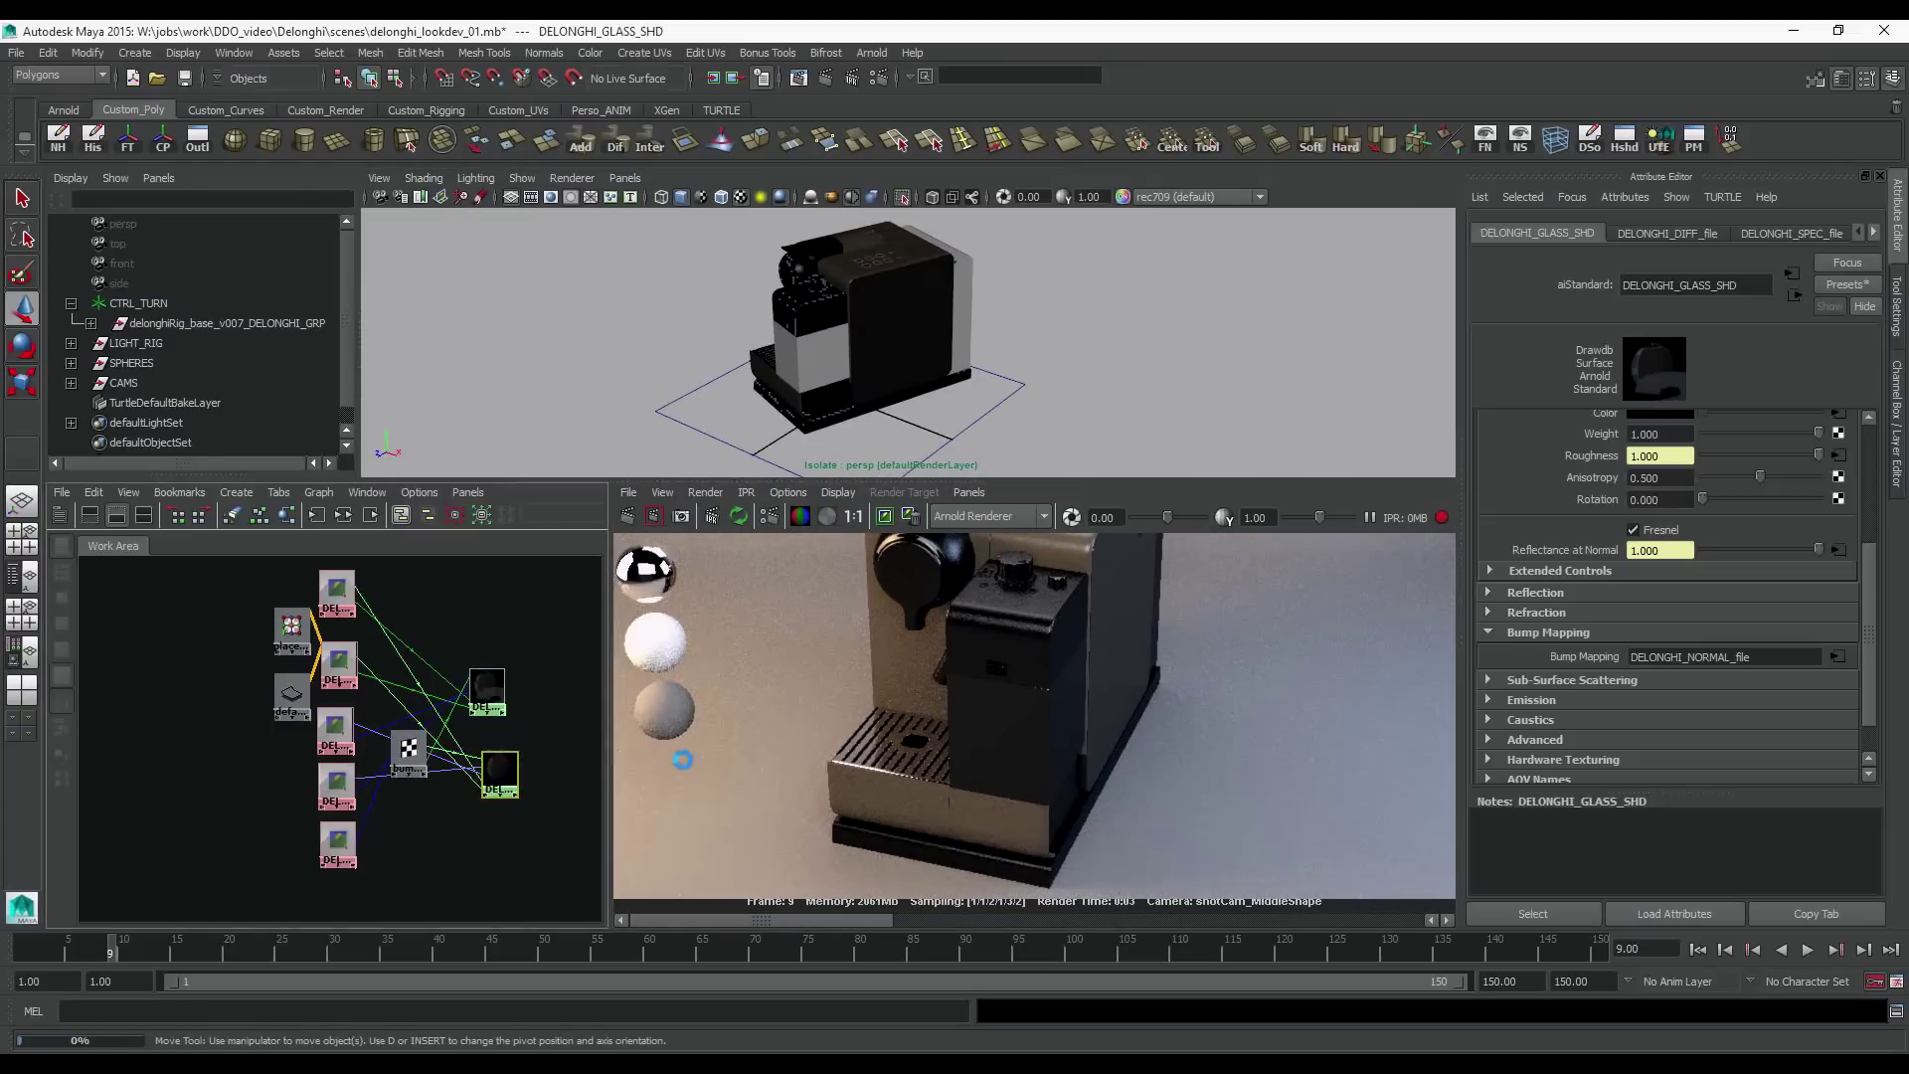
{"action": "key", "text": "space"}
Give the glass refraction weight 1 and IOR 1.4, and name the new aiStandard MILK_SHD
{"action": "left_click", "coordinate": [1613, 613]}
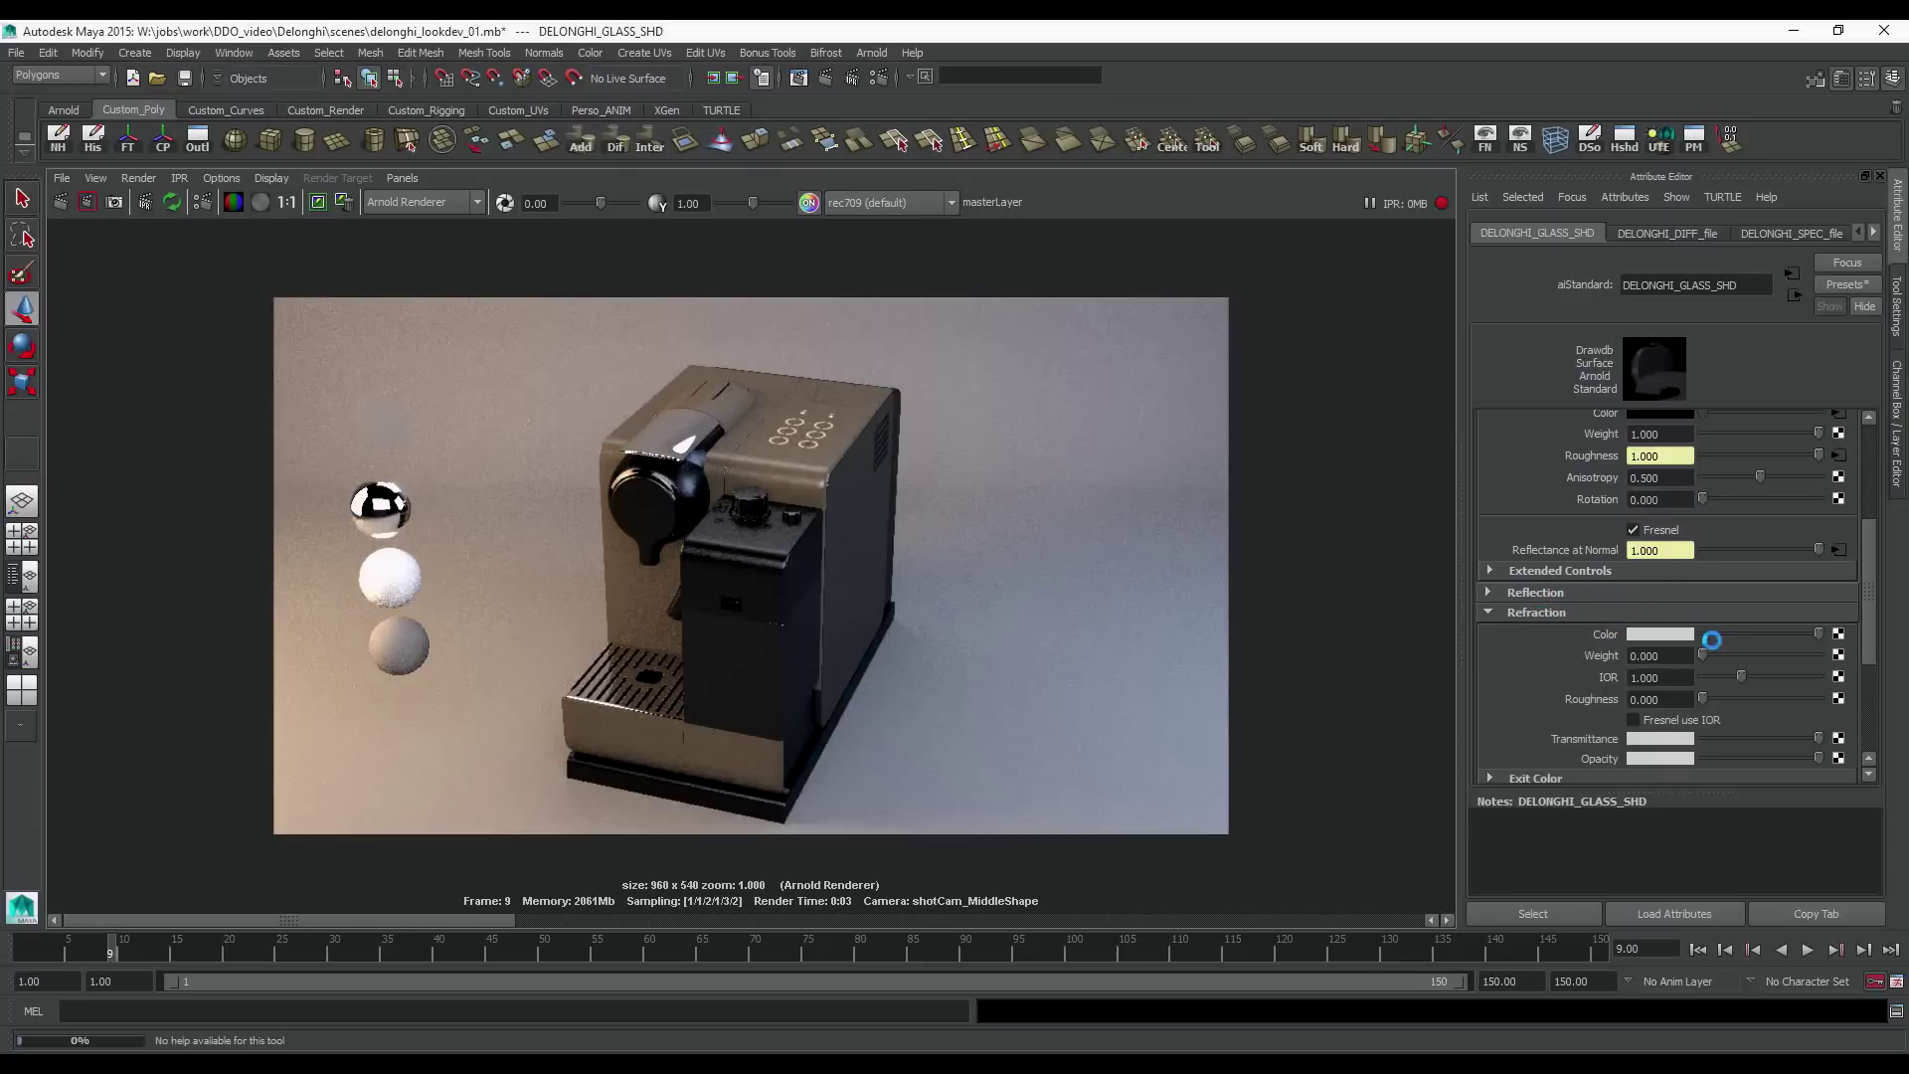
{"action": "left_click_drag", "start_coordinate": [1712, 641], "coordinate": [1790, 640]}
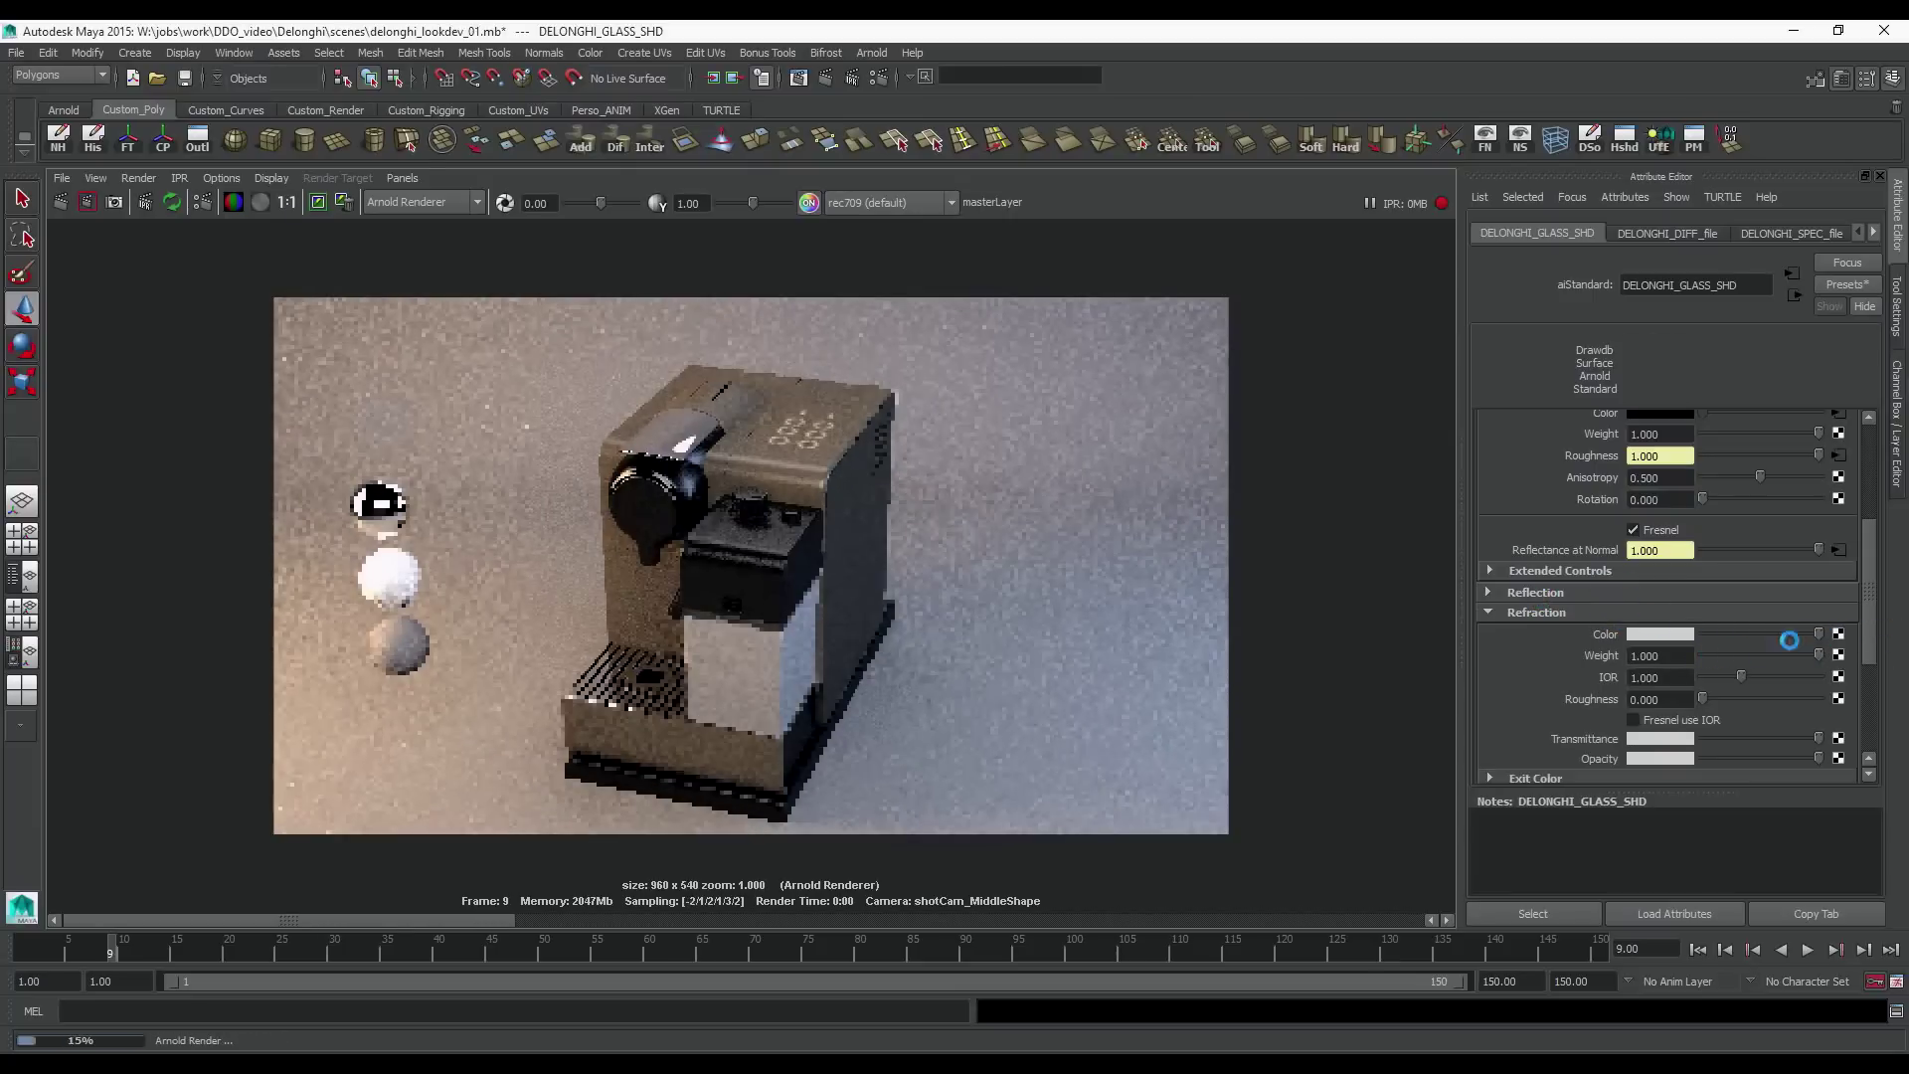
{"action": "left_click", "coordinate": [1659, 677]}
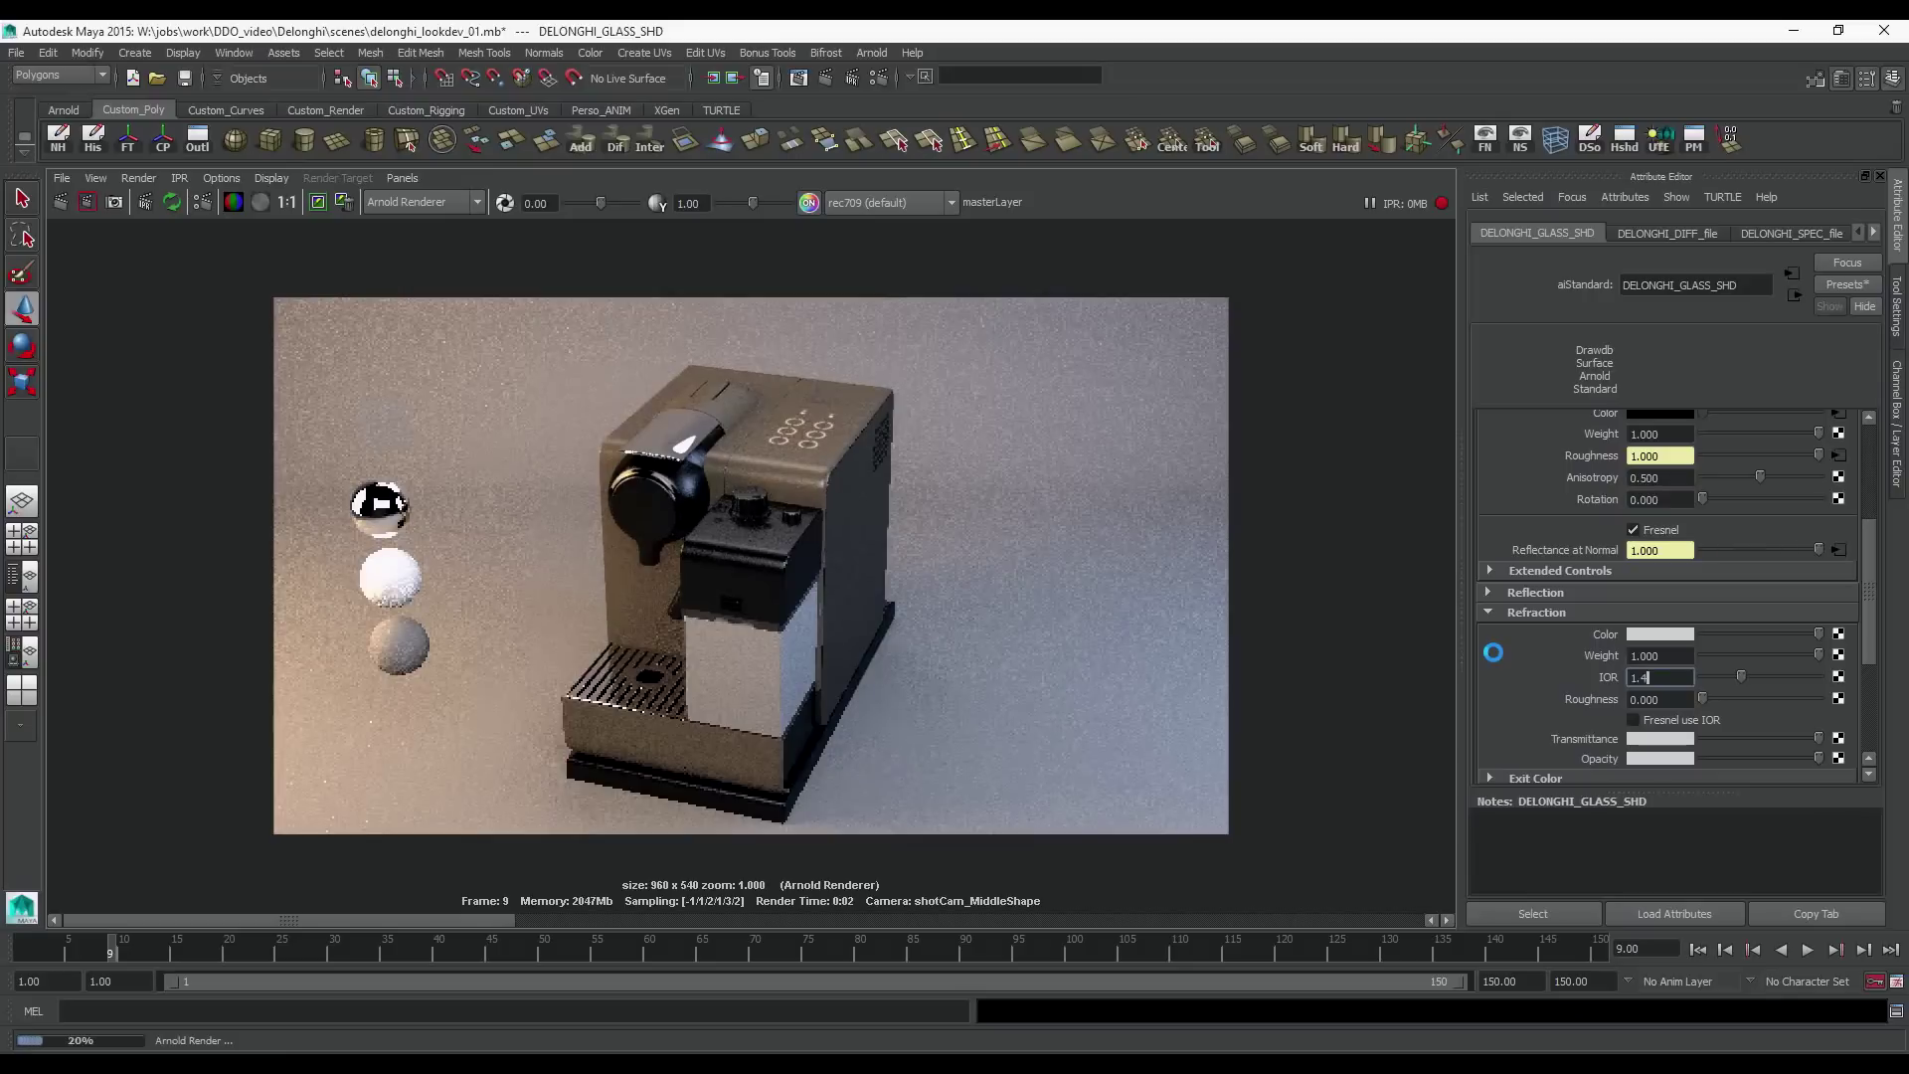
{"action": "key", "text": "Return"}
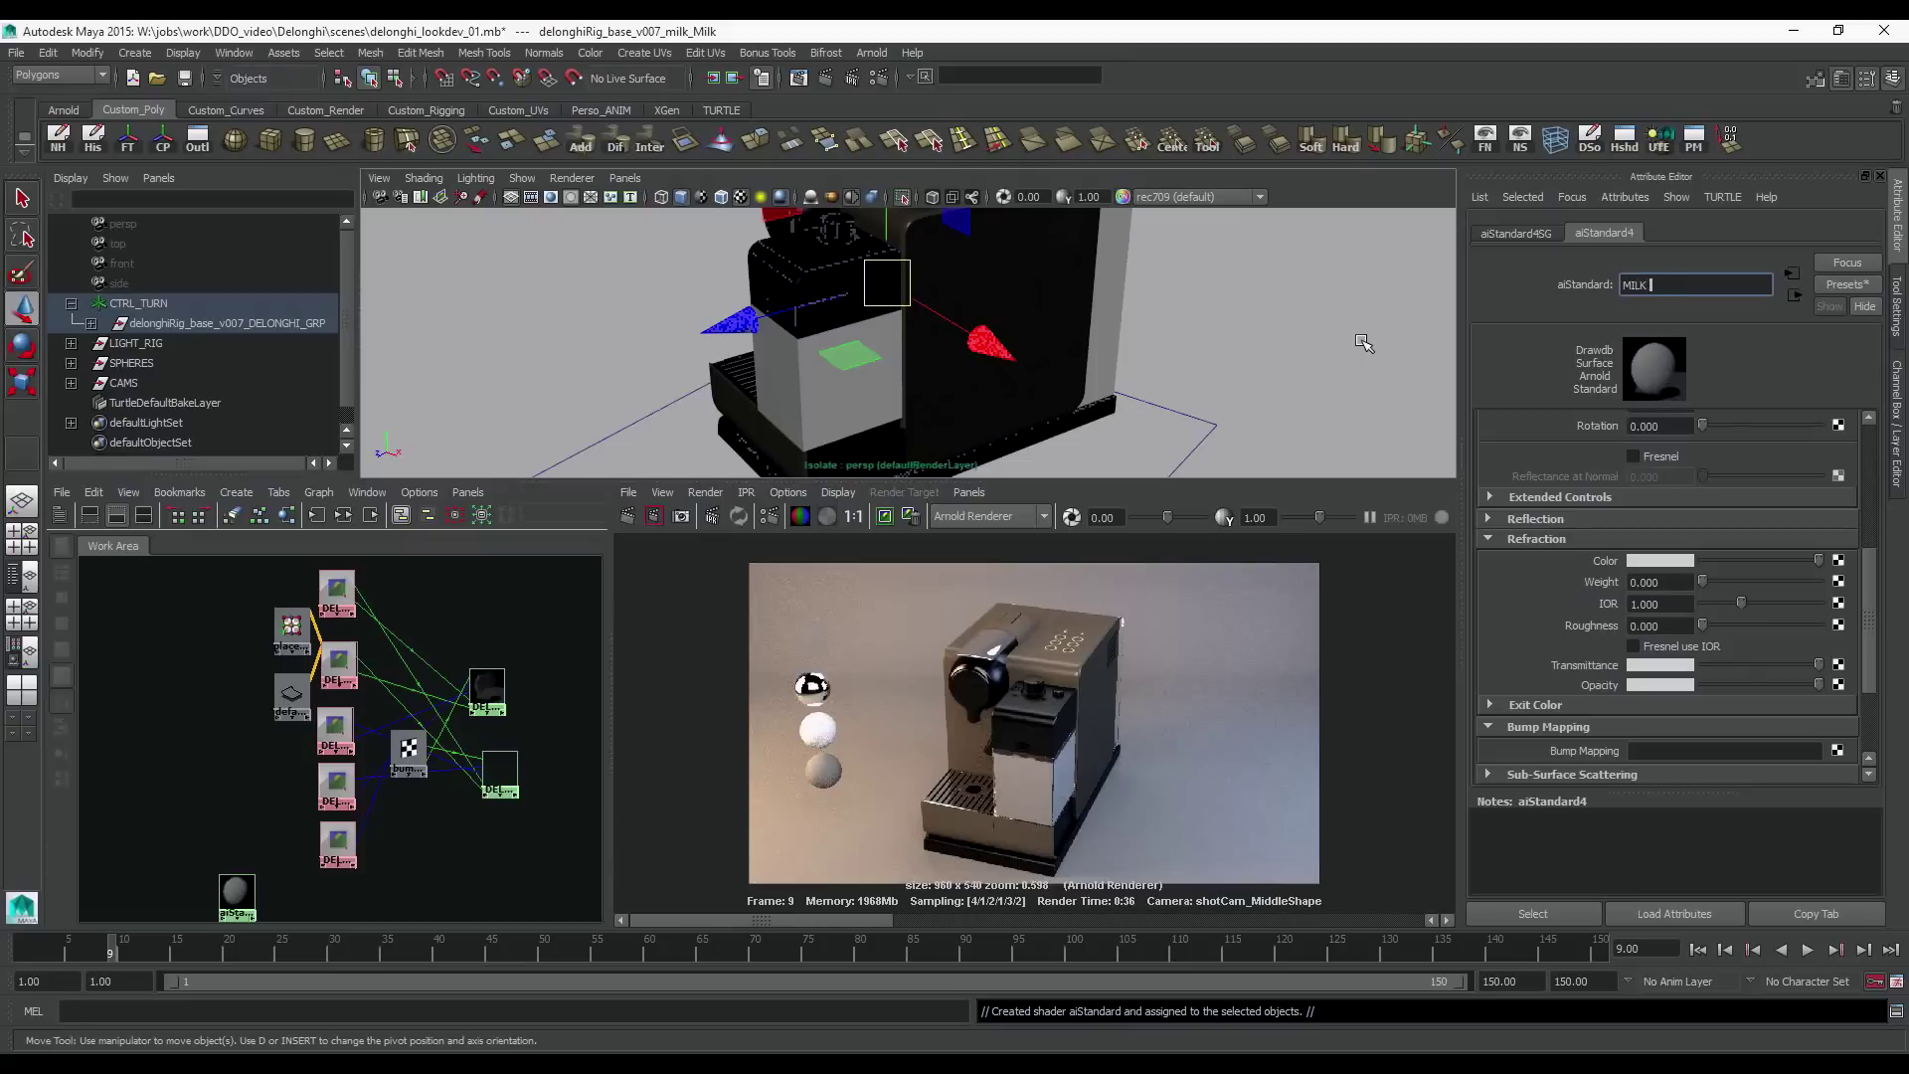
{"action": "type", "text": "_SHD"}
{"action": "key", "text": "Return"}
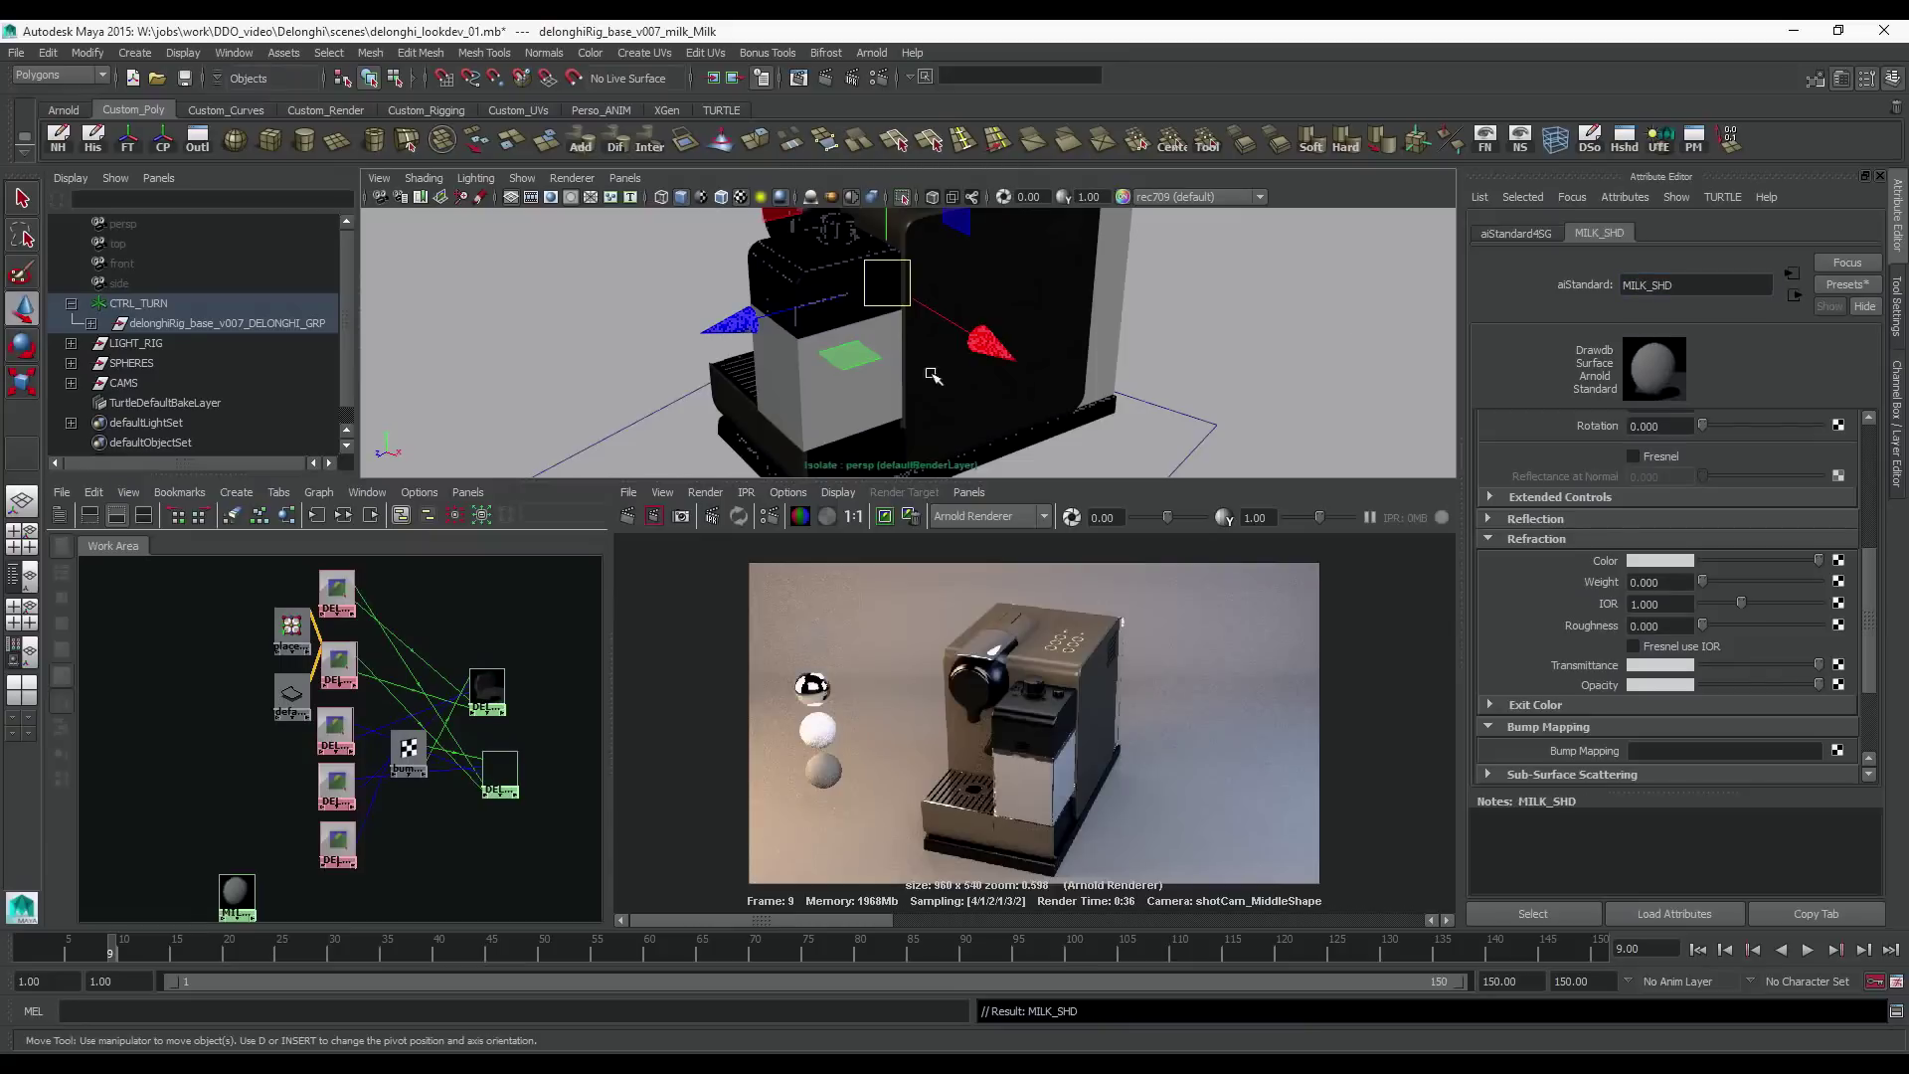
Limit the IPR render region to the milk container area
{"action": "scroll", "coordinate": [950, 735], "scroll_direction": "up", "scroll_amount": 4}
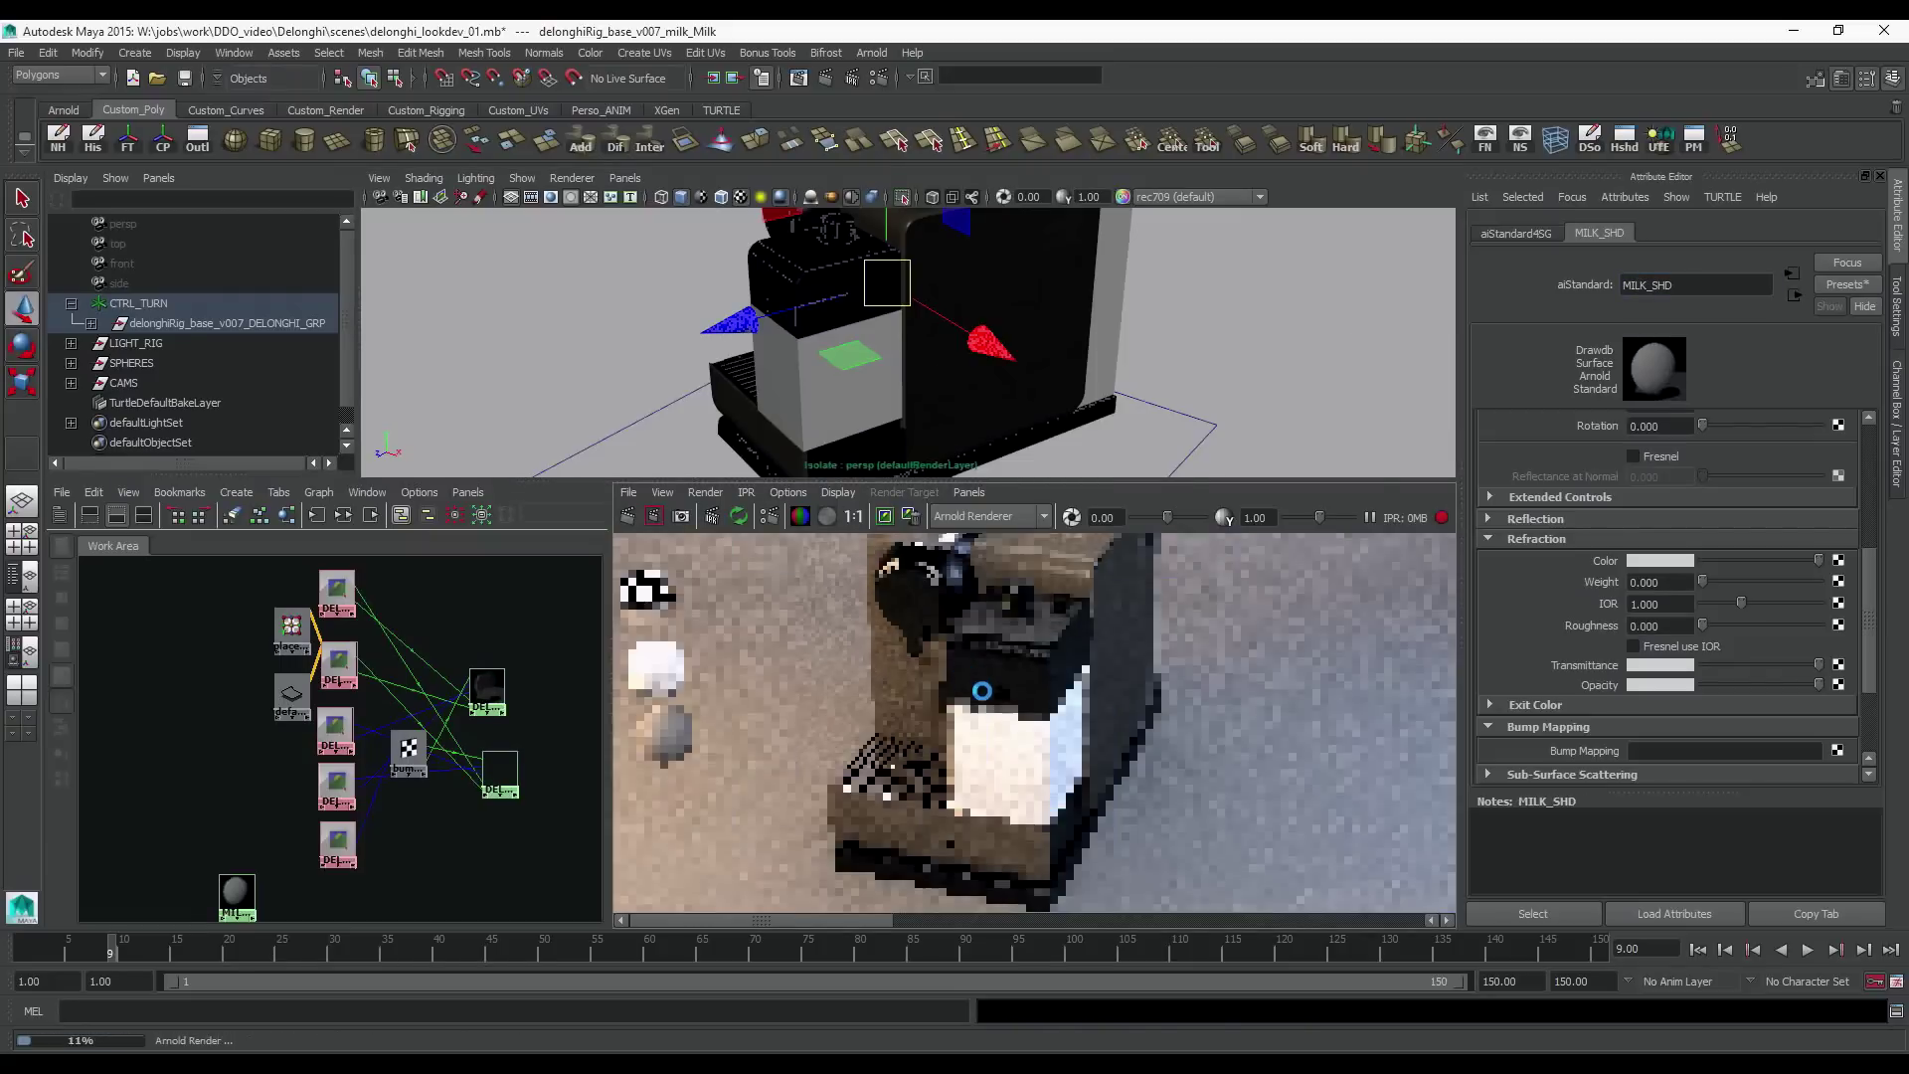
{"action": "left_click_drag", "start_coordinate": [923, 619], "coordinate": [1087, 812]}
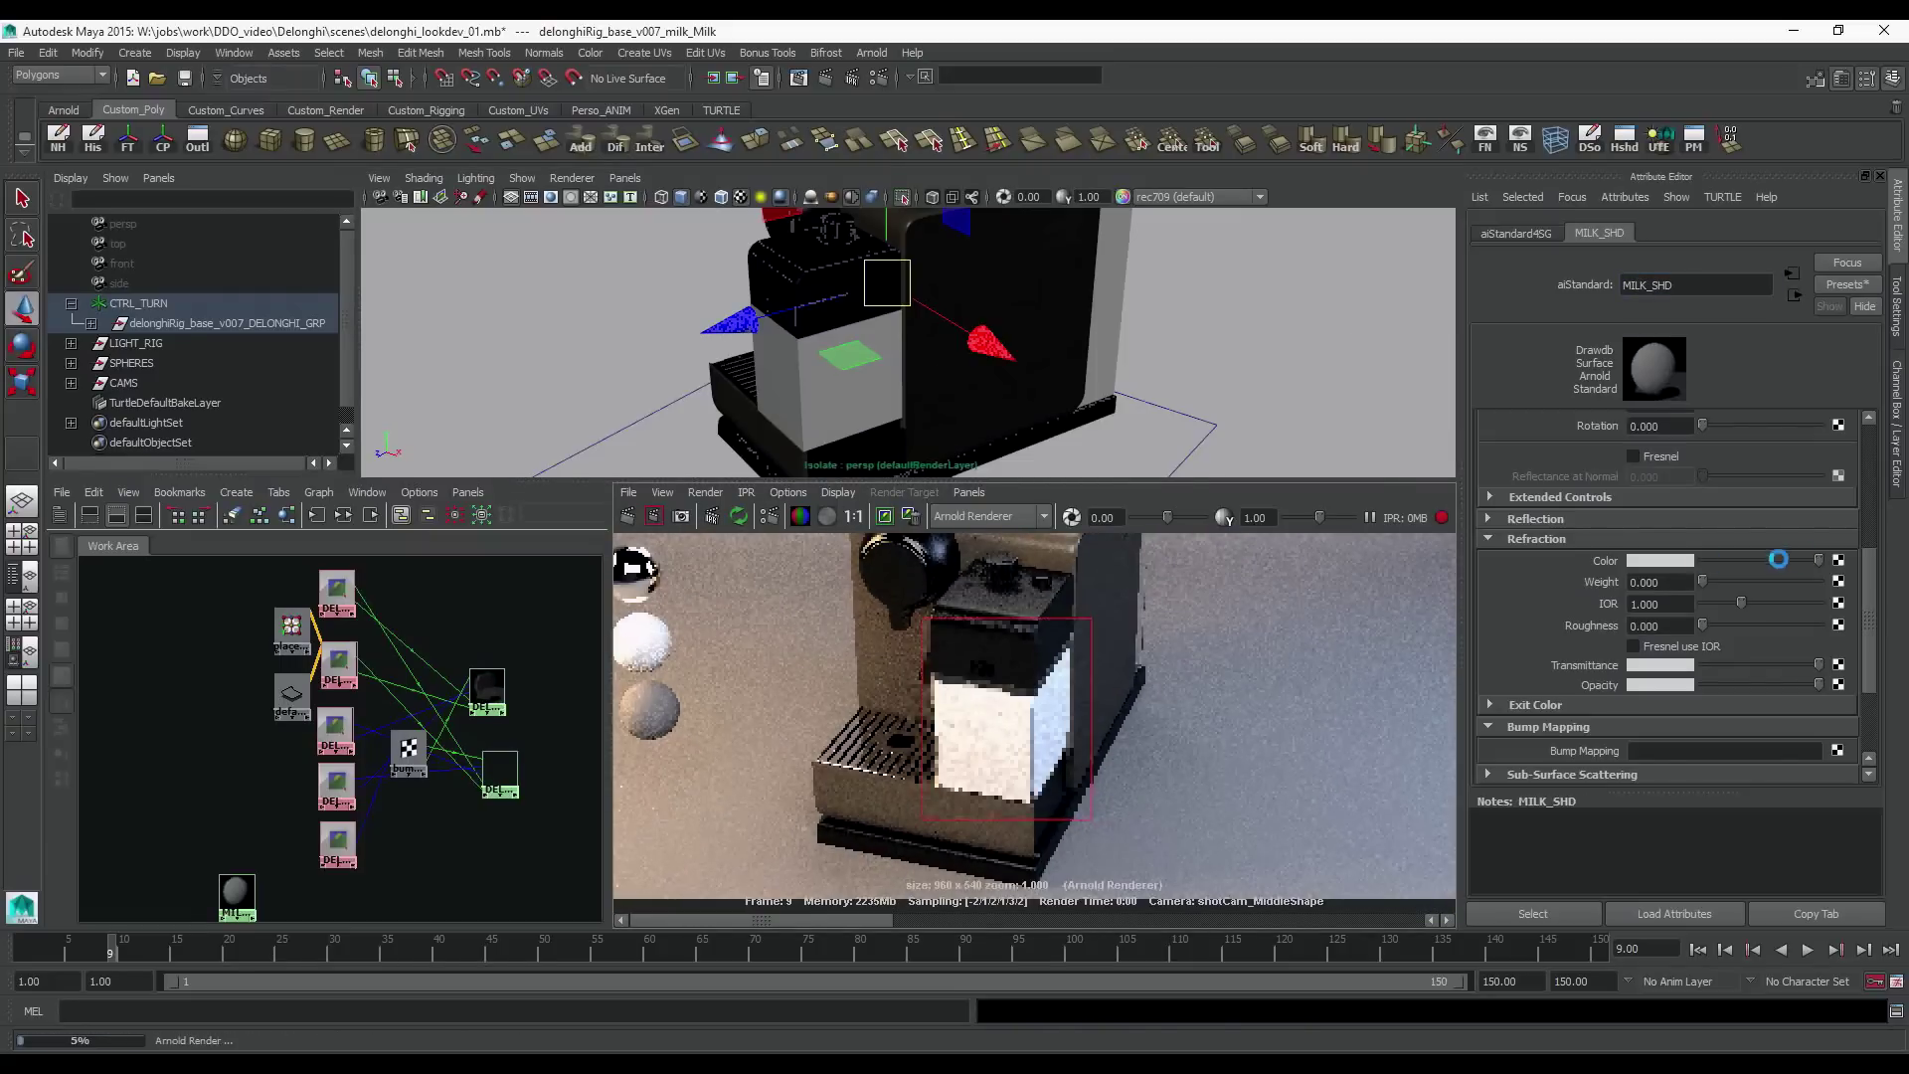
{"action": "scroll", "coordinate": [1763, 434], "scroll_direction": "up", "scroll_amount": 5}
Set MILK_SHD's diffuse colour to a low-saturation beige-grey in the HSV picker
{"action": "left_click", "coordinate": [1678, 485]}
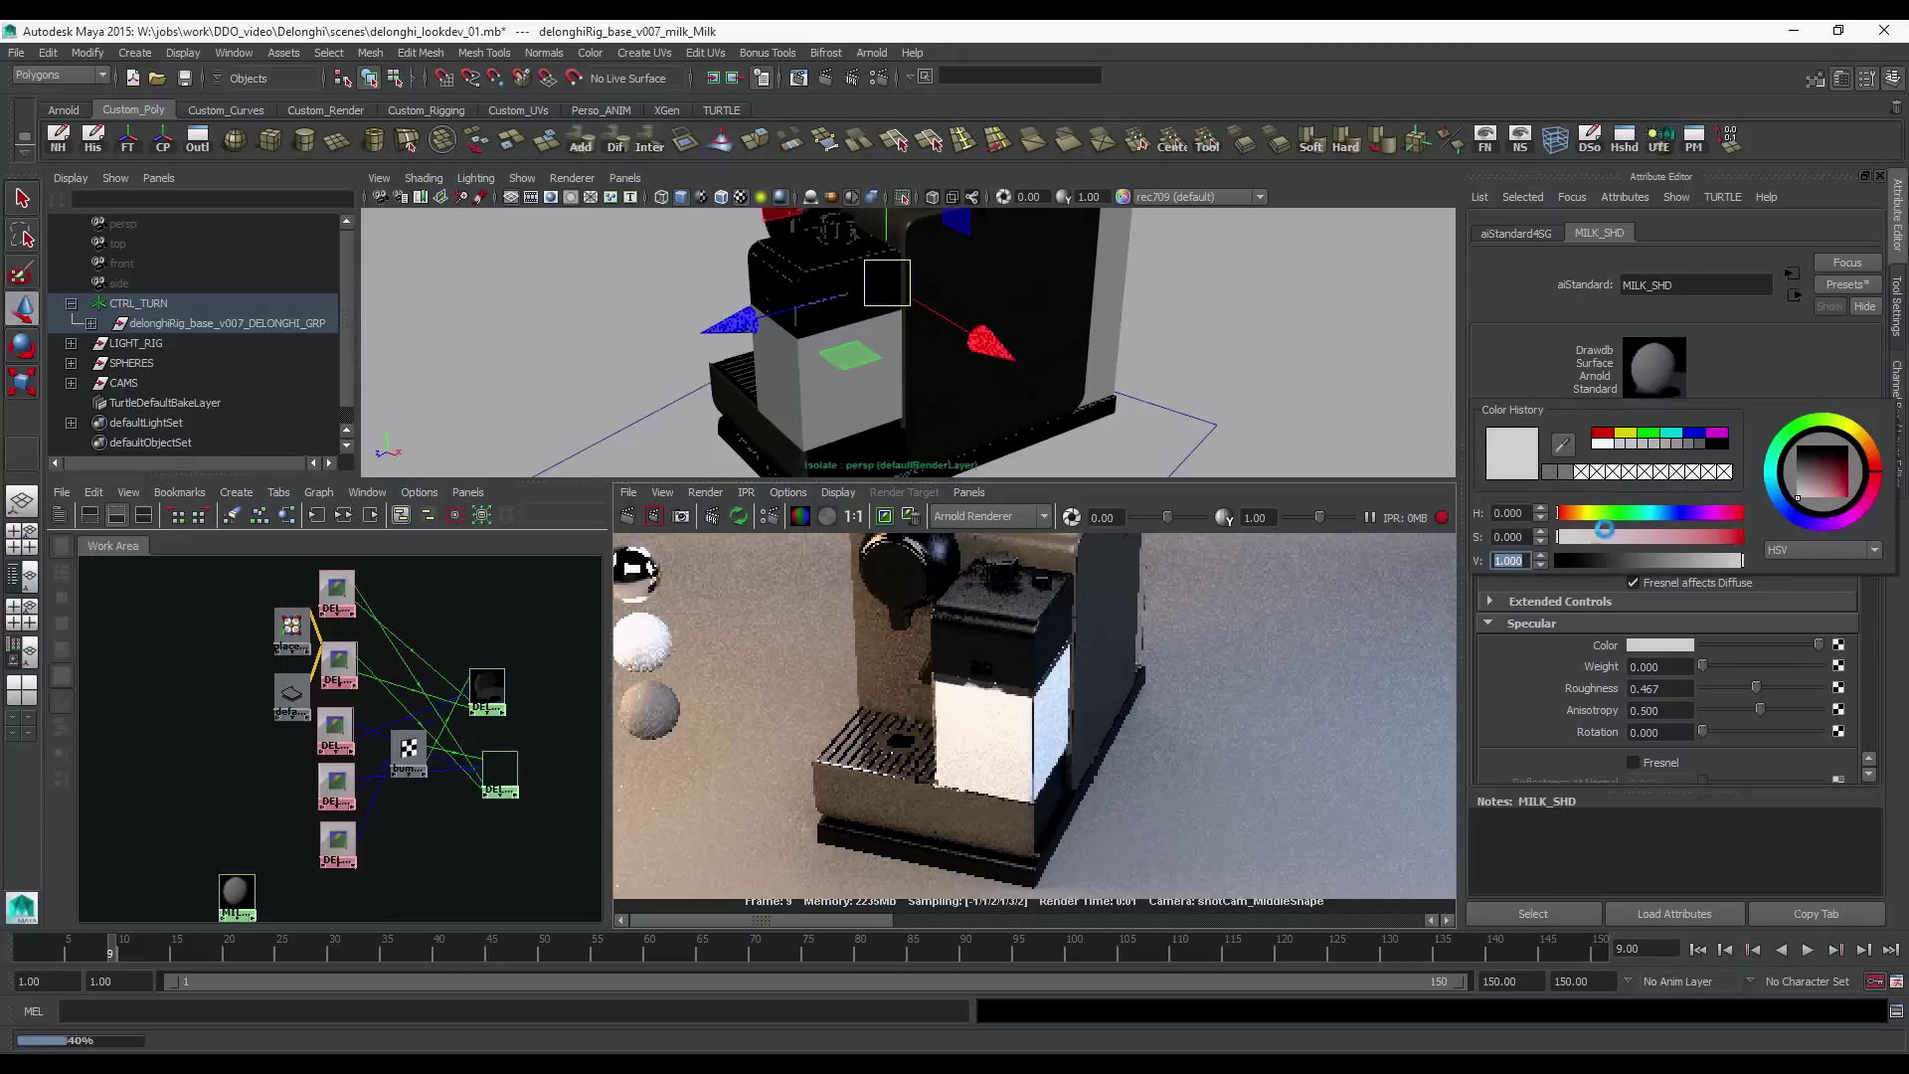
{"action": "left_click", "coordinate": [1578, 512]}
{"action": "left_click", "coordinate": [1591, 537]}
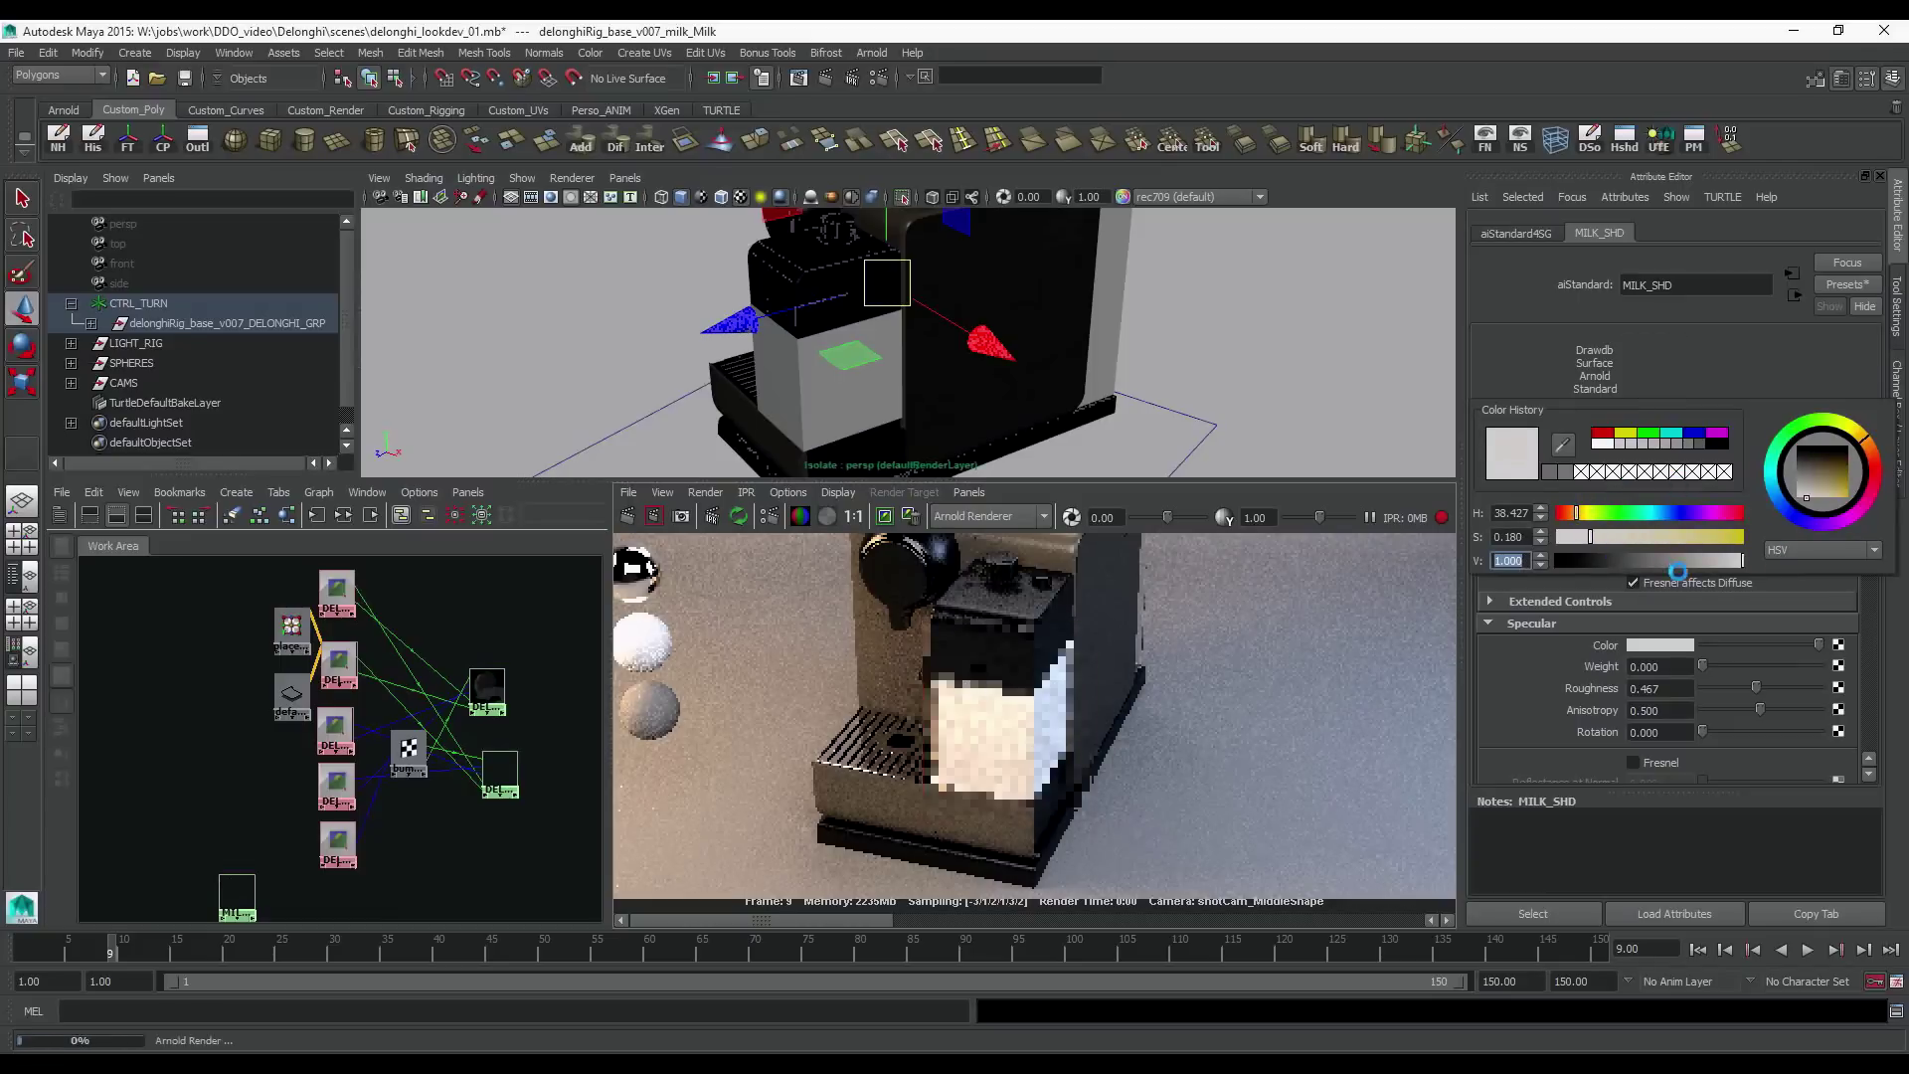
{"action": "left_click", "coordinate": [1687, 562]}
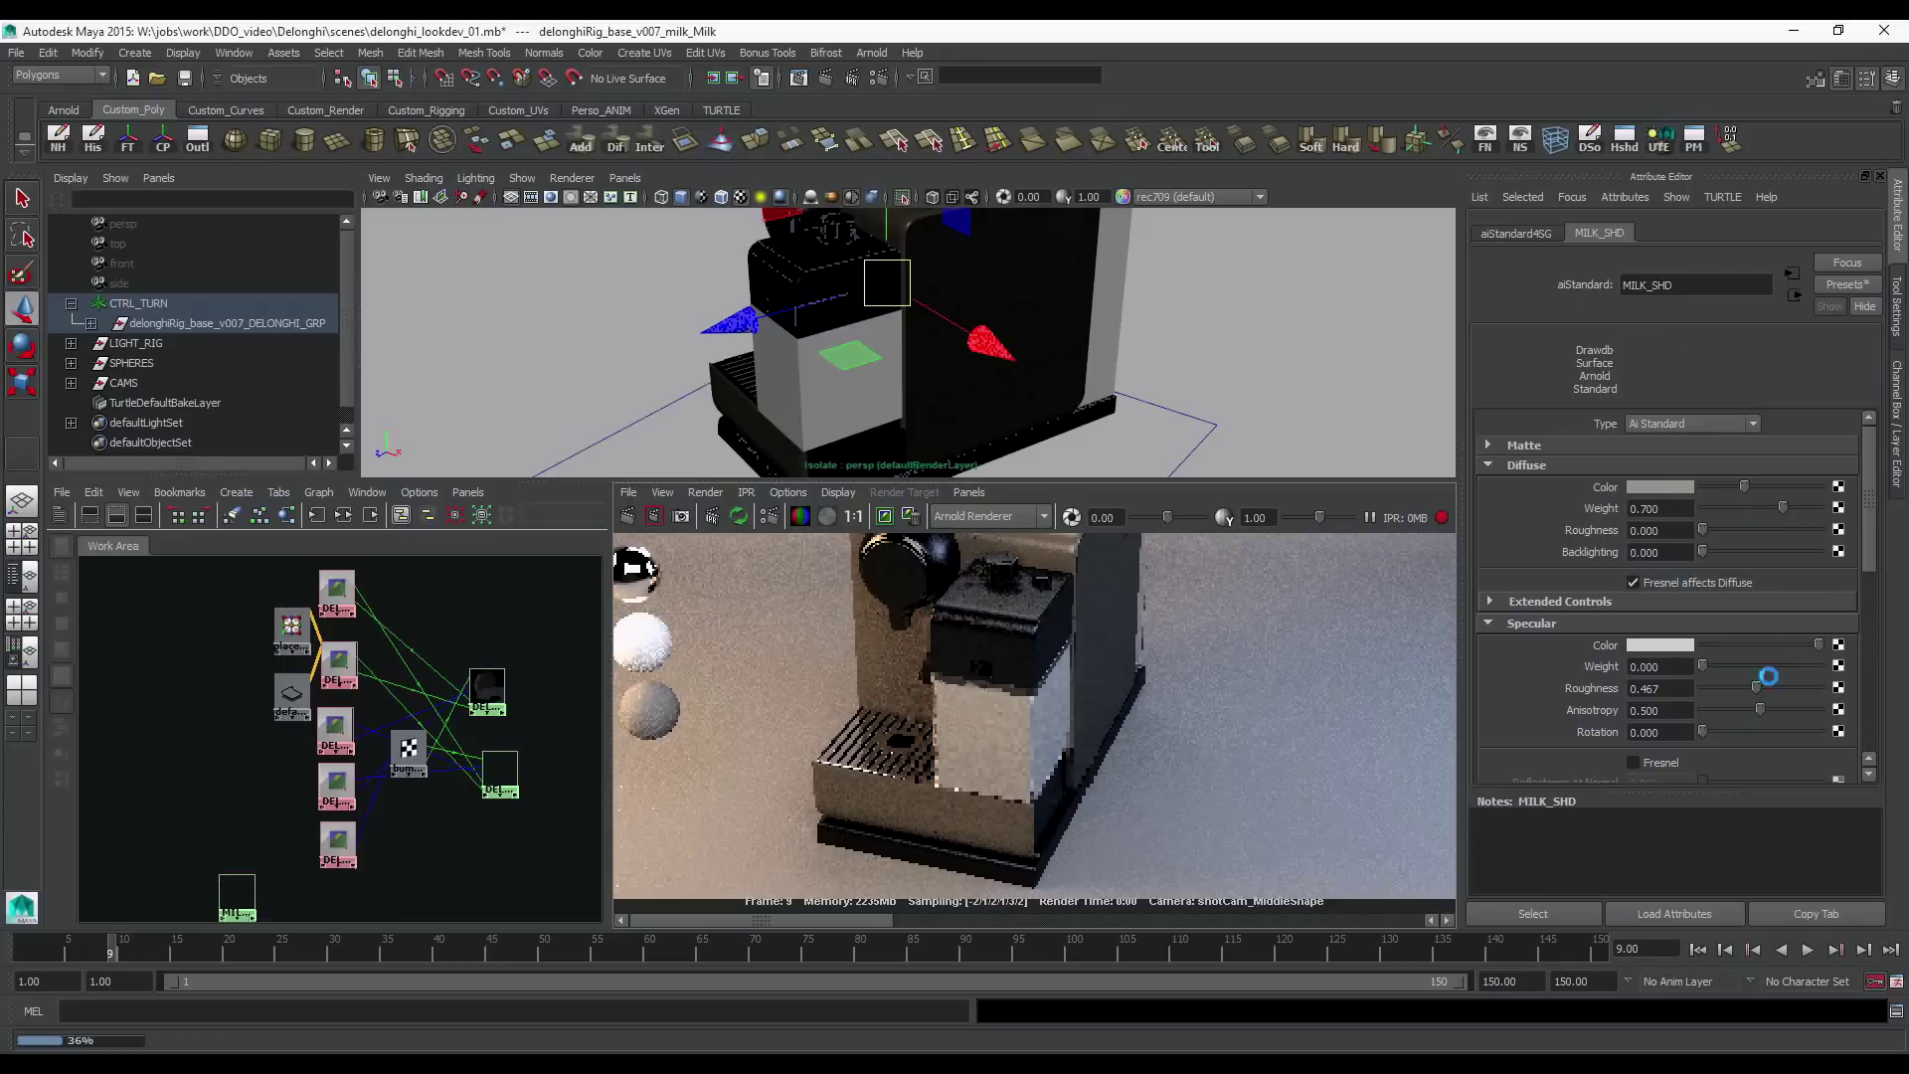
Enable Fresnel specular with 0.04 reflectance and set specular roughness to 0.2
{"action": "scroll", "coordinate": [1740, 566], "scroll_direction": "down", "scroll_amount": 3}
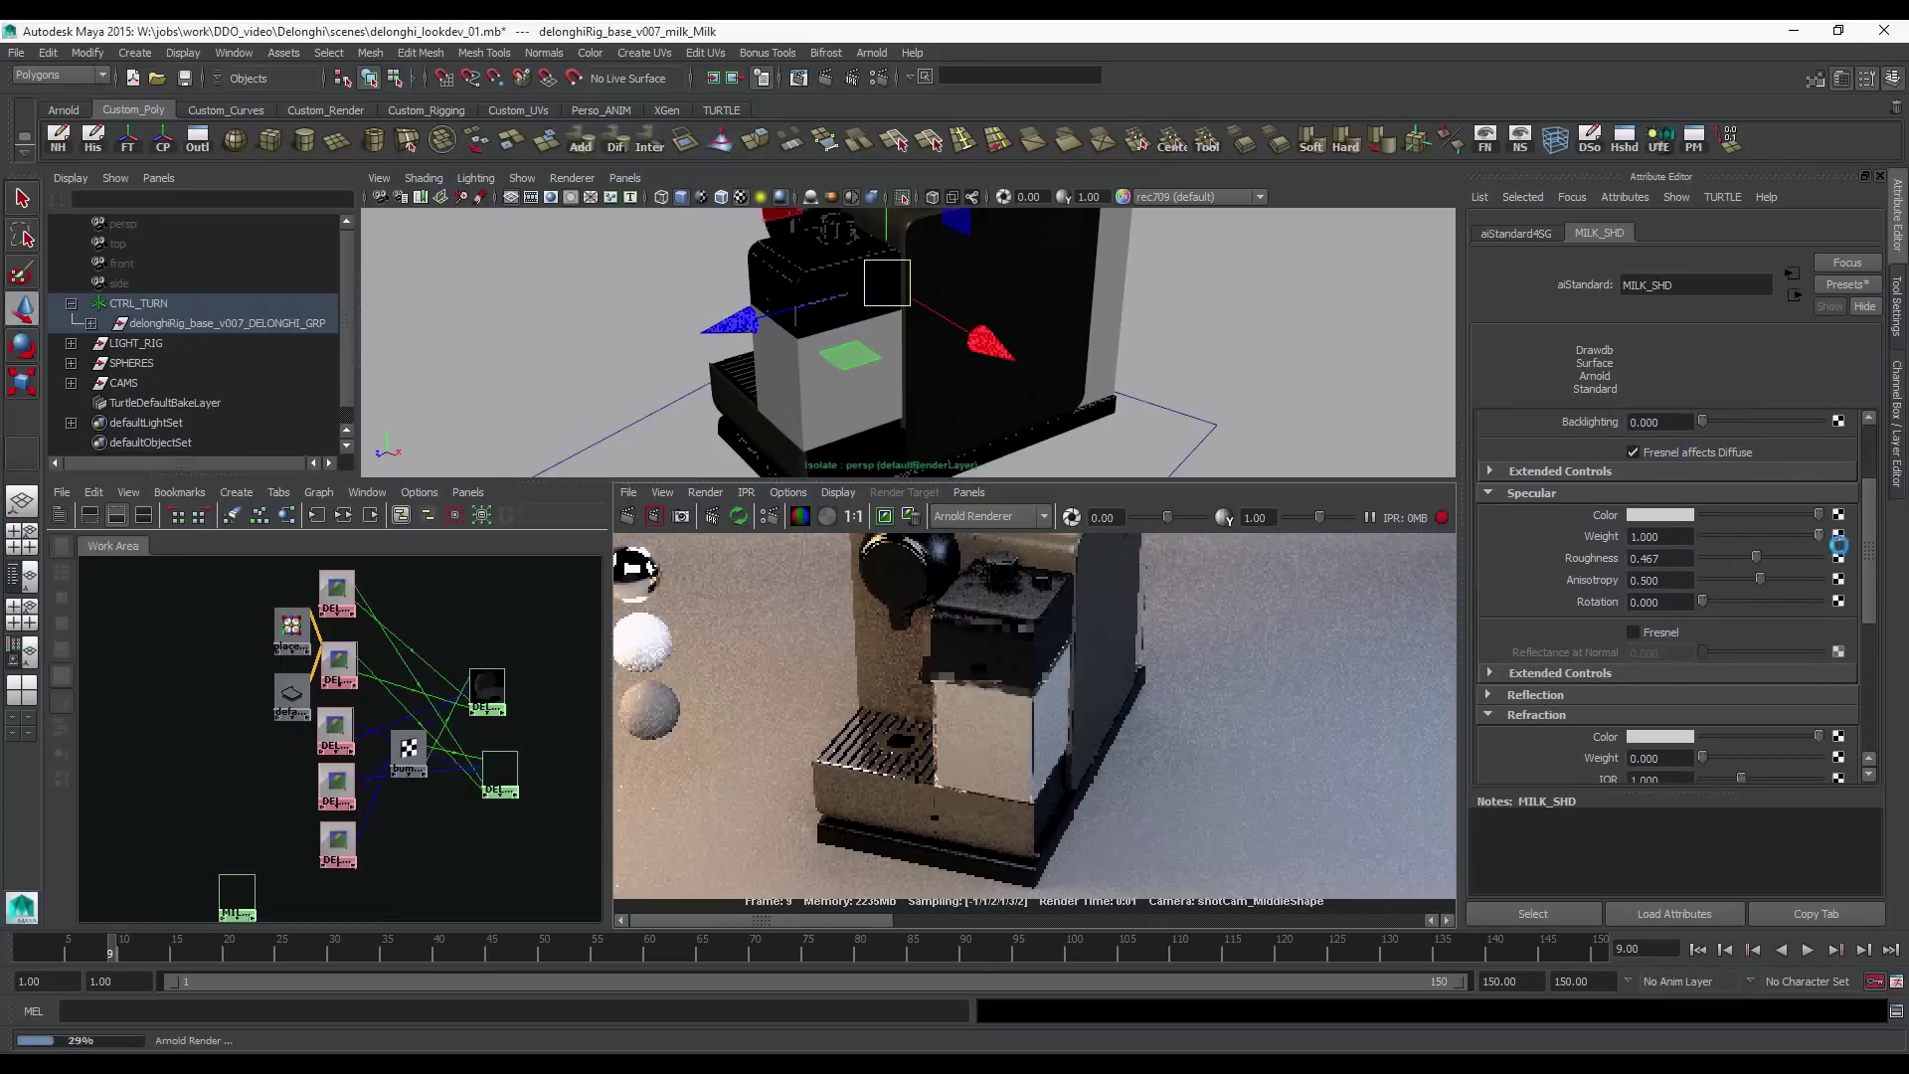
{"action": "left_click", "coordinate": [1633, 632]}
{"action": "type", "text": ".0"}
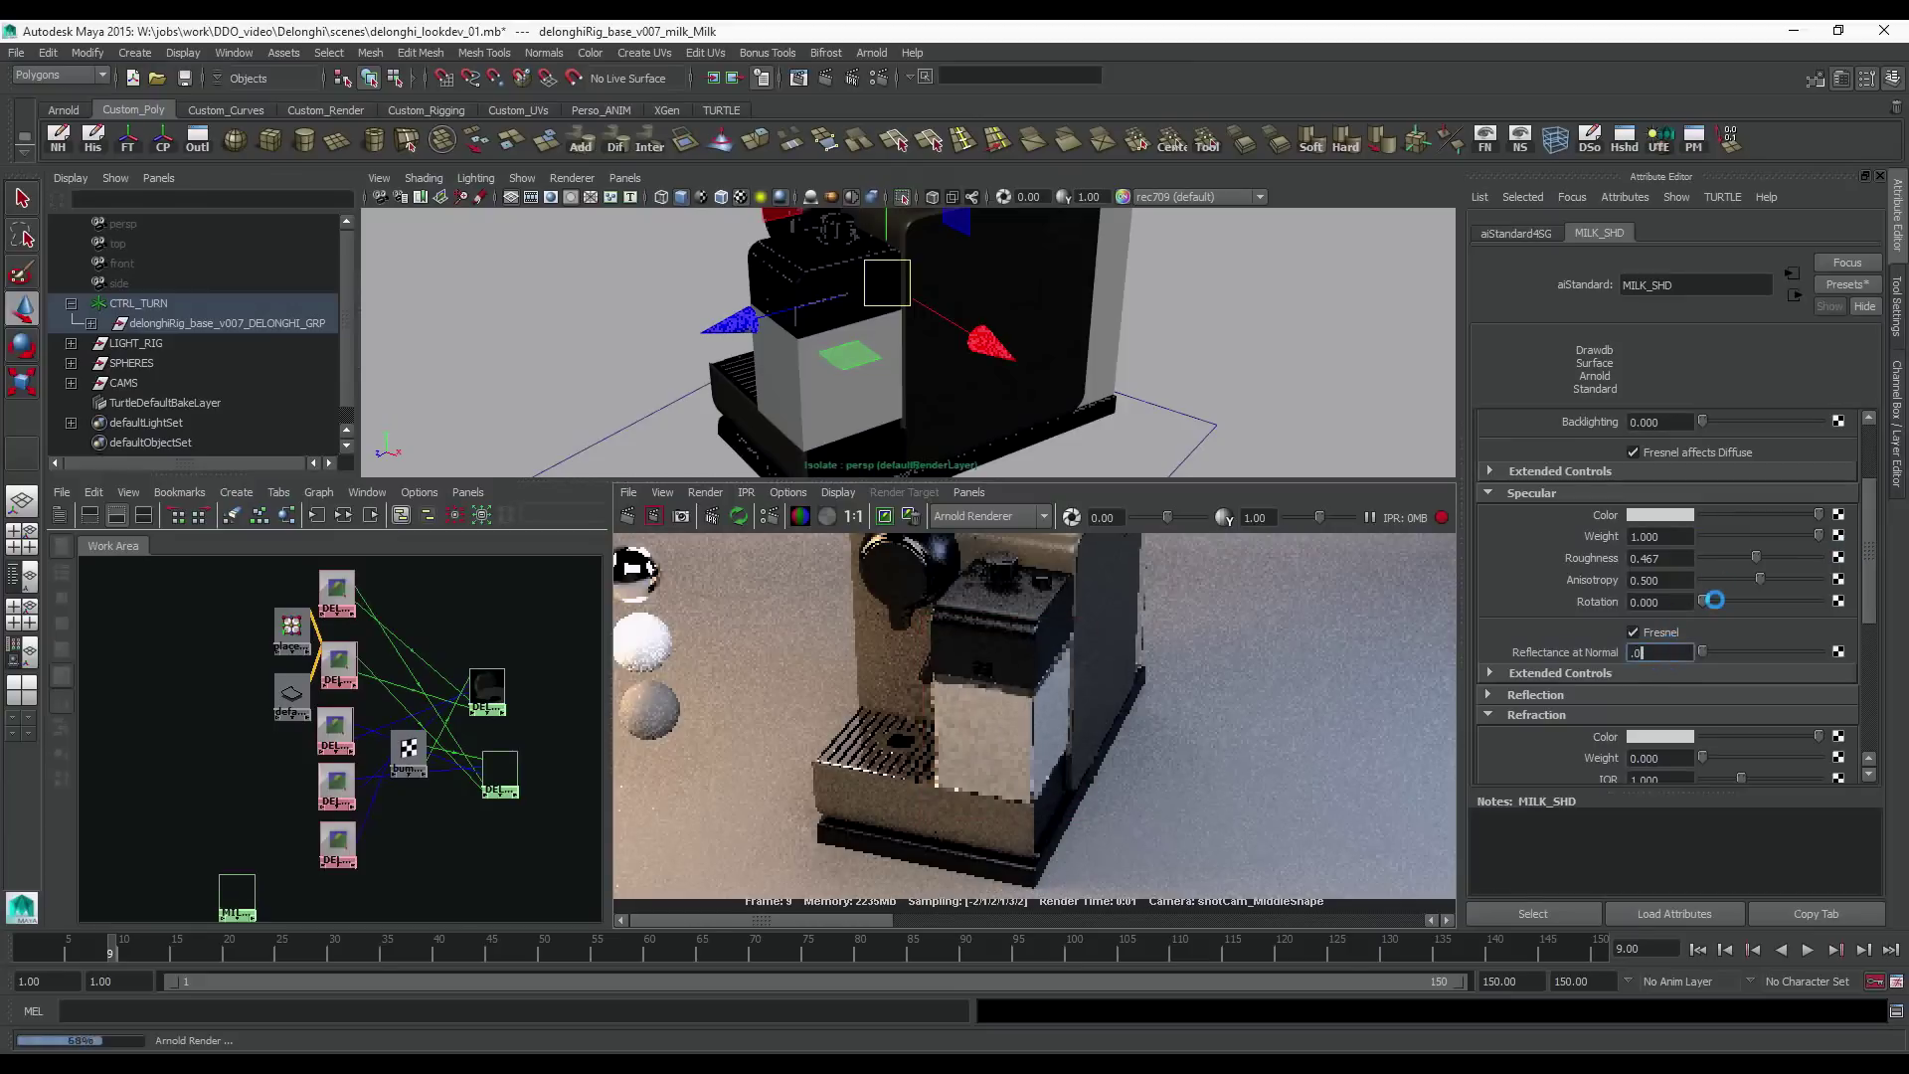
{"action": "type", "text": "4"}
{"action": "key", "text": "Return"}
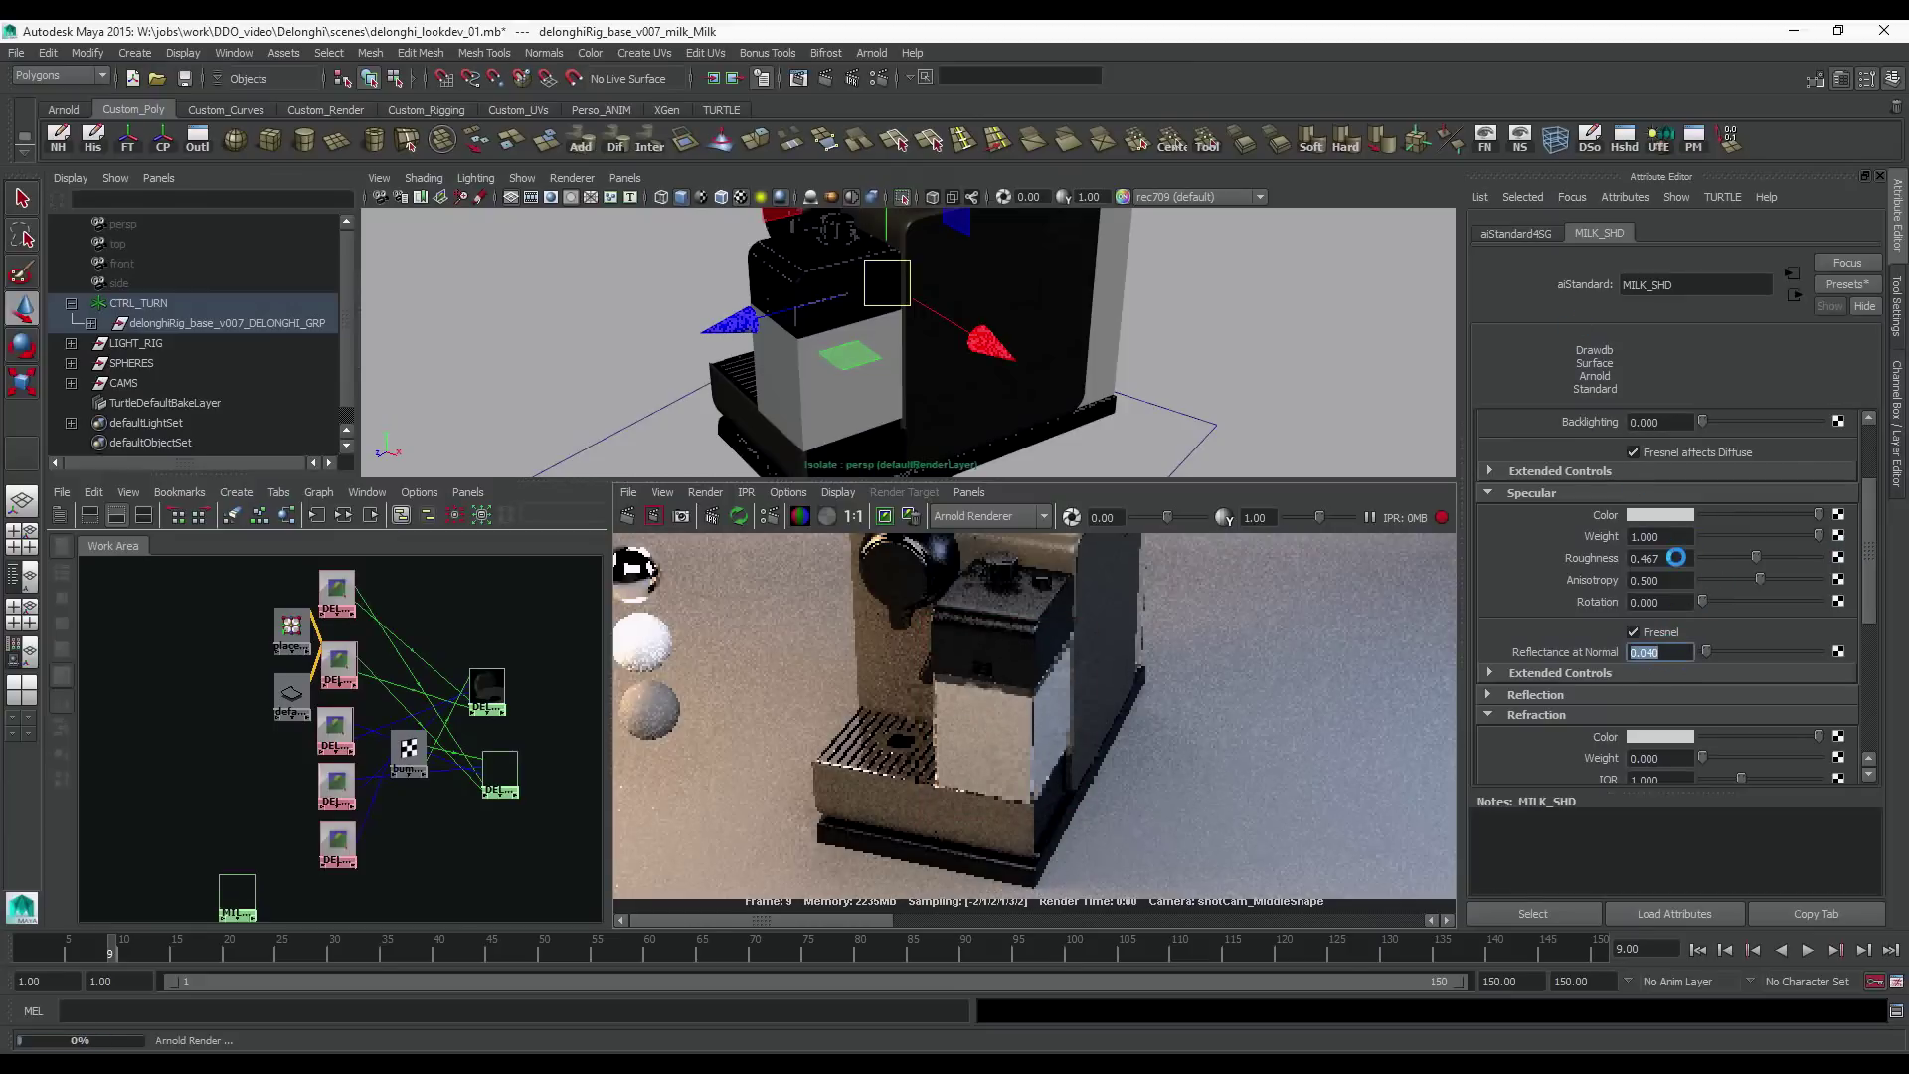
{"action": "left_click", "coordinate": [1676, 558]}
{"action": "type", "text": ".2"}
{"action": "key", "text": "Return"}
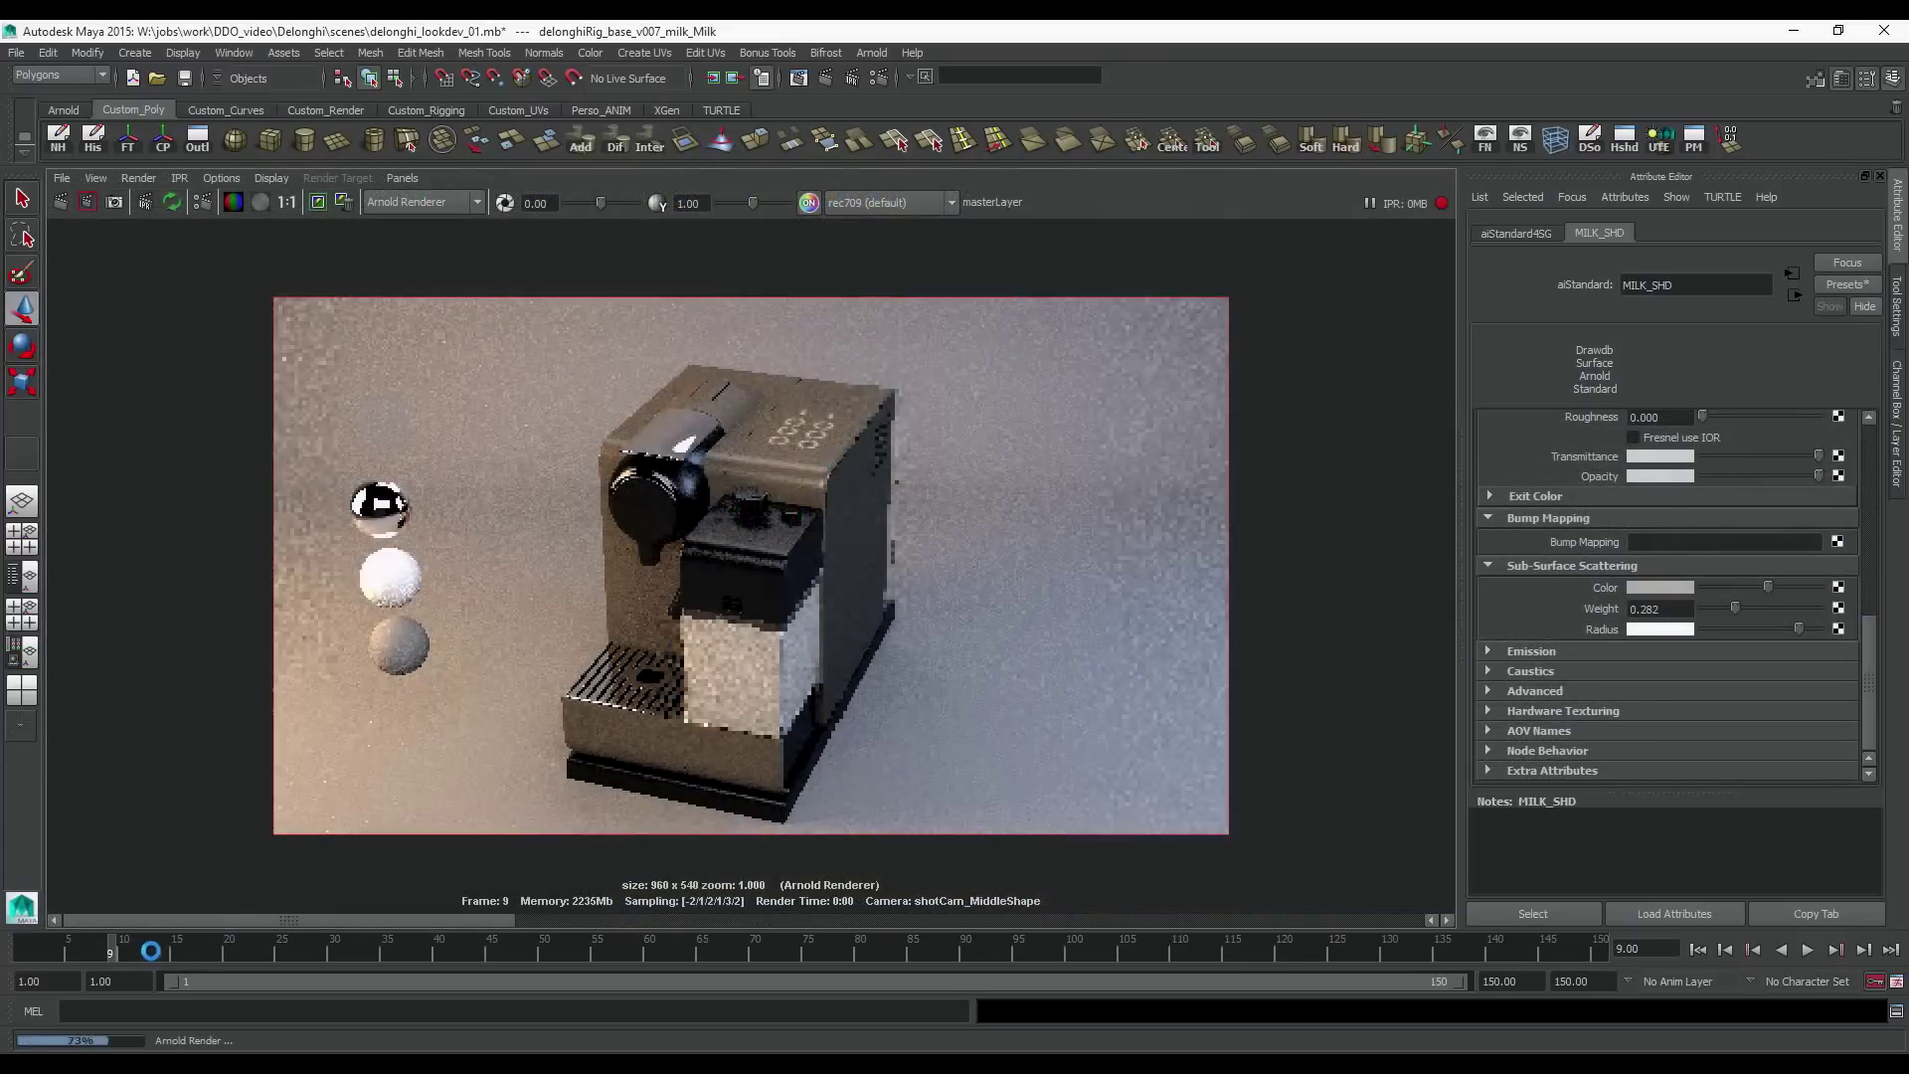
Scrub to frame 1 to update the render and save the scene as delonghi_lookdev_01.mb
{"action": "left_click_drag", "start_coordinate": [149, 954], "coordinate": [583, 954]}
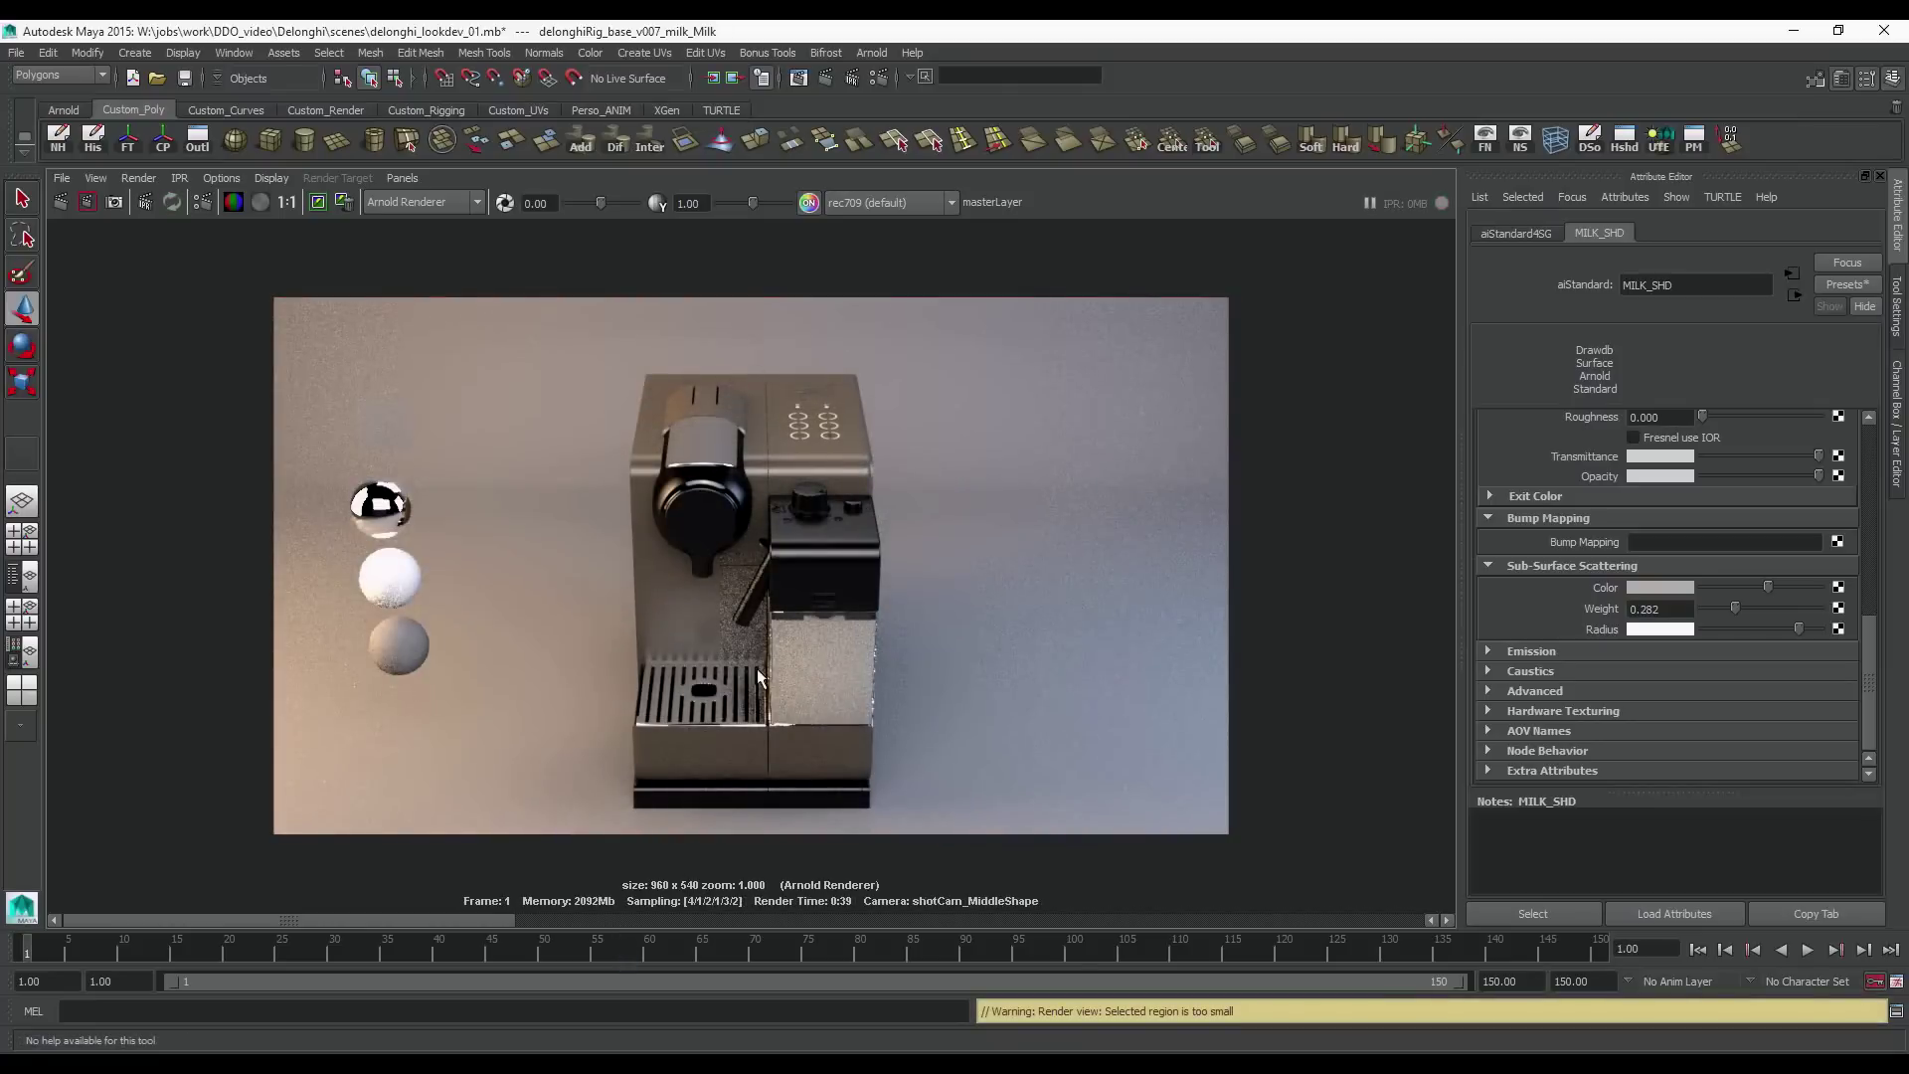
{"action": "key", "text": "ctrl+s"}
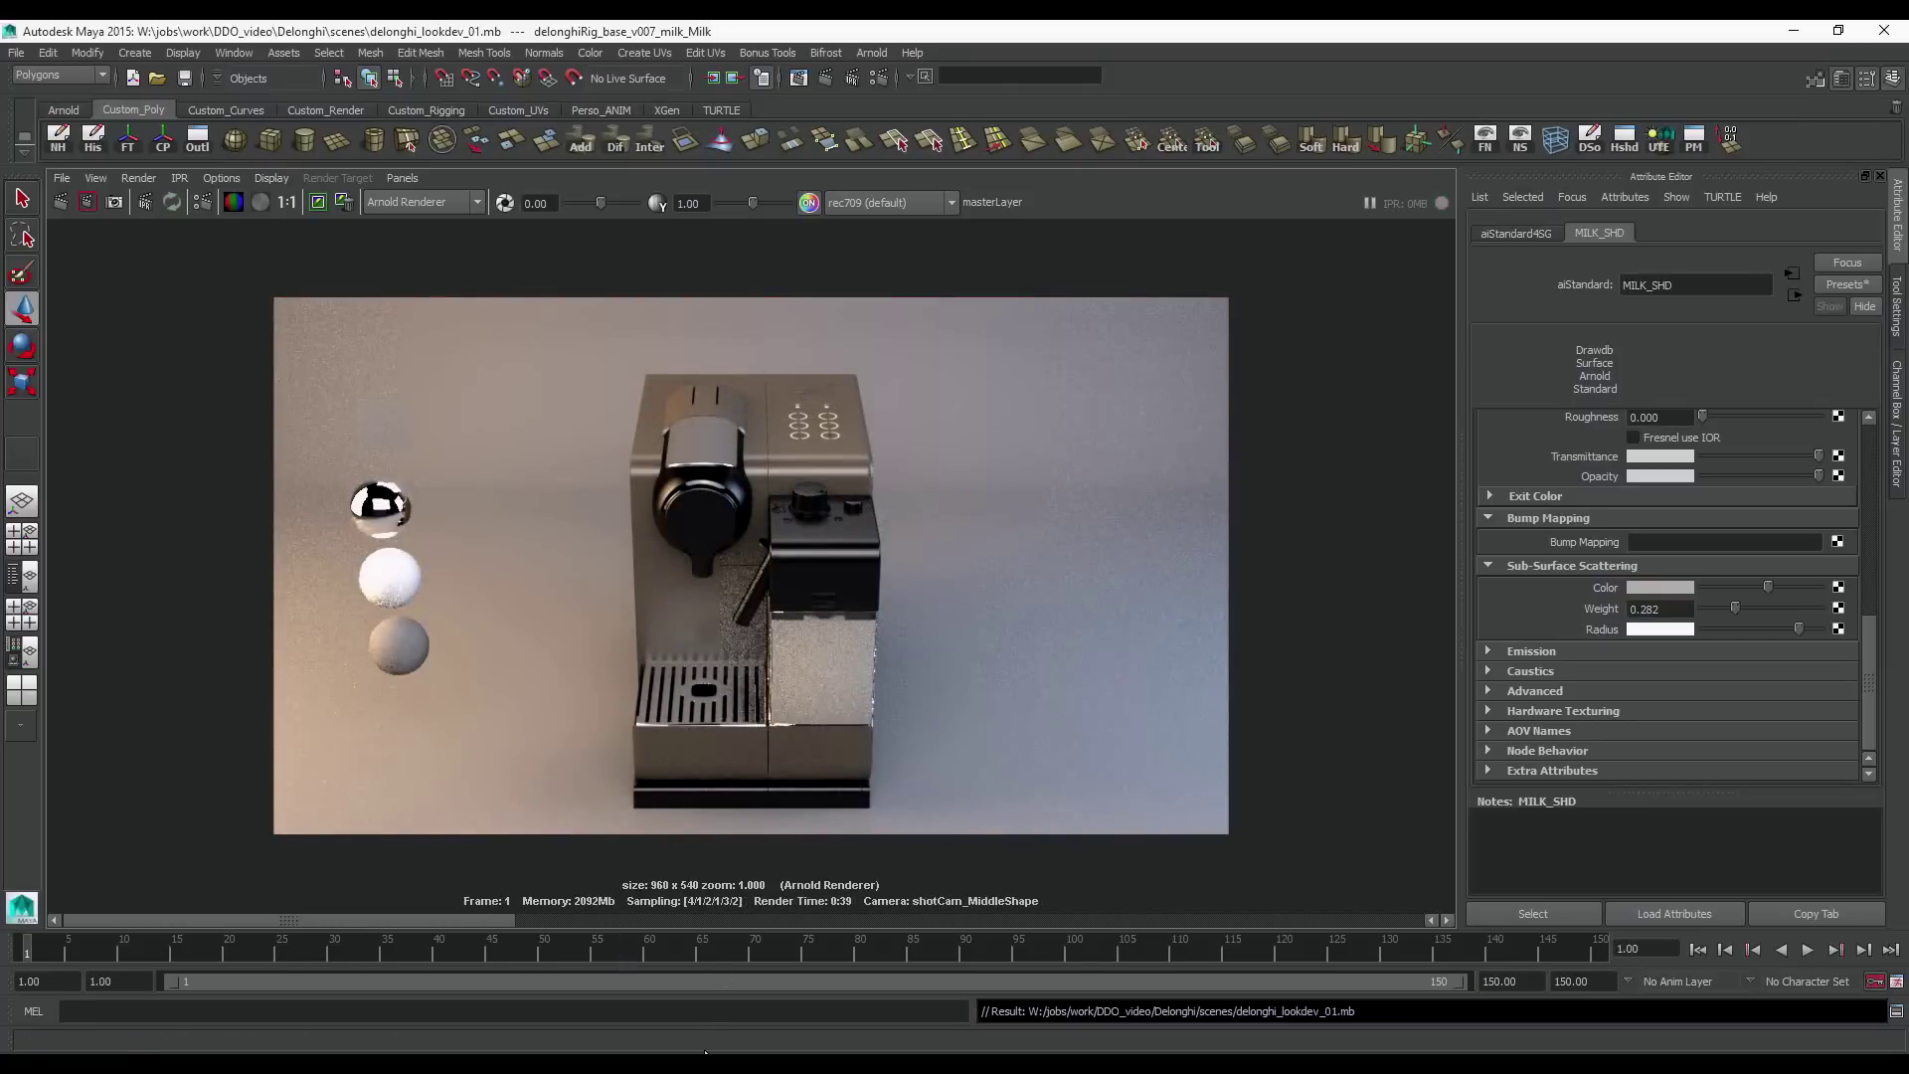
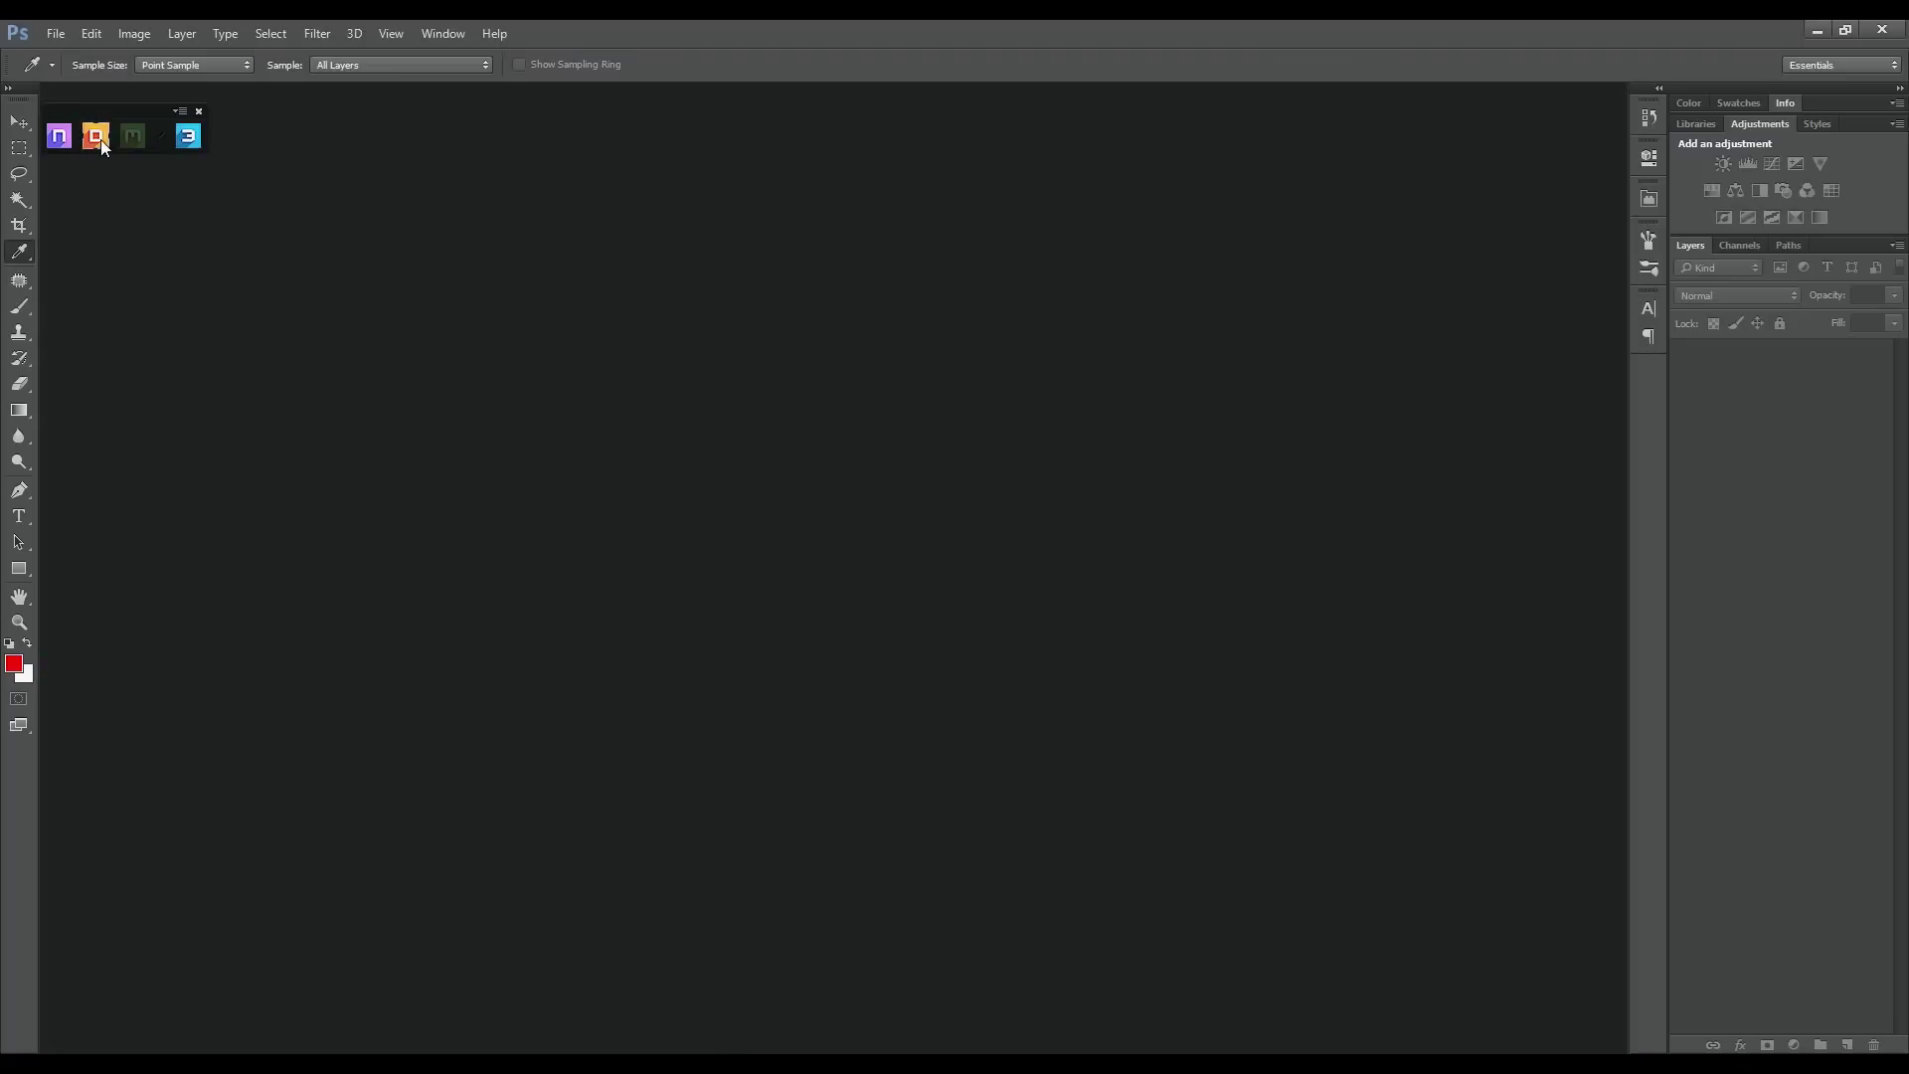
Load Project.xml from delonghi_video into DDO and launch the 3DO preview of the textured machine
{"action": "left_click", "coordinate": [101, 141]}
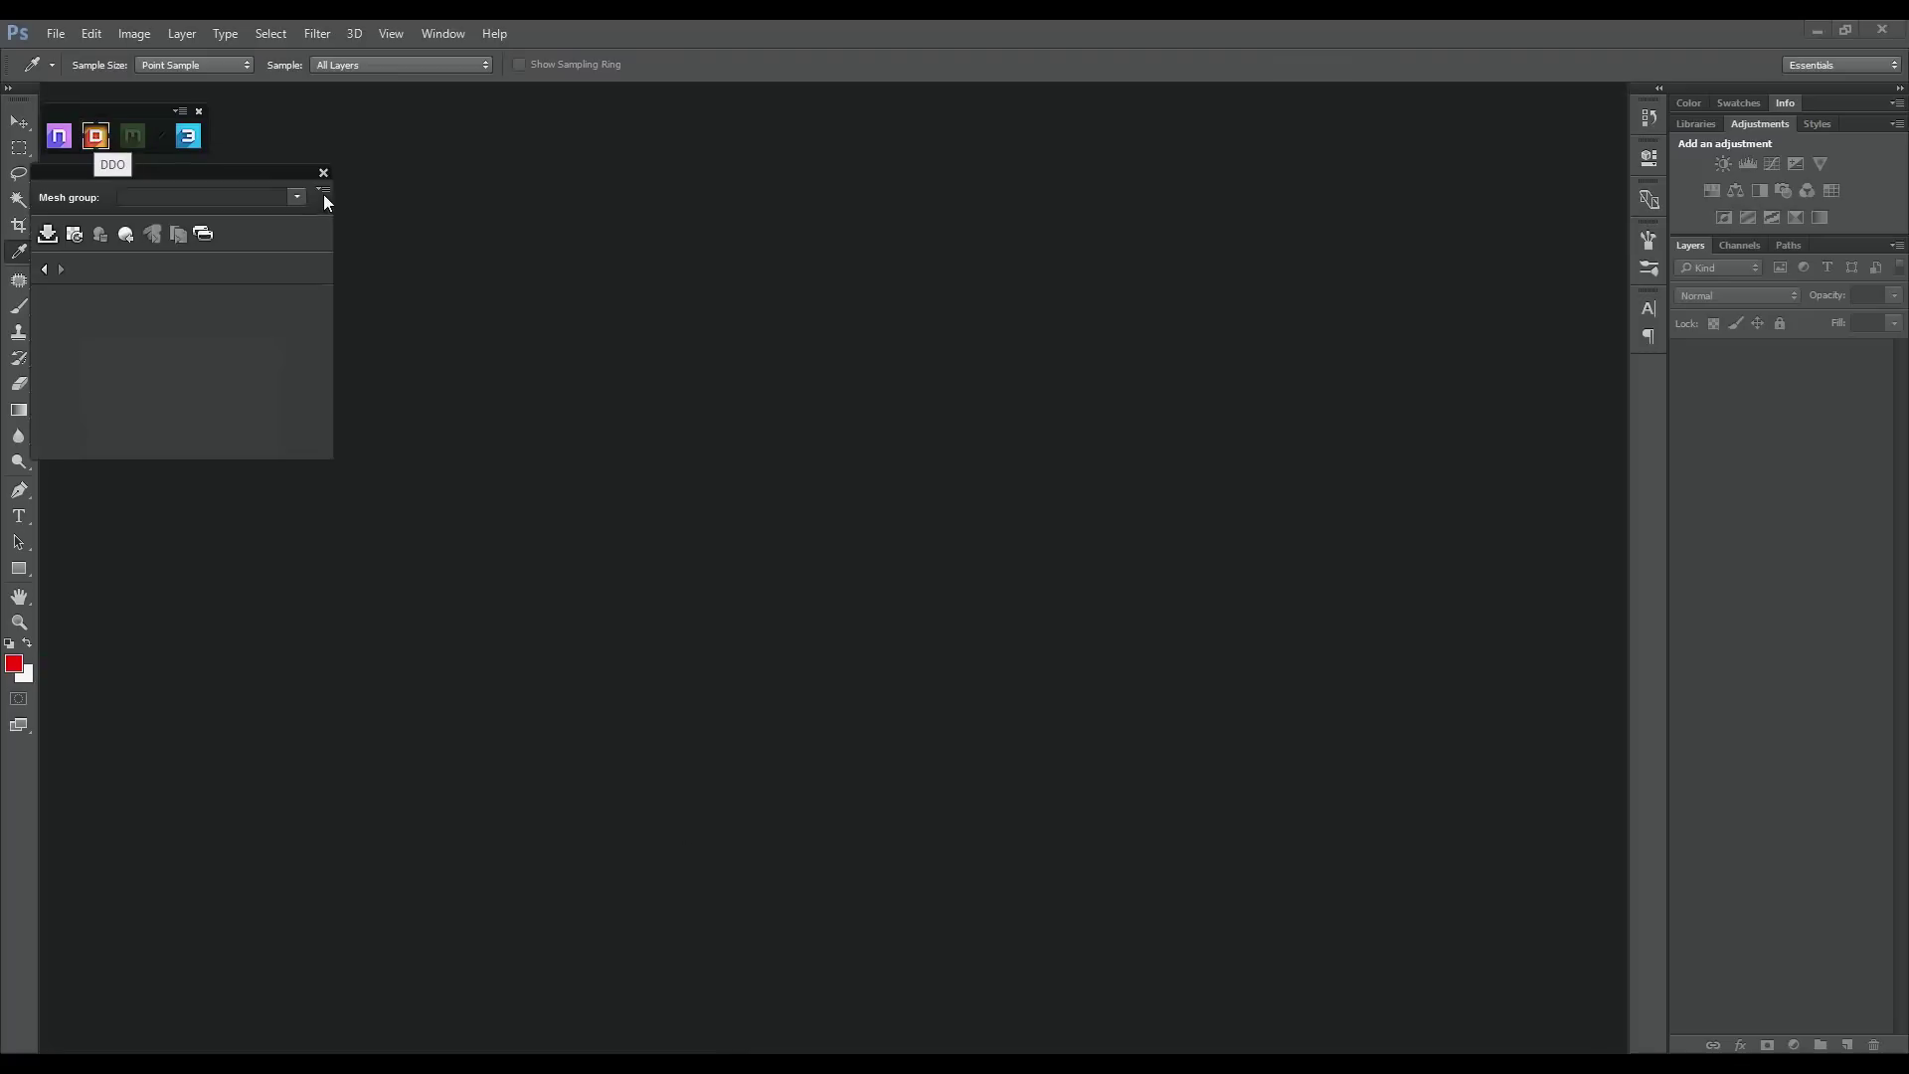
{"action": "left_click", "coordinate": [269, 188]}
{"action": "left_click", "coordinate": [313, 347]}
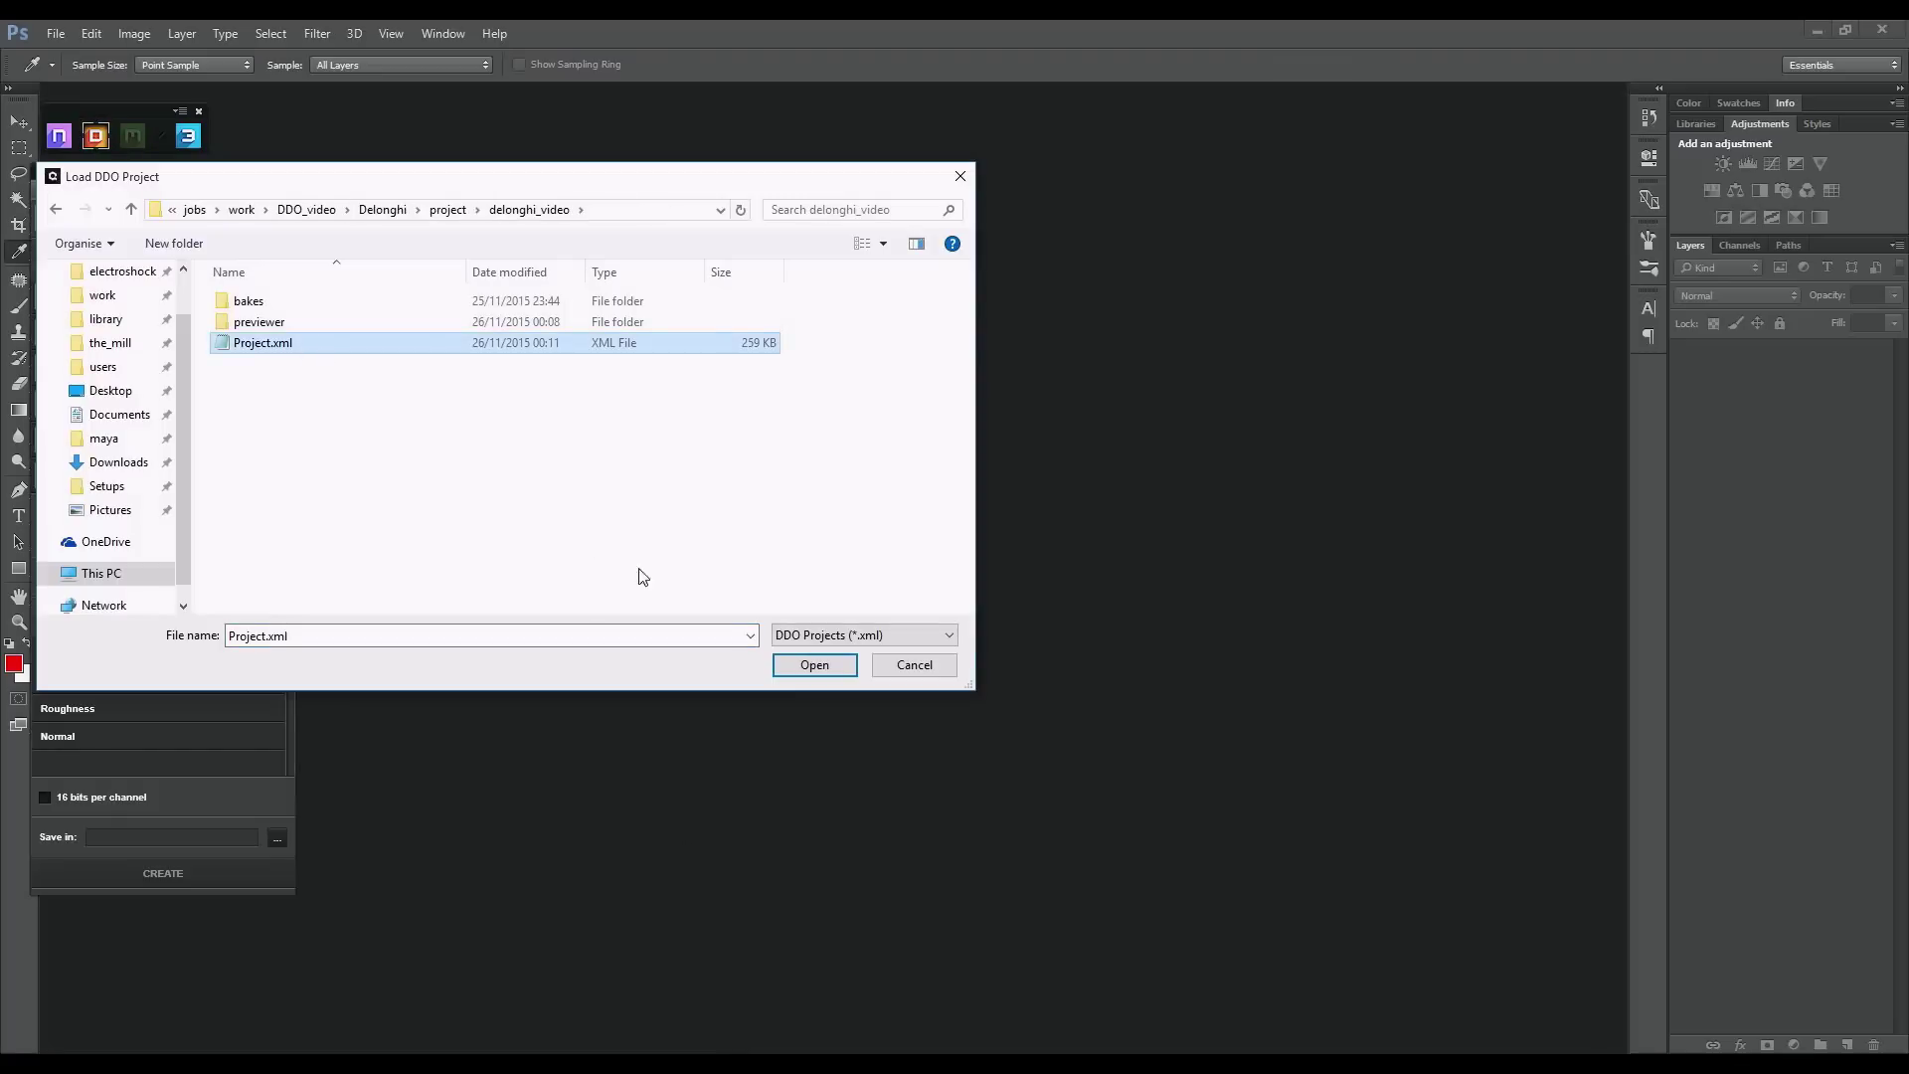
{"action": "left_click", "coordinate": [814, 664]}
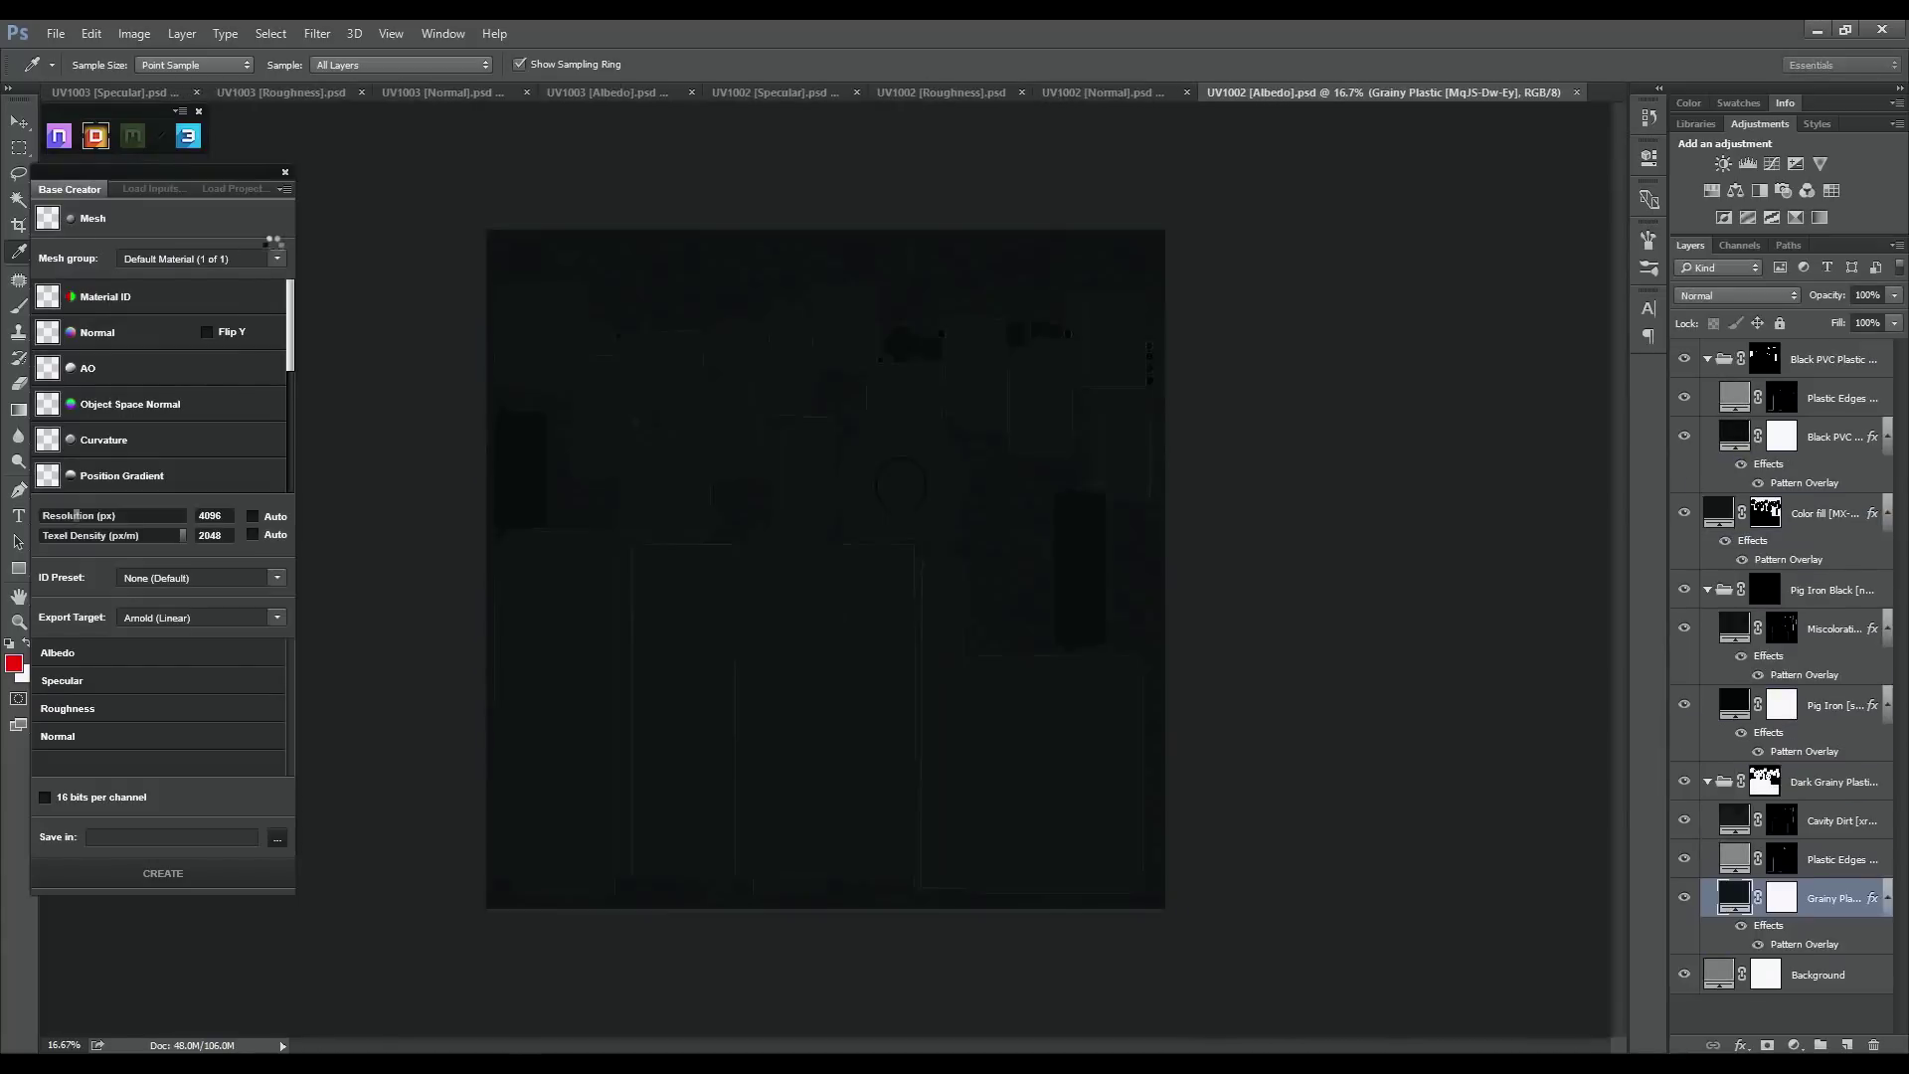
{"action": "left_click", "coordinate": [188, 137]}
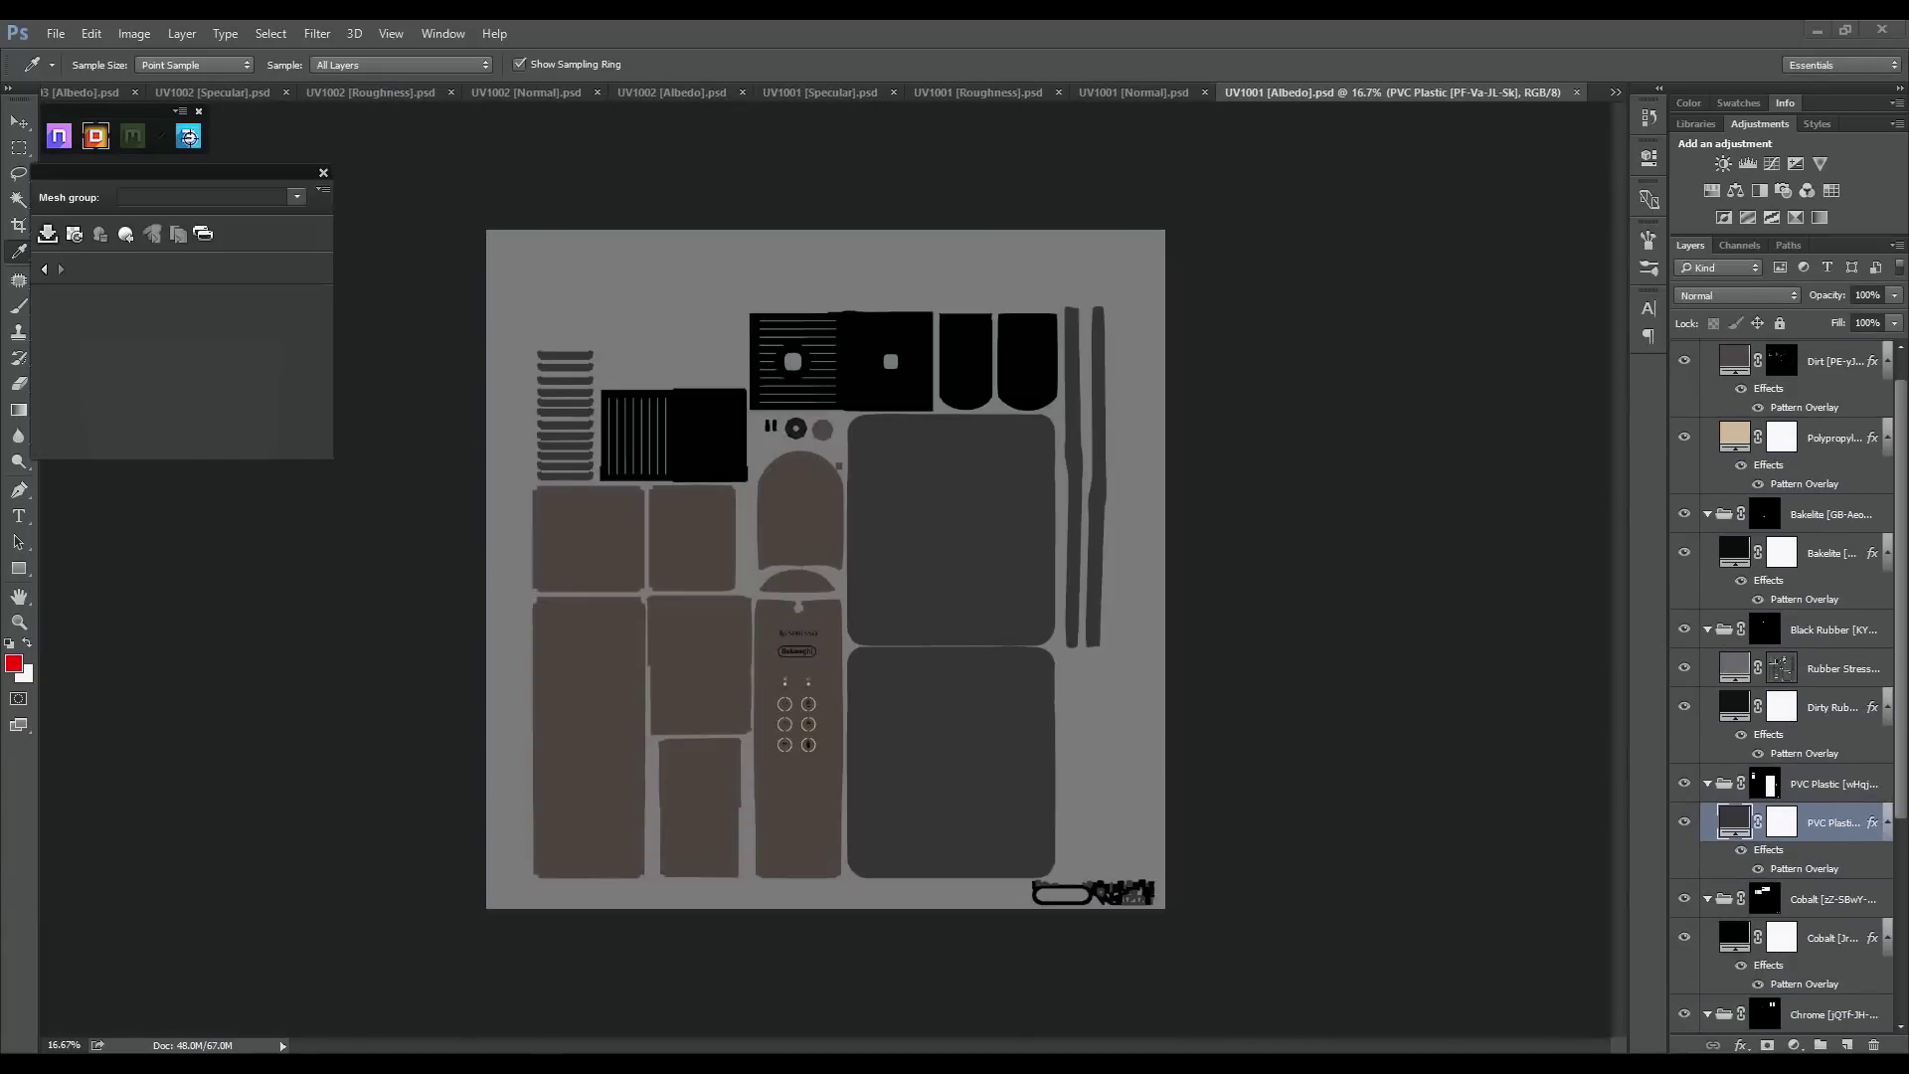
{"action": "left_click", "coordinate": [188, 140]}
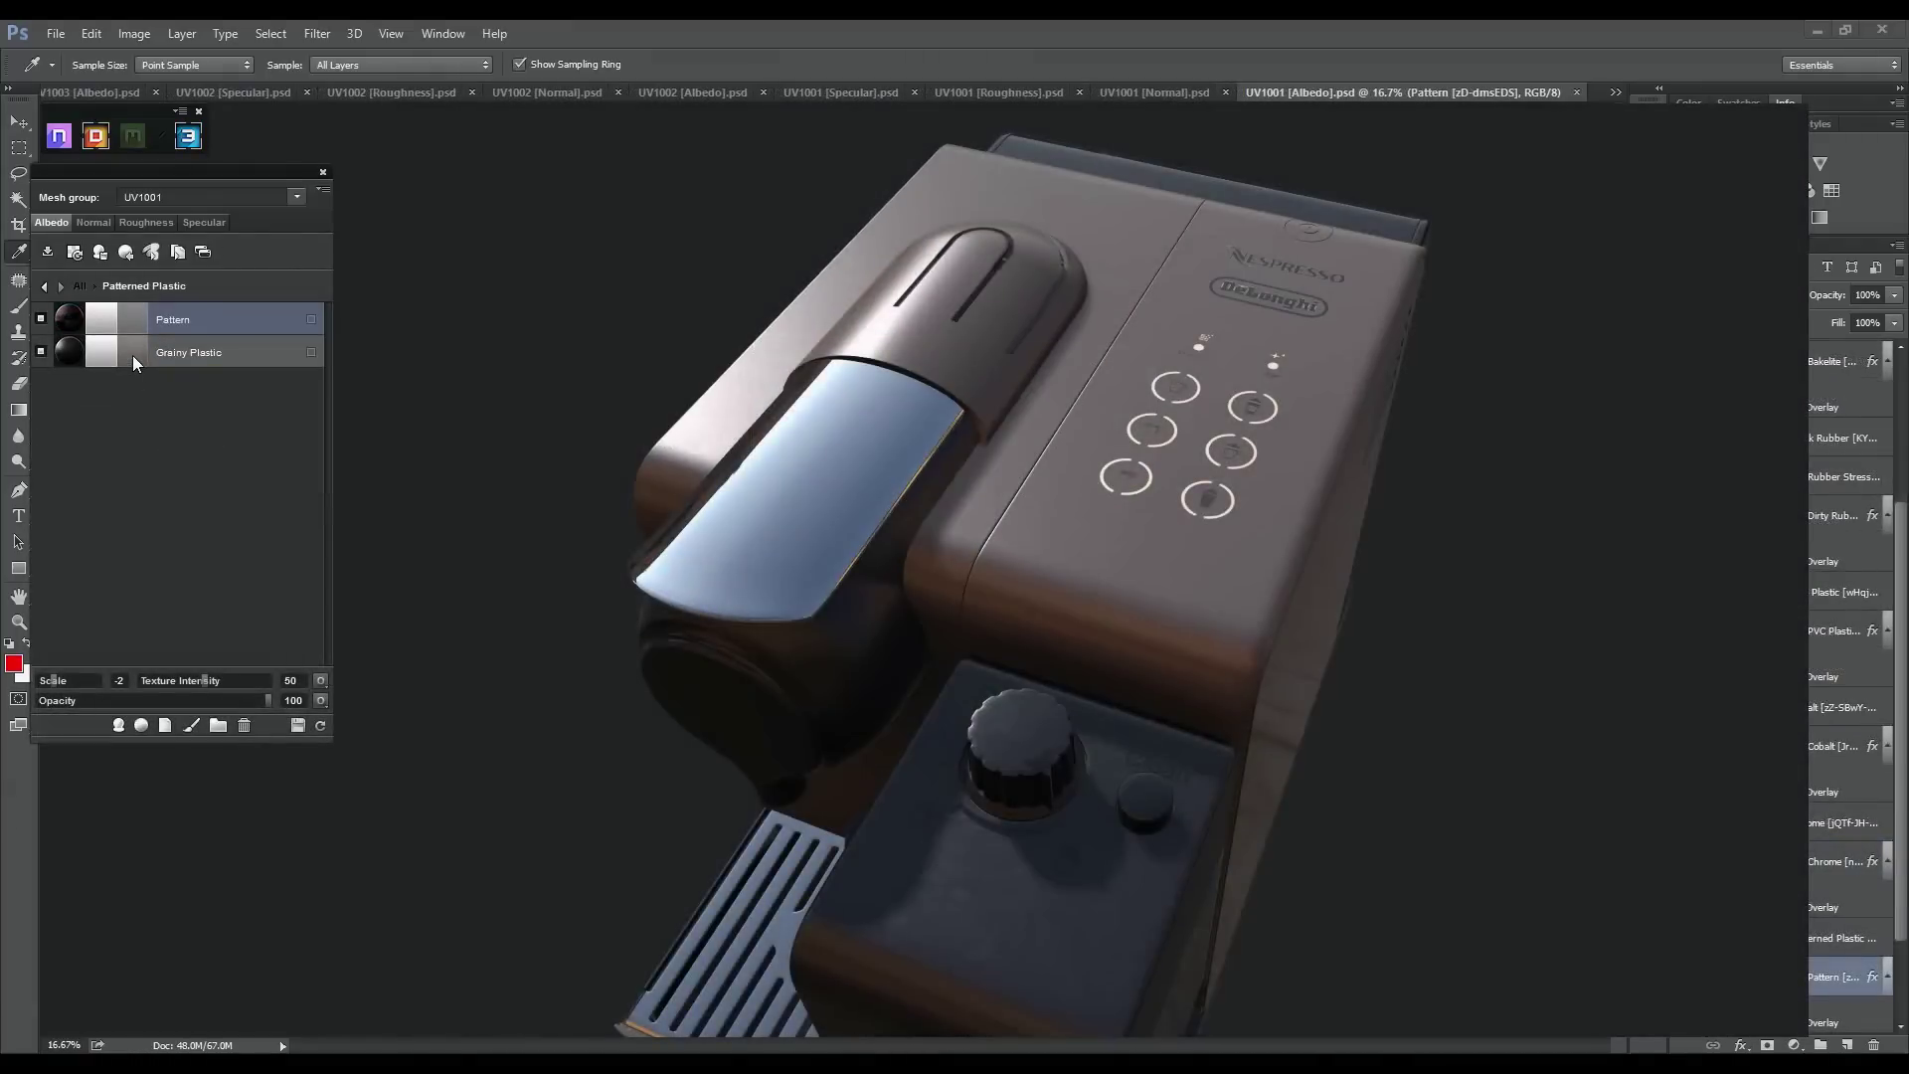
Recolour the Grainy Plastic swatch and make the PVC Plastic a neutral grey
{"action": "left_click", "coordinate": [134, 362]}
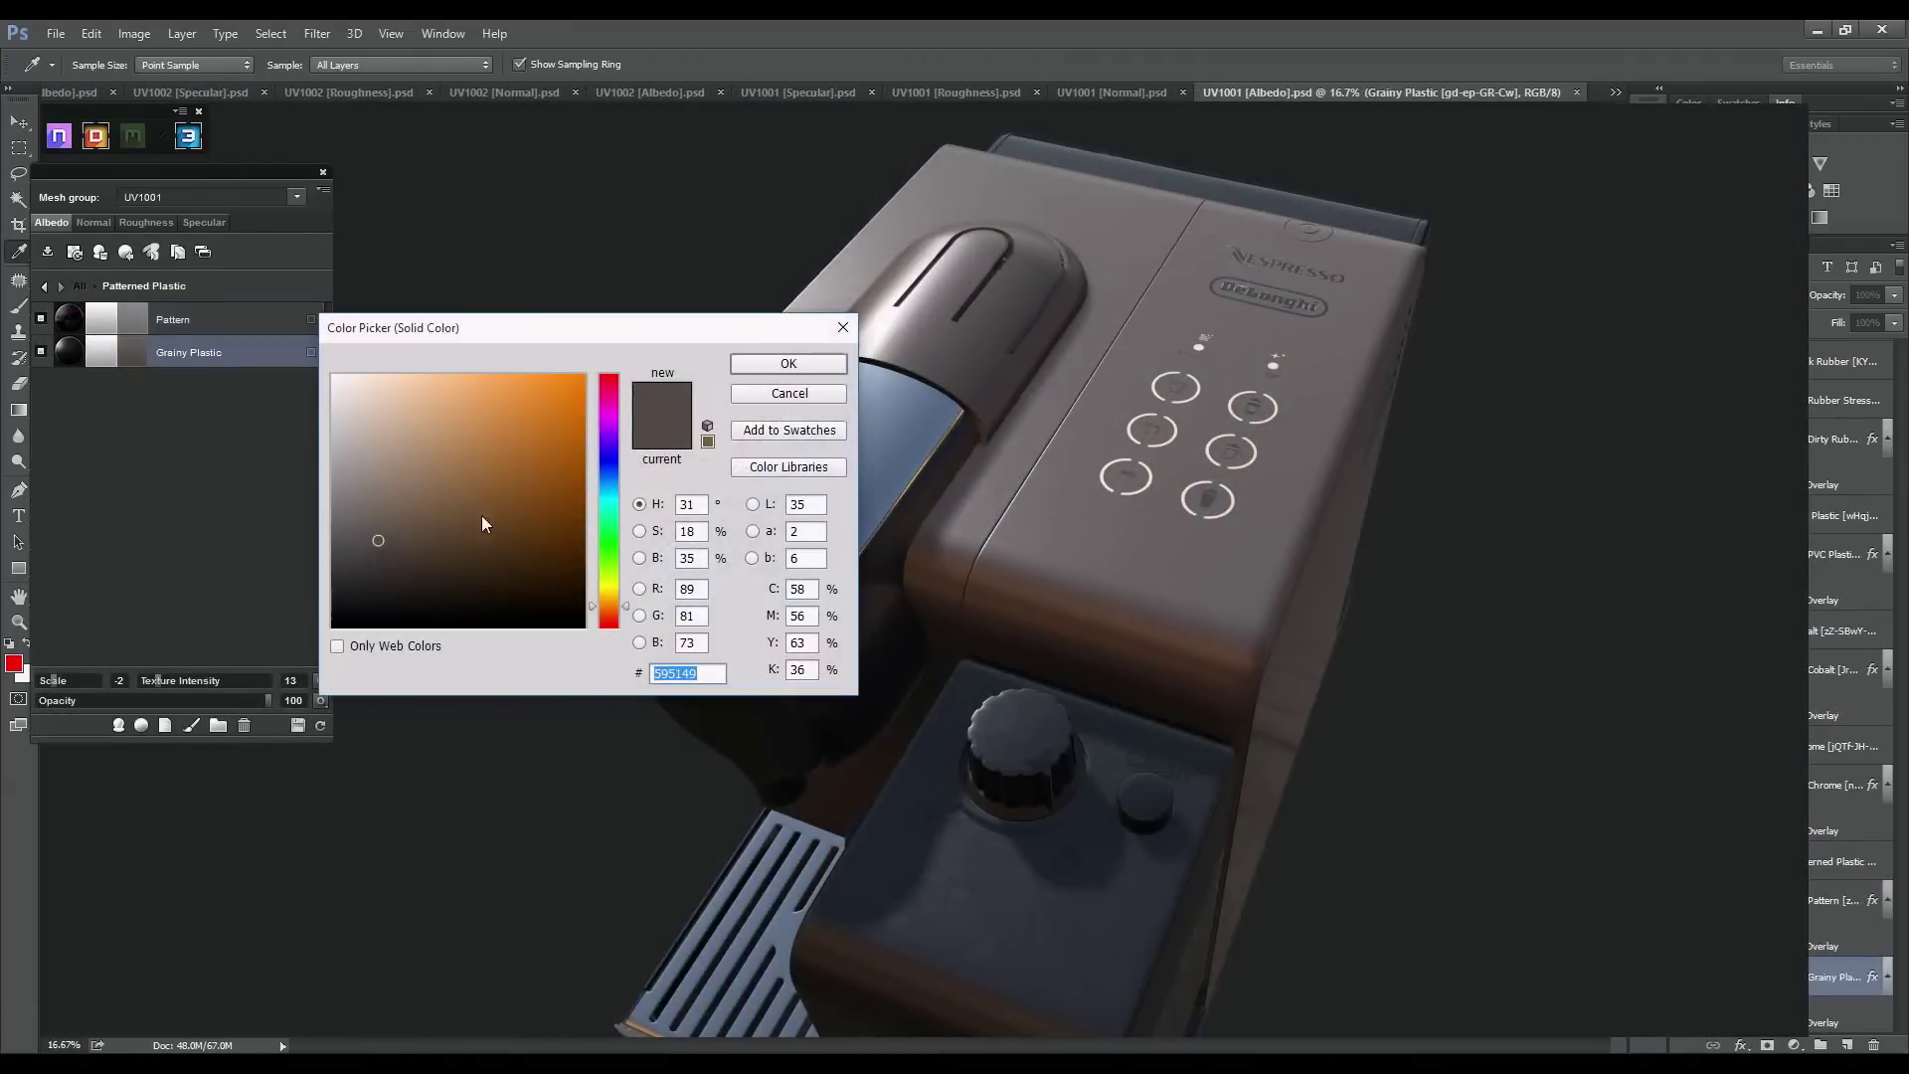
{"action": "left_click", "coordinate": [777, 366]}
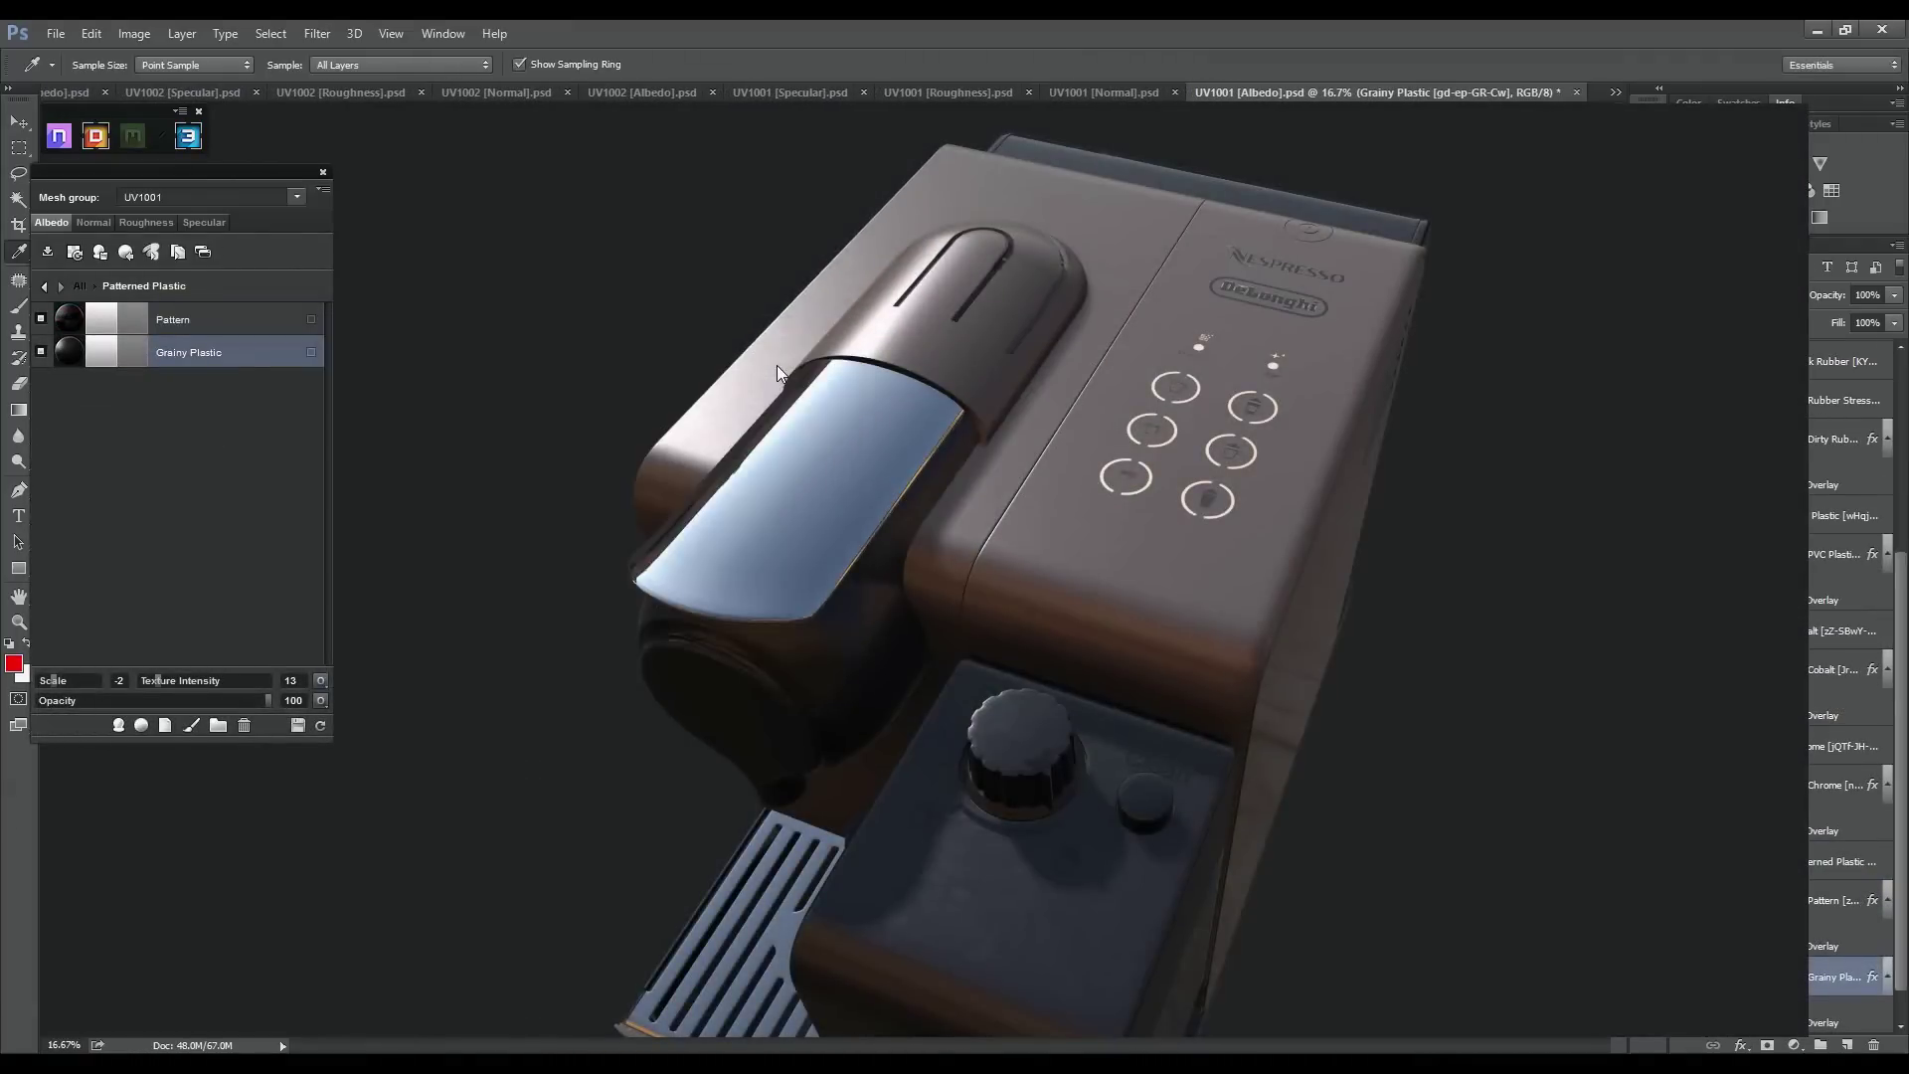
{"action": "left_click_drag", "start_coordinate": [768, 400], "coordinate": [855, 488]}
{"action": "left_click", "coordinate": [133, 322]}
{"action": "left_click_drag", "start_coordinate": [456, 524], "coordinate": [330, 514]}
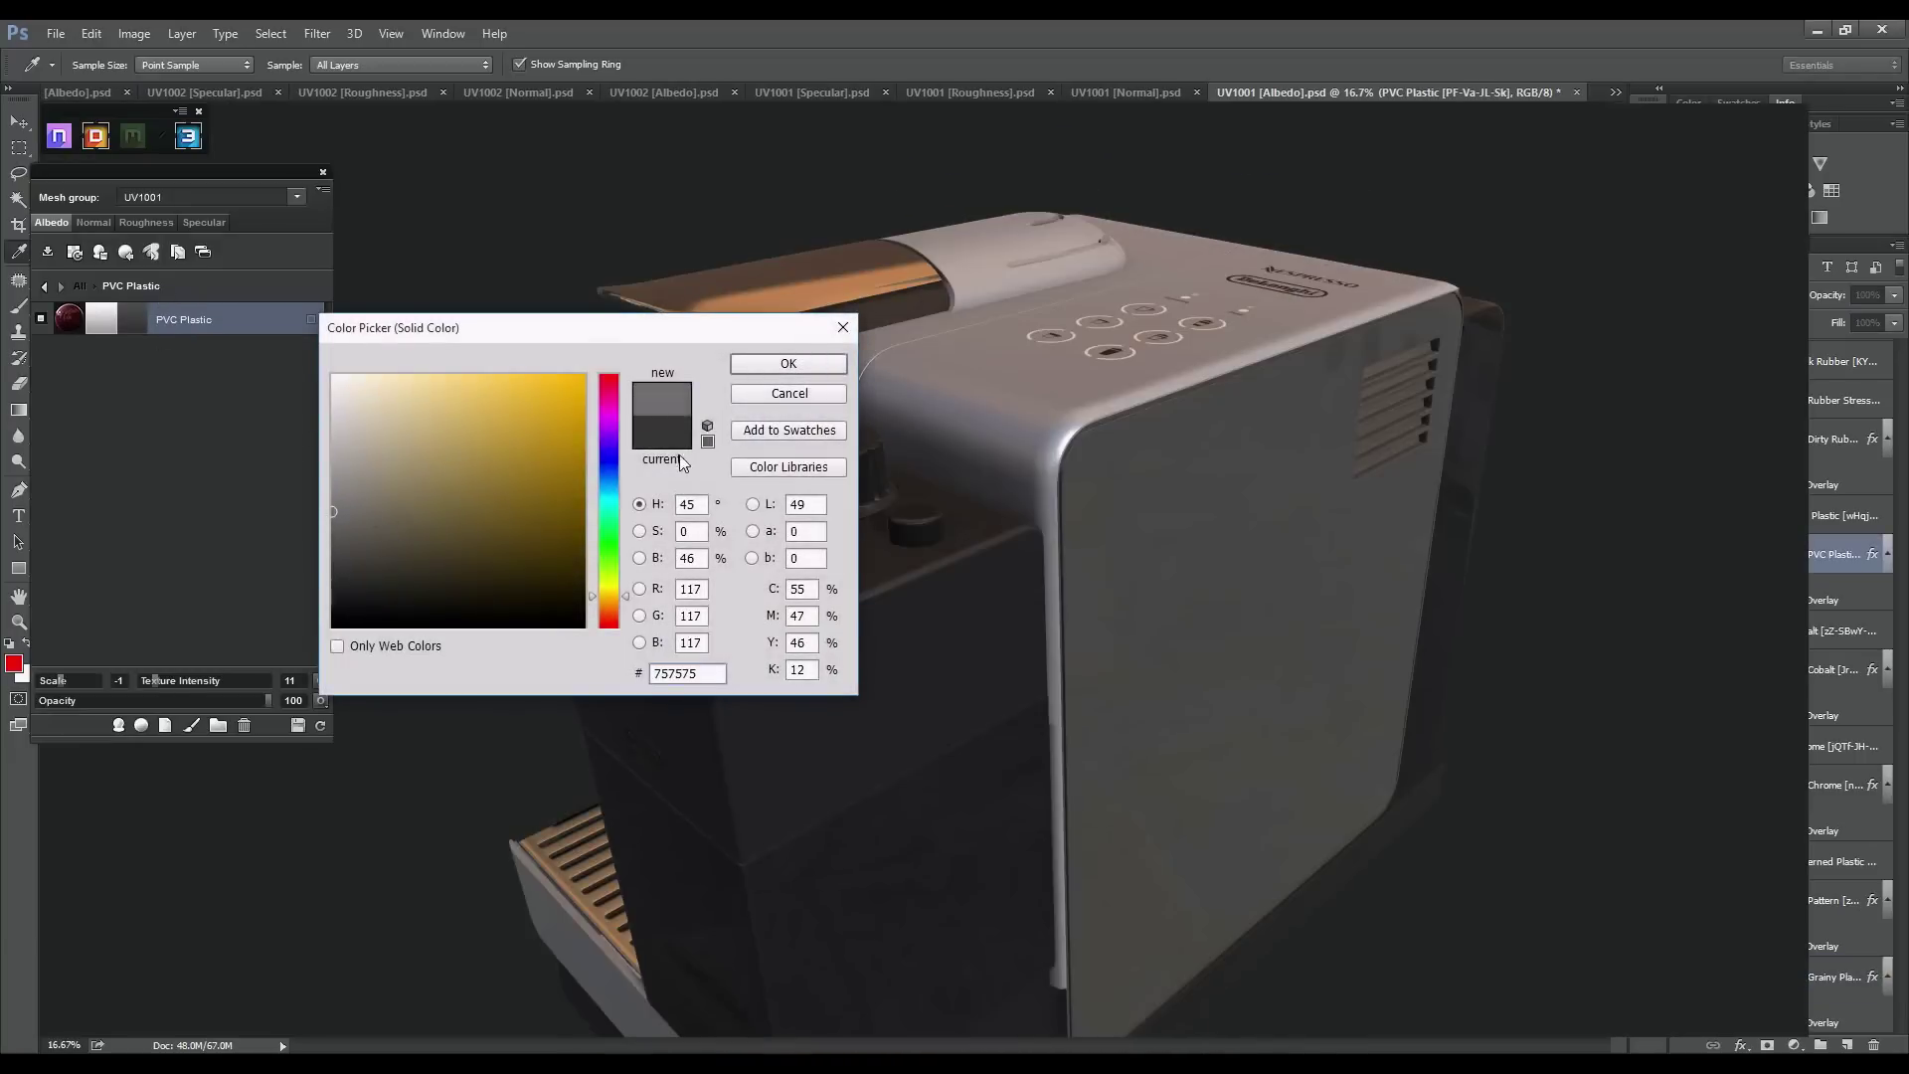
{"action": "left_click", "coordinate": [762, 381]}
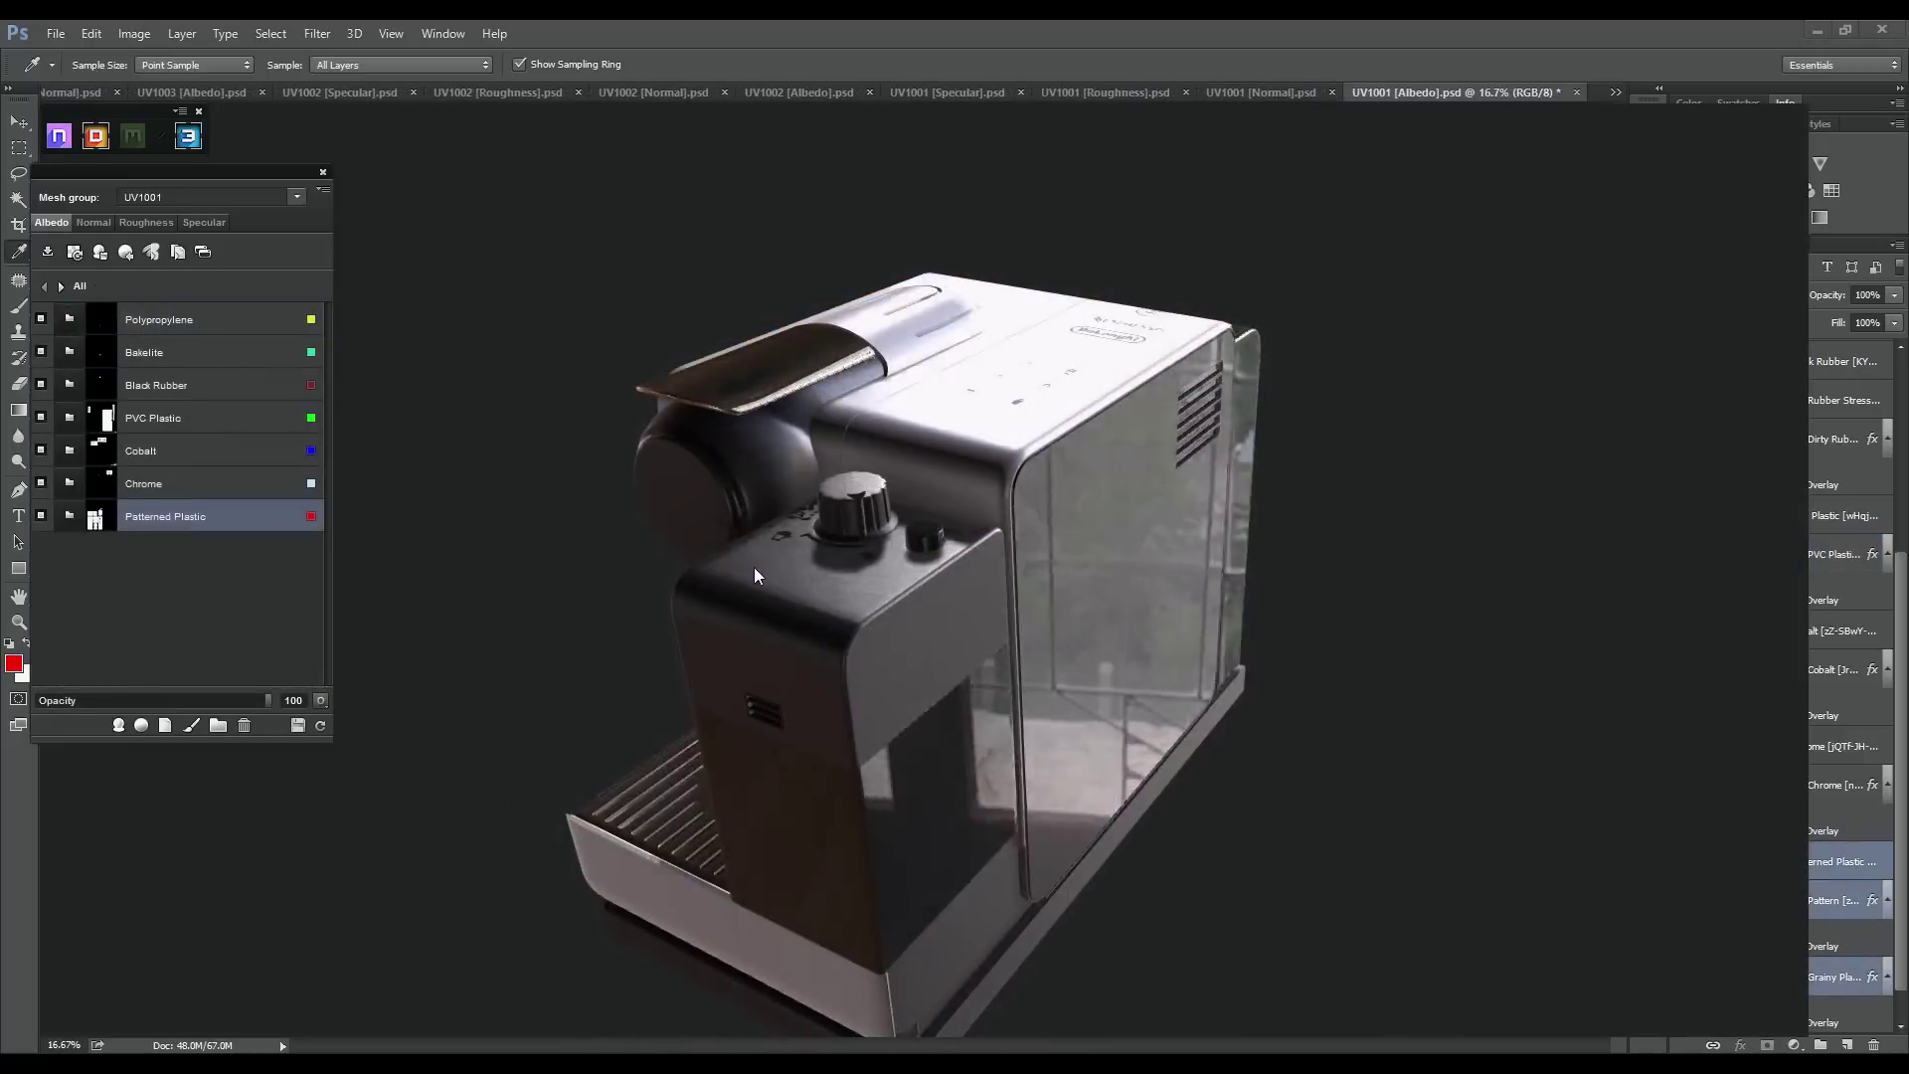
Switch the 3DO preview to a cooler sky lighting preset and rotate the lighting around the machine
{"action": "mouse_move", "coordinate": [754, 567]}
{"action": "left_mouse_down", "text": "shift"}
{"action": "mouse_move", "coordinate": [789, 583]}
{"action": "mouse_move", "coordinate": [731, 577]}
{"action": "left_mouse_up", "text": "shift"}
{"action": "left_click", "coordinate": [685, 151]}
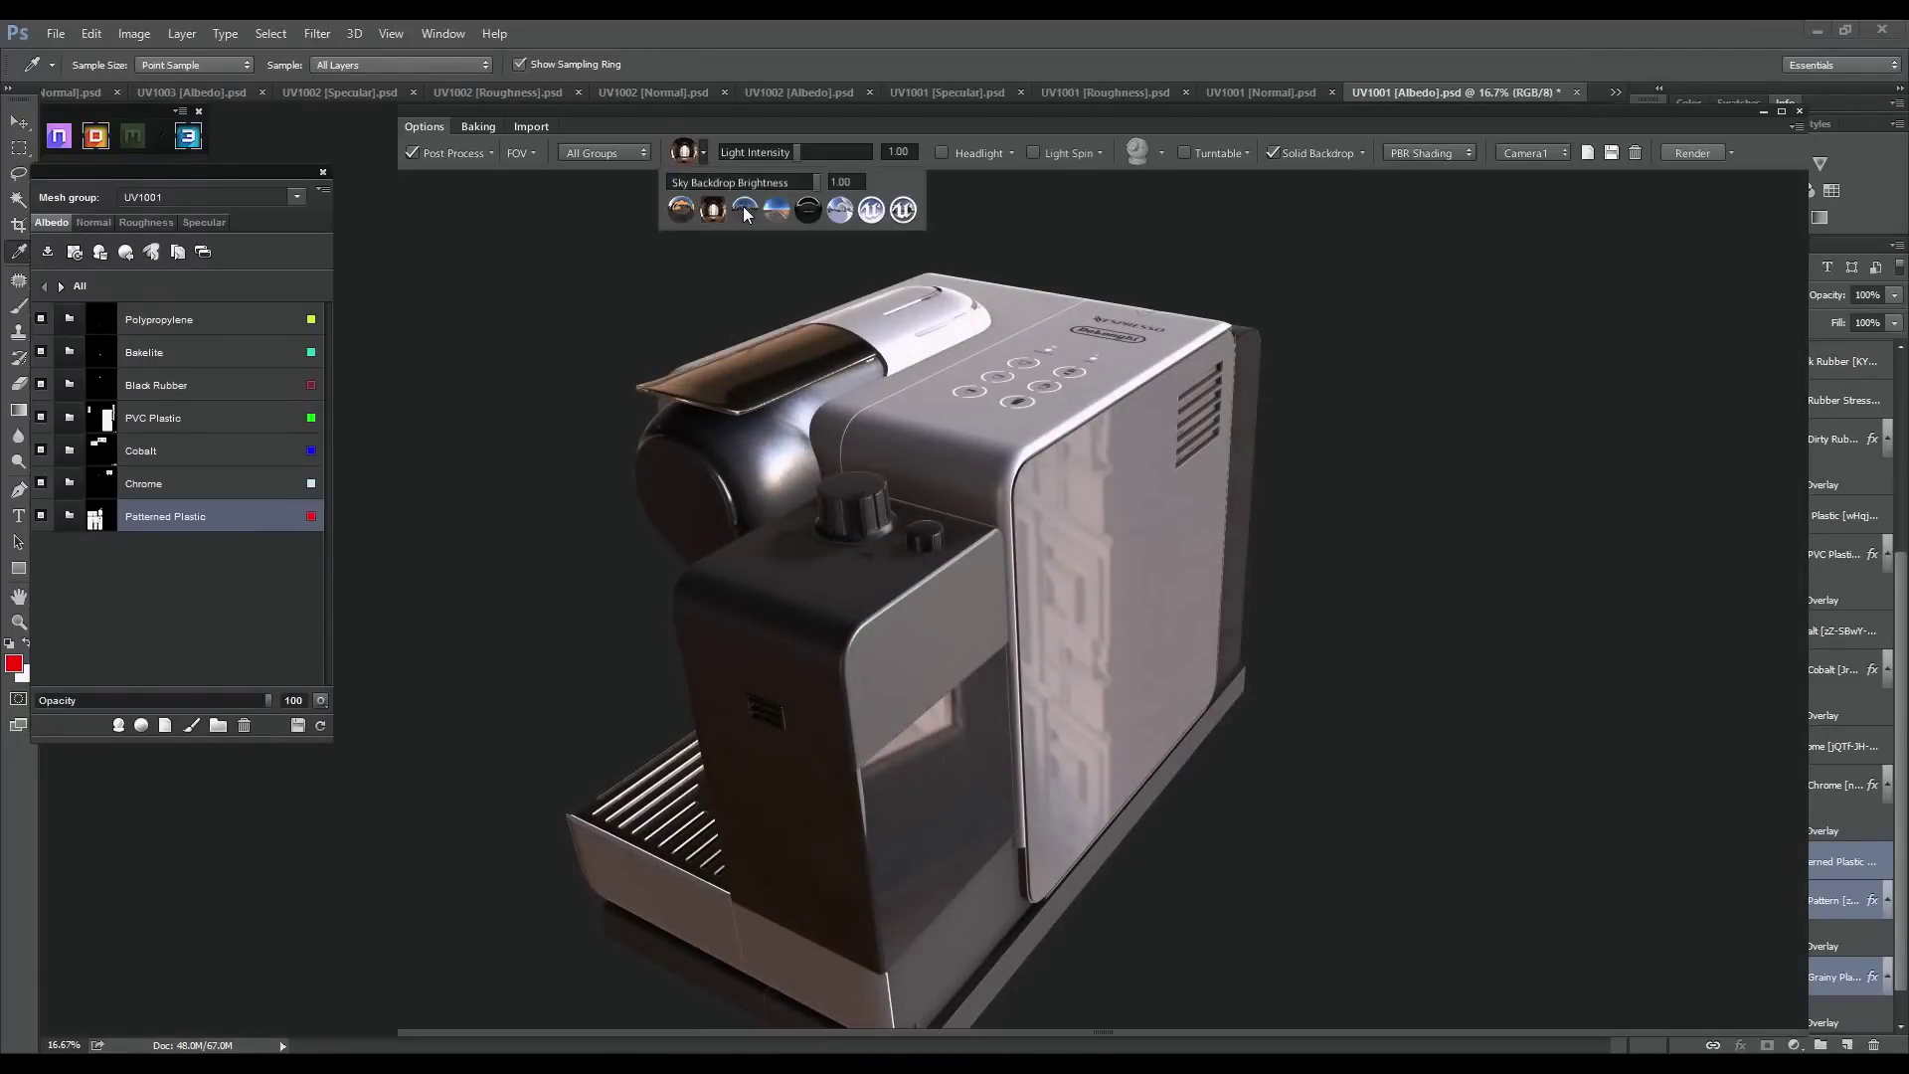
{"action": "left_click", "coordinate": [745, 209]}
{"action": "left_click_drag", "start_coordinate": [688, 410], "coordinate": [721, 420], "text": "shift"}
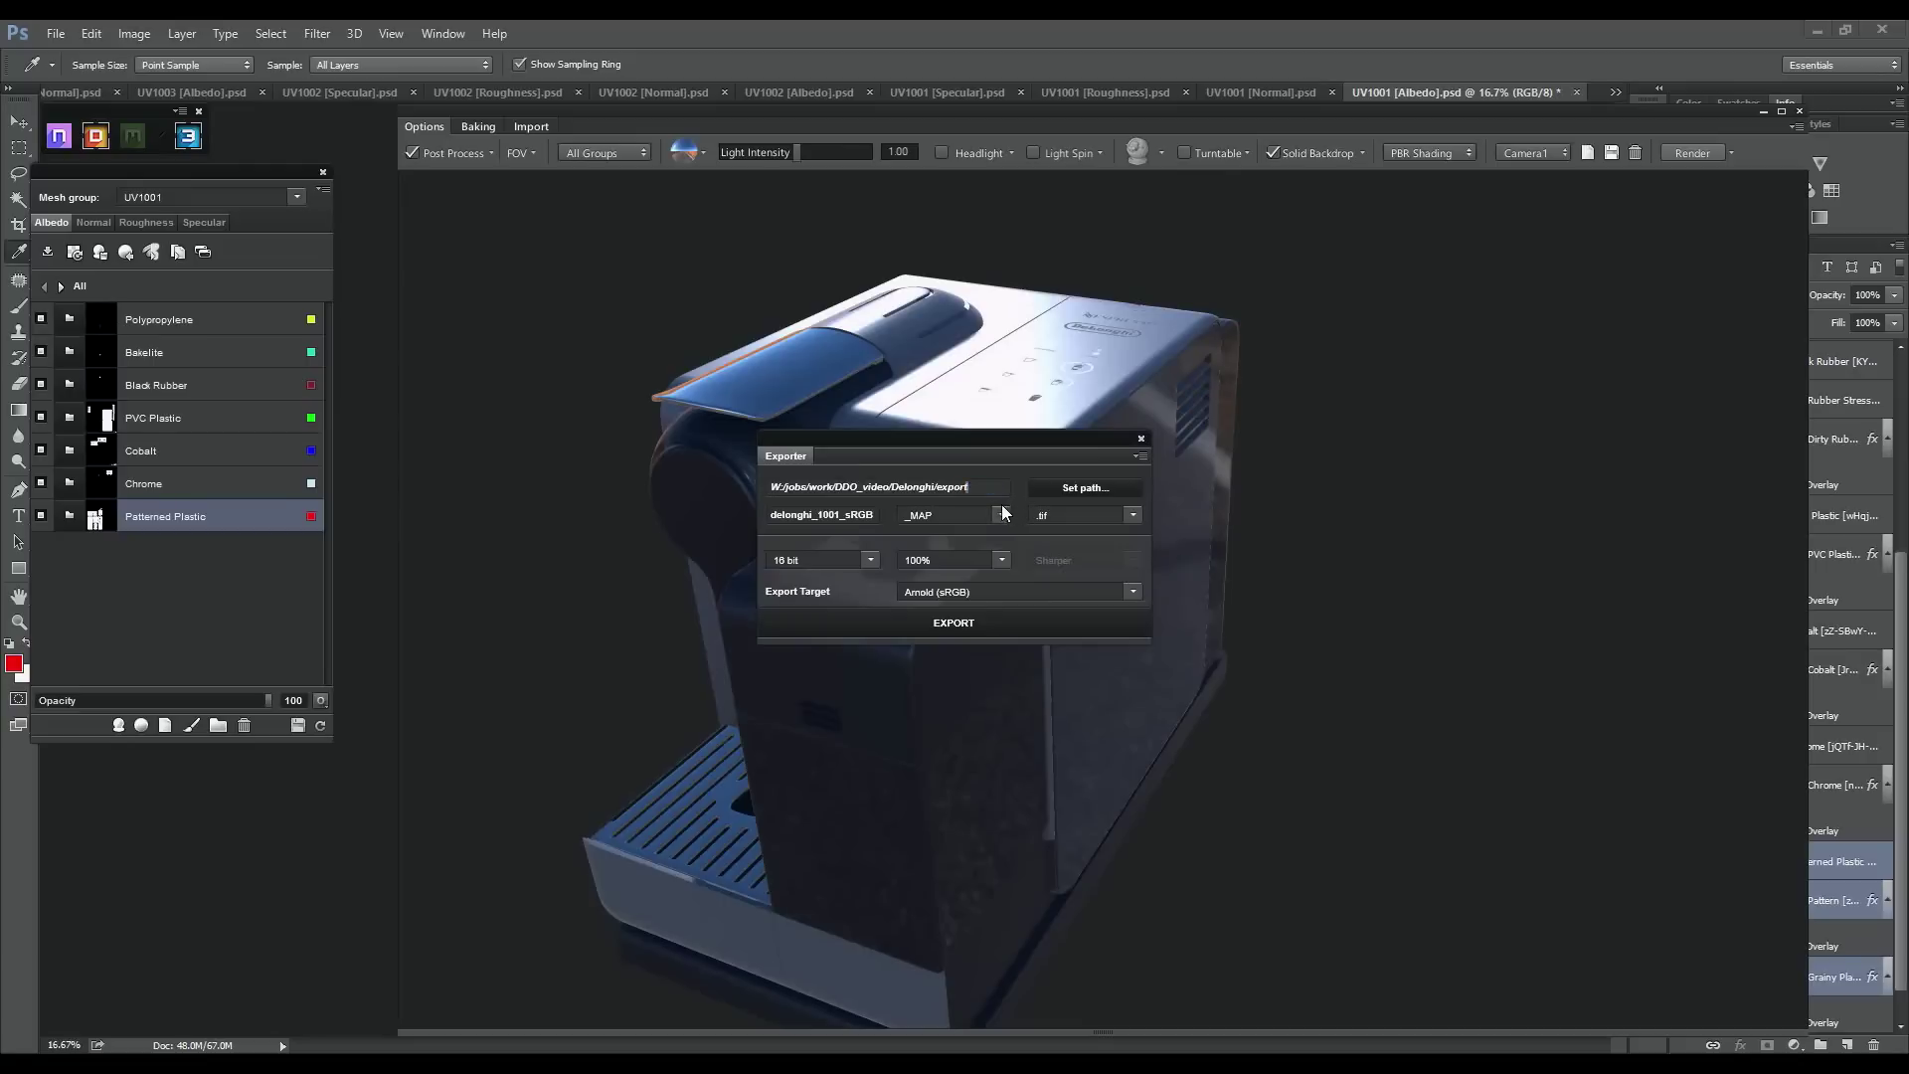
Fix the delonghi_1001 file name and export path, export for Arnold (Linear), then return to Maya
{"action": "key", "text": "BackSpace"}
{"action": "left_click", "coordinate": [984, 493]}
{"action": "type", "text": "/"}
{"action": "left_click", "coordinate": [976, 591]}
{"action": "left_click", "coordinate": [964, 851]}
{"action": "left_click", "coordinate": [979, 624]}
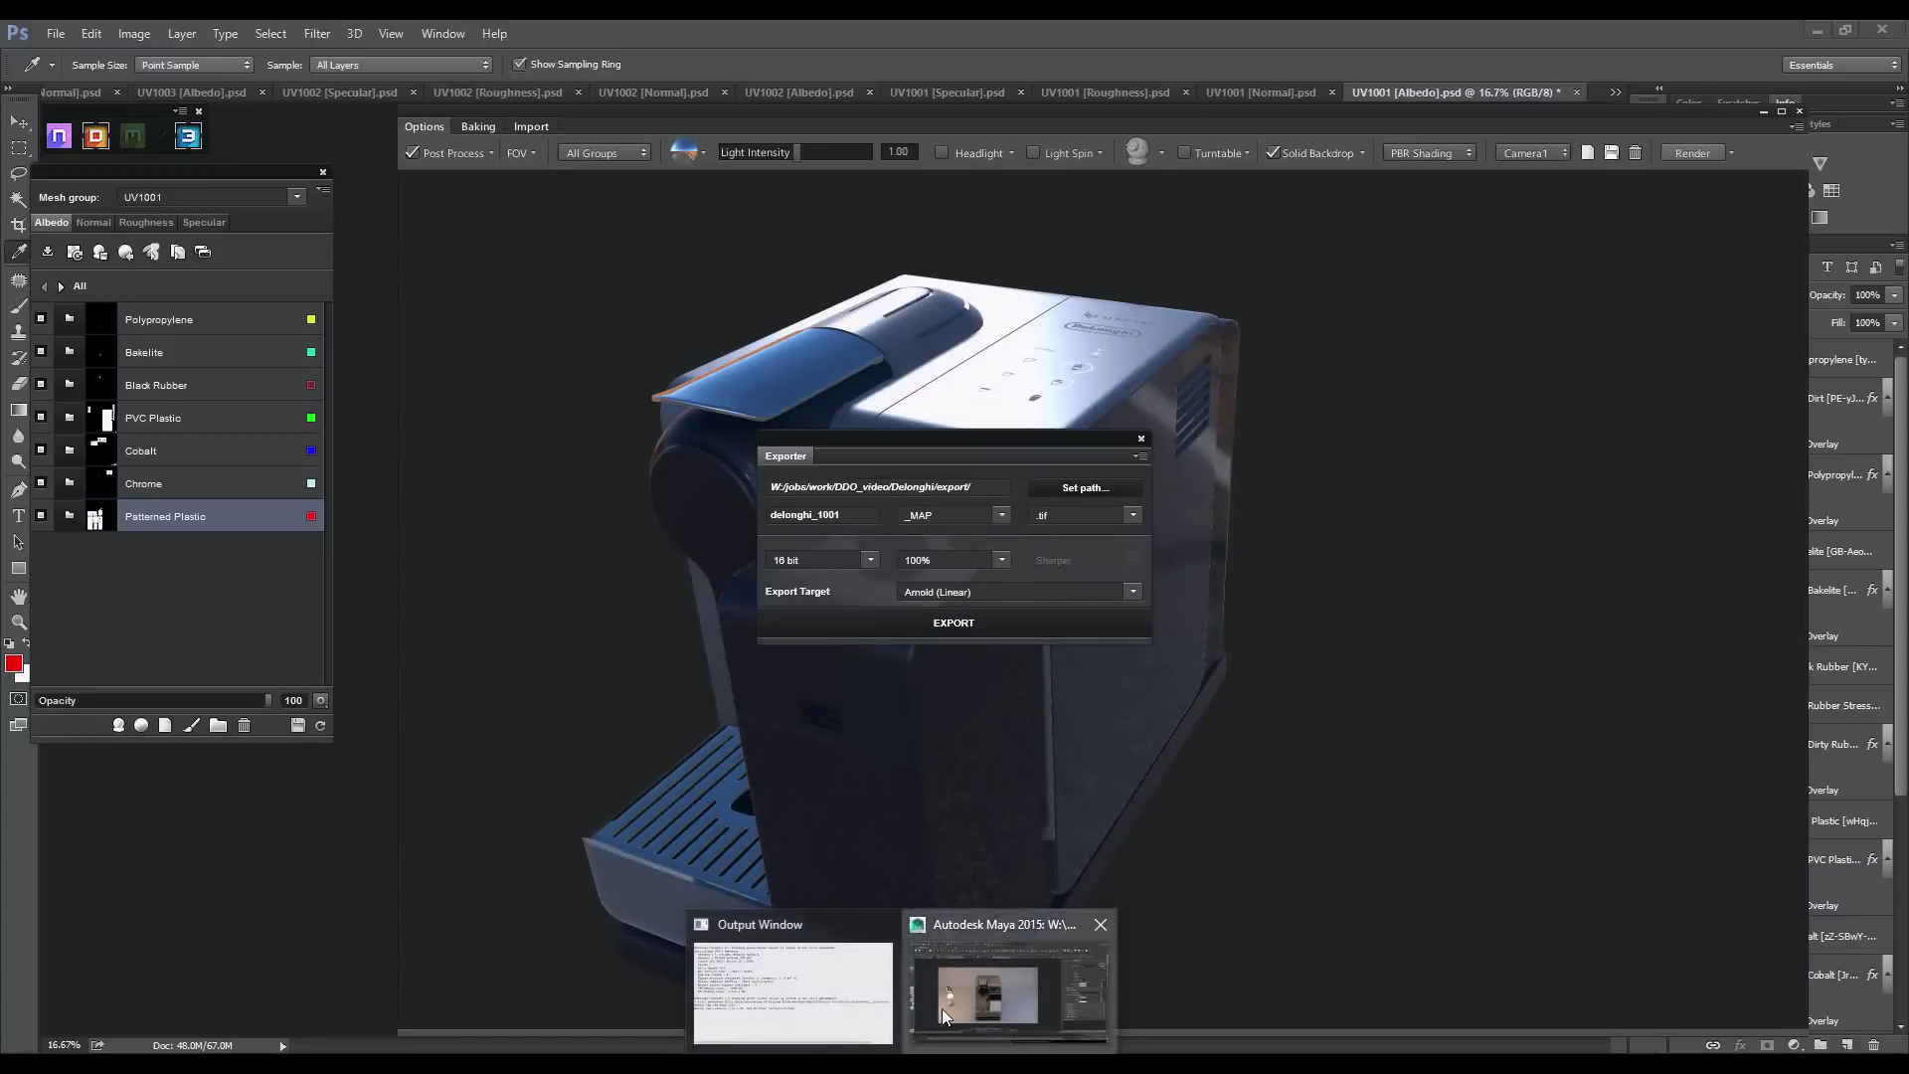
{"action": "left_click", "coordinate": [940, 1009]}
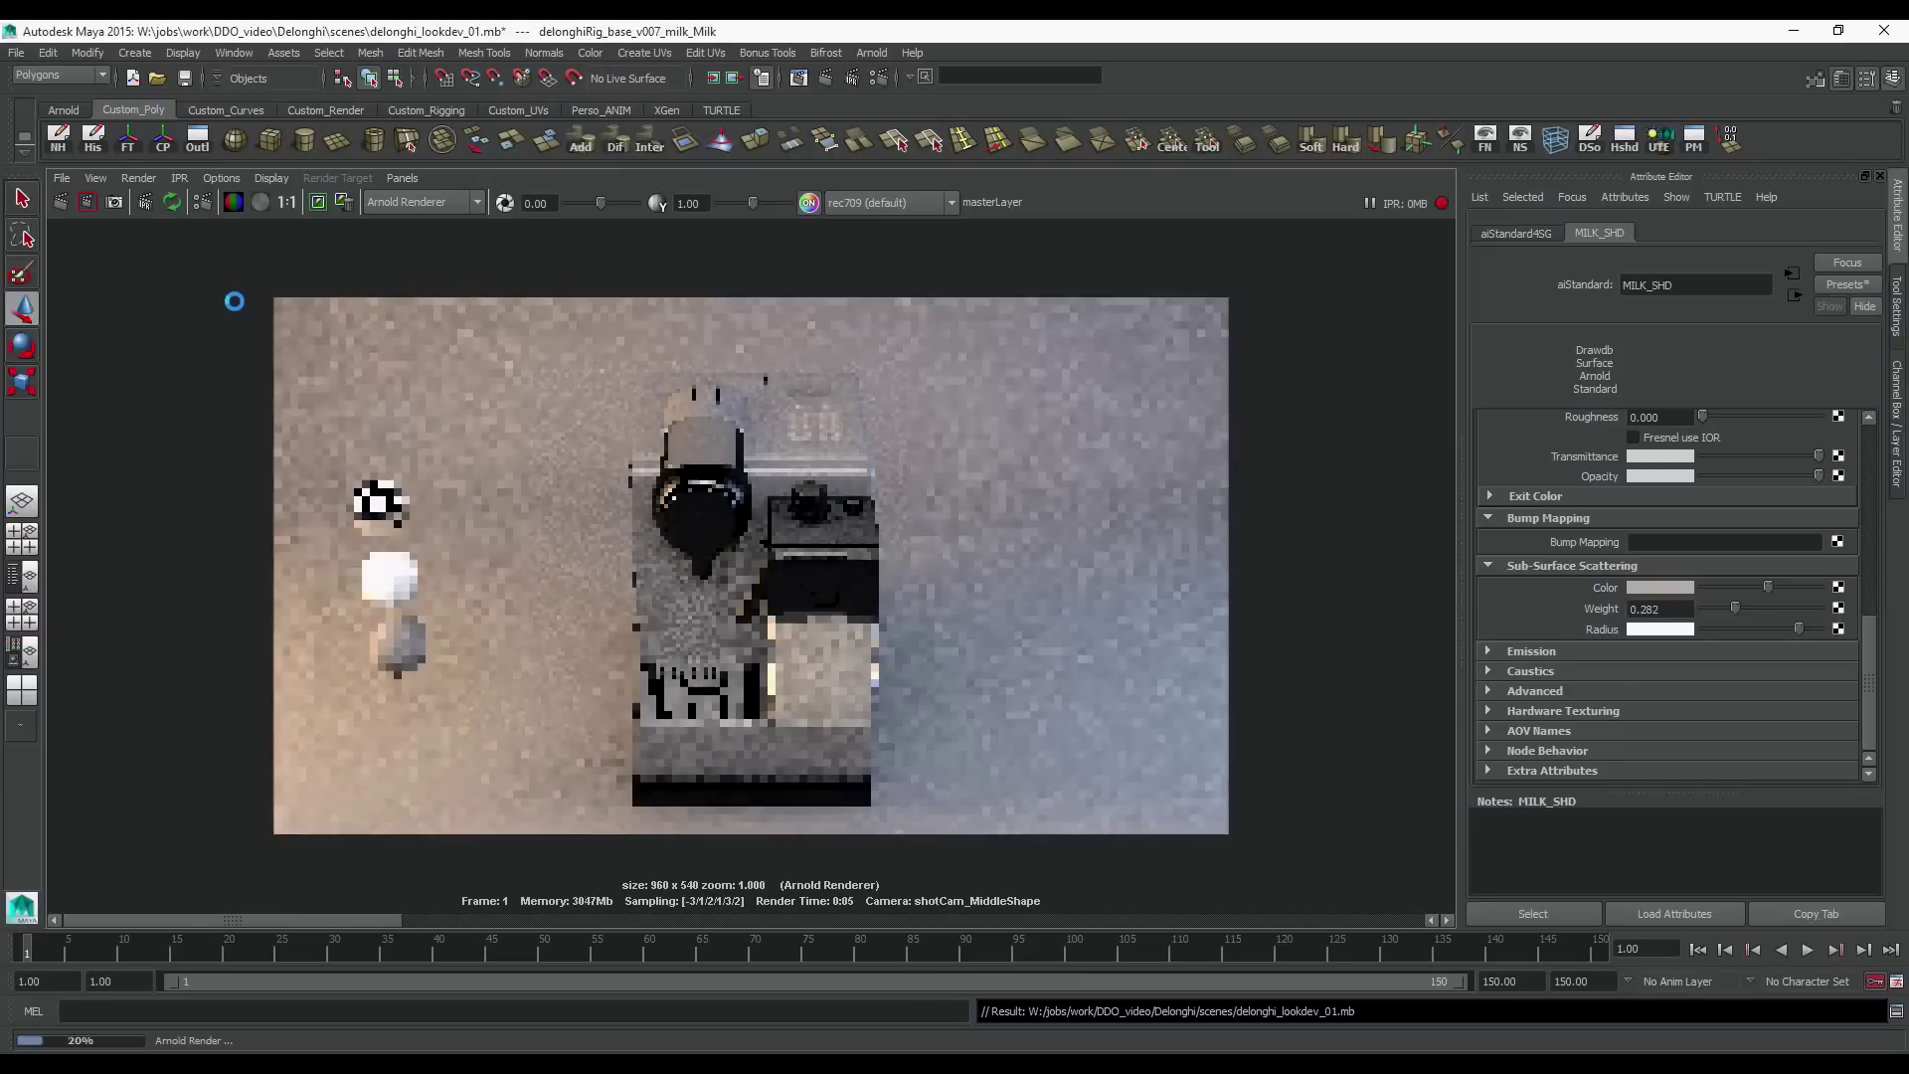
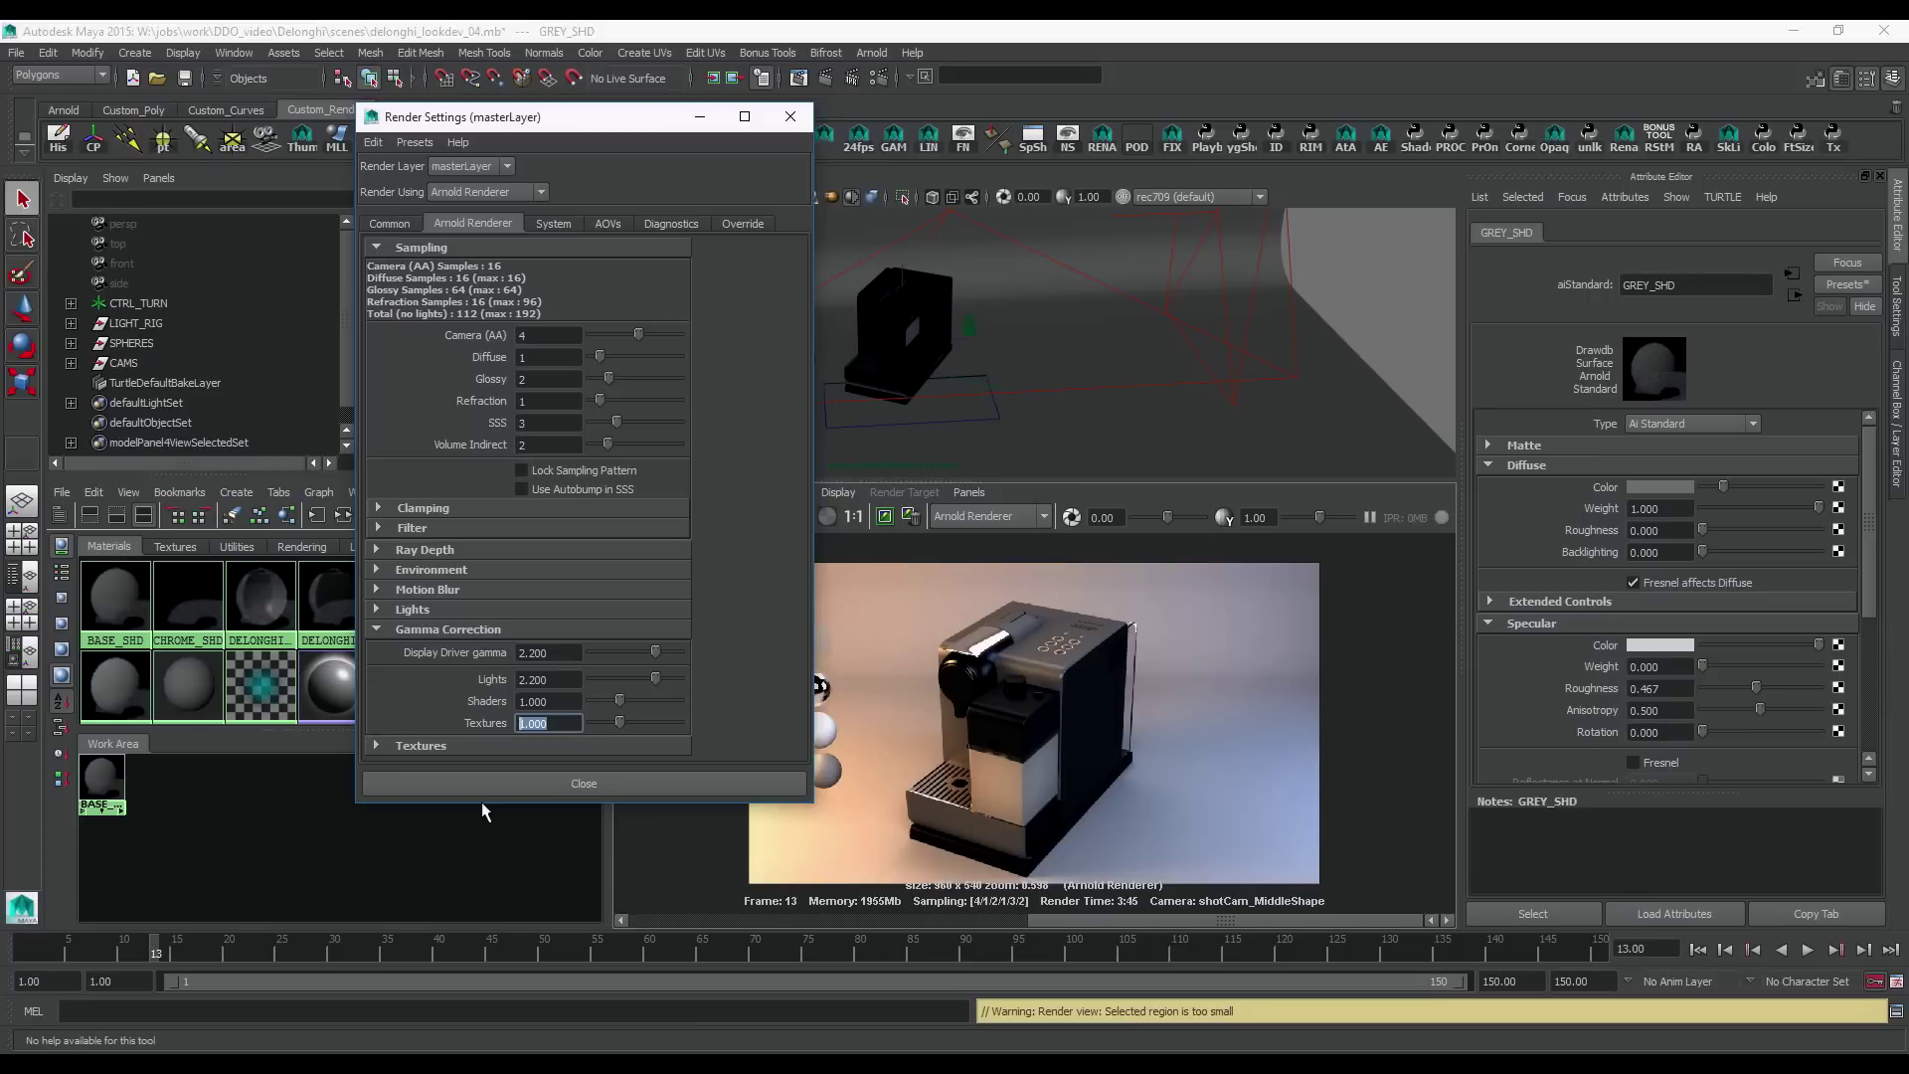
Set Arnold's Textures gamma to 2.2, matching display and lights, and close Render Settings
{"action": "left_click", "coordinate": [558, 702]}
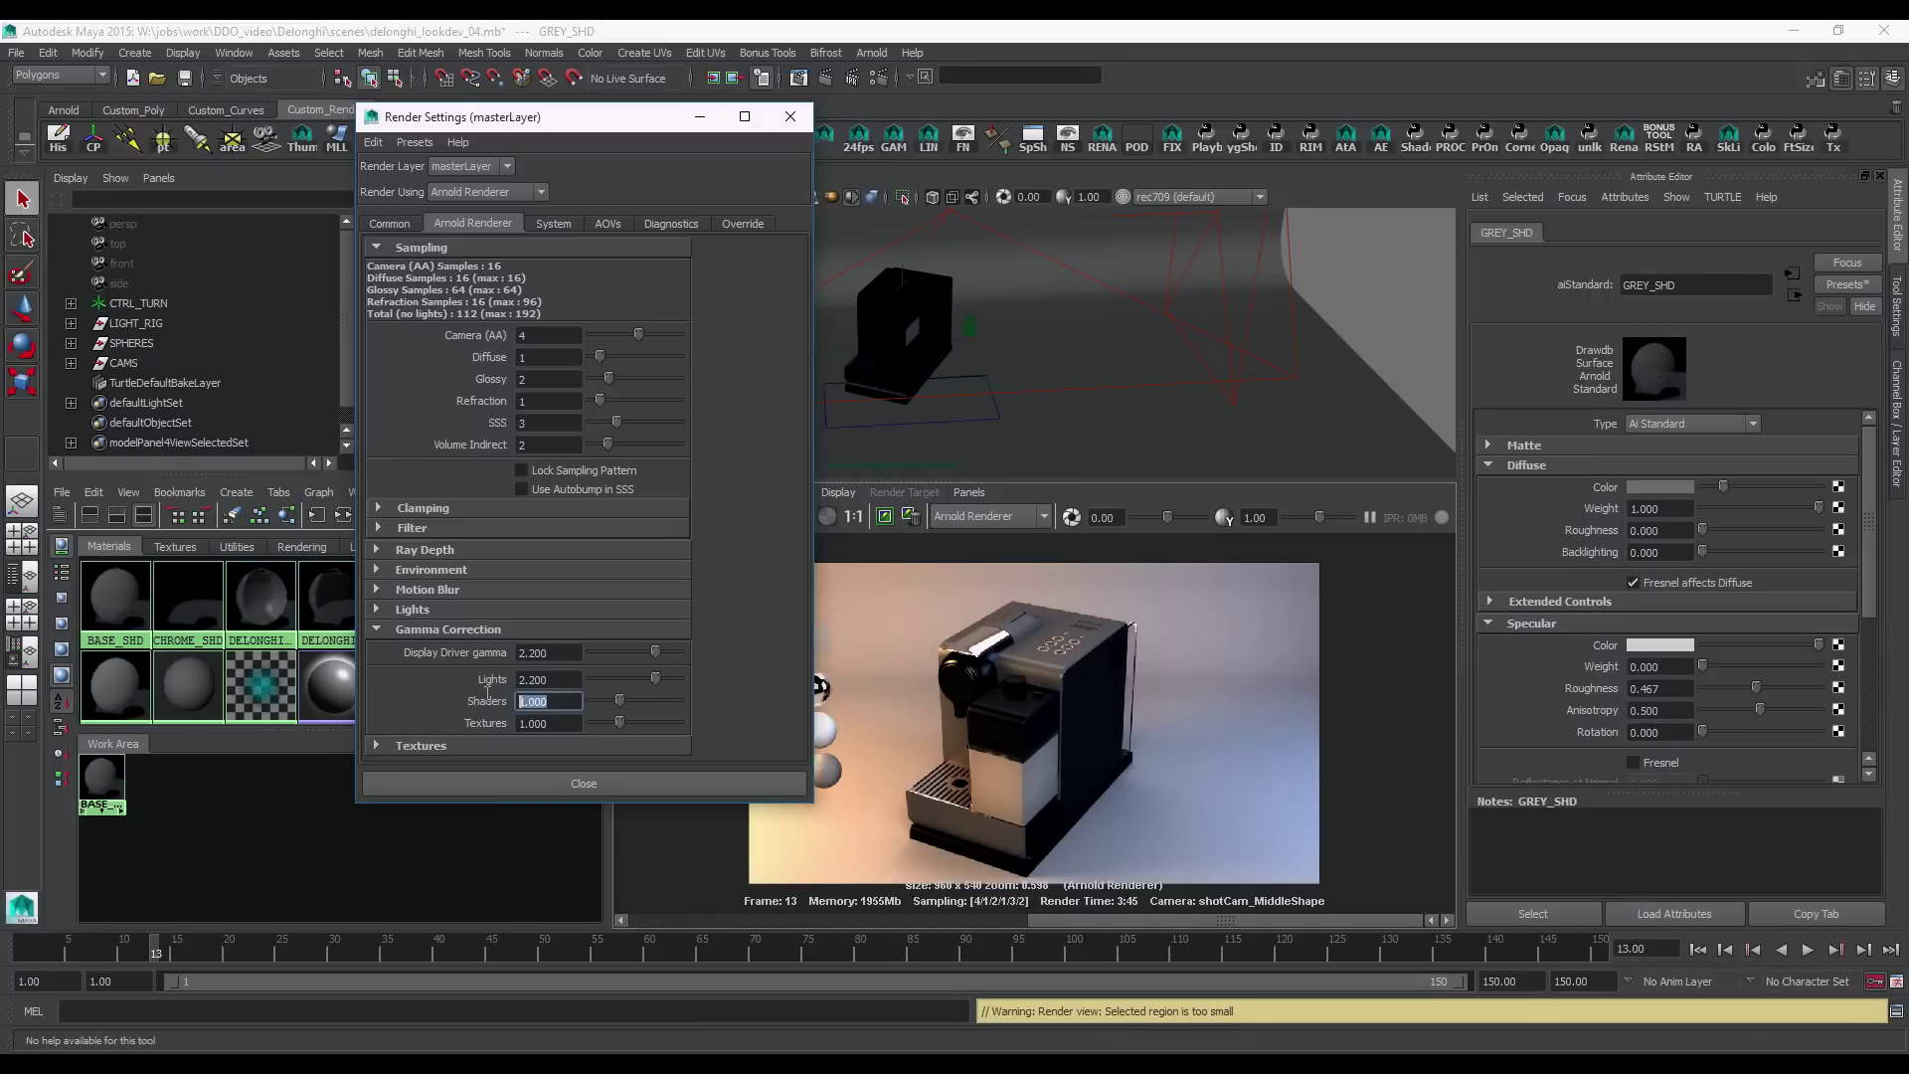
{"action": "left_click", "coordinate": [557, 724]}
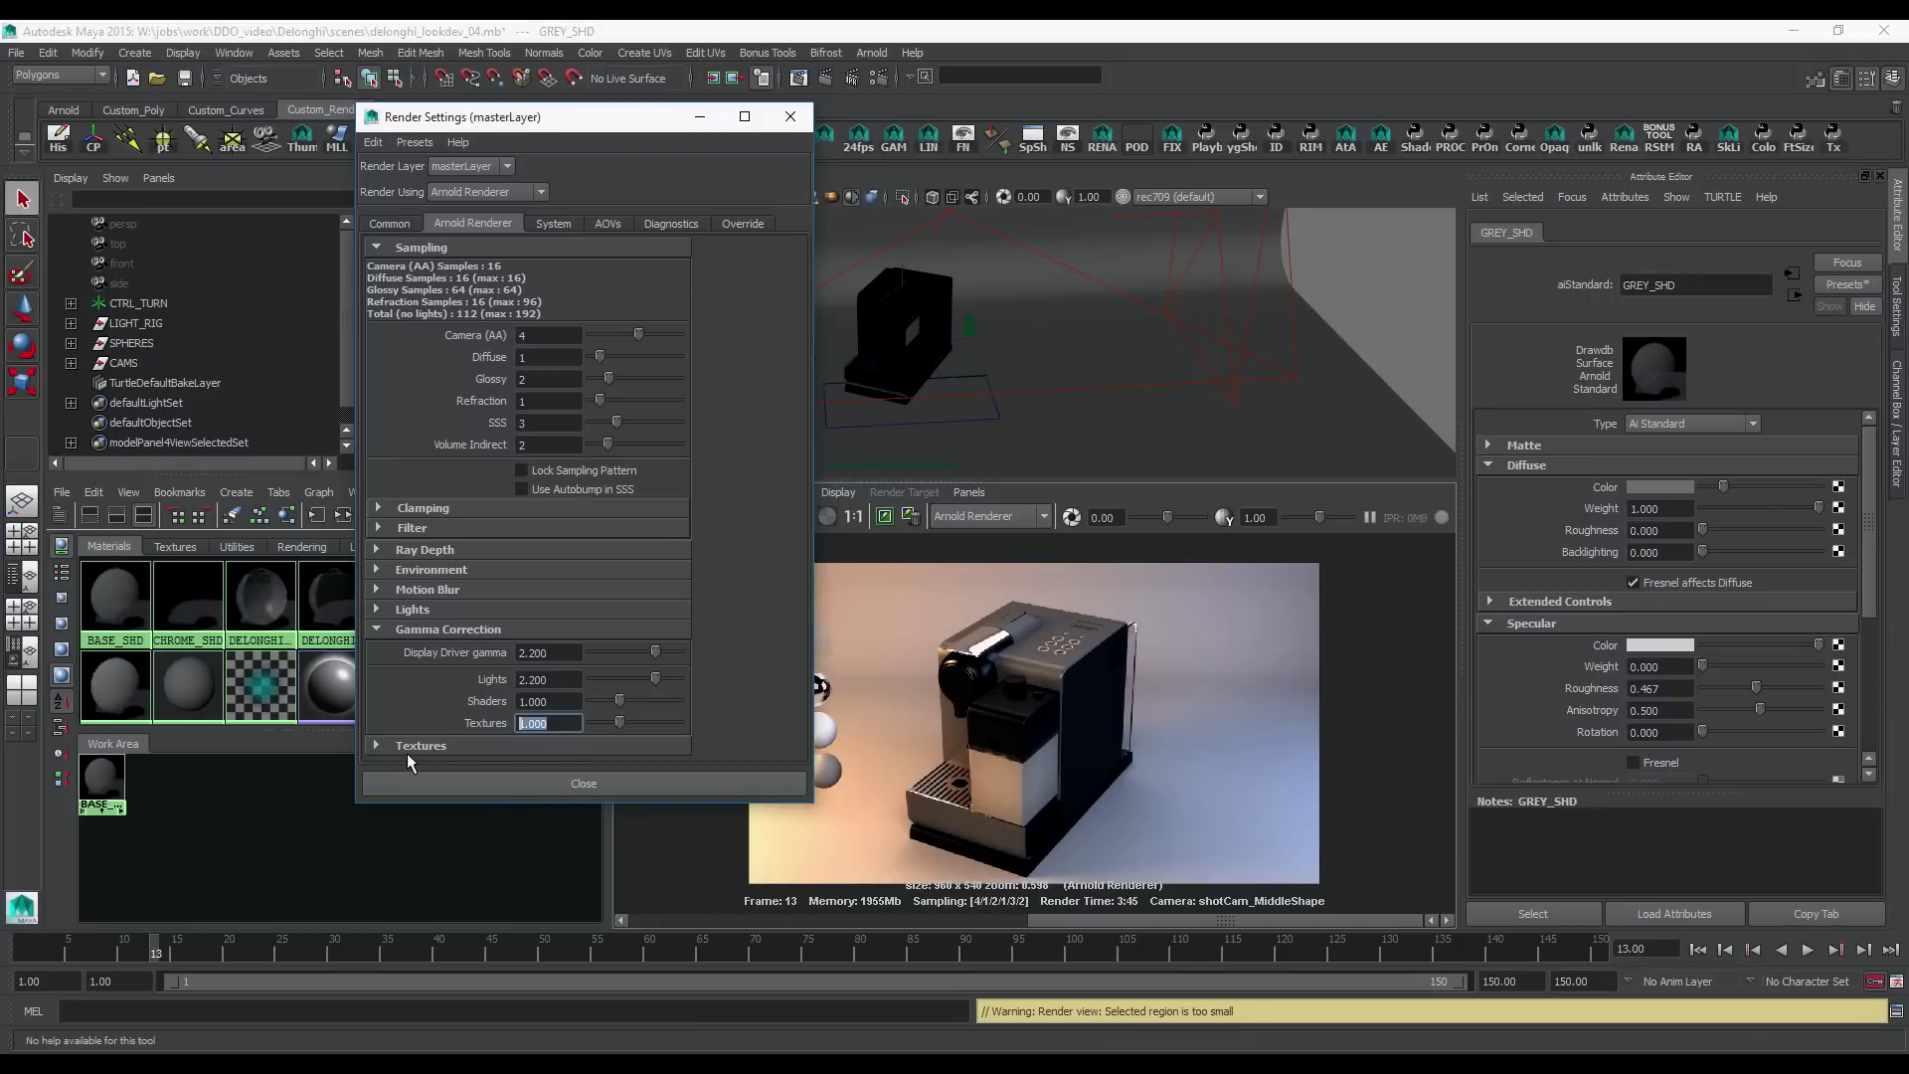
{"action": "type", "text": "2.2"}
{"action": "key", "text": "Return"}
{"action": "left_click", "coordinate": [665, 779]}
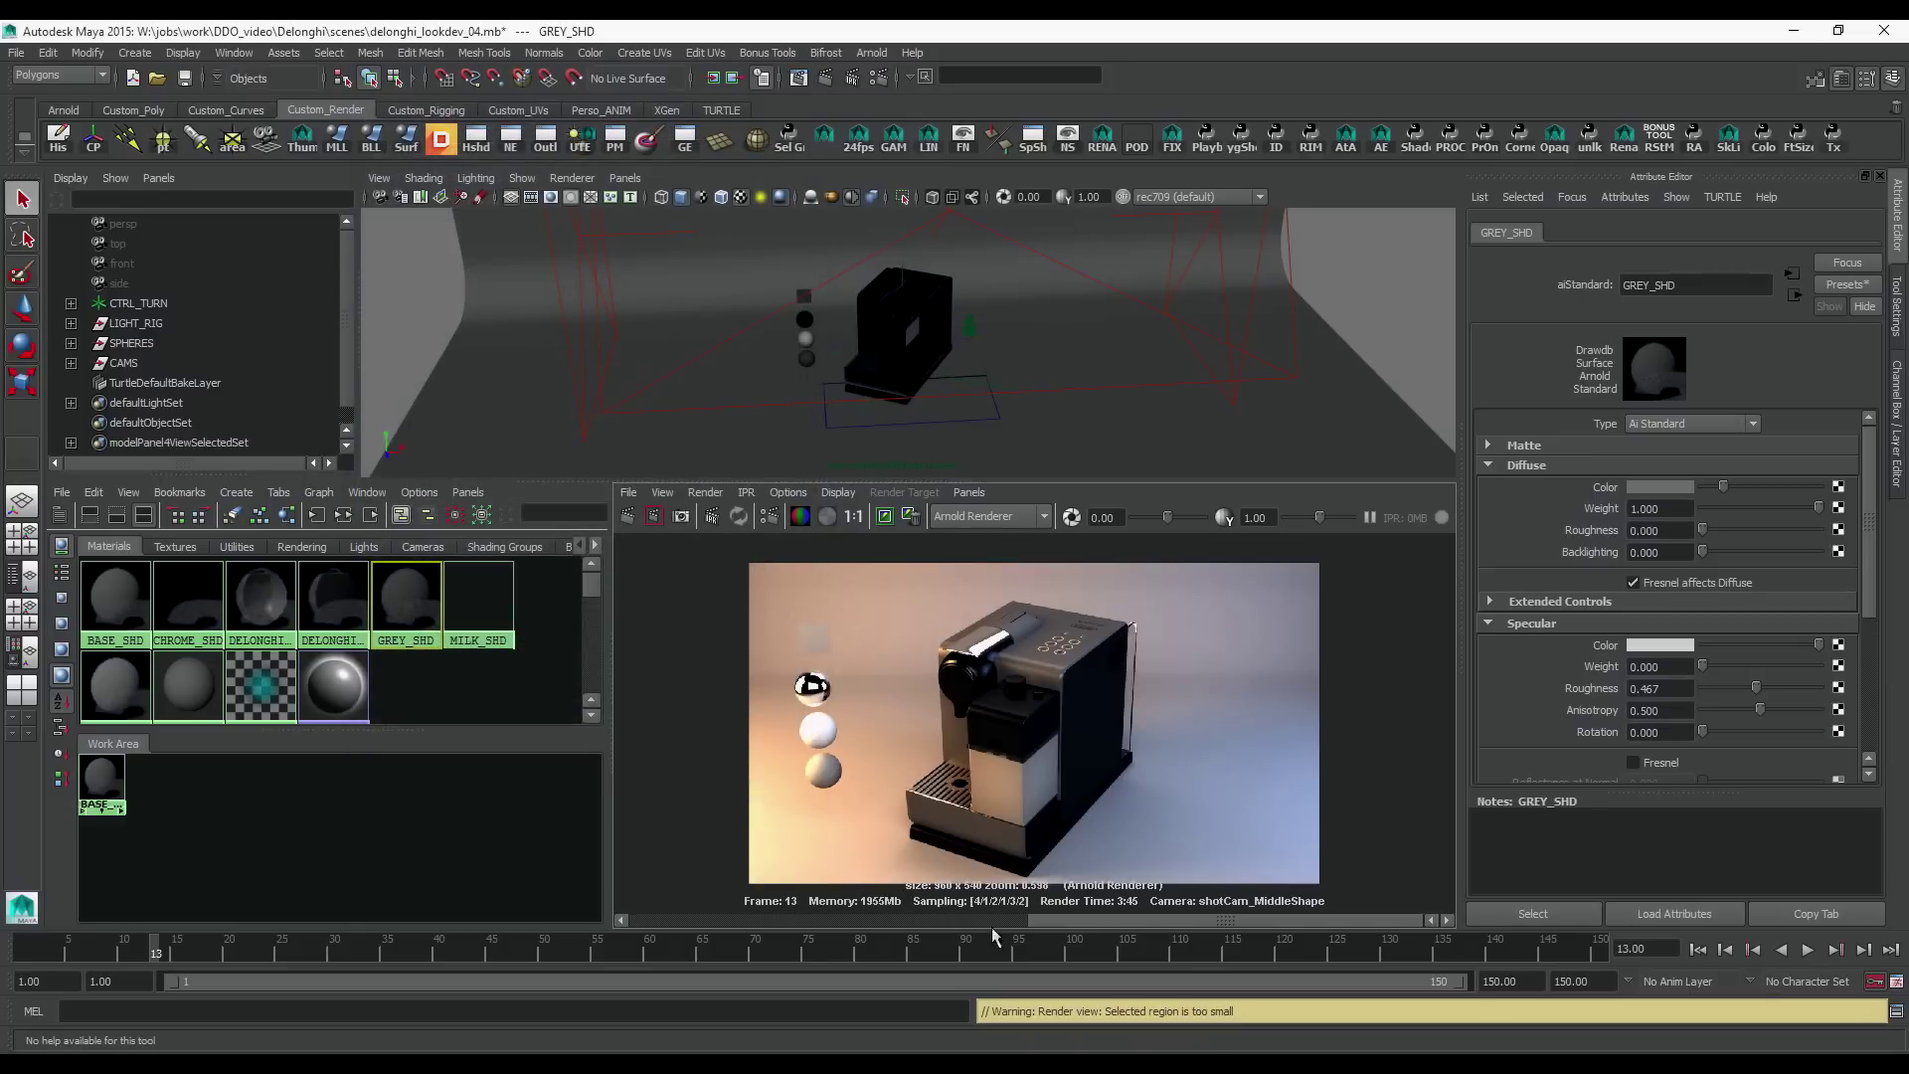
Graph the DELONGHI_SHD network and inspect the top texture file node's image path
{"action": "right_click", "coordinate": [331, 608]}
{"action": "left_click", "coordinate": [319, 789]}
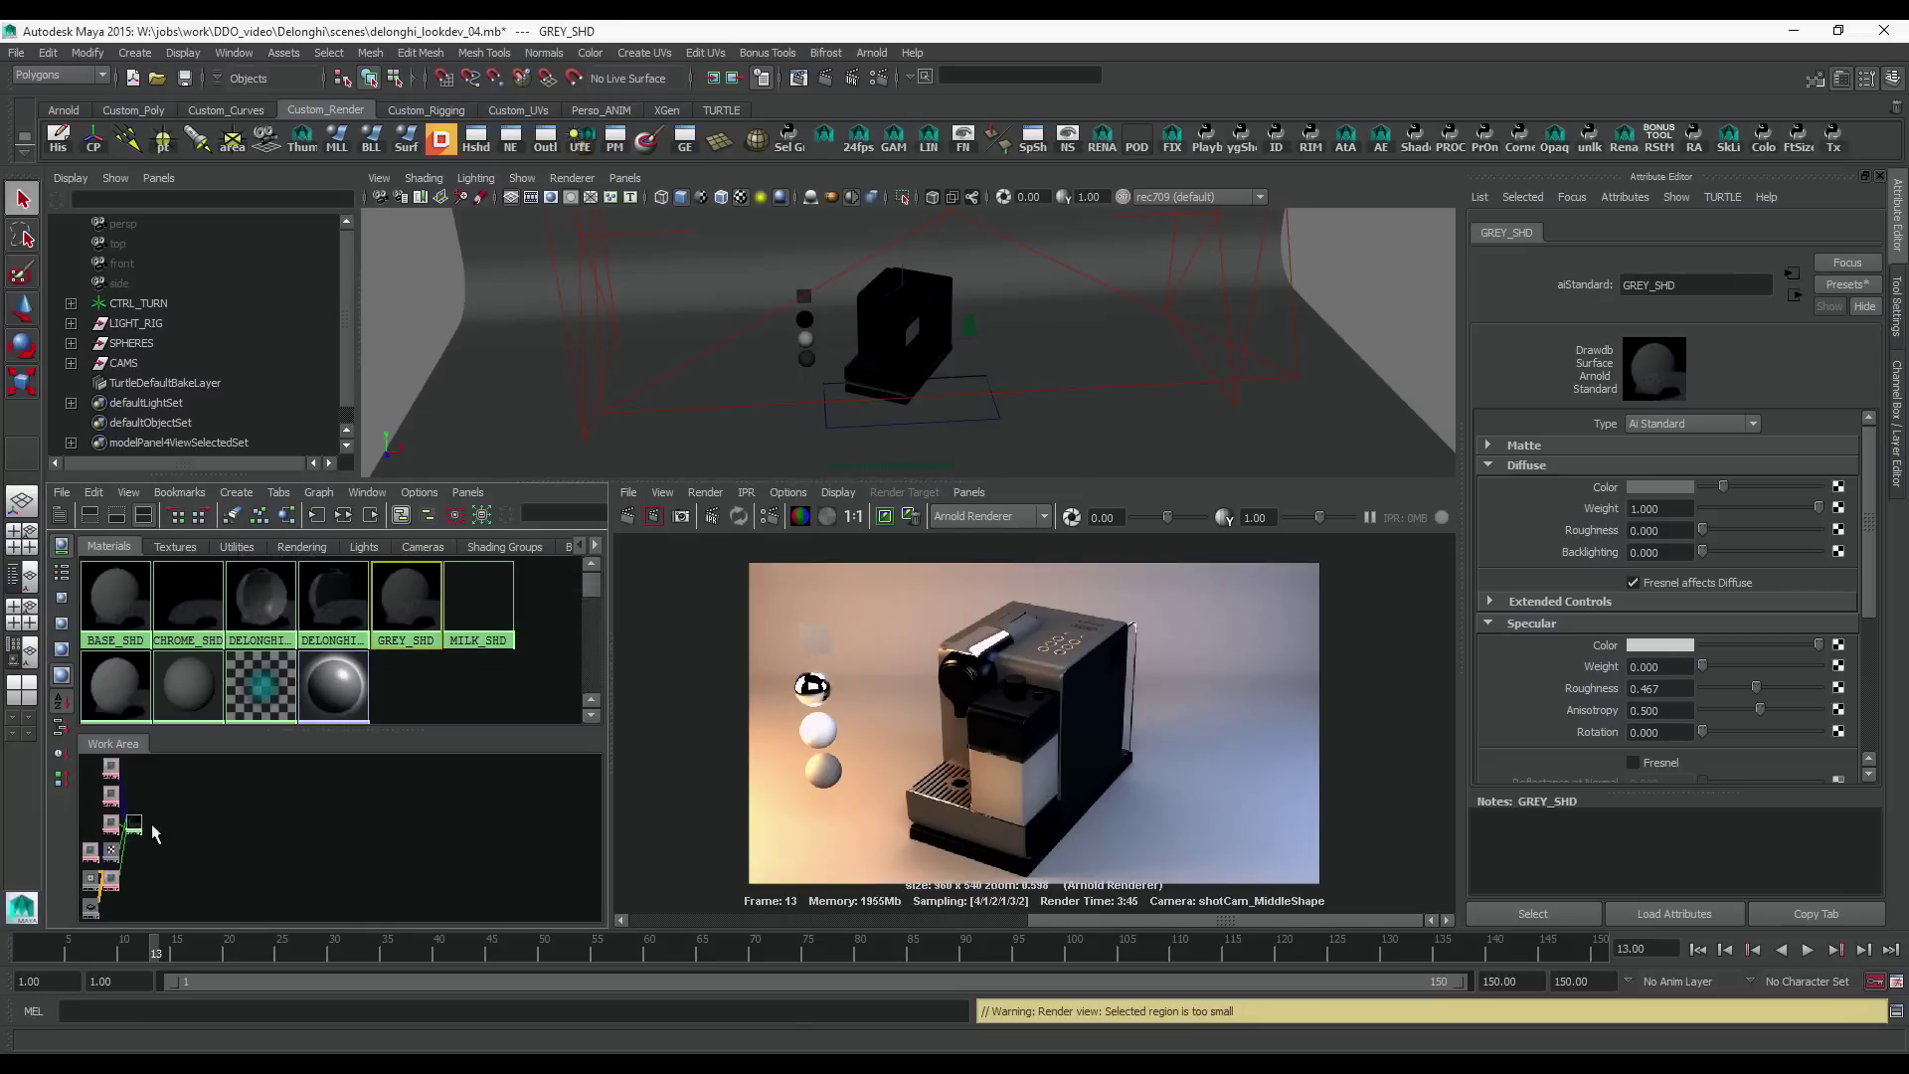
{"action": "left_click", "coordinate": [117, 515]}
{"action": "middle_click_drag", "start_coordinate": [147, 686], "coordinate": [255, 780], "text": "alt"}
{"action": "right_click_drag", "start_coordinate": [256, 780], "coordinate": [340, 785], "text": "alt"}
{"action": "middle_click_drag", "start_coordinate": [340, 784], "coordinate": [360, 730], "text": "alt"}
{"action": "left_click", "coordinate": [287, 600]}
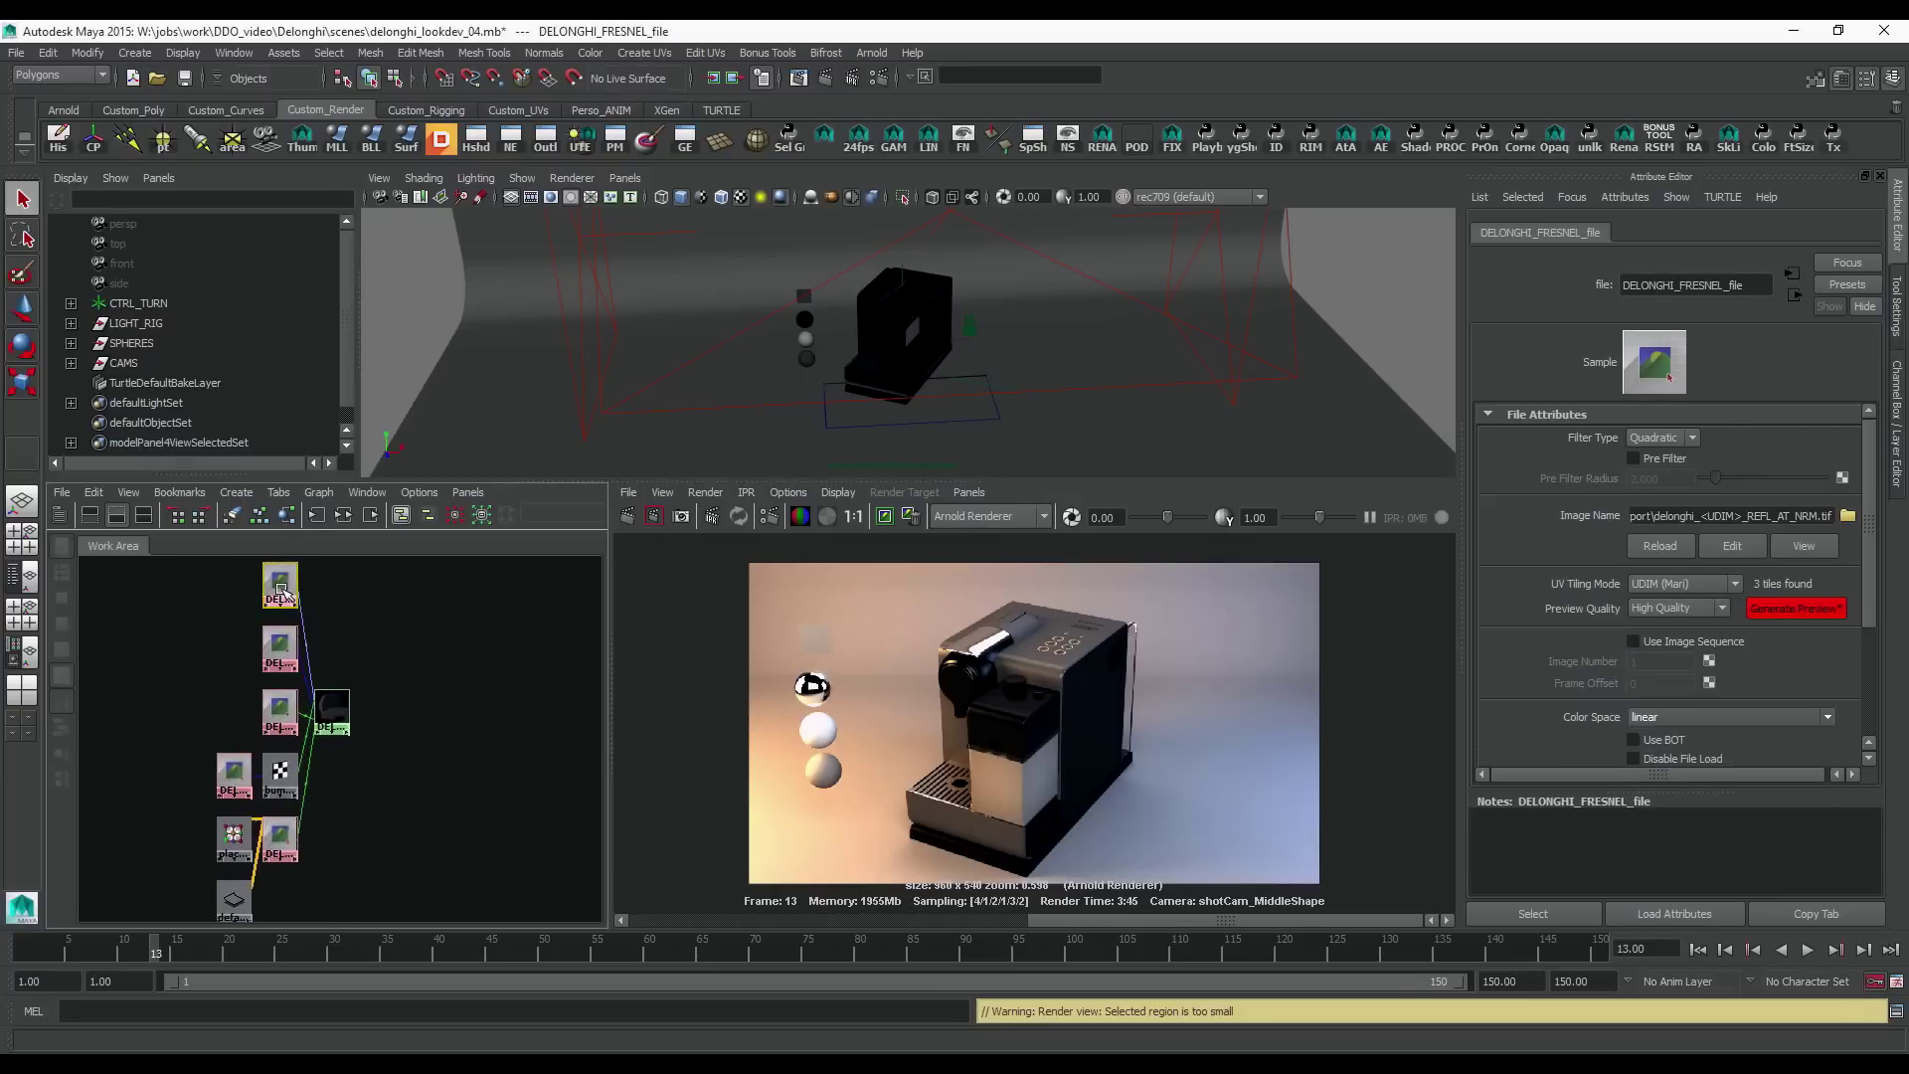
{"action": "left_click", "coordinate": [1848, 515]}
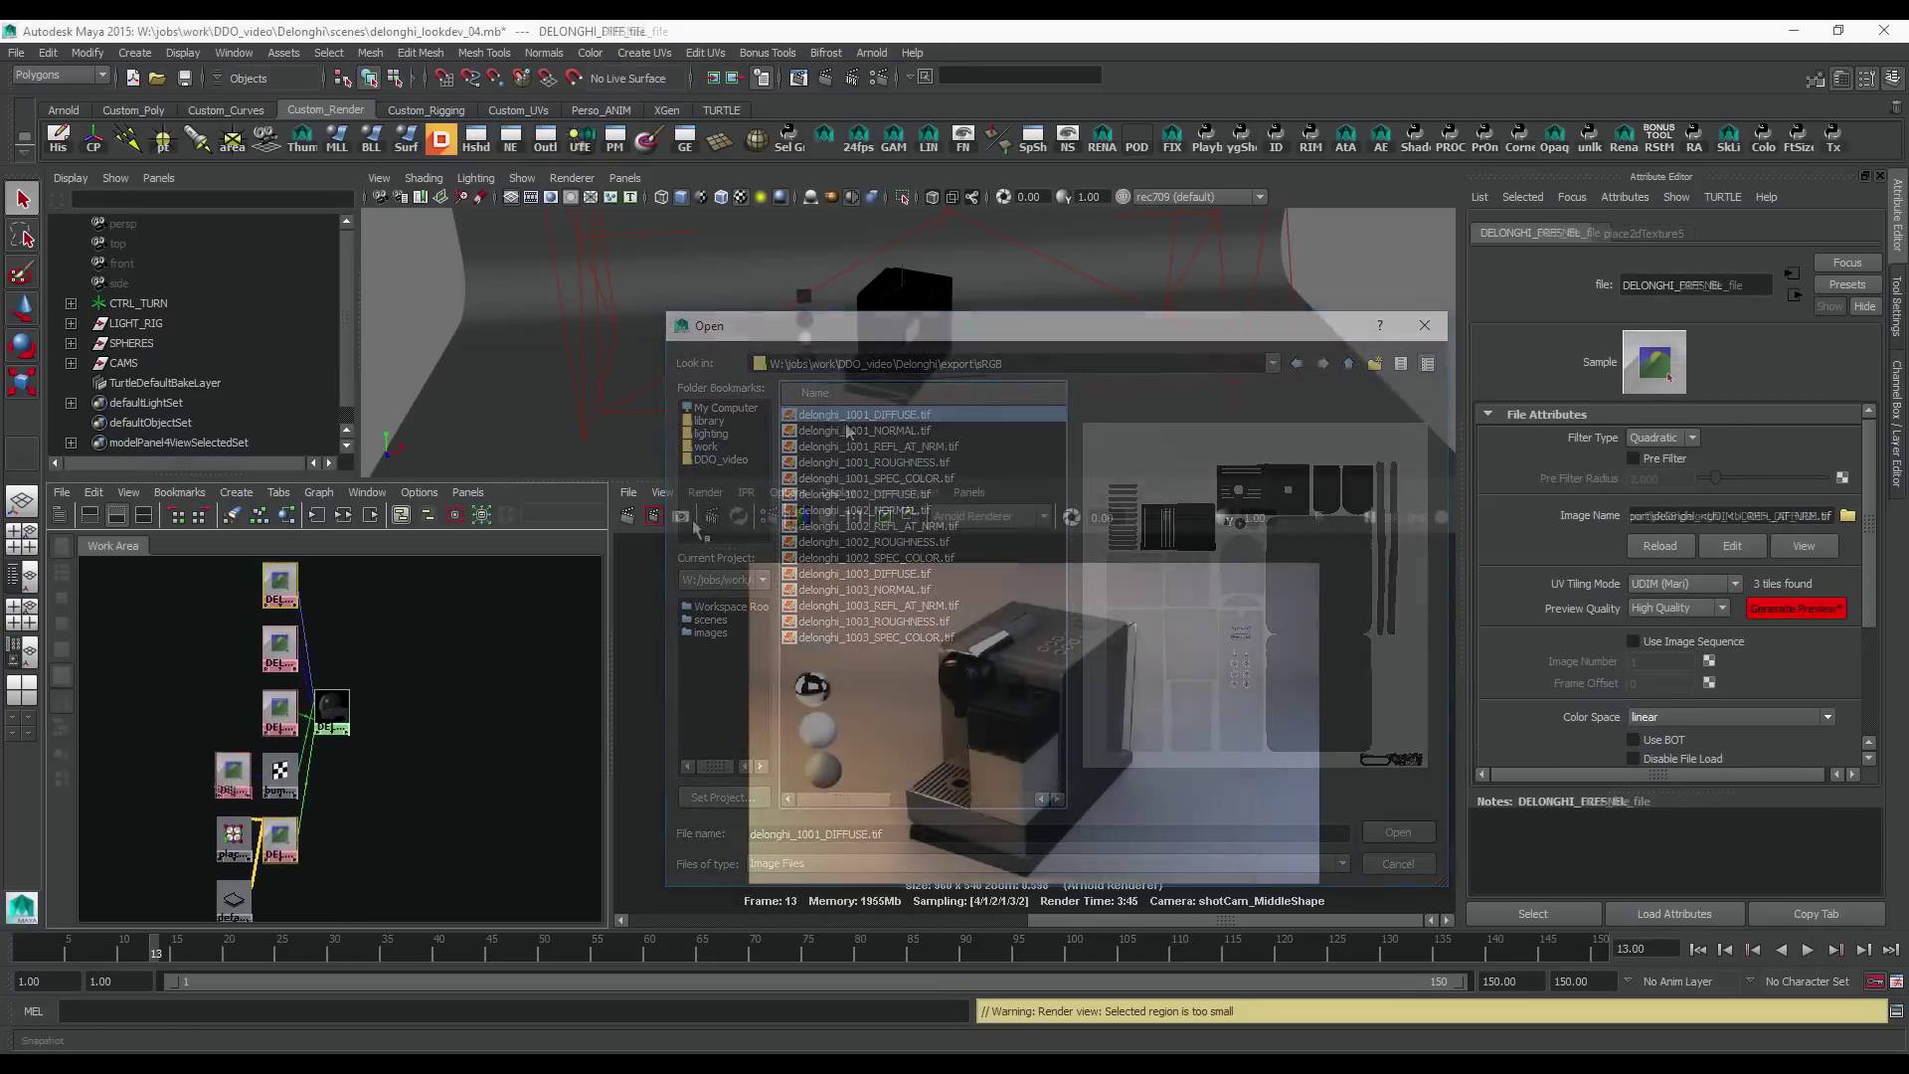
Re-render the coffee machine in Render View at 25% test resolution
{"action": "left_click", "coordinate": [795, 493]}
{"action": "mouse_move", "coordinate": [846, 563]}
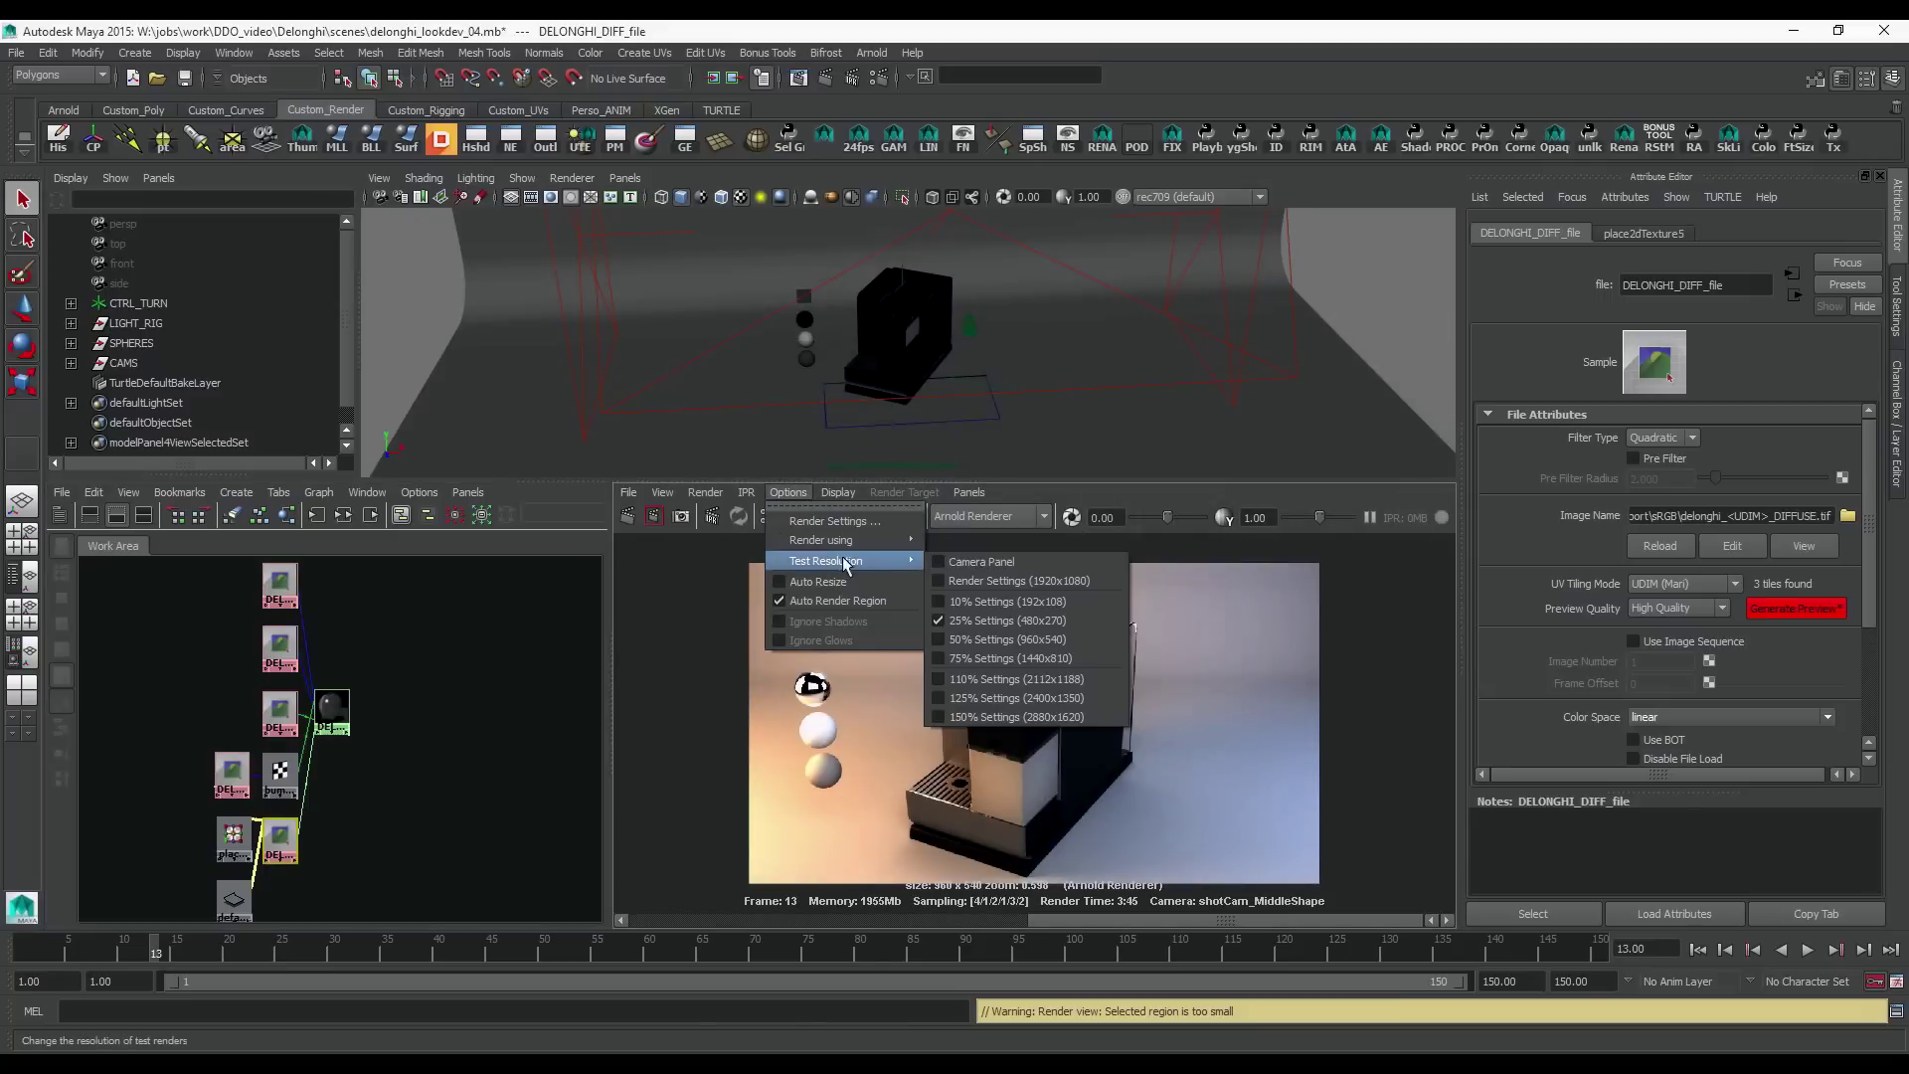
{"action": "left_click", "coordinate": [1028, 623]}
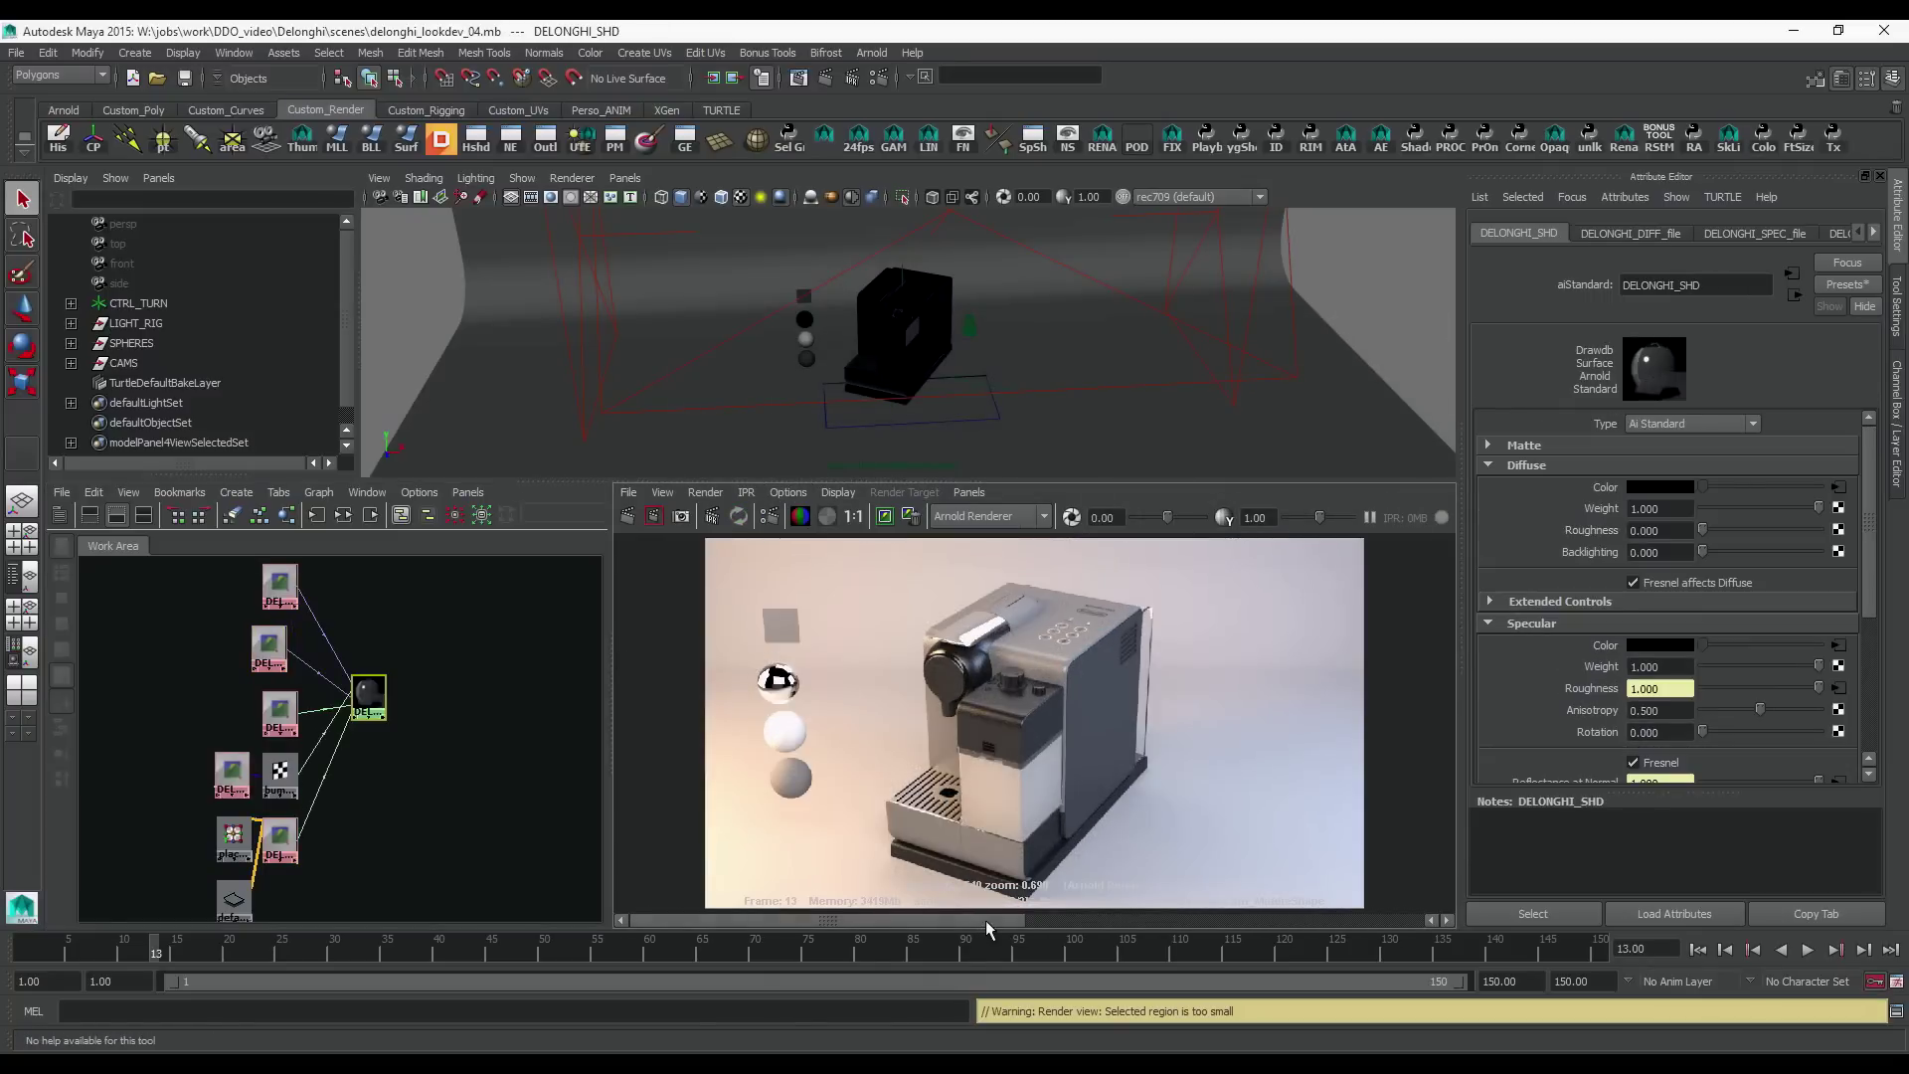
{"action": "left_click", "coordinate": [1224, 922]}
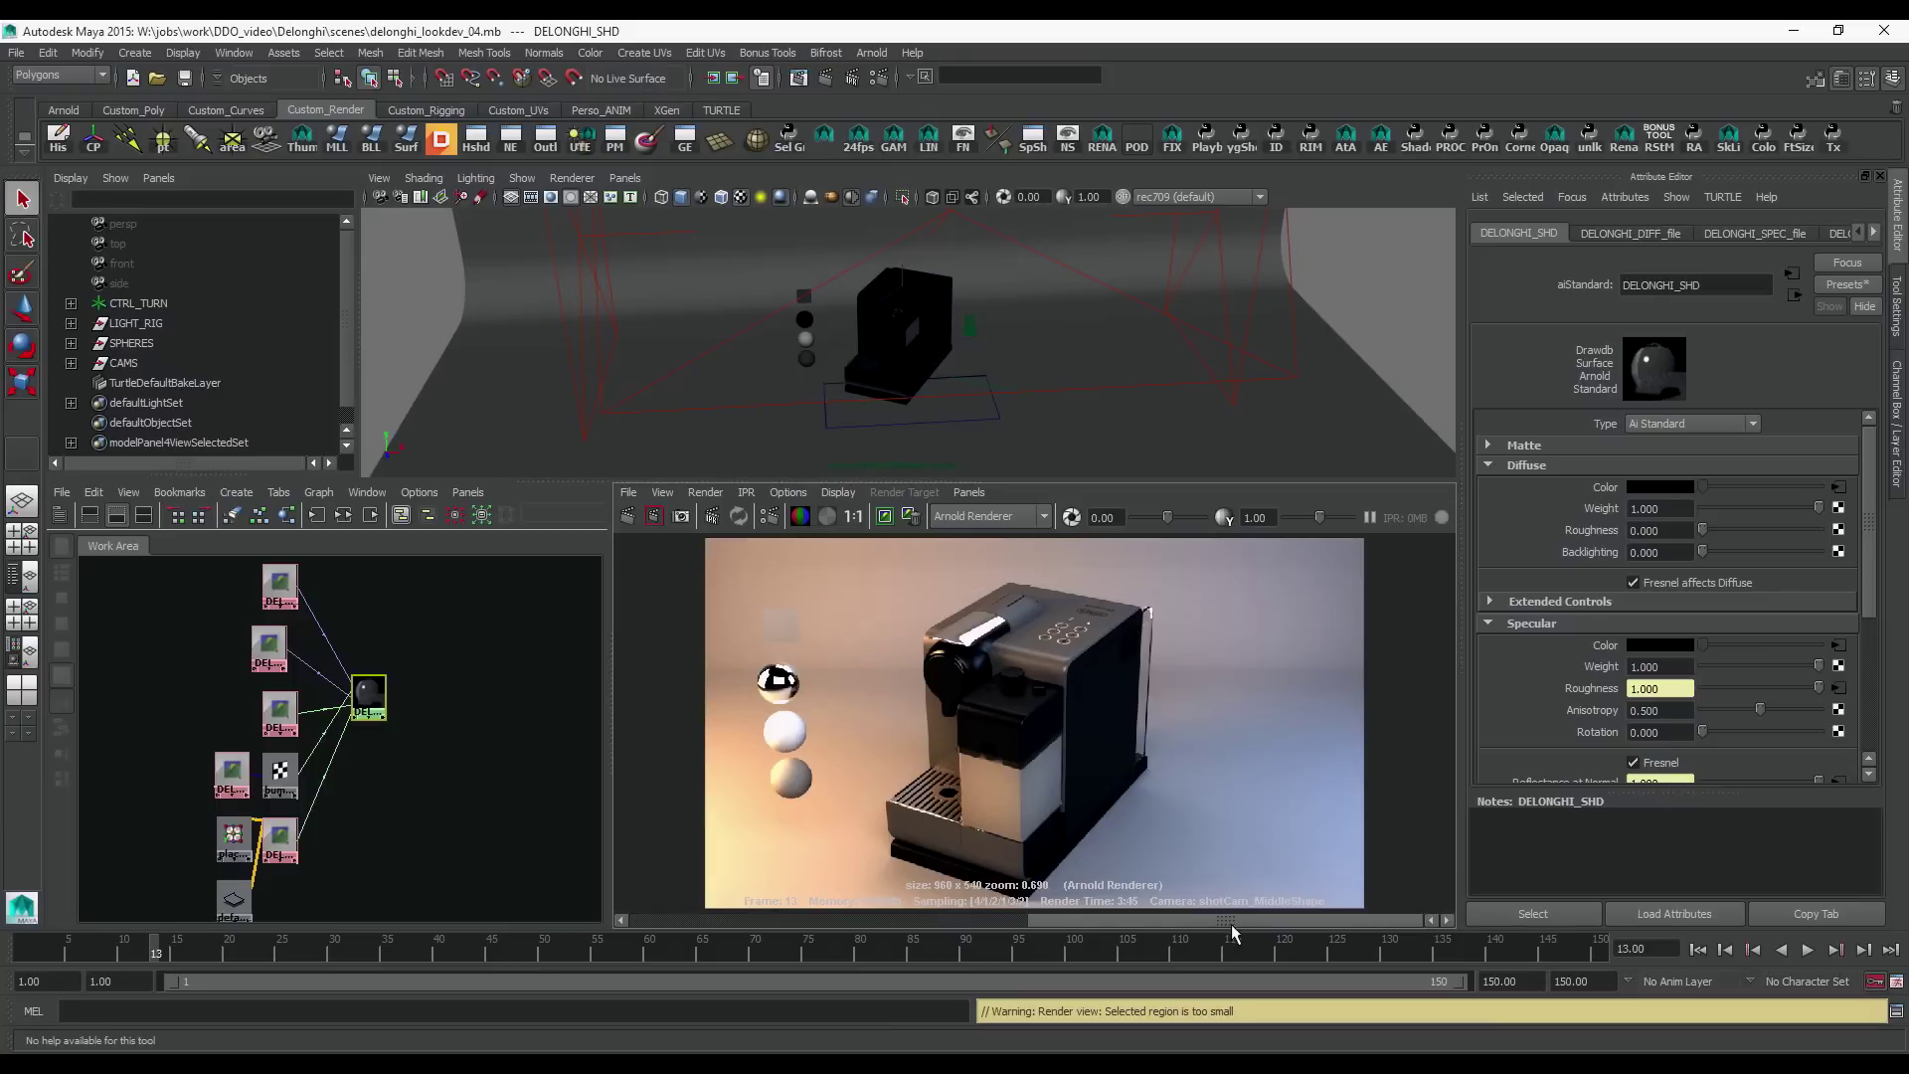
With colour management on, save the render as the arnold_ColorMan_ON JPEG
{"action": "key", "text": "space"}
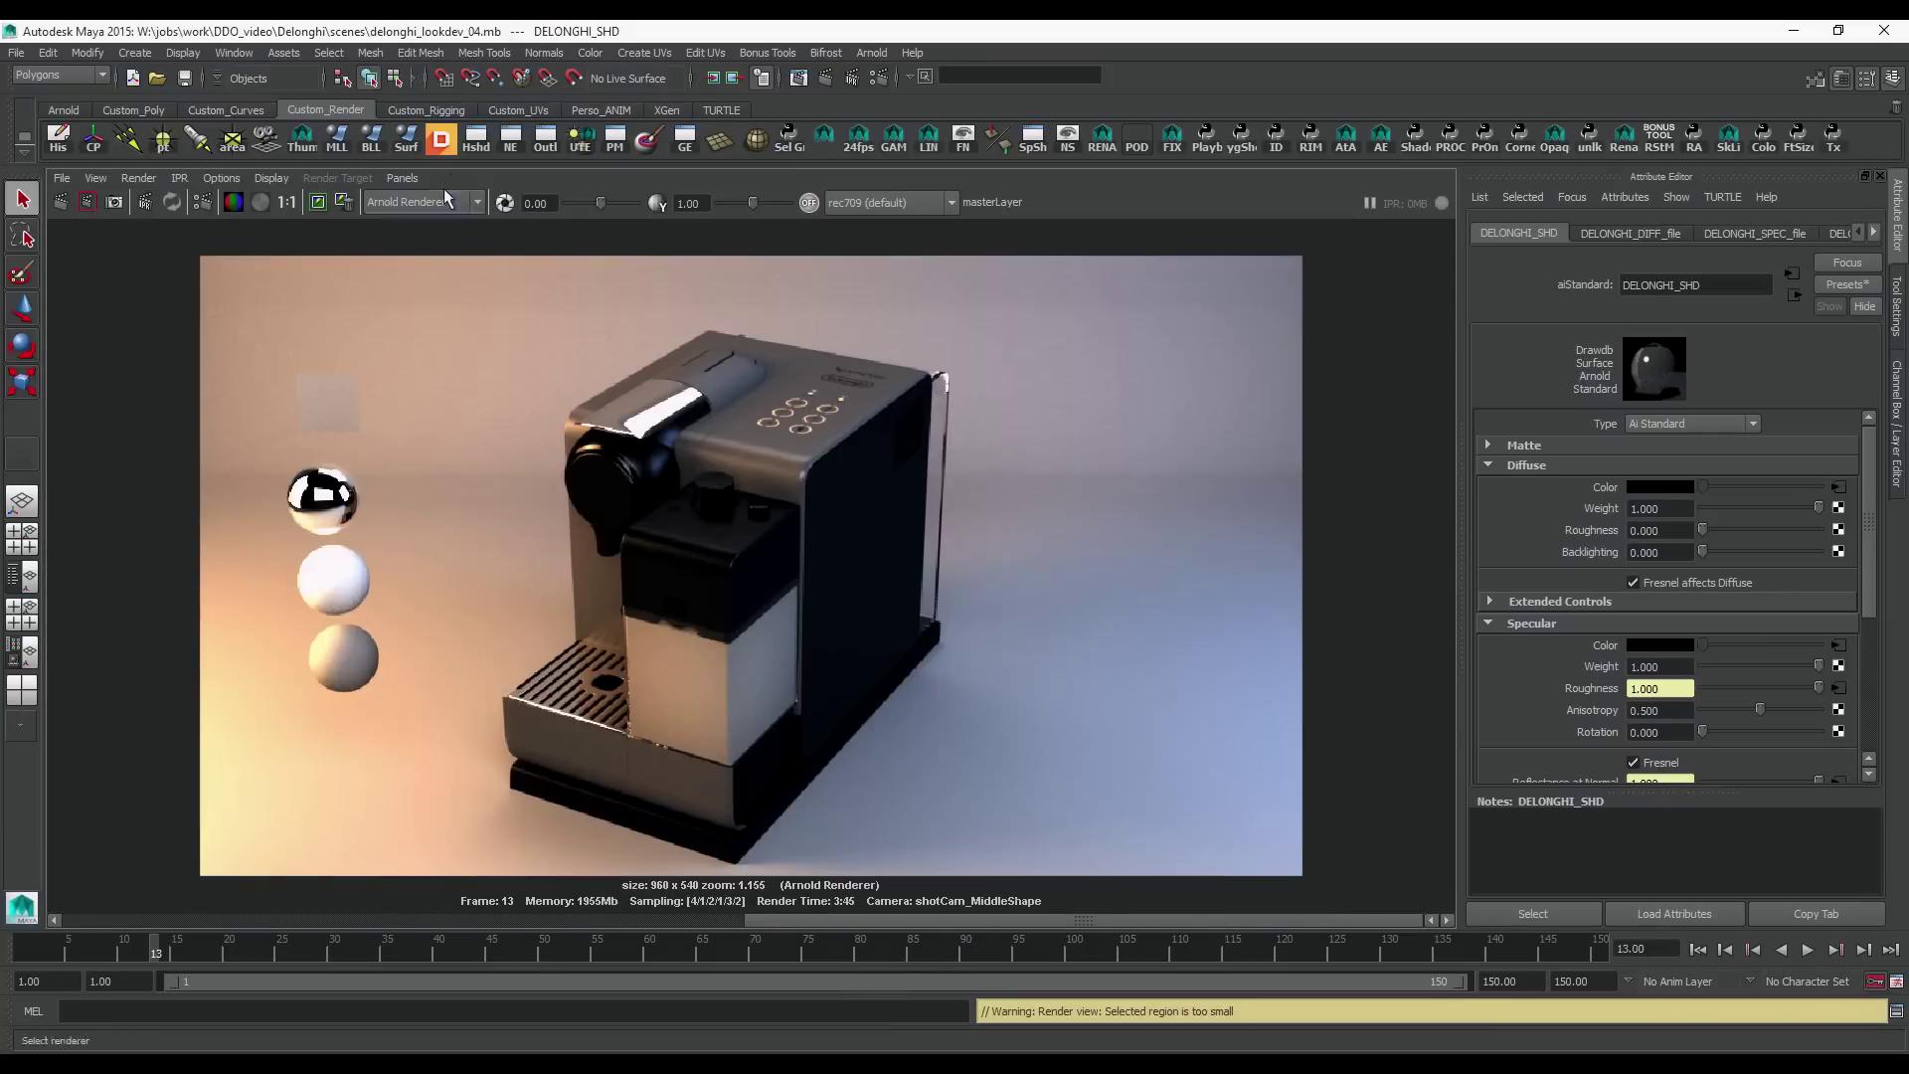
{"action": "left_click", "coordinate": [809, 203]}
{"action": "right_click", "coordinate": [762, 462]}
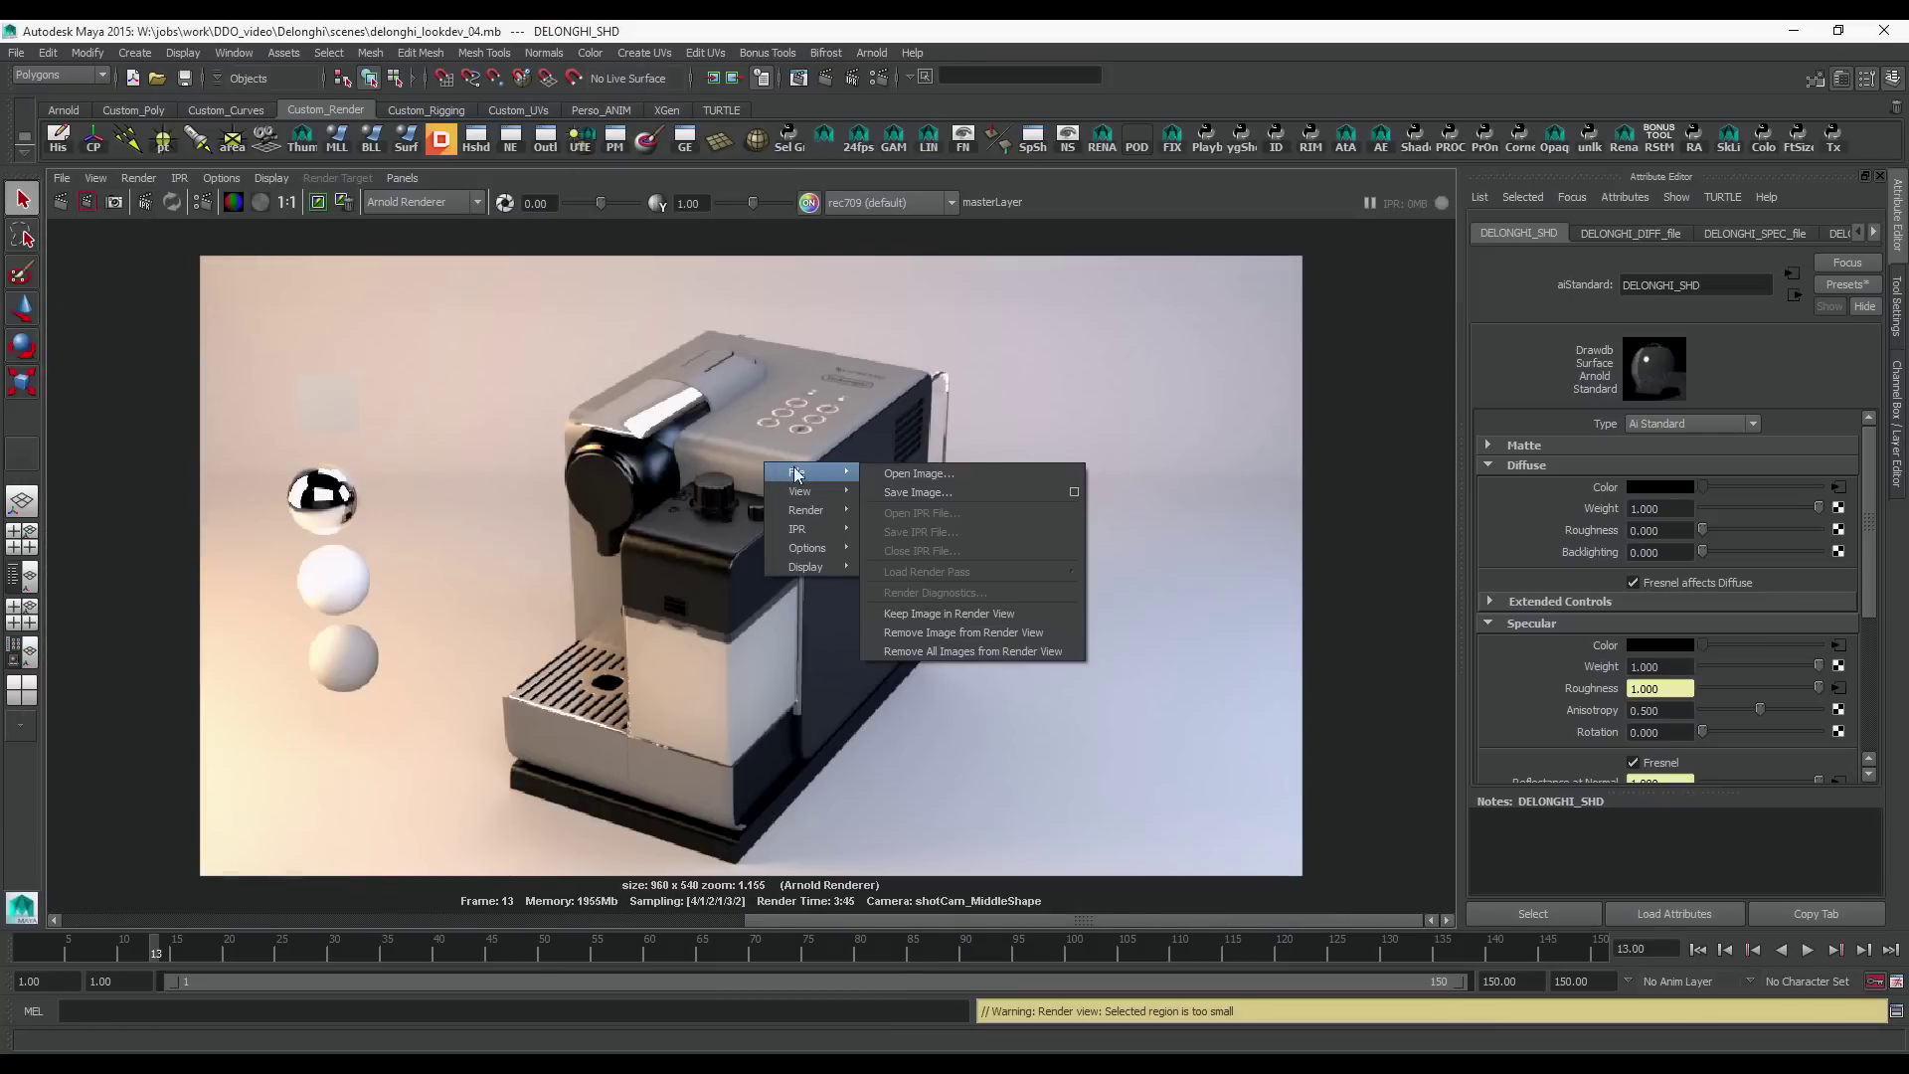
{"action": "left_click", "coordinate": [914, 491]}
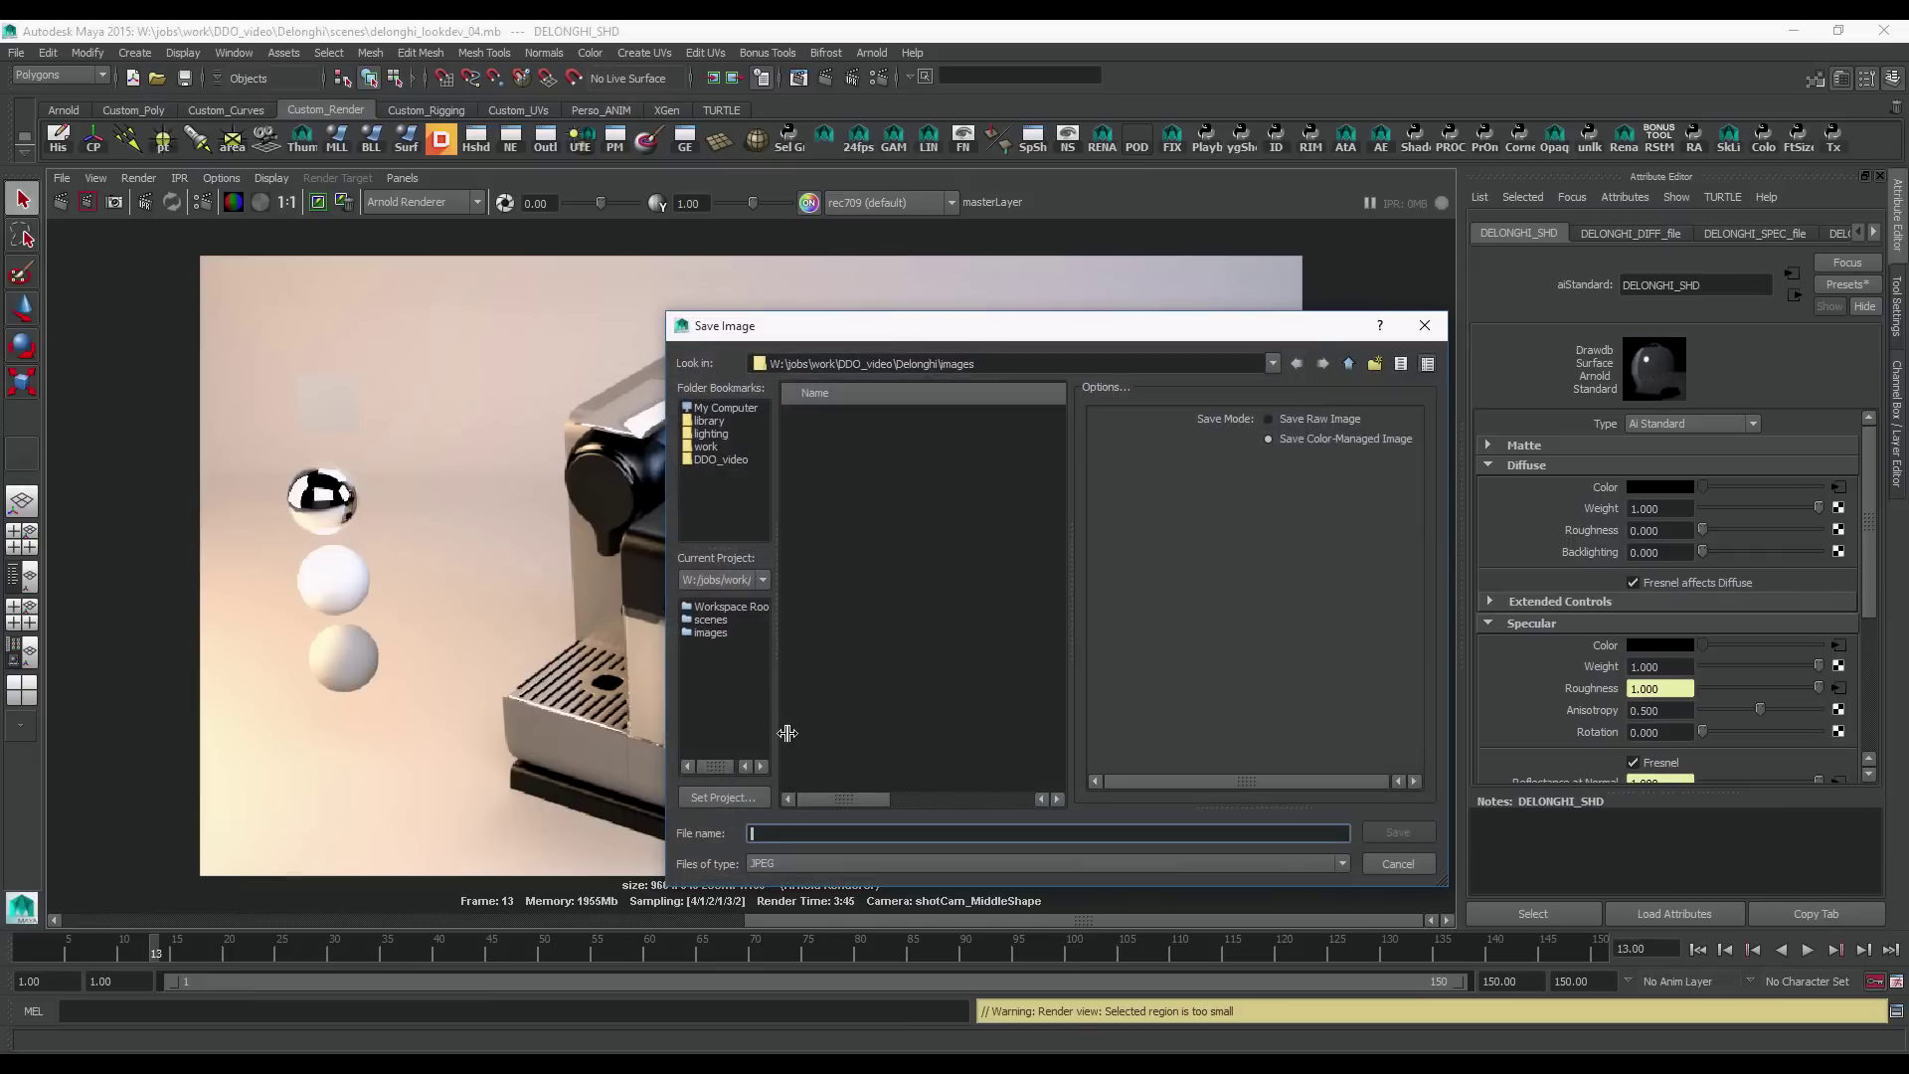
{"action": "type", "text": "arnold_ColorMan"}
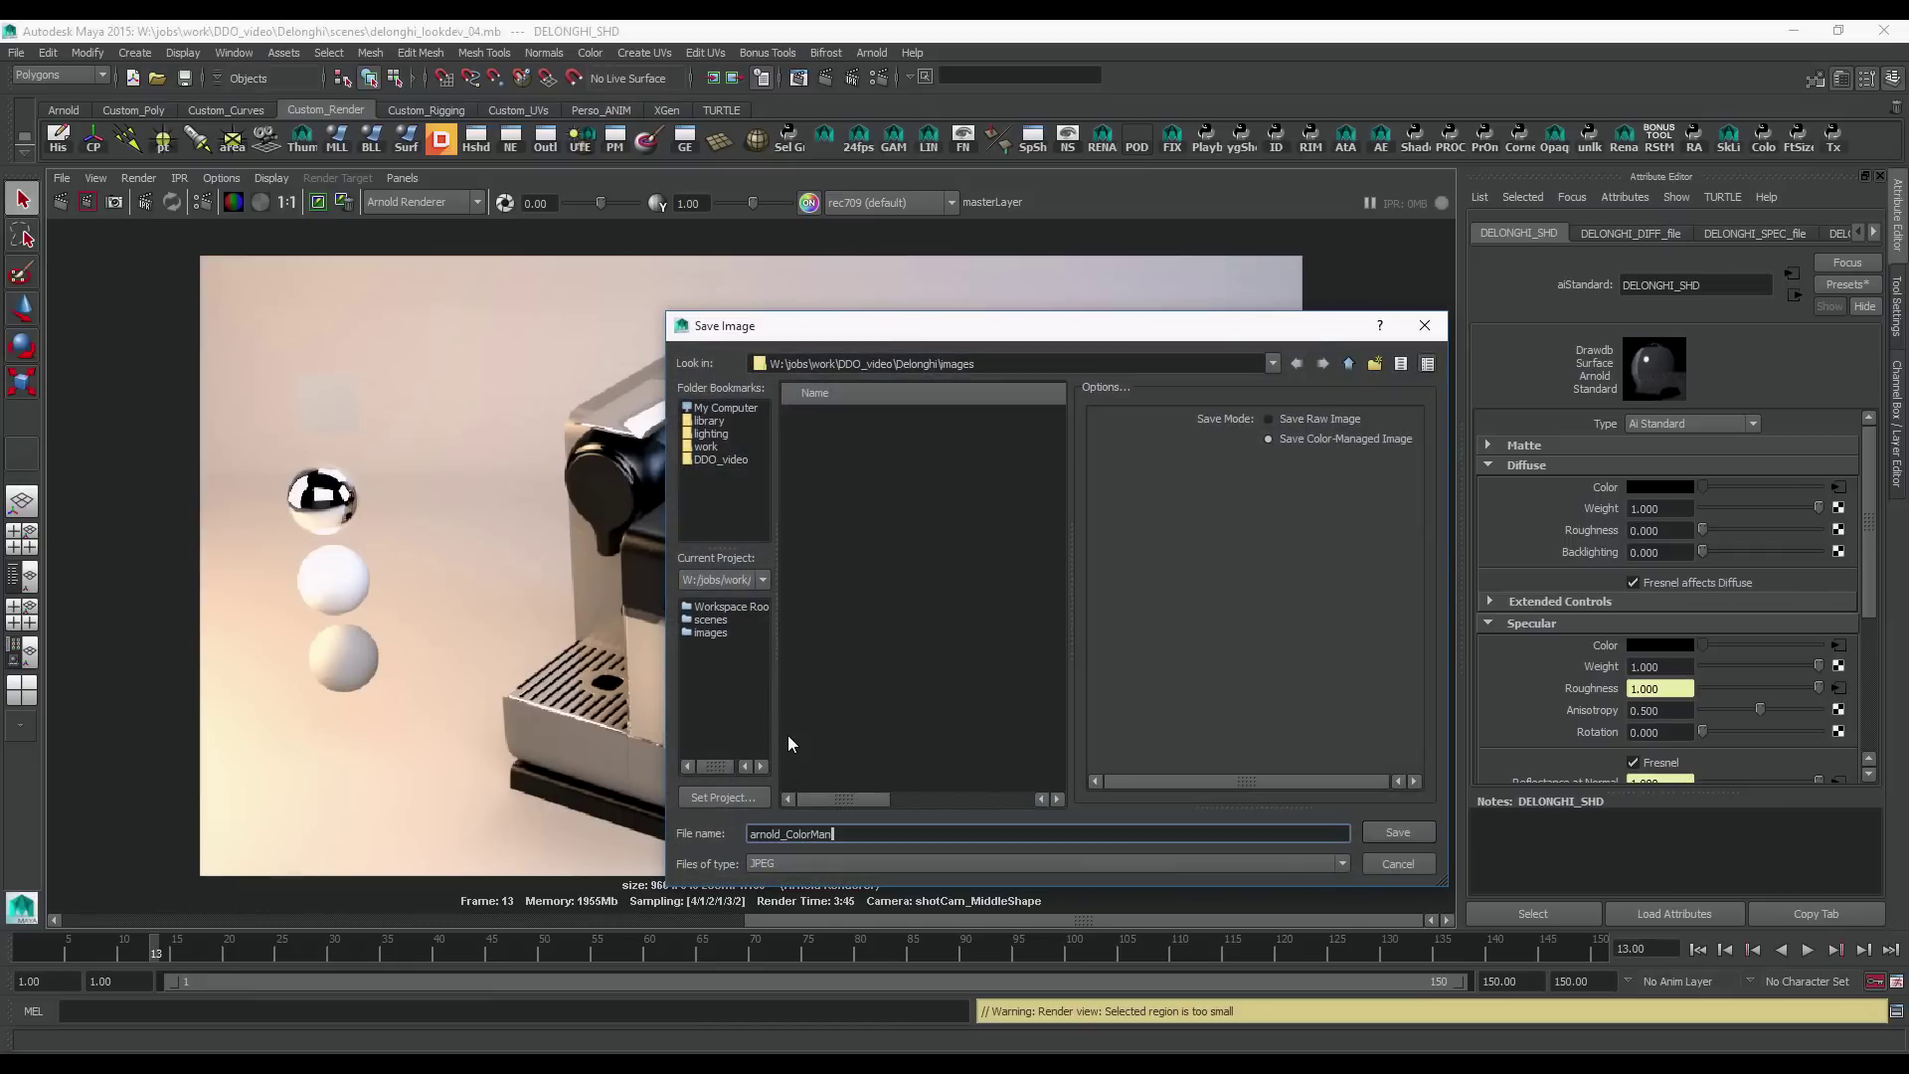
{"action": "type", "text": "aged"}
{"action": "key", "text": "Return"}
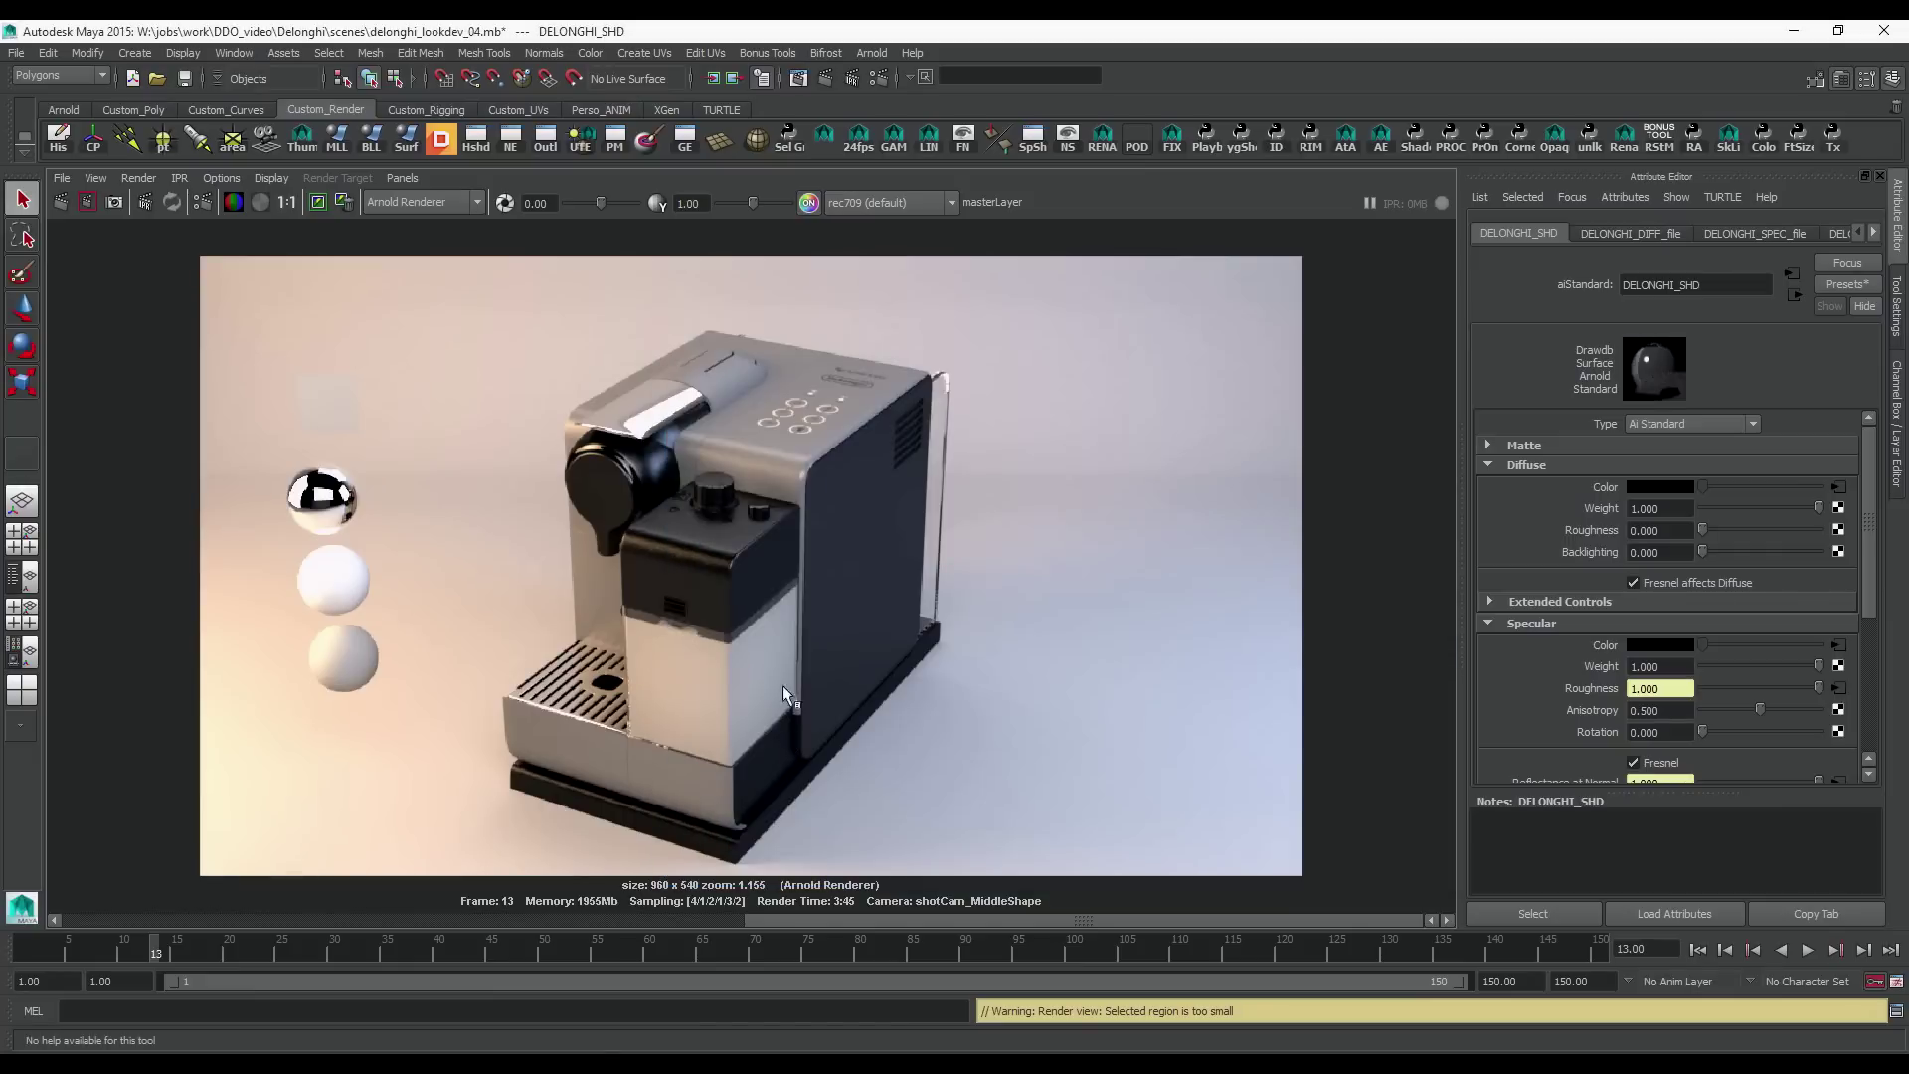
Save the render without colour management as arnold_ColorMan_OFF and view it in Photos
{"action": "left_click", "coordinate": [725, 917]}
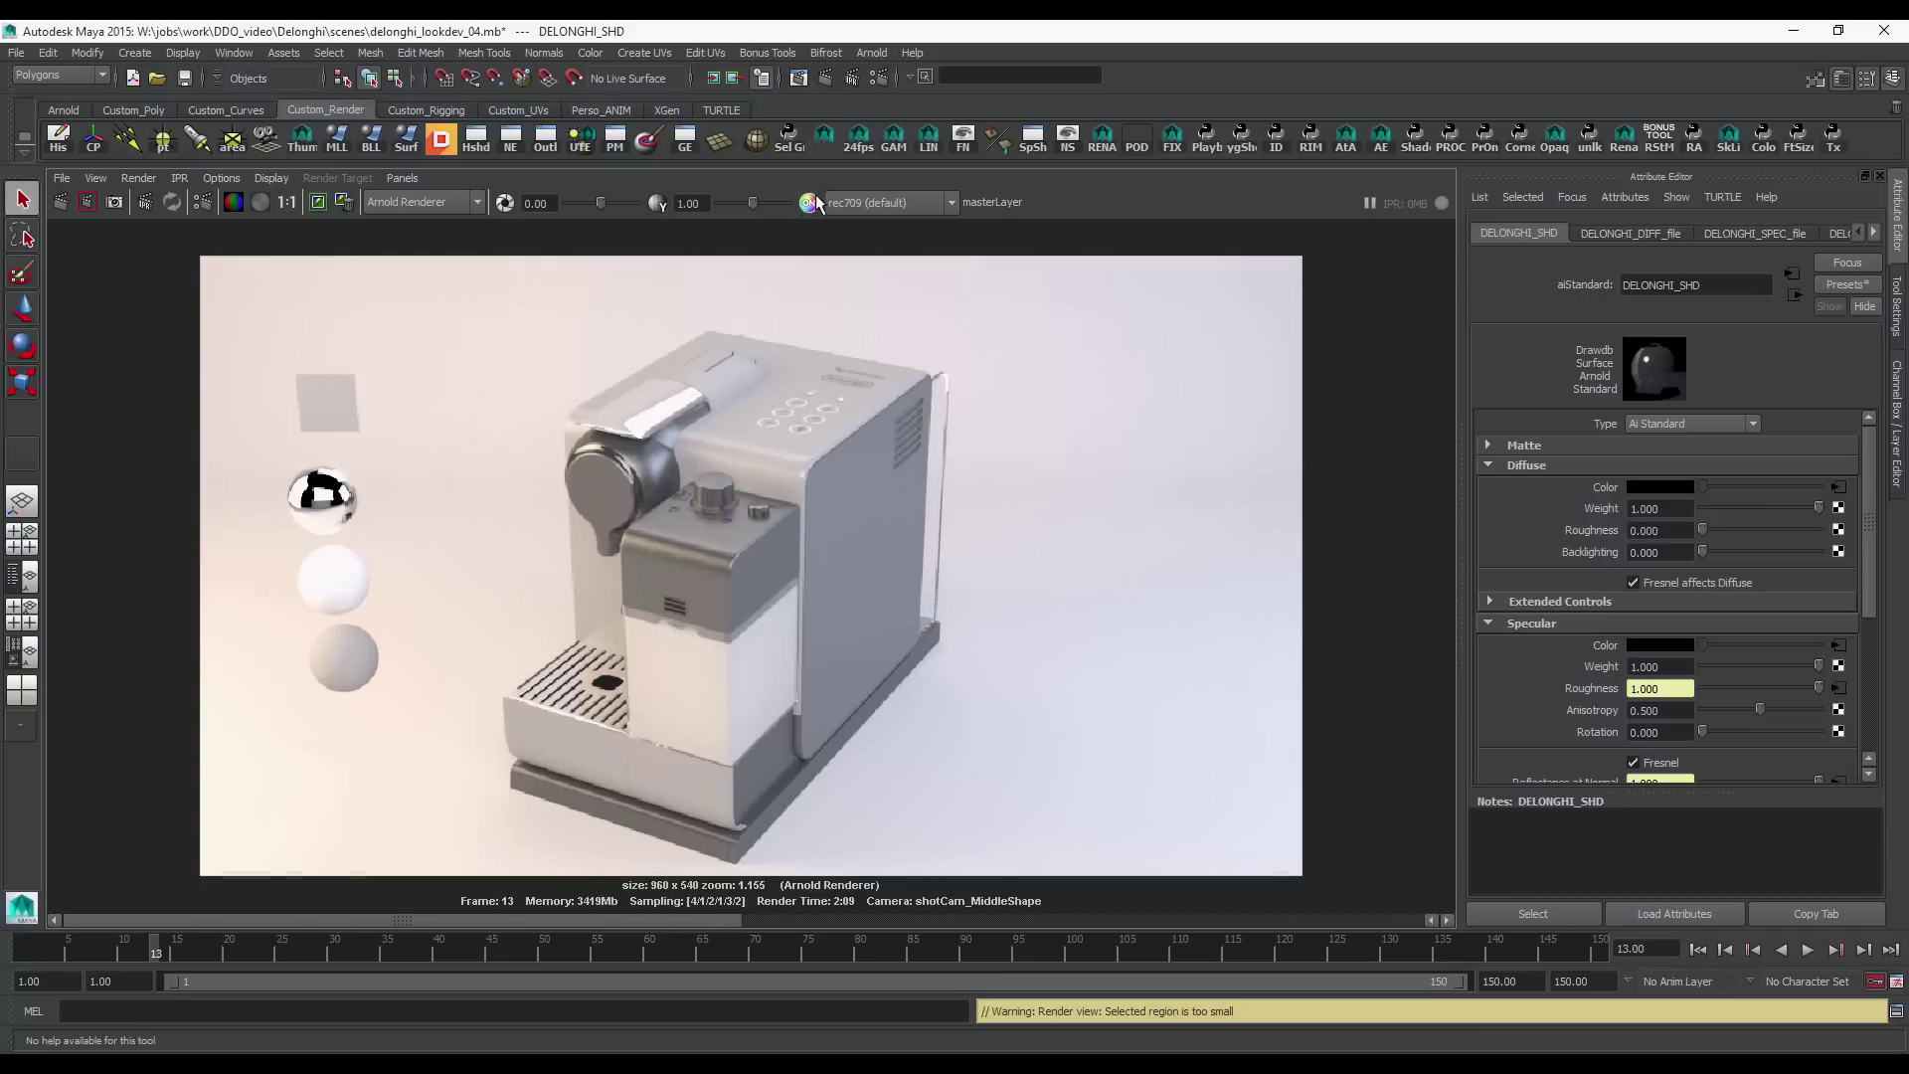
{"action": "left_click", "coordinate": [812, 202]}
{"action": "right_click", "coordinate": [737, 473]}
{"action": "mouse_move", "coordinate": [760, 483]}
{"action": "left_click", "coordinate": [904, 513]}
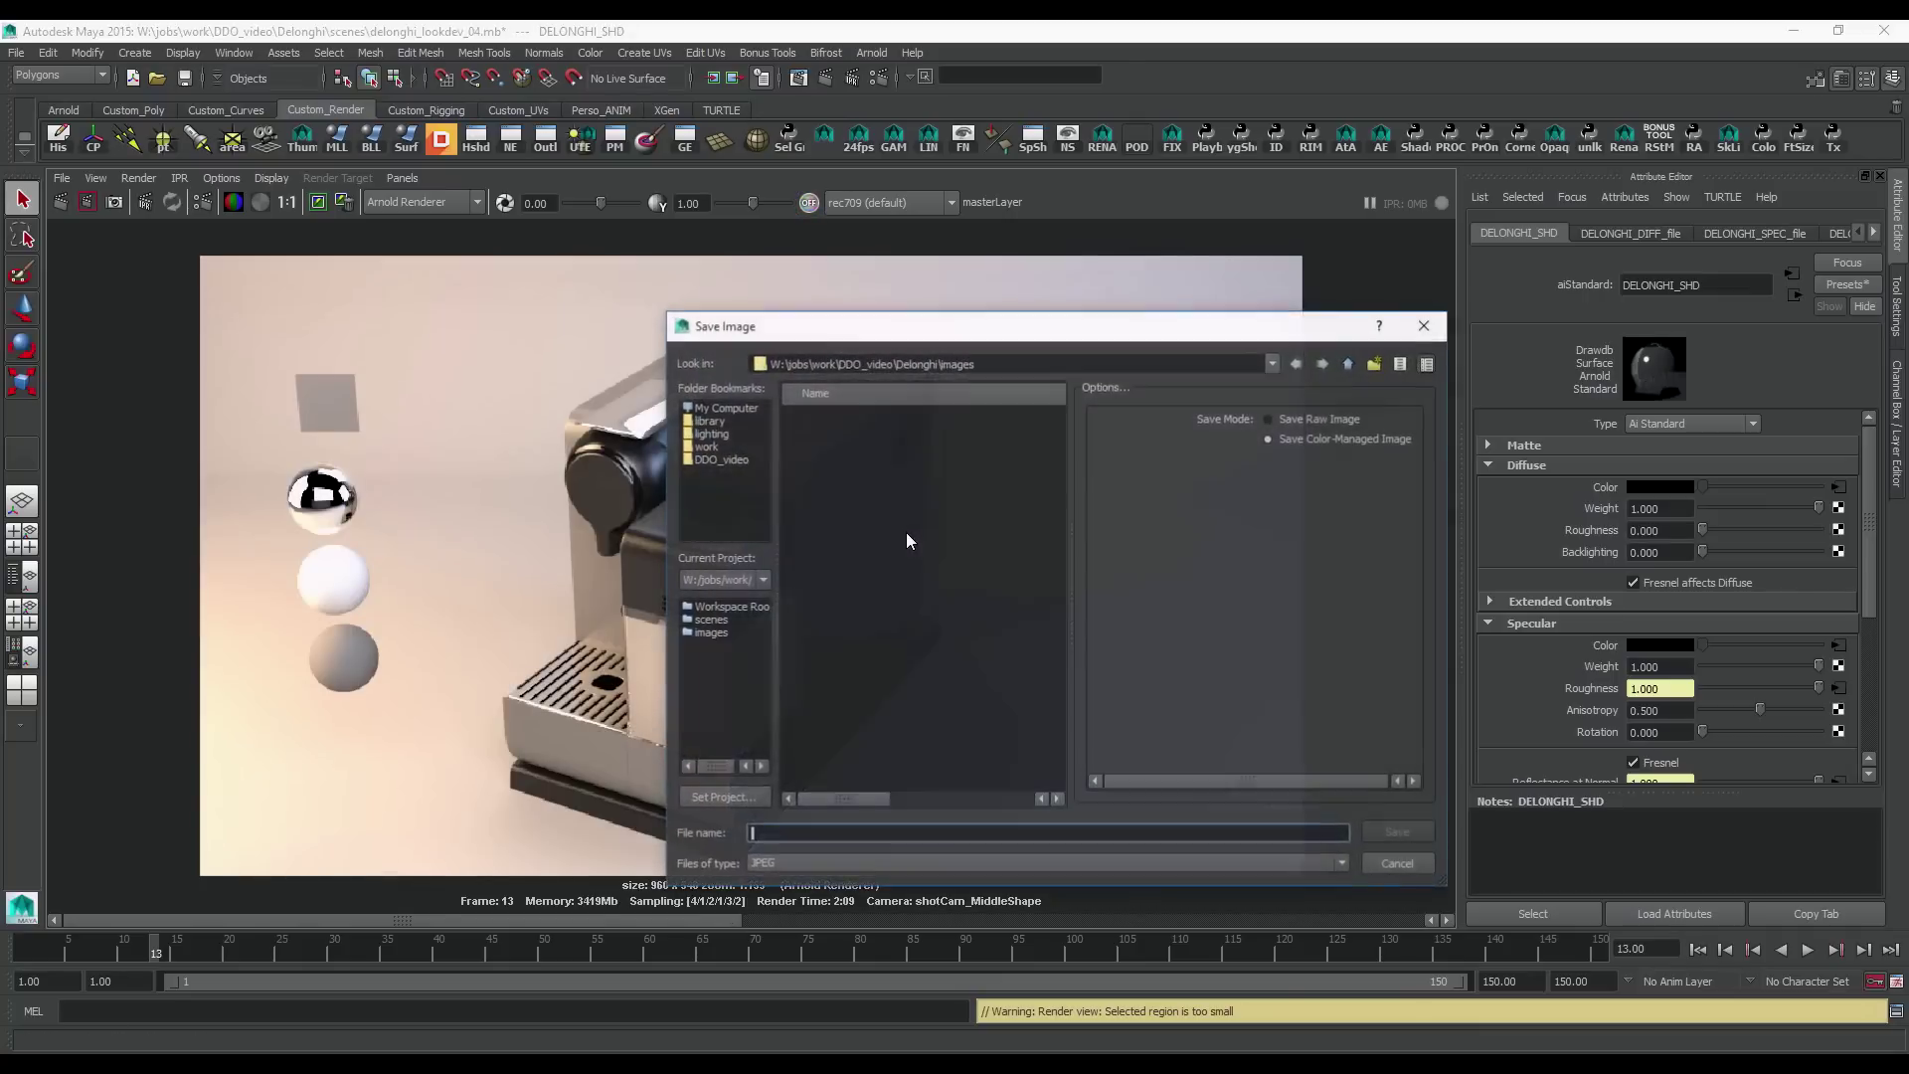
{"action": "left_click", "coordinate": [893, 414]}
{"action": "left_click", "coordinate": [855, 833]}
{"action": "key", "text": "BackSpace"}
{"action": "type", "text": "FF"}
{"action": "key", "text": "Return"}
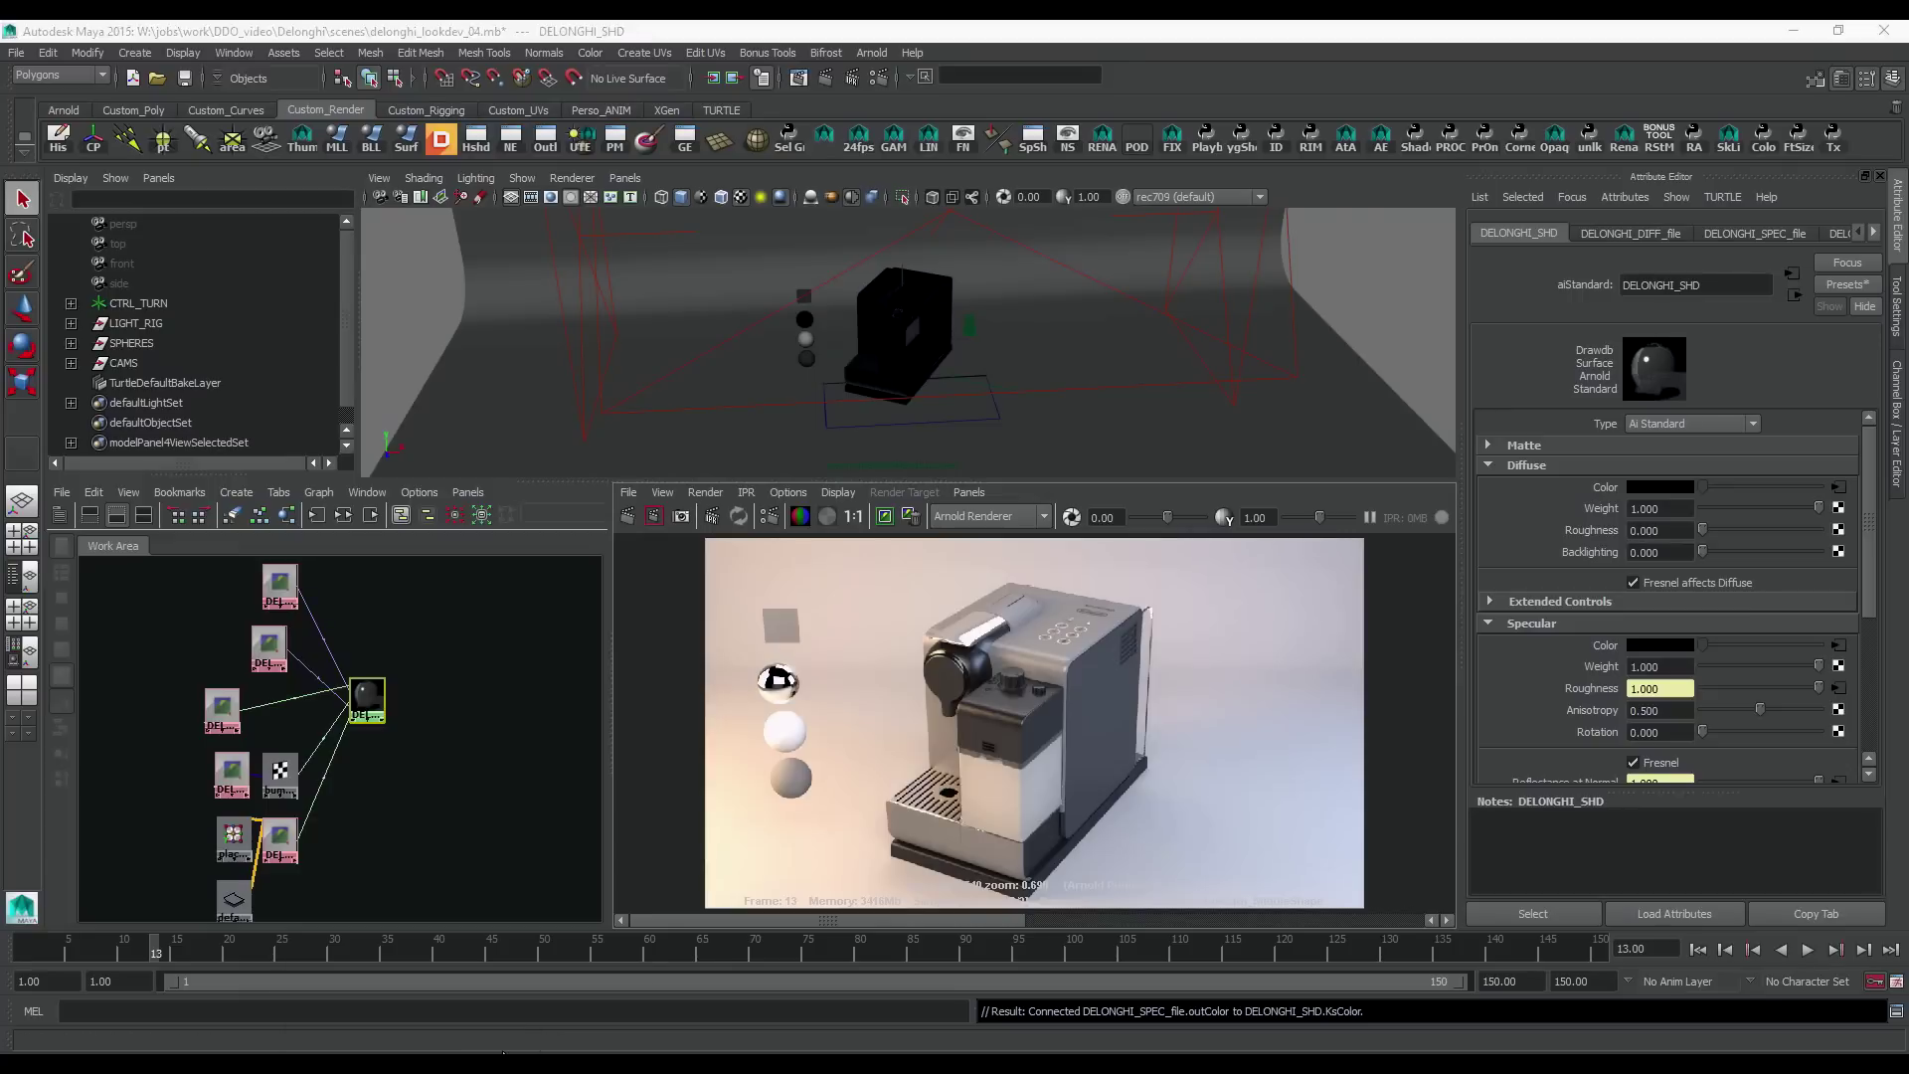
{"action": "left_click", "coordinate": [517, 1010]}
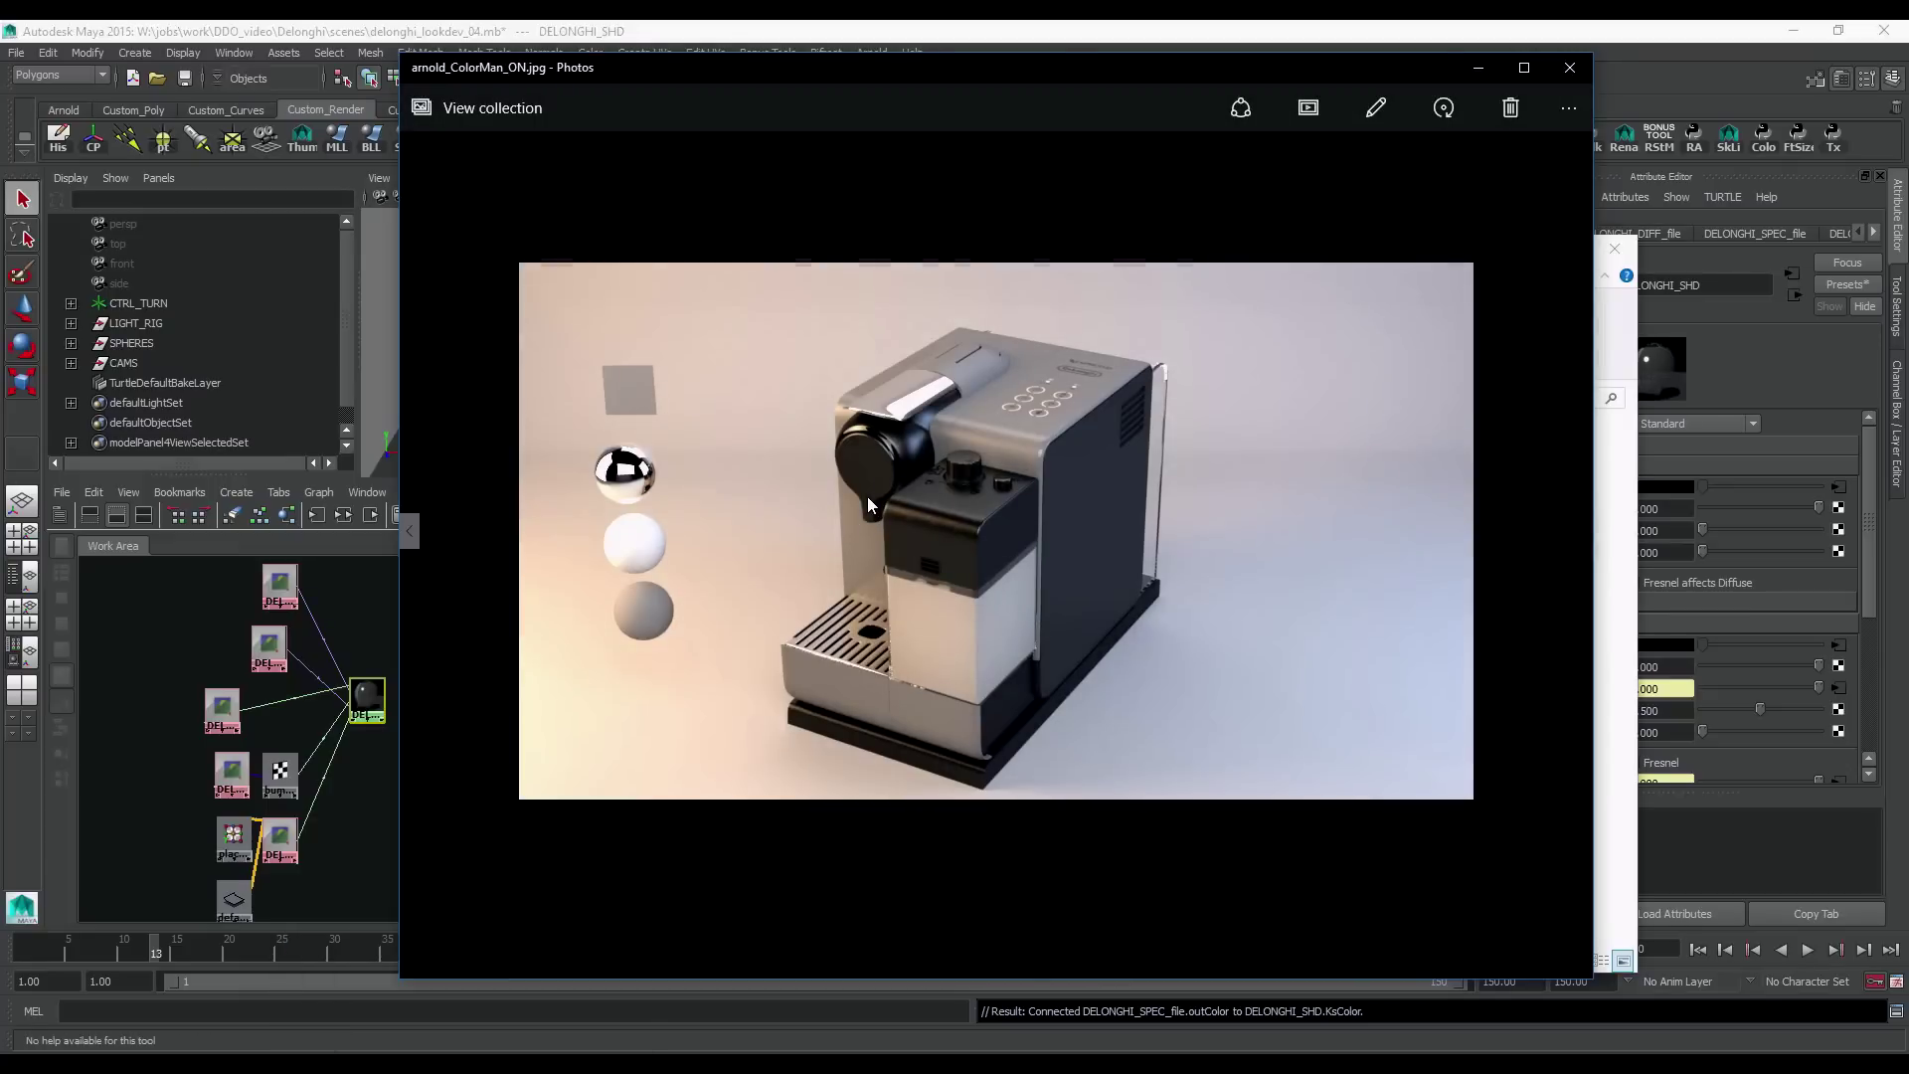
Flip between arnold_ColorMan_OFF.jpg and arnold_ColorMan_ON.jpg, ending on the OFF image
{"action": "key", "text": "Left"}
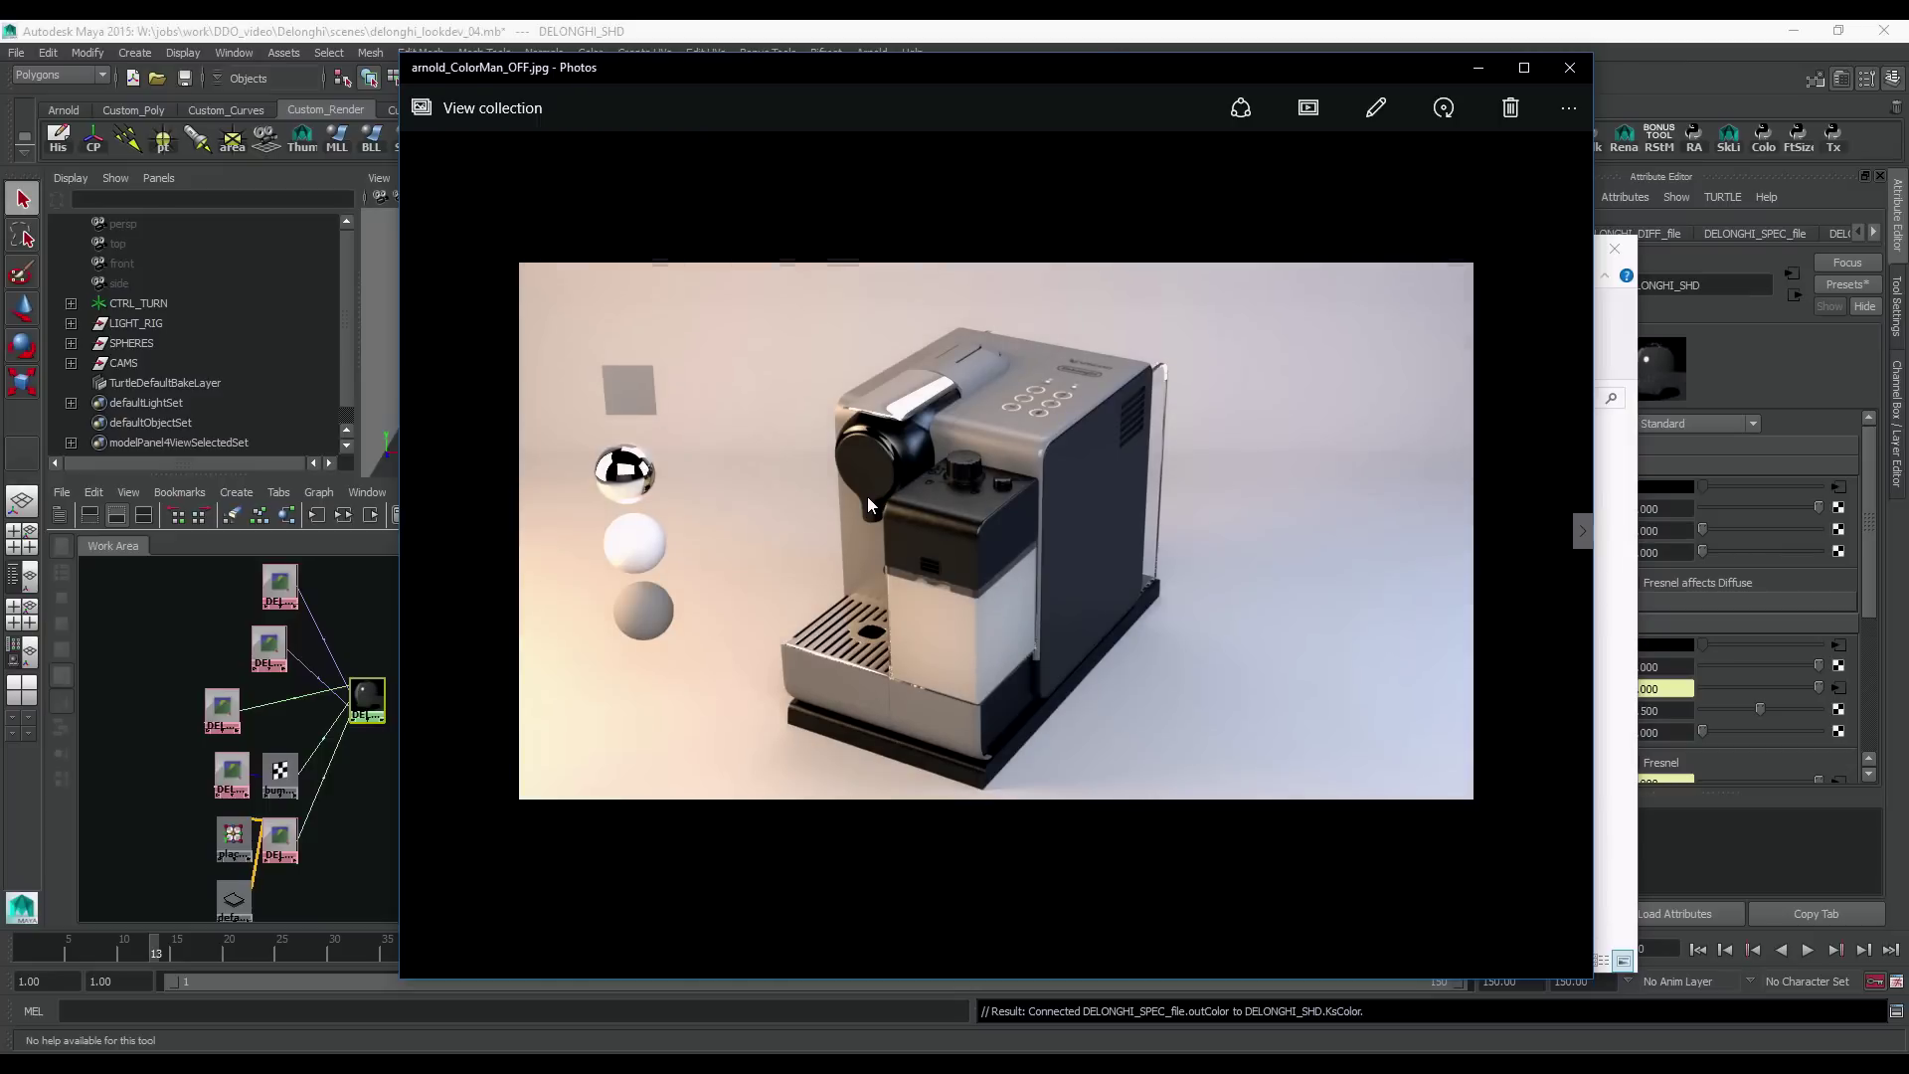
{"action": "key", "text": "Right"}
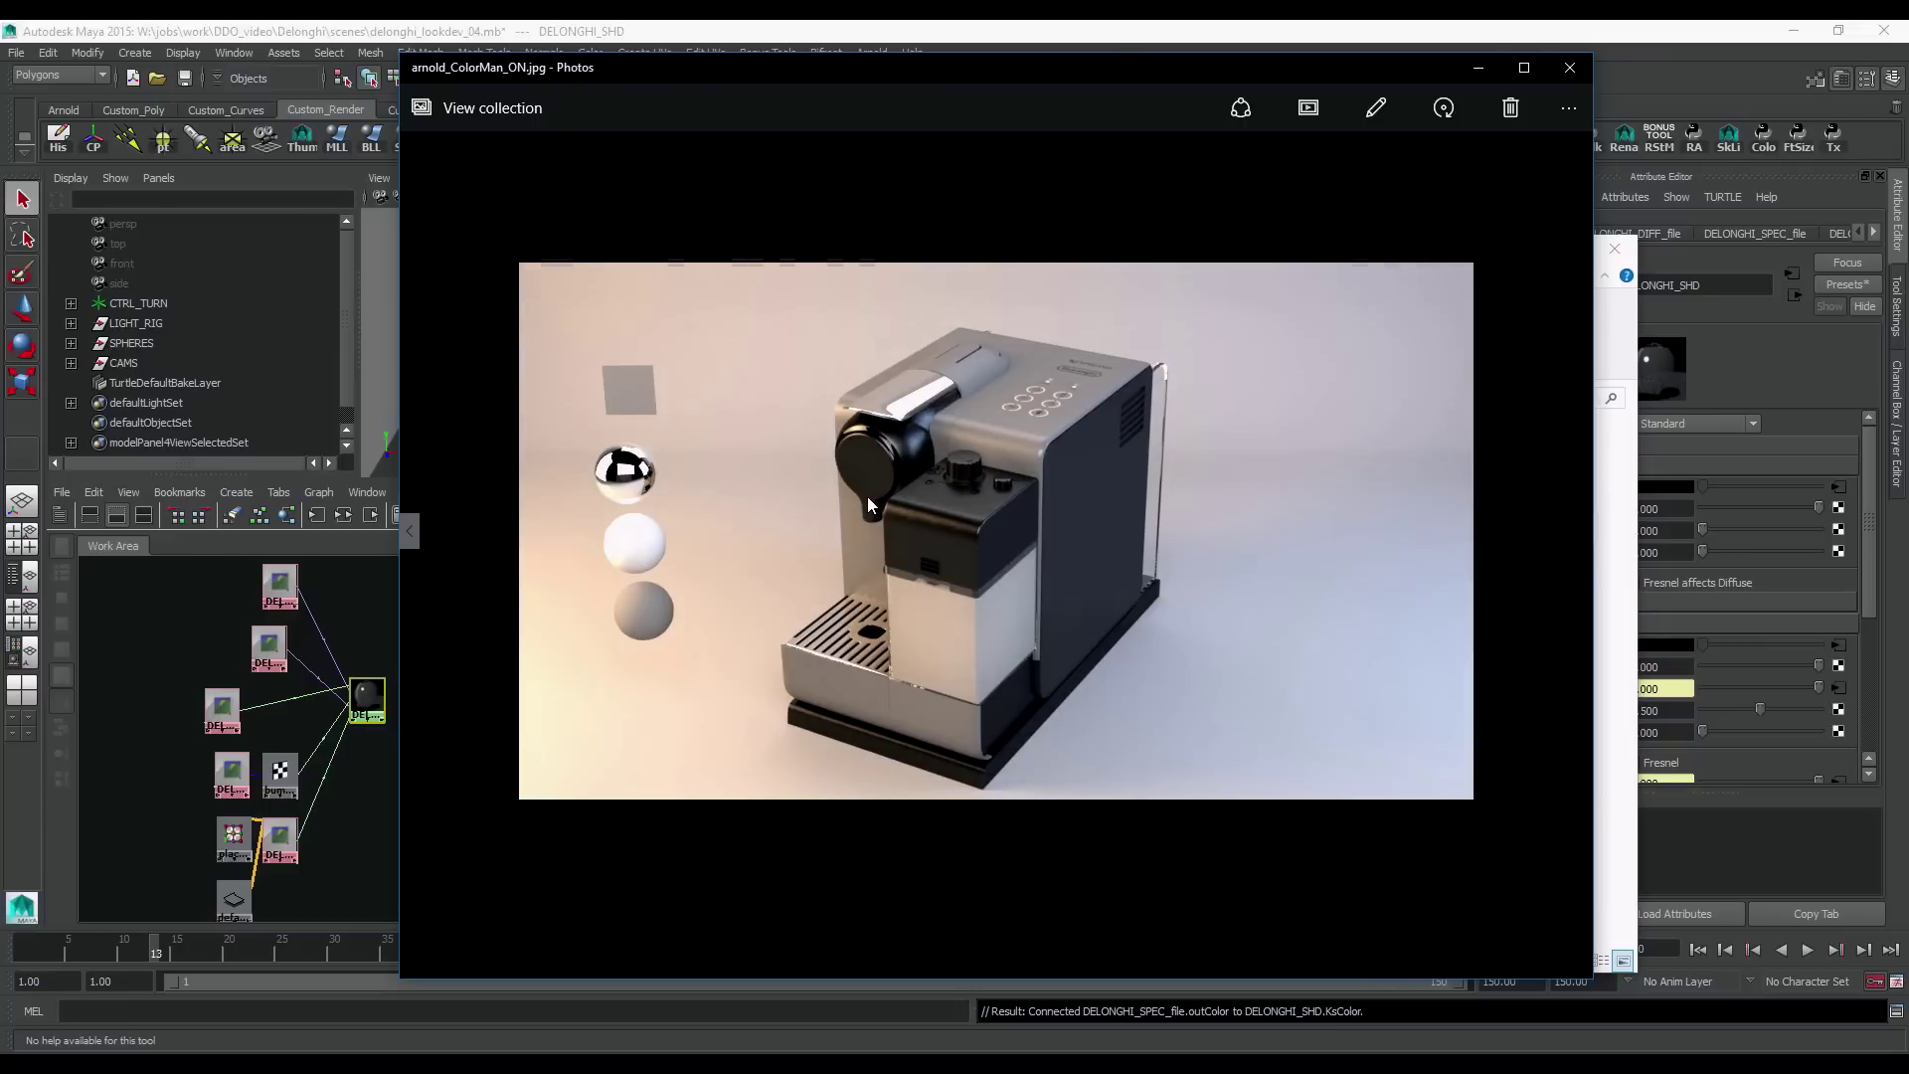
{"action": "key", "text": "Left"}
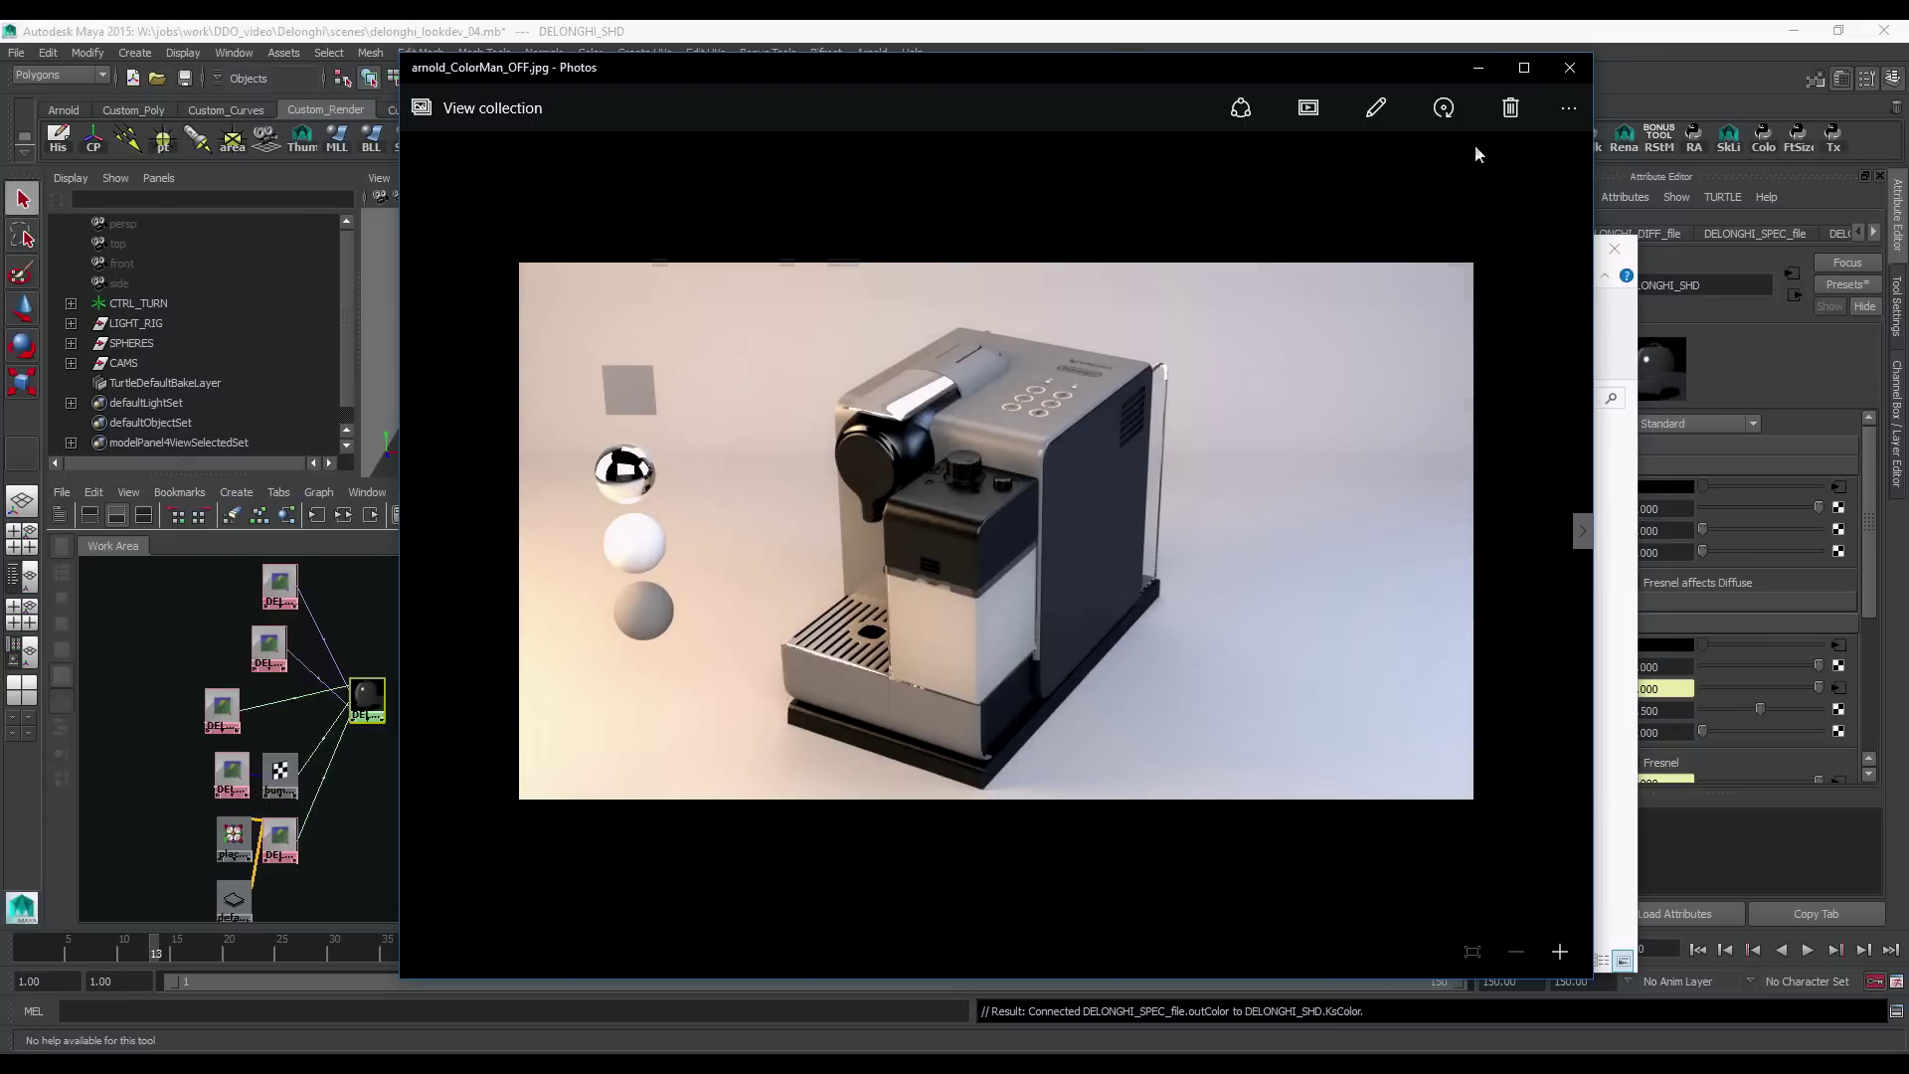